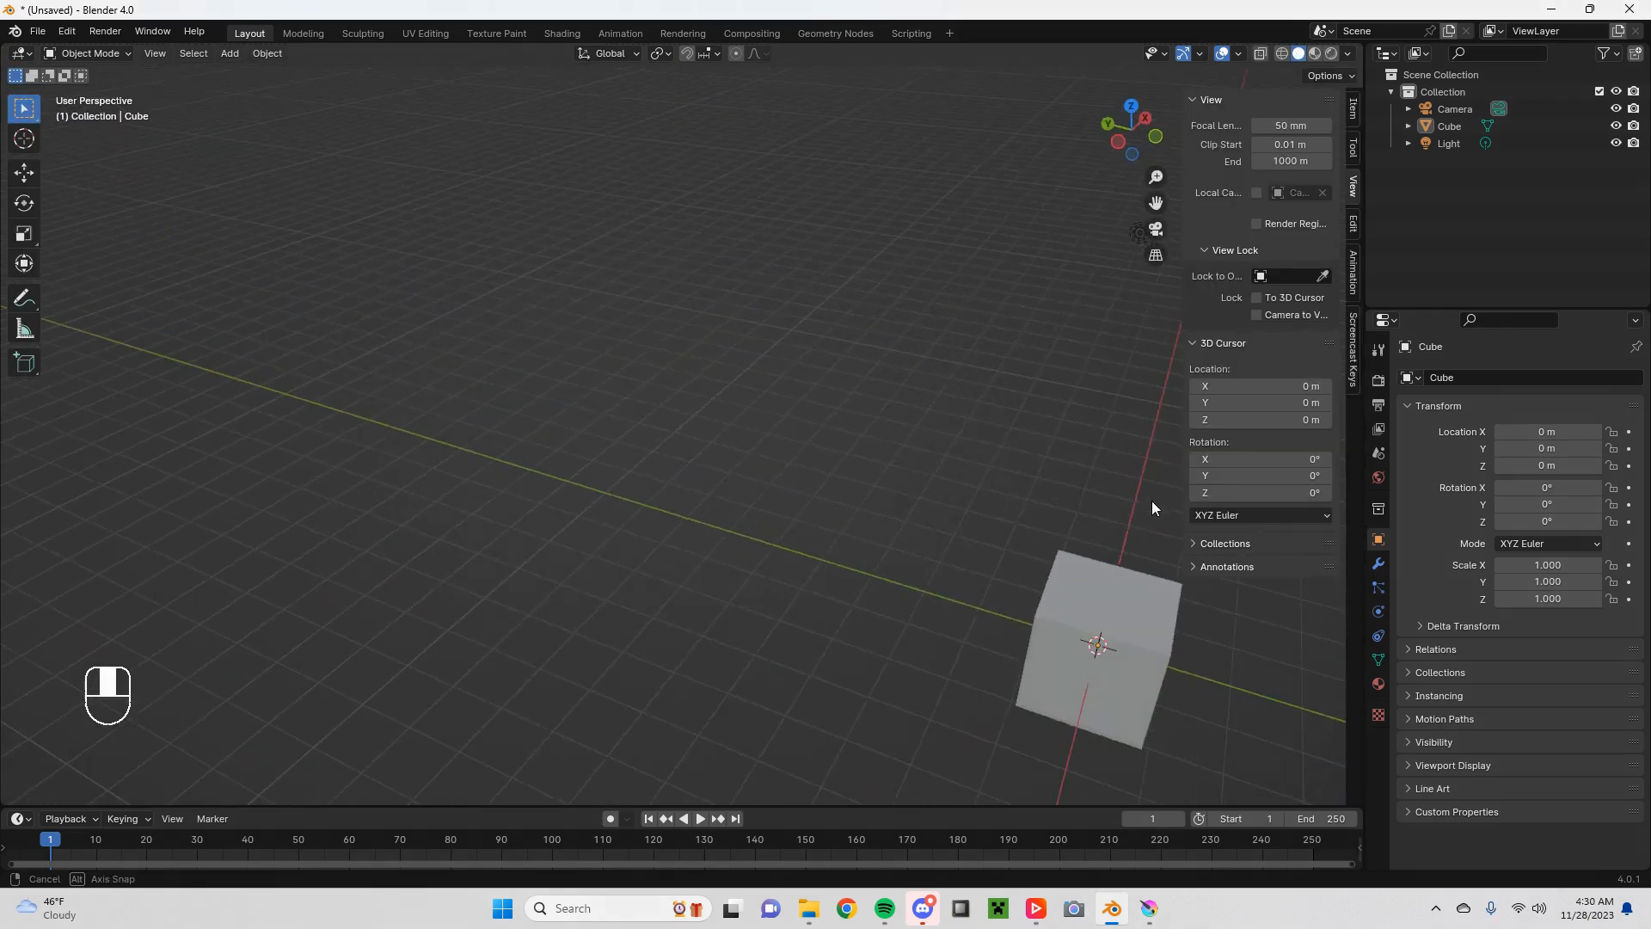
Step: Orbit, pan and zoom around the default cube to view it from different angles and distances
middle_drag(1152, 500, 1126, 546)
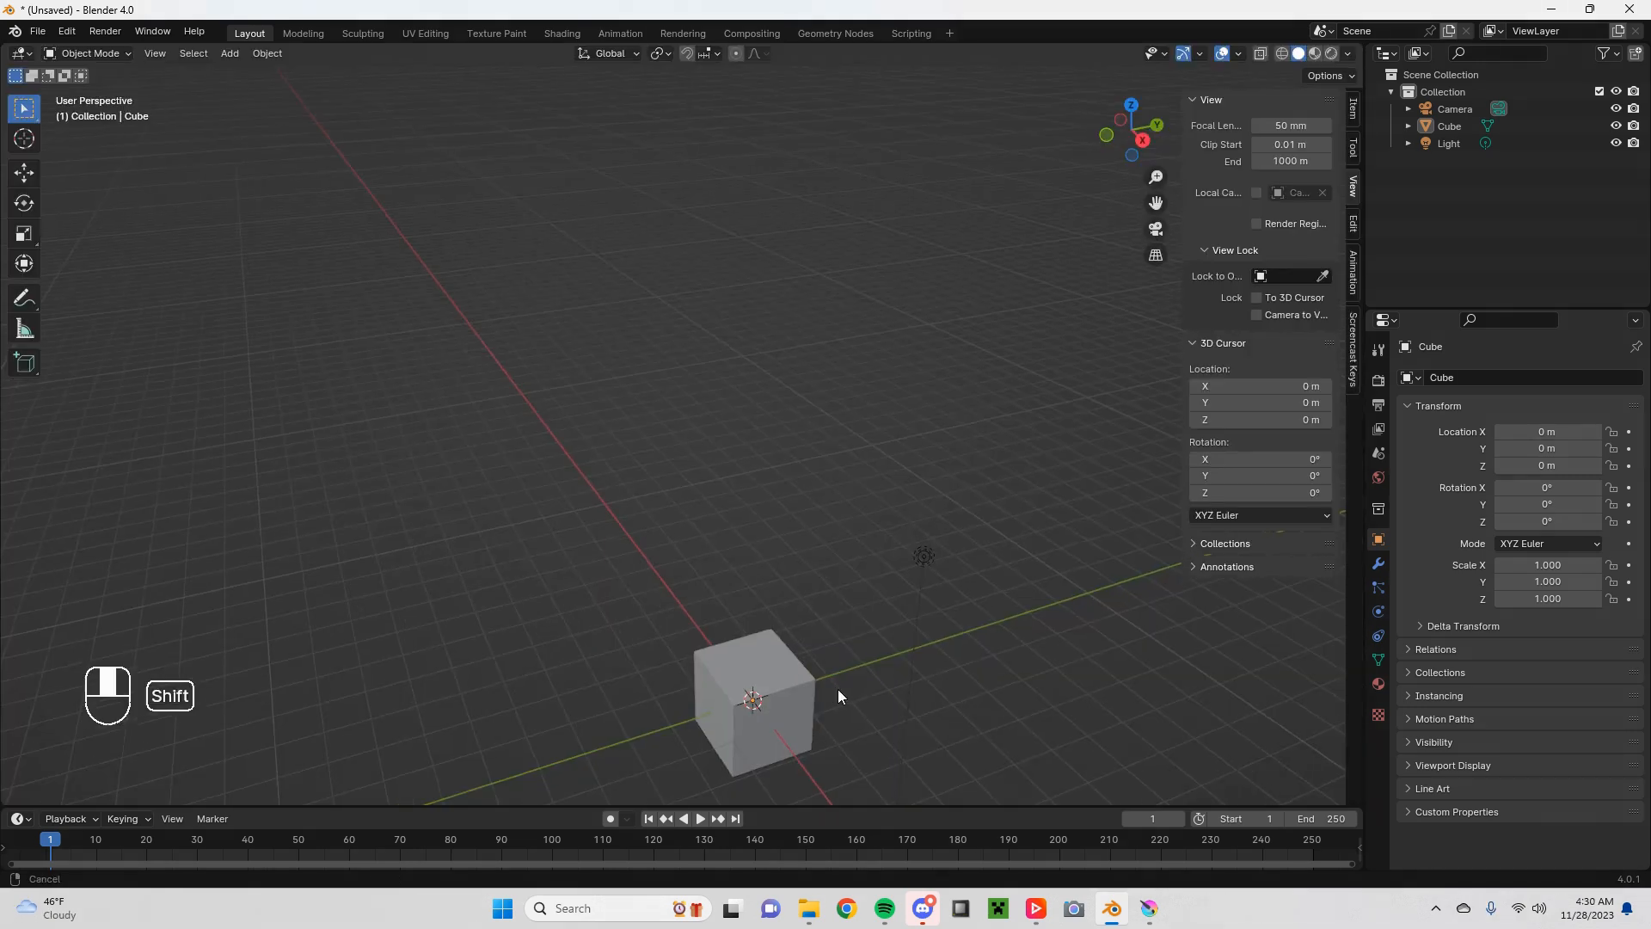
shift+middle_drag(840, 693, 803, 398)
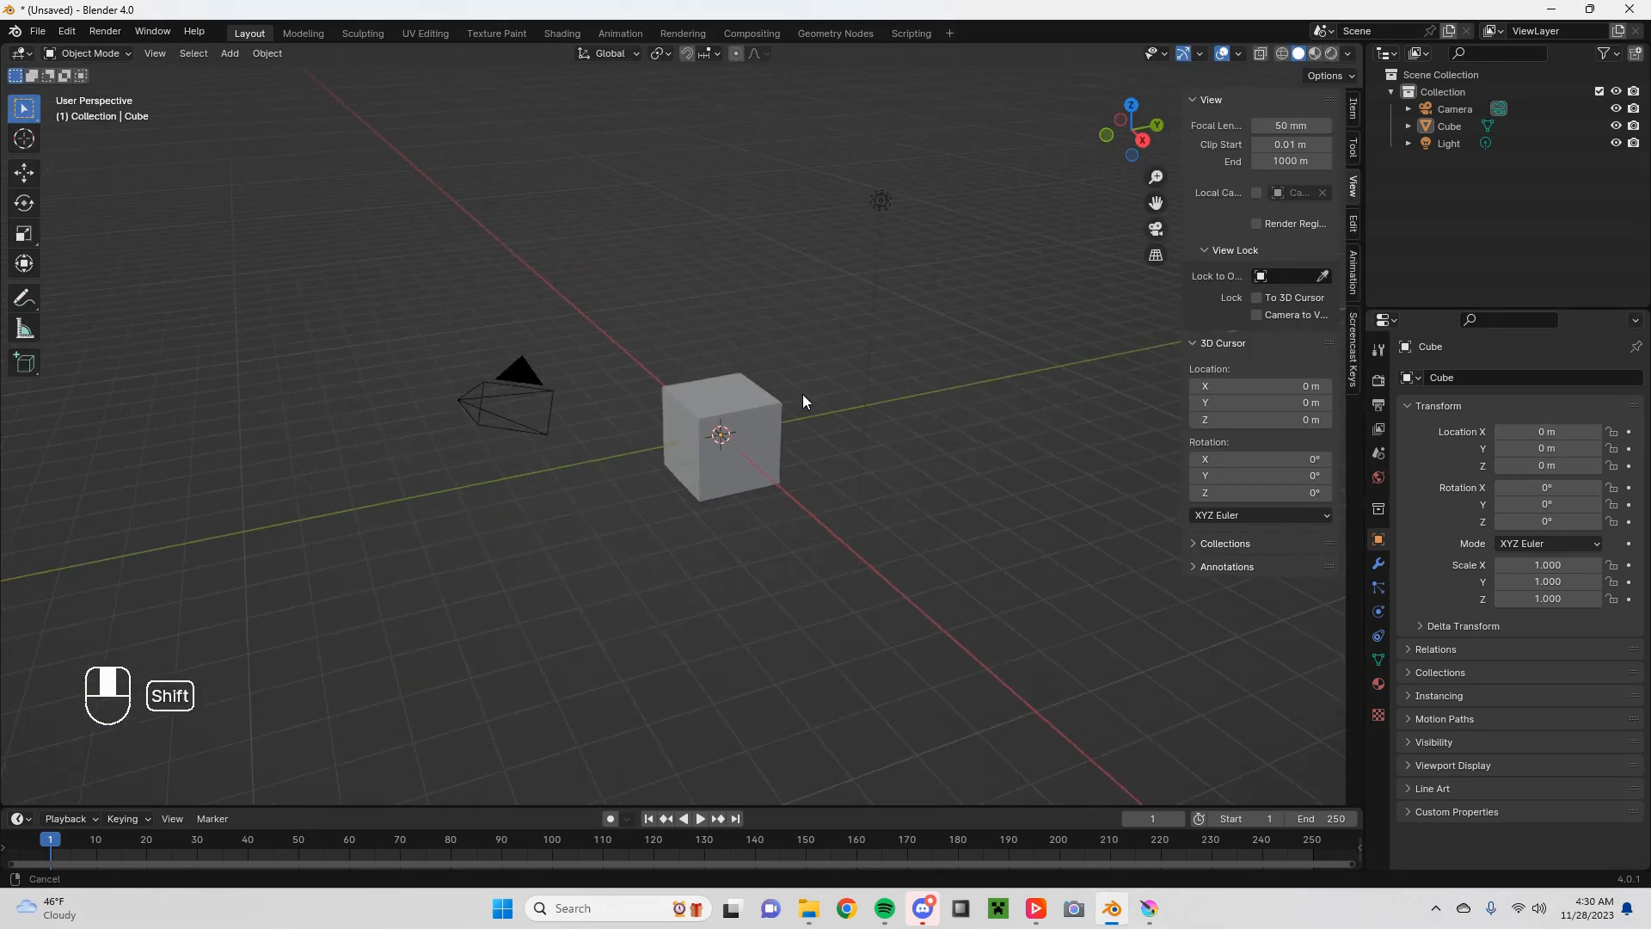
shift+middle_drag(479, 435, 583, 477)
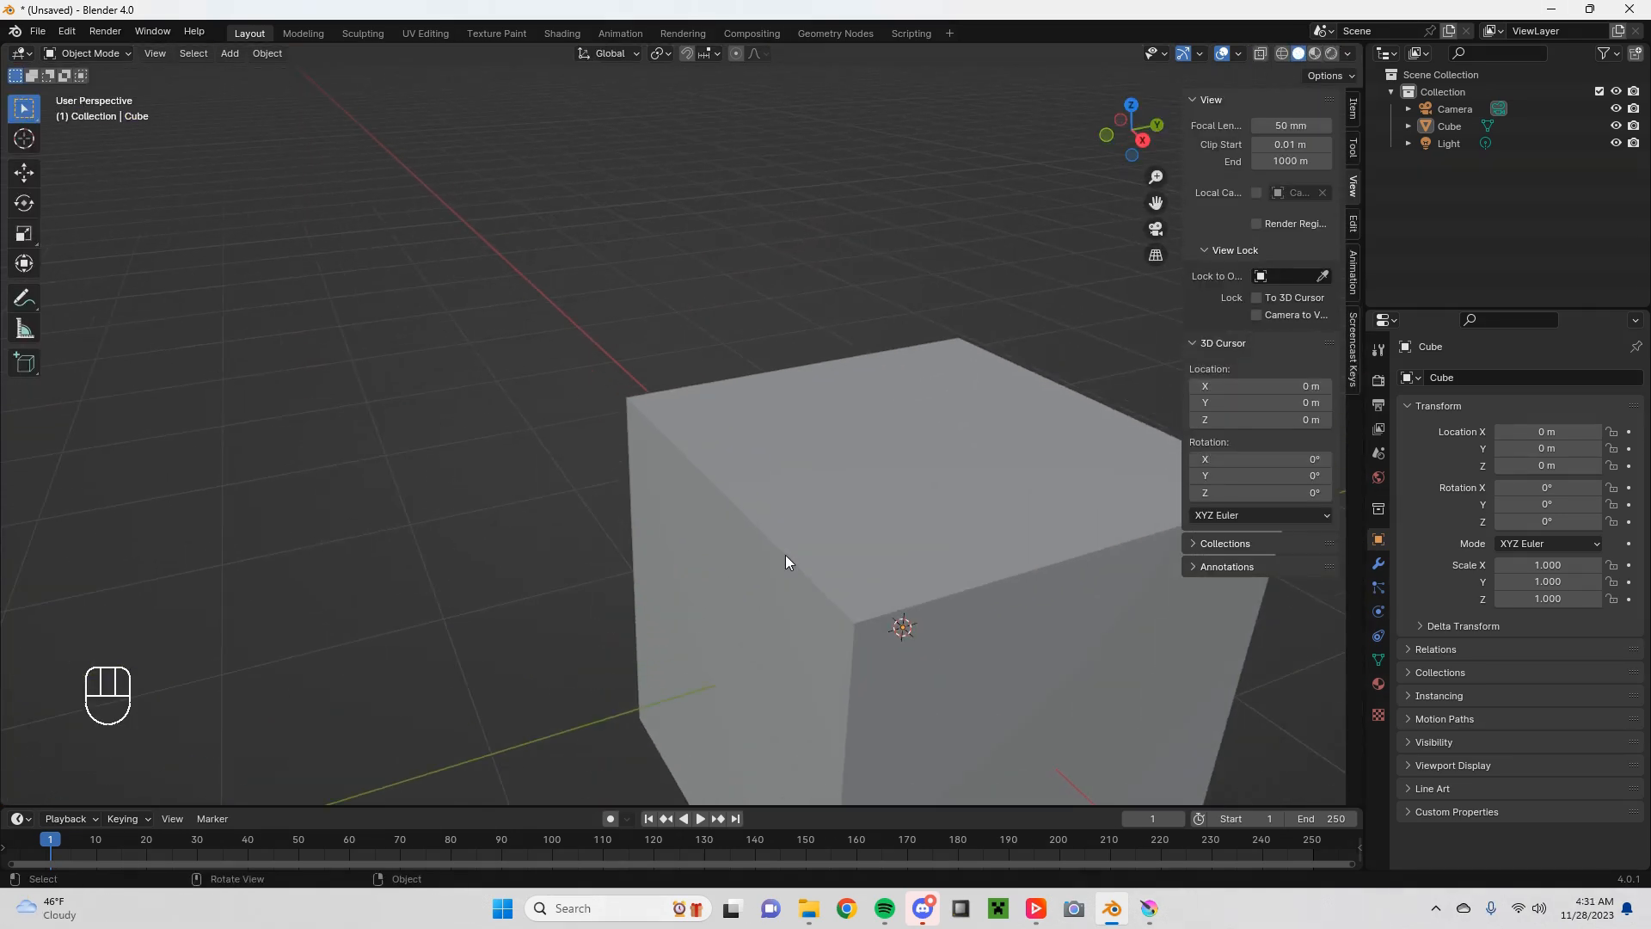
middle_drag(895, 619, 1002, 722)
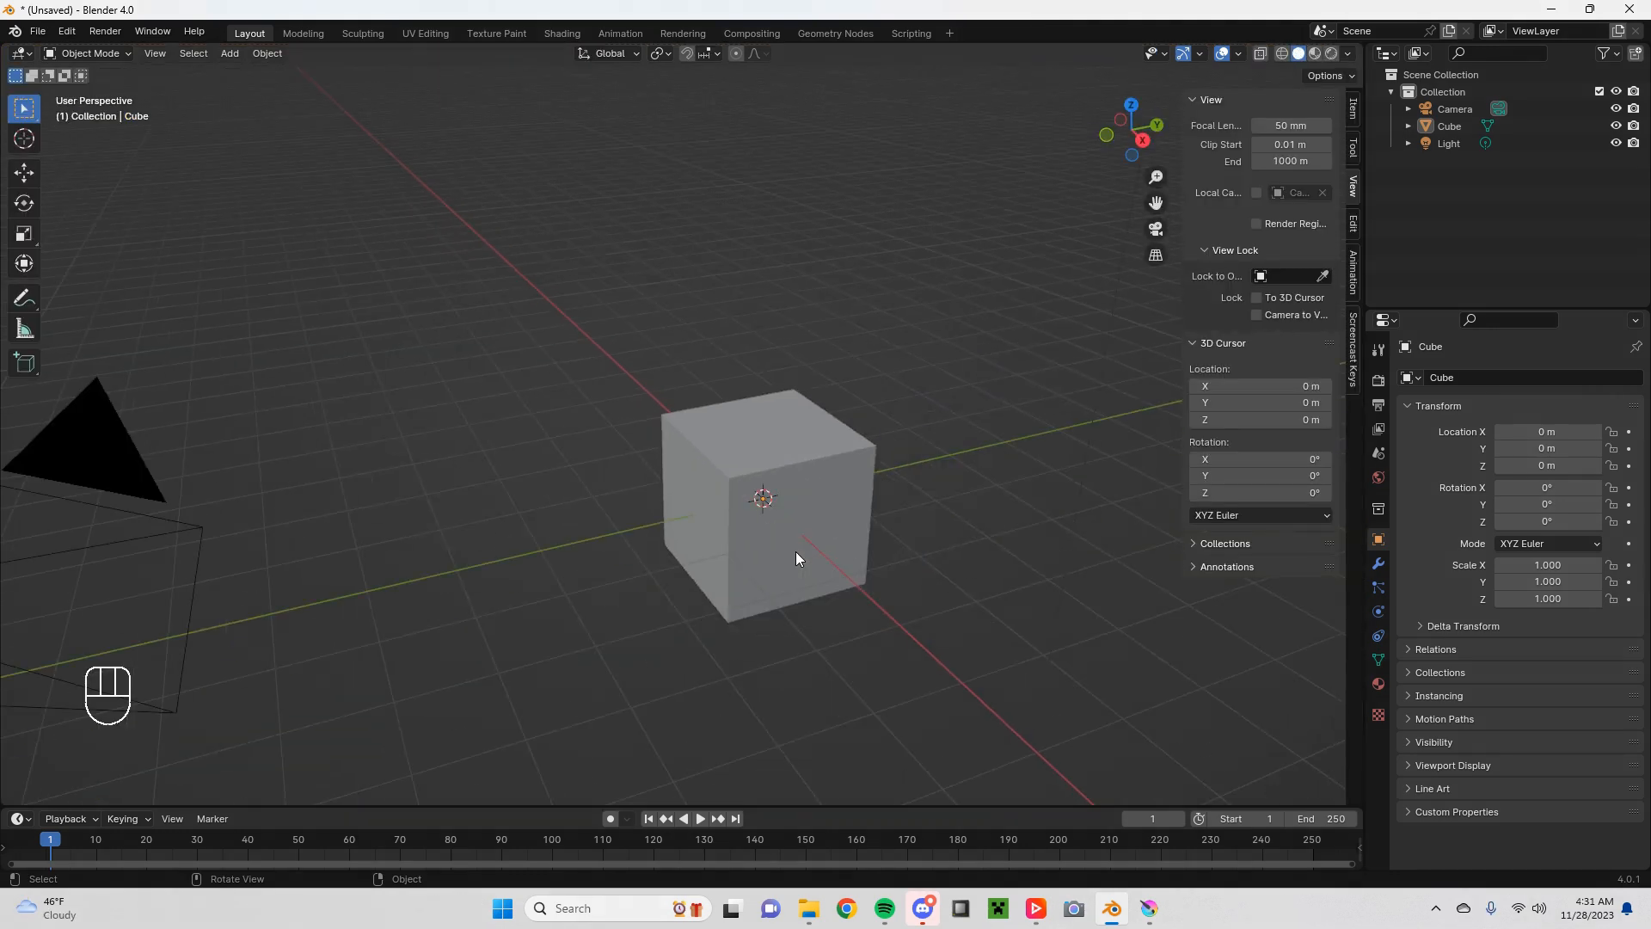
scroll(796, 554, down, 6)
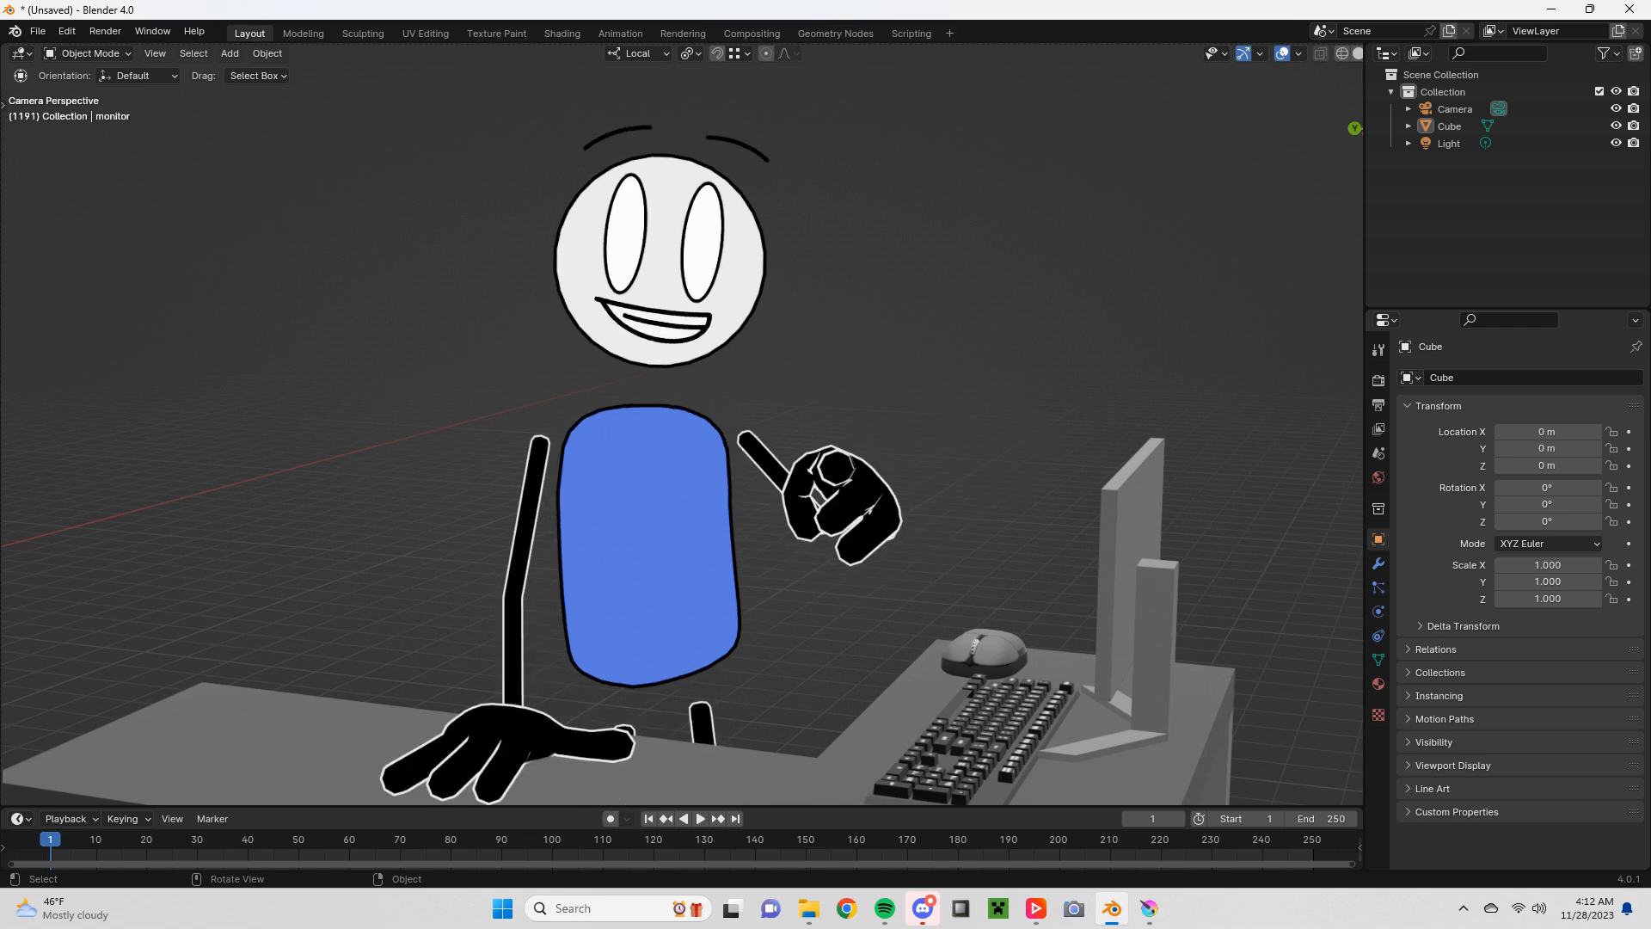
Step: Fly around the cube in walk navigation, moving forward, backward and sideways to view it from several sides
key(shift+grave)
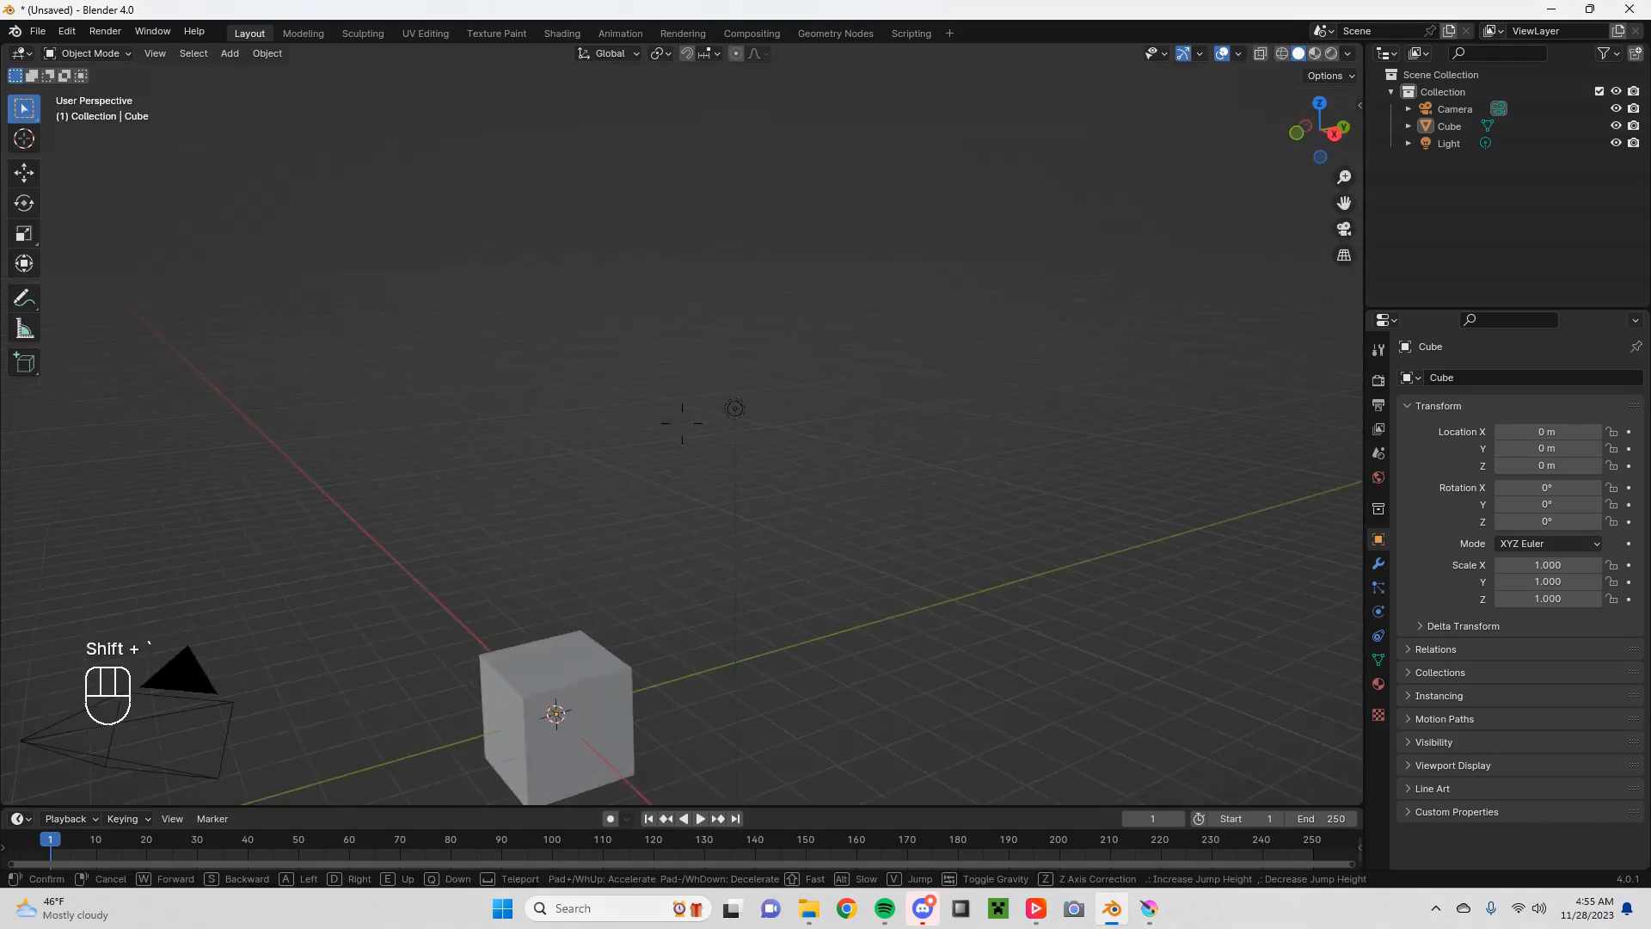
key(shift+d)
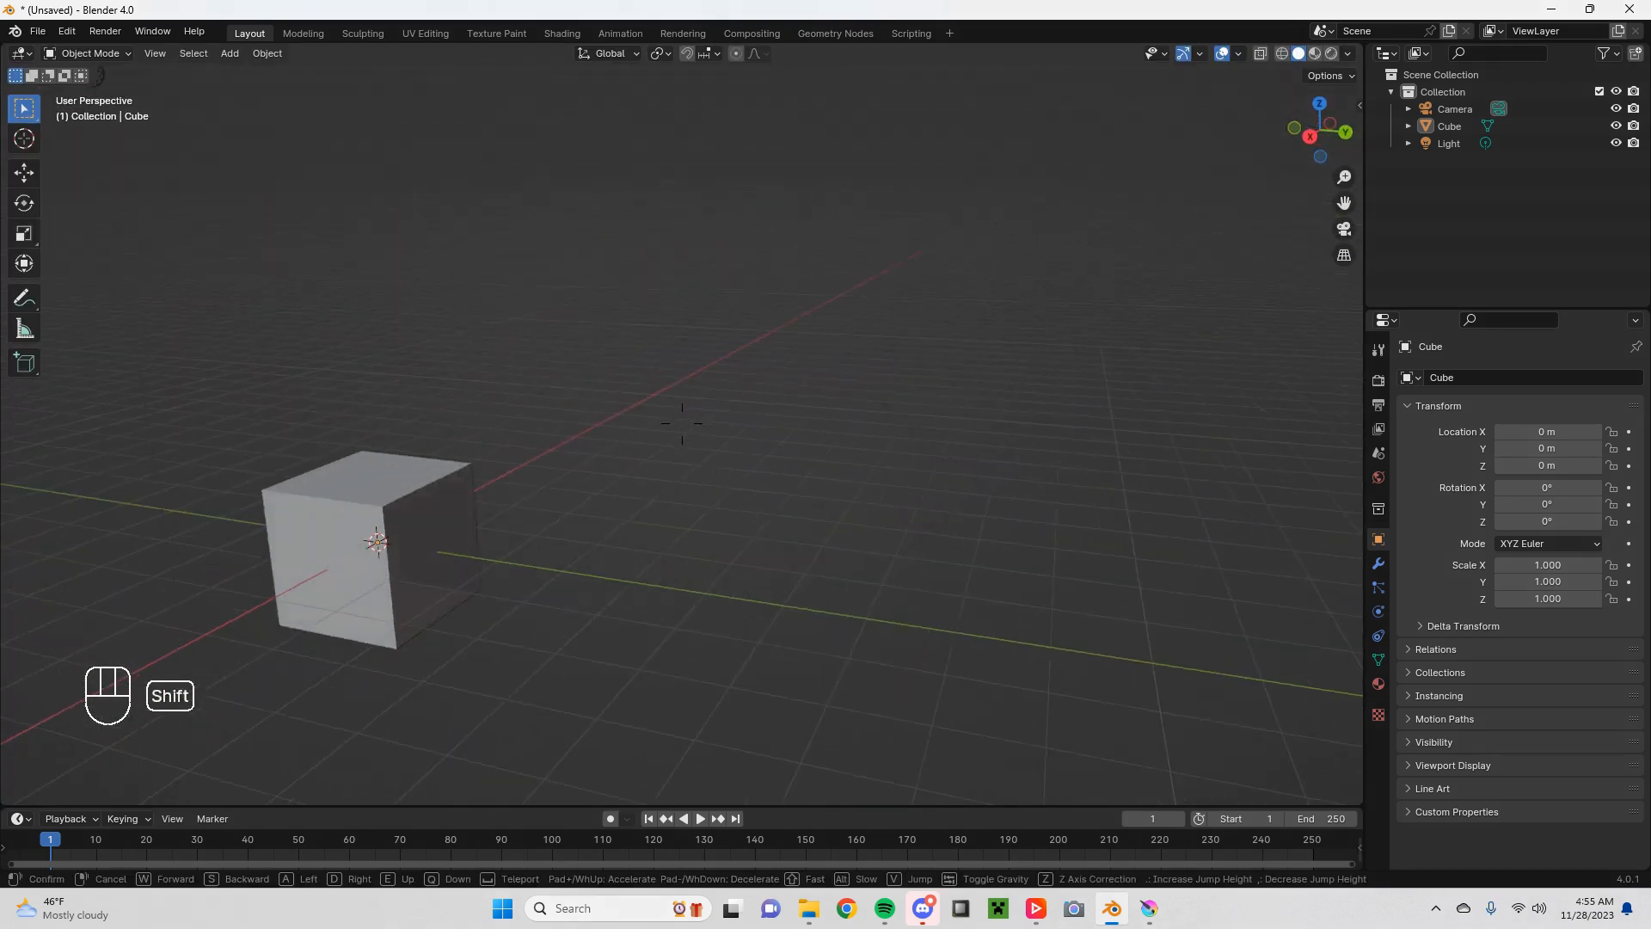
key(shift+a)
key(shift+s)
key(shift+d)
key(shift+w)
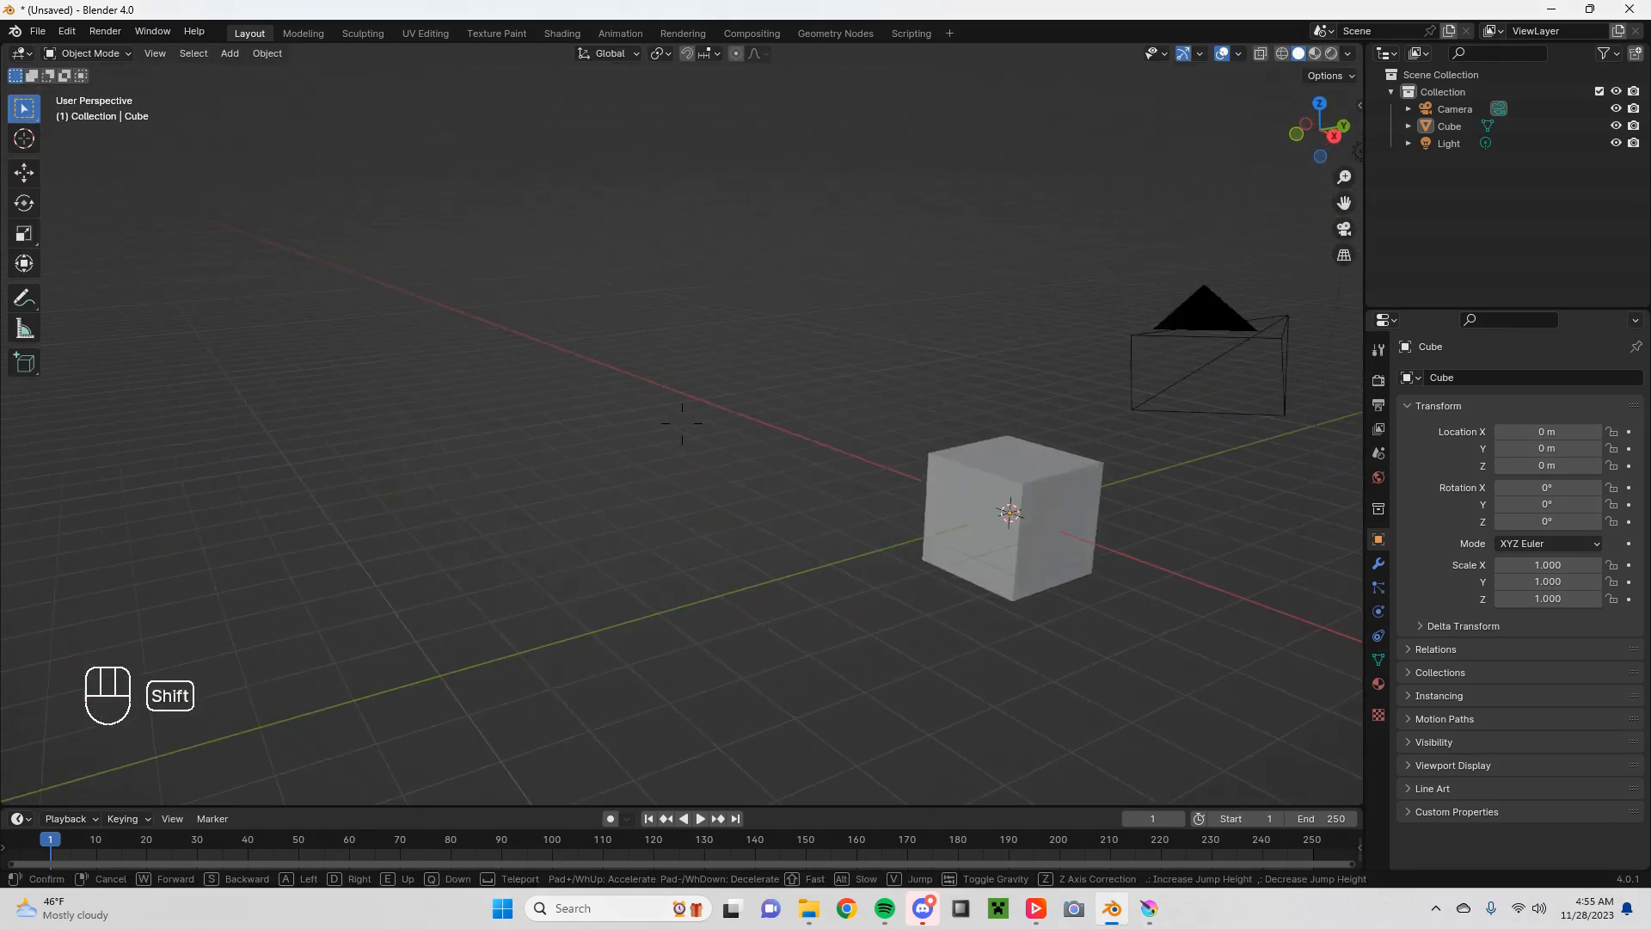
key(shift+s)
key(shift+a)
key(shift+s)
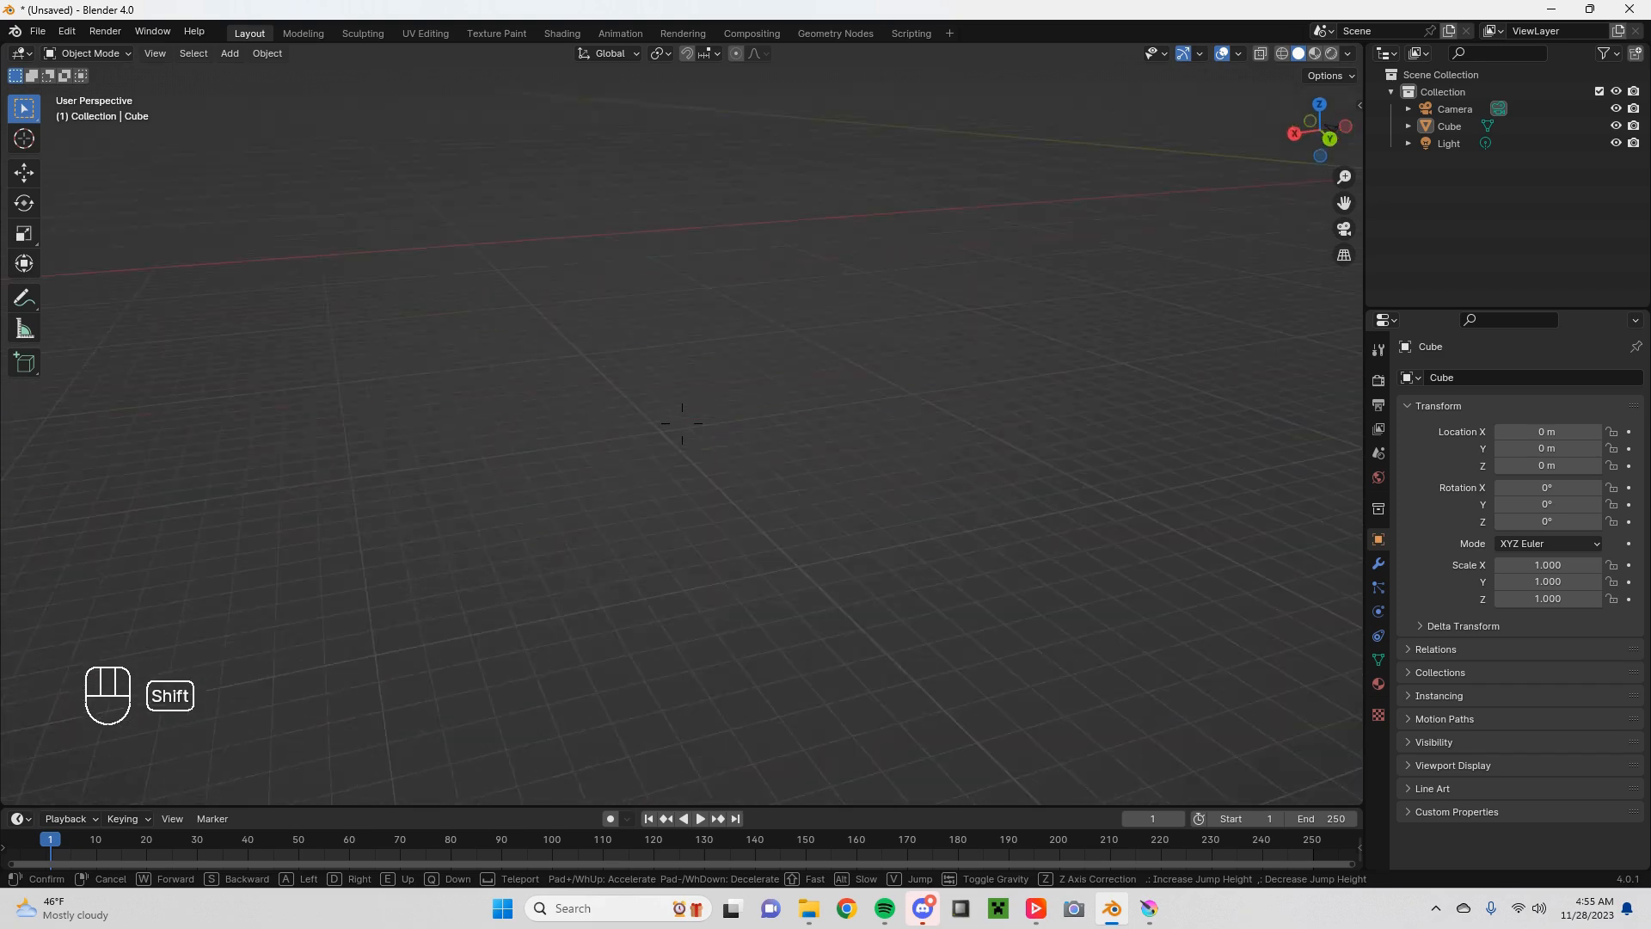
key(shift+a)
key(shift+w)
key(shift+s)
key(shift+w)
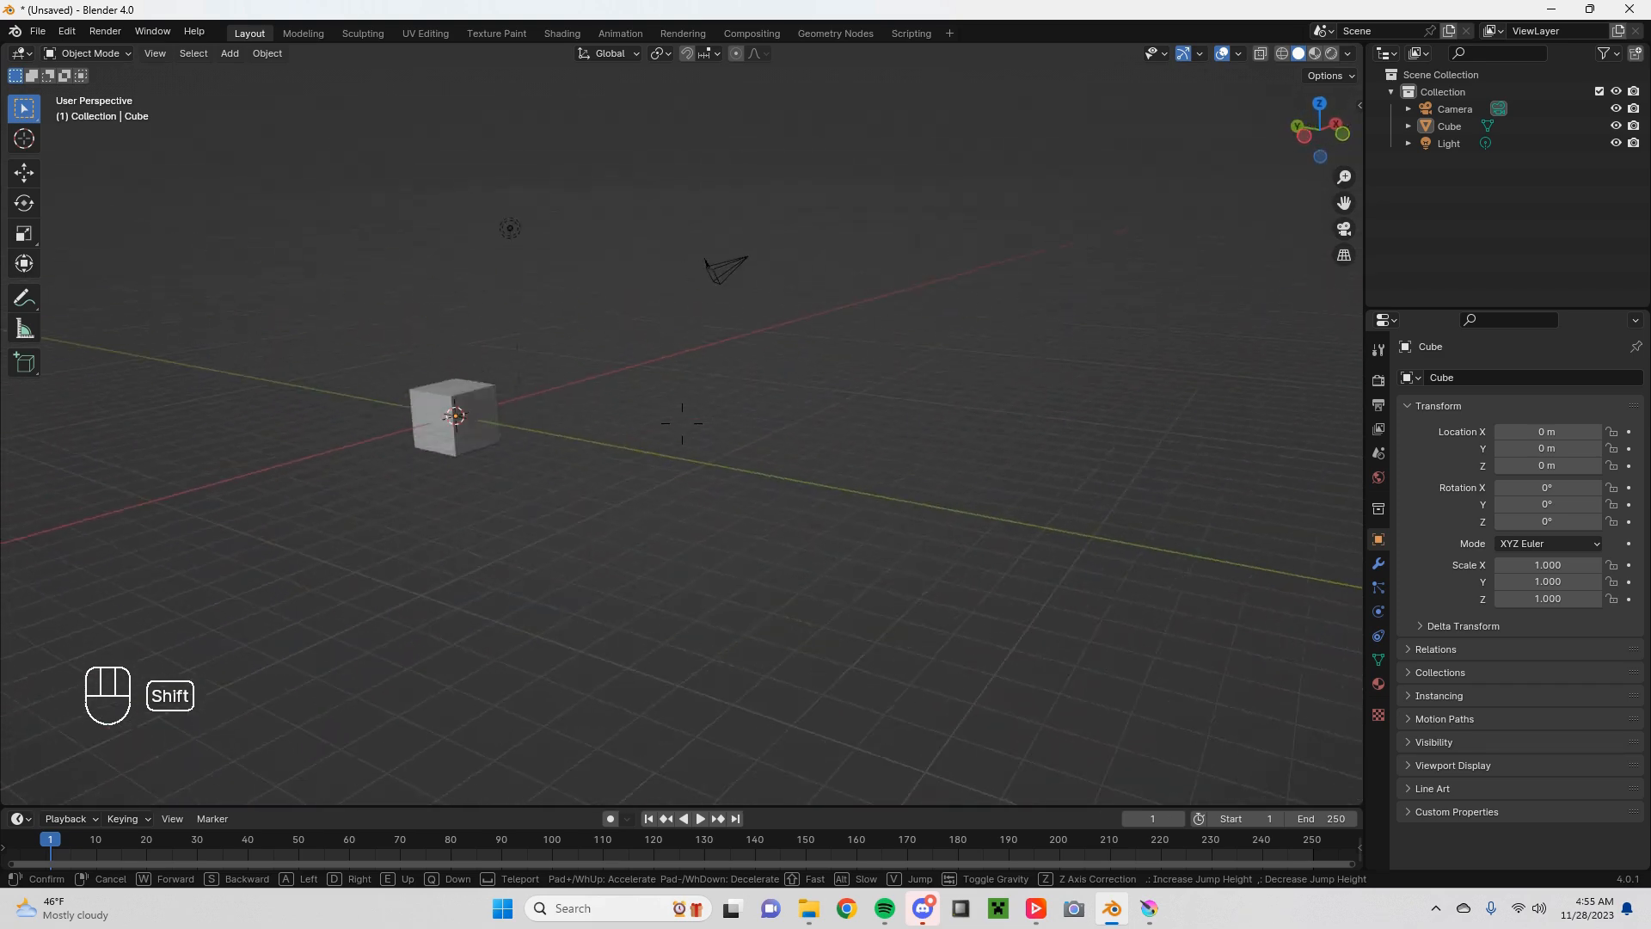
key(shift+w)
key(shift+a)
key(shift+d)
key(shift+a)
key(shift+d)
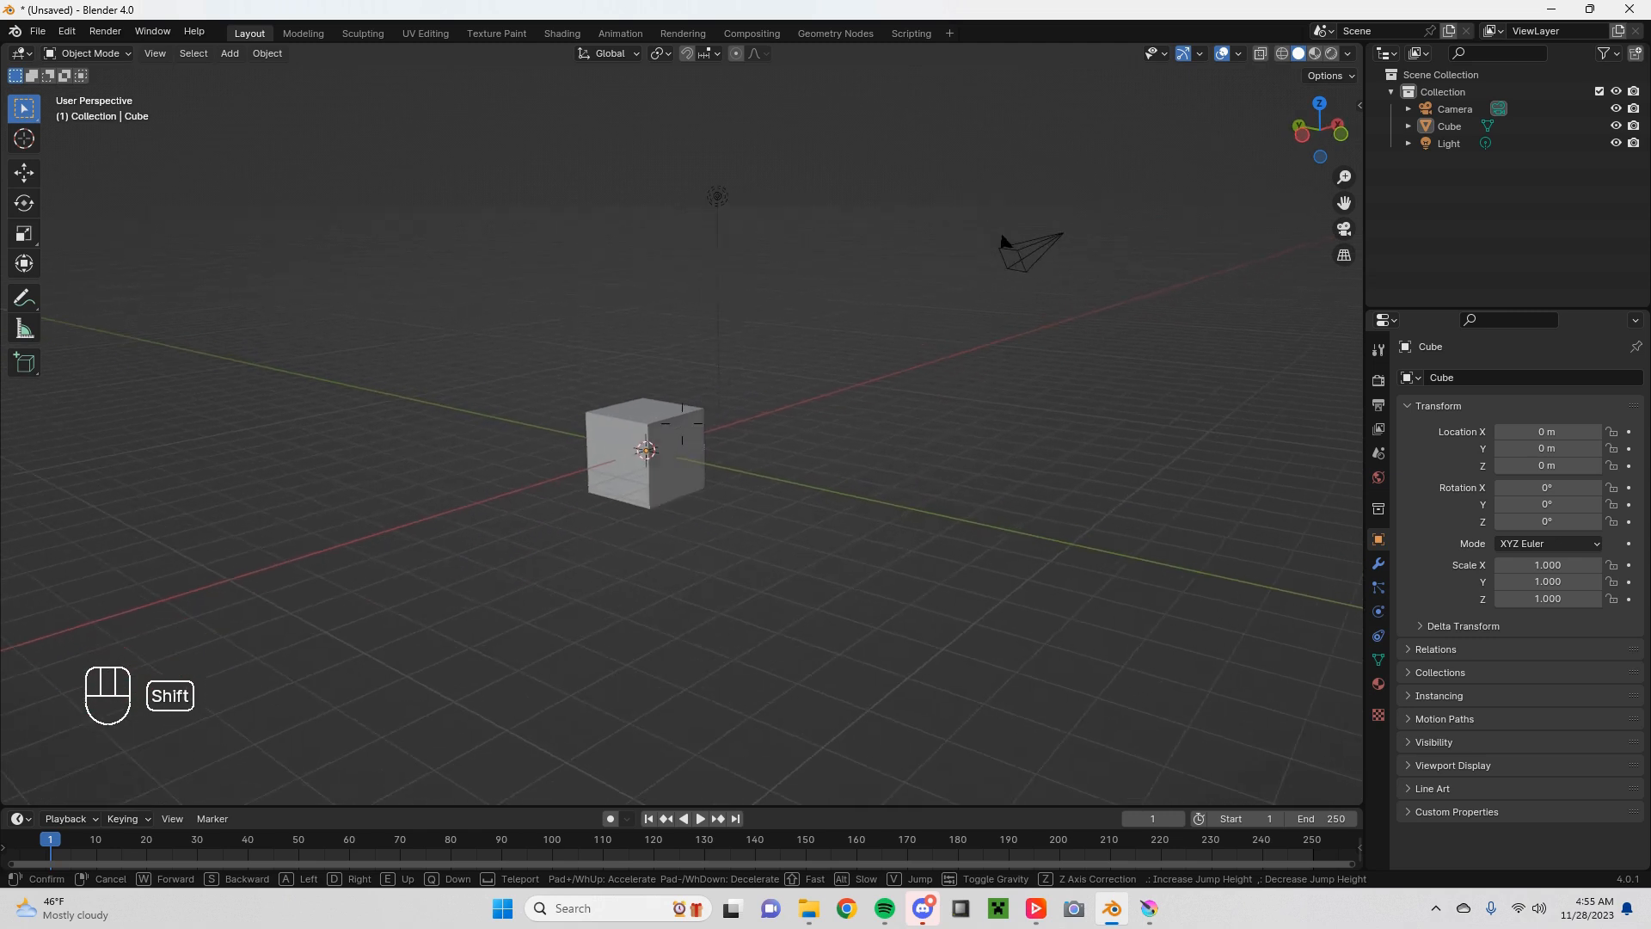
key(shift+w)
key(shift+d)
key(shift+w)
key(shift+a)
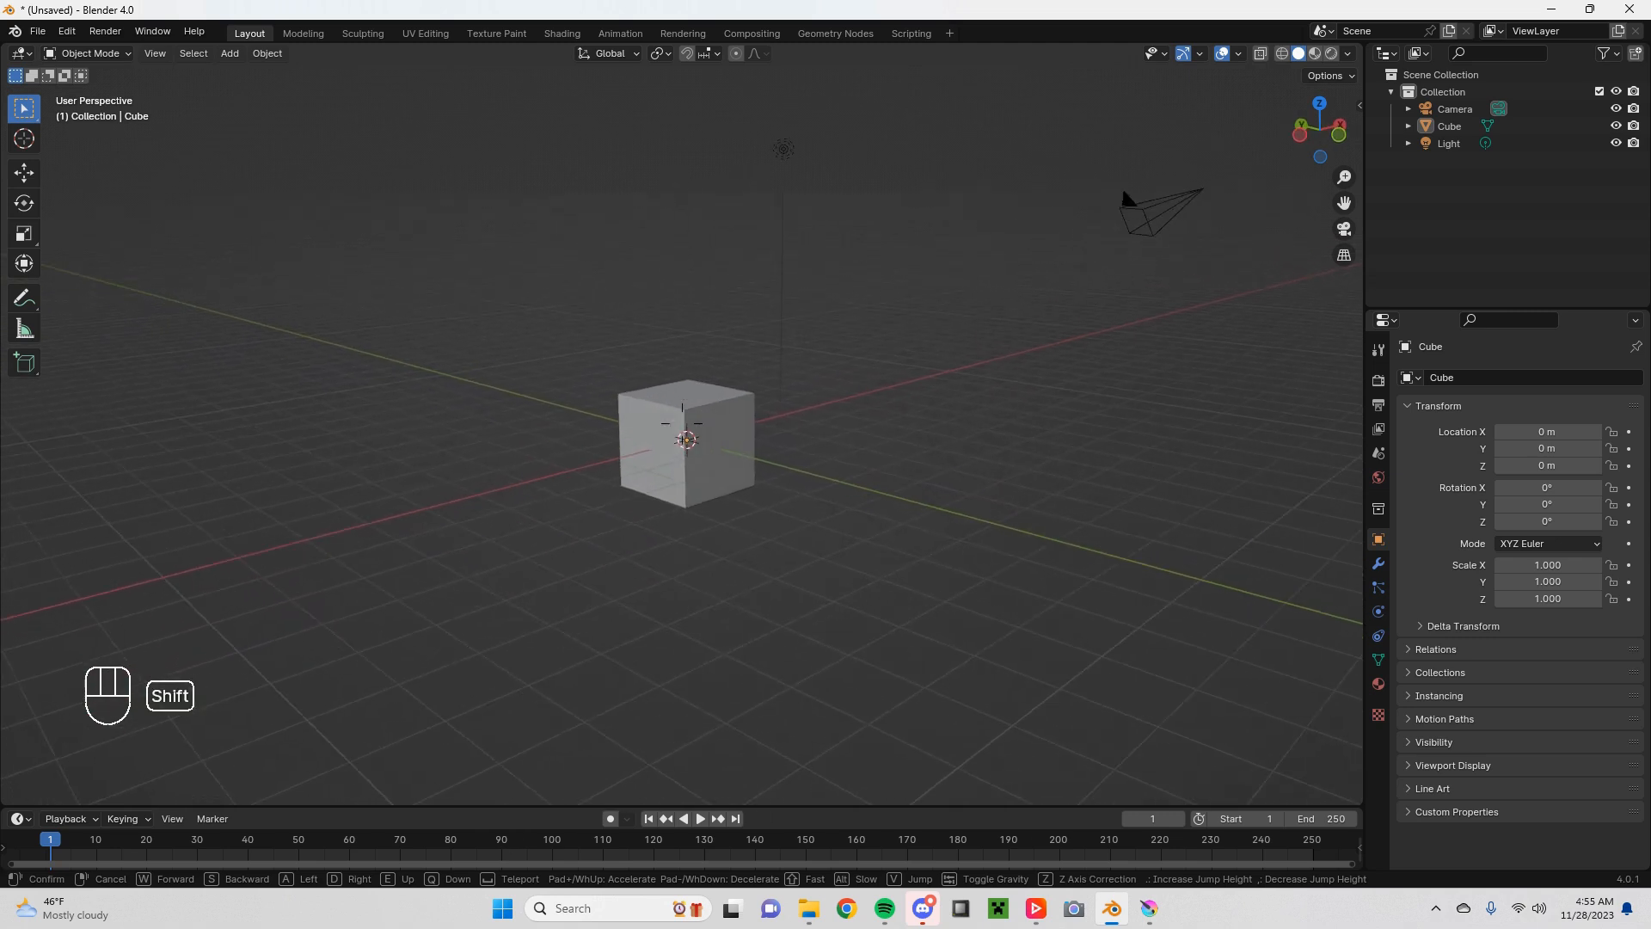
click(682, 424)
Step: Try to scale all objects in the scene outside walk navigation, and undo the change
click(705, 434)
key(a)
key(s)
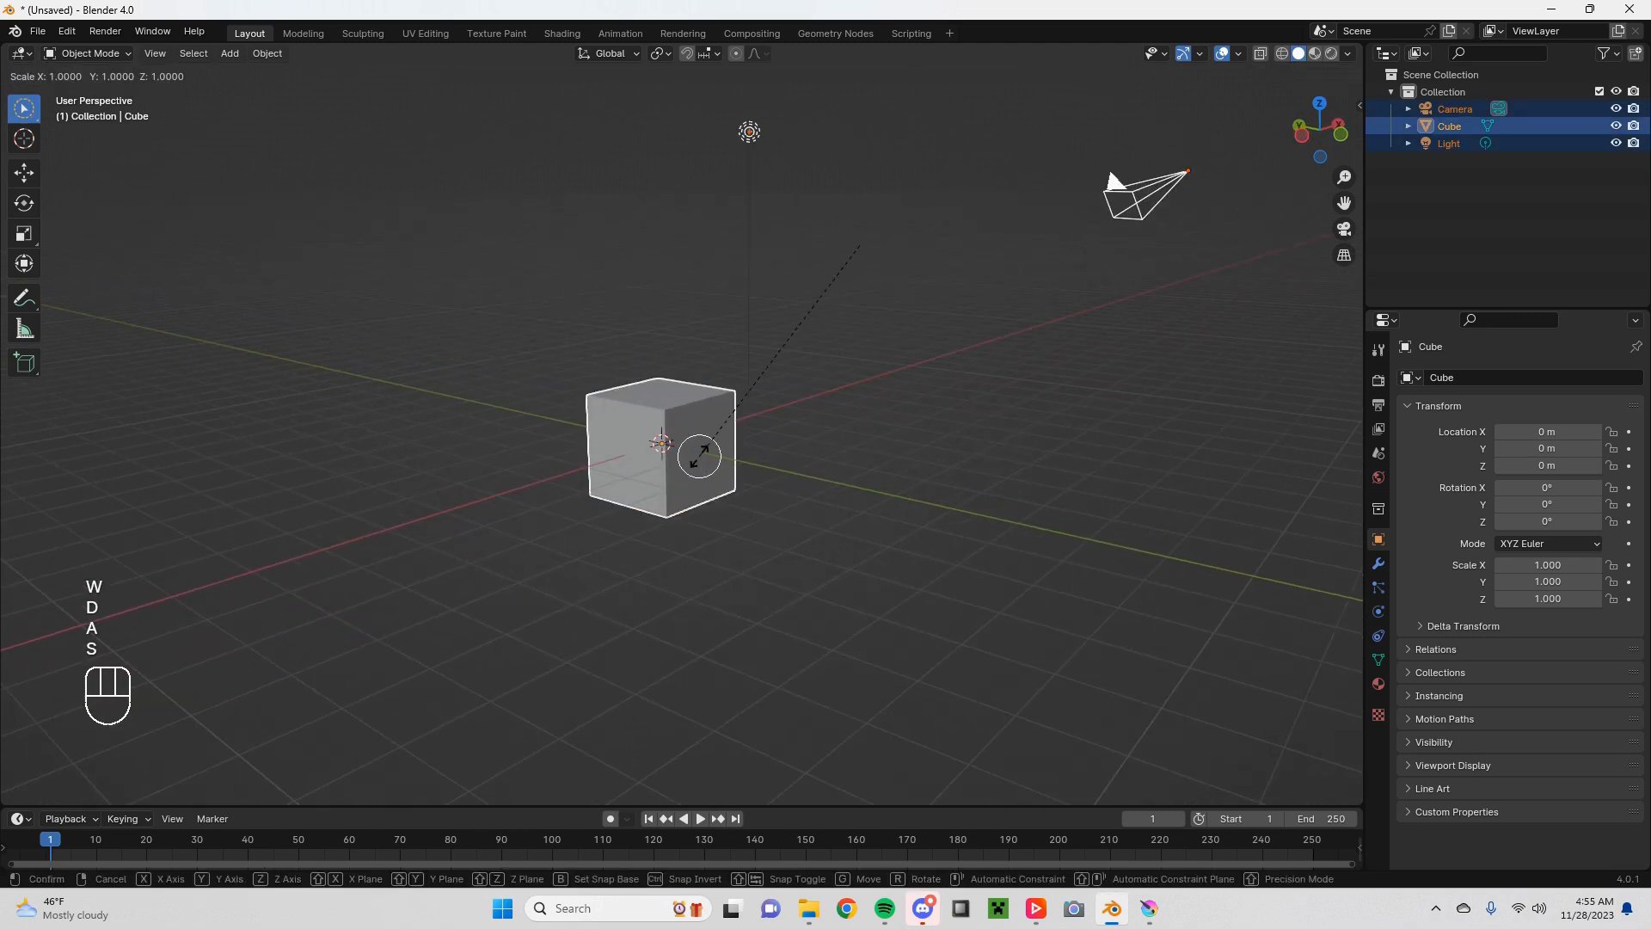
click(650, 550)
key(ctrl+z)
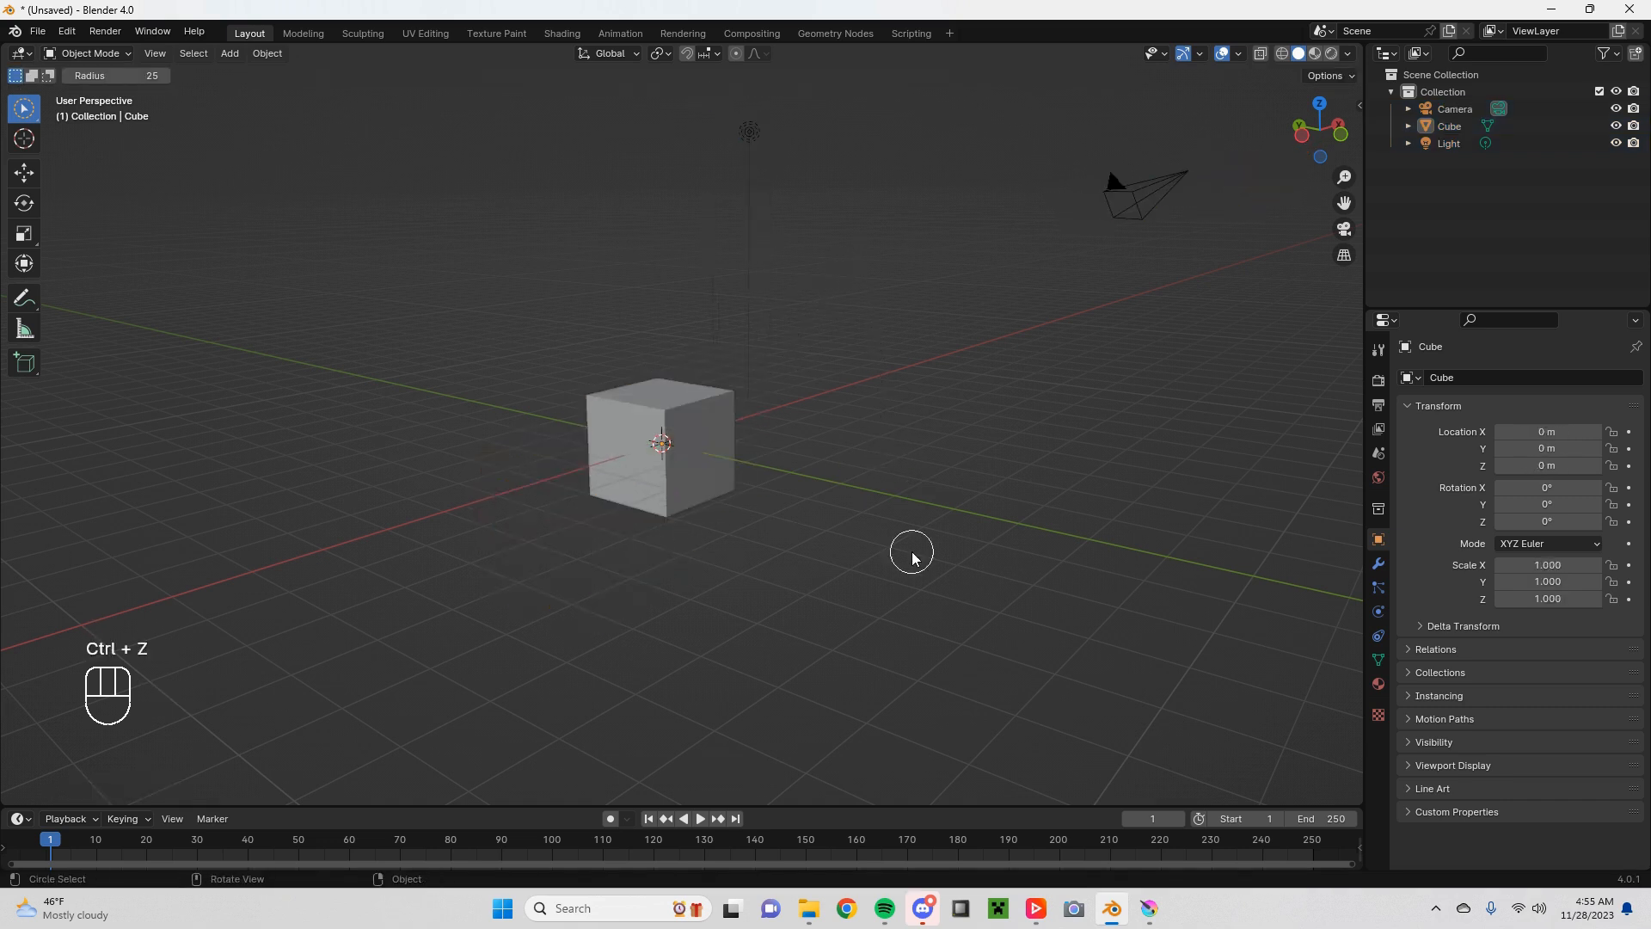
key(w)
Step: Use walk navigation in the map scene to inspect the wall panel with the red and green cables
key(shift+grave)
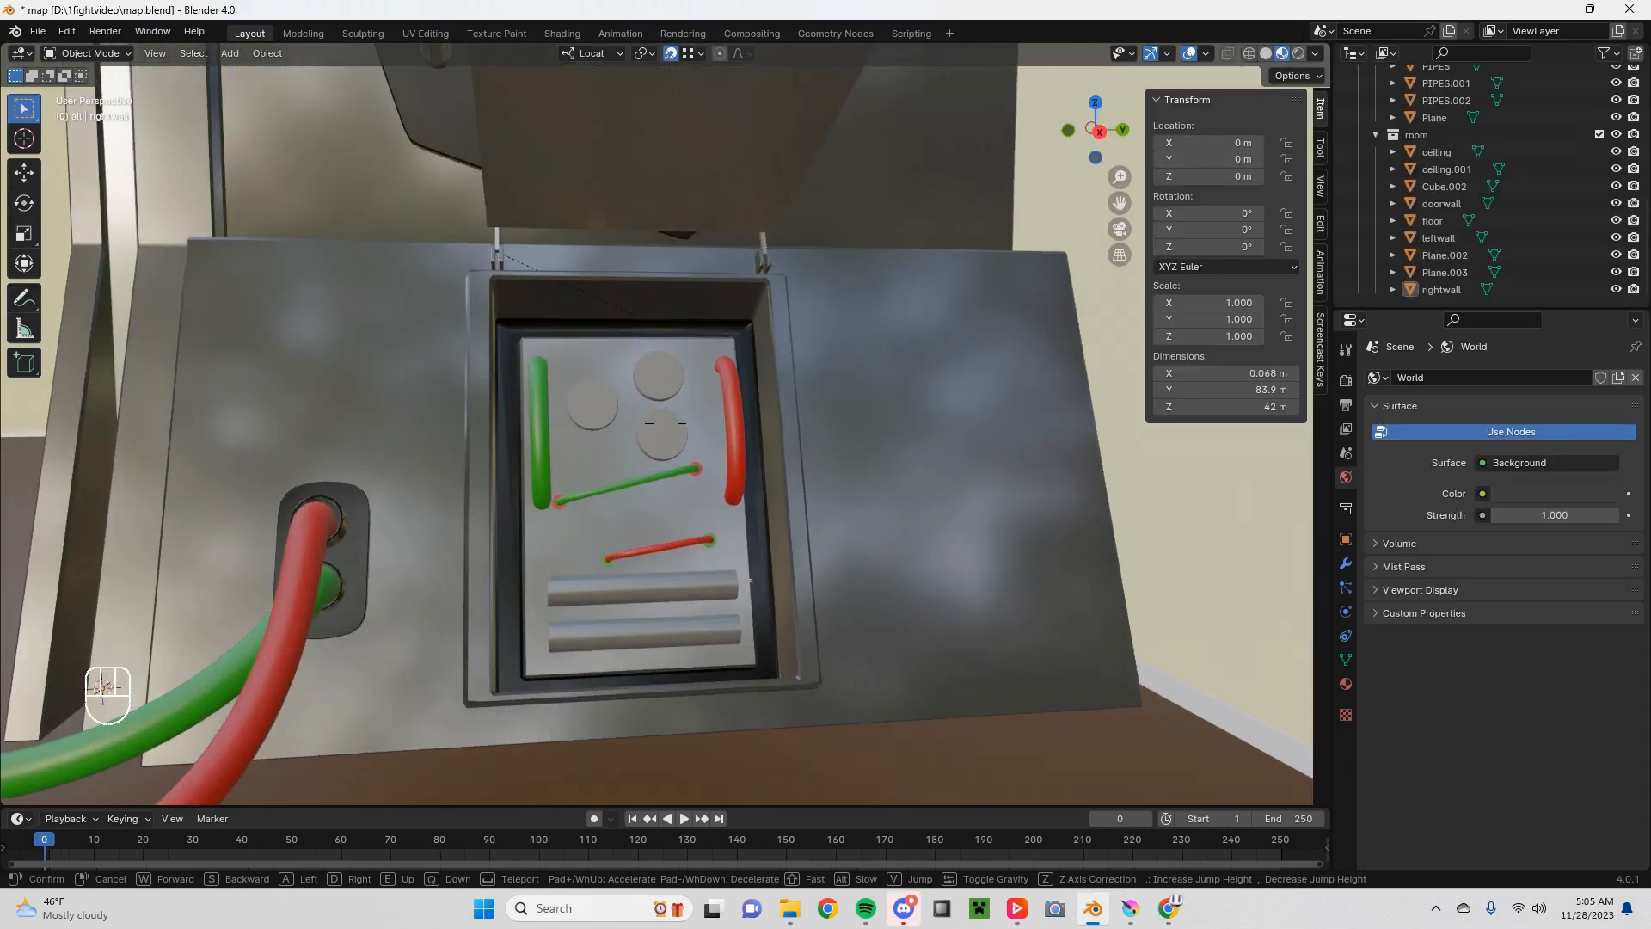
key(shift+a)
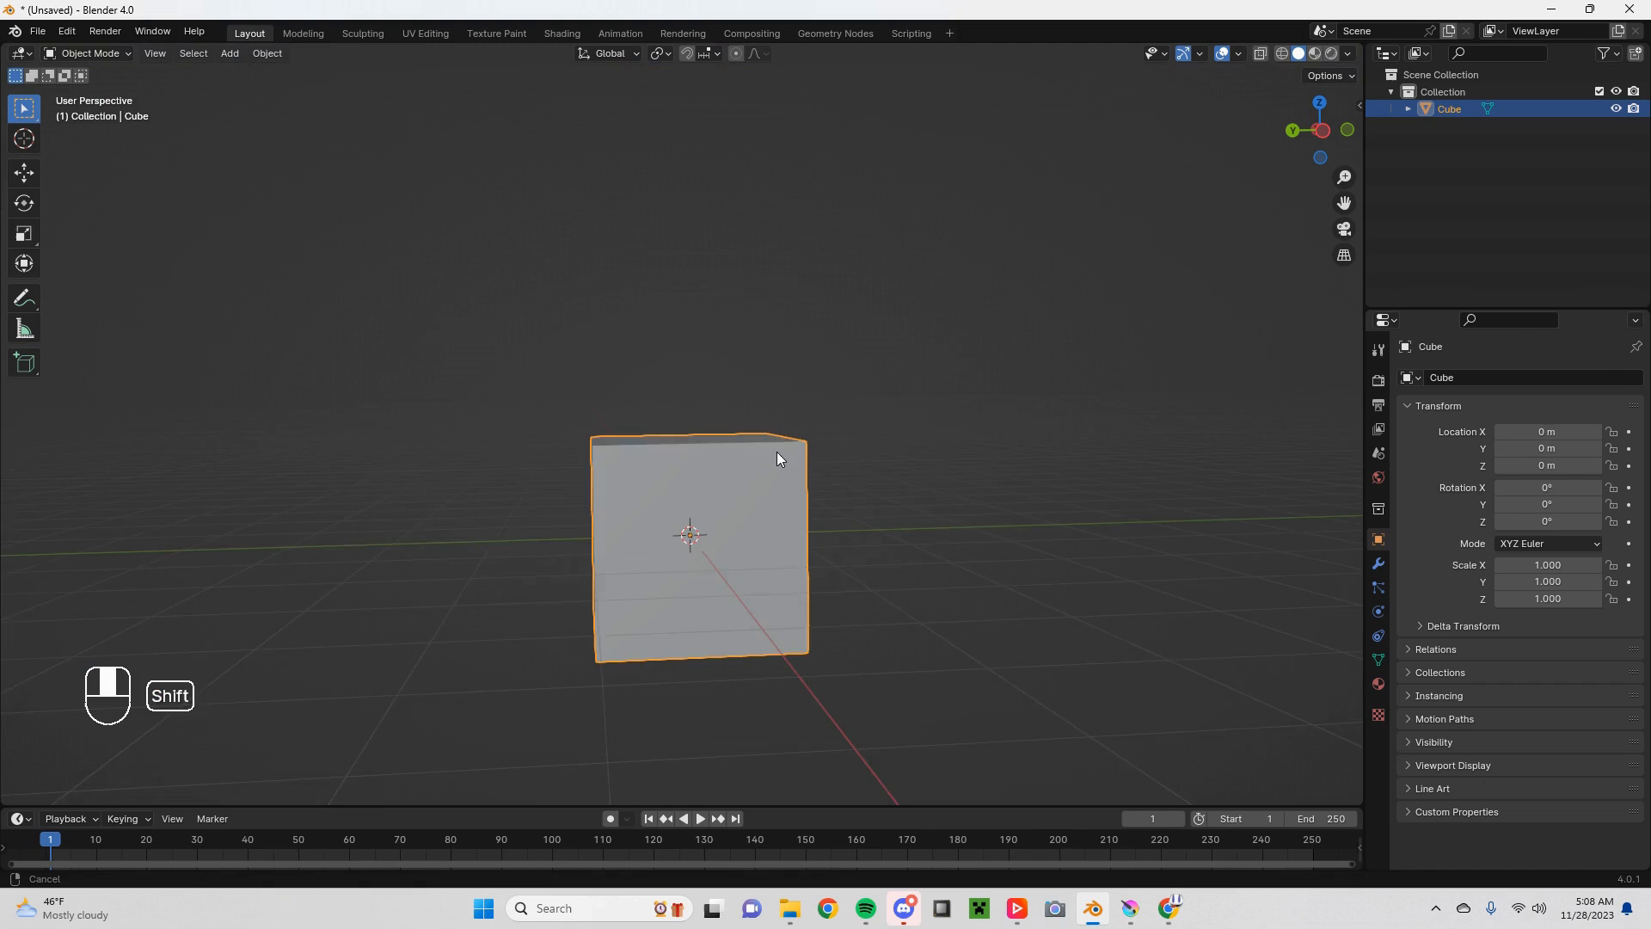
Step: Enter Edit Mode on the cube and move its whole mesh upward along the Z axis
middle_drag(777, 451, 771, 535)
key(Tab)
scroll(745, 540, down, 2)
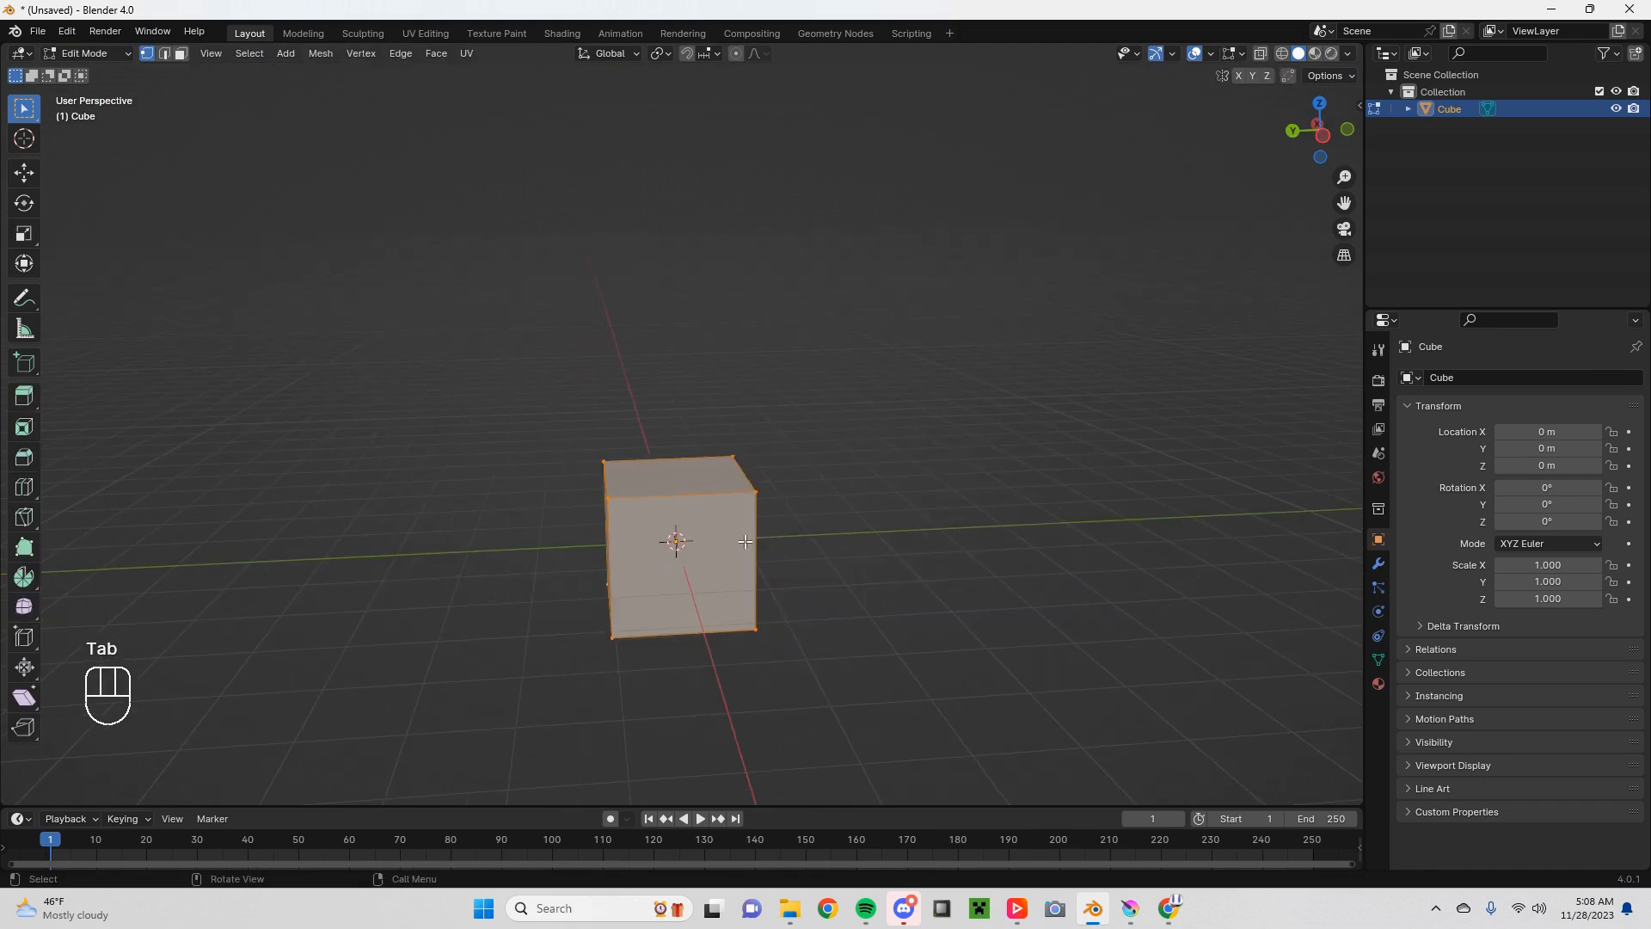
key(g)
key(z)
click(750, 144)
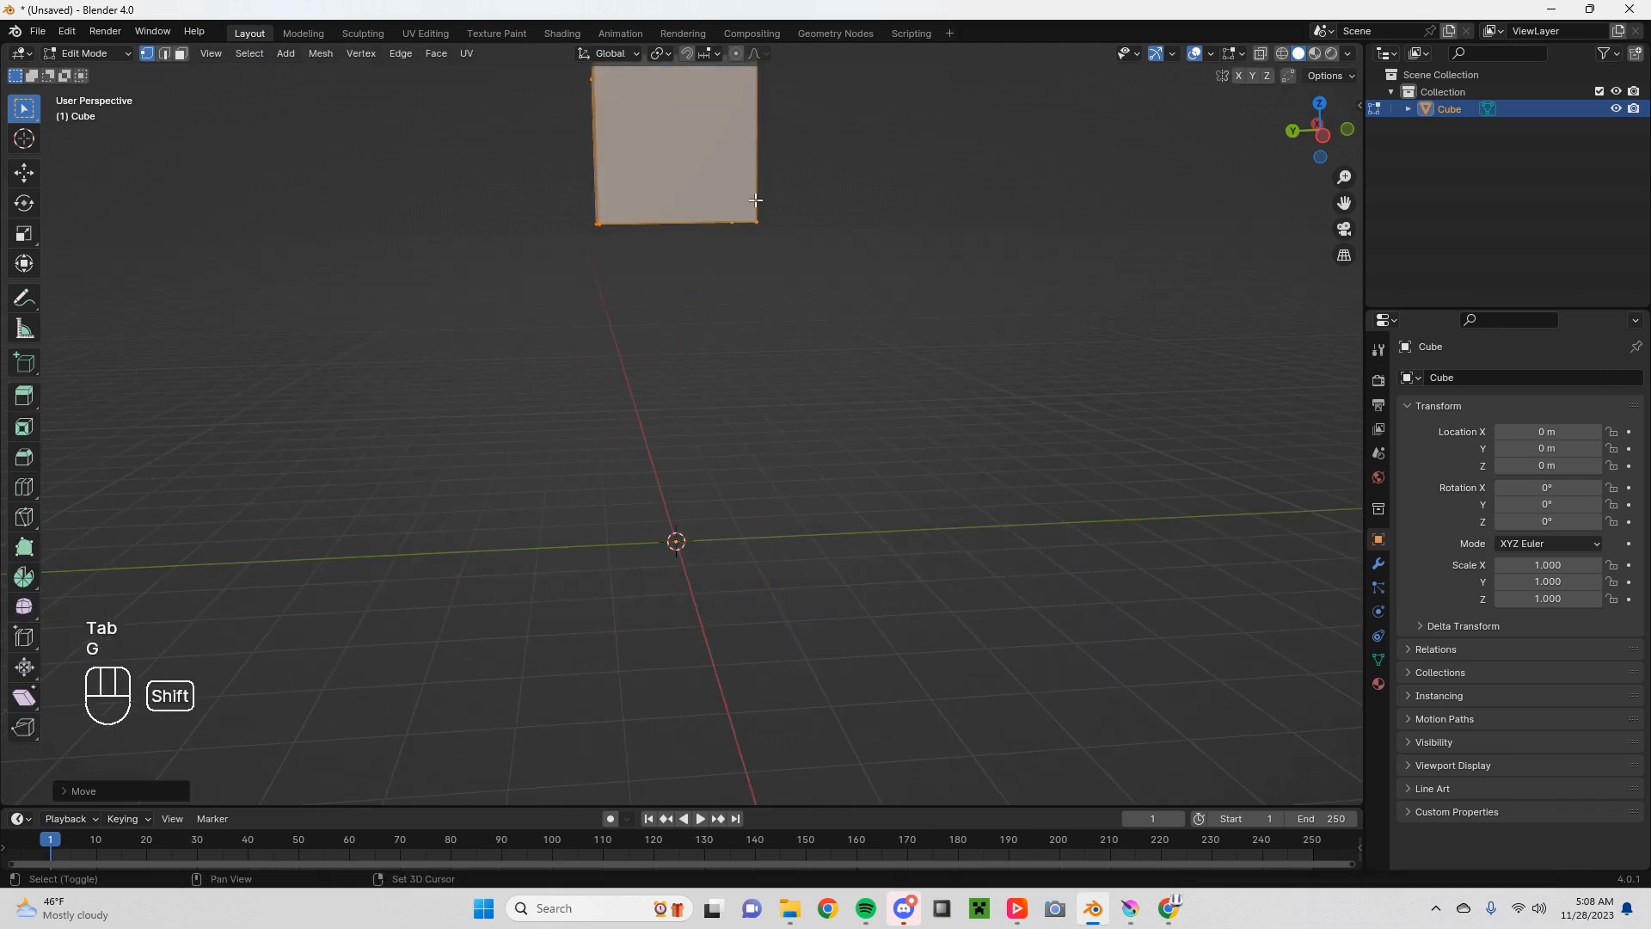
Step: Scale the raised cube mesh down uniformly to about 0.22
shift+middle_drag(755, 198, 806, 444)
key(s)
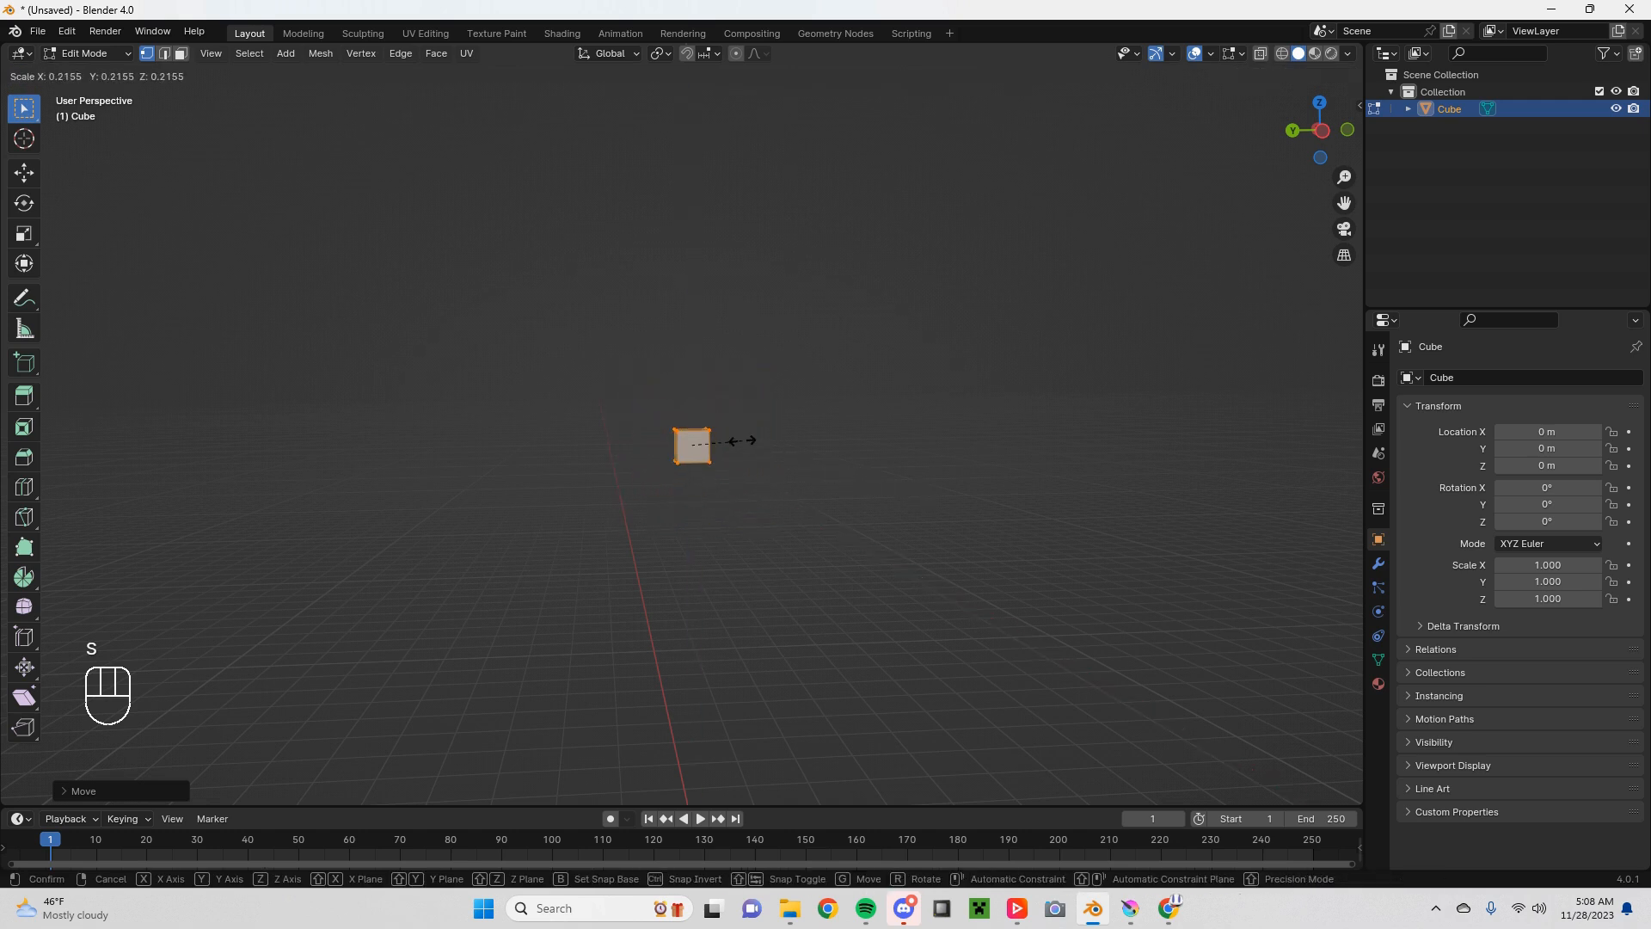
click(748, 438)
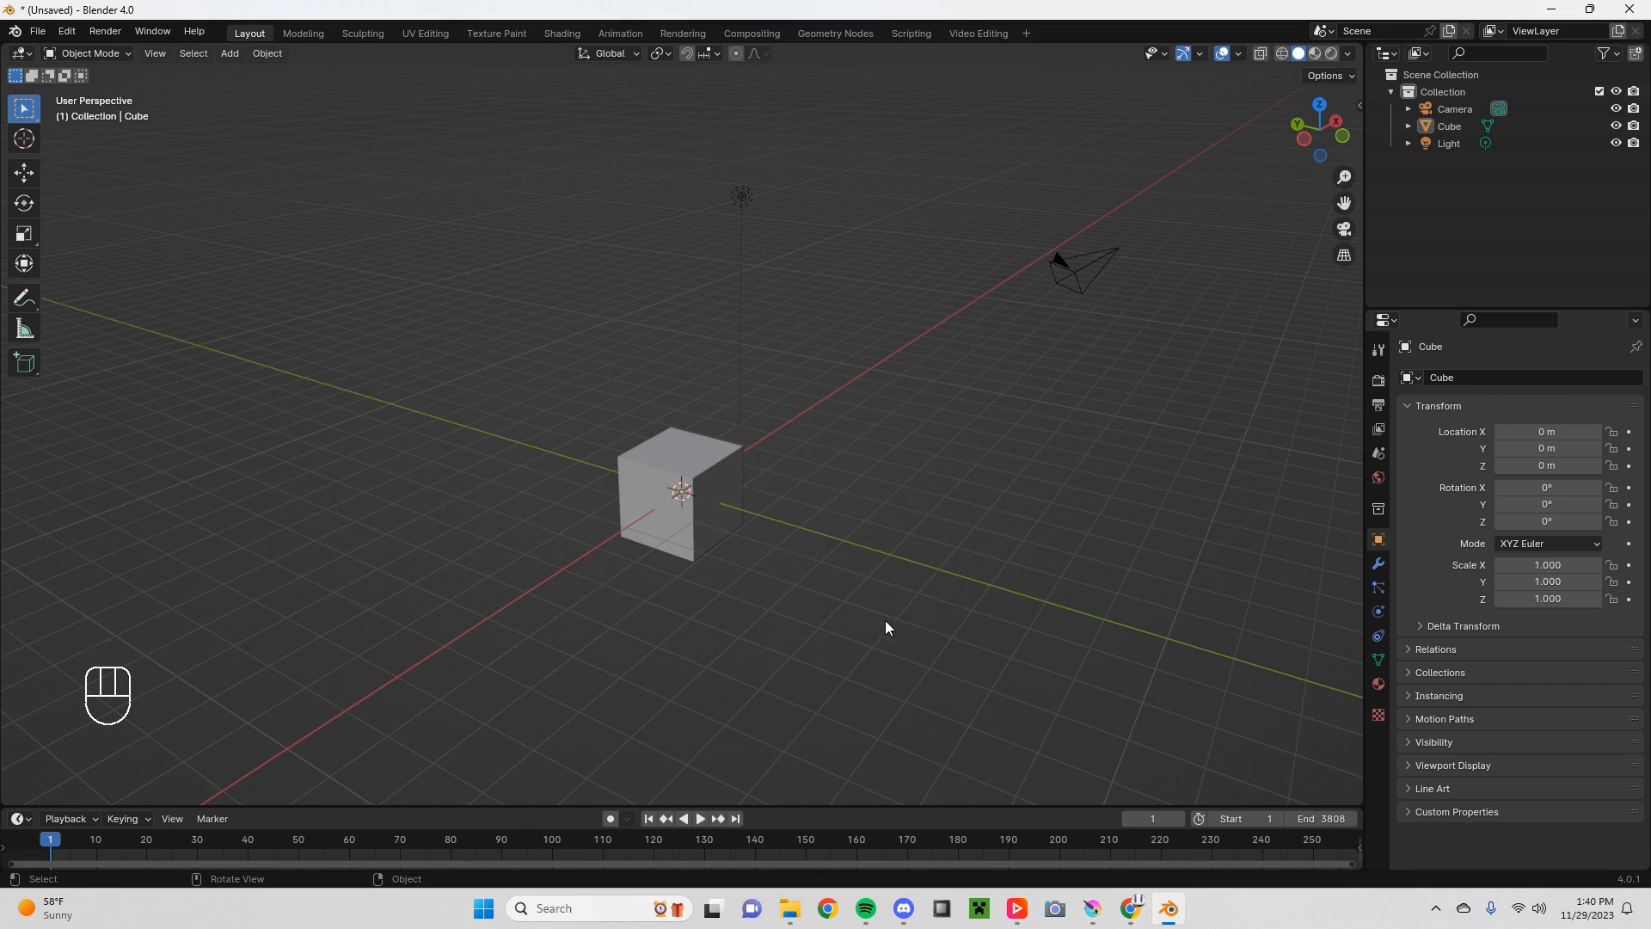
Step: Select all objects in the default scene and narrow the selection to the cube
key(a)
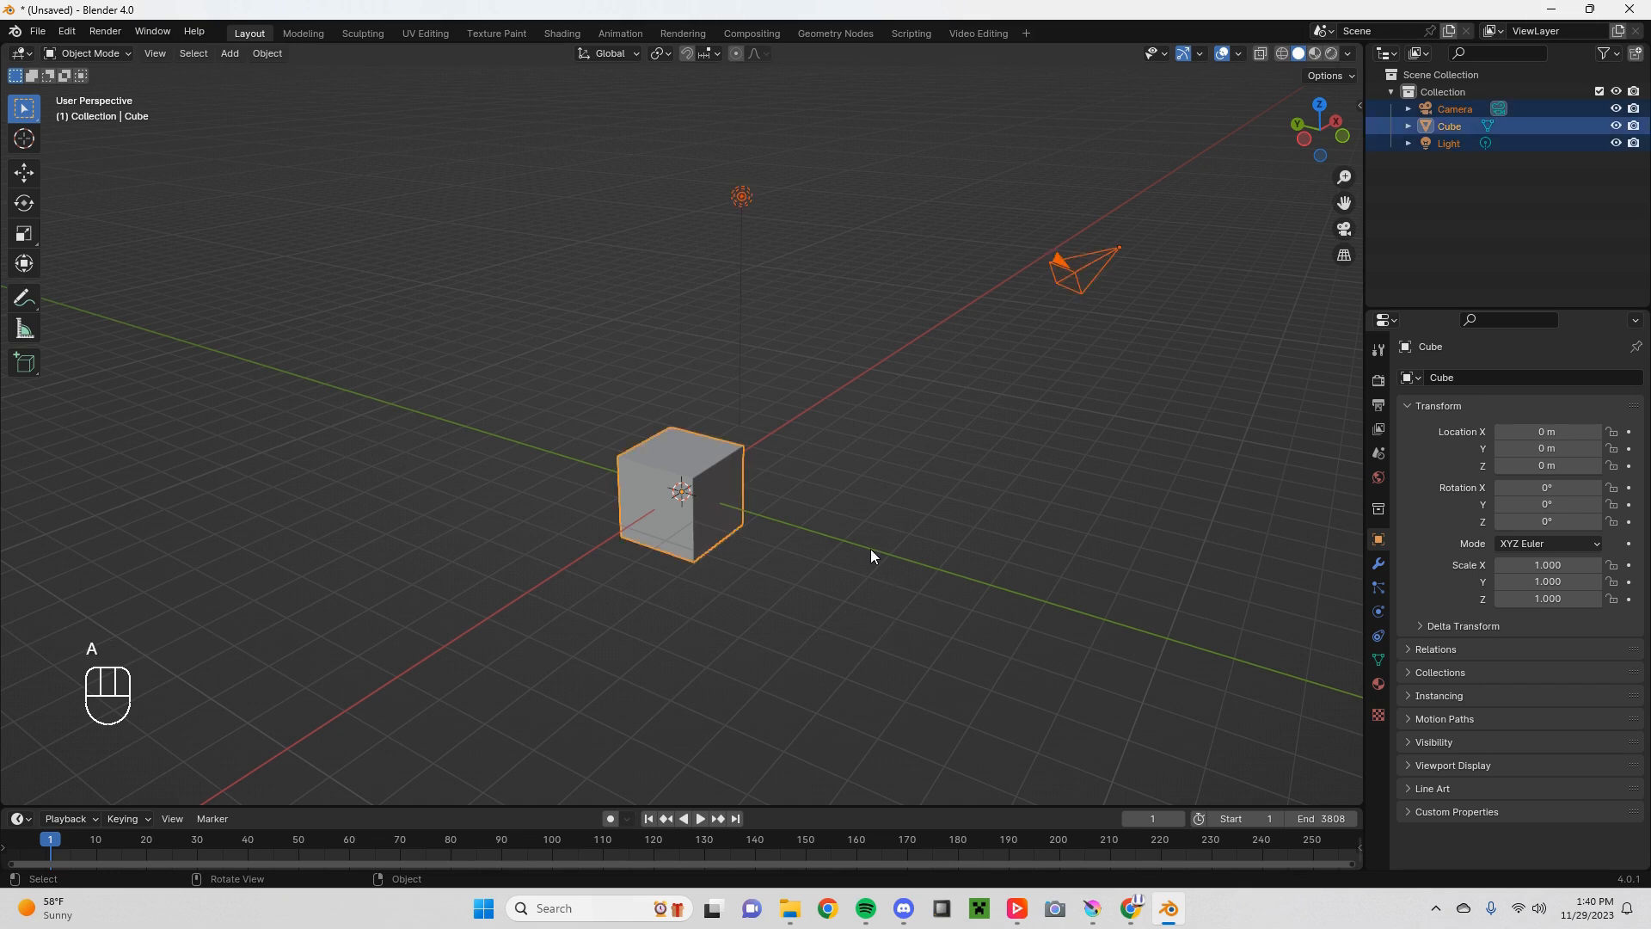
click(686, 503)
Step: Try transforming the cube without axis constraints by moving, rotating and scaling it
key(g)
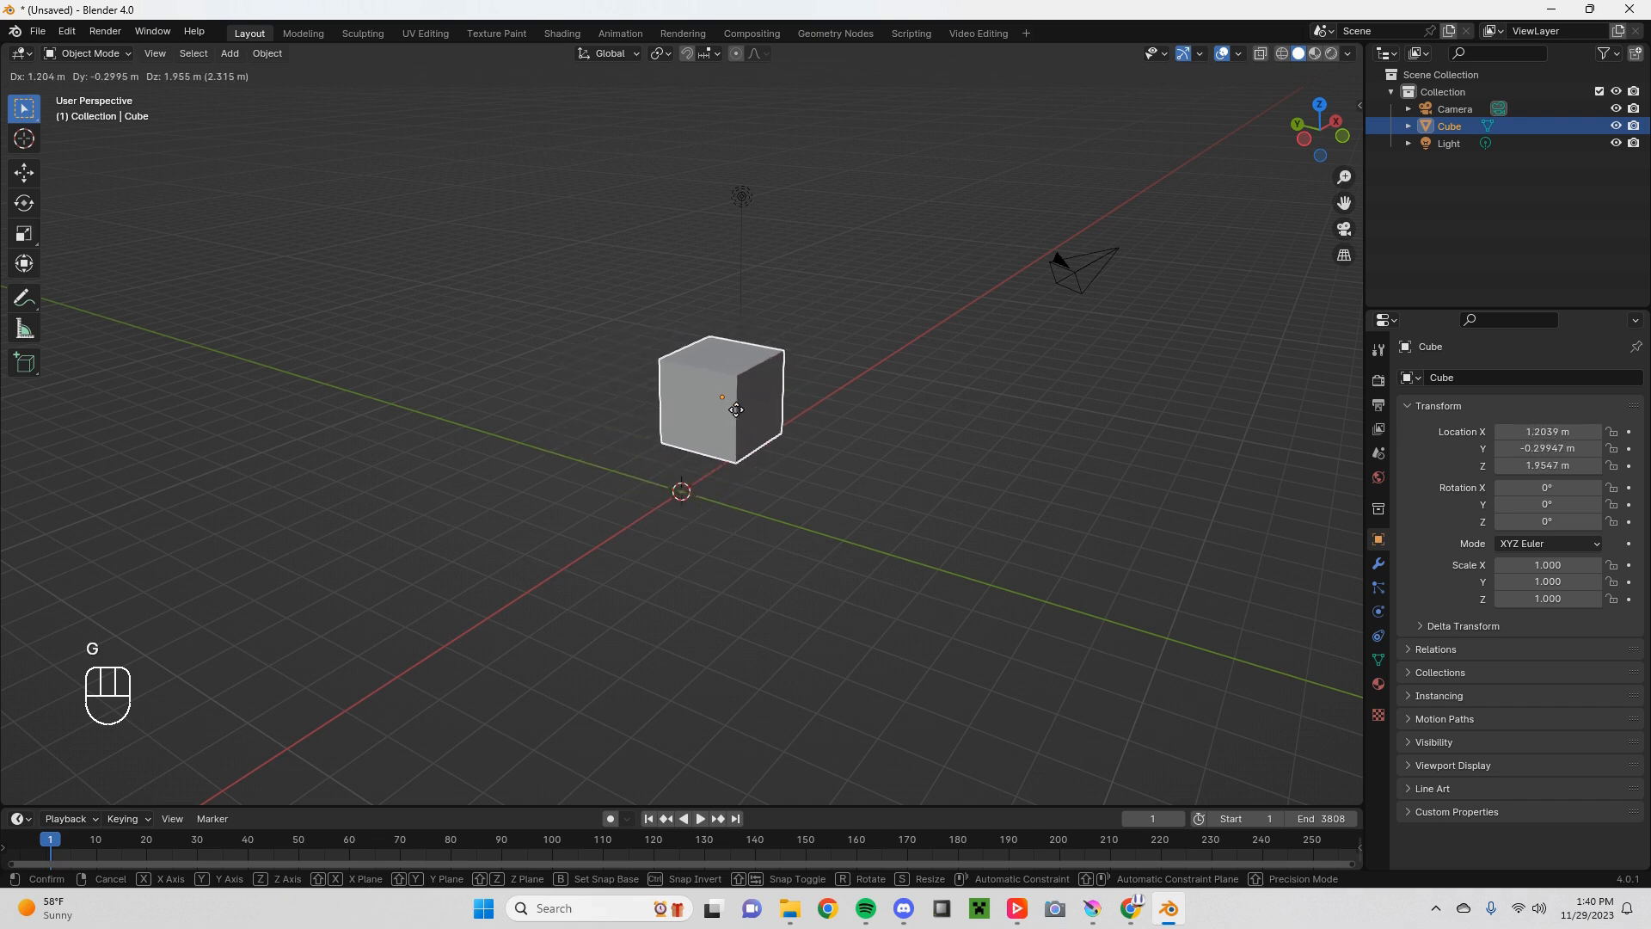
click(727, 516)
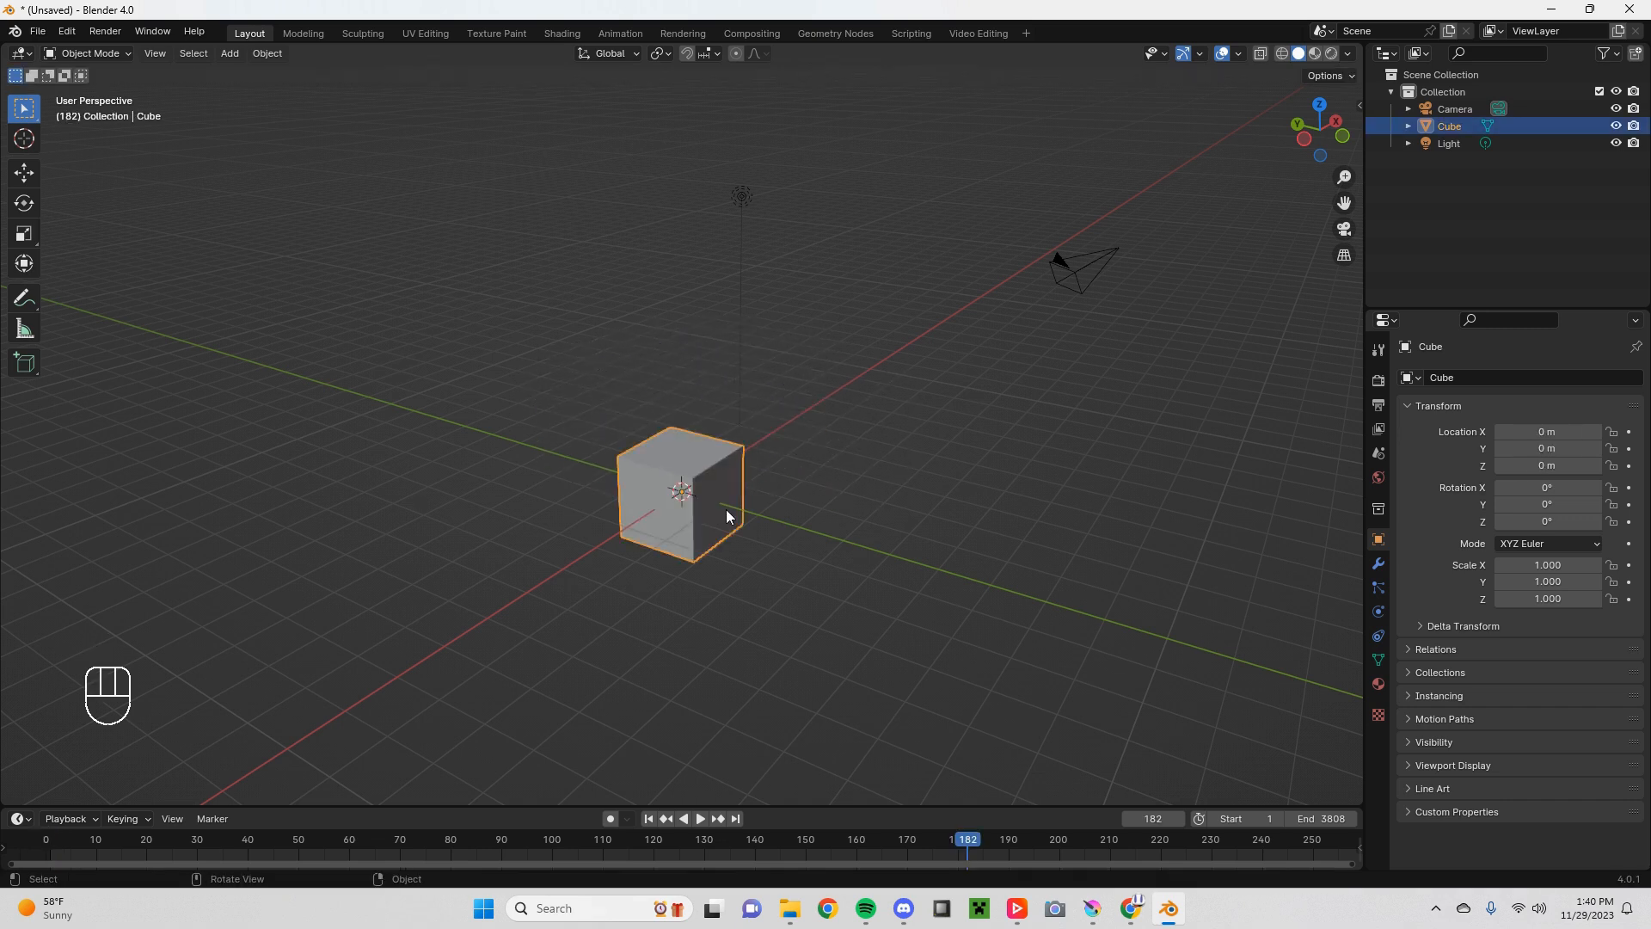
key(r)
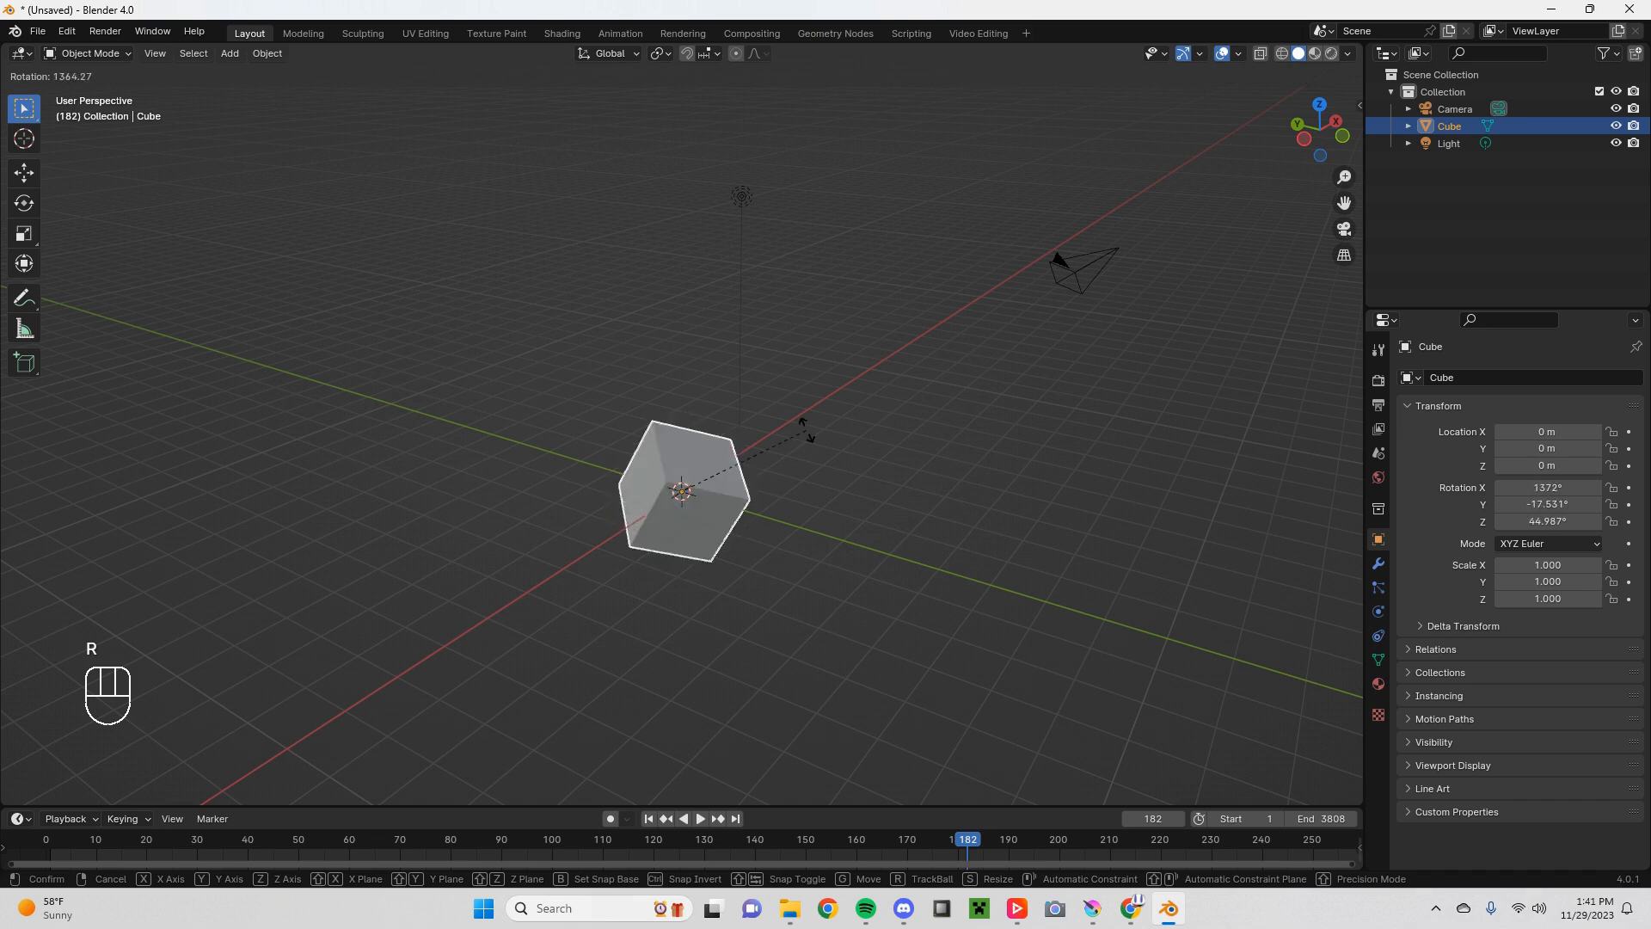
right_click(774, 539)
key(s)
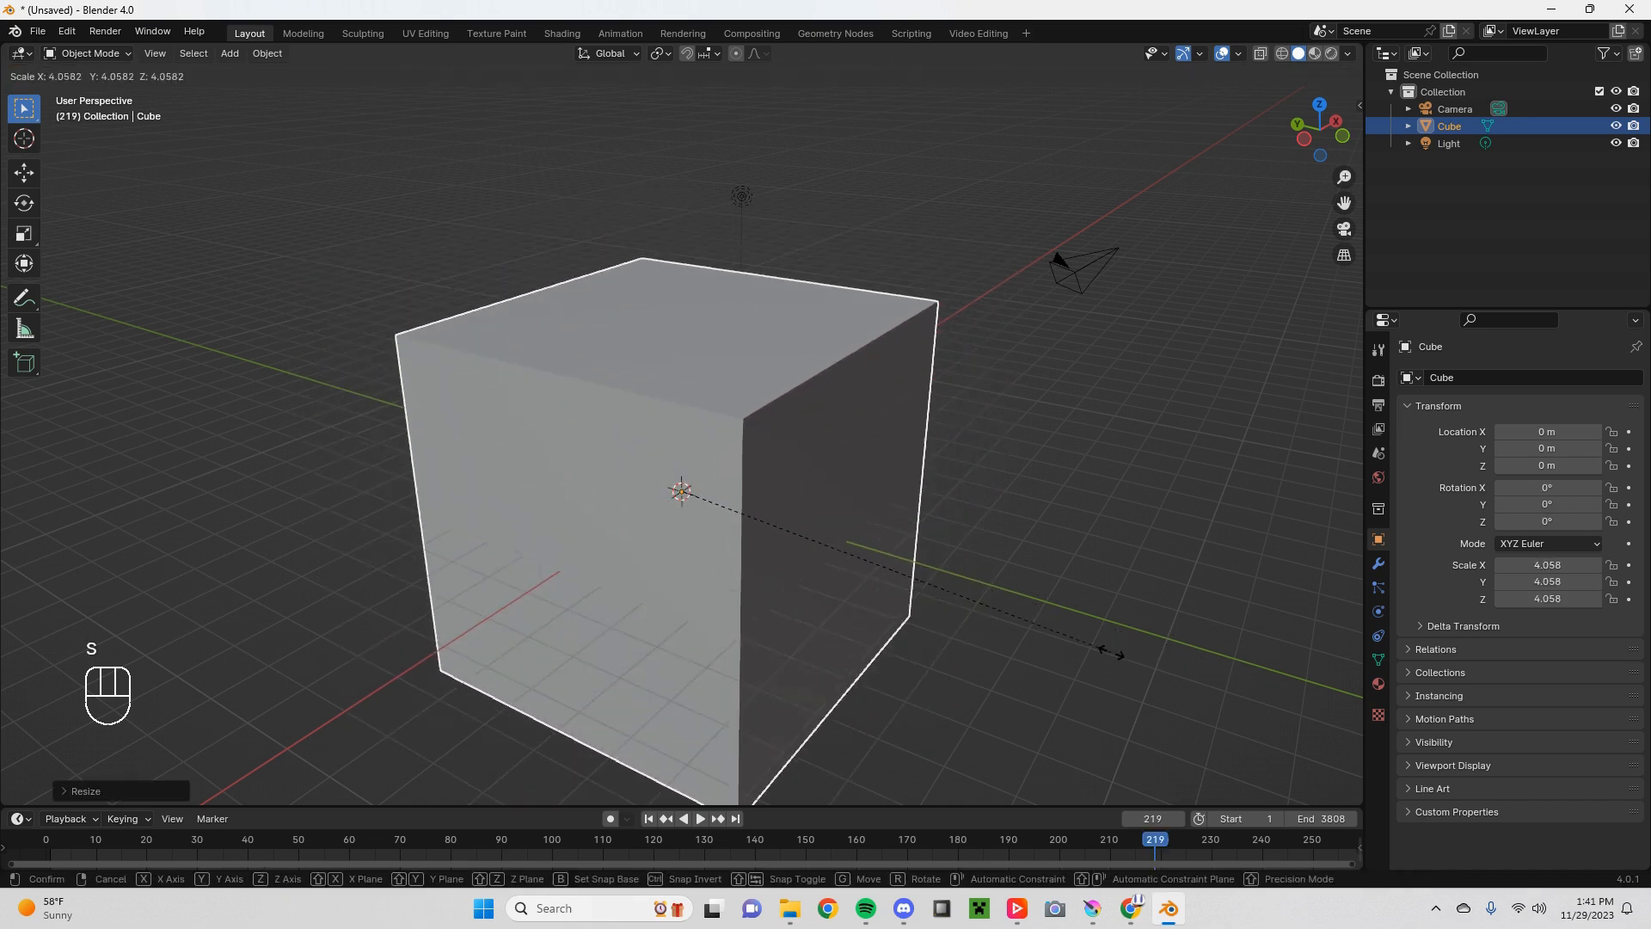
right_click(1155, 645)
Step: Move the cube along X to about -0.43 m and try moving it along Y and Z
key(g)
key(x)
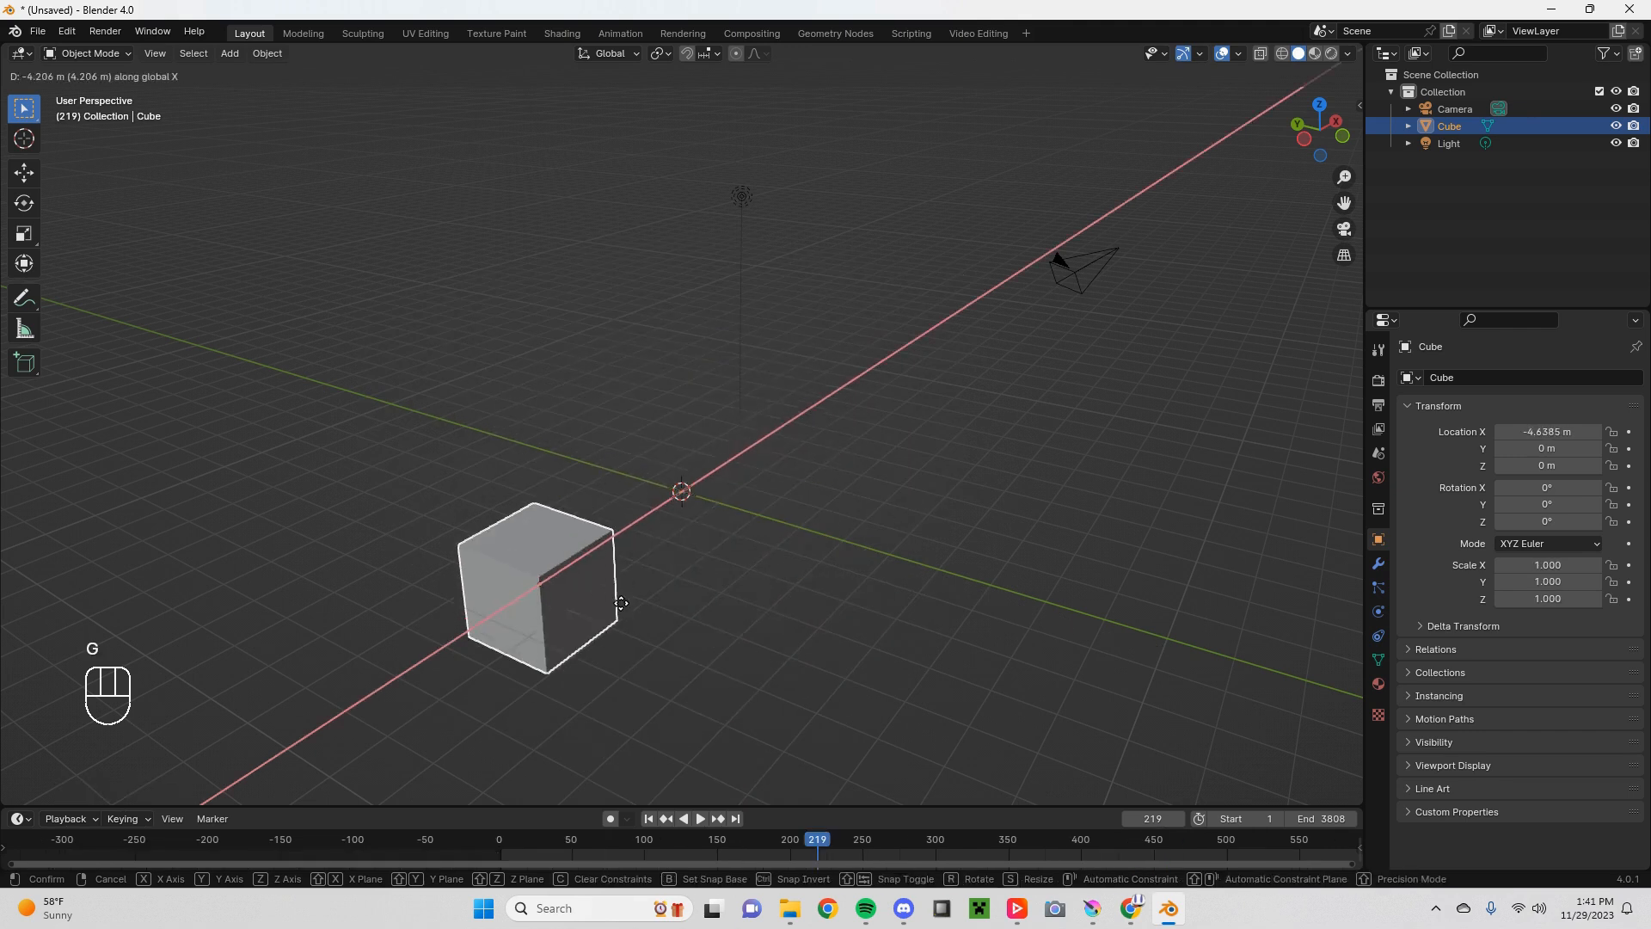
key(y)
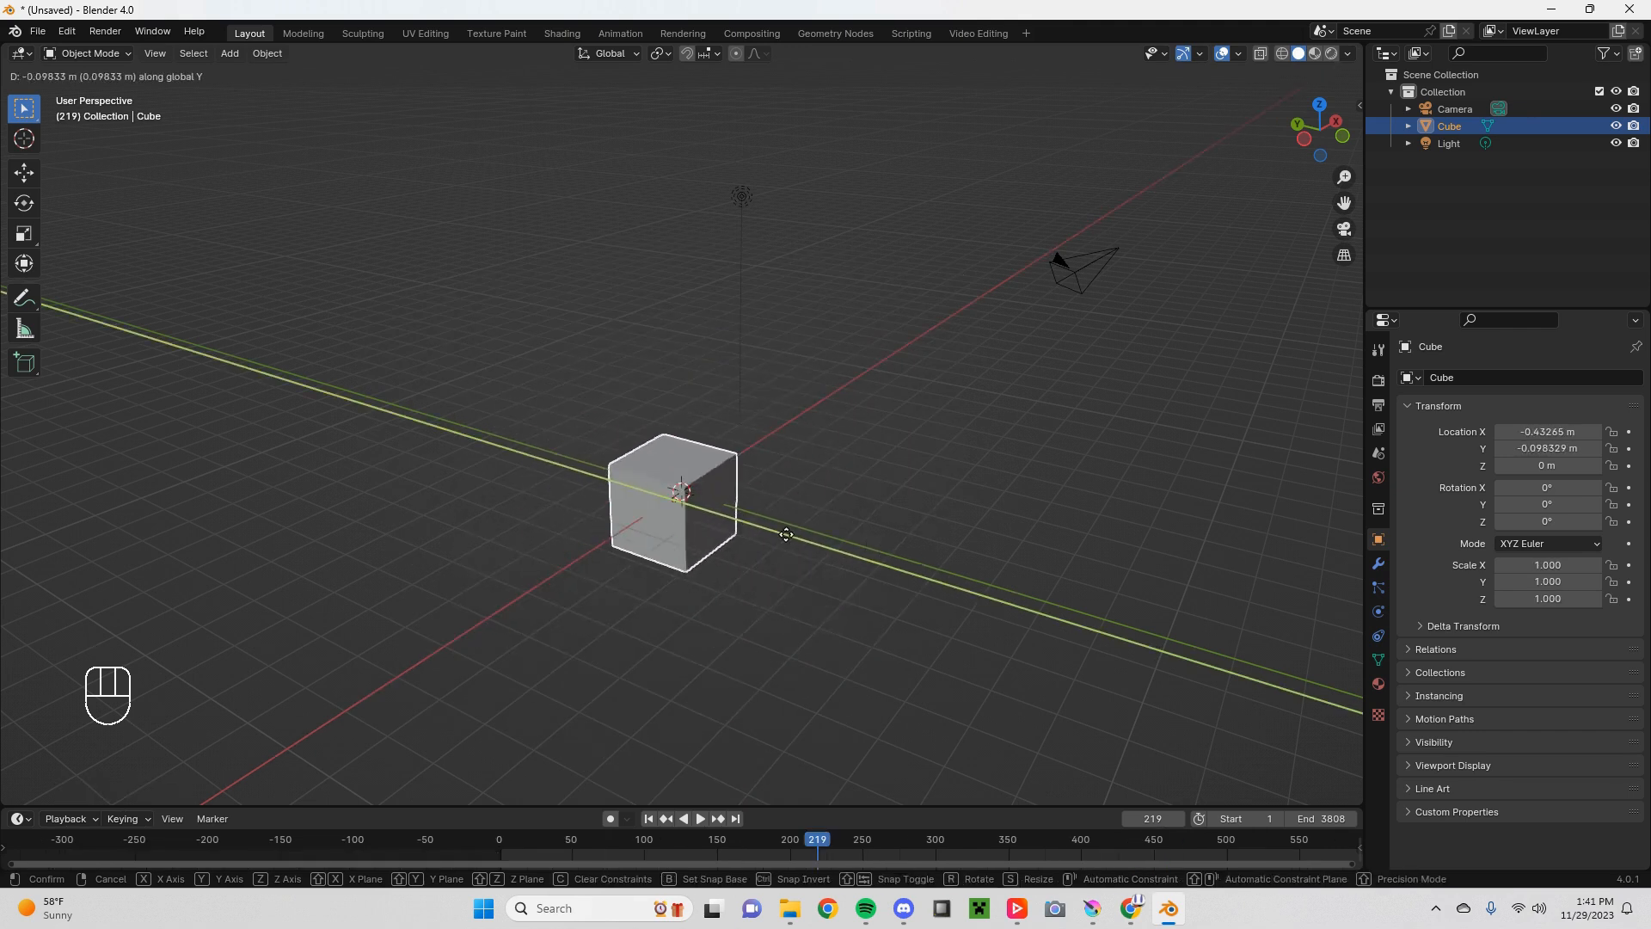
key(r)
key(z)
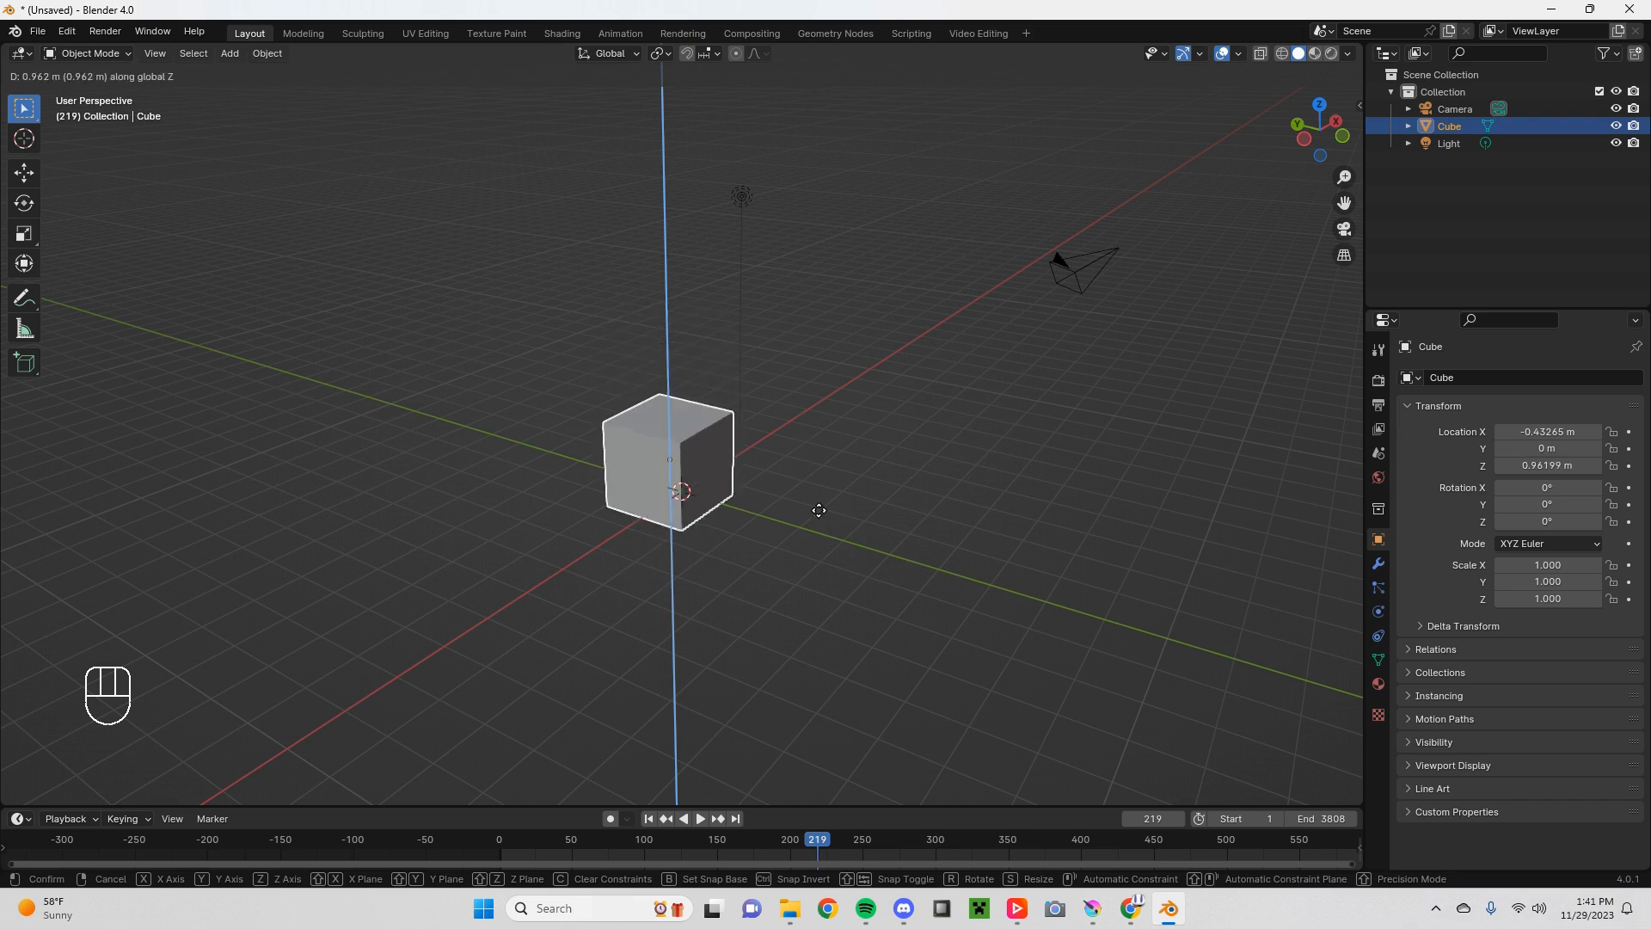
Step: Try rotating the cube around the global X, Z and Y axes
key(x)
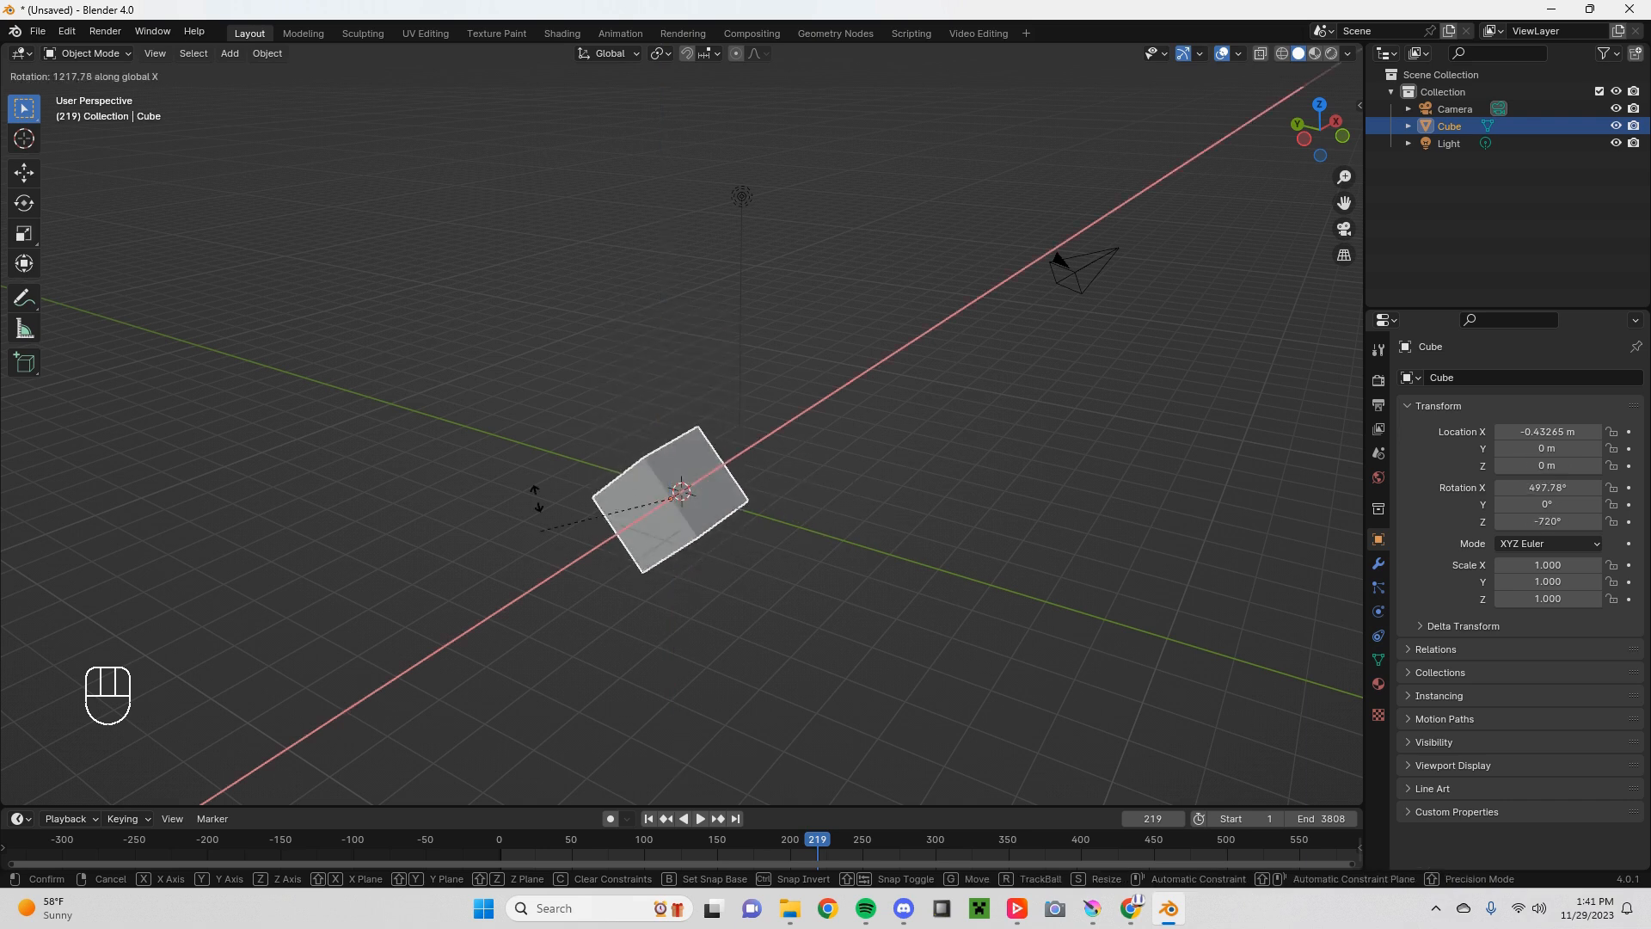
key(z)
key(s)
key(y)
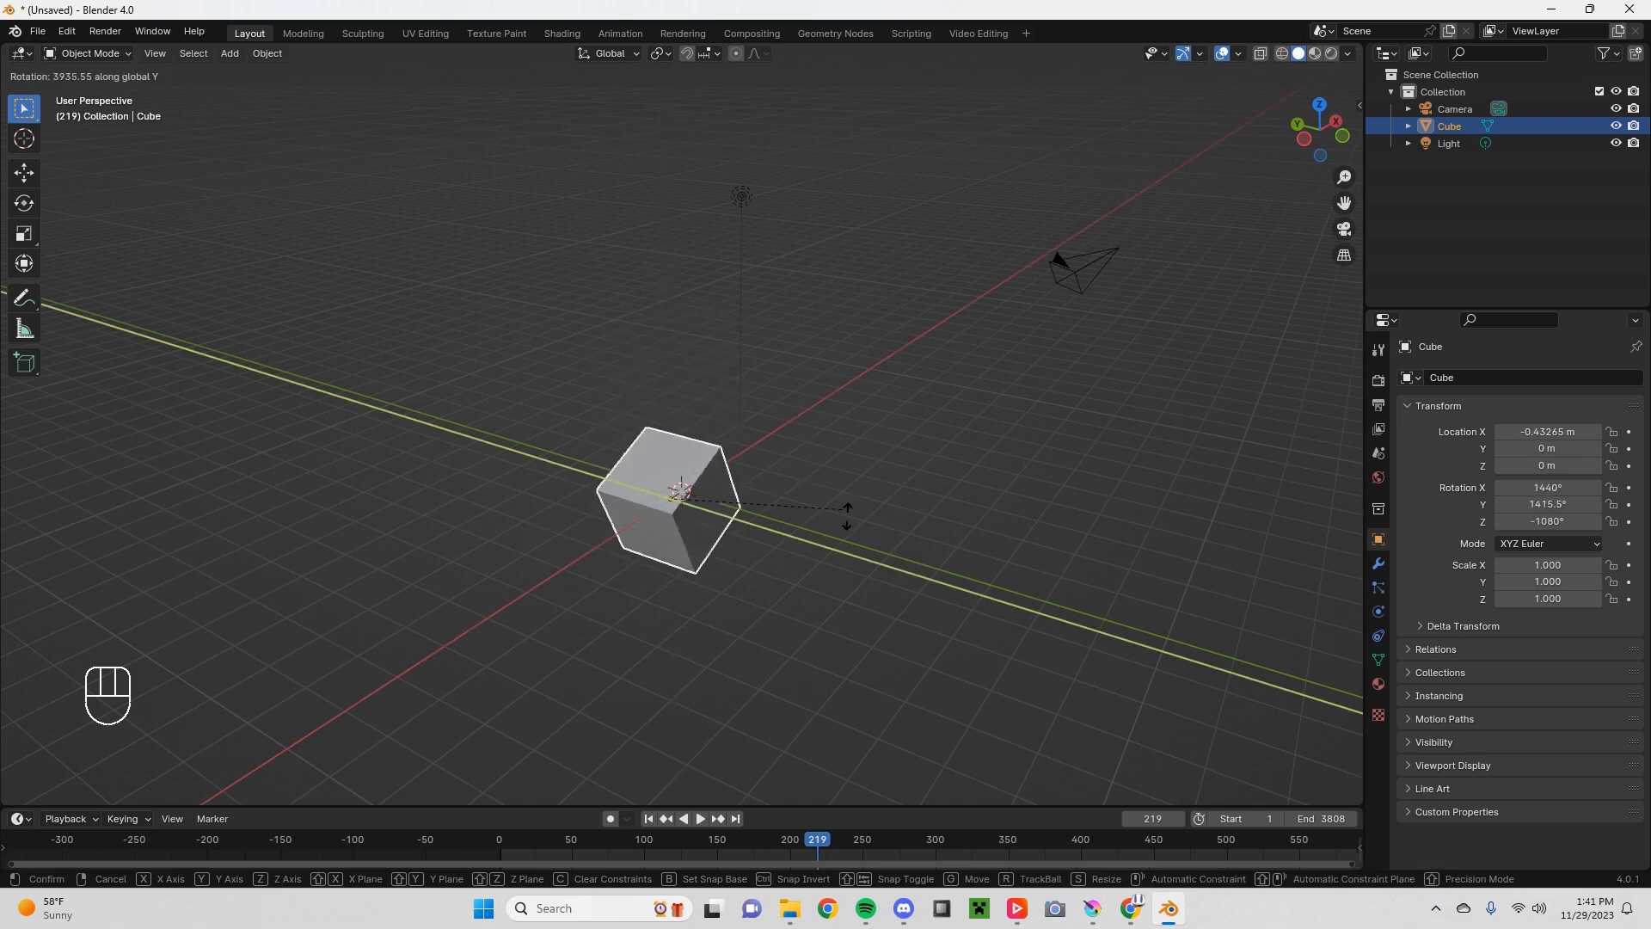
Step: Try scaling the cube along Z and X, and stretch it along Y to a scale of 2.260
key(z)
key(x)
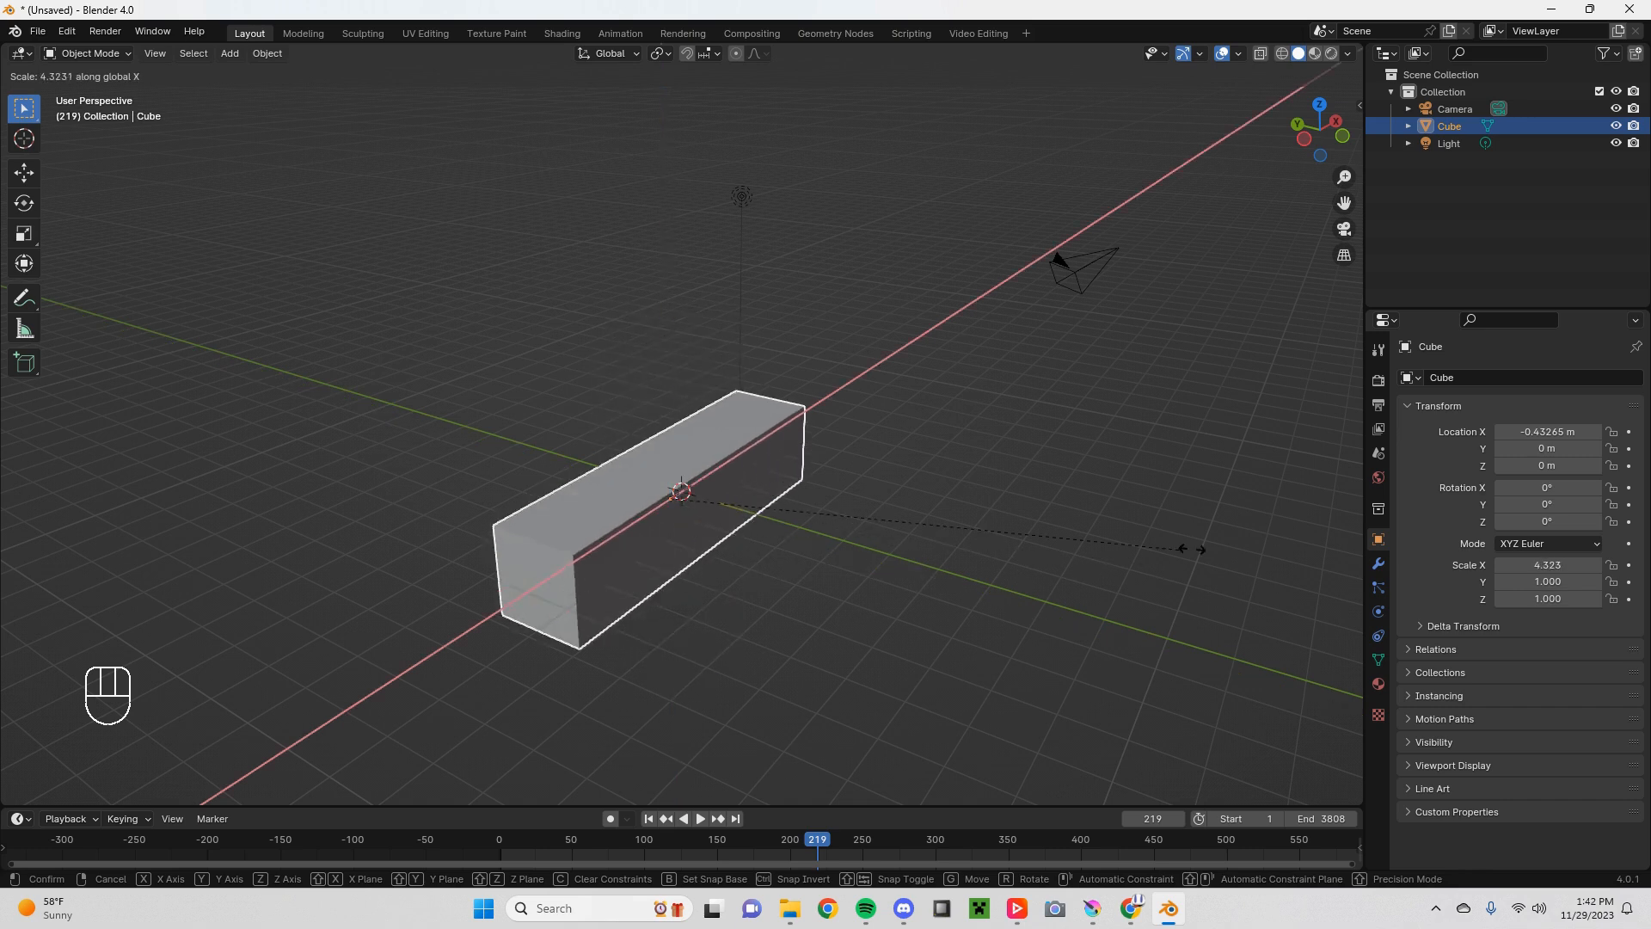
key(y)
click(977, 564)
Step: Switch the stretched cube back and forth between Object Mode and Edit Mode, ending in Edit Mode
key(Tab)
key(Tab)
key(Tab)
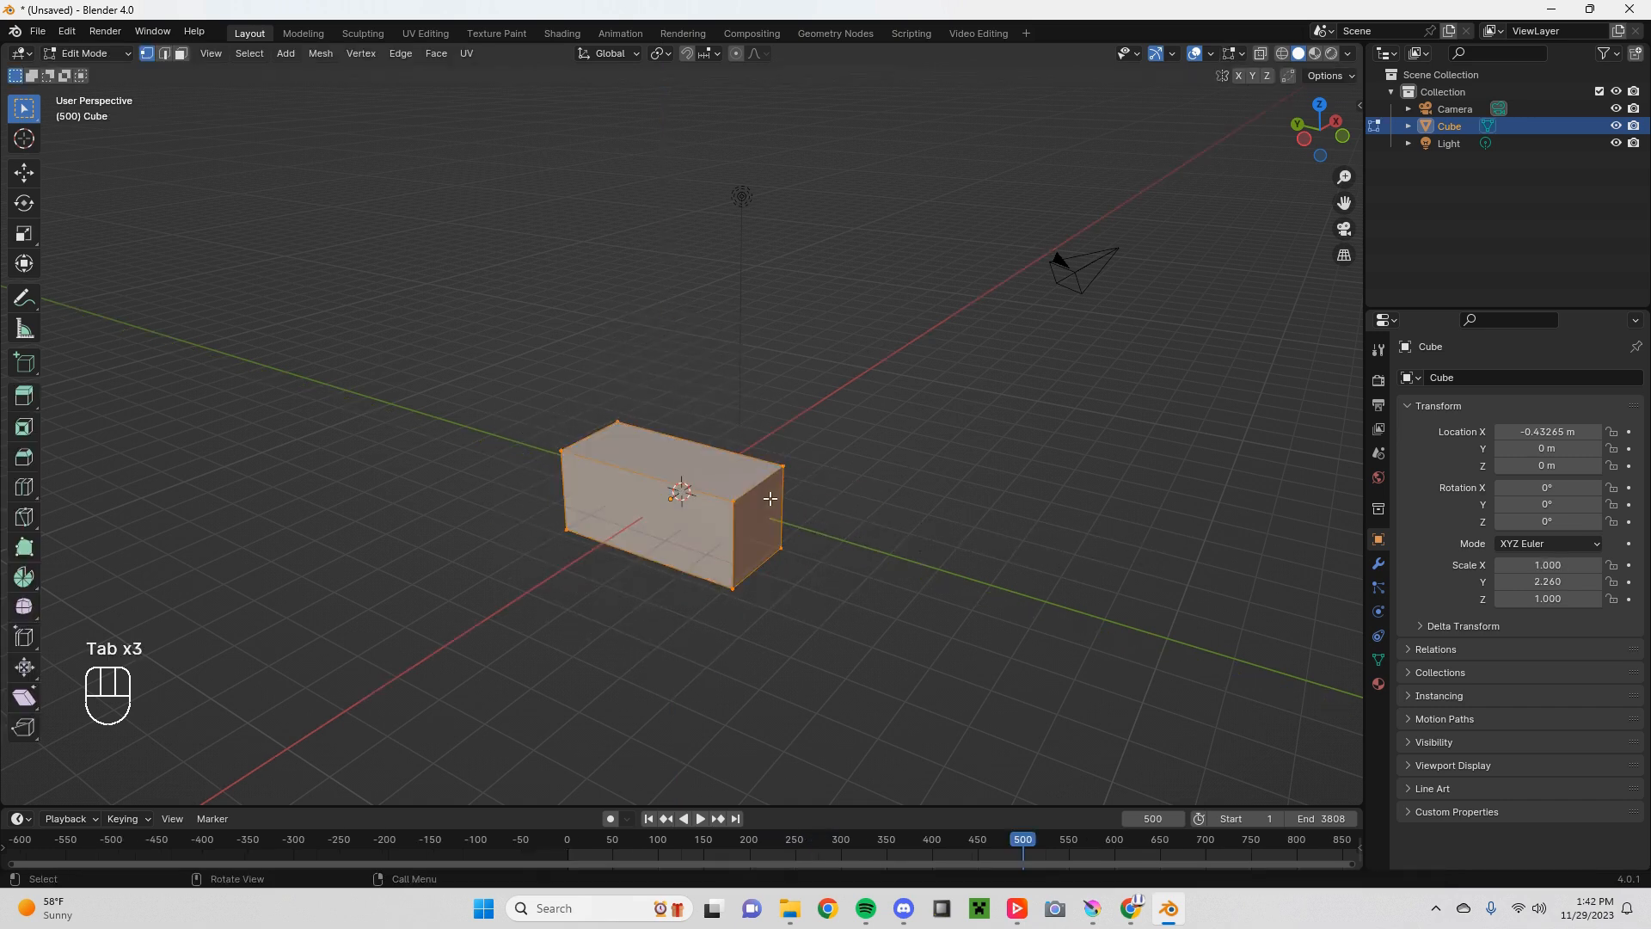
key(Tab)
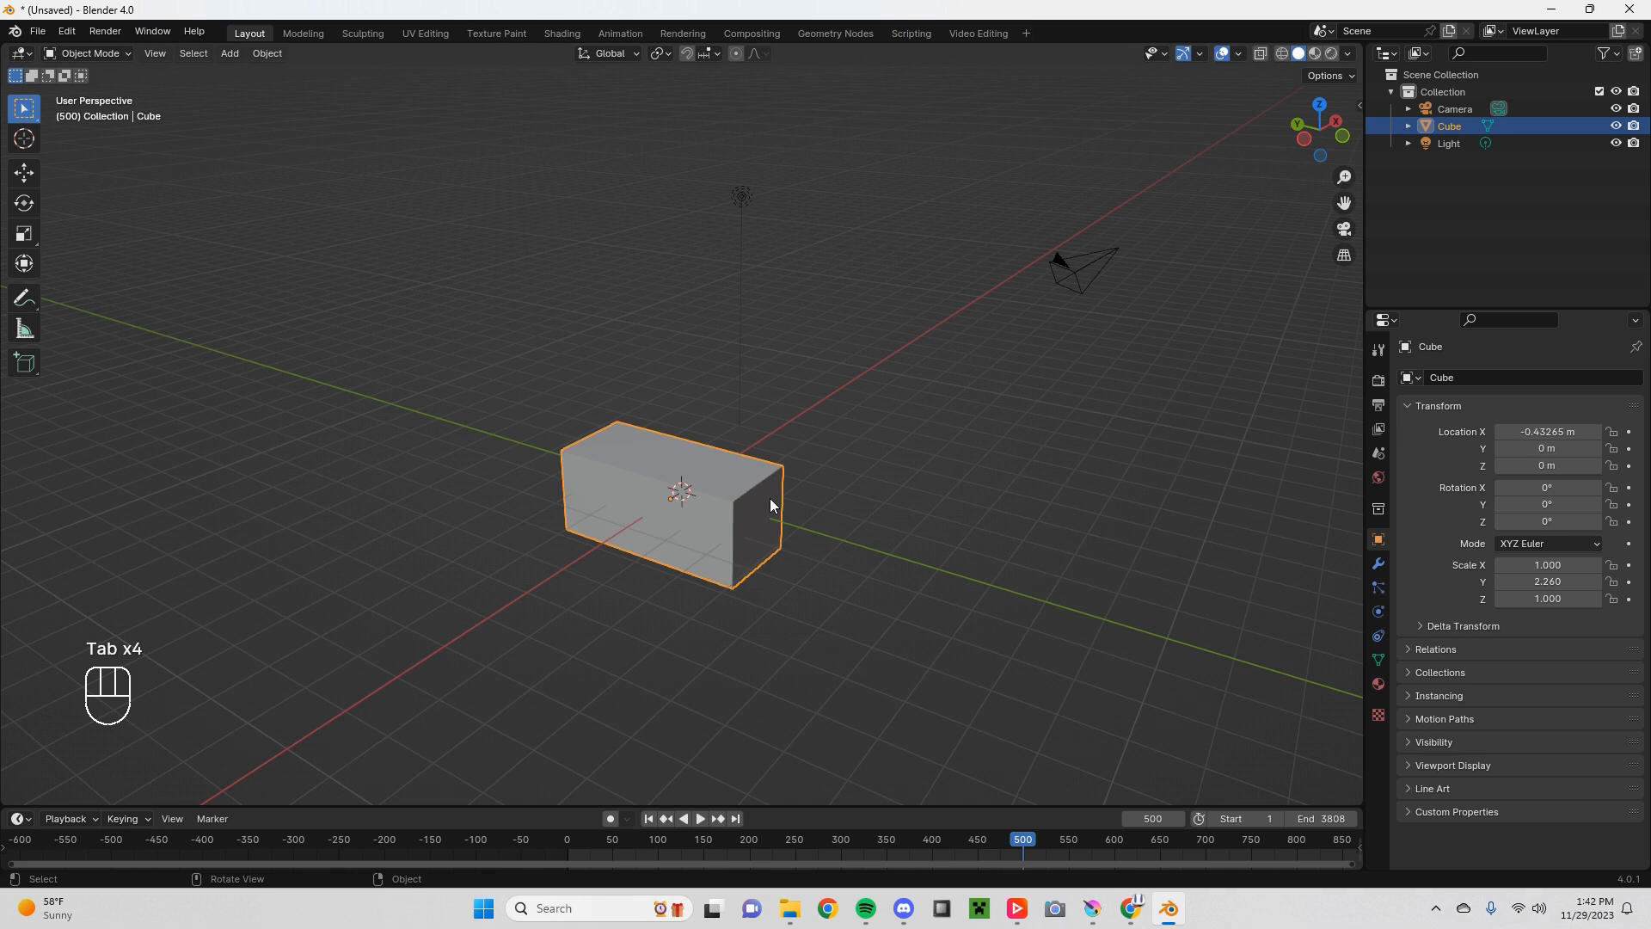
key(Tab)
key(Tab)
key(Tab)
Step: Switch the viewport shading to Wireframe and back to Solid
key(z)
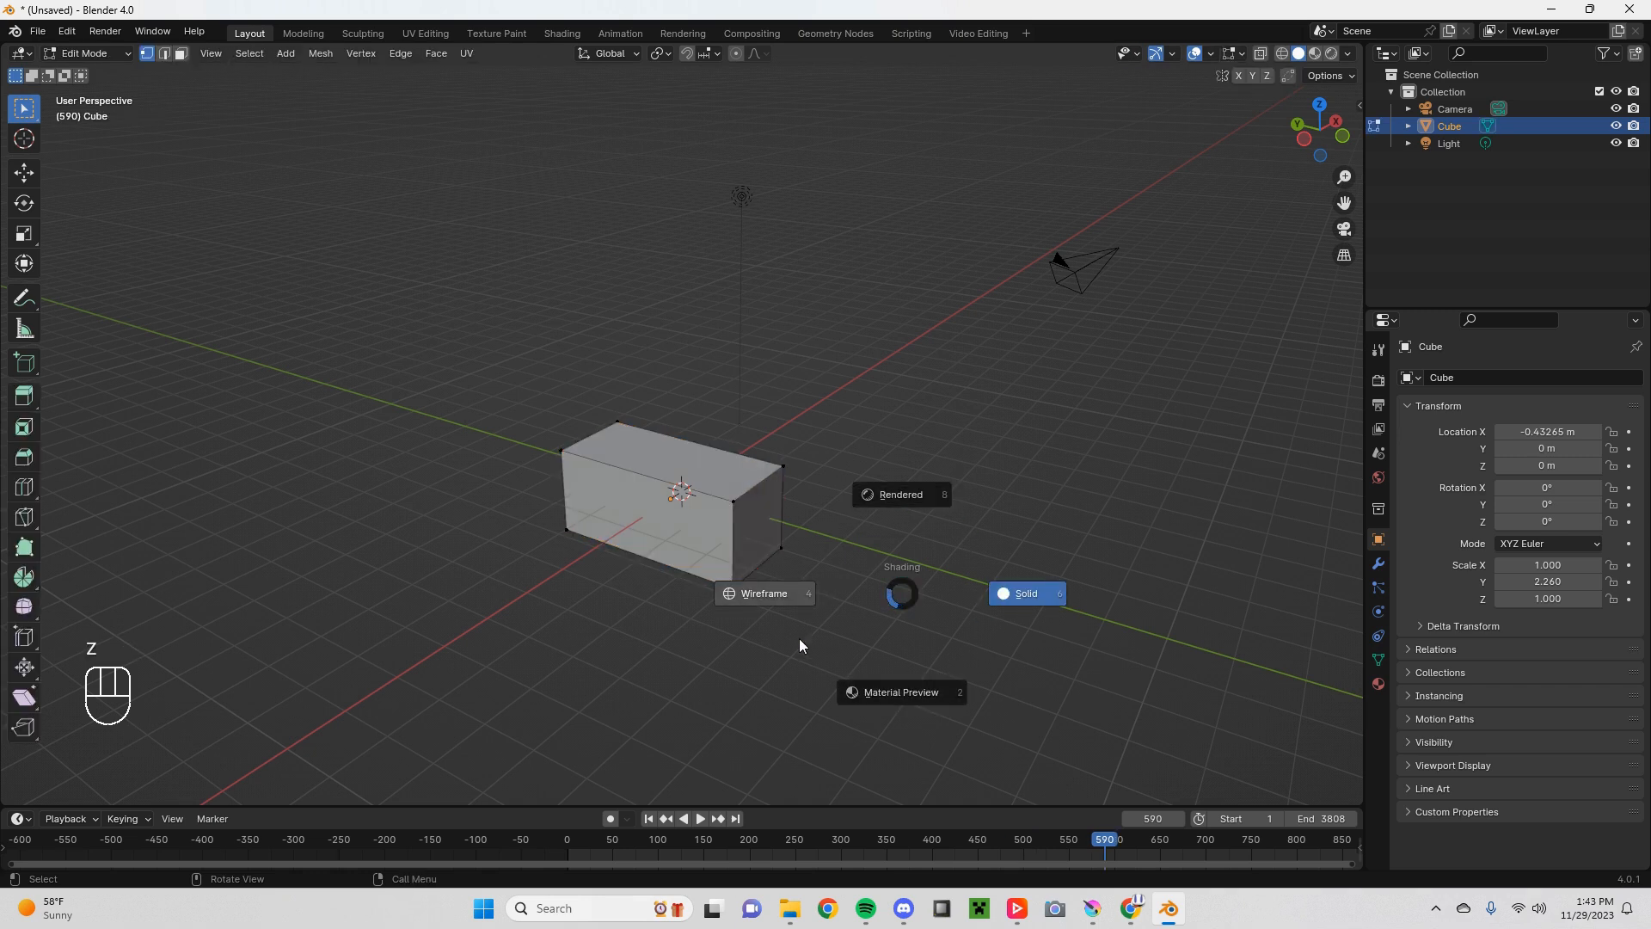
click(743, 600)
key(z)
click(869, 615)
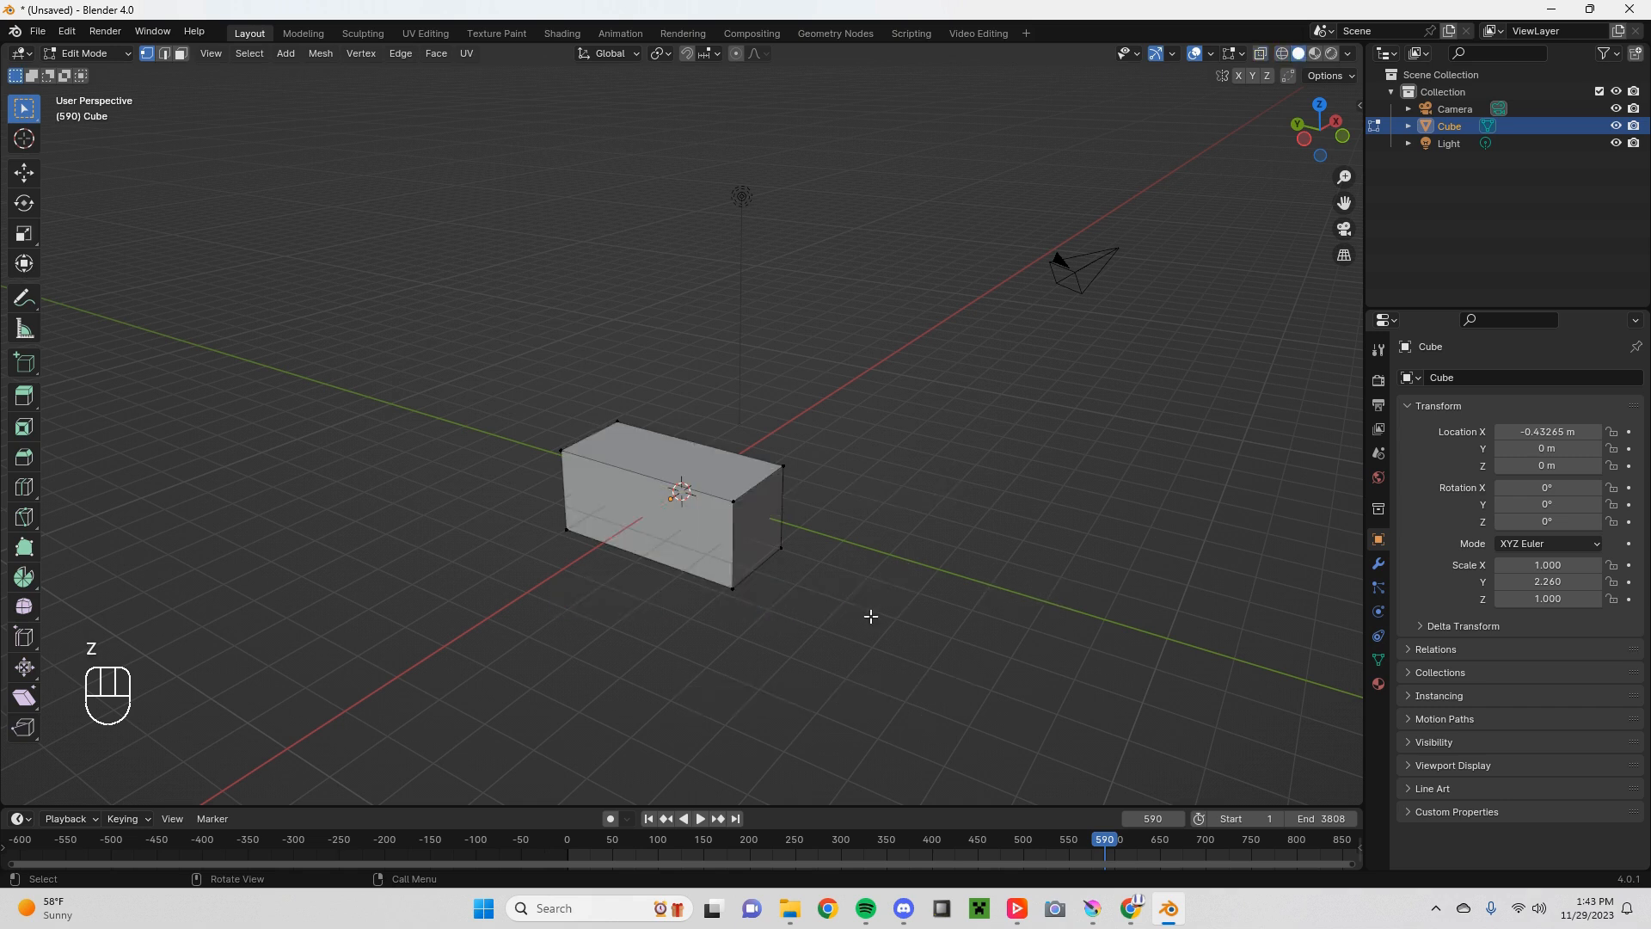
Step: Switch the viewport shading to Rendered and back to Solid
key(z)
click(879, 526)
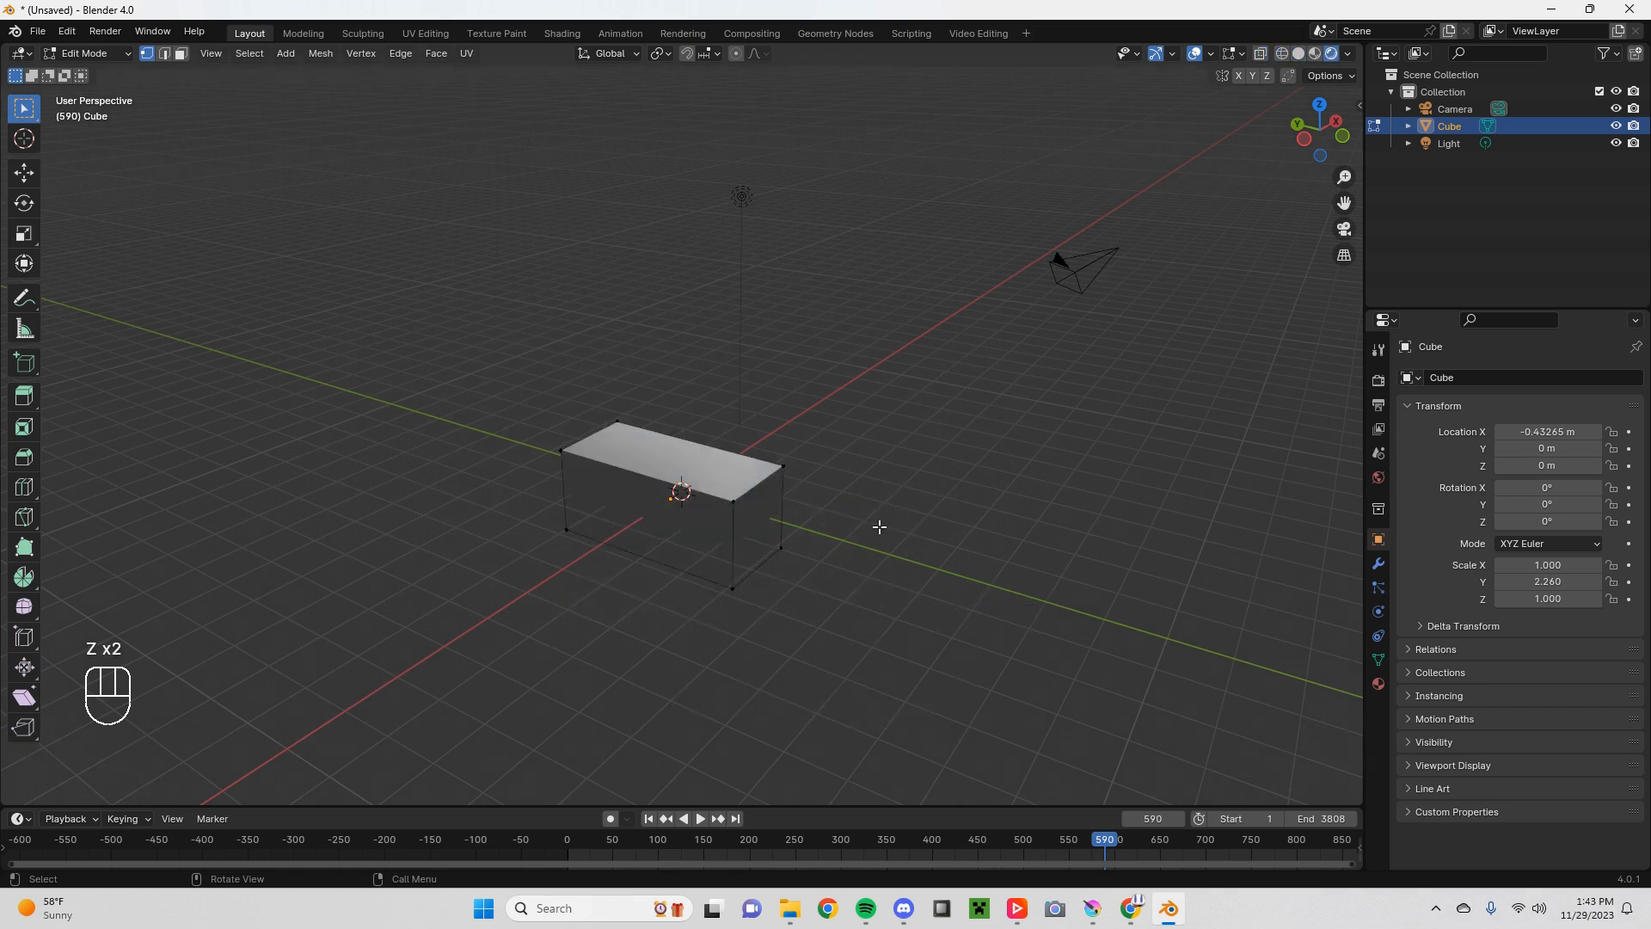
key(z)
click(891, 645)
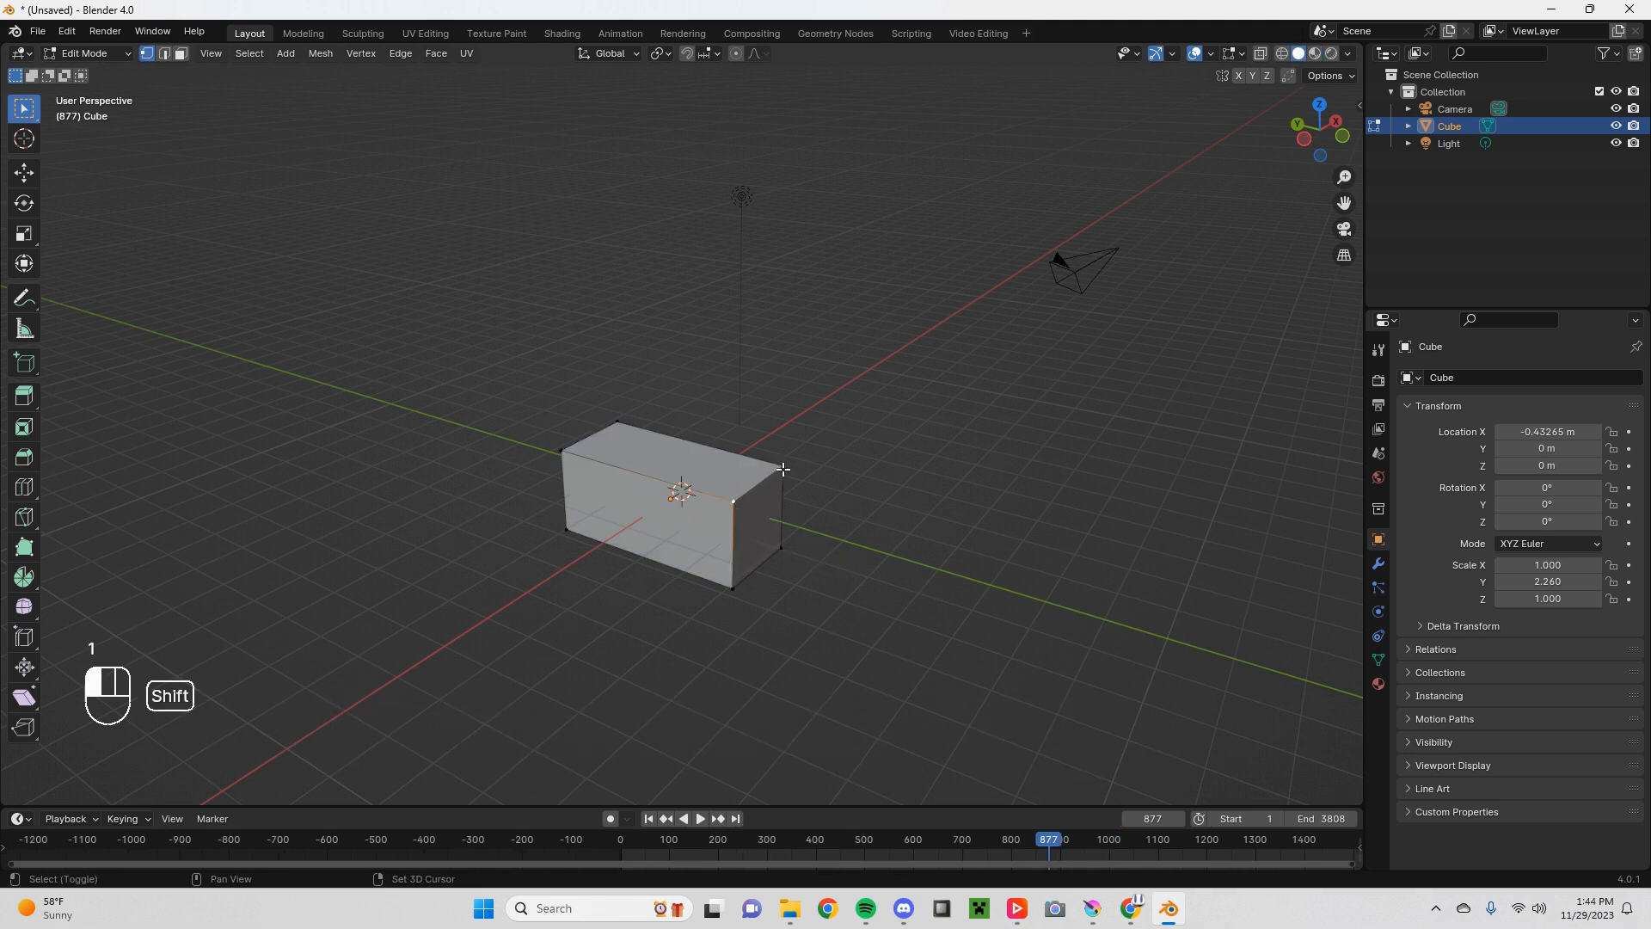
Step: Try vertex, edge and face selection on the box, ending with its end, top and long side faces selected
shift+click(737, 589)
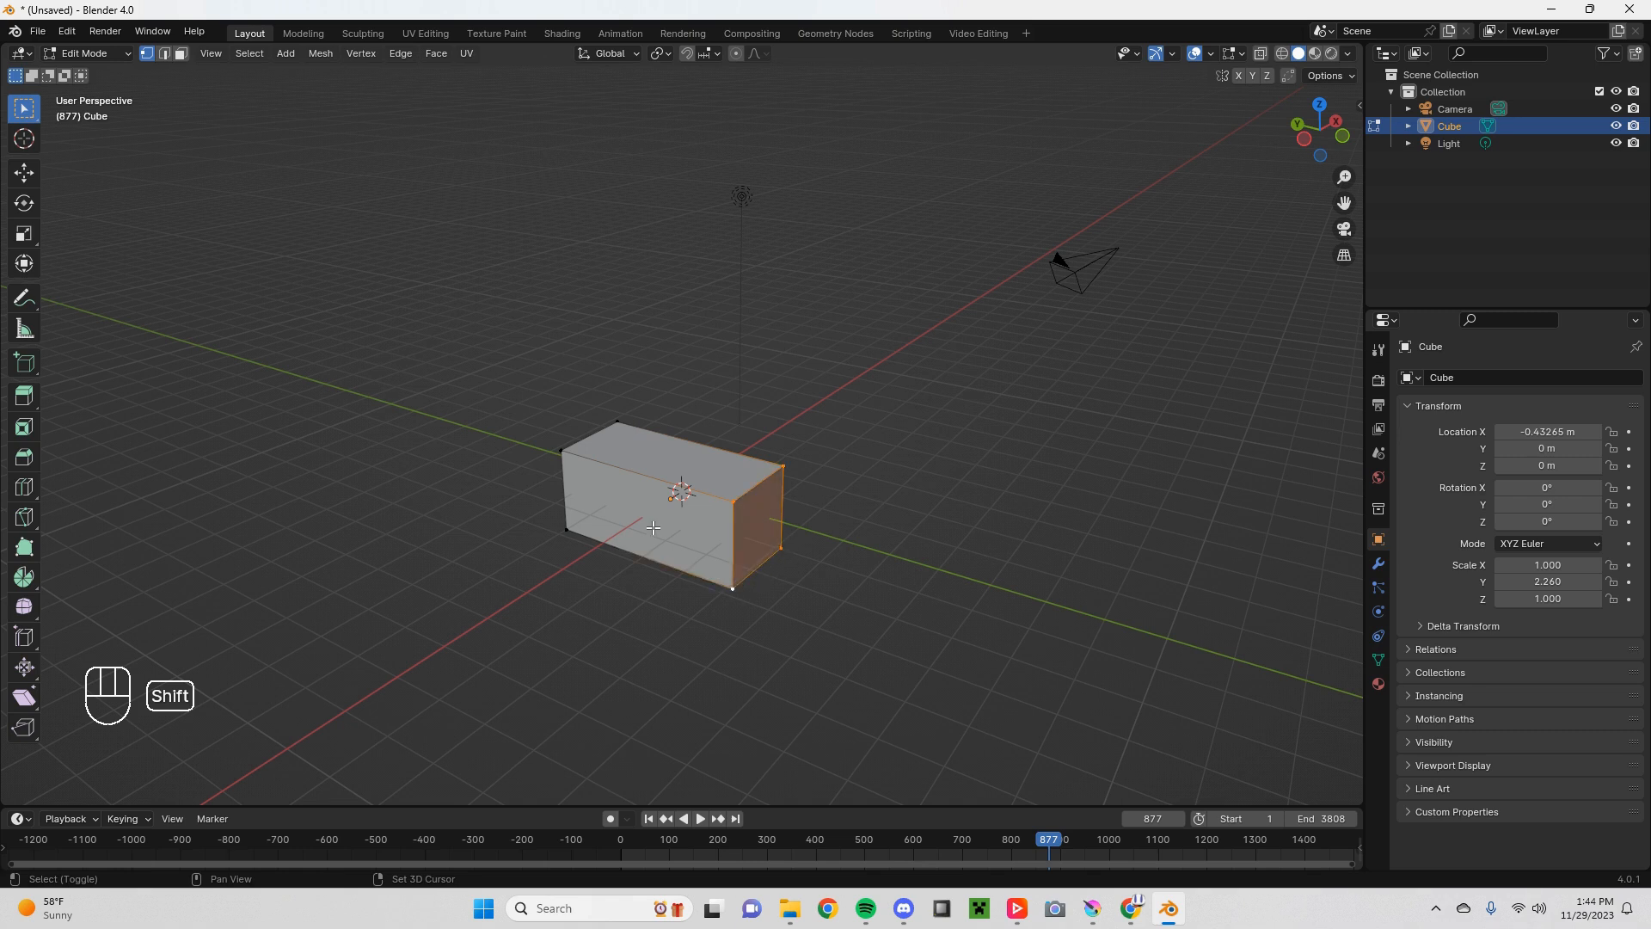
click(781, 548)
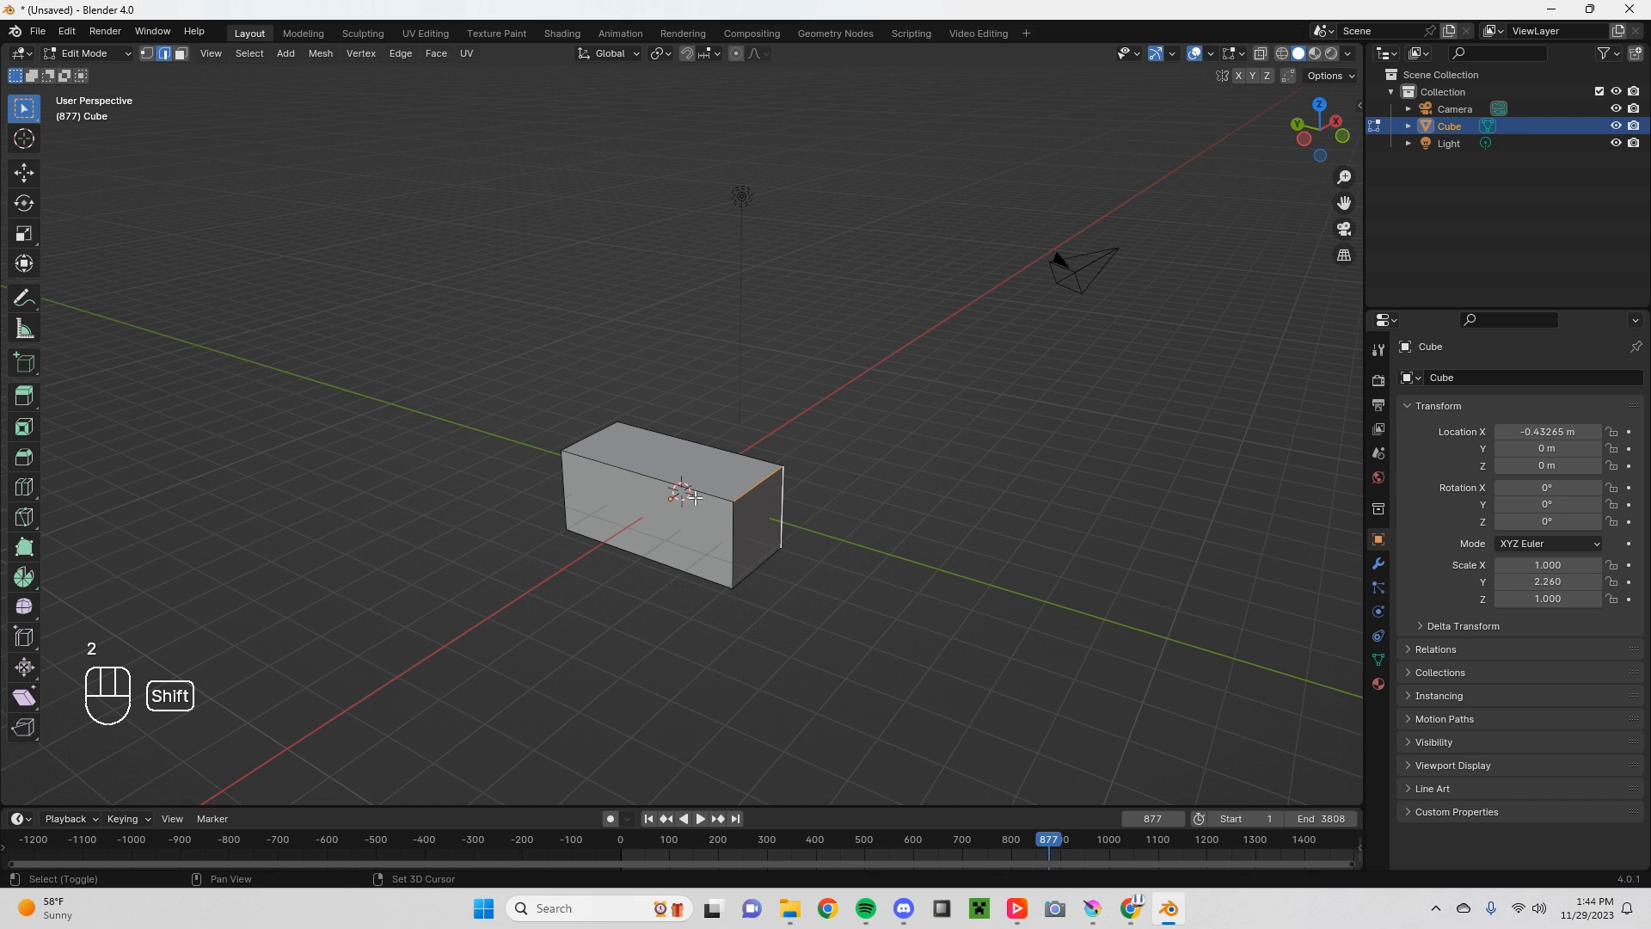
key(3)
click(761, 520)
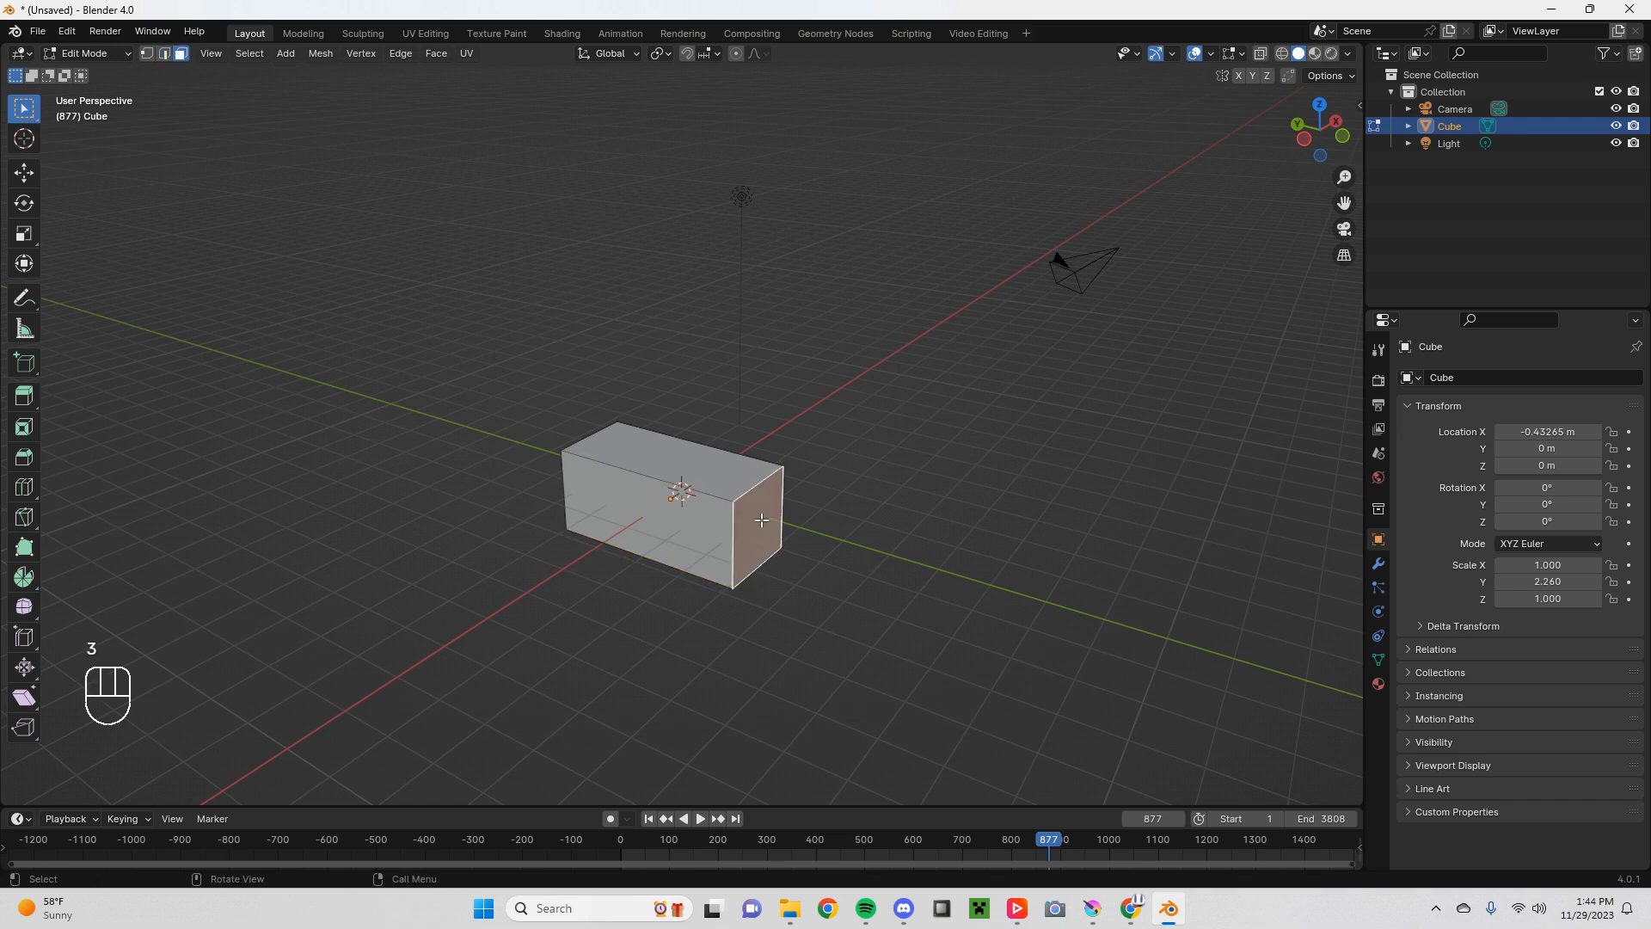
shift+click(738, 490)
shift+click(705, 539)
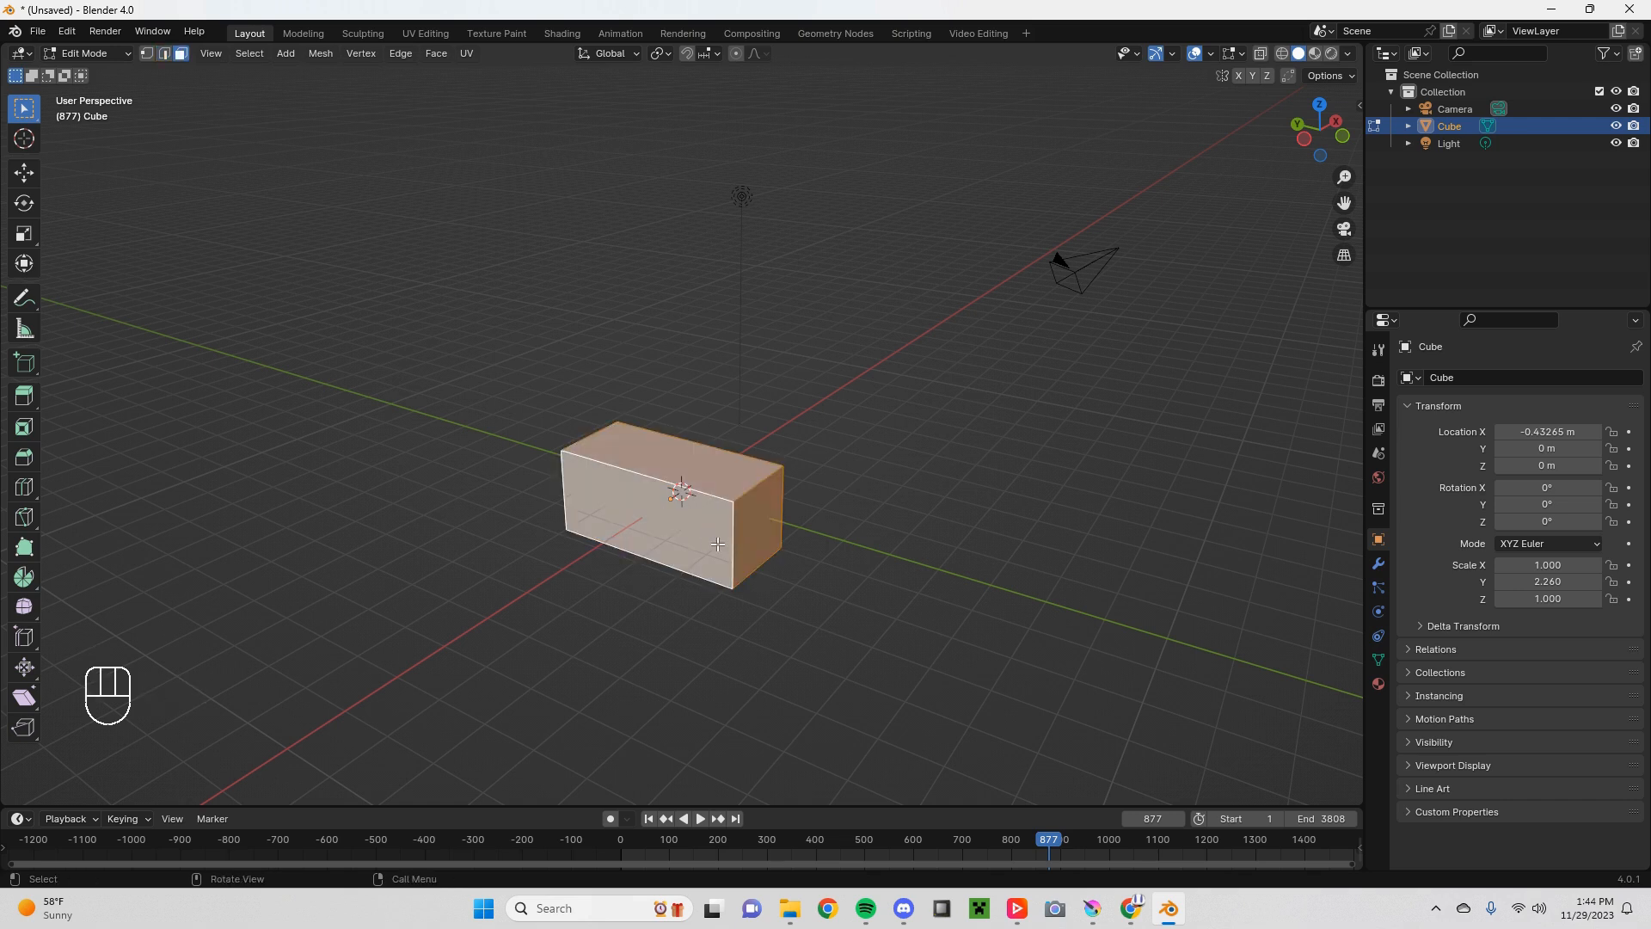
Step: View the box in the front, back, right, left, top and bottom orthographic views
mouse_move(842, 591)
shift+middle_down()
mouse_move(880, 619)
mouse_move(852, 627)
mouse_move(822, 597)
shift+middle_up()
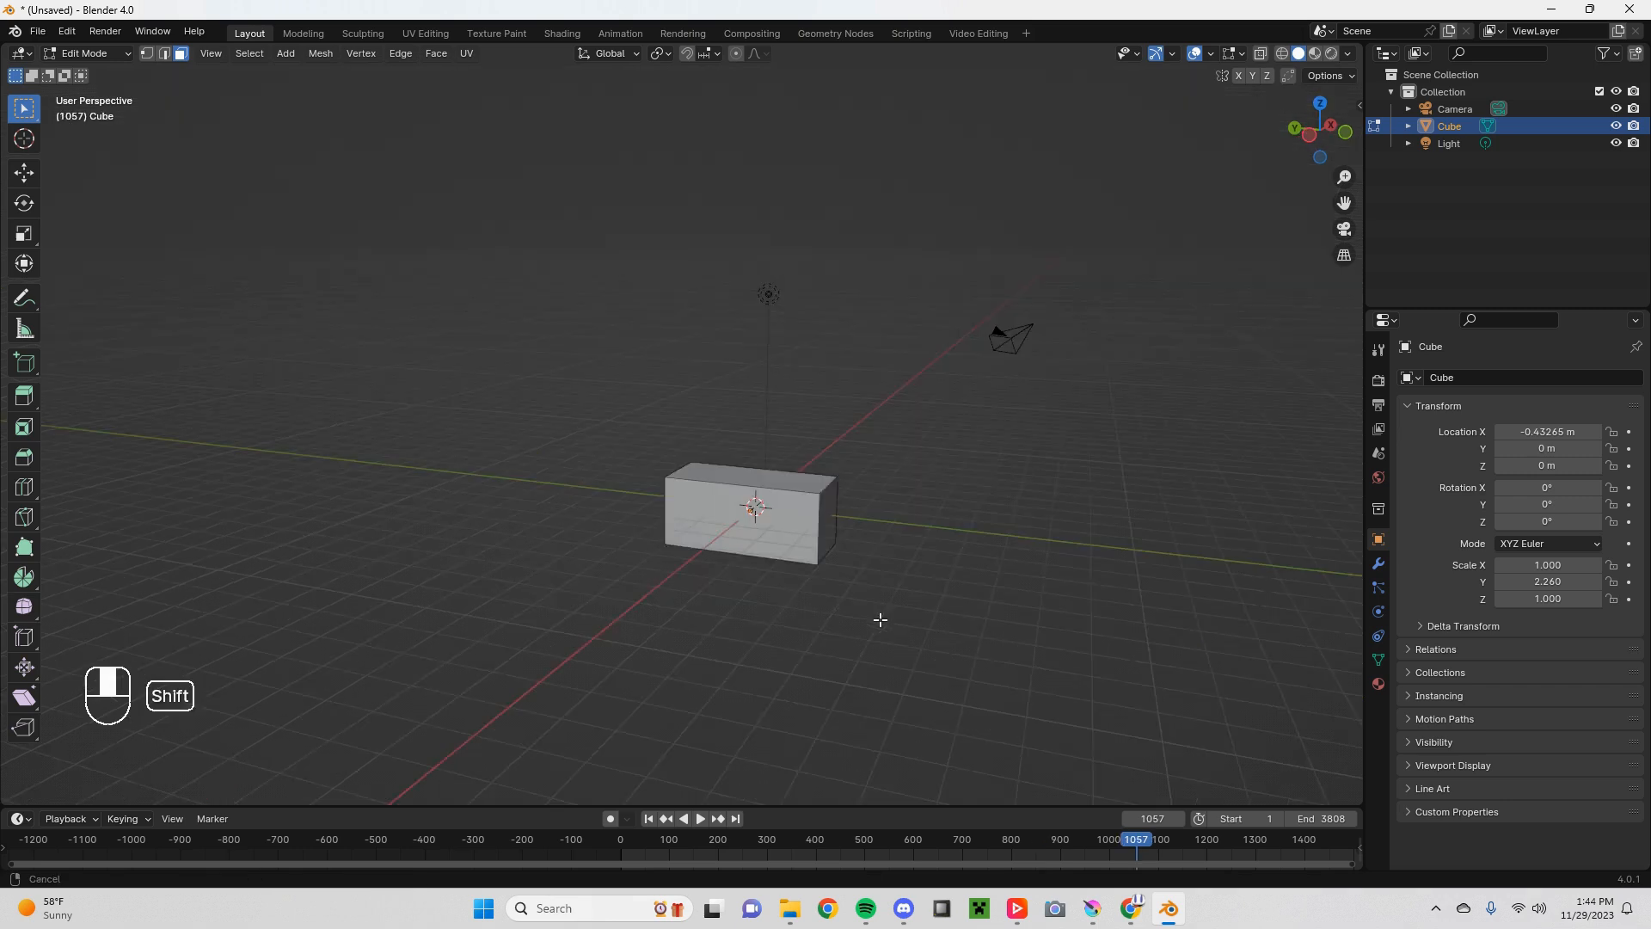
scroll(822, 599, up, 1)
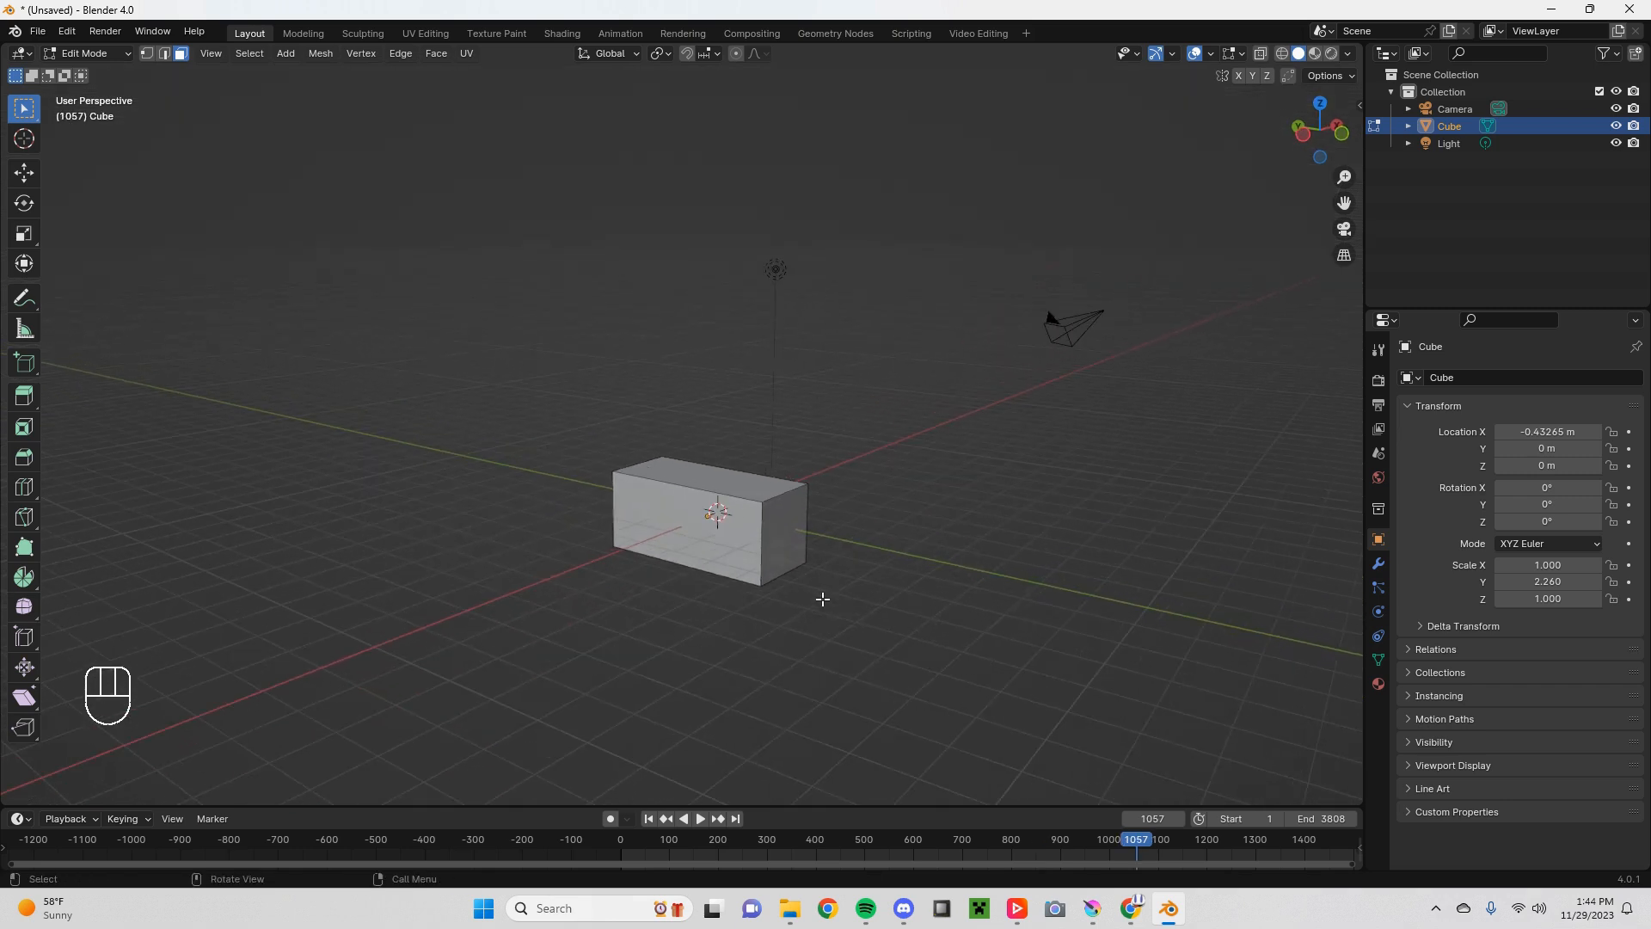
key(KP_1)
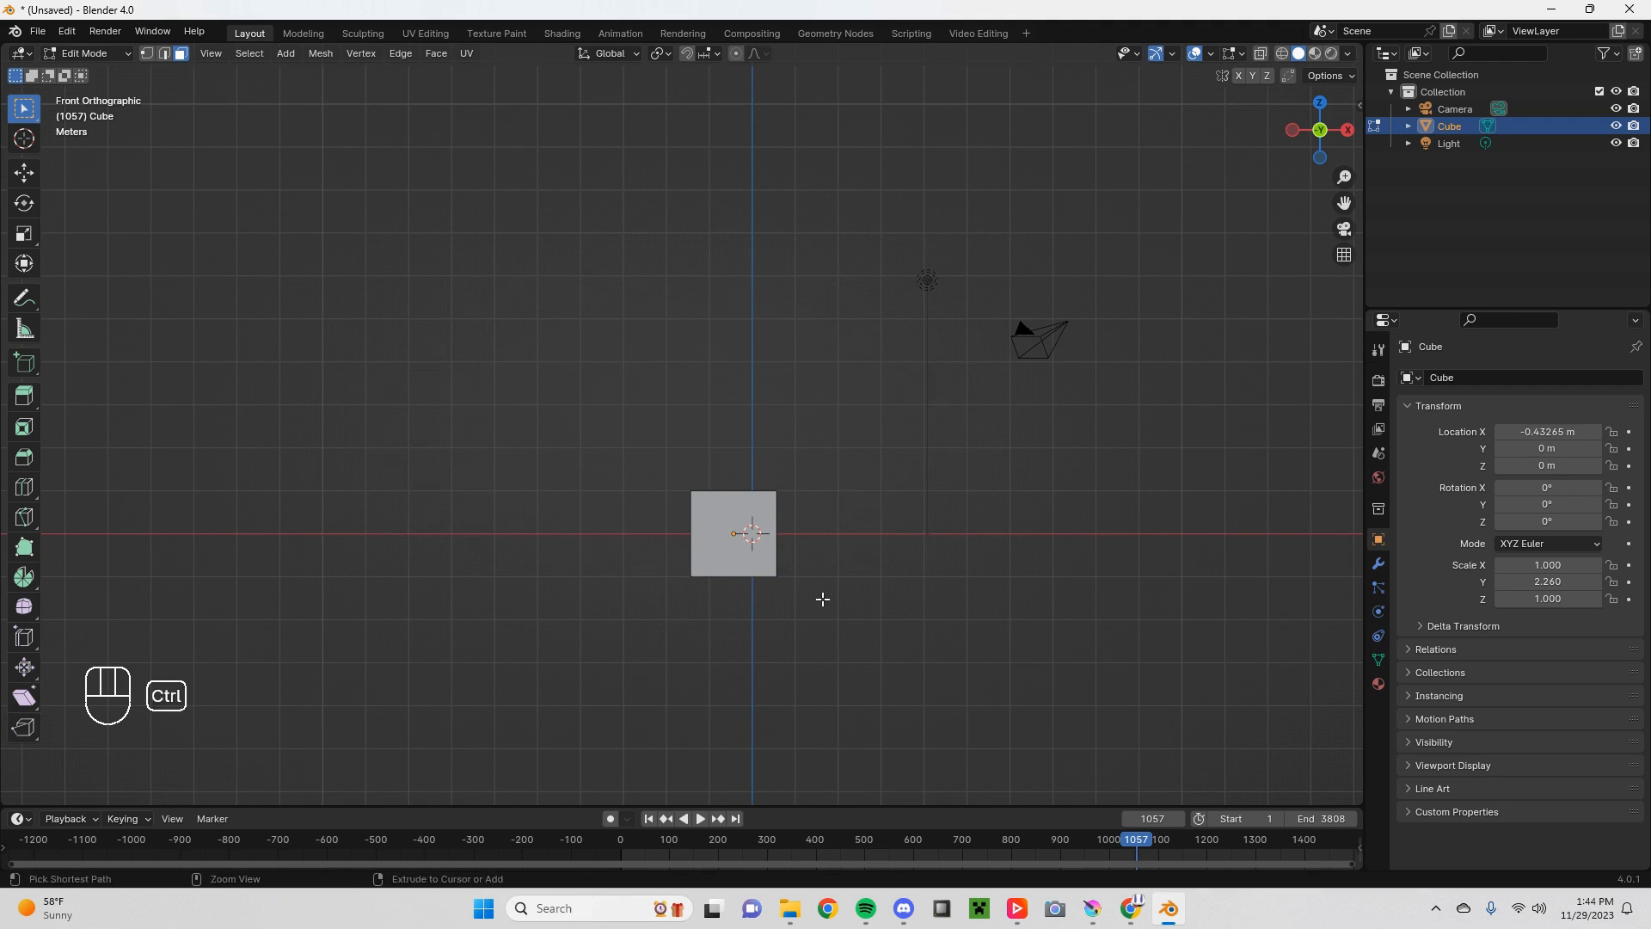
key(ctrl+KP_1)
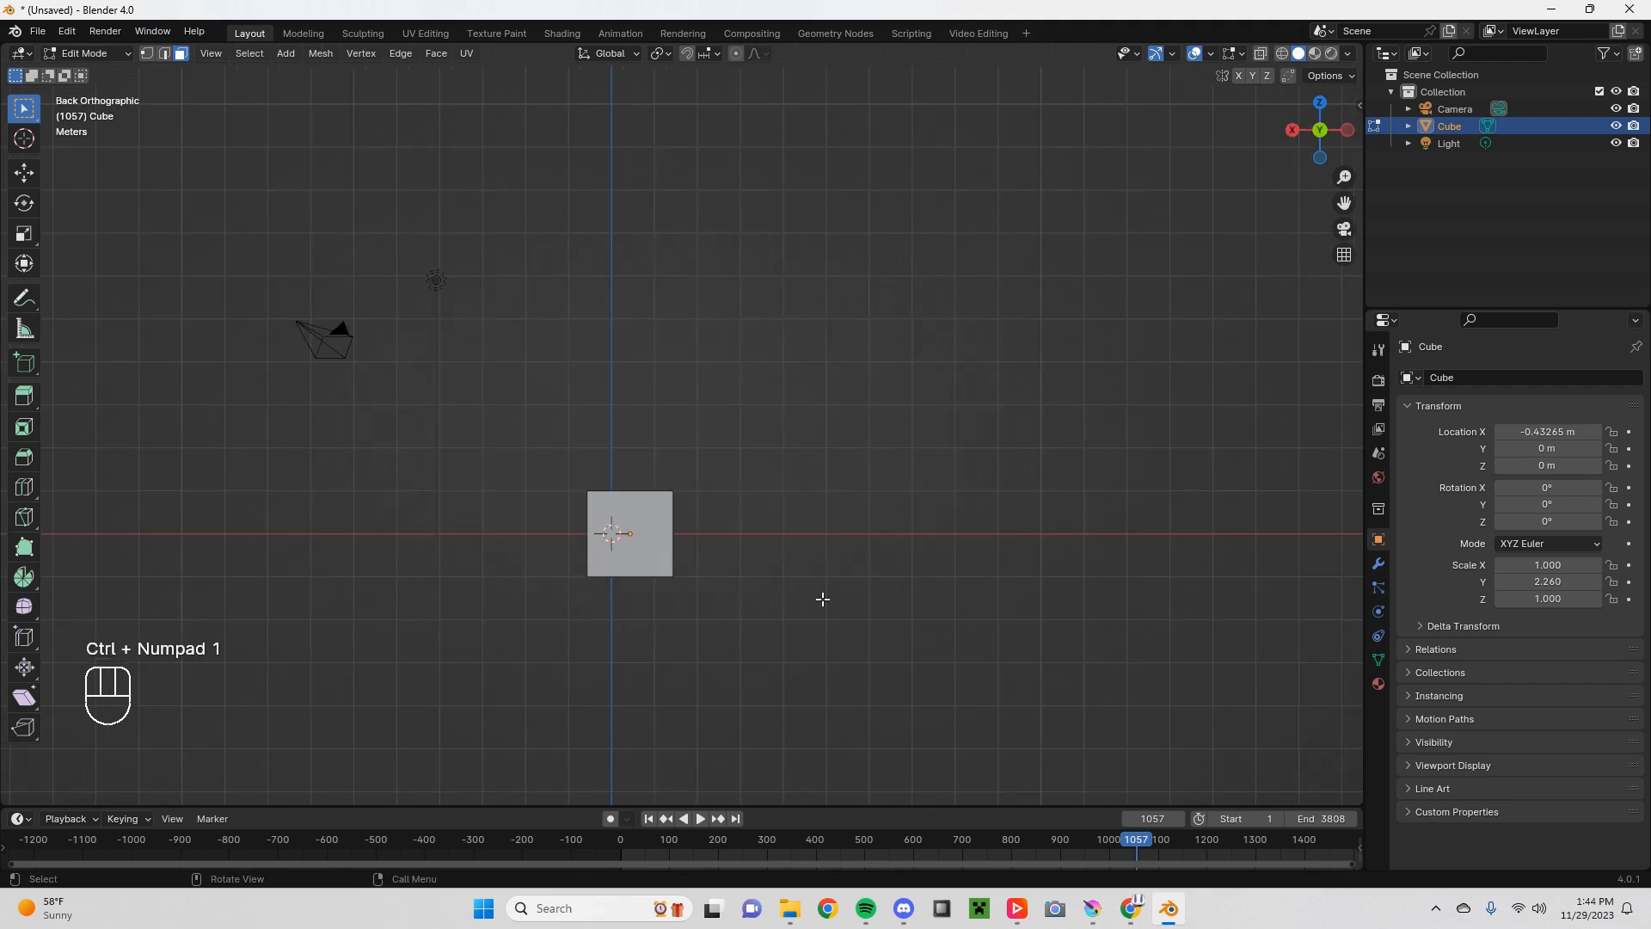
key(KP_3)
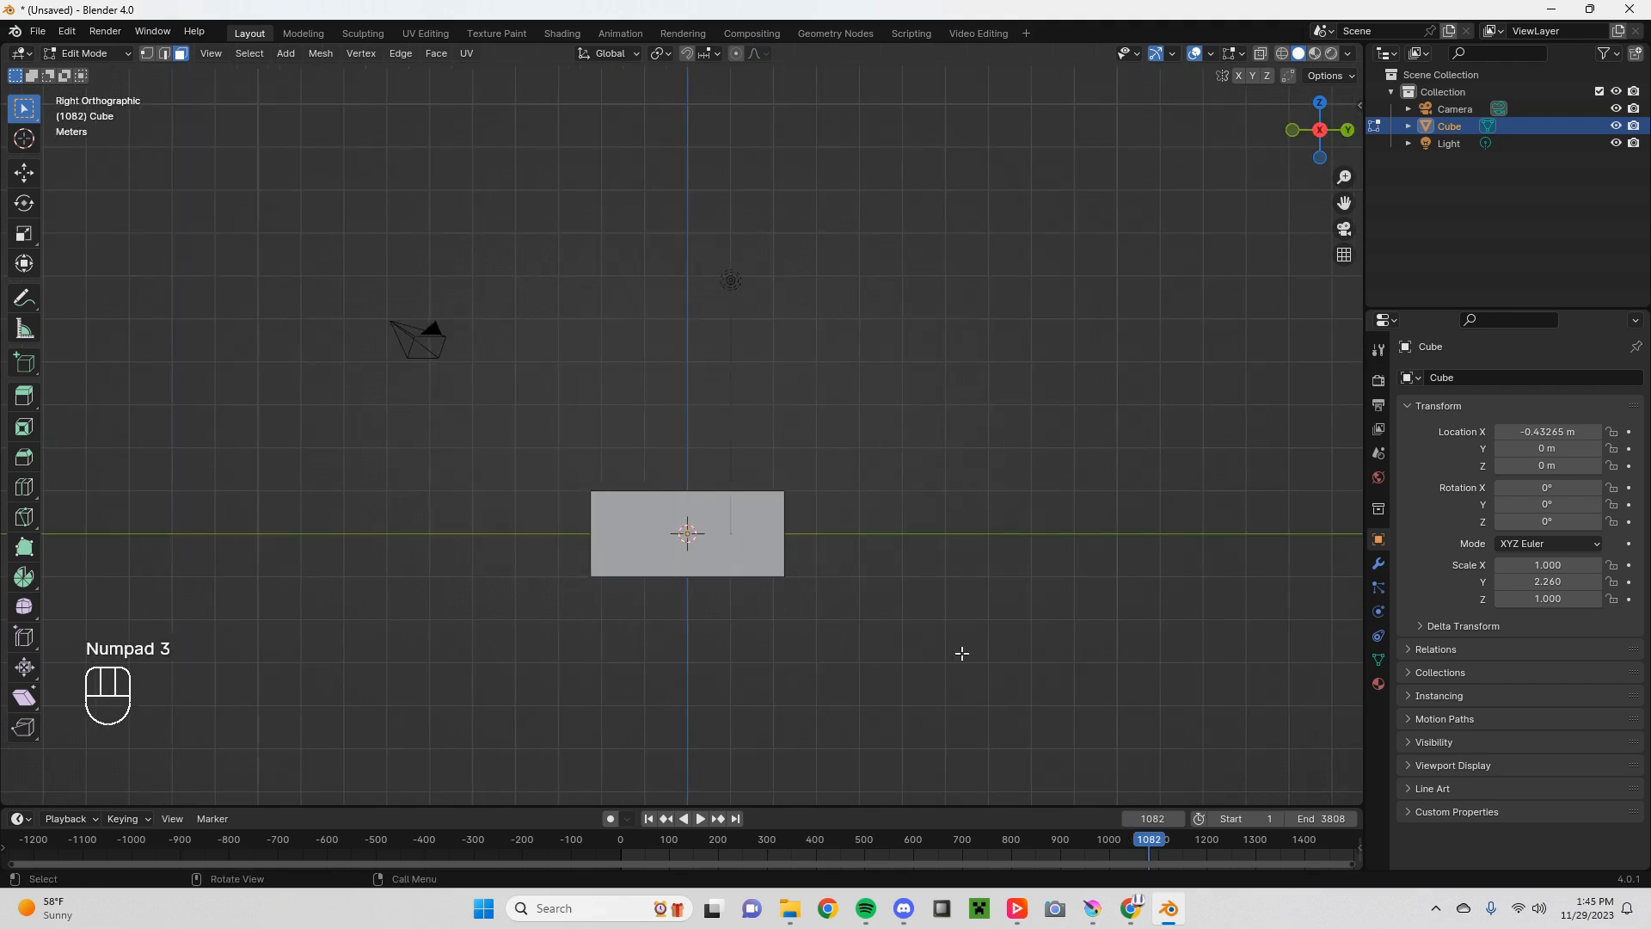
key(ctrl+KP_3)
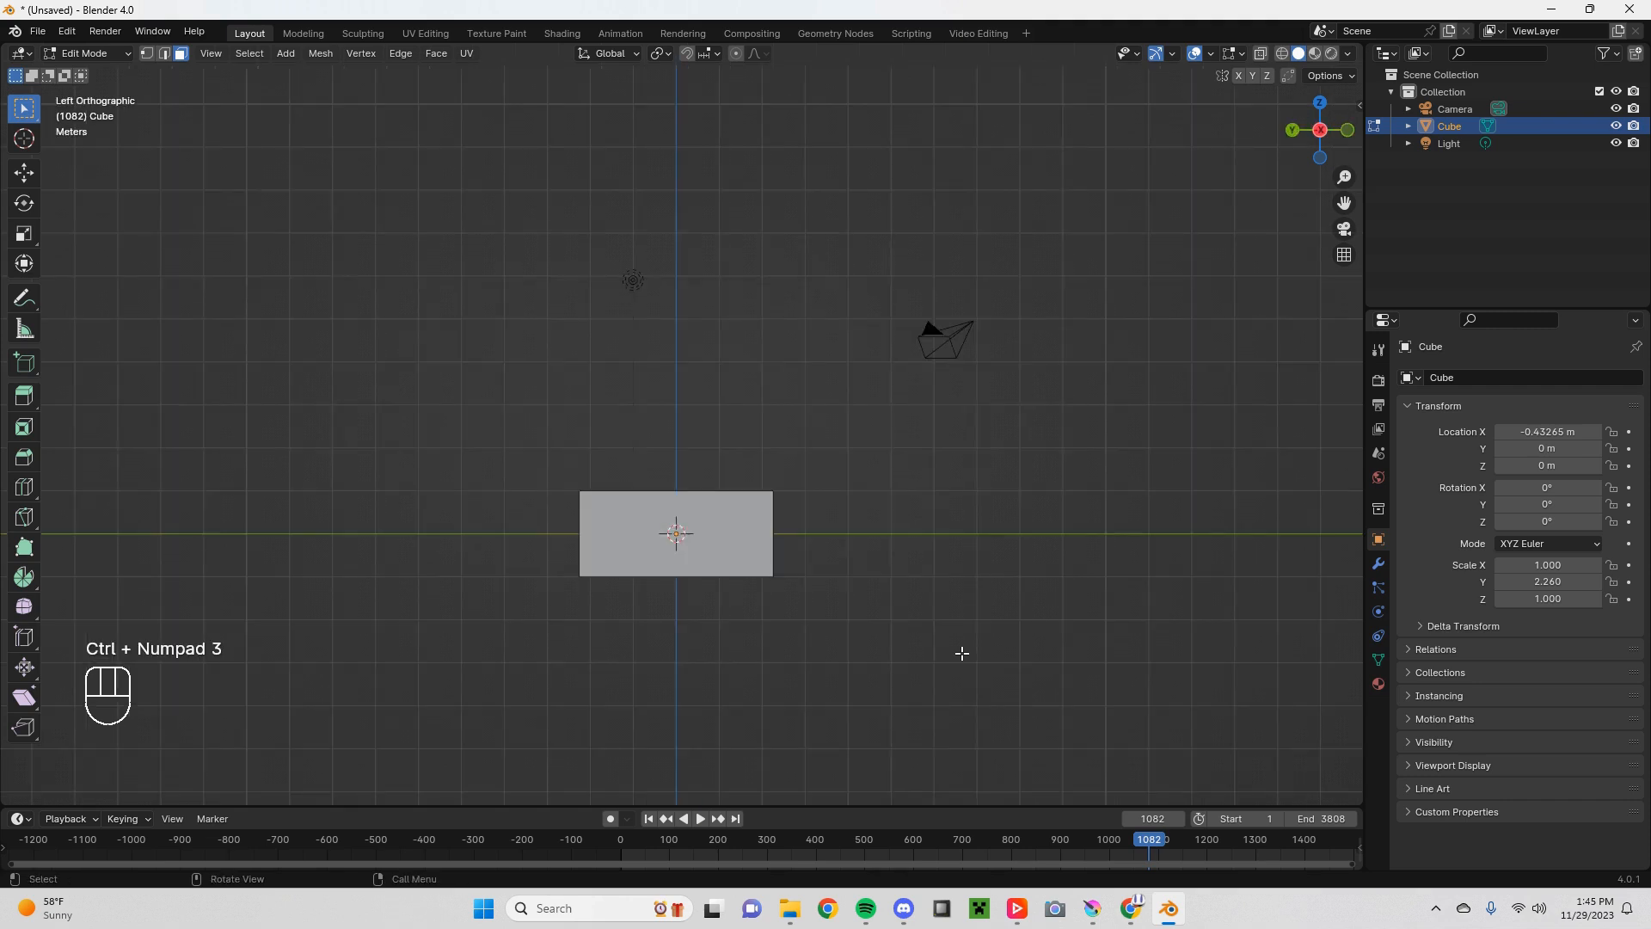
key(KP_7)
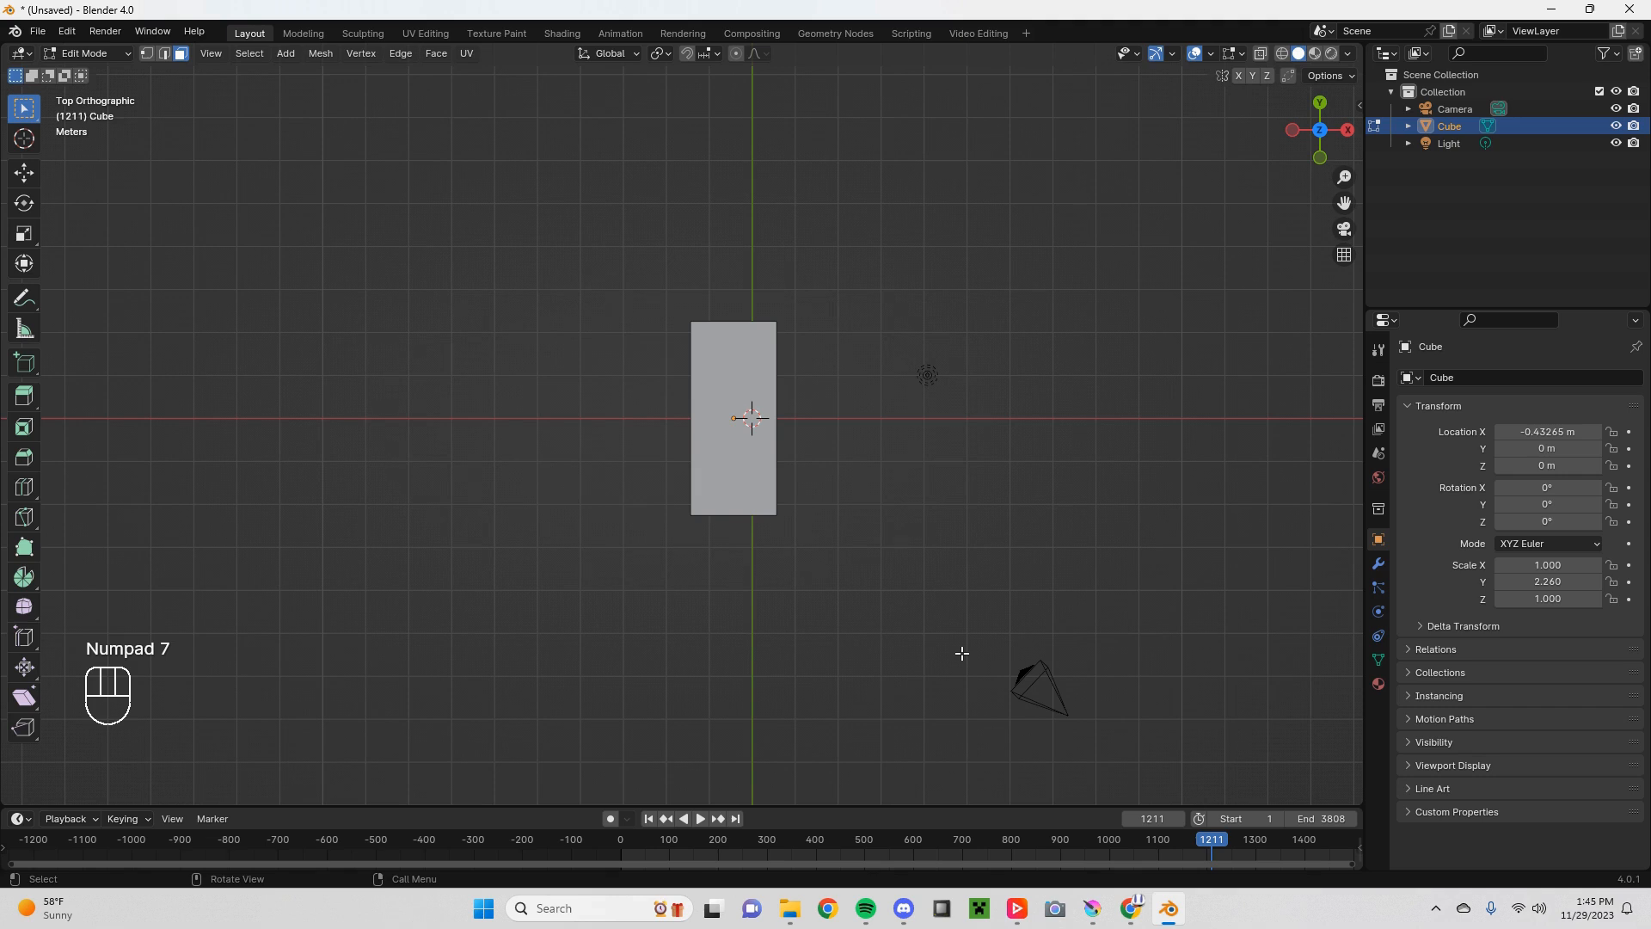
key(ctrl+KP_7)
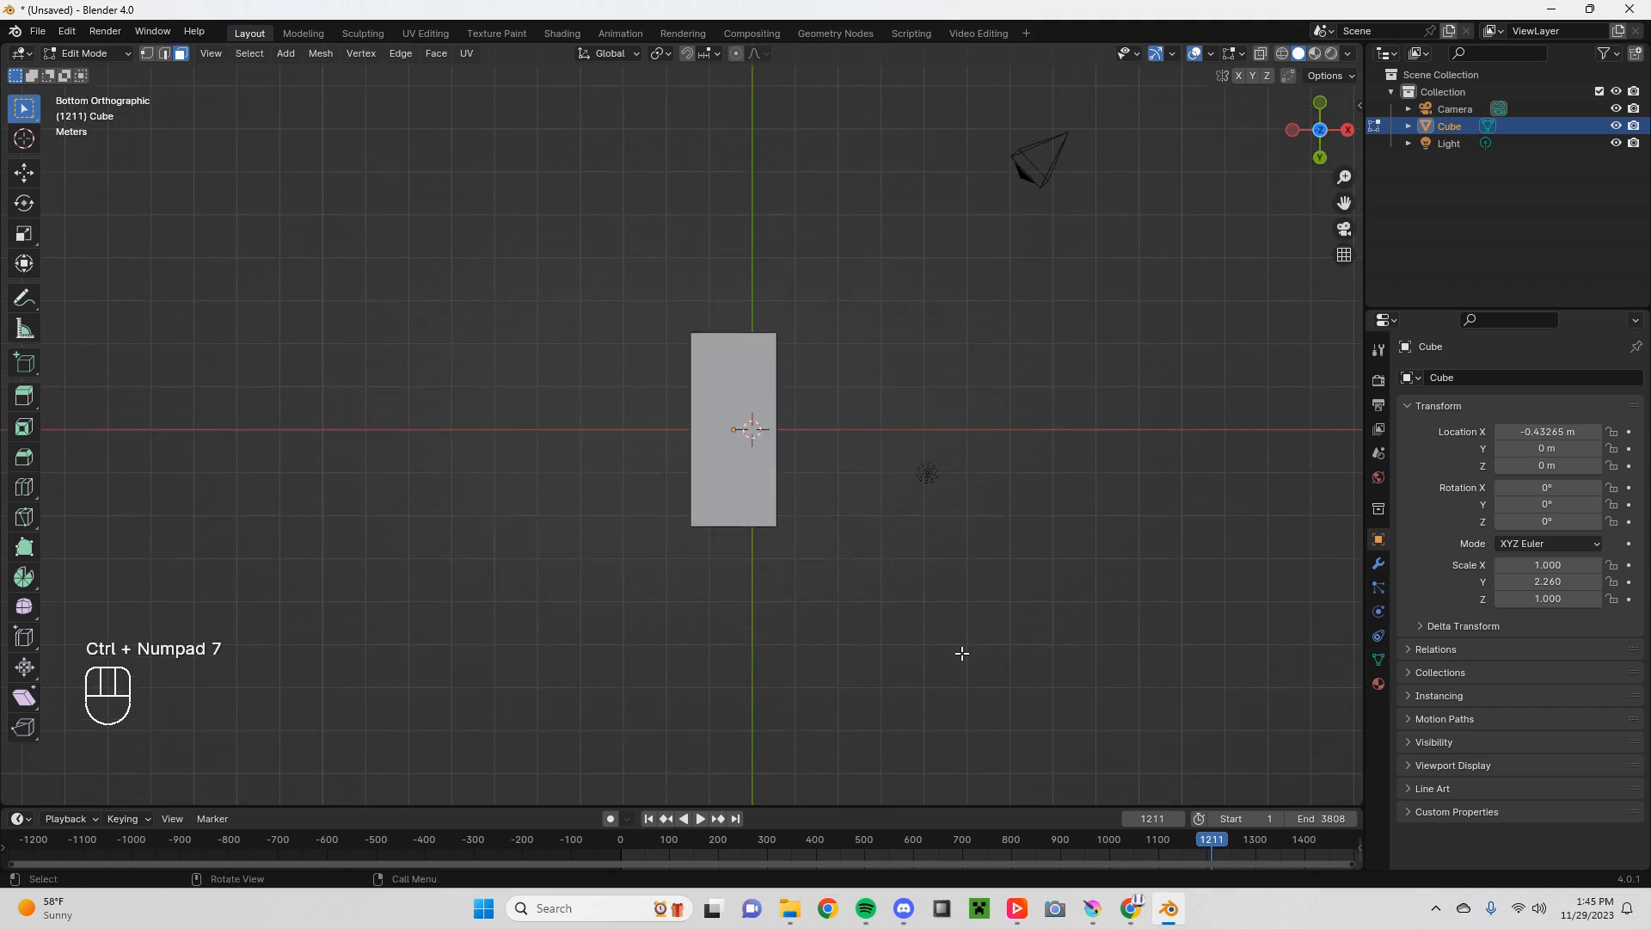
Step: Extrude the box's end face about 3.46 m along its normal, and extrude it outward a second time
key(e)
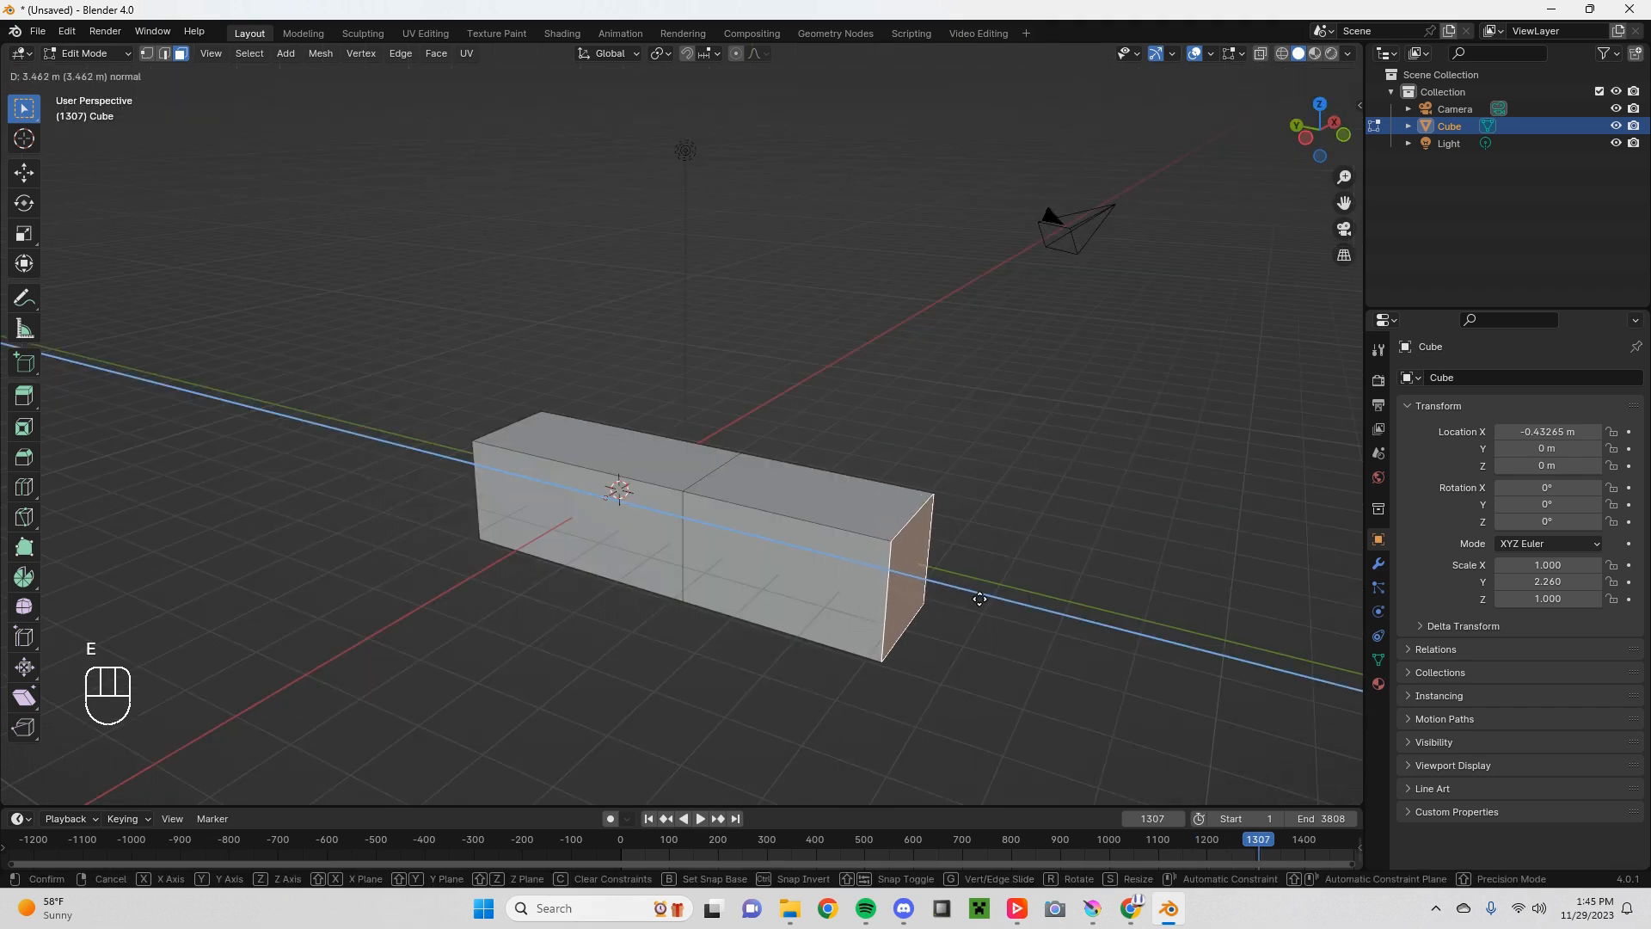
click(980, 598)
key(e)
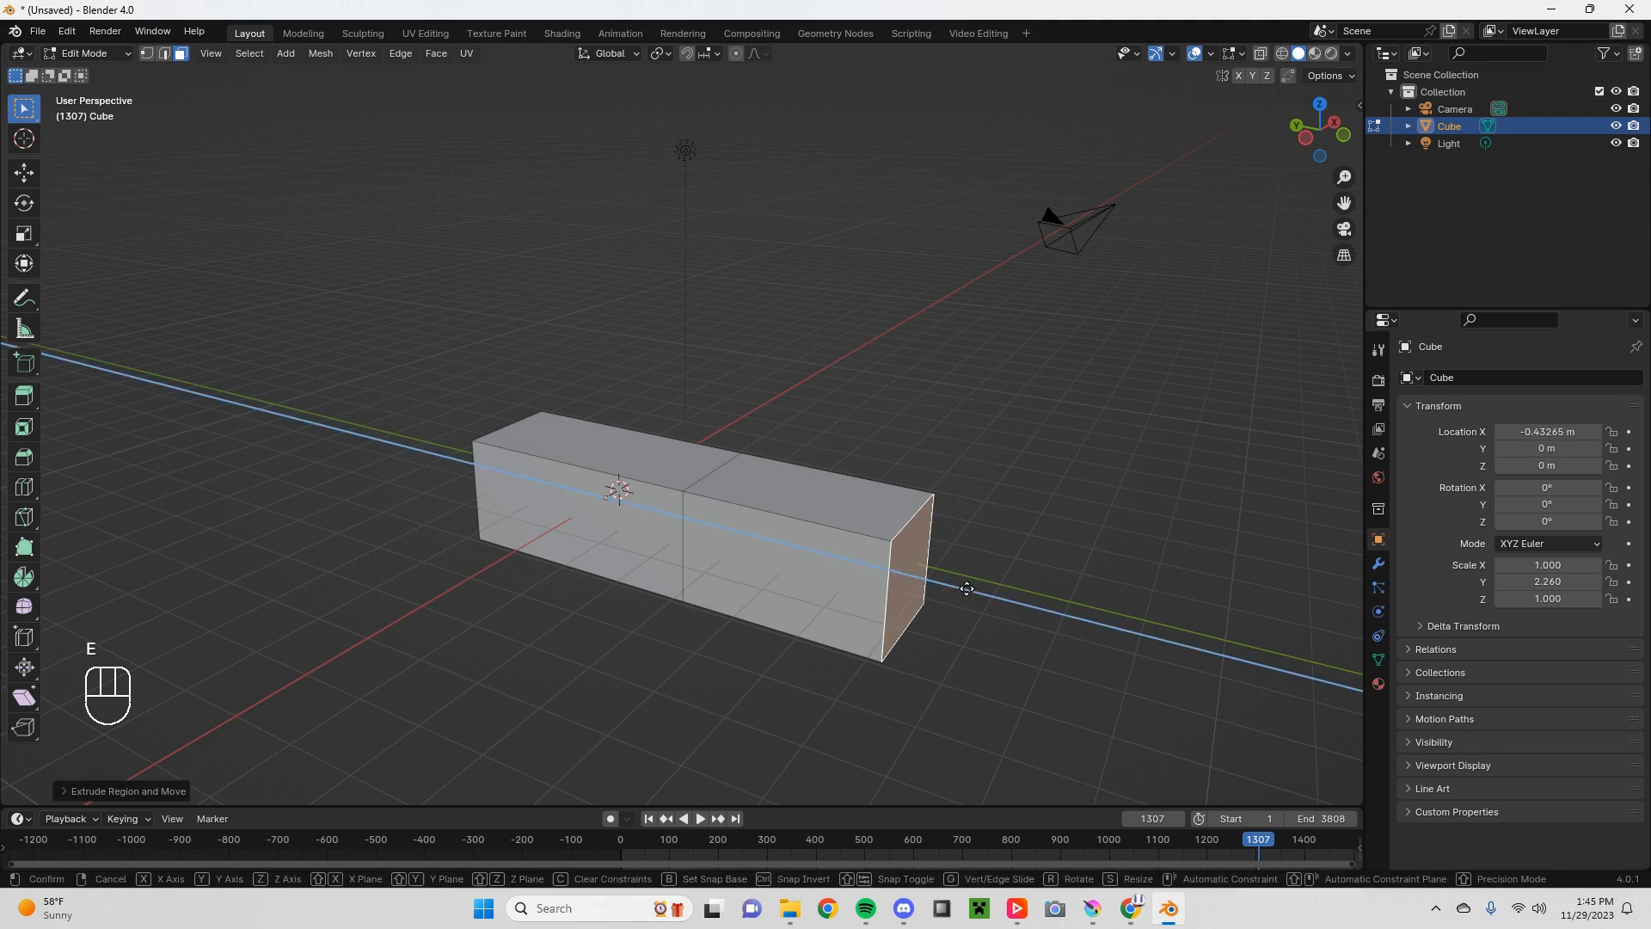
Step: Add multiple evenly spaced loop cuts across the end and middle segments of the extruded box
key(ctrl+r)
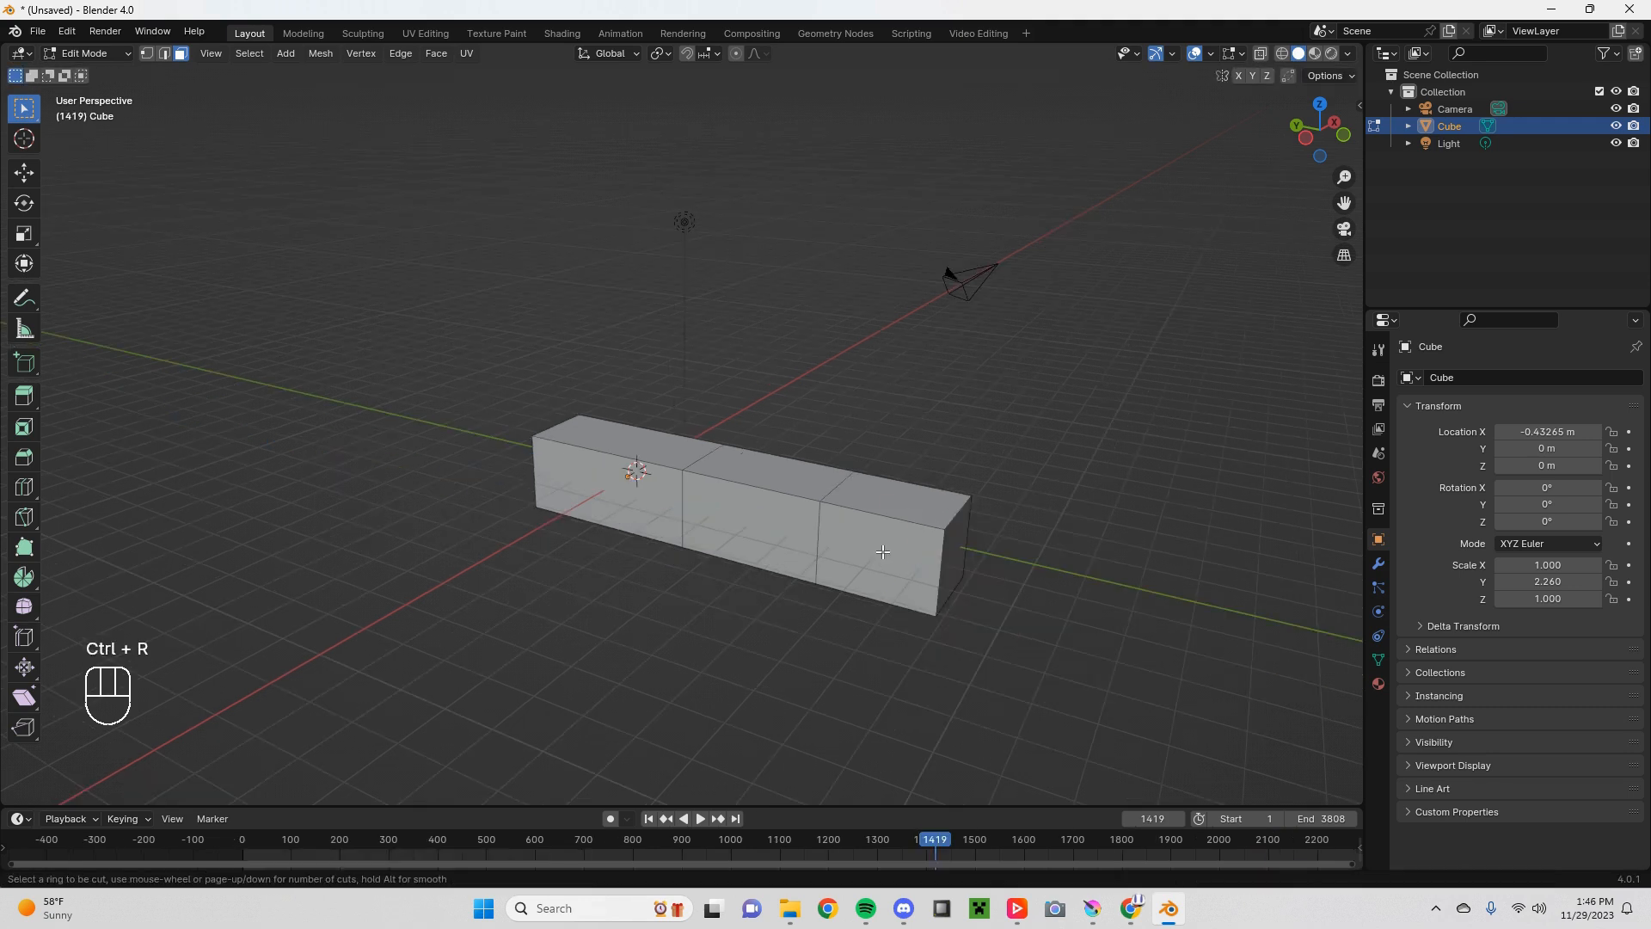
scroll(887, 538, up, 3)
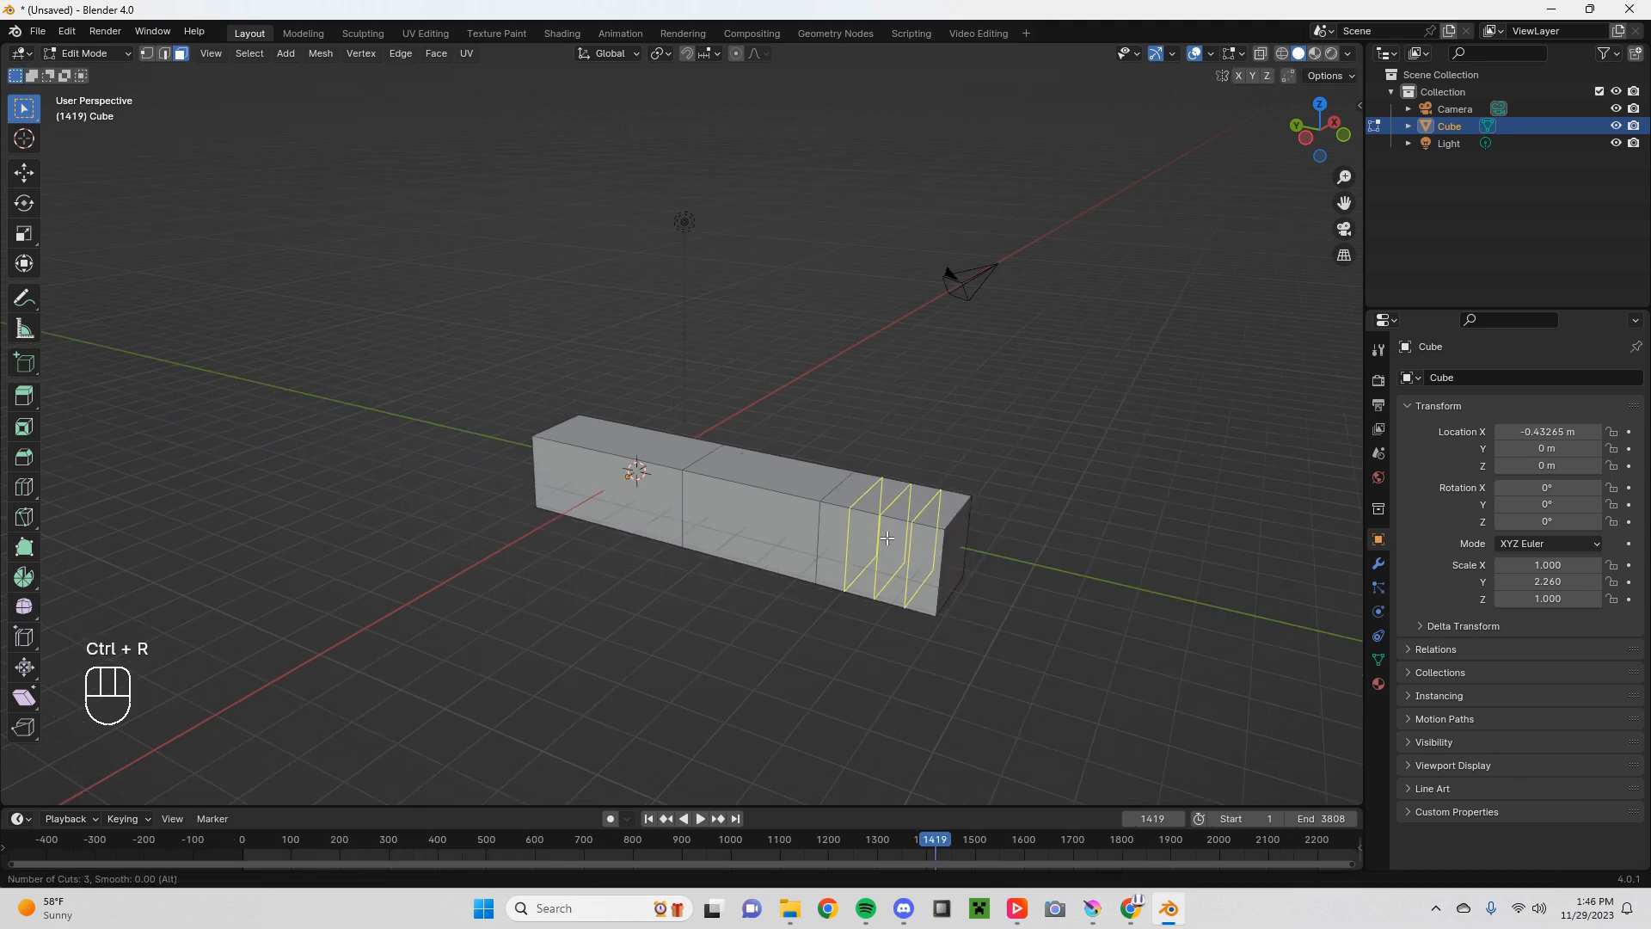
scroll(887, 538, up, 1)
click(887, 539)
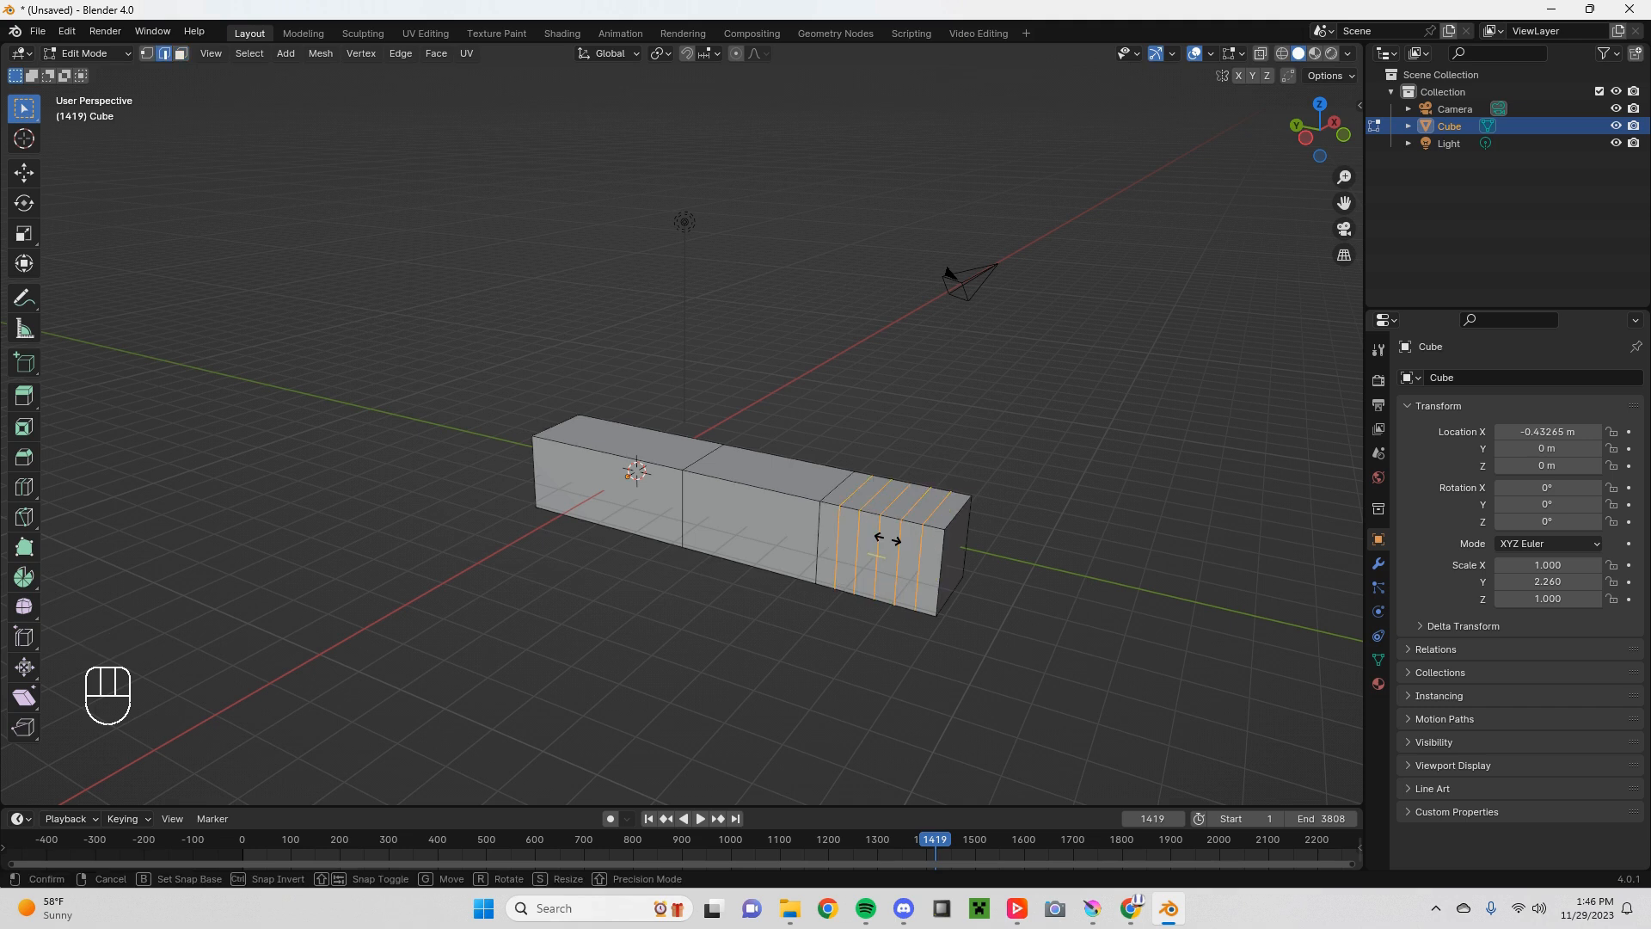
right_click(888, 538)
key(ctrl+r)
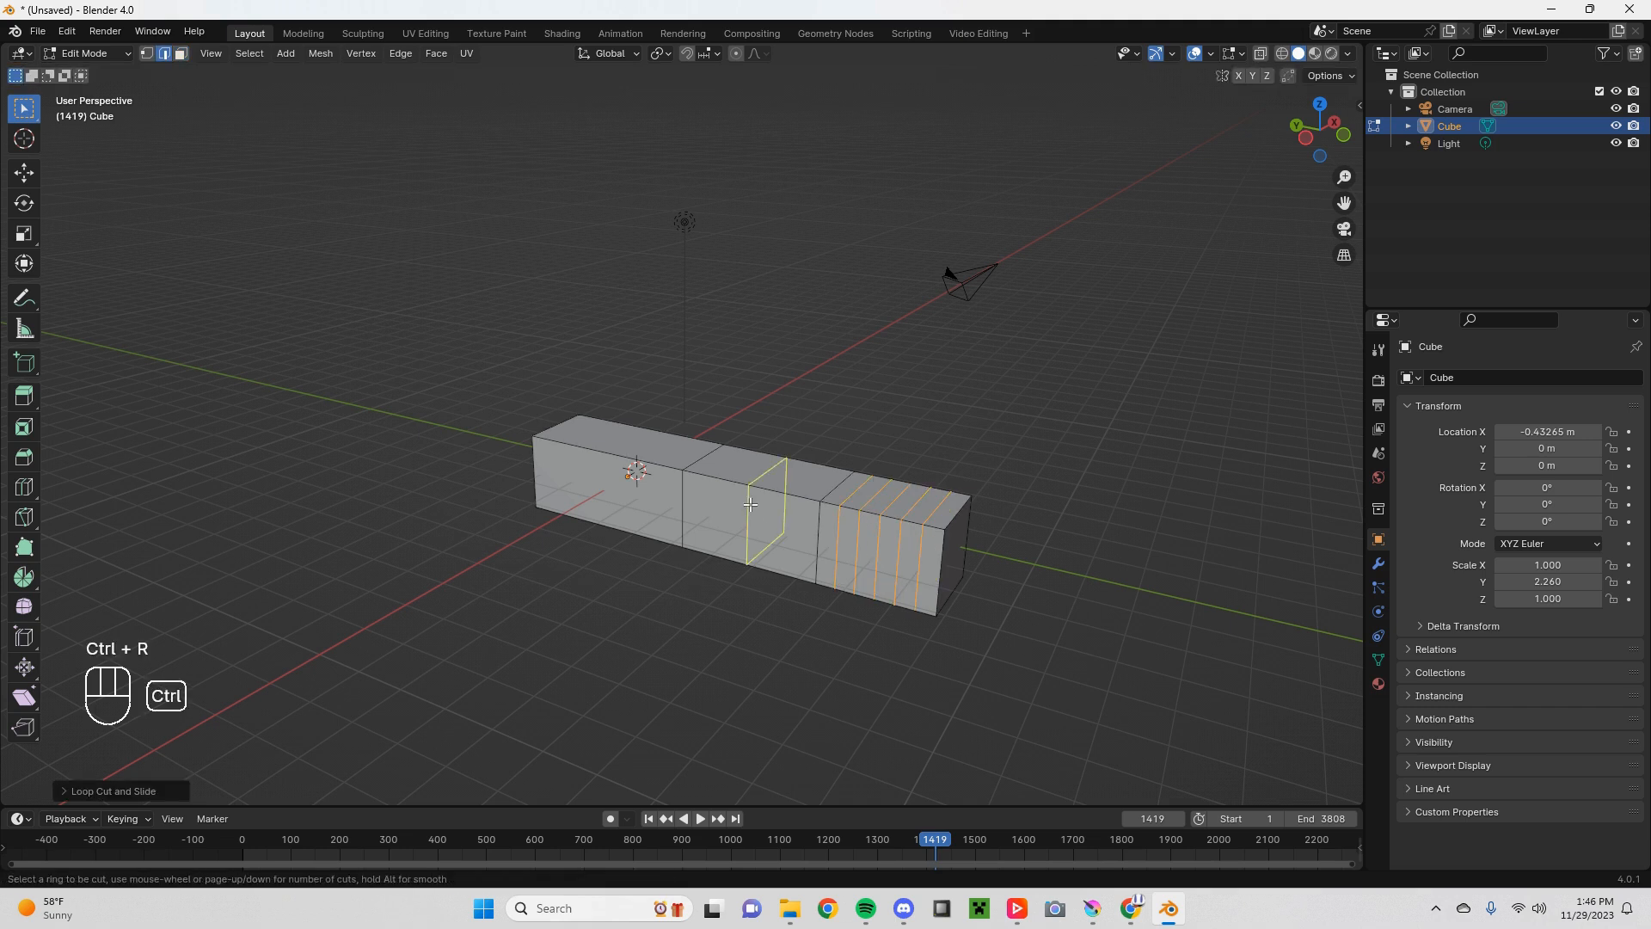
scroll(755, 508, up, 5)
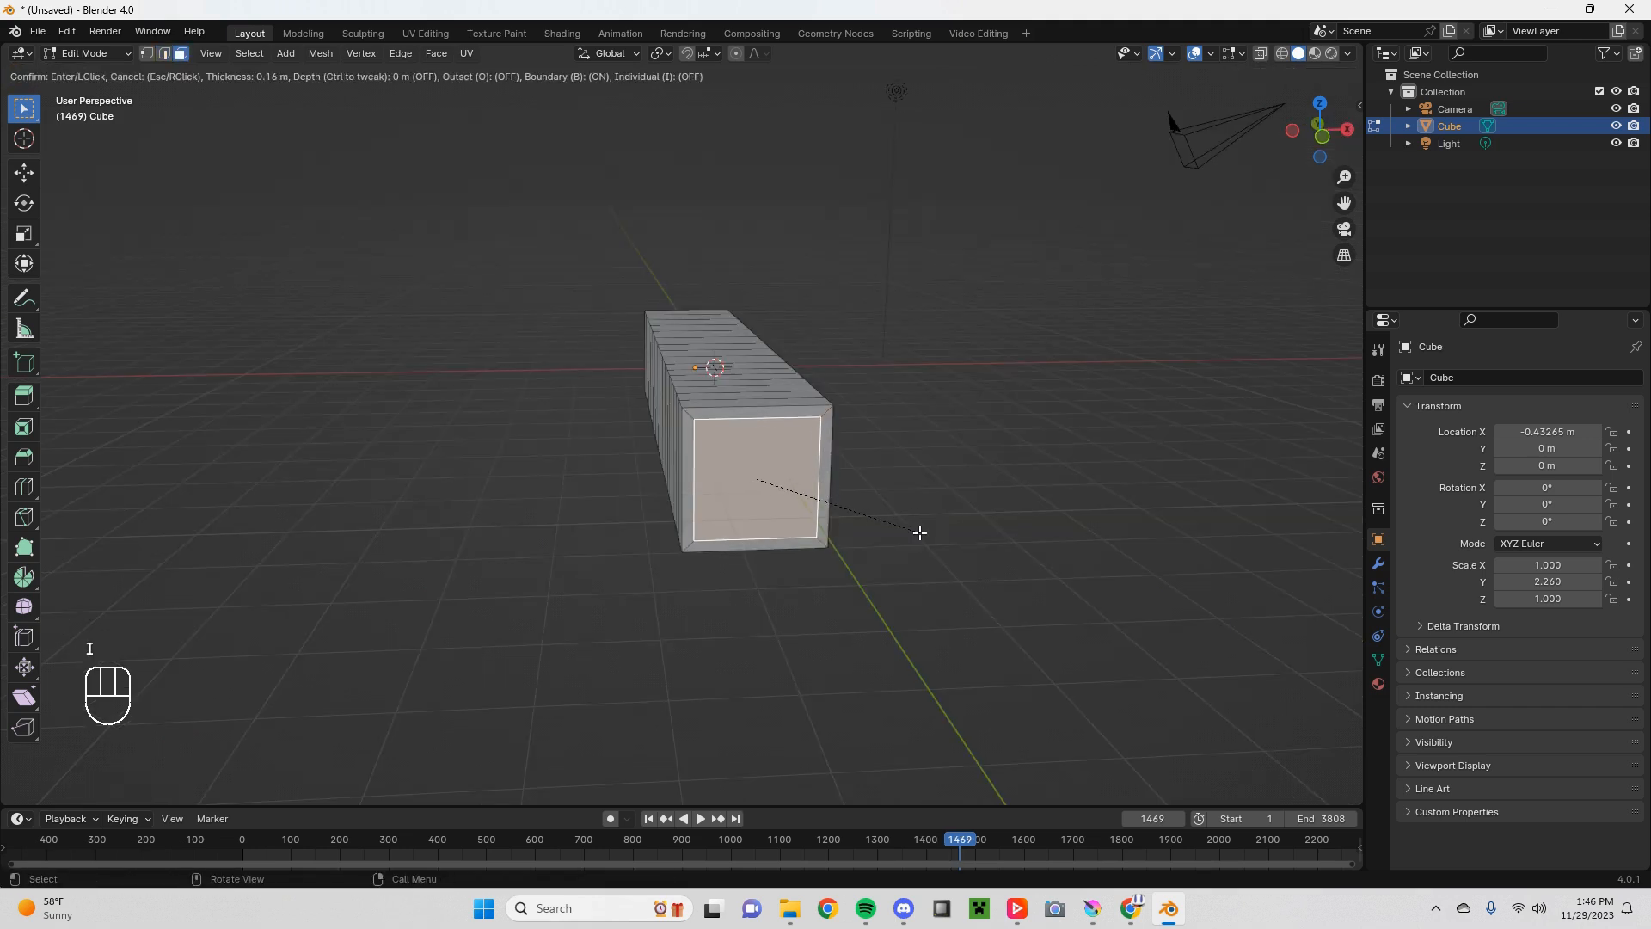
Step: Inset the box's end face twice to form two nested frames
click(889, 545)
key(i)
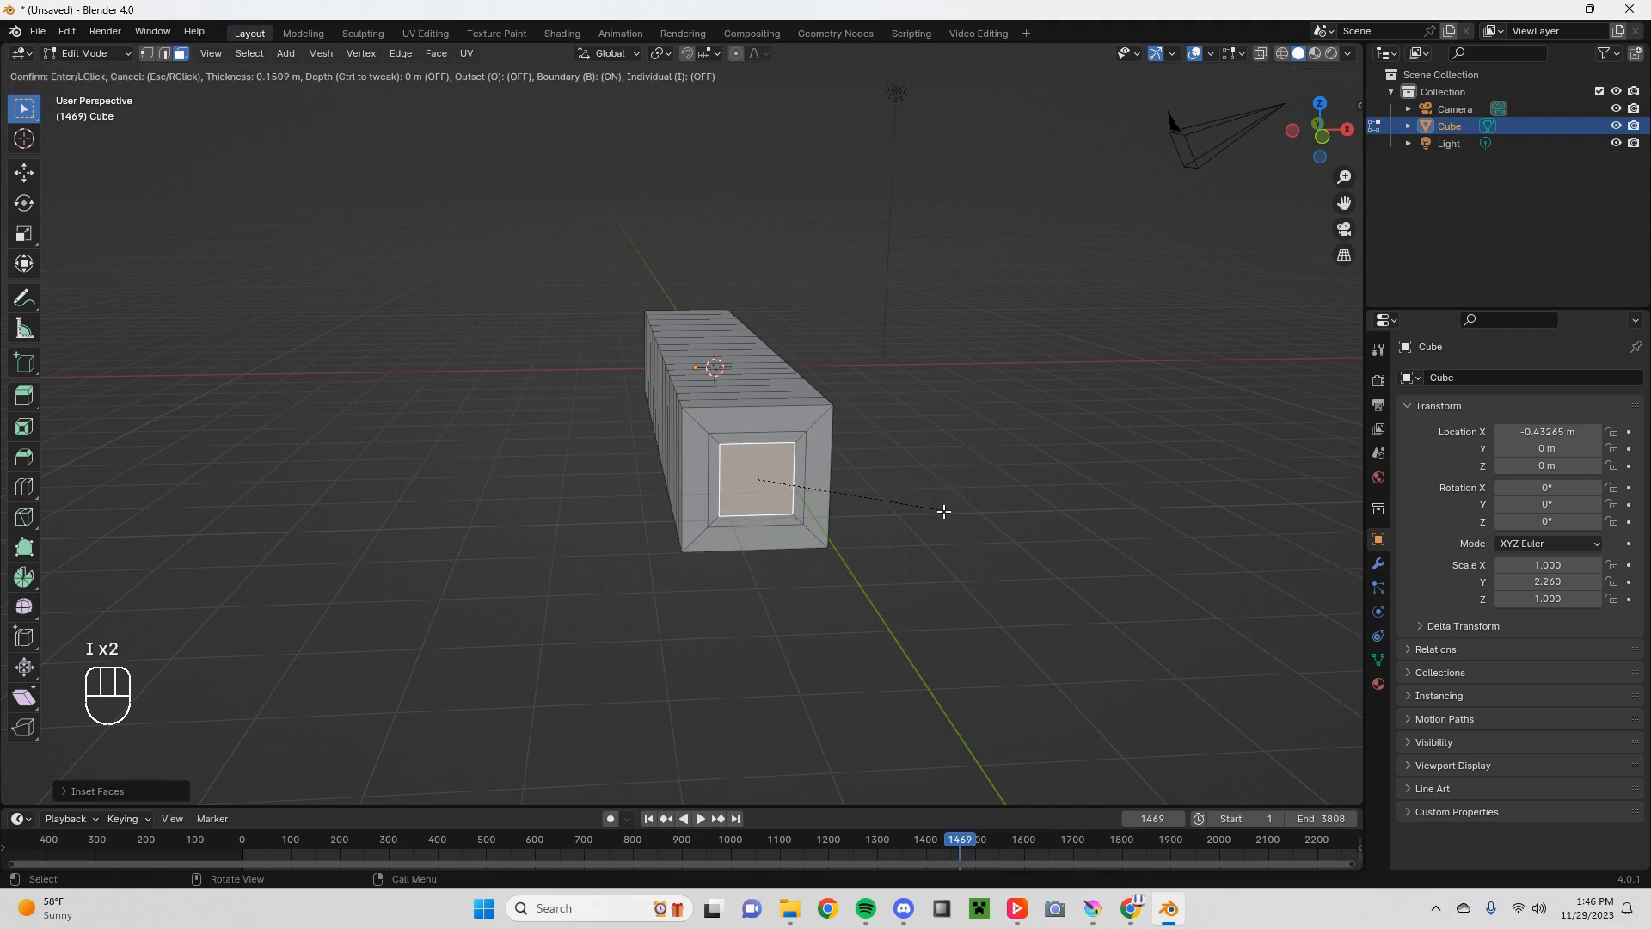
click(932, 513)
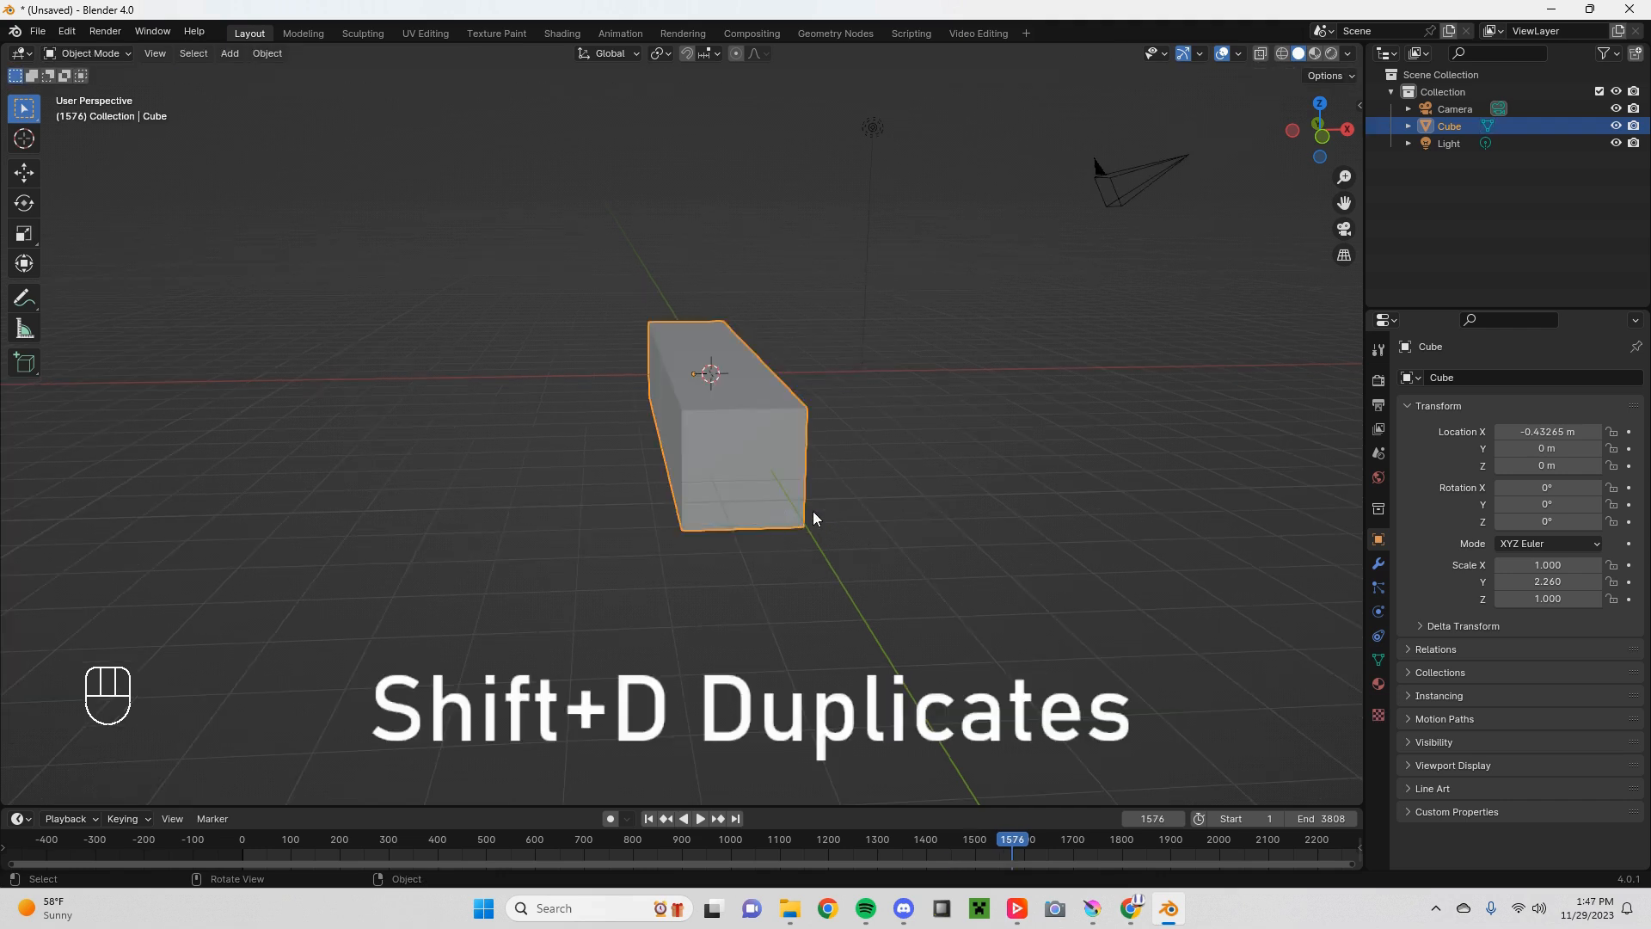
Step: Duplicate the box and place the copy at about X 3.44 m, Y 0.29 m, Z 2.52 m
key(shift+d)
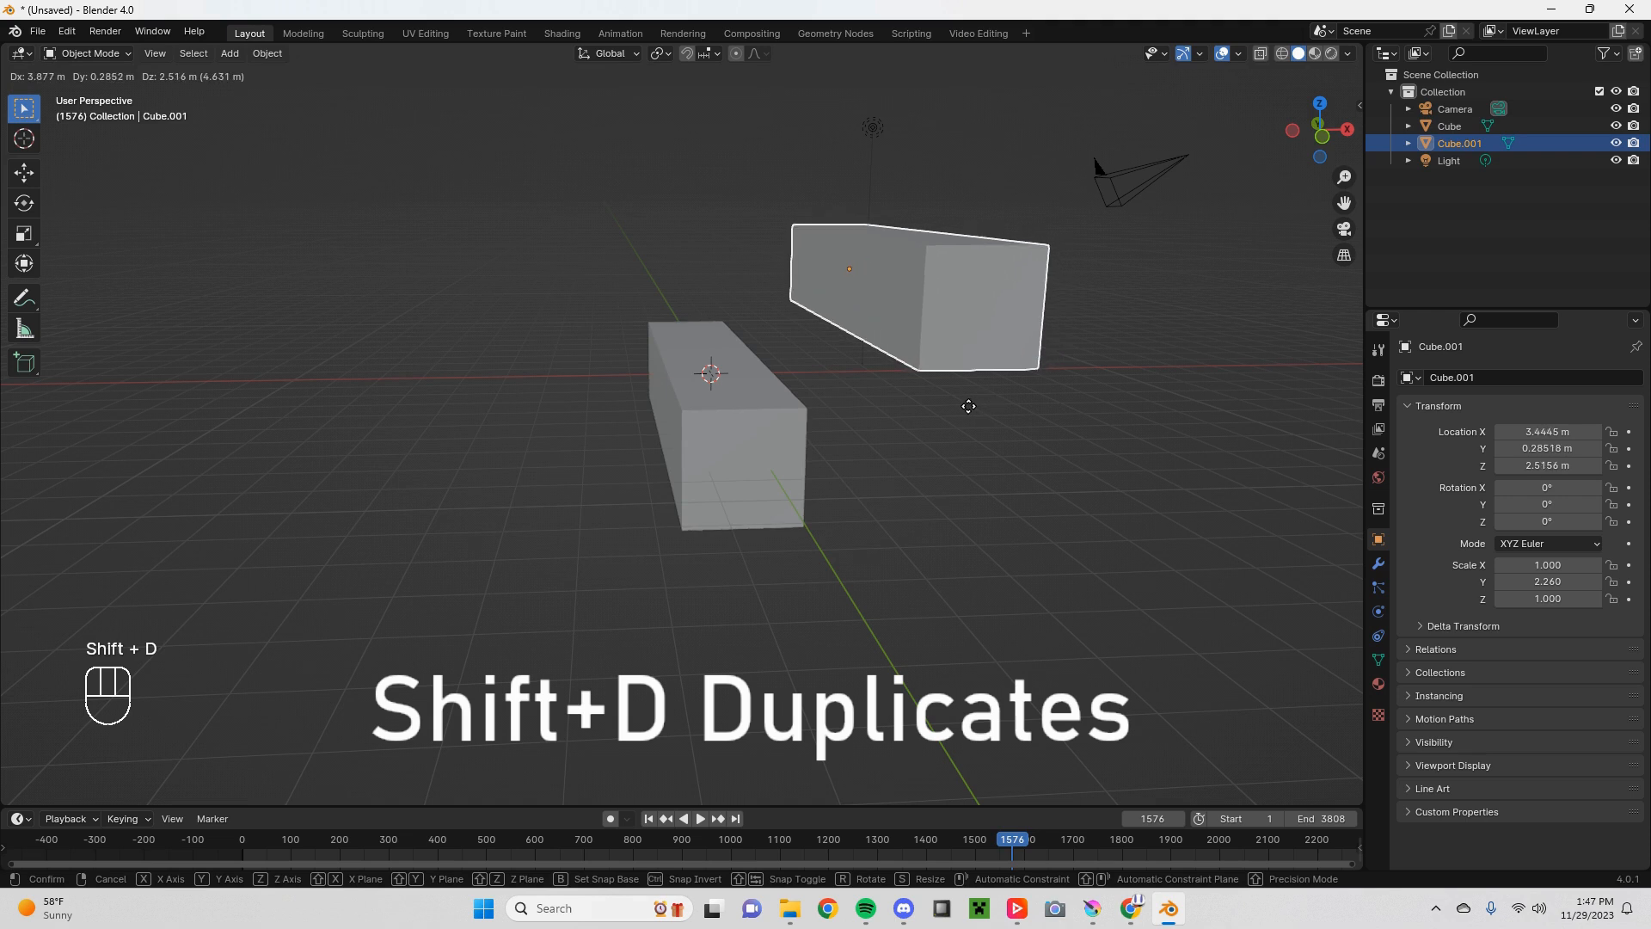
click(968, 406)
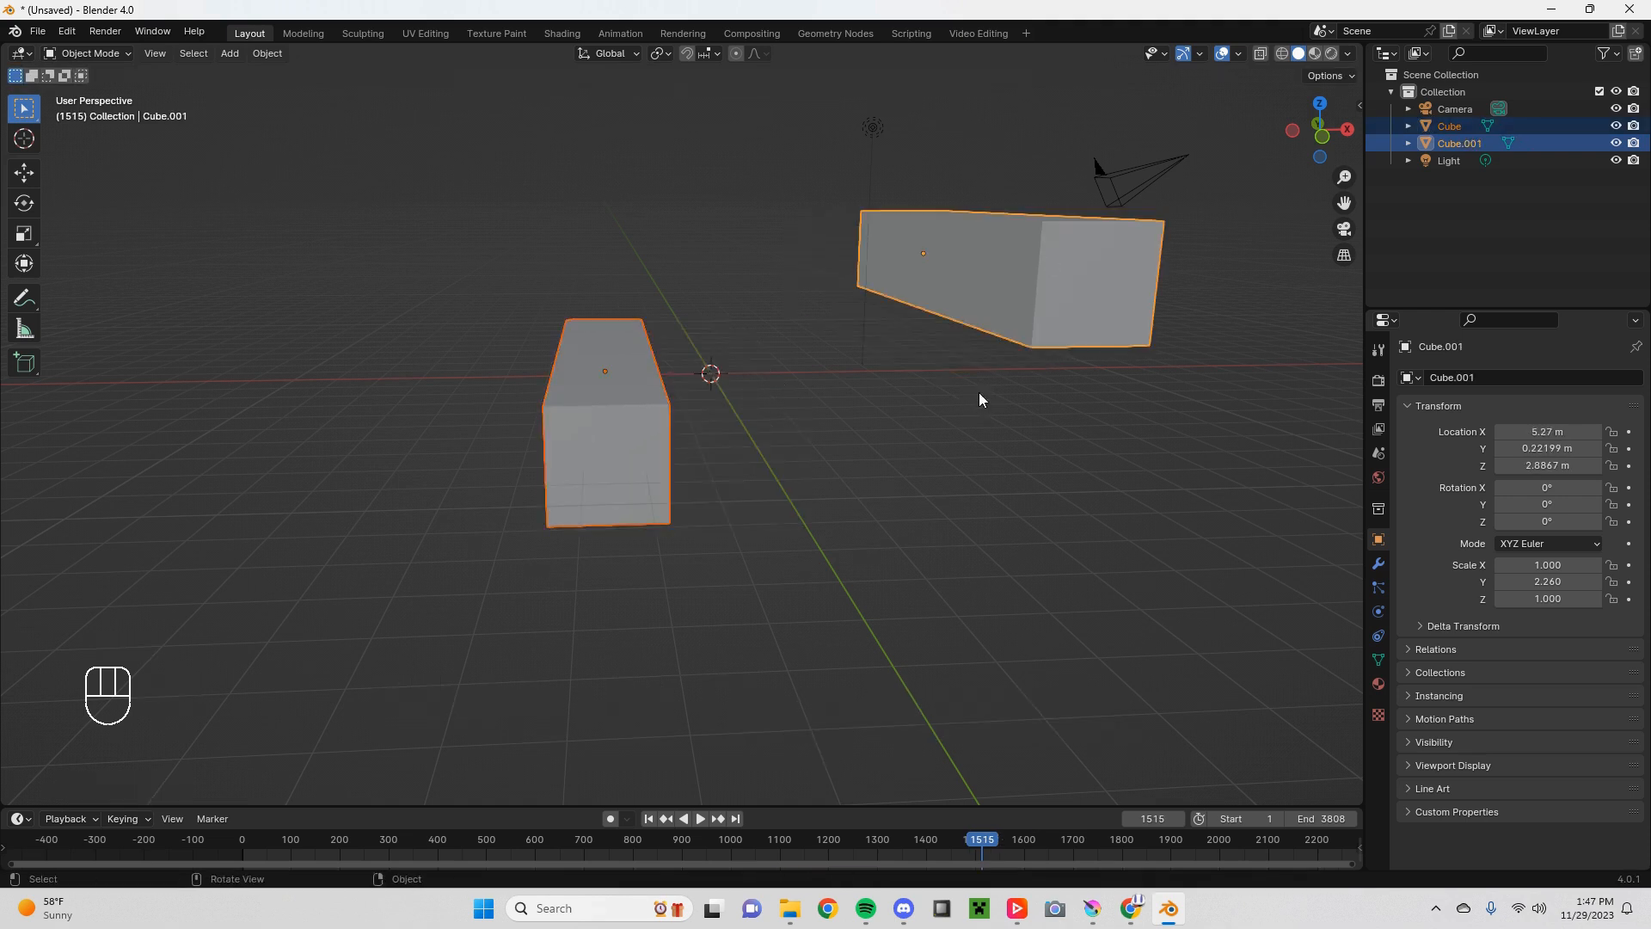
Step: Join the two selected boxes into one object and move it freely in the viewport
key(ctrl+j)
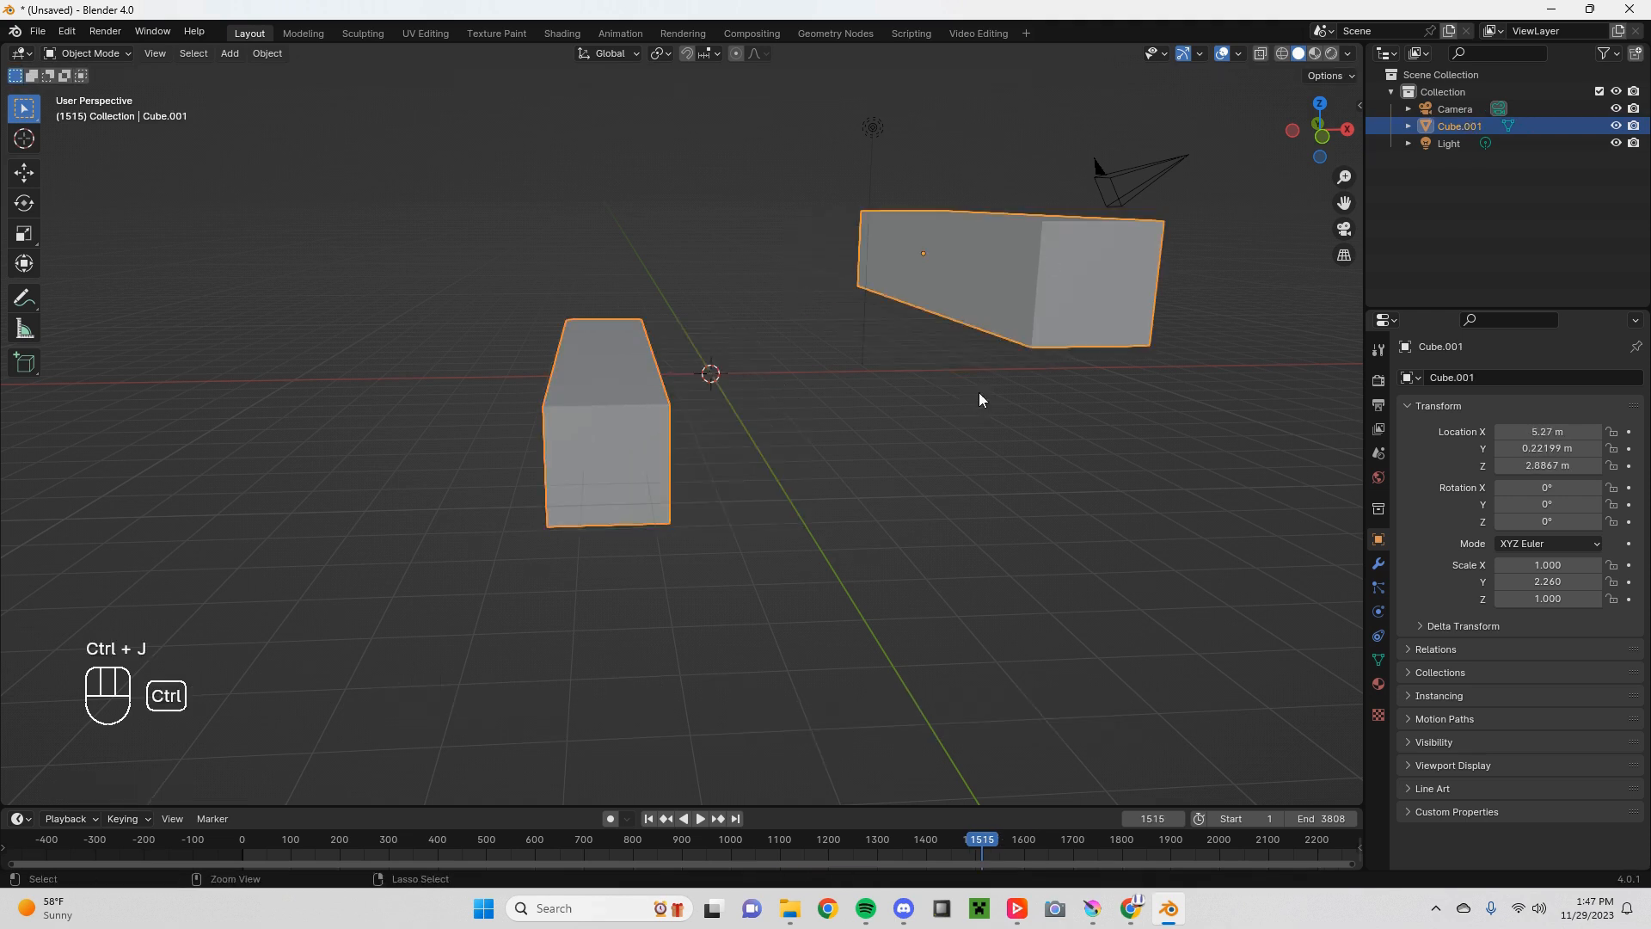
key(g)
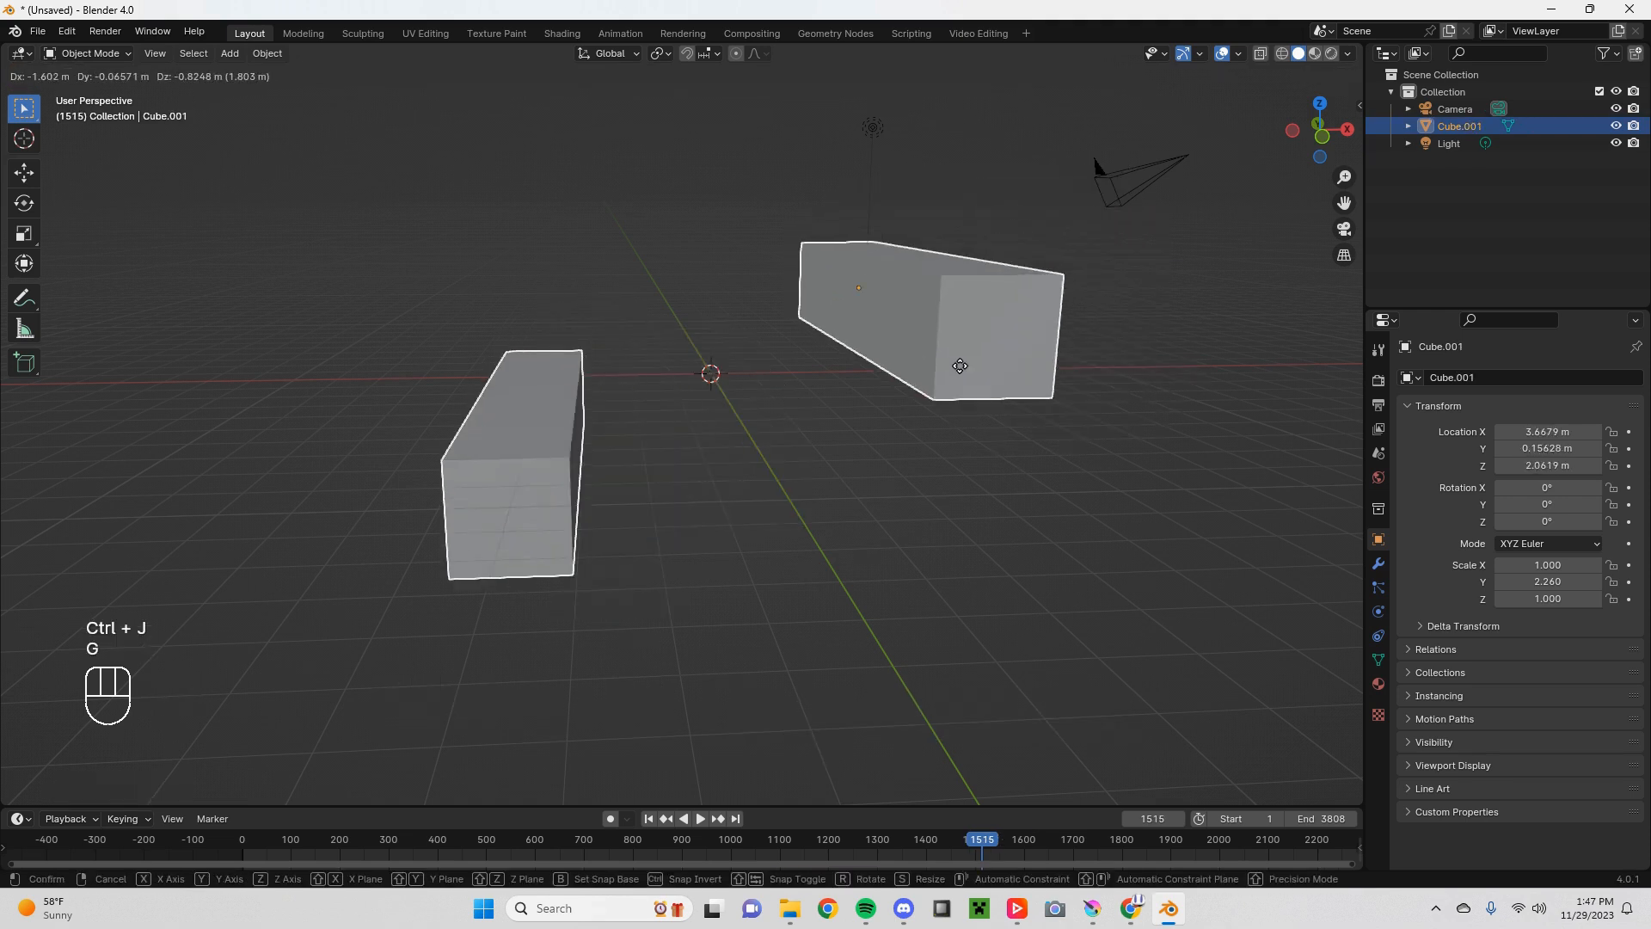
click(1003, 368)
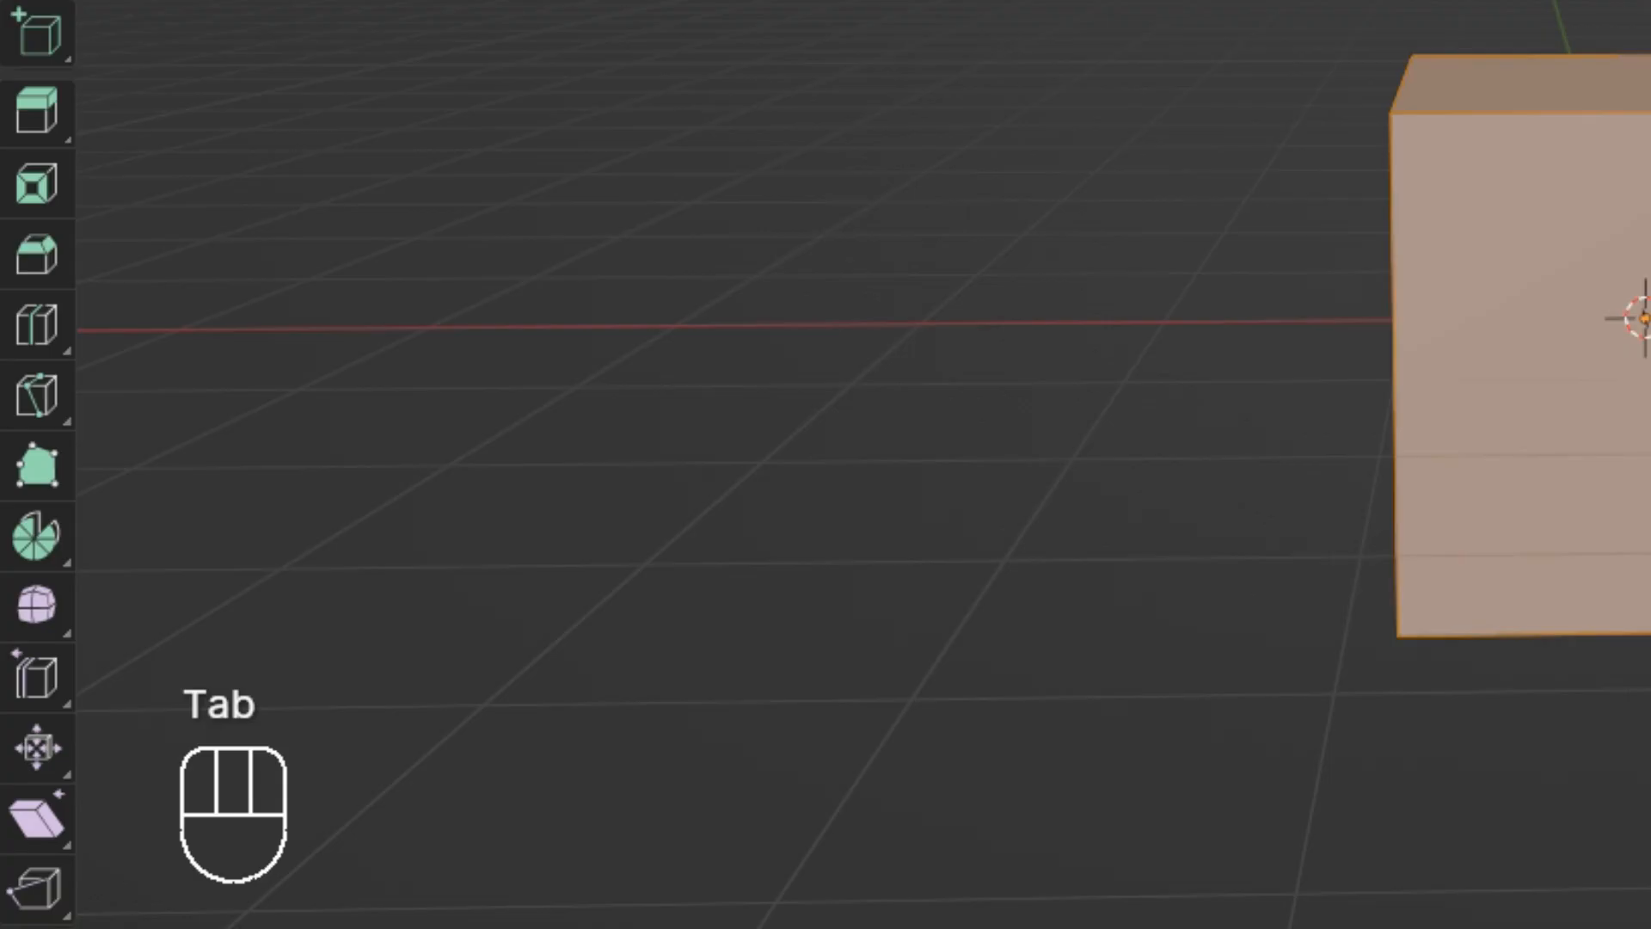
Step: Select the cube's top face and slant it with the Shear tool
click(1530, 84)
key(space)
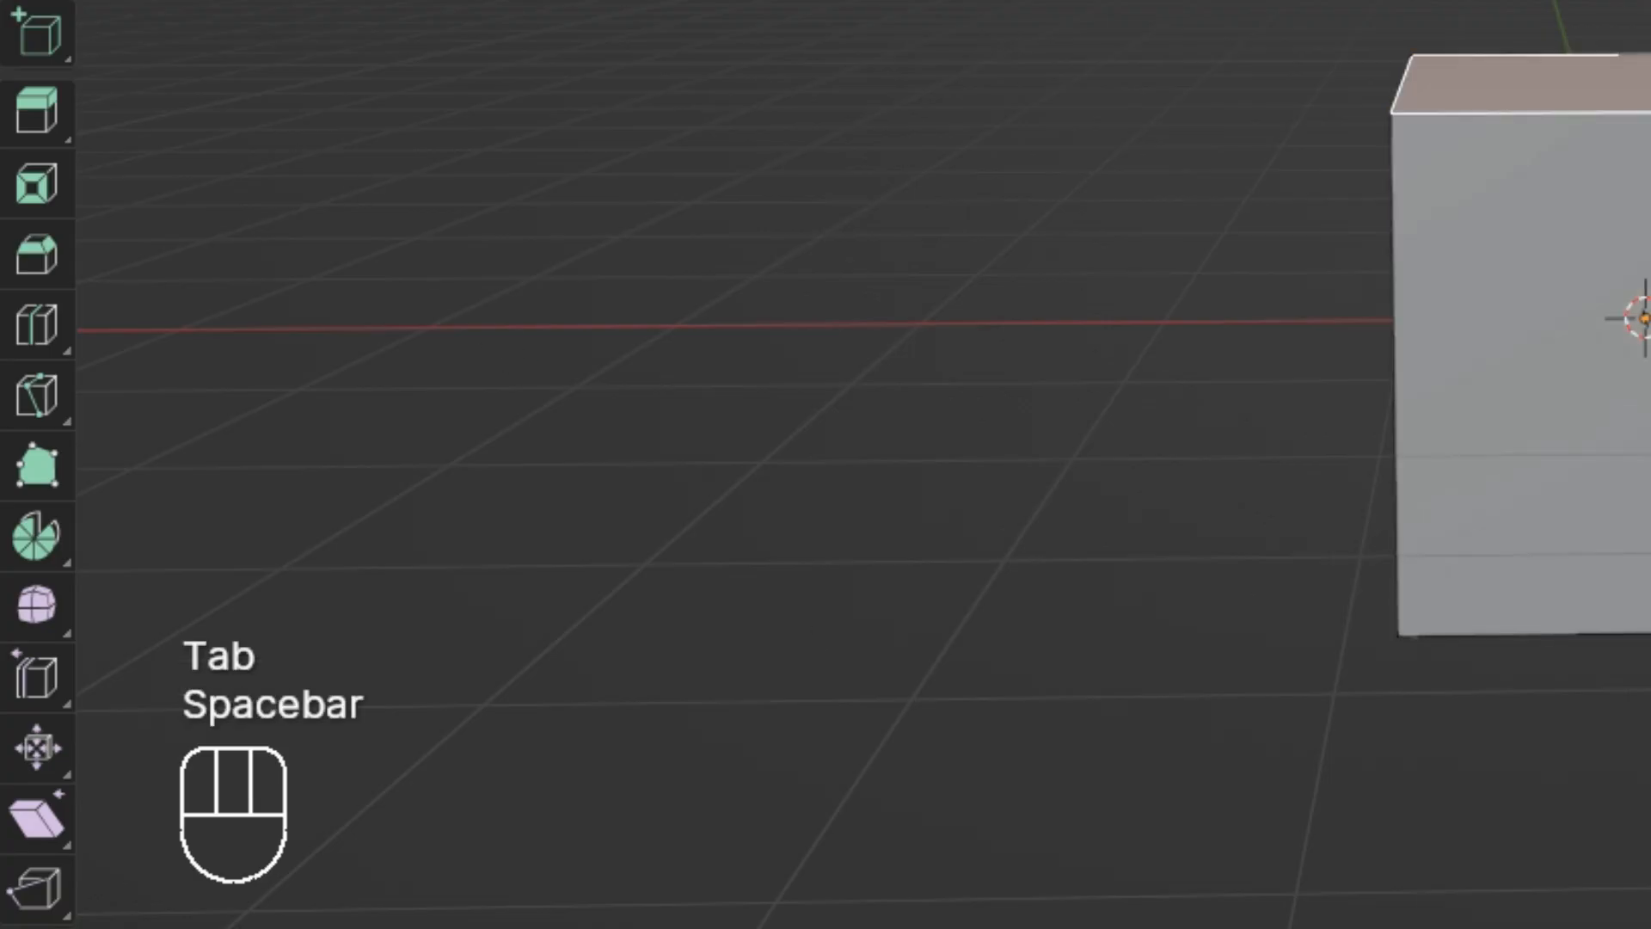
key(space)
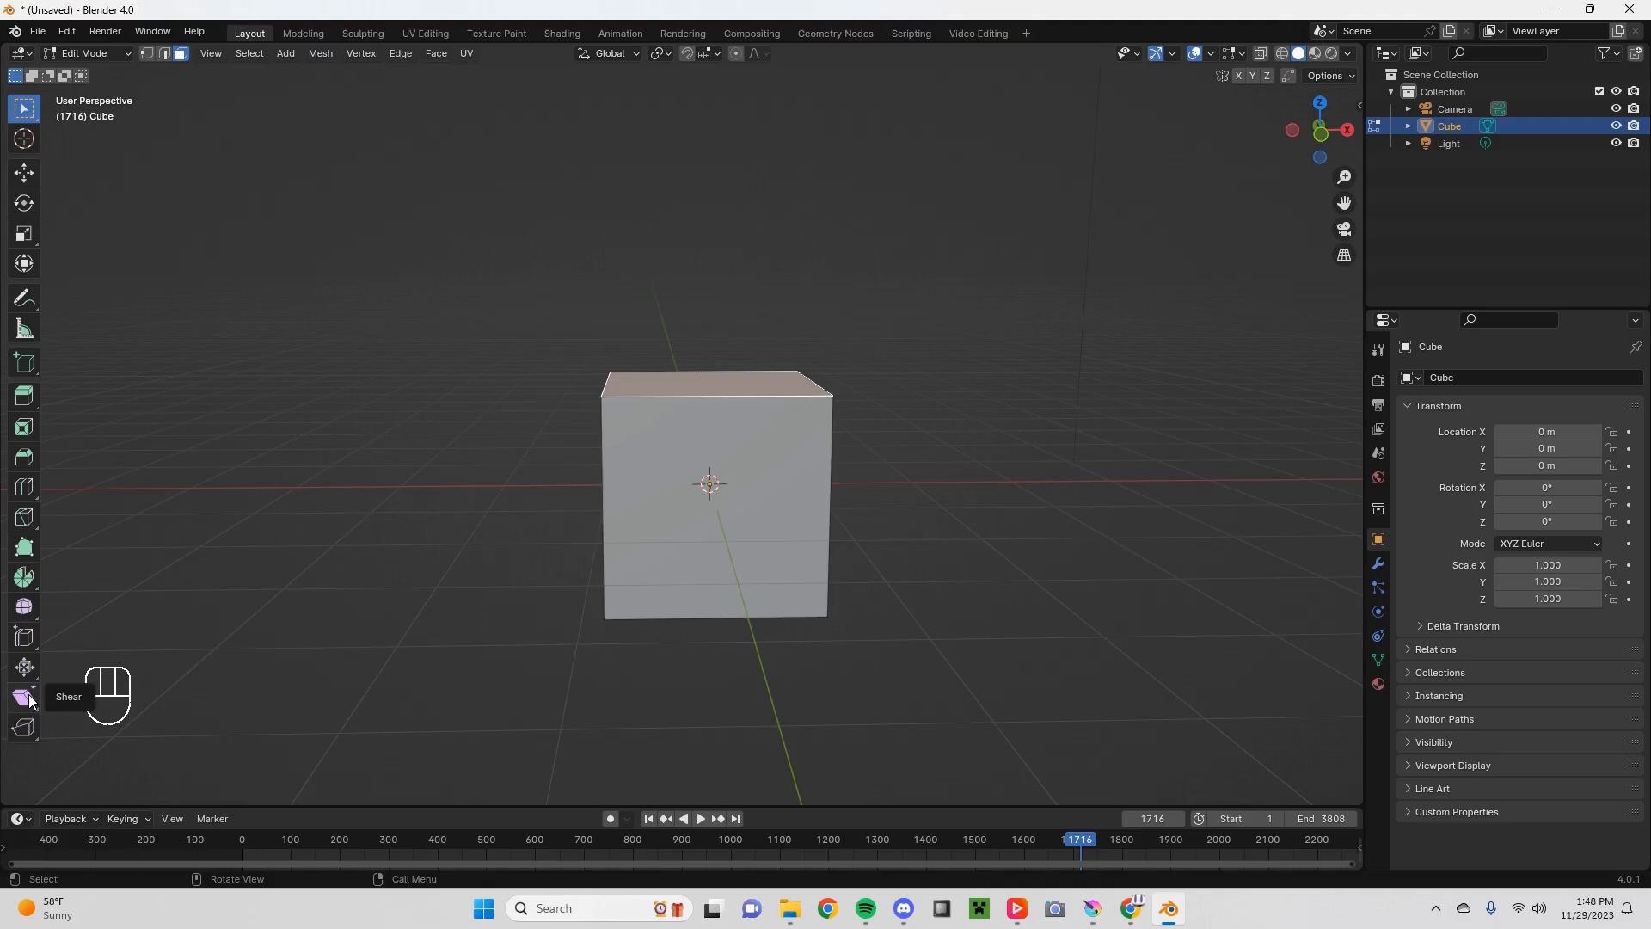
click(24, 697)
drag(693, 320, 678, 660)
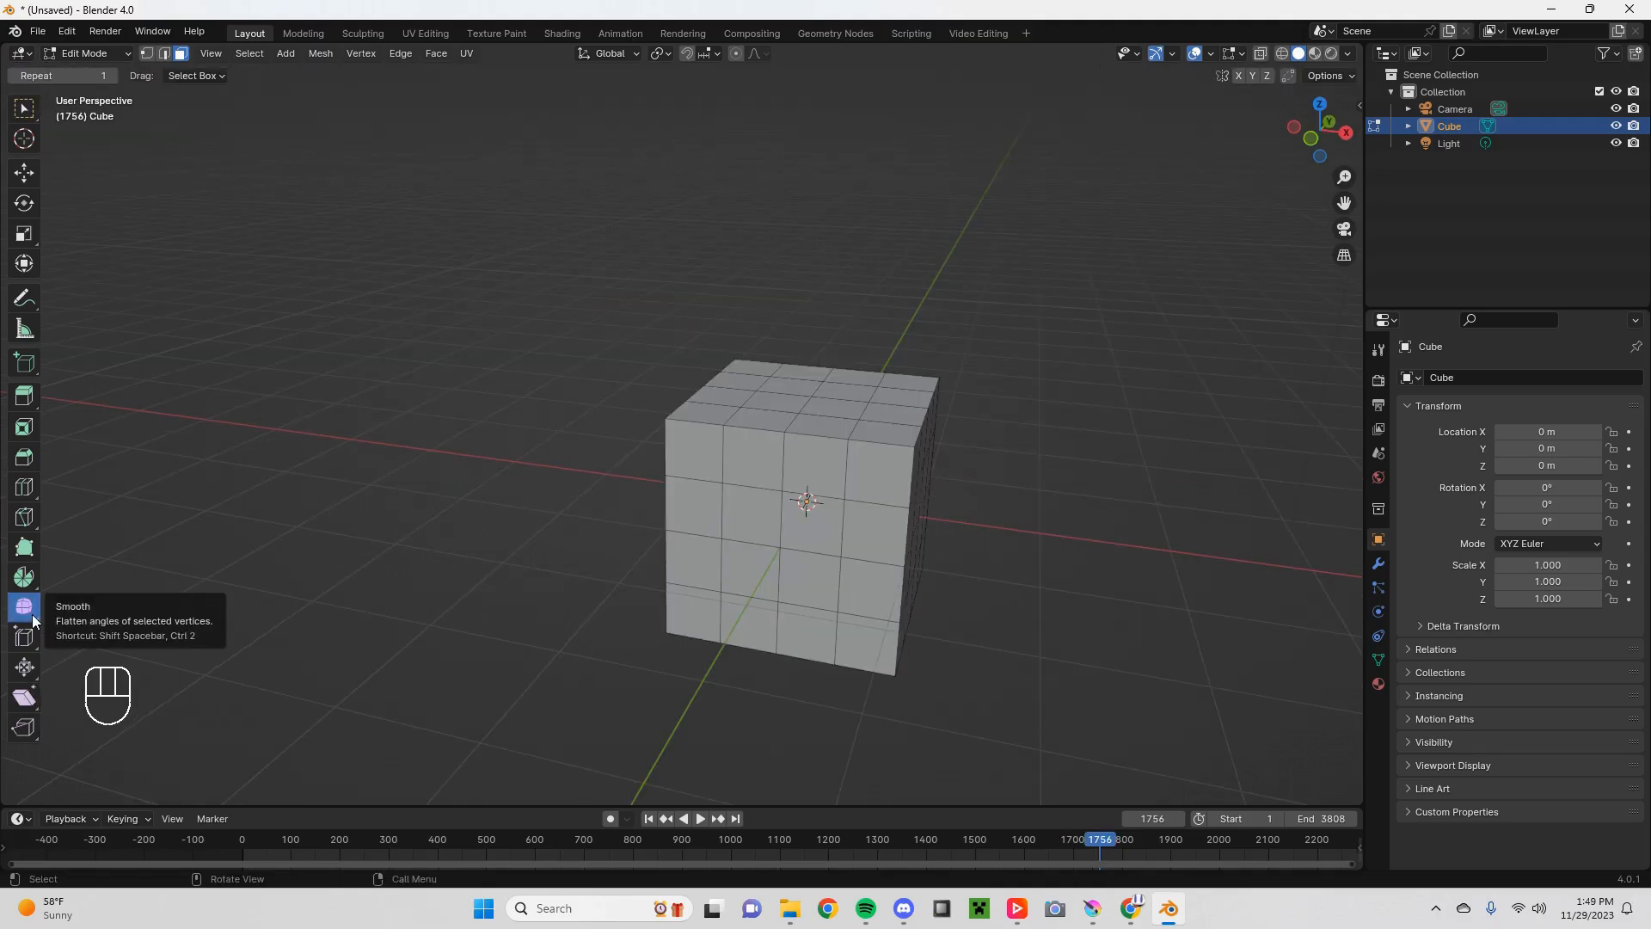
Step: Select all geometry of the subdivided cube and round its edges with the Smooth tool
key(a)
drag(811, 416, 1373, 475)
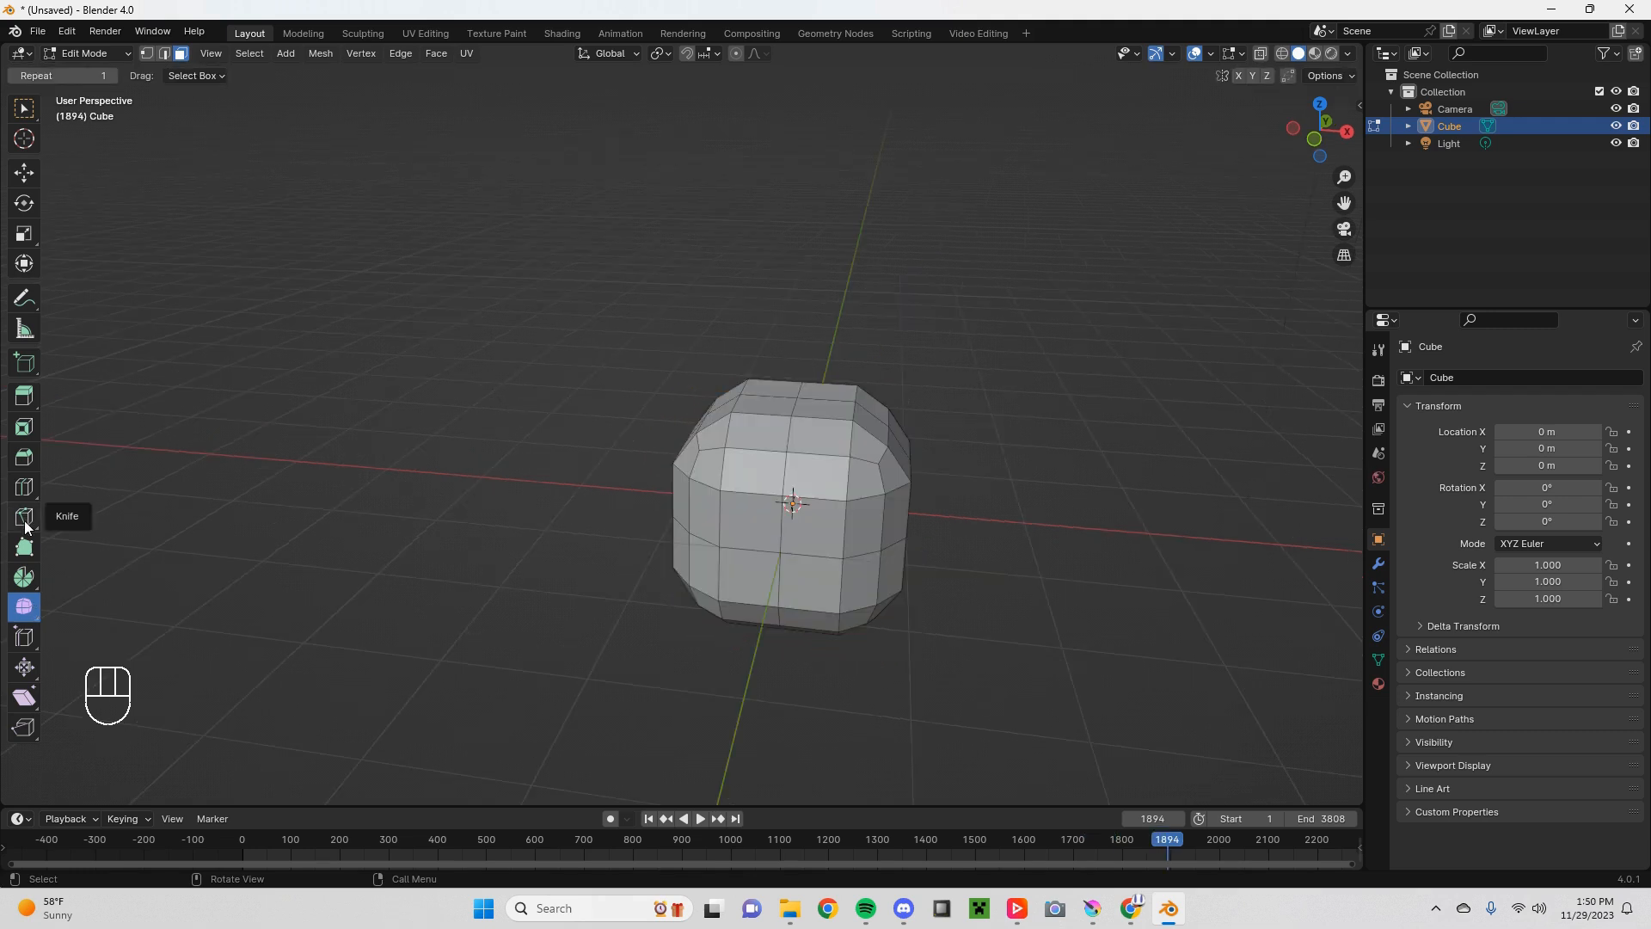
Step: Cut irregular connected lines across the front, top and side of the smoothed cube with the Knife tool
click(25, 522)
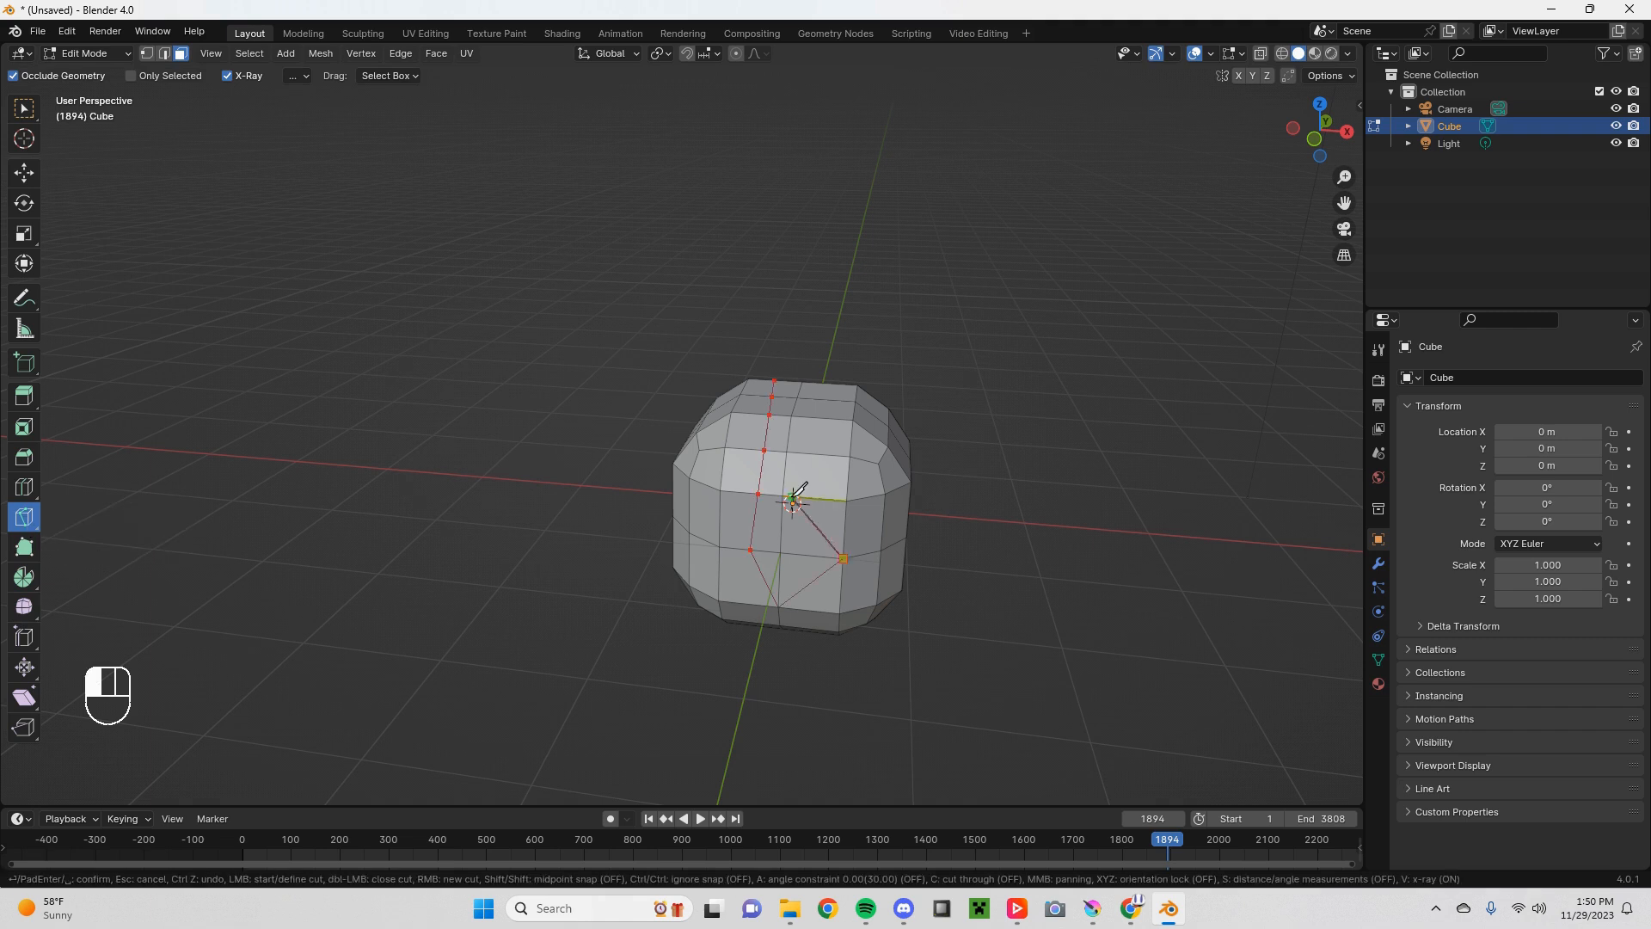
click(792, 496)
click(847, 484)
click(813, 427)
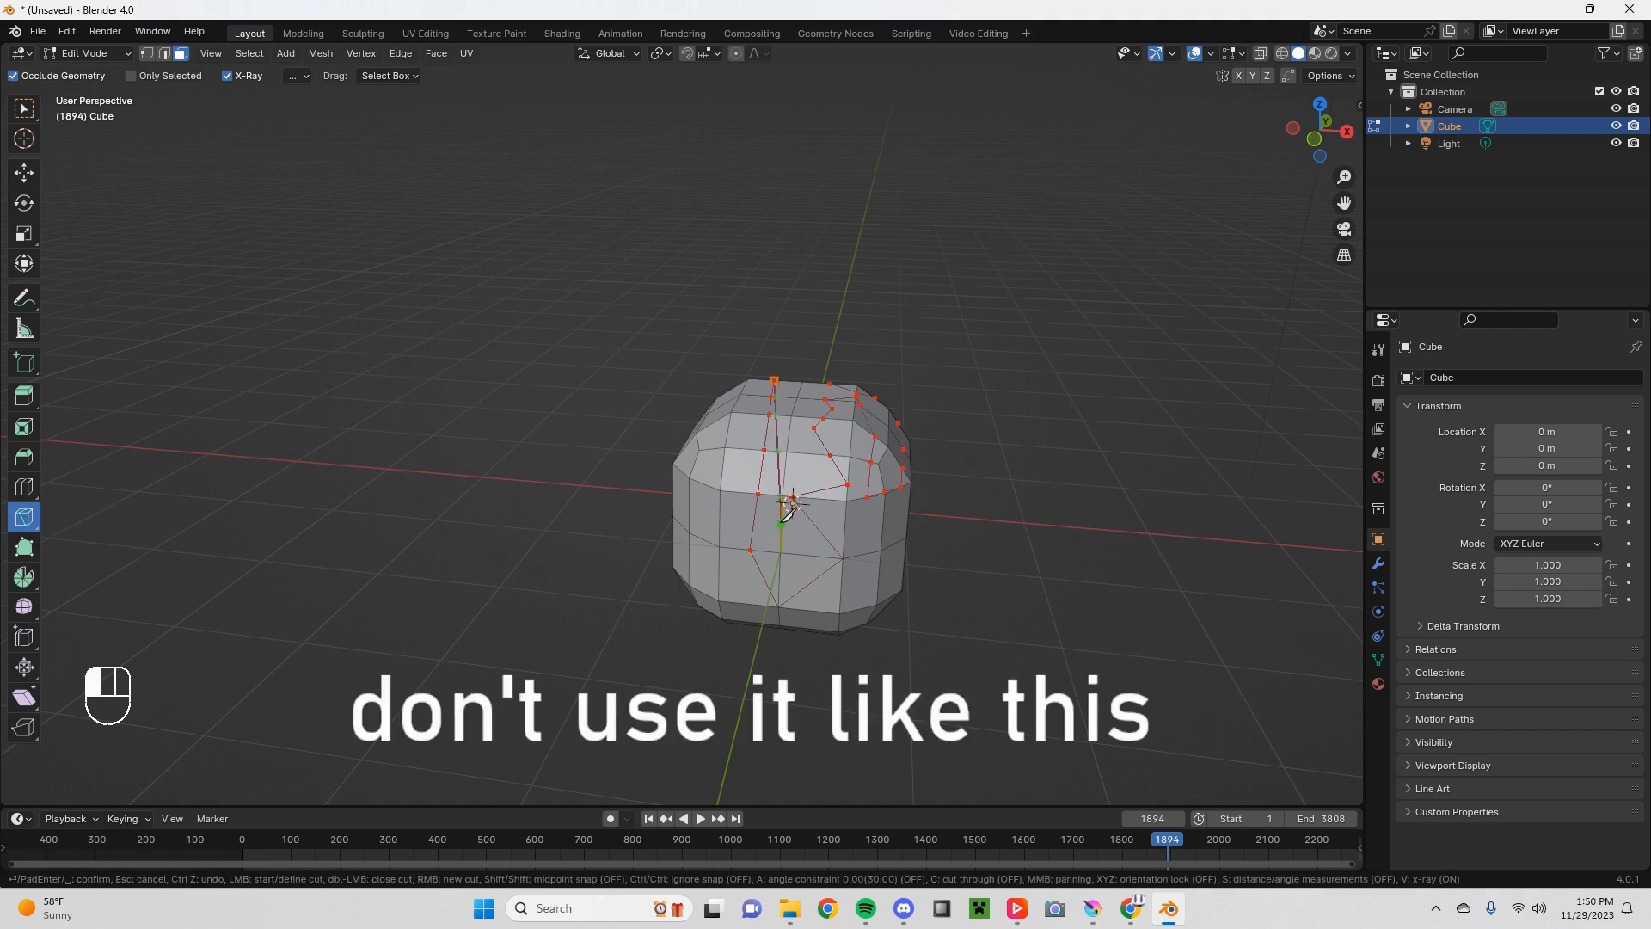
key(Return)
middle_drag(925, 424, 776, 489)
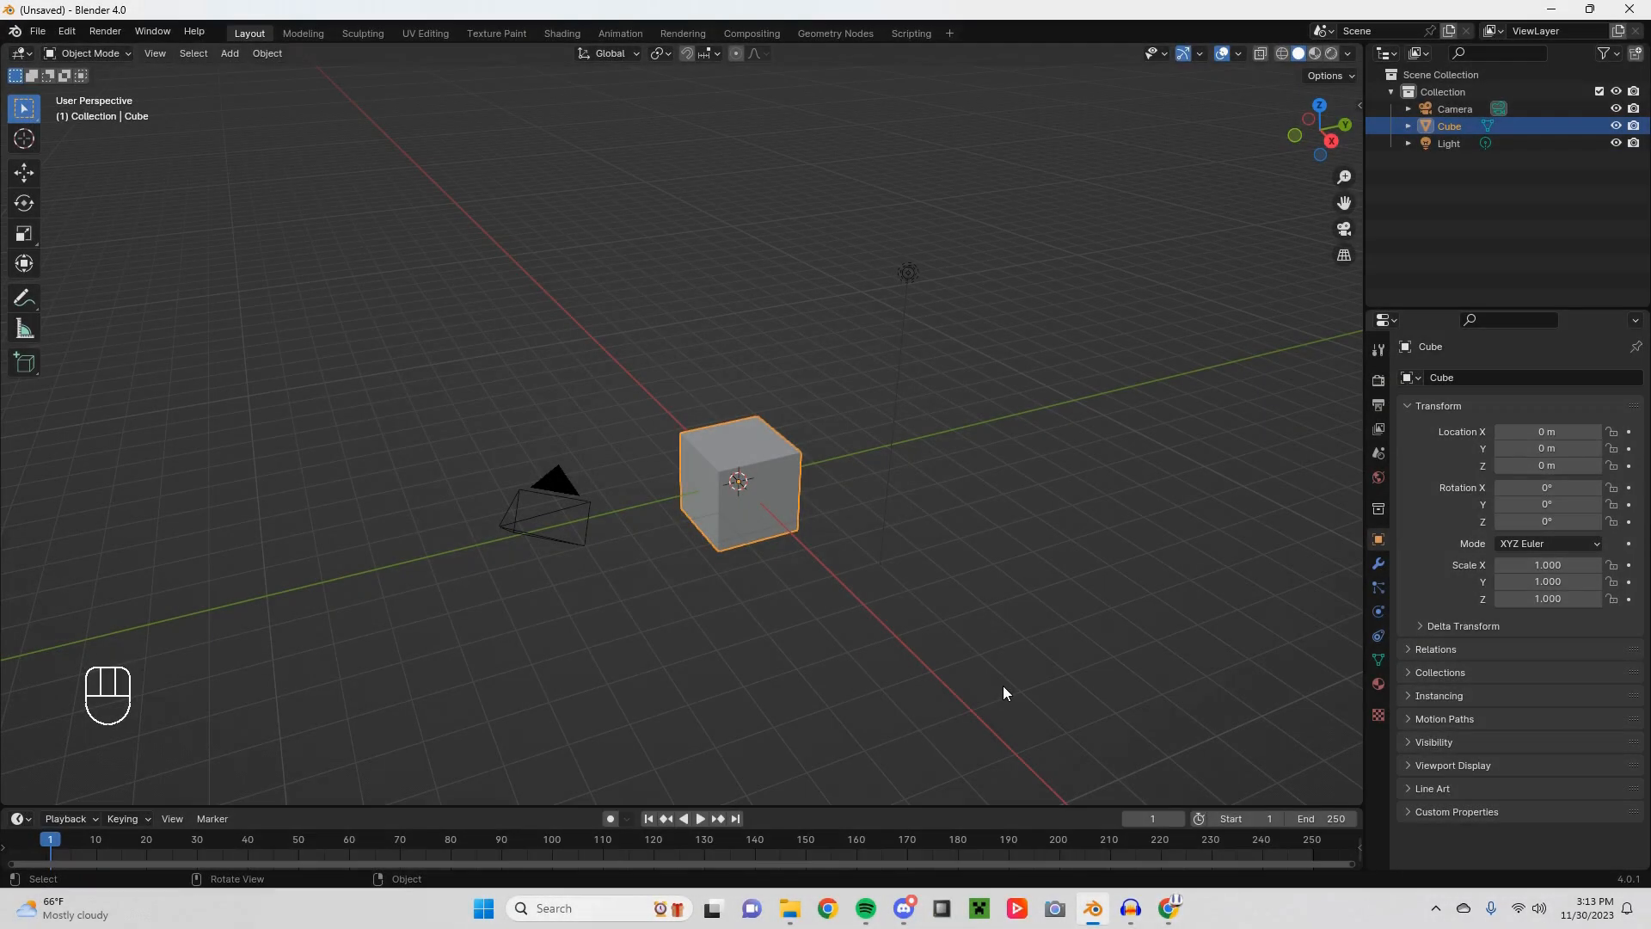
Step: Select every object in the default scene (camera, cube and light) and delete them
scroll(966, 511, up, 2)
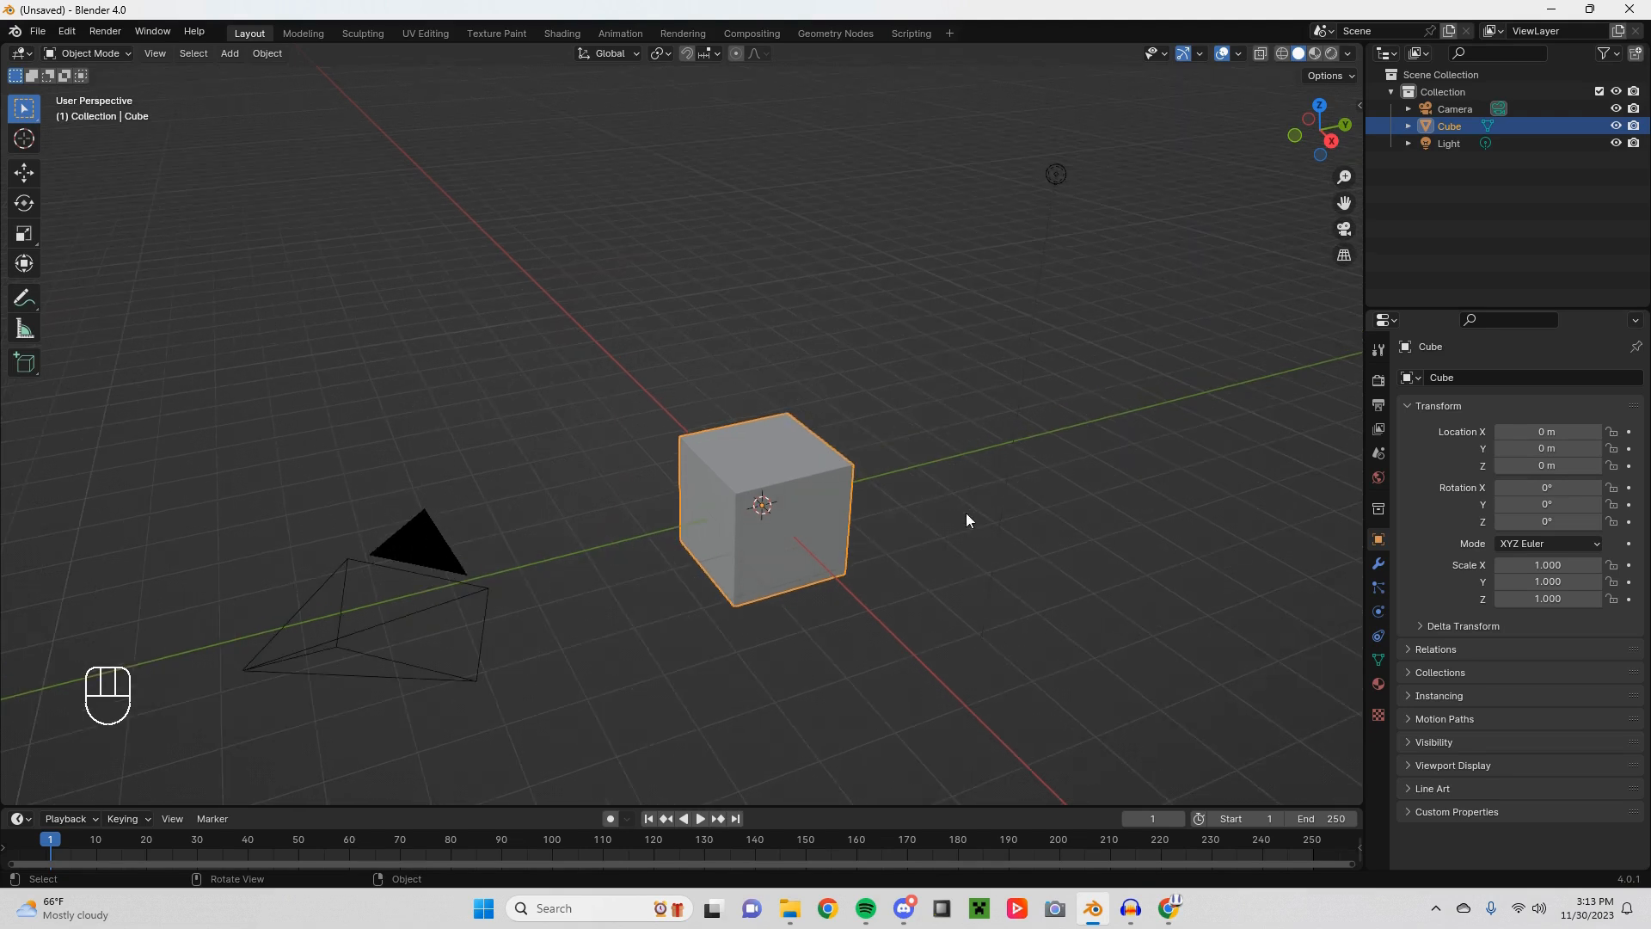
scroll(966, 518, down, 1)
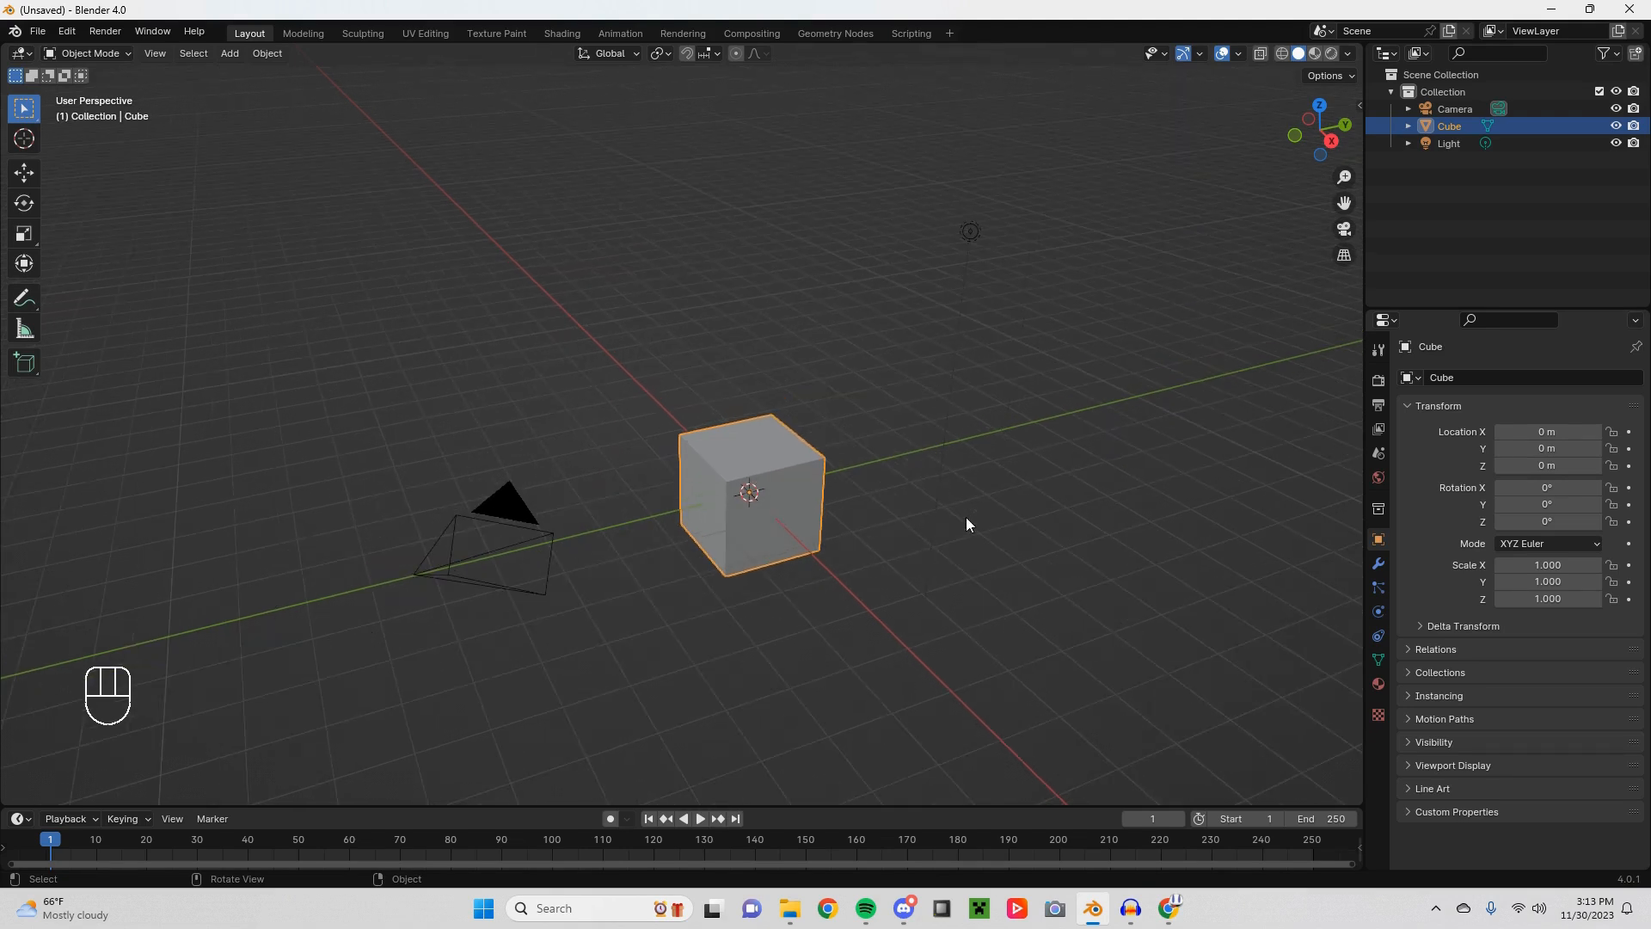
shift+middle_drag(994, 502, 953, 519)
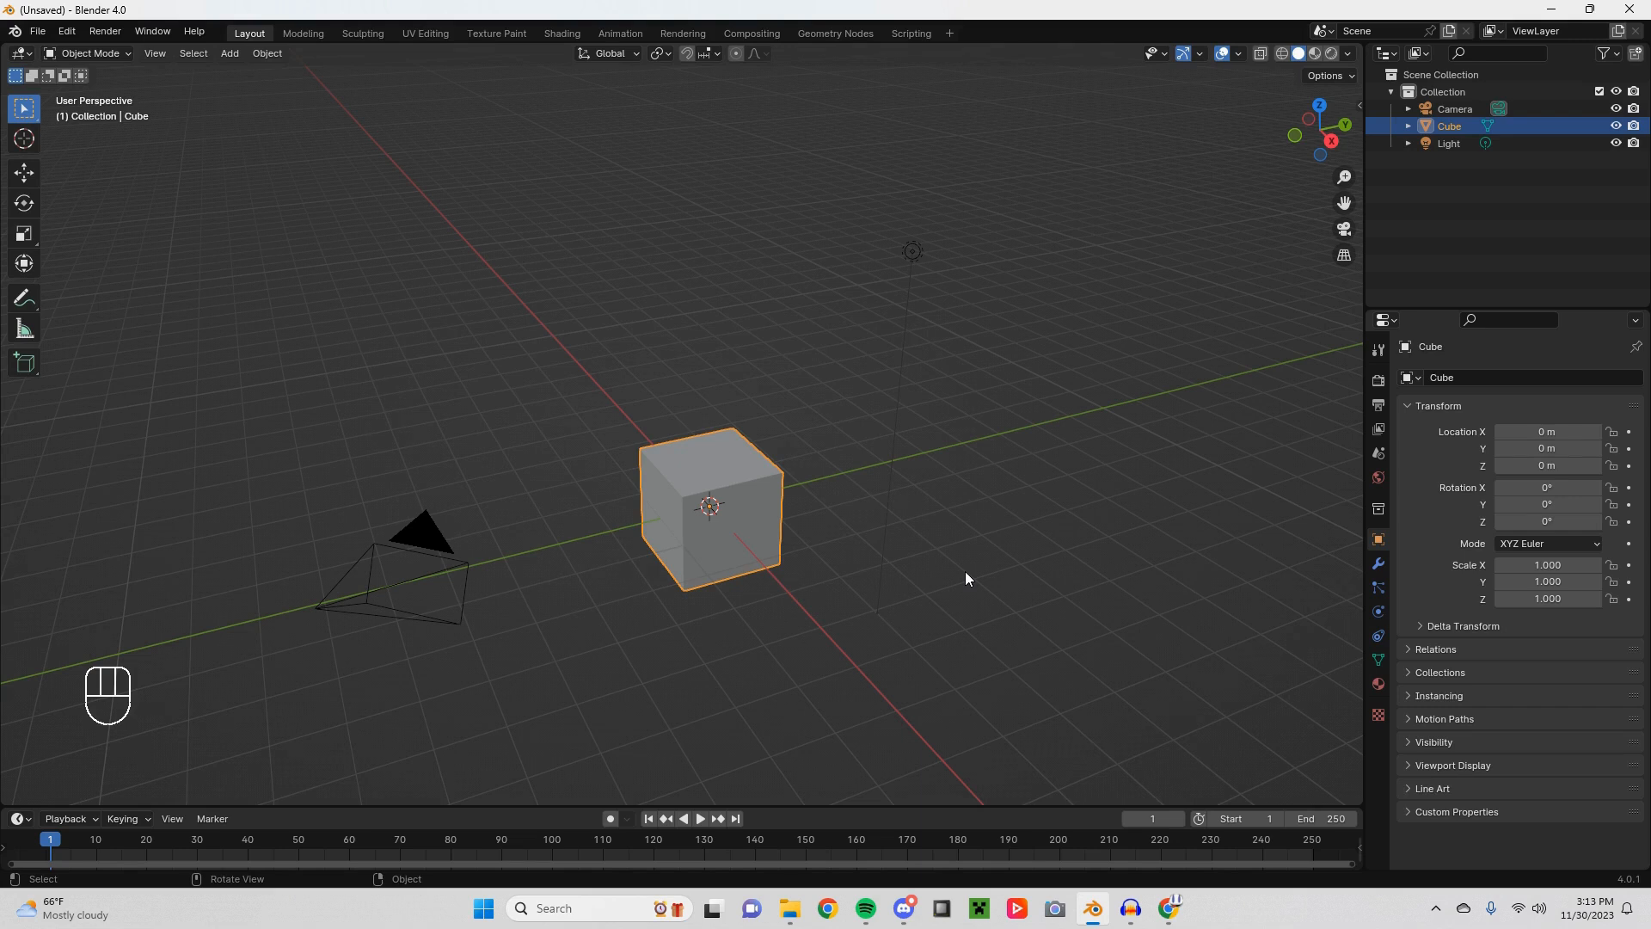
middle_drag(965, 571, 829, 638)
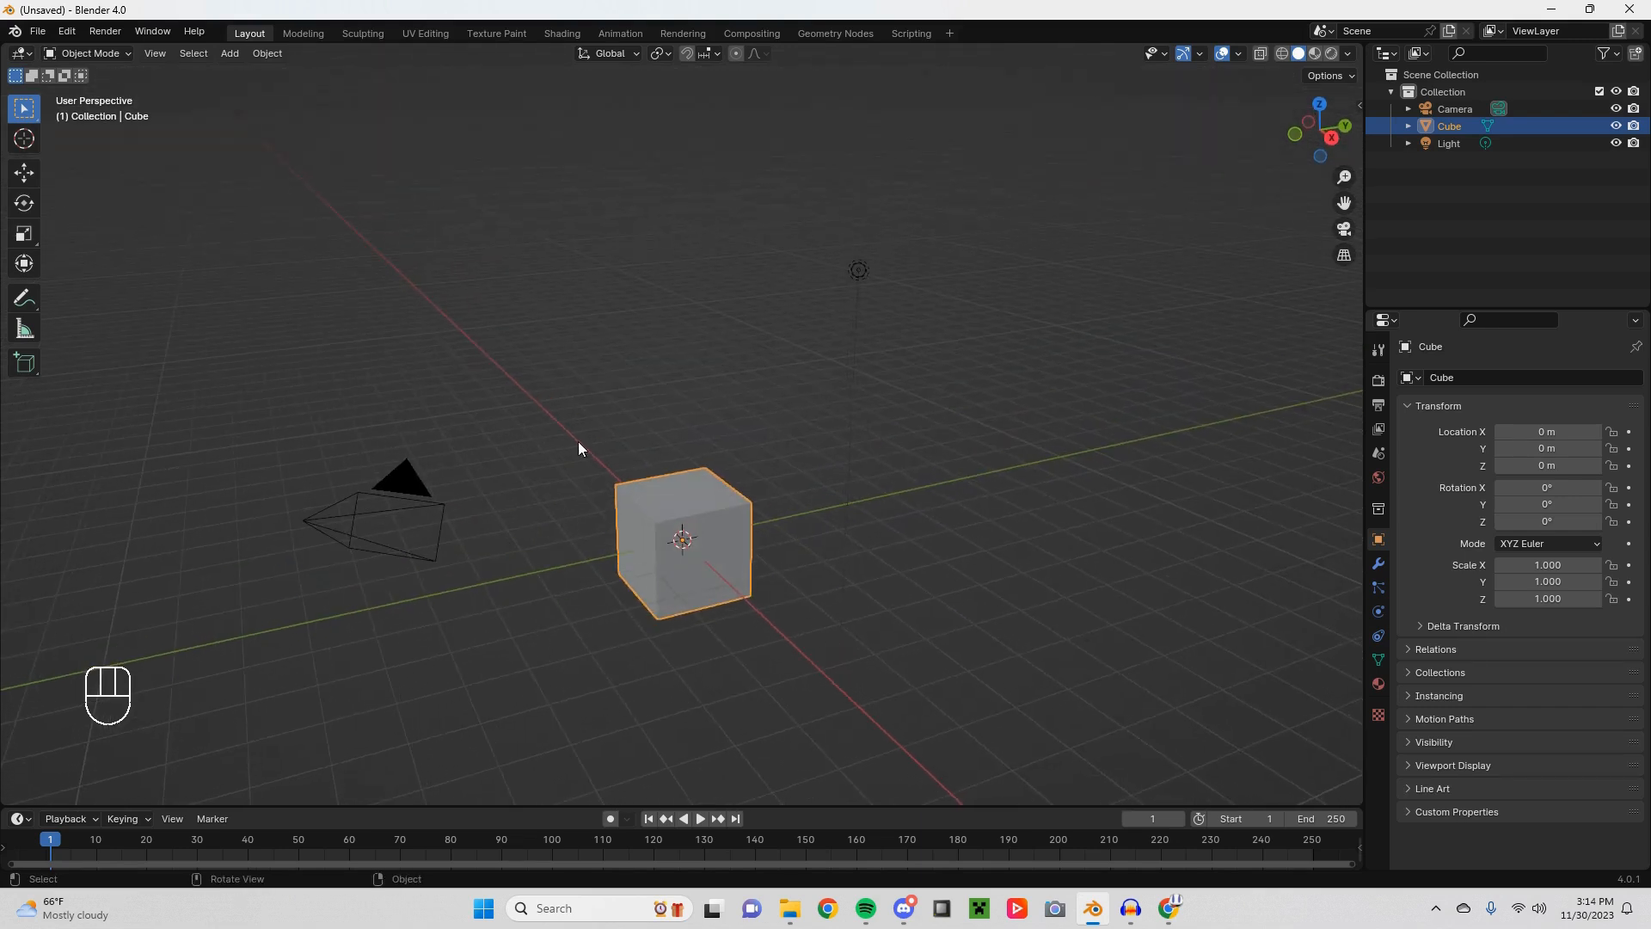
key(a)
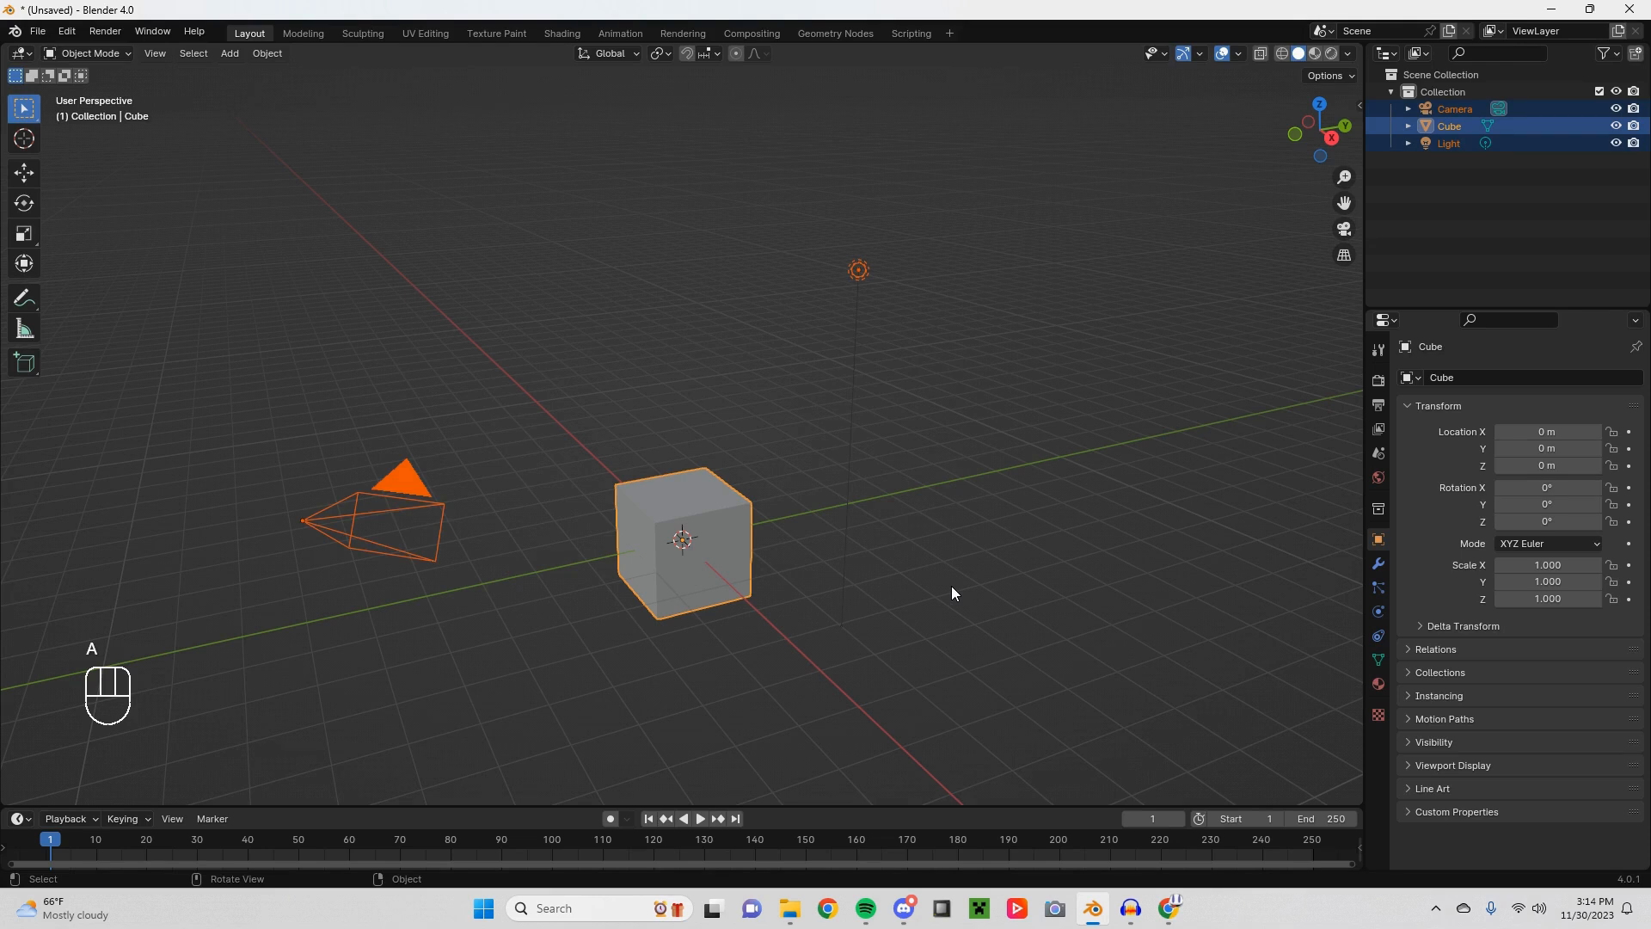
key(x)
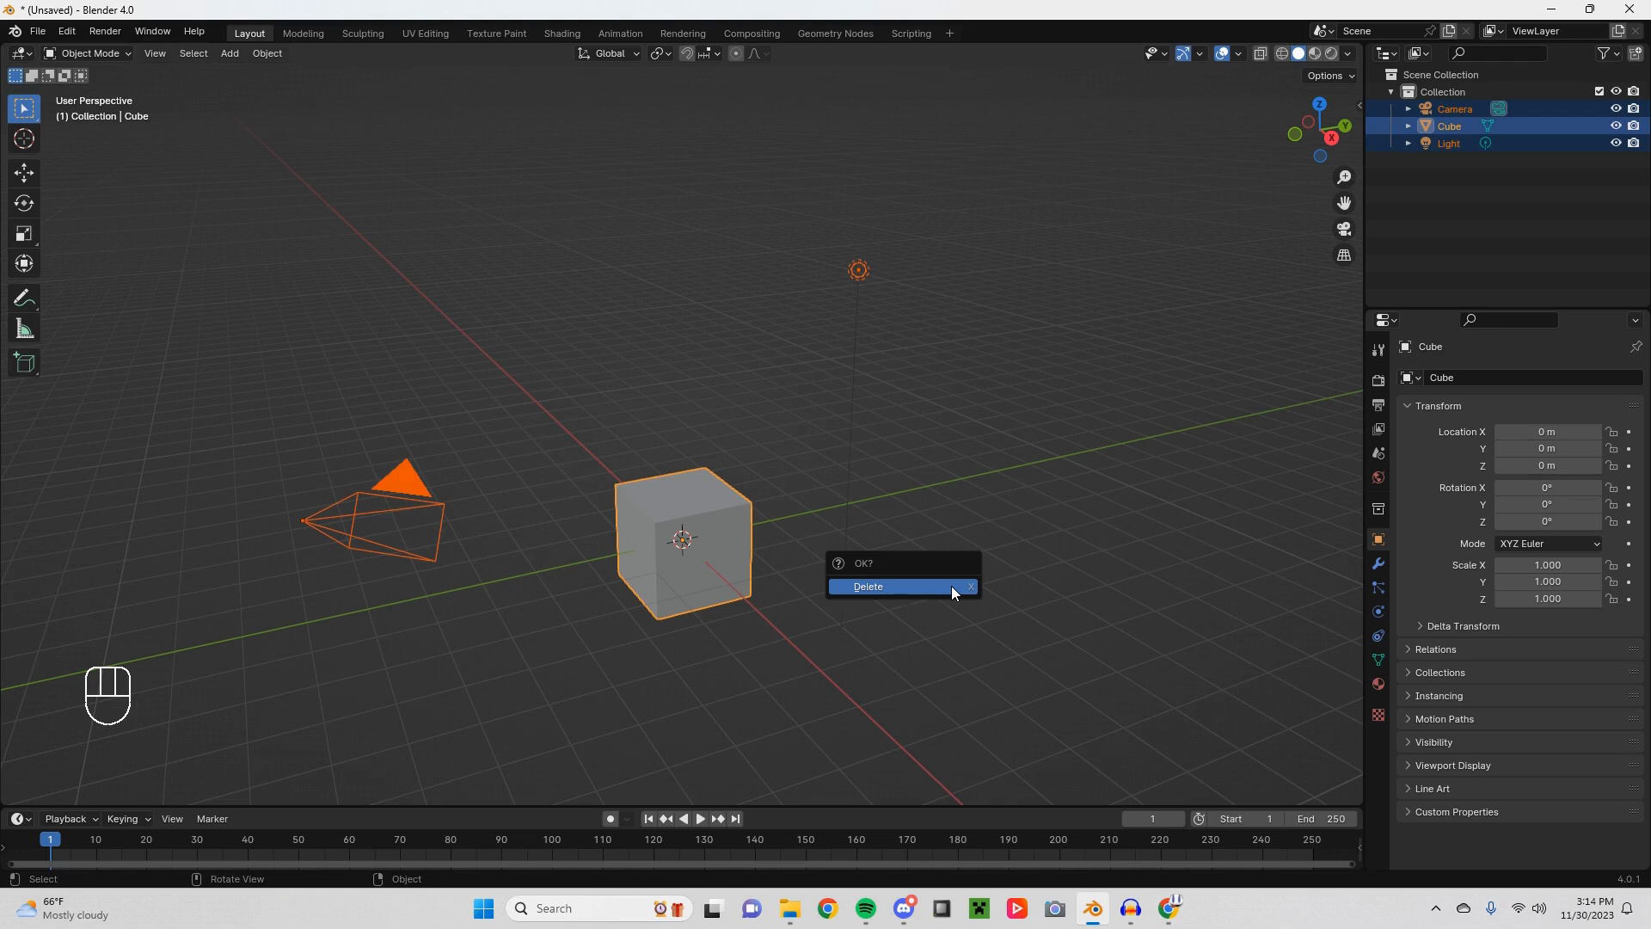
click(951, 586)
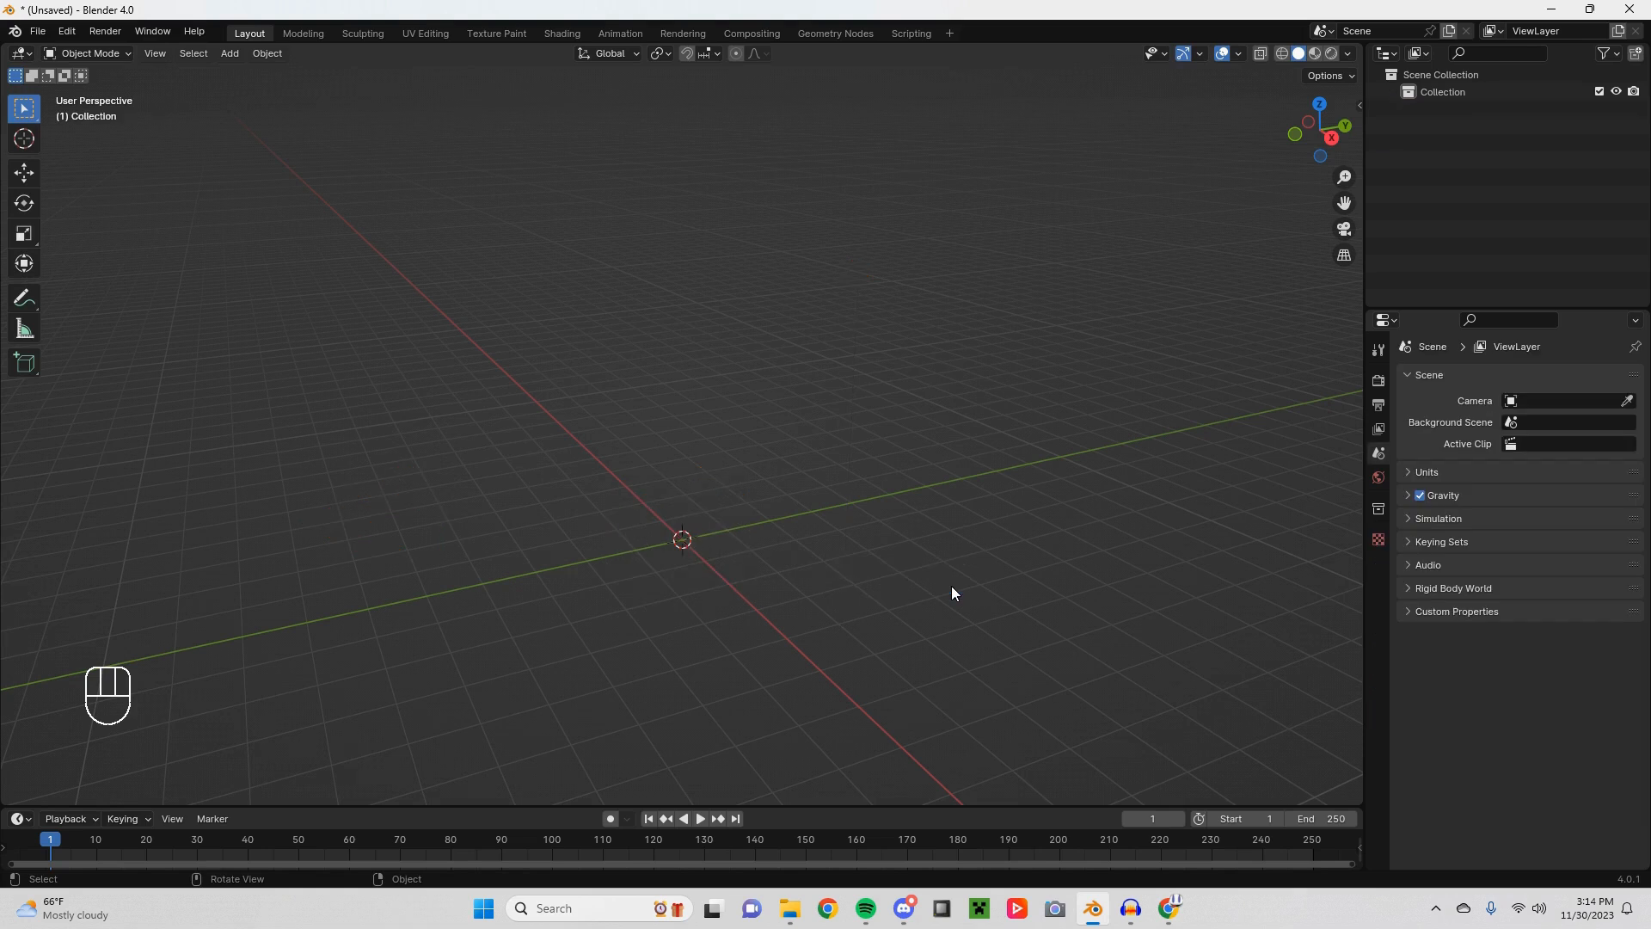
Step: Add a new cube mesh to the empty scene
key(shift+a)
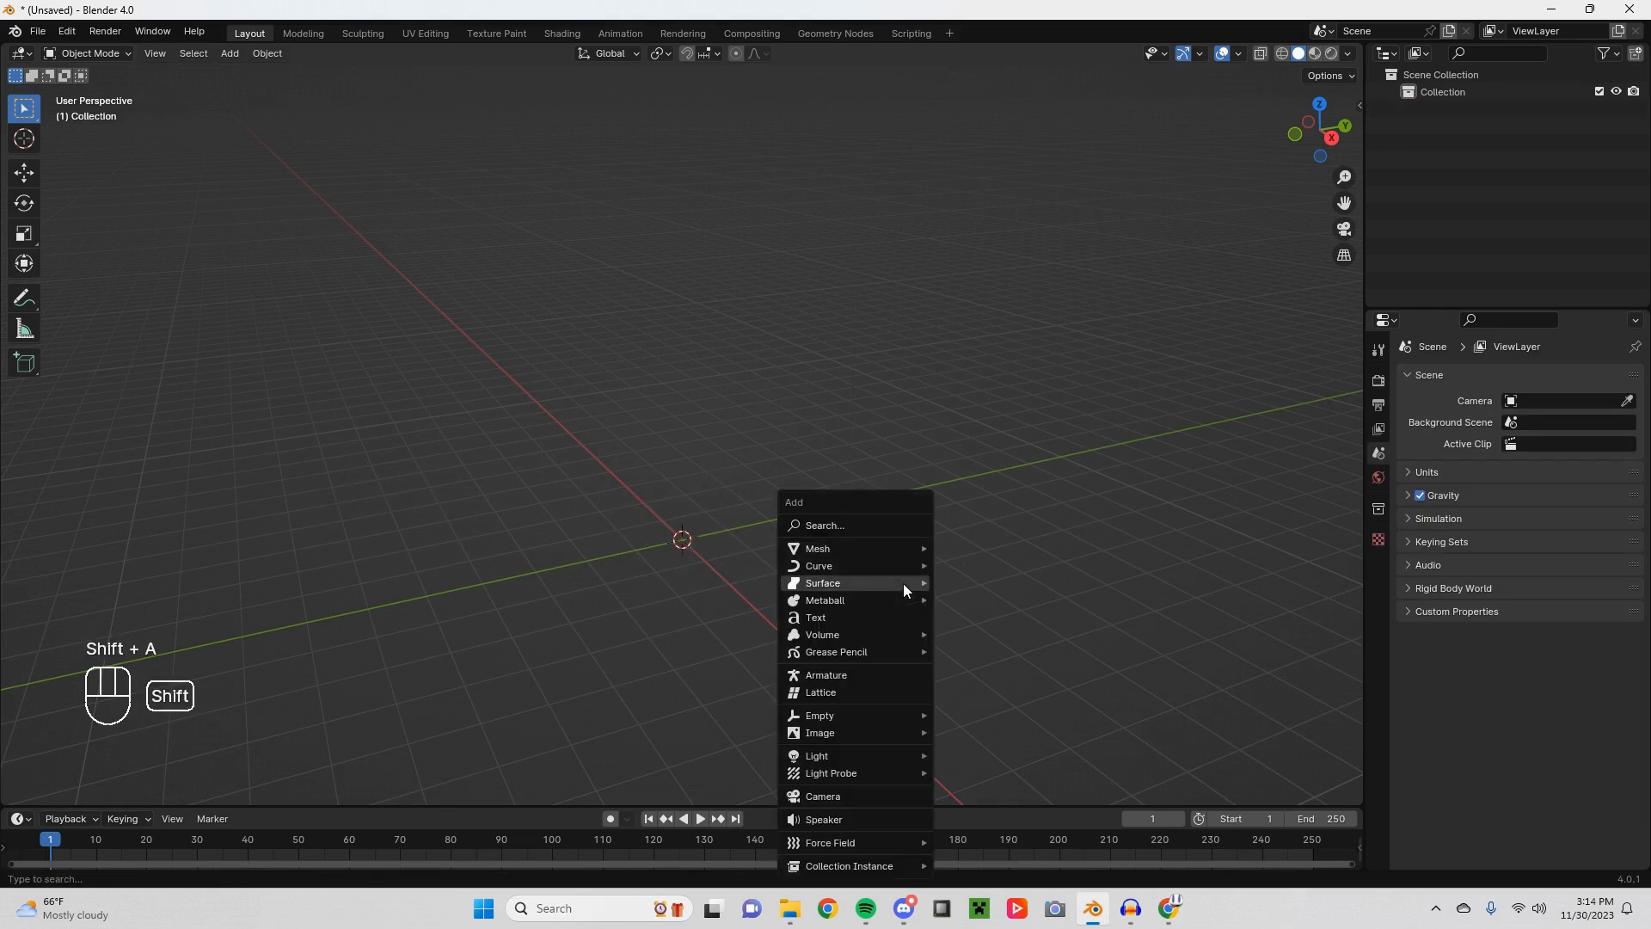
mouse_move(904, 550)
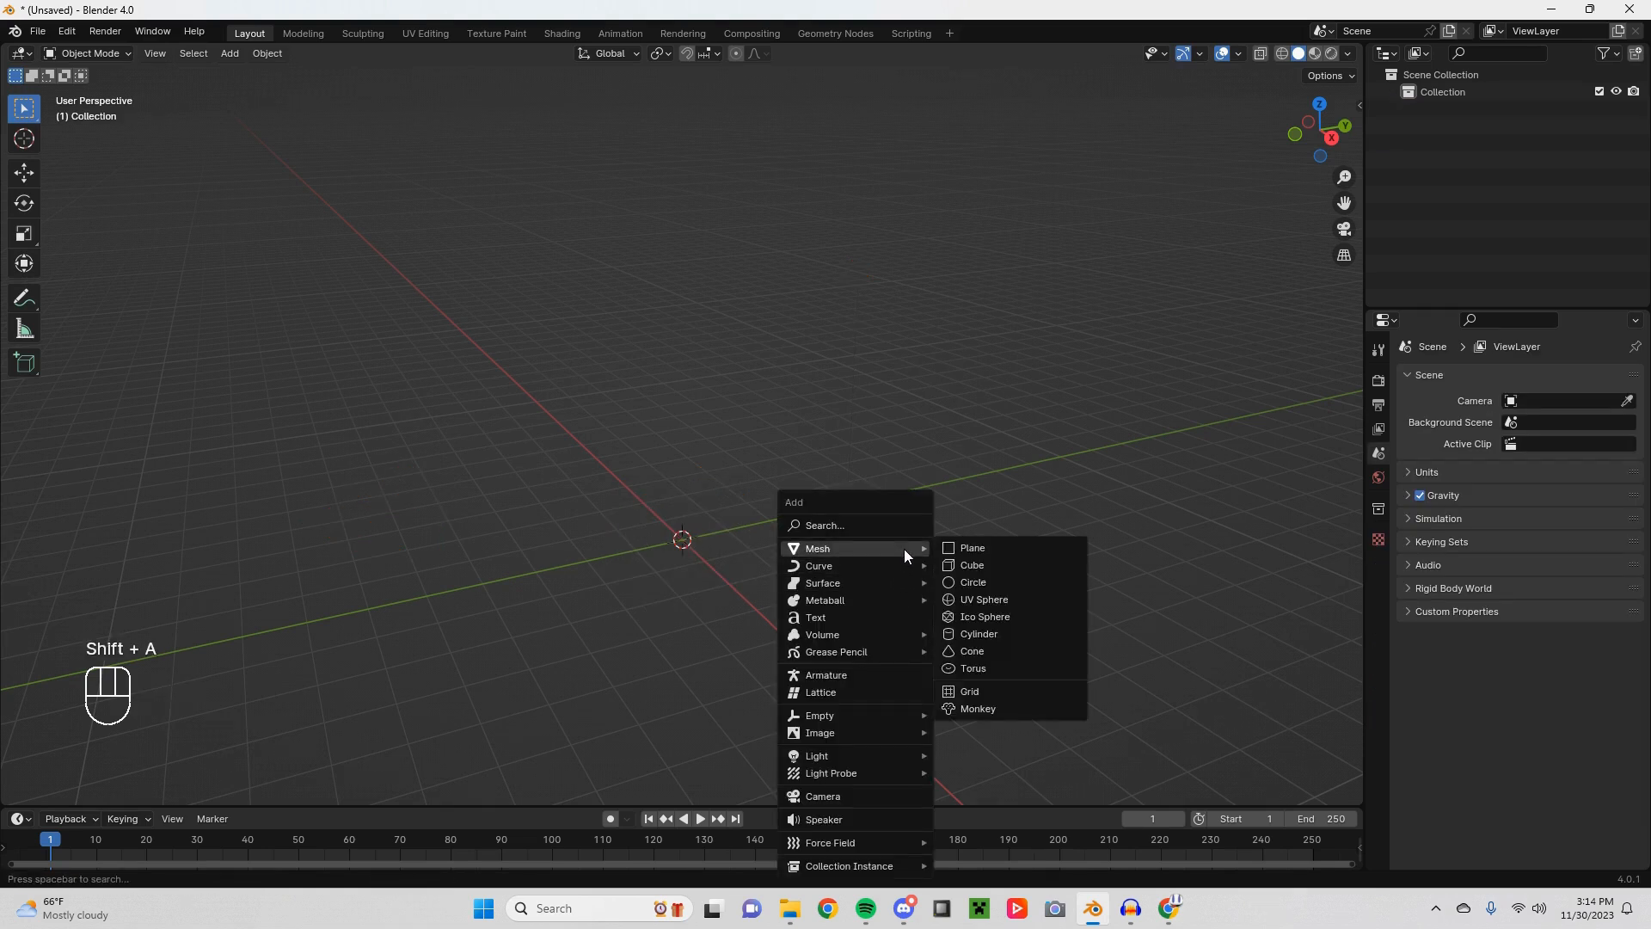
click(998, 569)
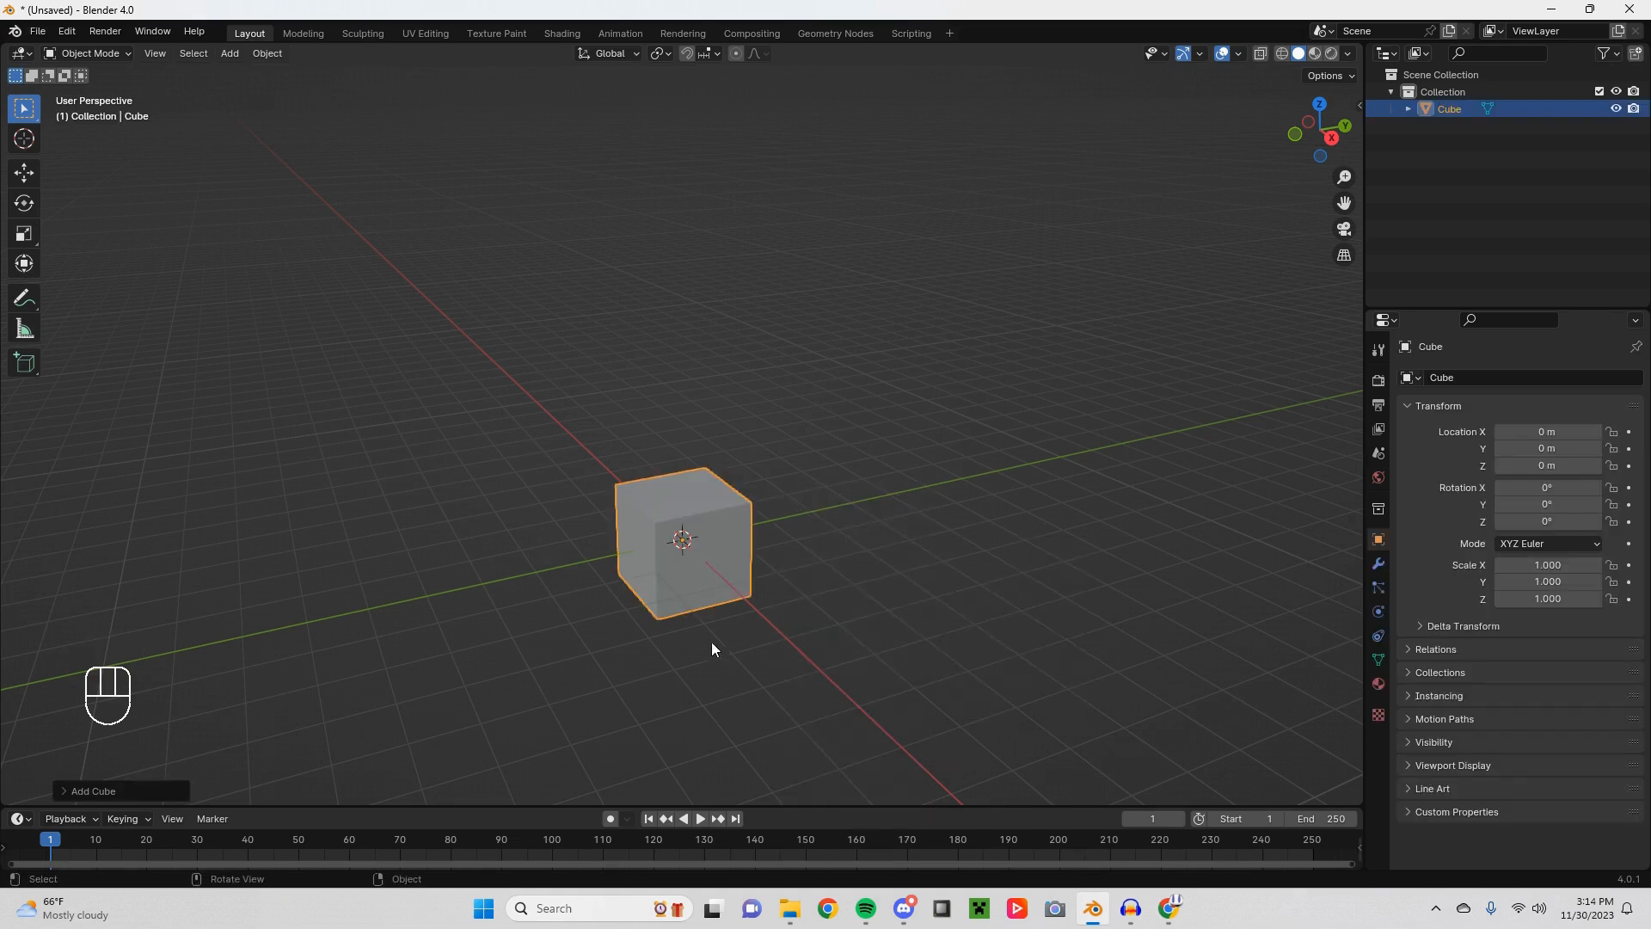
Step: In front orthographic view, raise all the cube's geometry about 1.04 m along Z in Edit Mode with edge selection active
middle_drag(711, 641, 683, 606)
shift+middle_drag(797, 611, 791, 564)
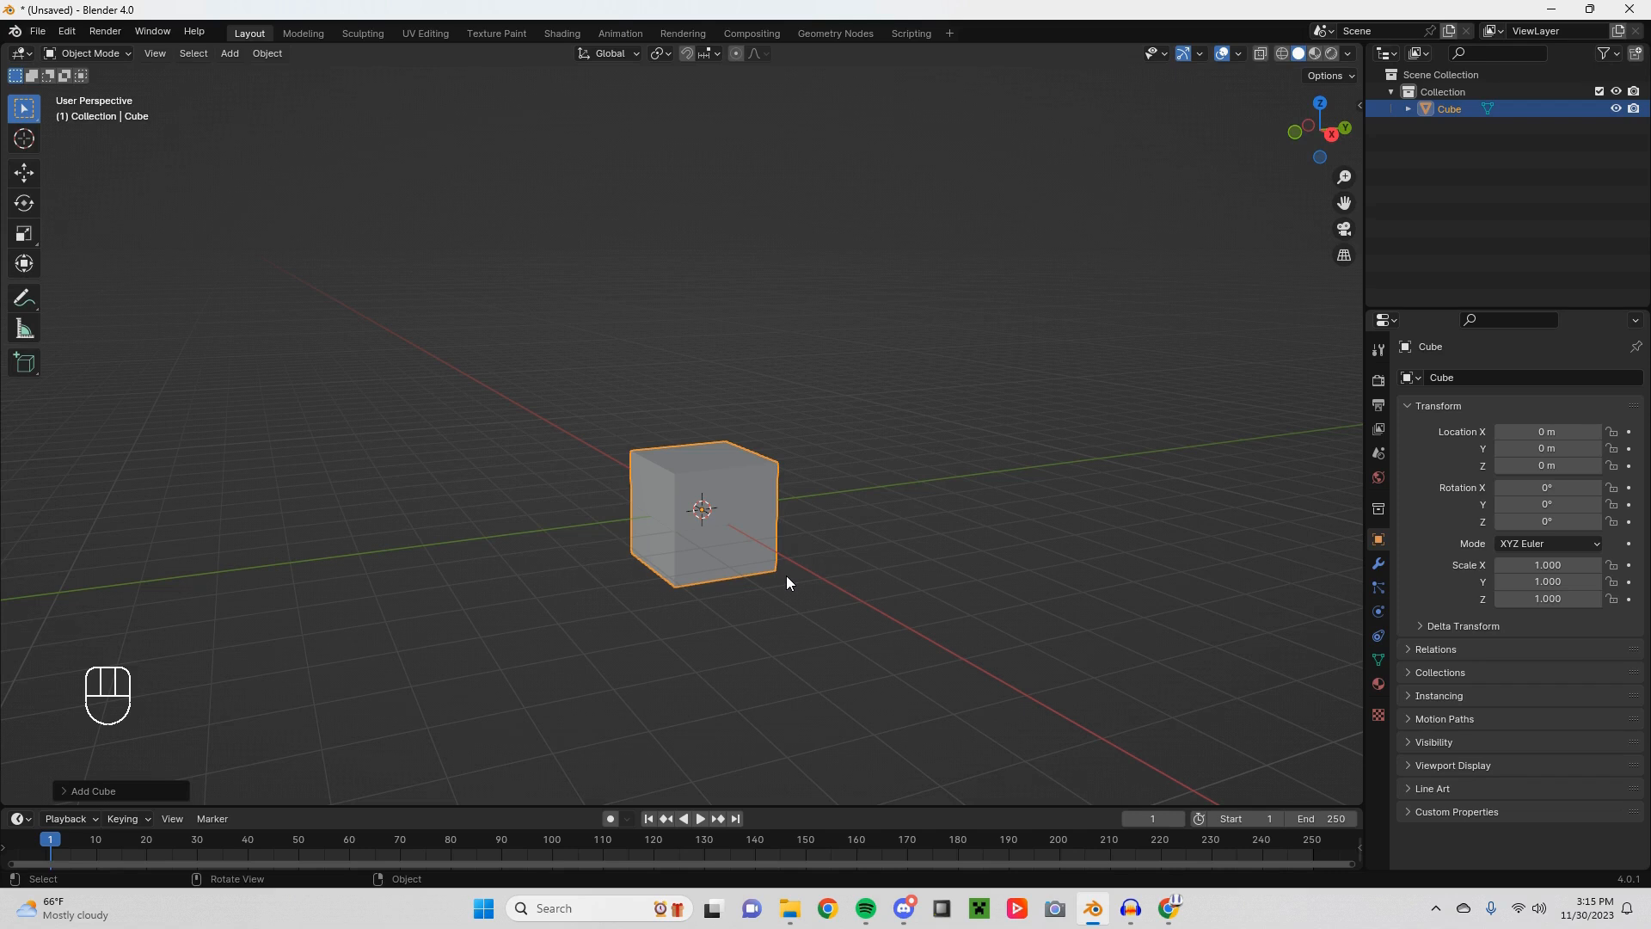
key(KP_1)
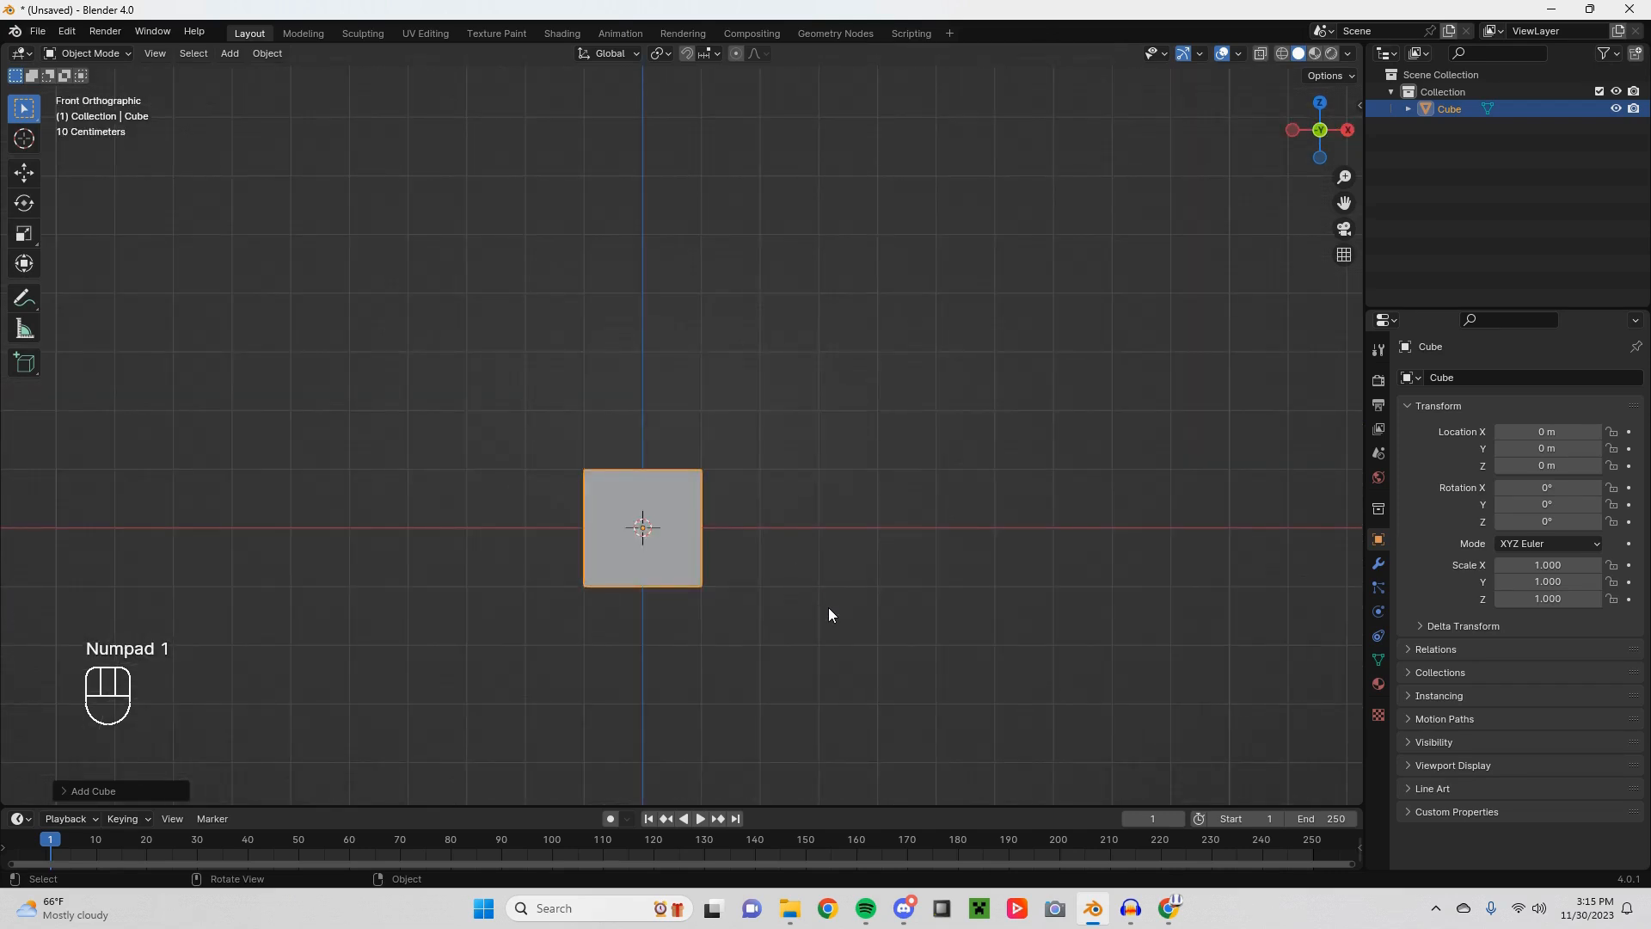
key(Tab)
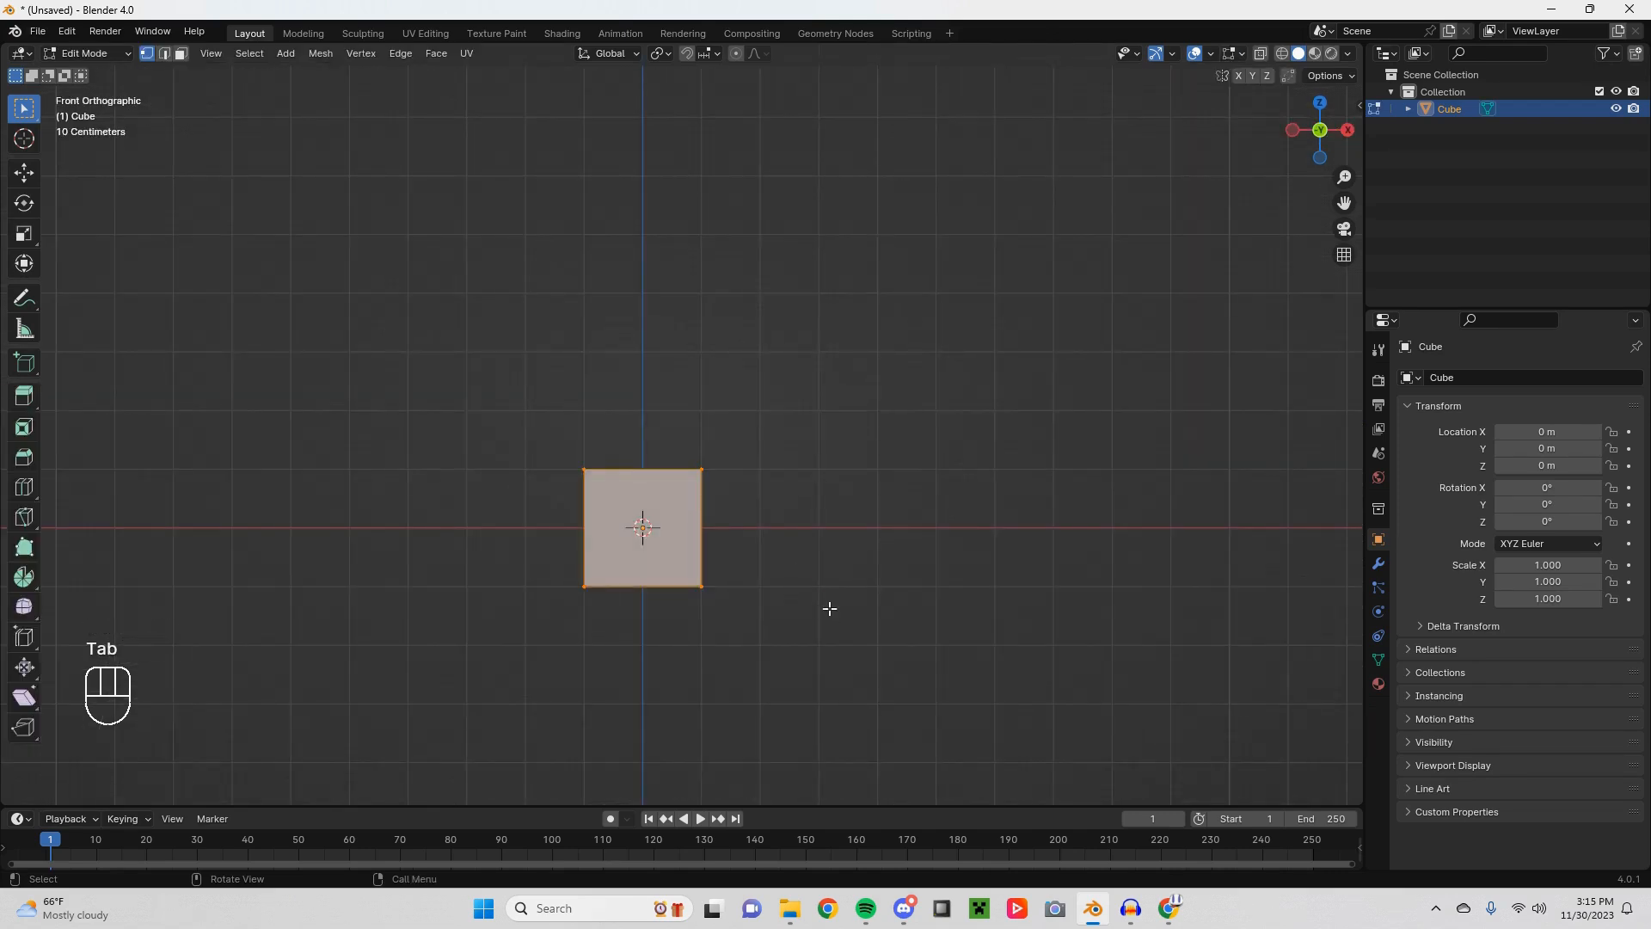
key(2)
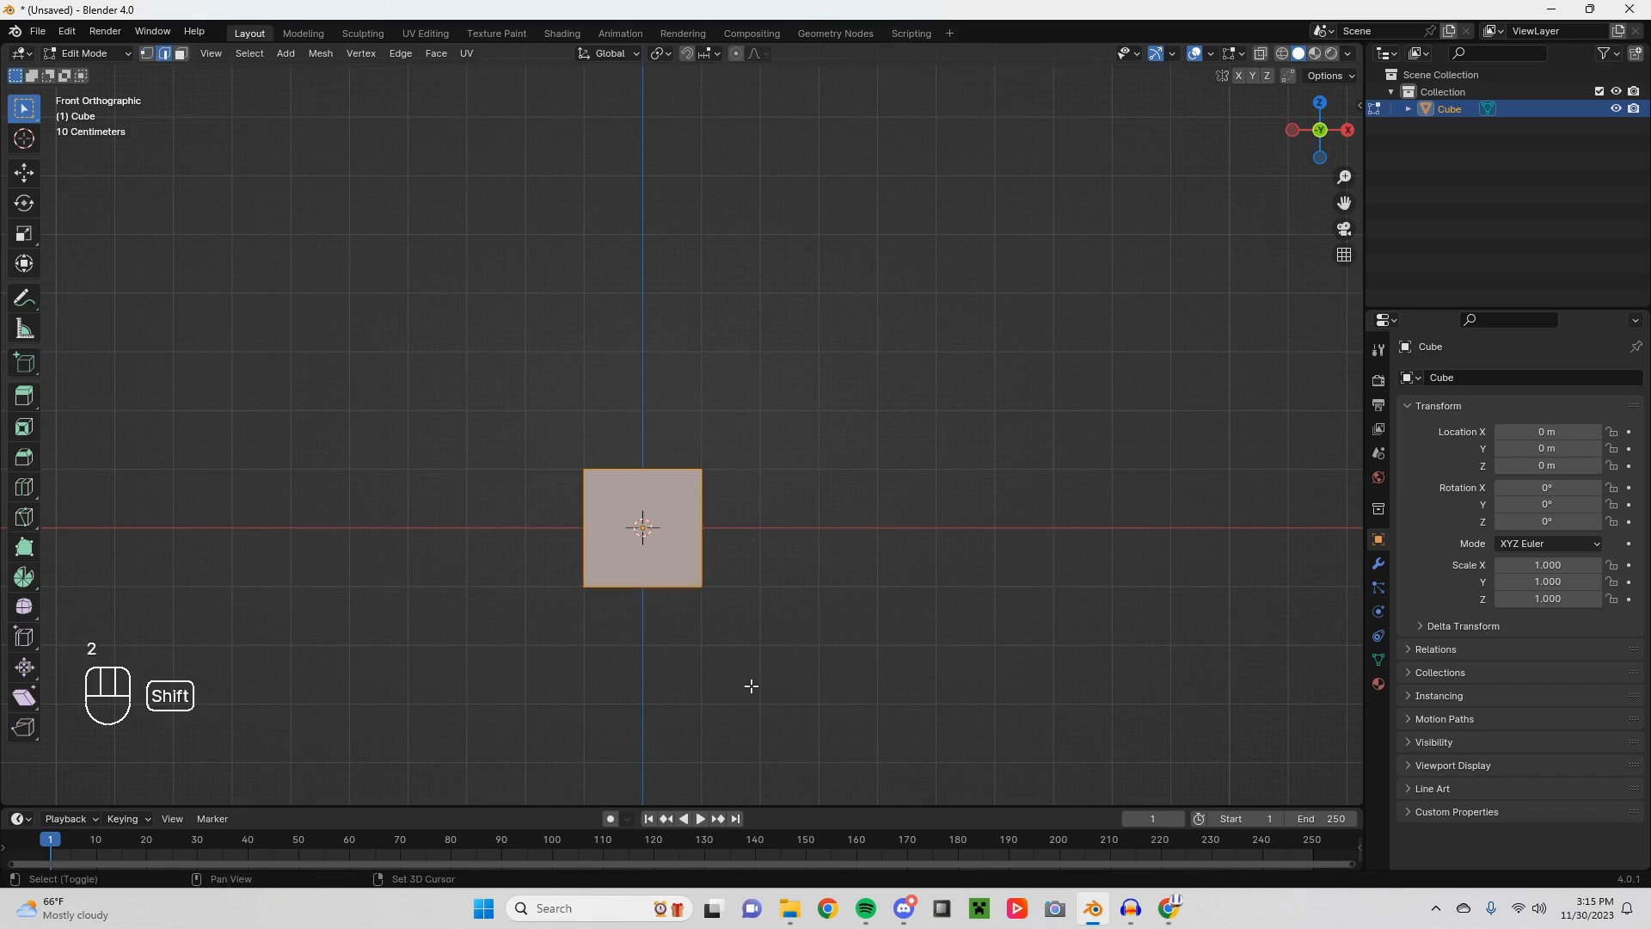
shift+middle_drag(752, 686, 774, 679)
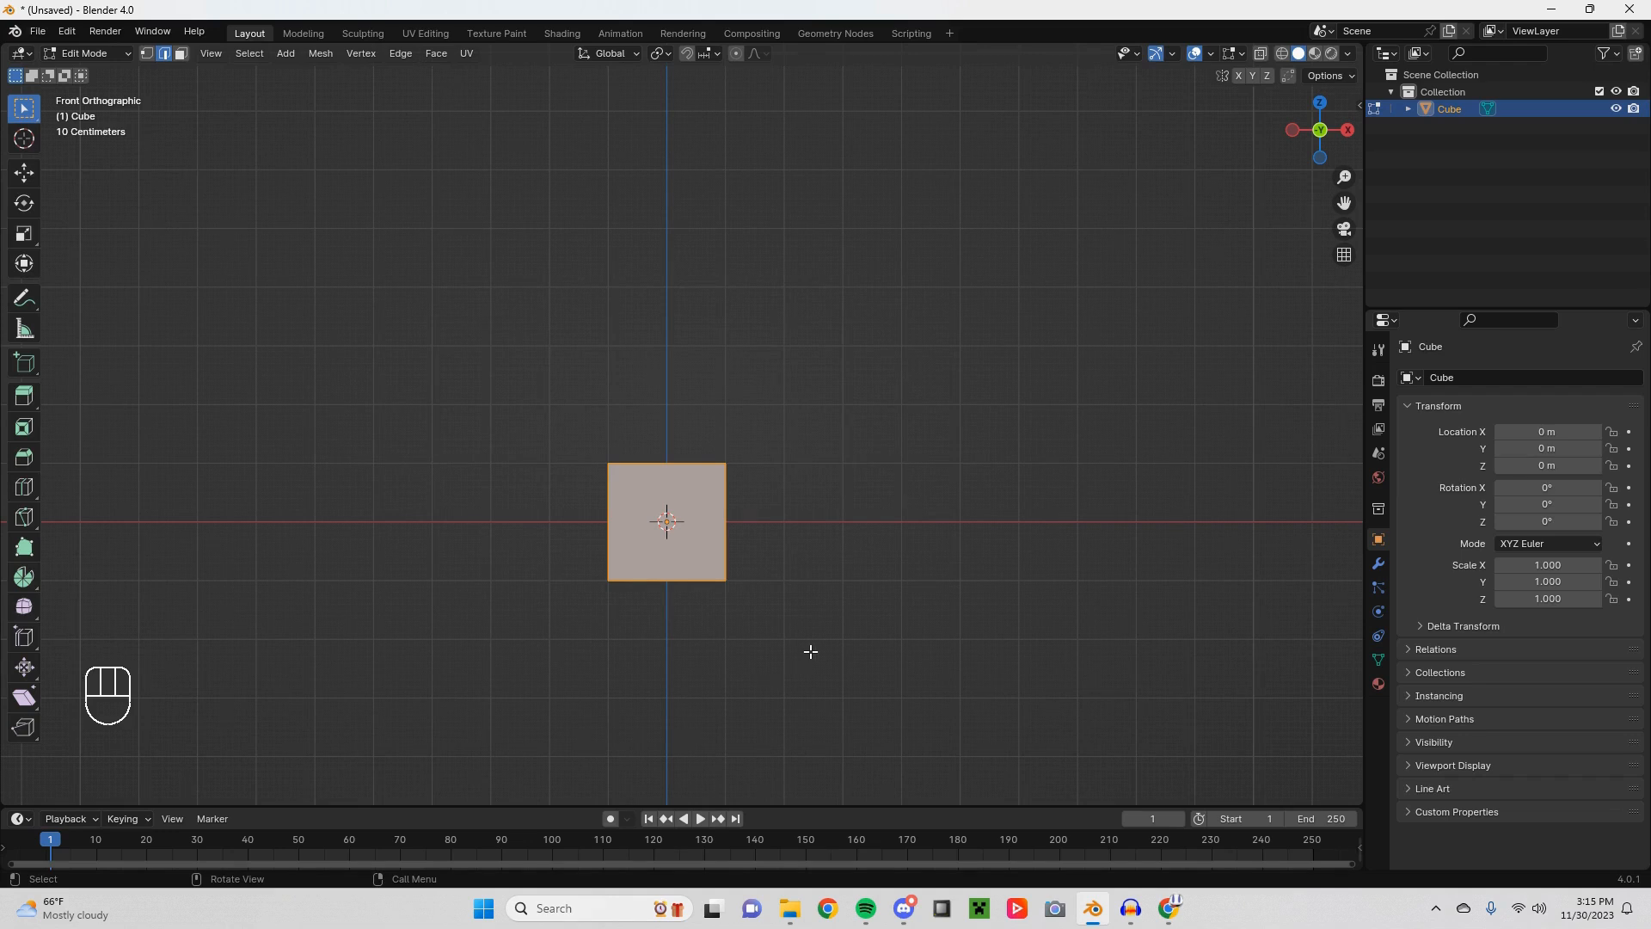
key(g)
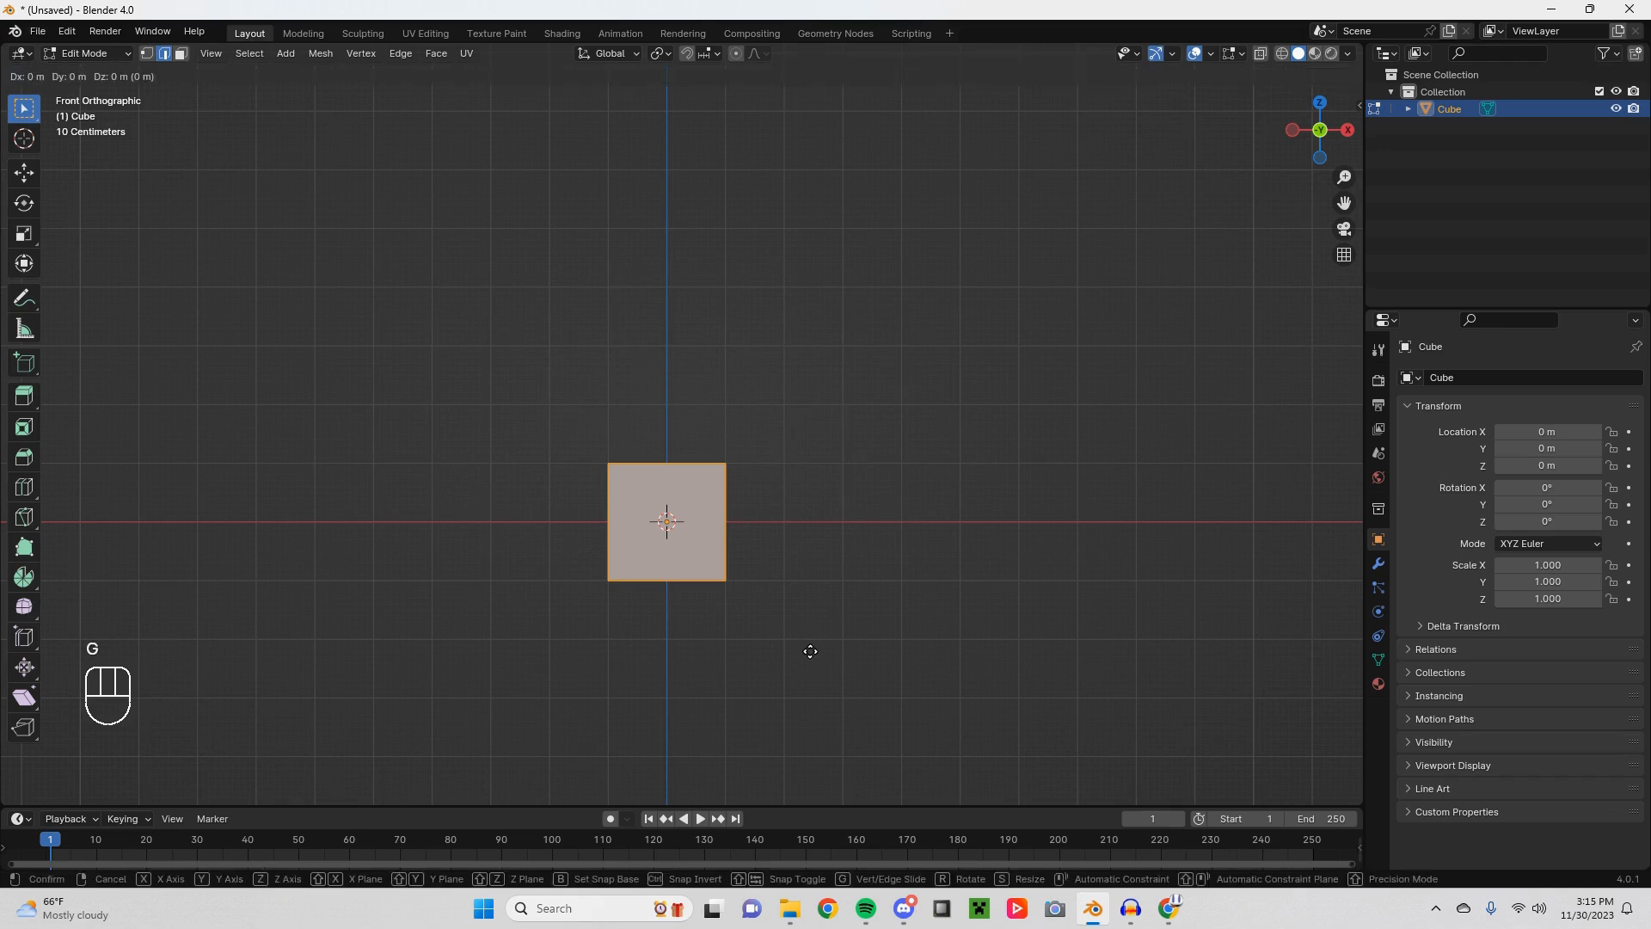
key(z)
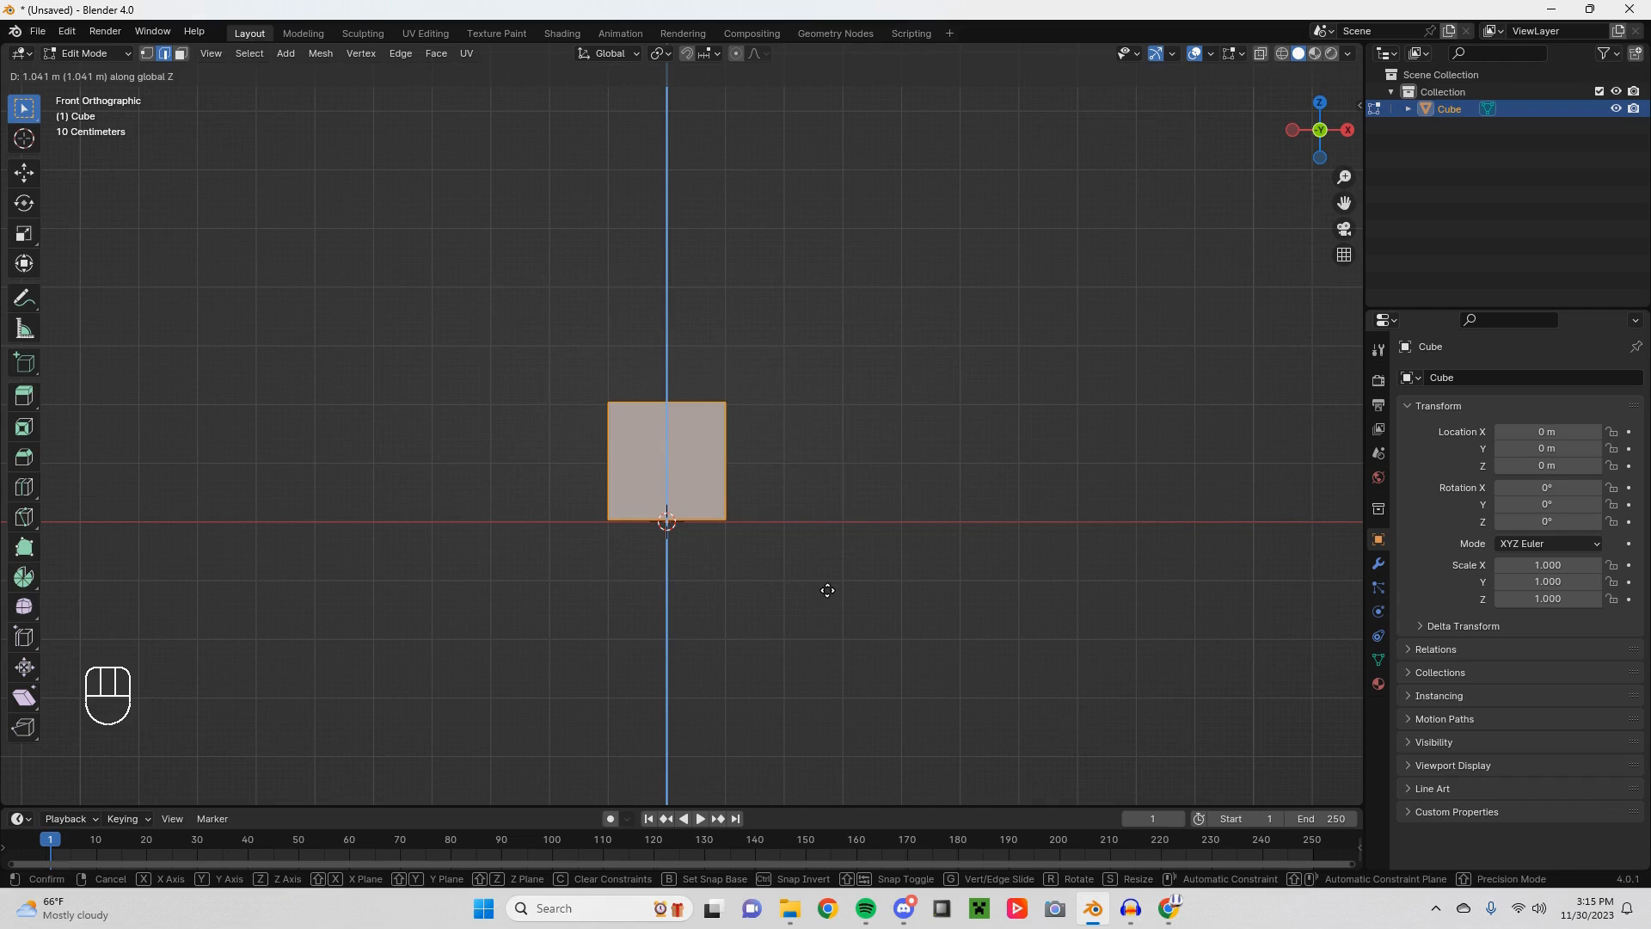
click(828, 590)
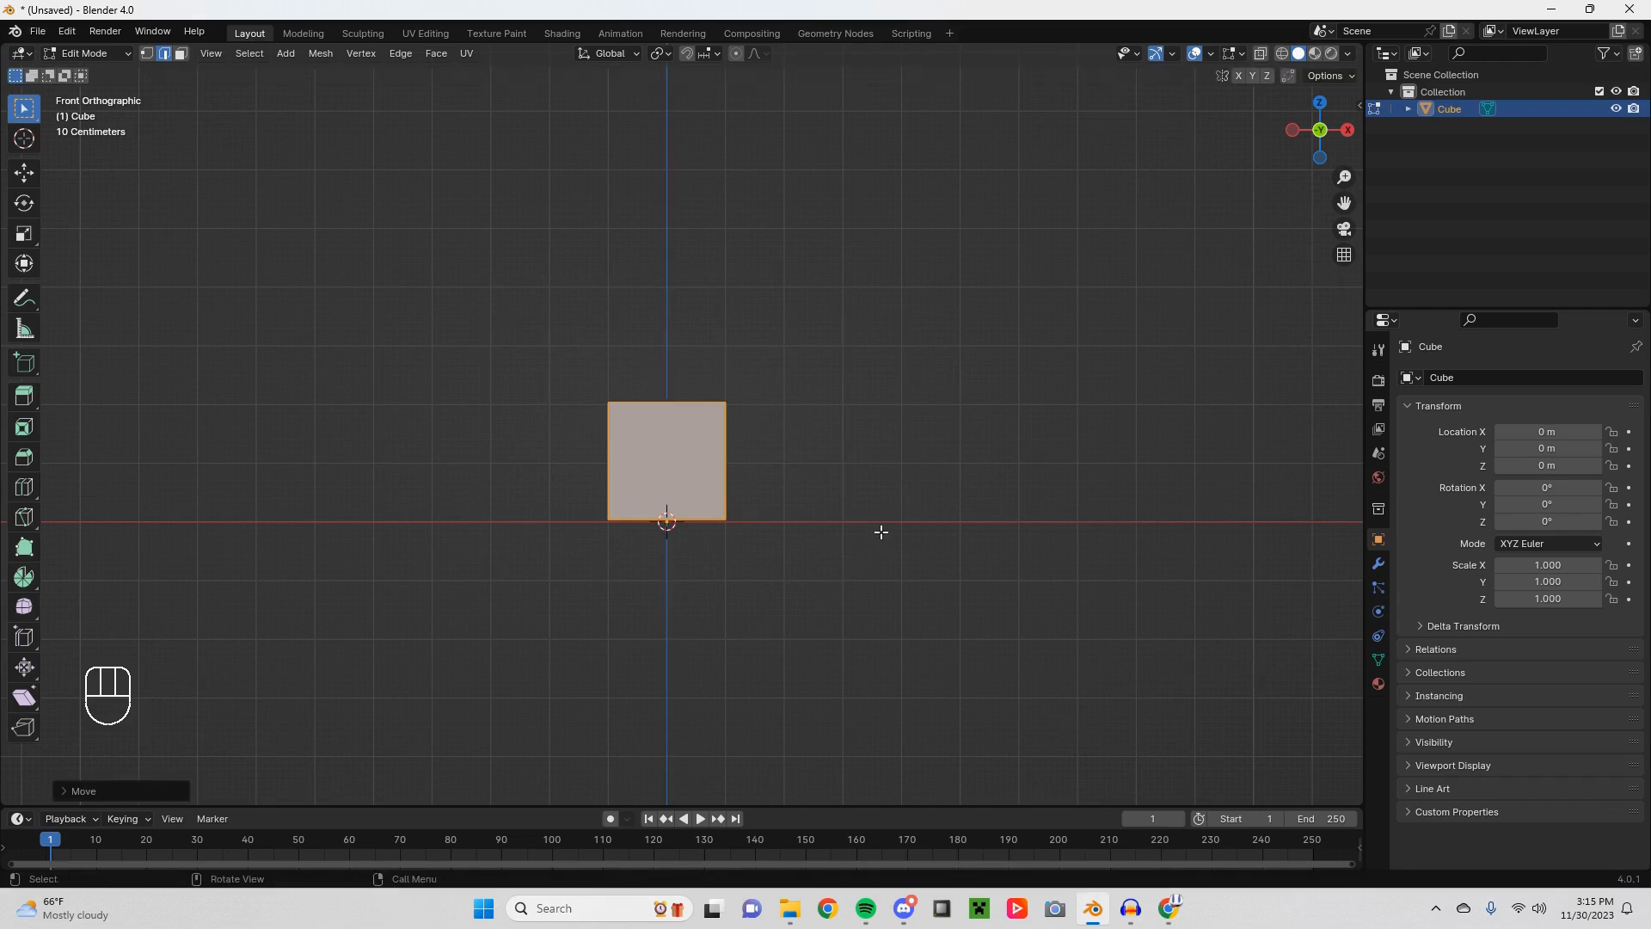
Step: Stretch the cube's geometry along Z into a tall box and narrow it along X to about 0.94 scale
key(s)
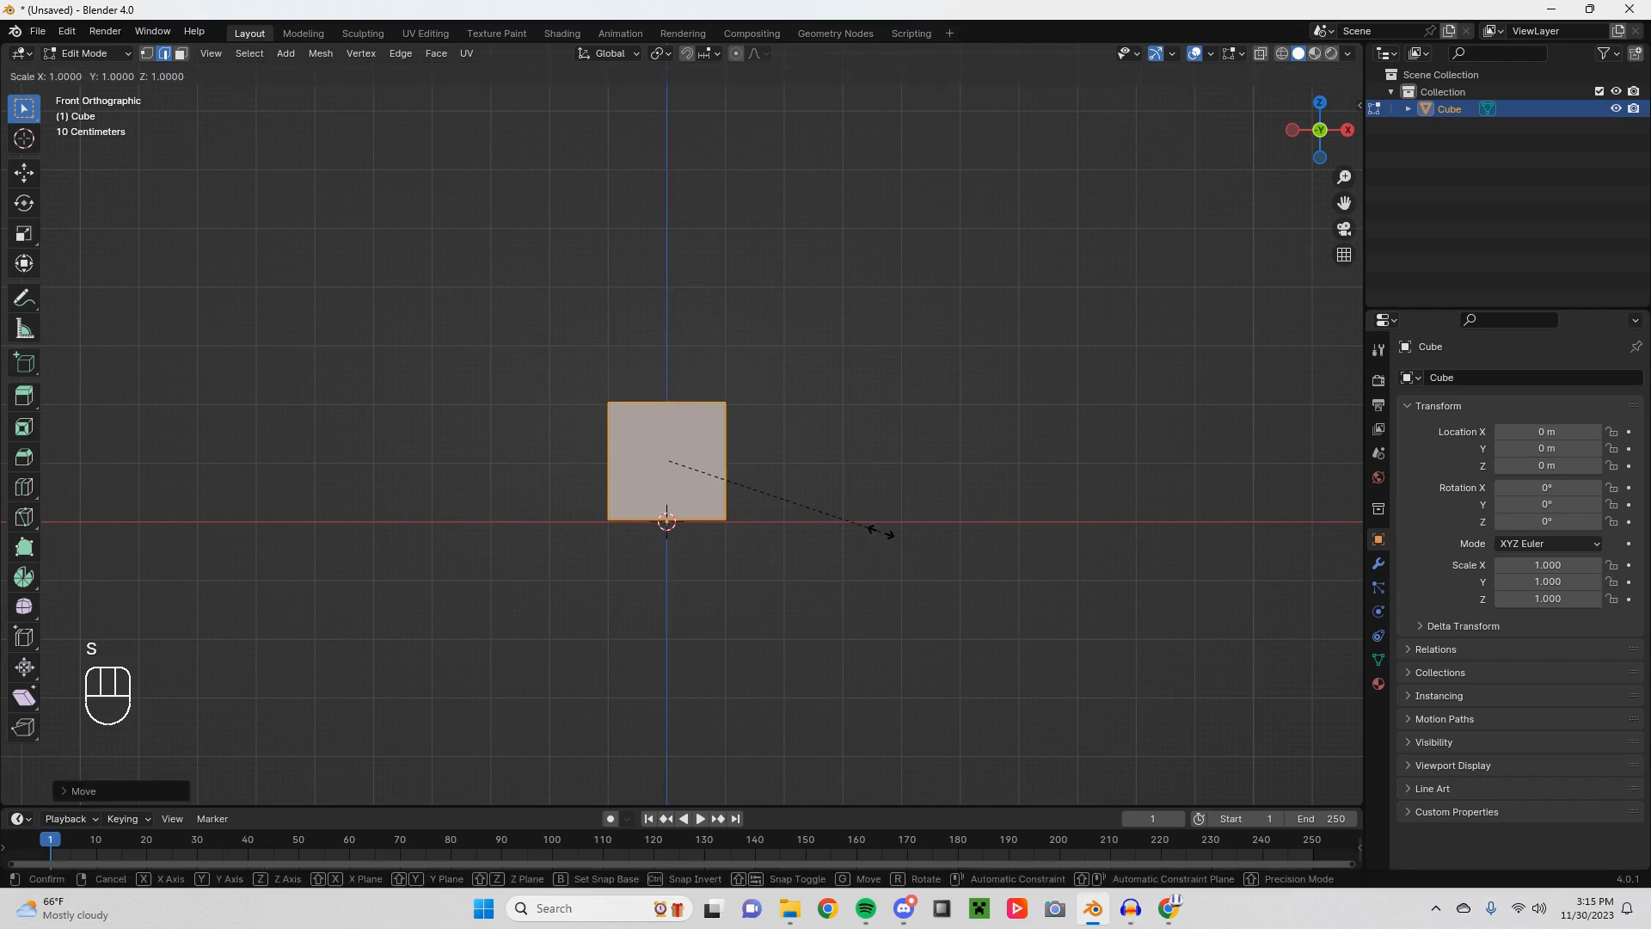
key(z)
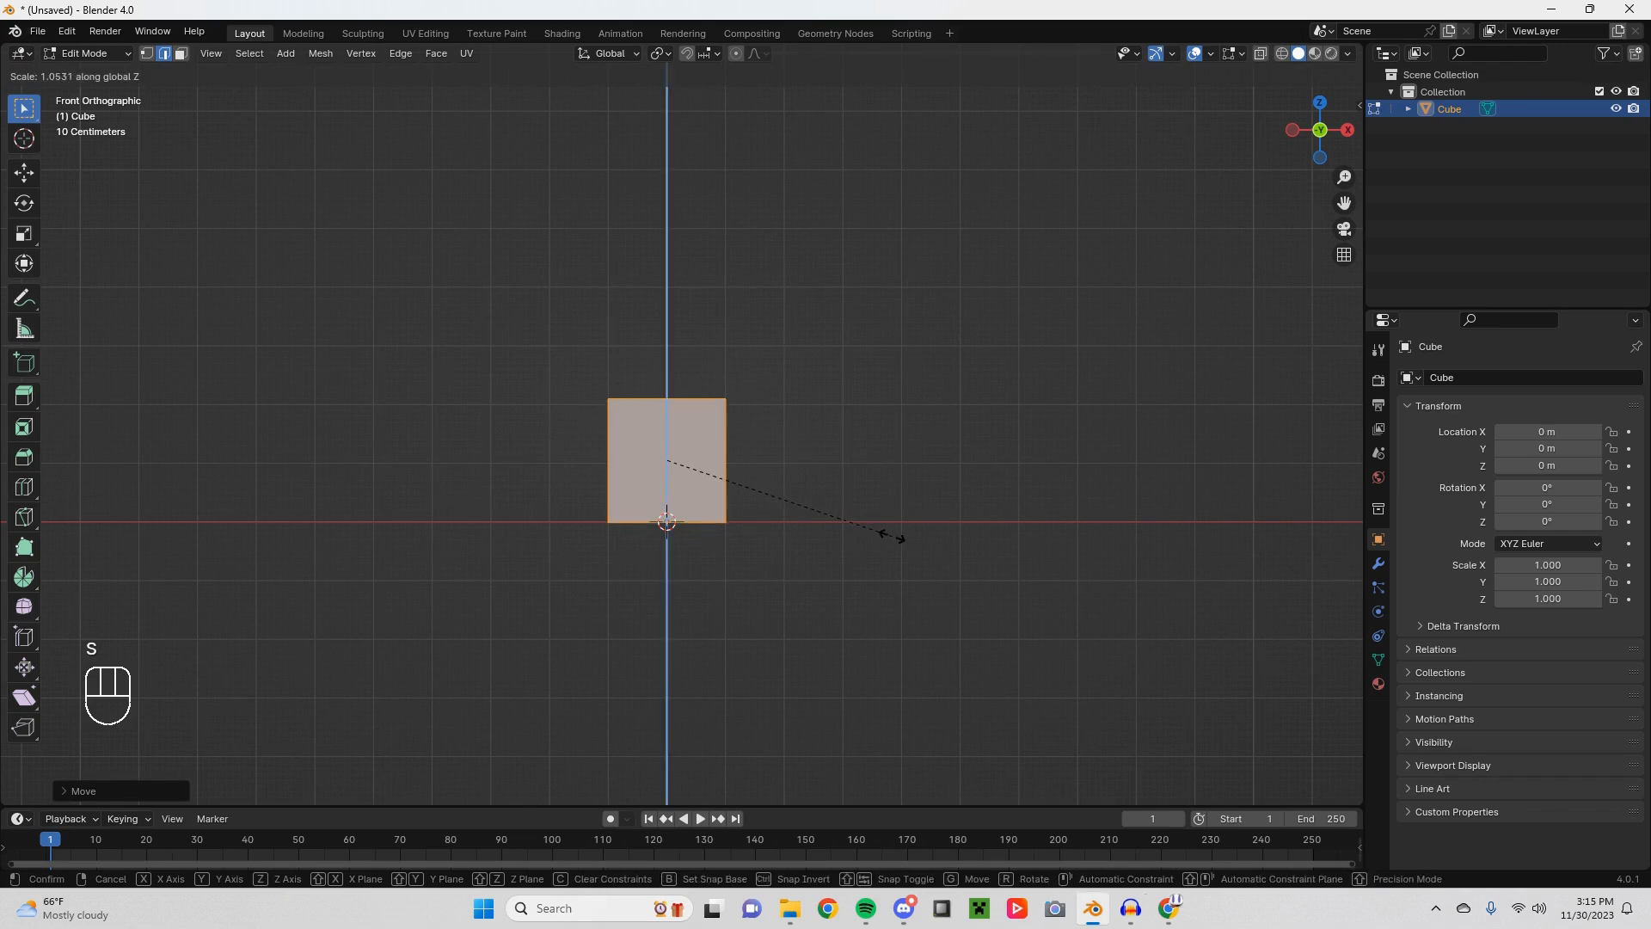
click(1040, 586)
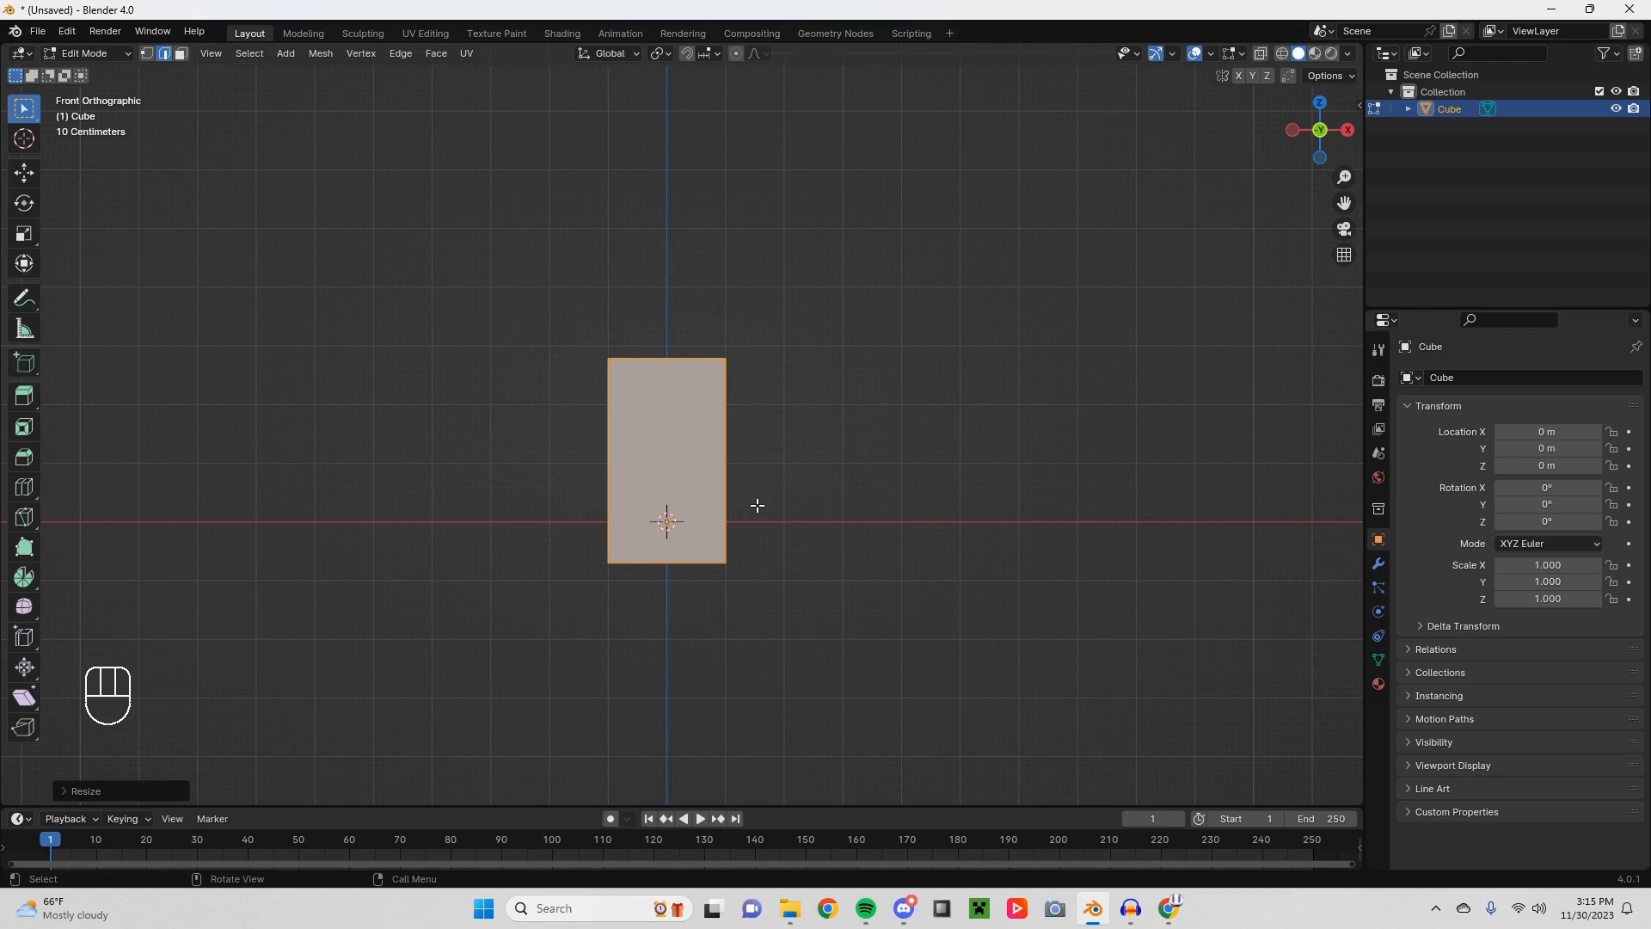
key(s)
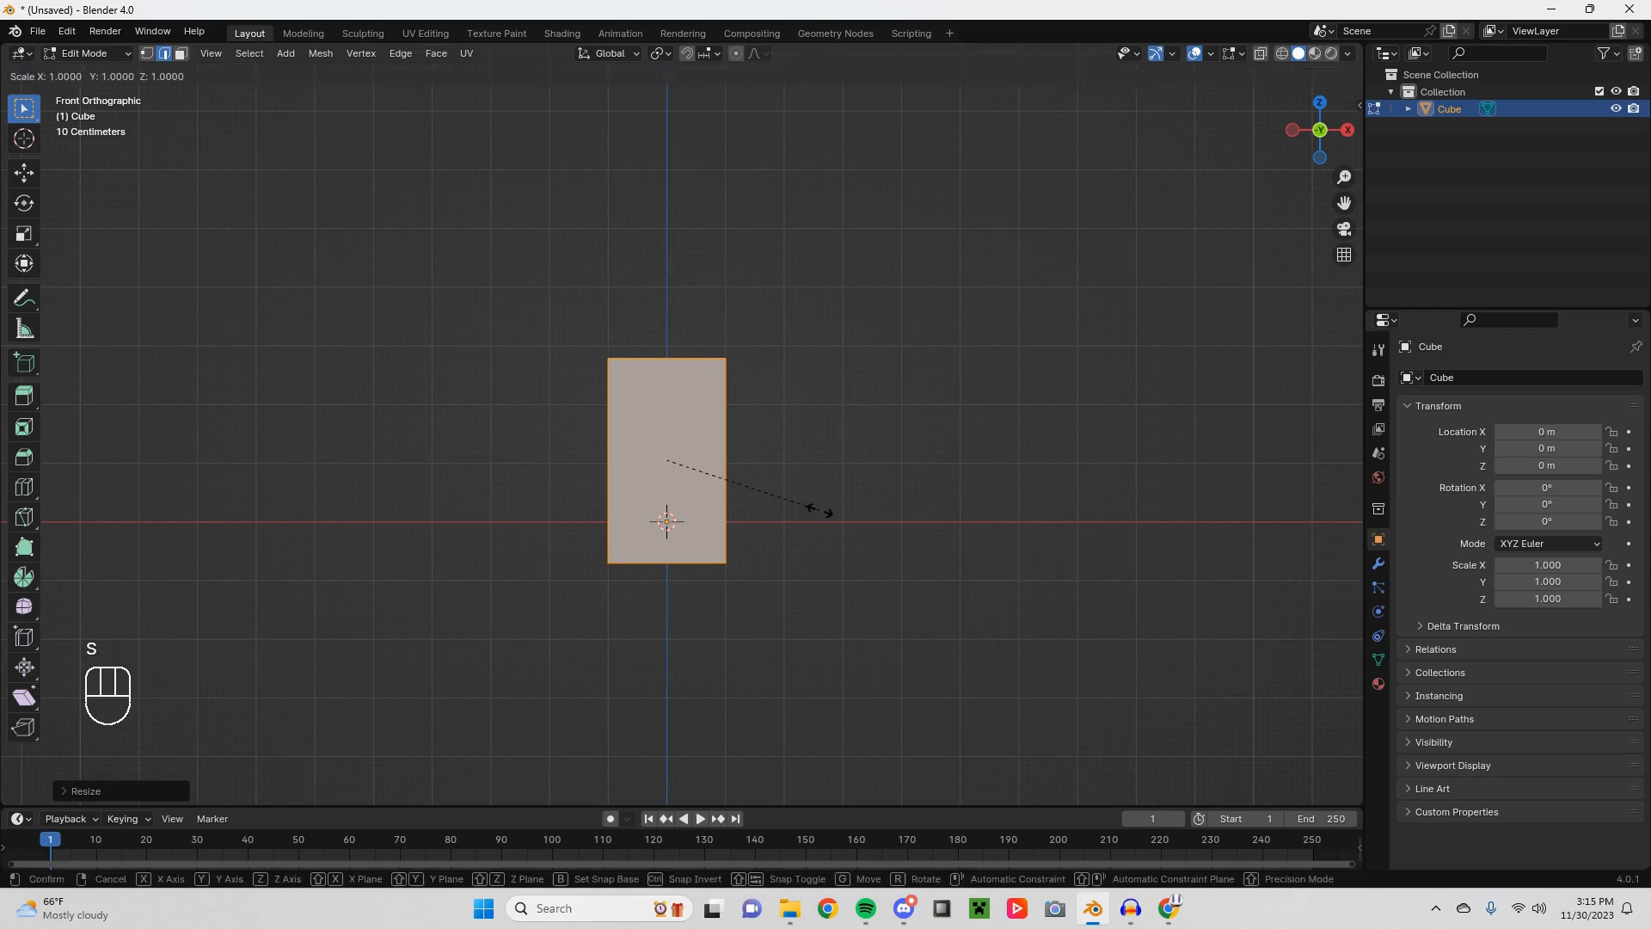
key(x)
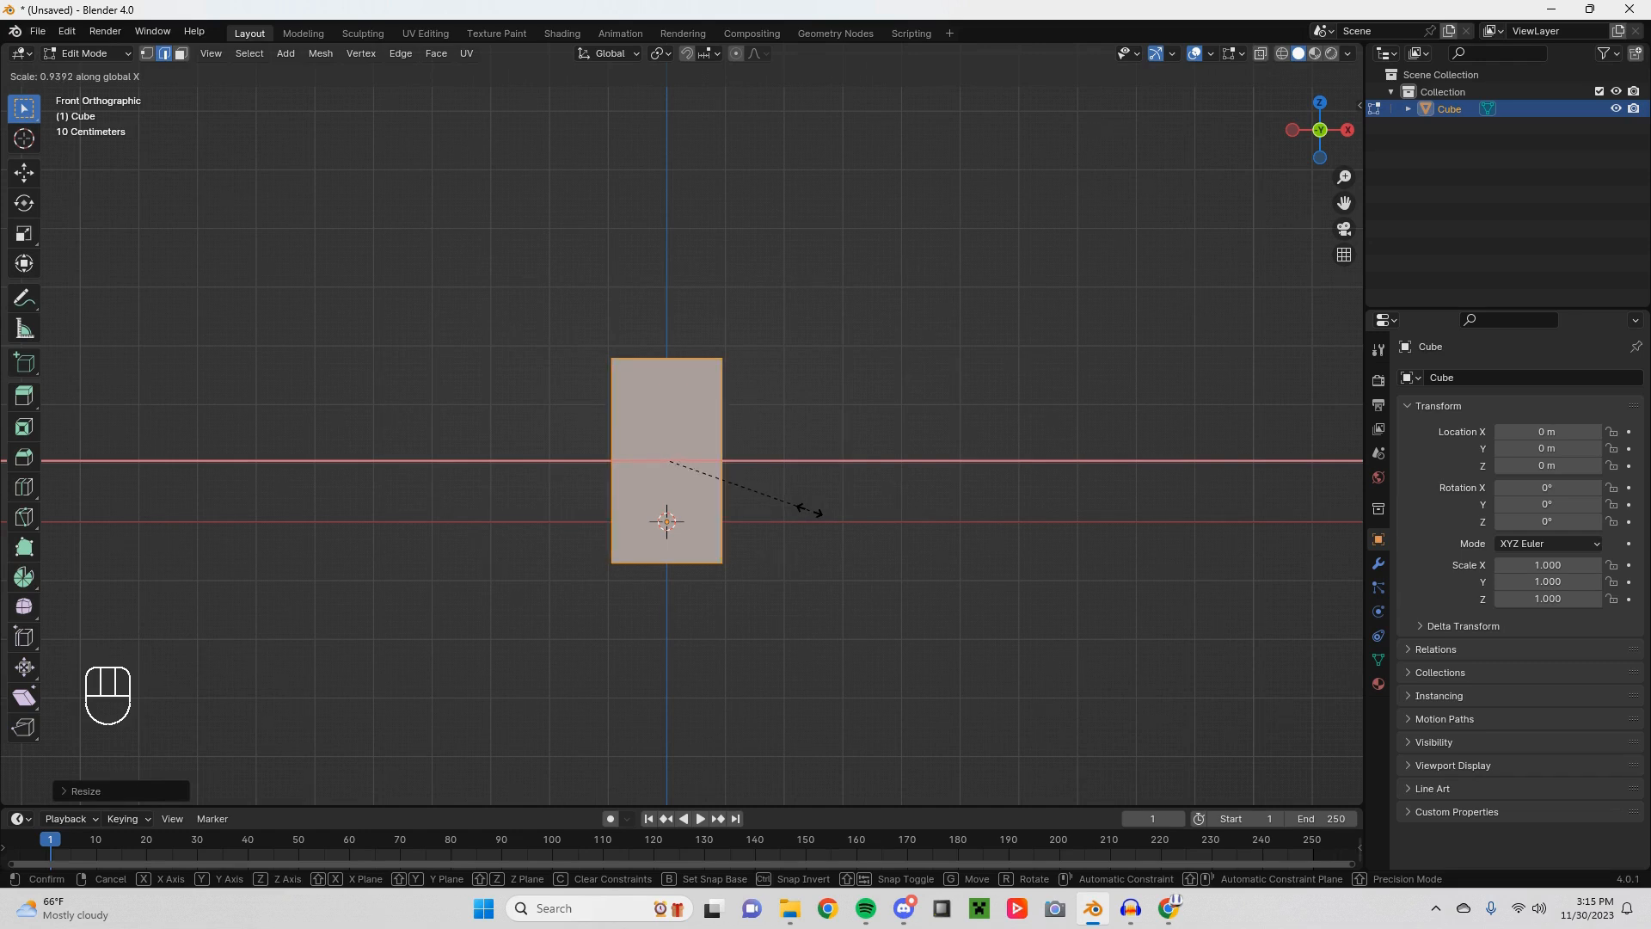
click(808, 511)
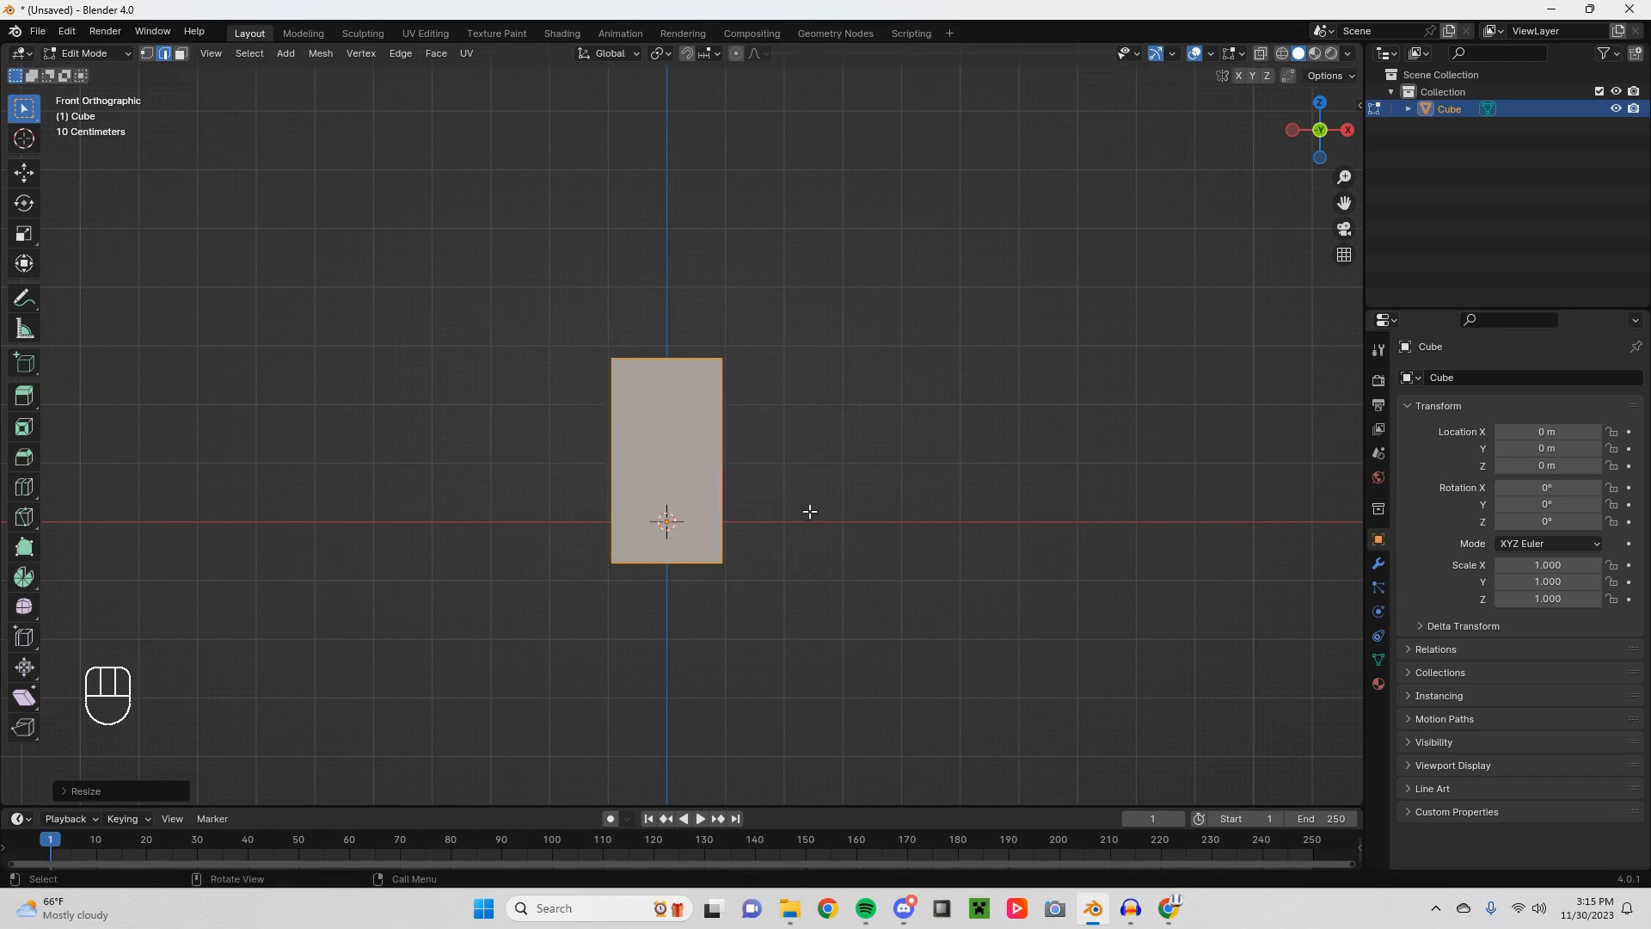
Step: In right orthographic view, thin the box along Y to about 0.63 scale
key(KP_3)
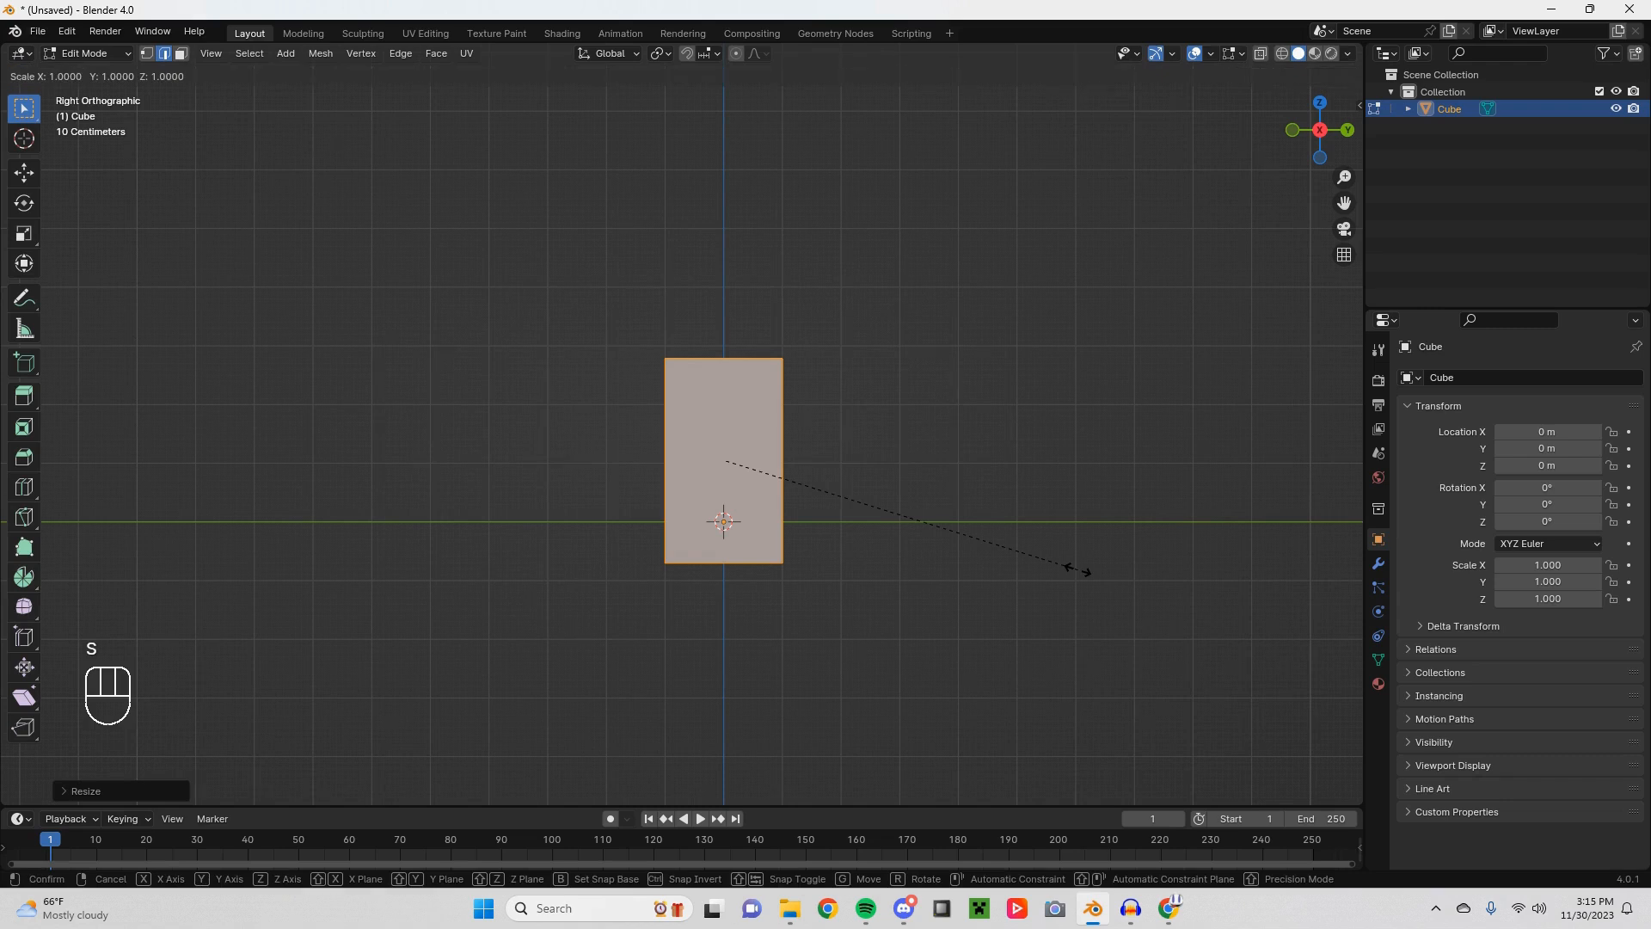
key(y)
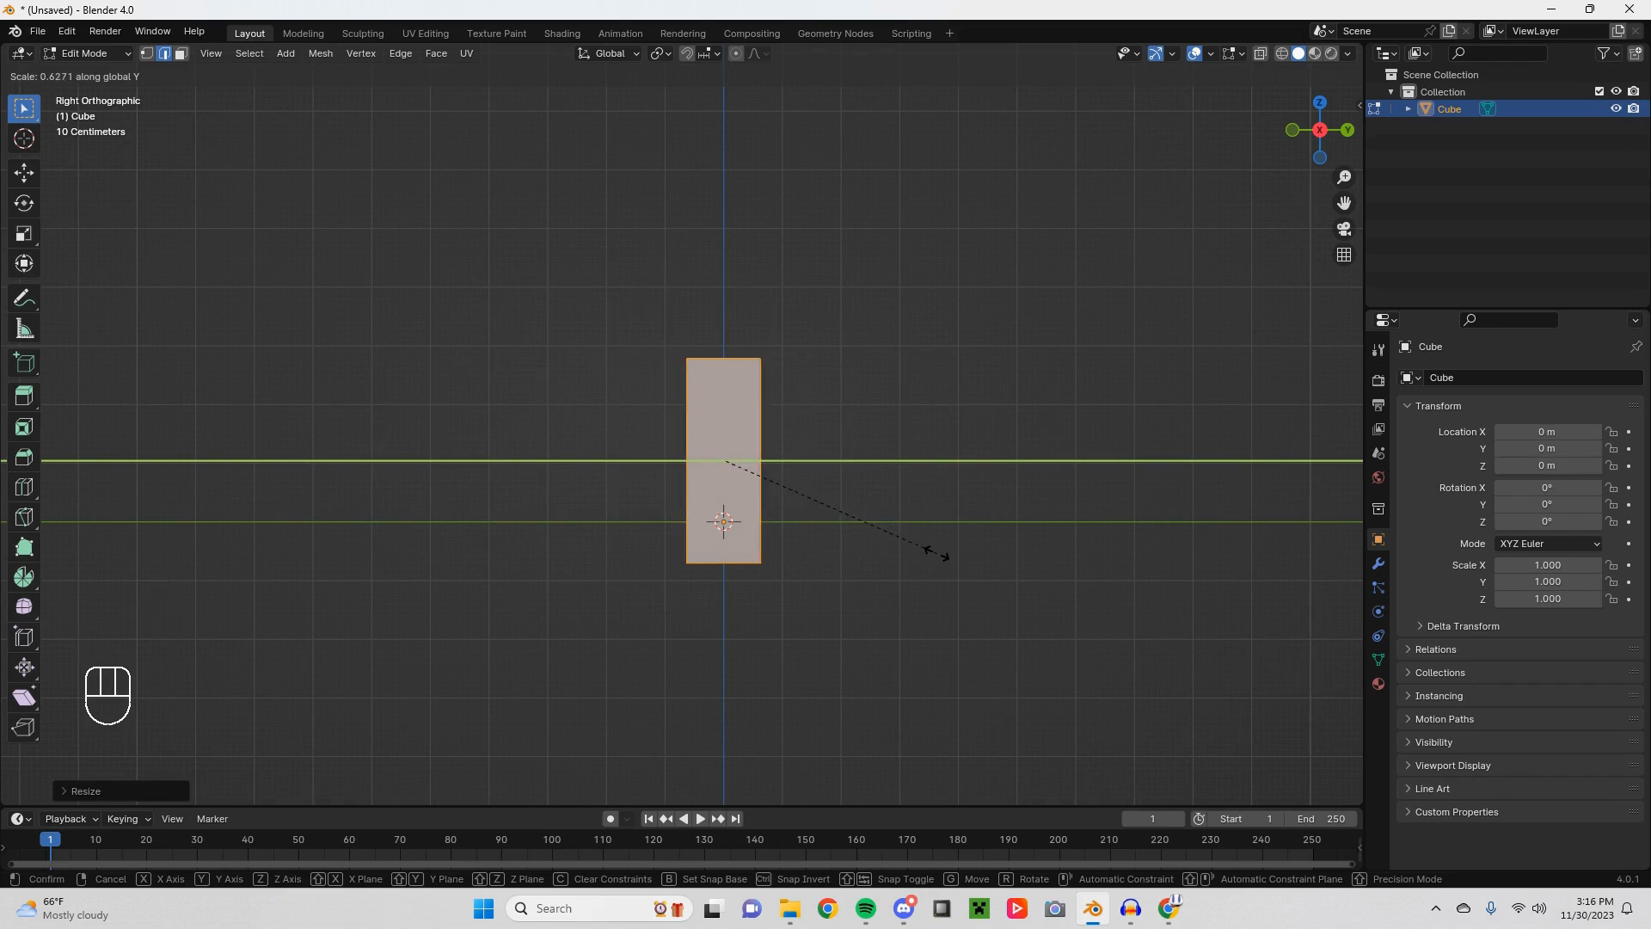
click(937, 553)
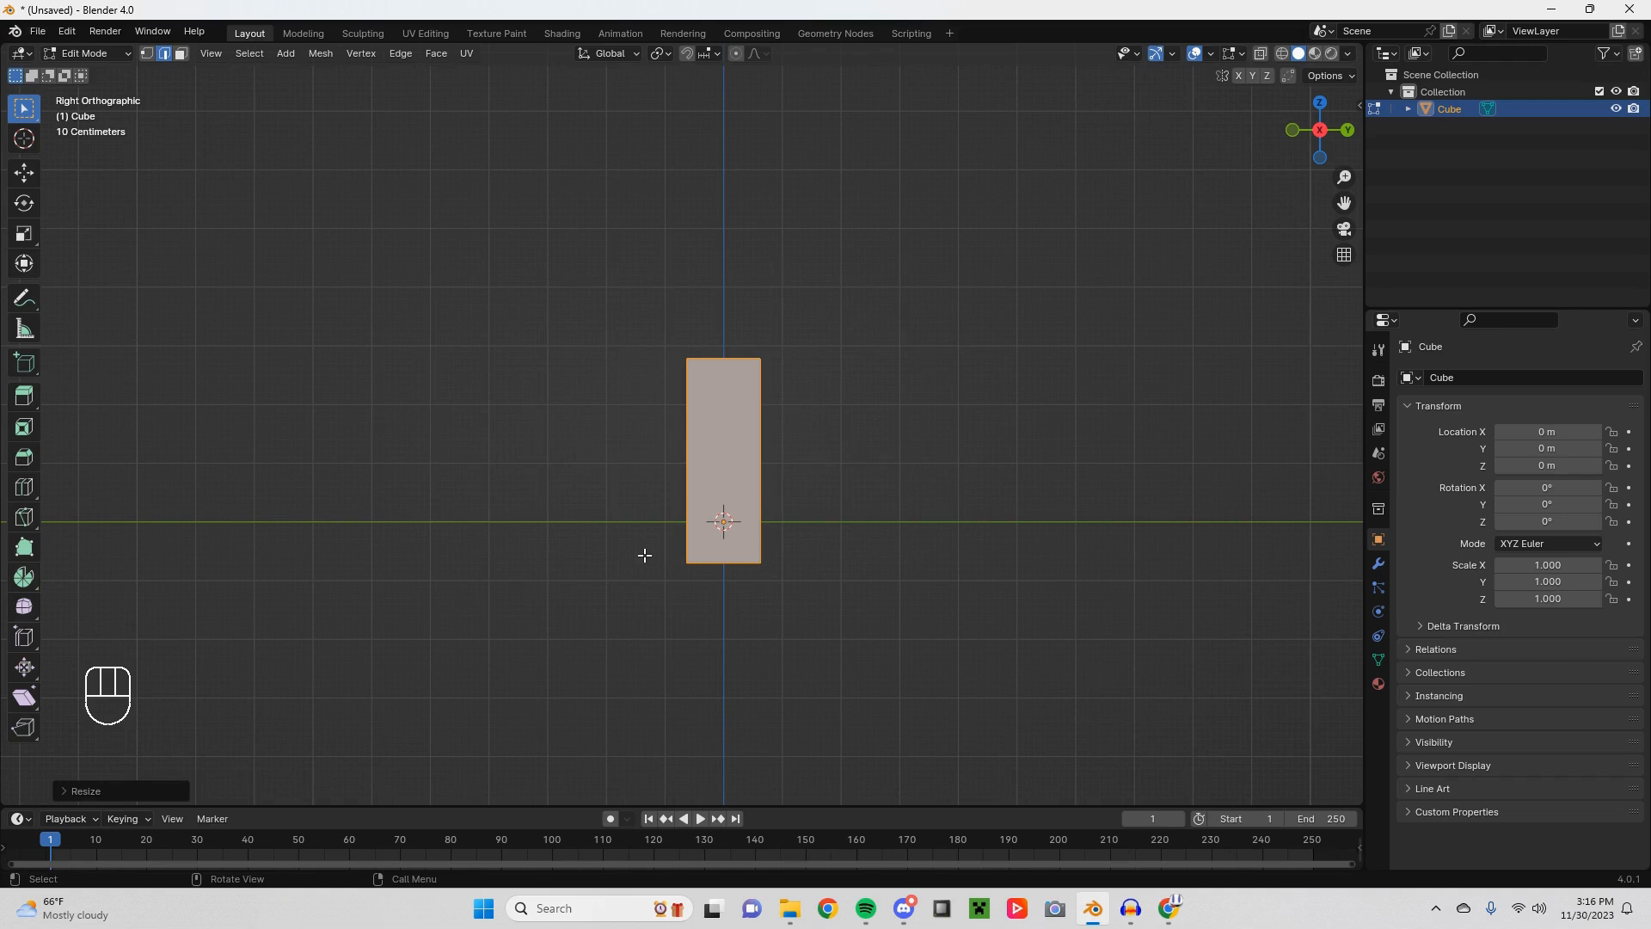
Step: Examine the box's proportions from the front, right side and several perspective angles
key(KP_1)
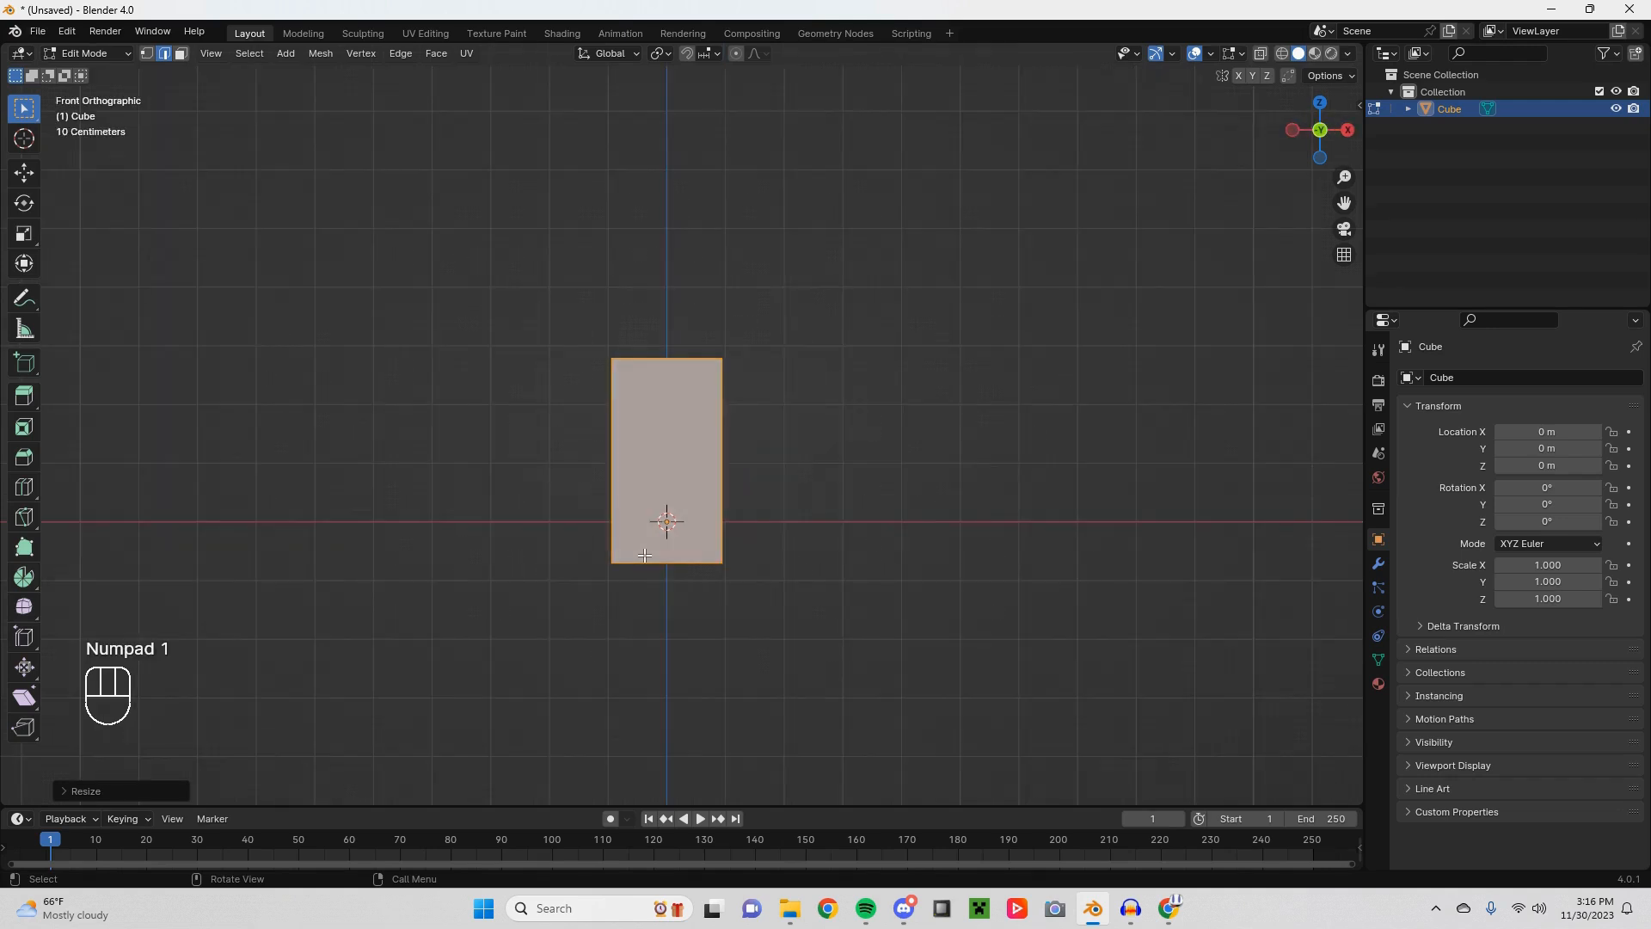
key(KP_3)
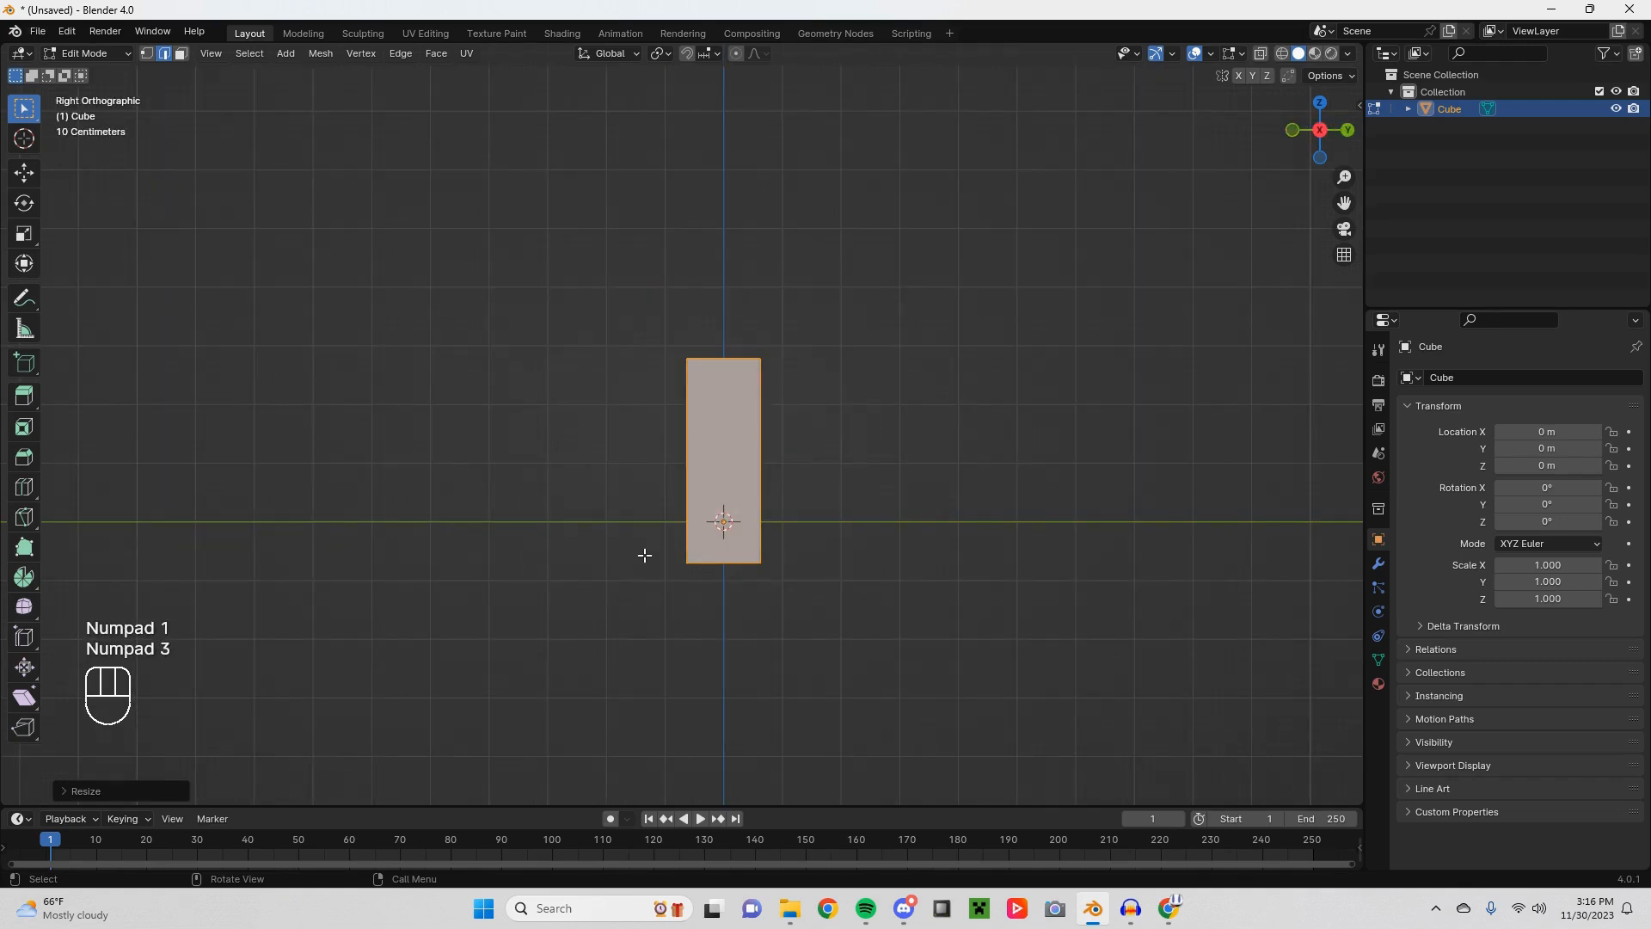
middle_drag(645, 555, 762, 560)
key(KP_1)
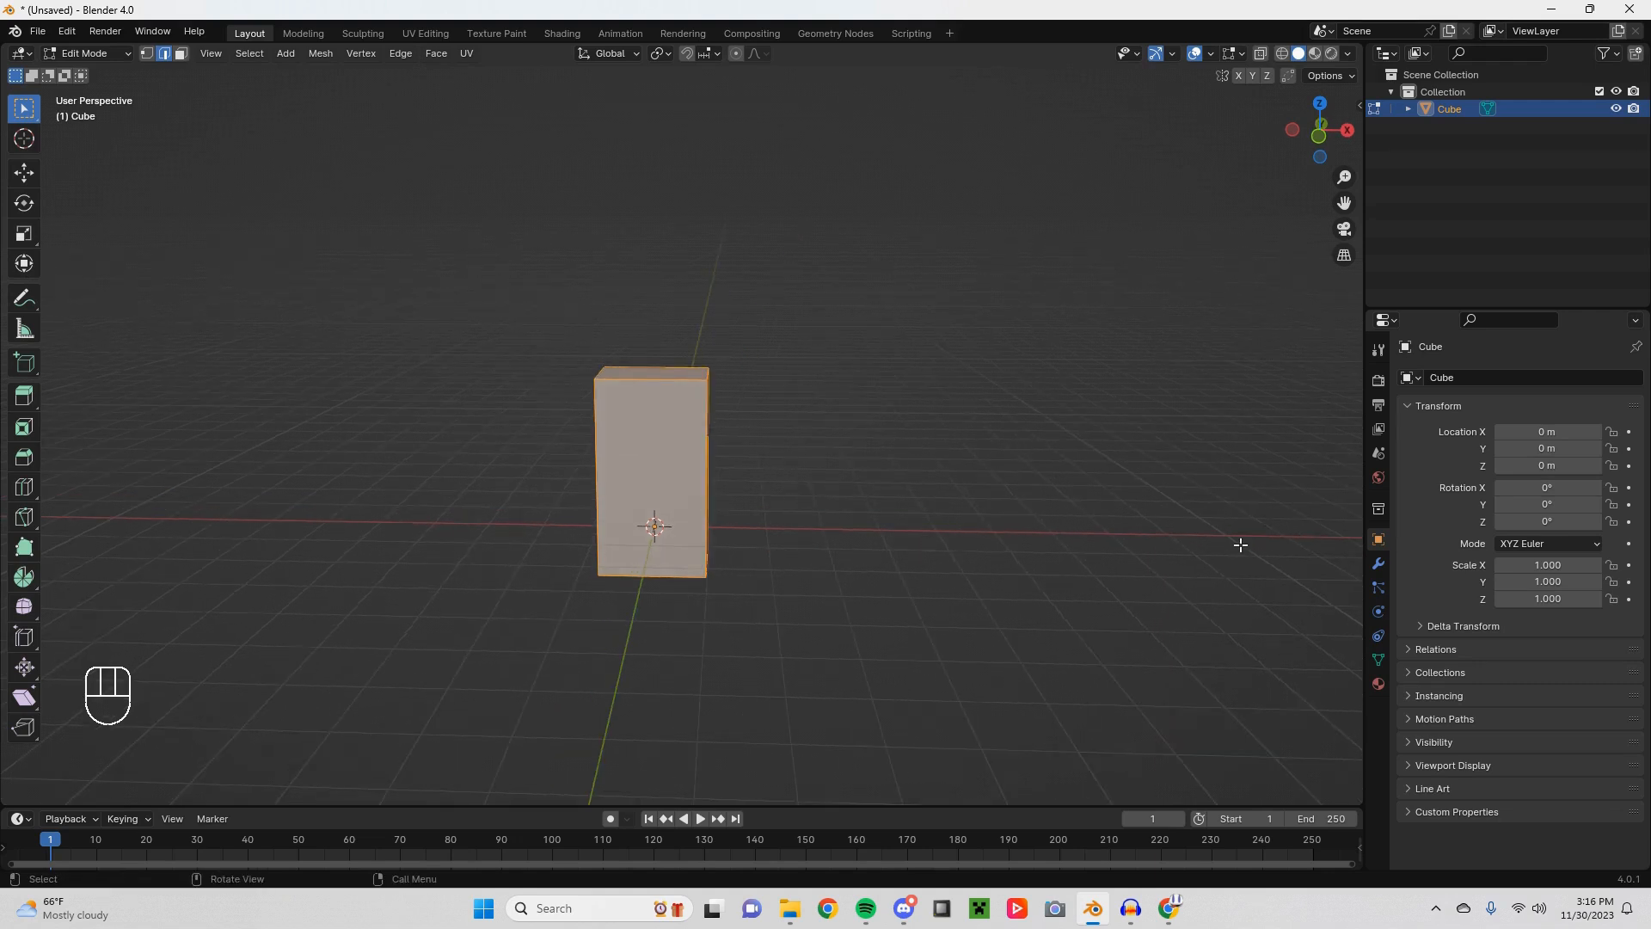
scroll(604, 541, up, 2)
middle_drag(604, 542, 619, 583)
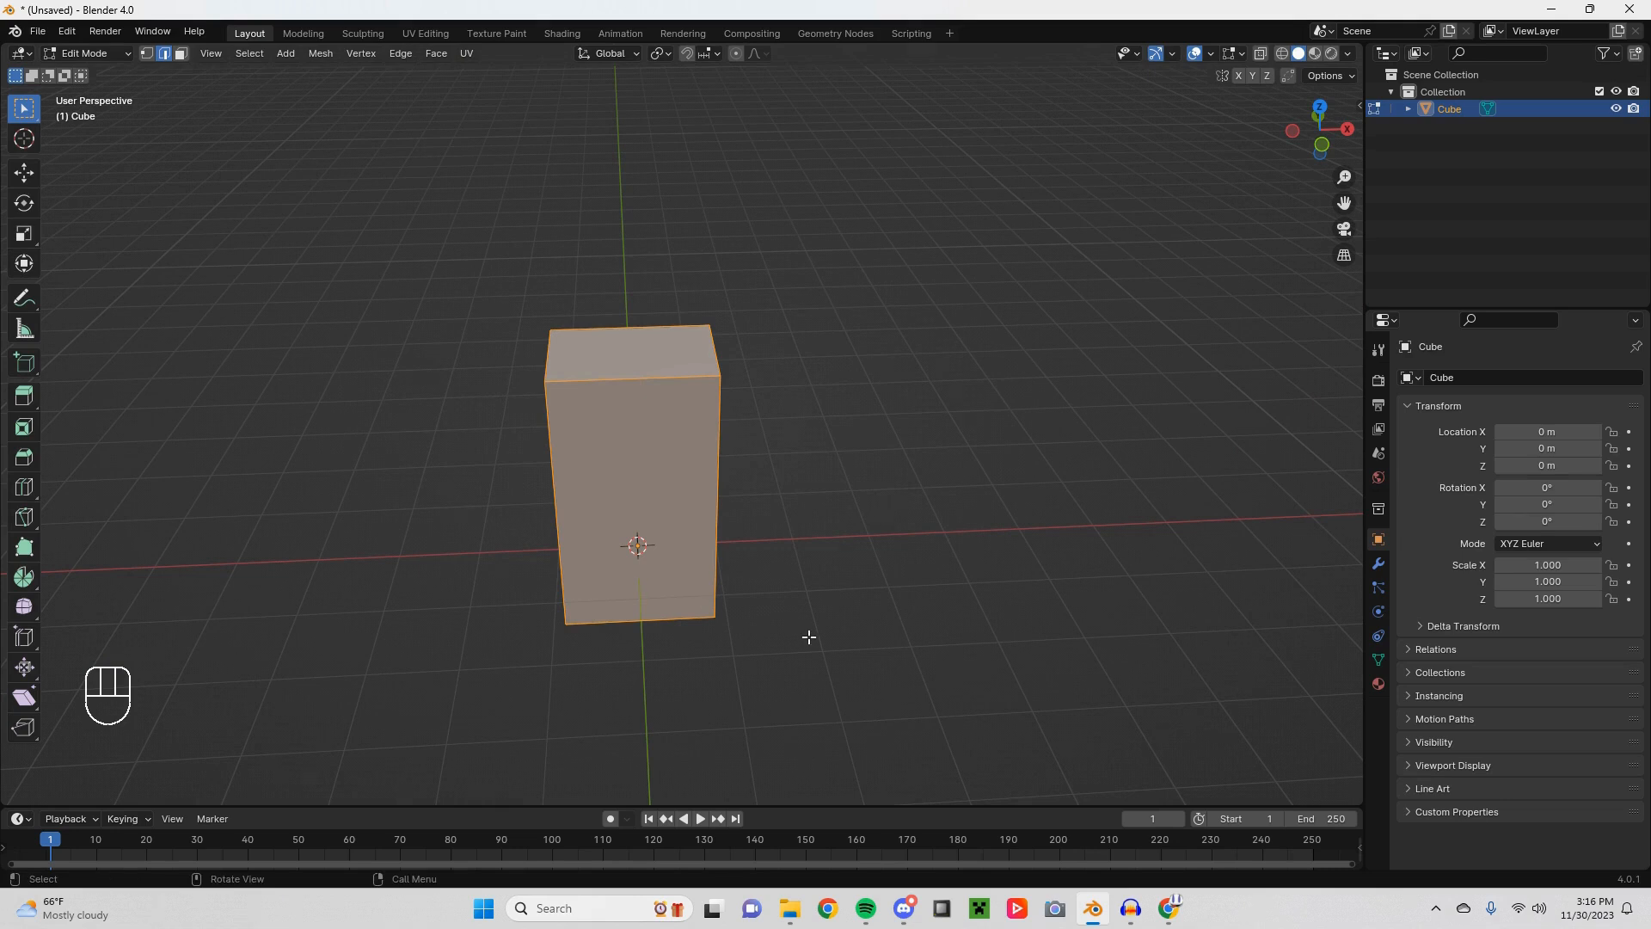
mouse_move(807, 635)
middle_down()
mouse_move(684, 593)
mouse_move(749, 572)
mouse_move(782, 616)
middle_up()
middle_drag(568, 550, 741, 637)
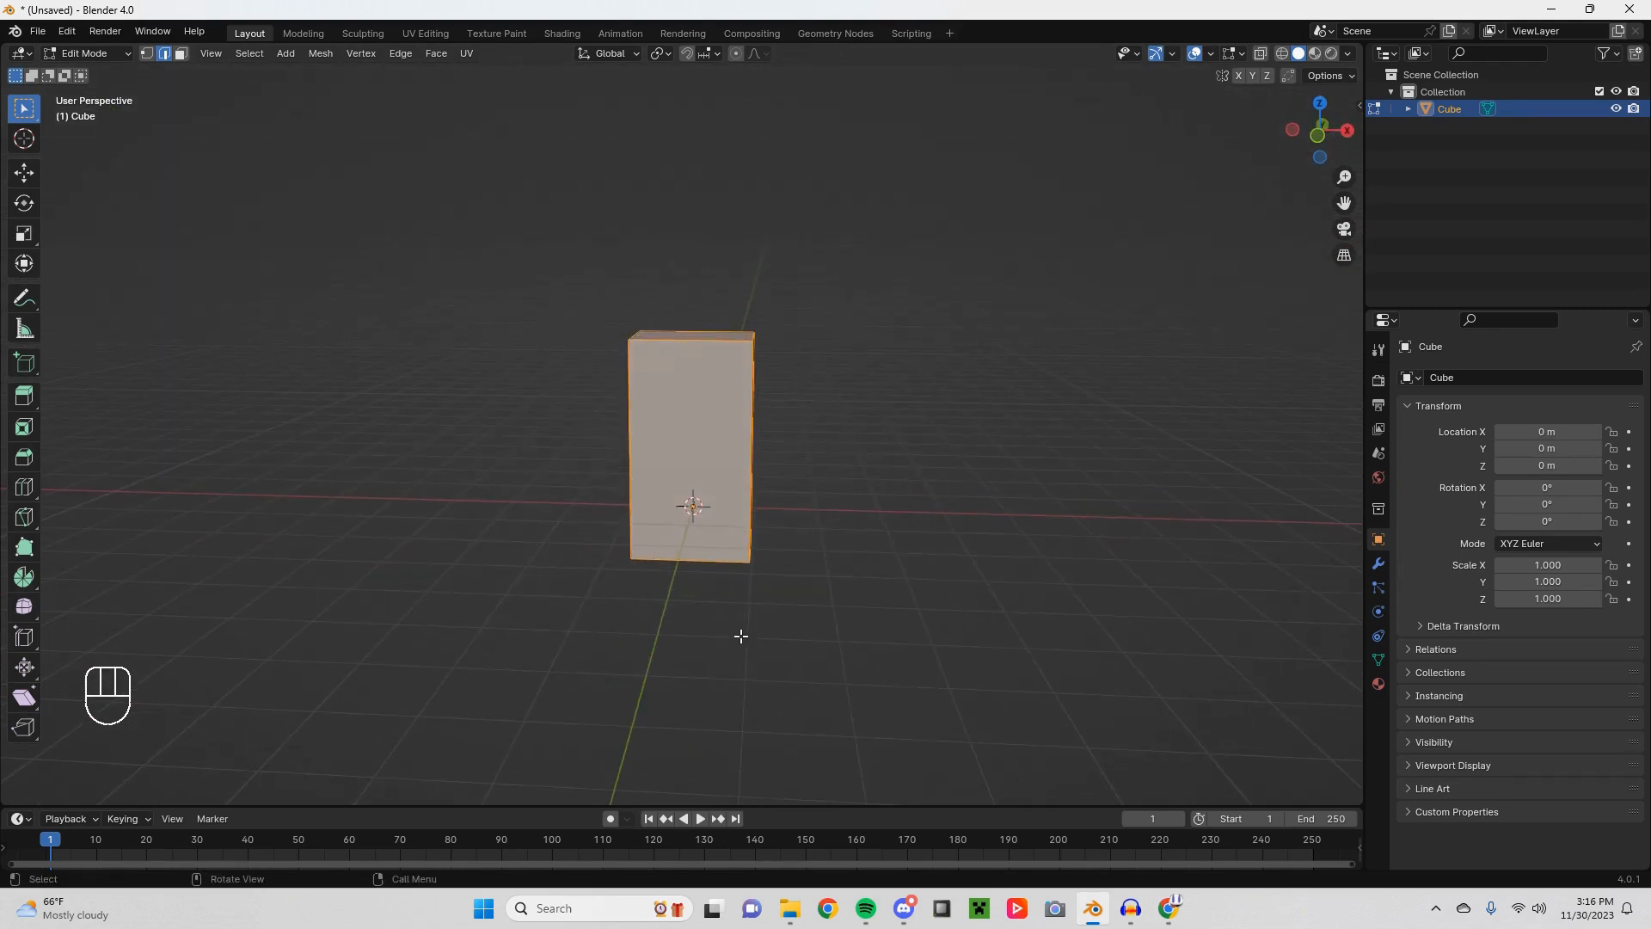
Step: Subdivide the whole box with 2 cuts and clear the selection
right_click(721, 461)
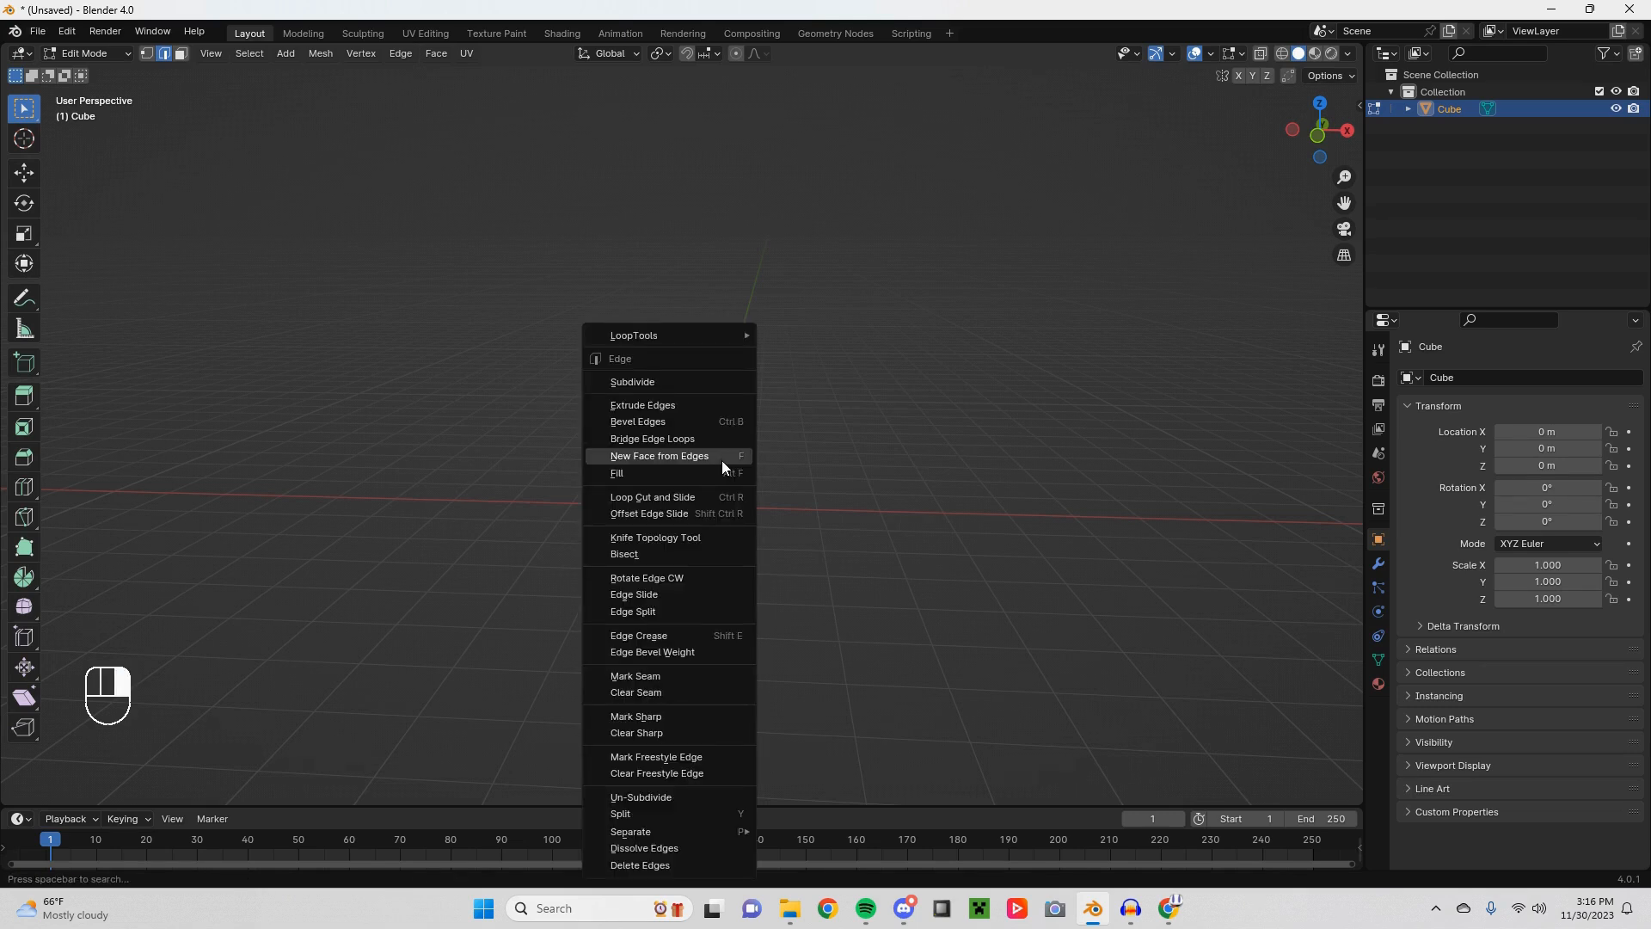
click(681, 381)
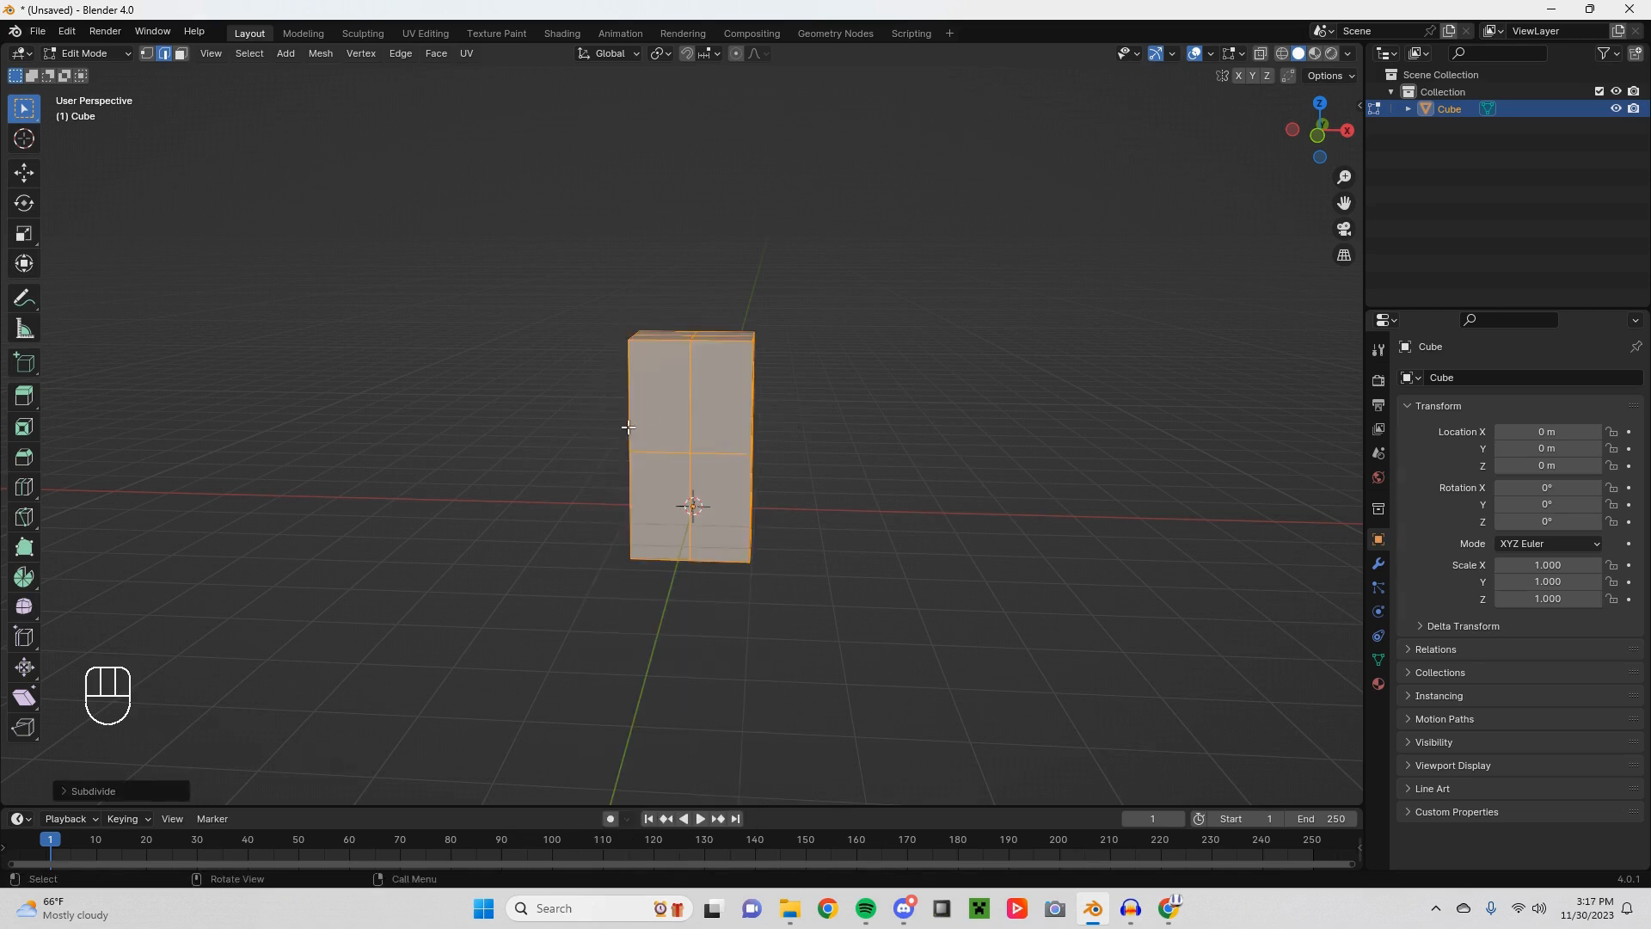
click(91, 788)
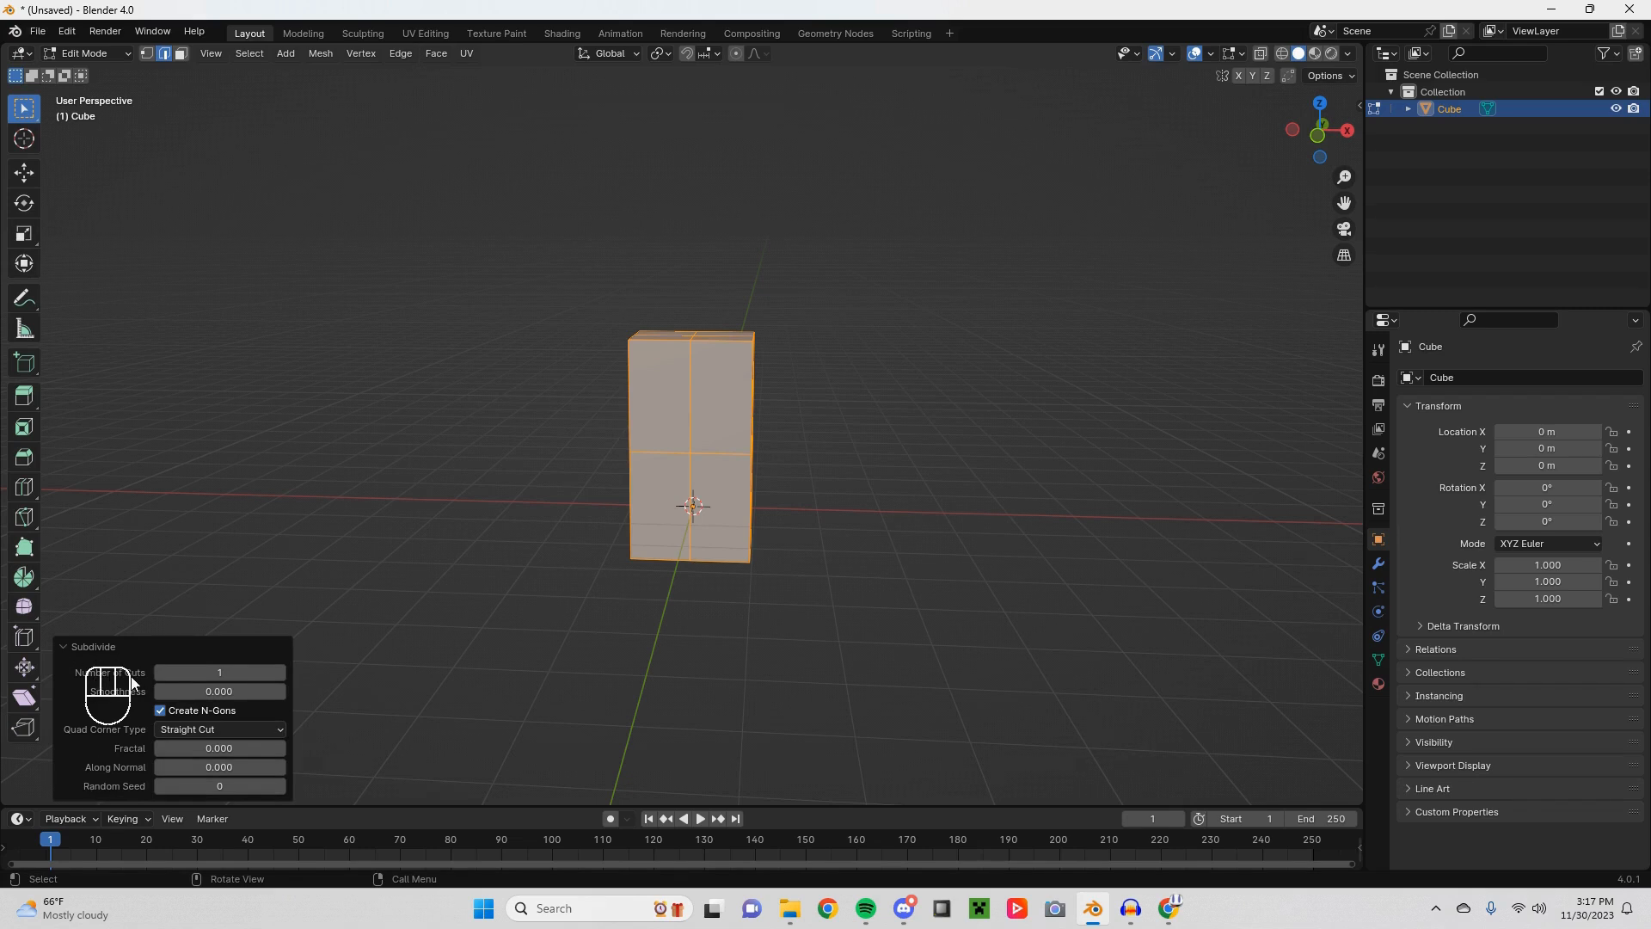
click(280, 673)
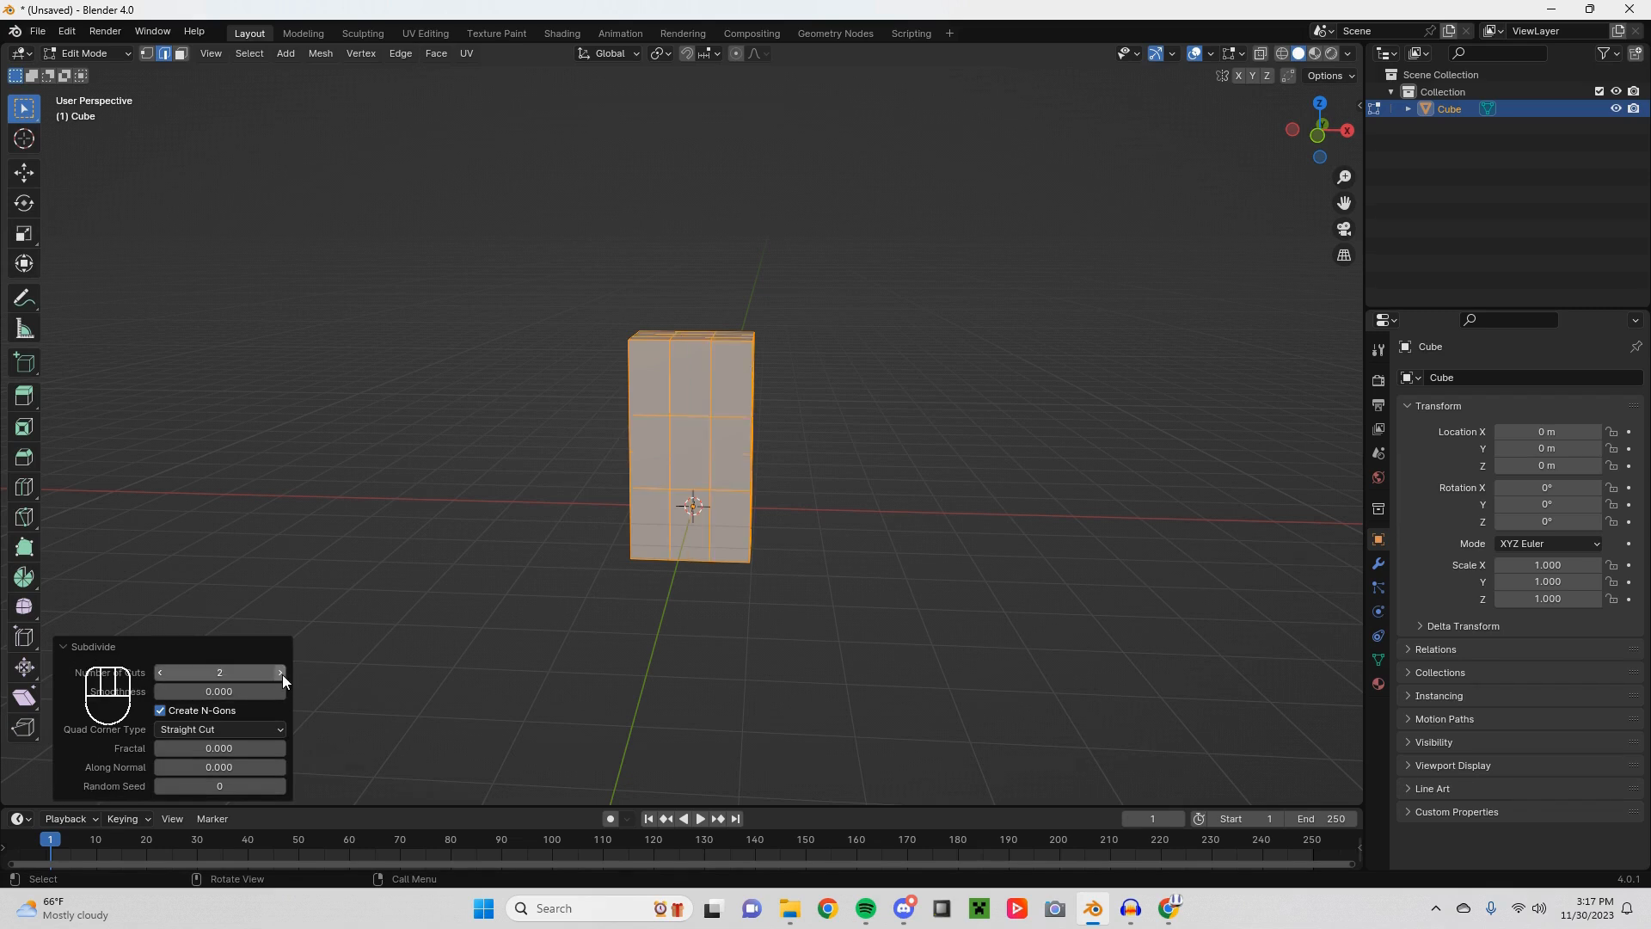
click(892, 633)
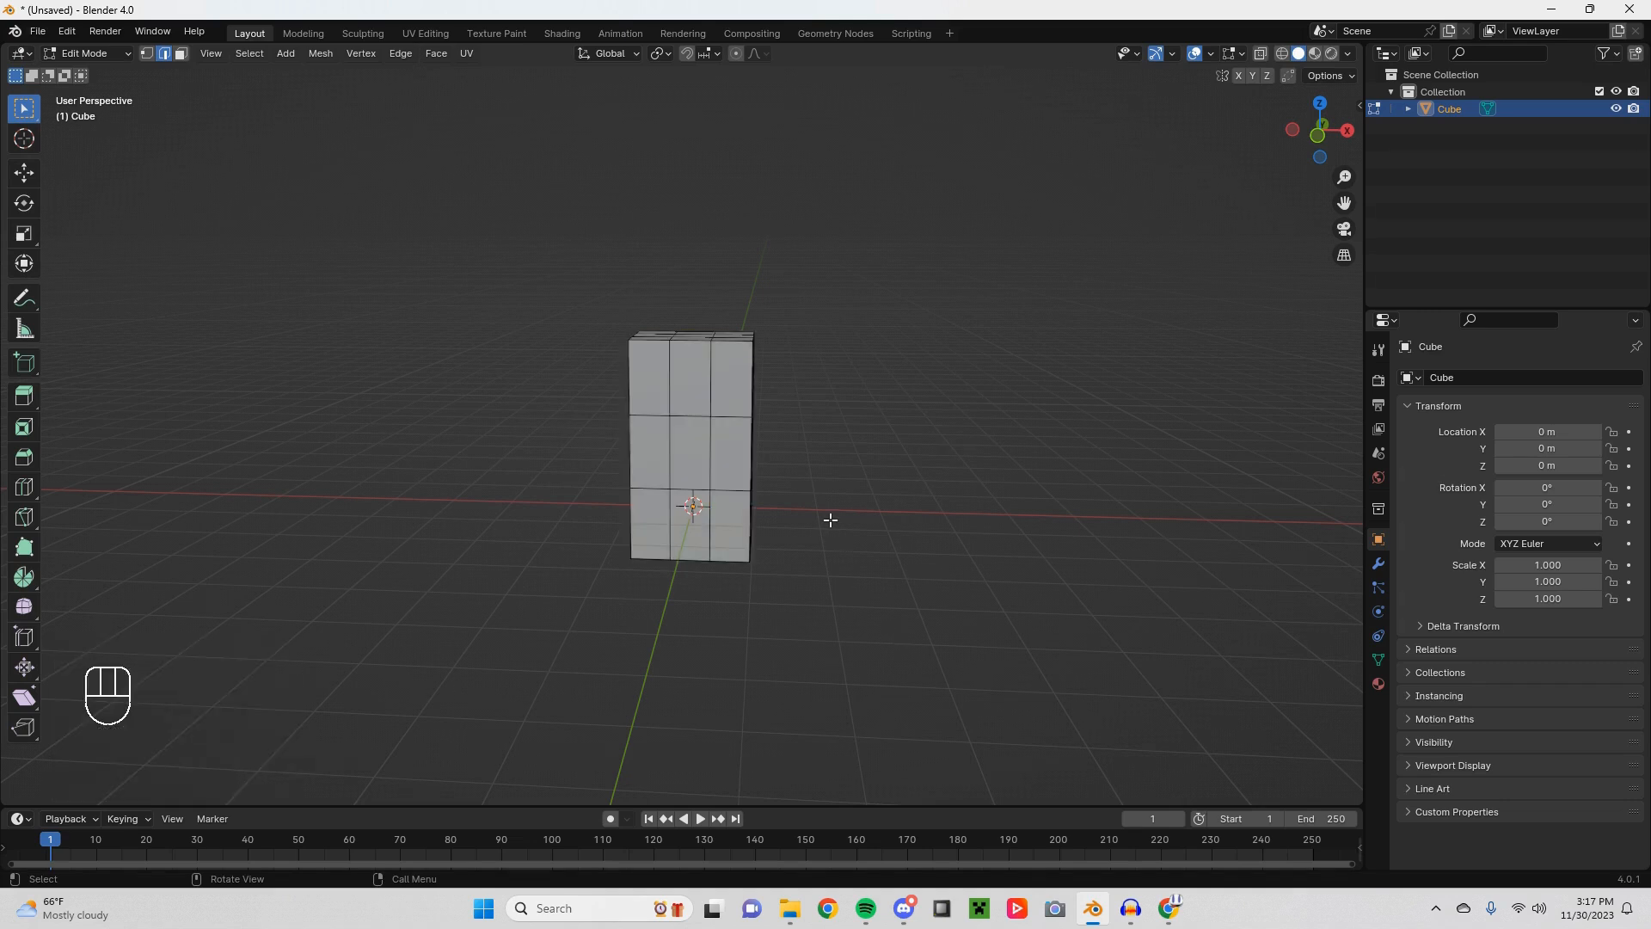
middle_drag(829, 519, 671, 484)
mouse_move(709, 569)
middle_down()
mouse_move(840, 553)
mouse_move(707, 654)
mouse_move(712, 584)
middle_up()
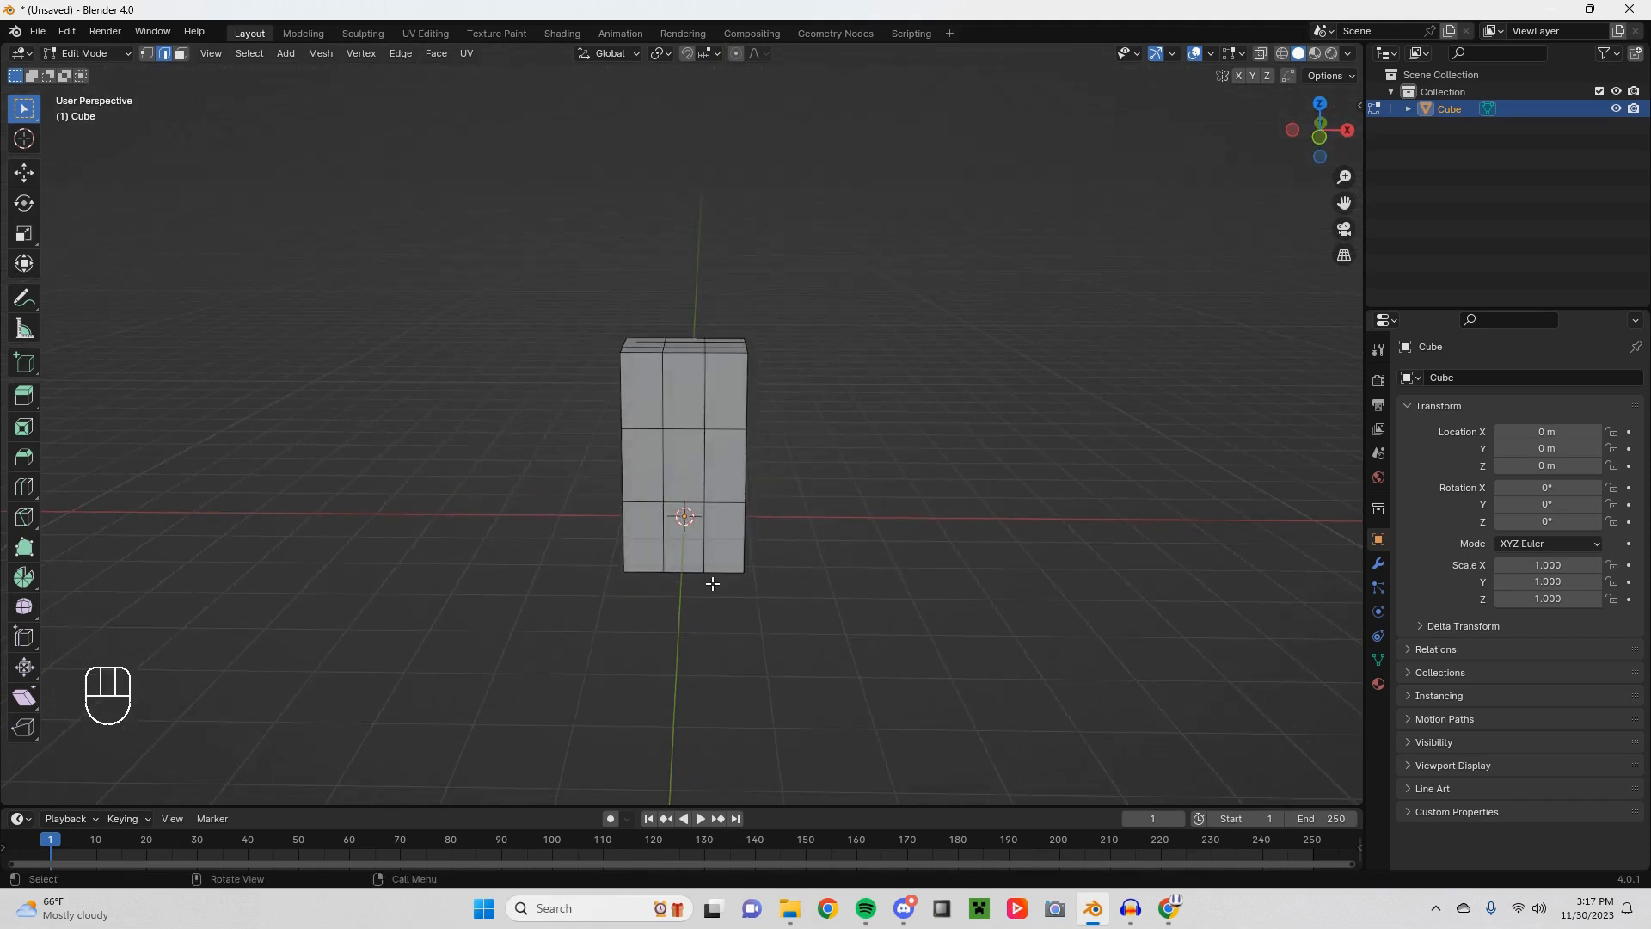
Step: Select all of the box's geometry and round it off with the Smooth tool at 1 repeat
key(a)
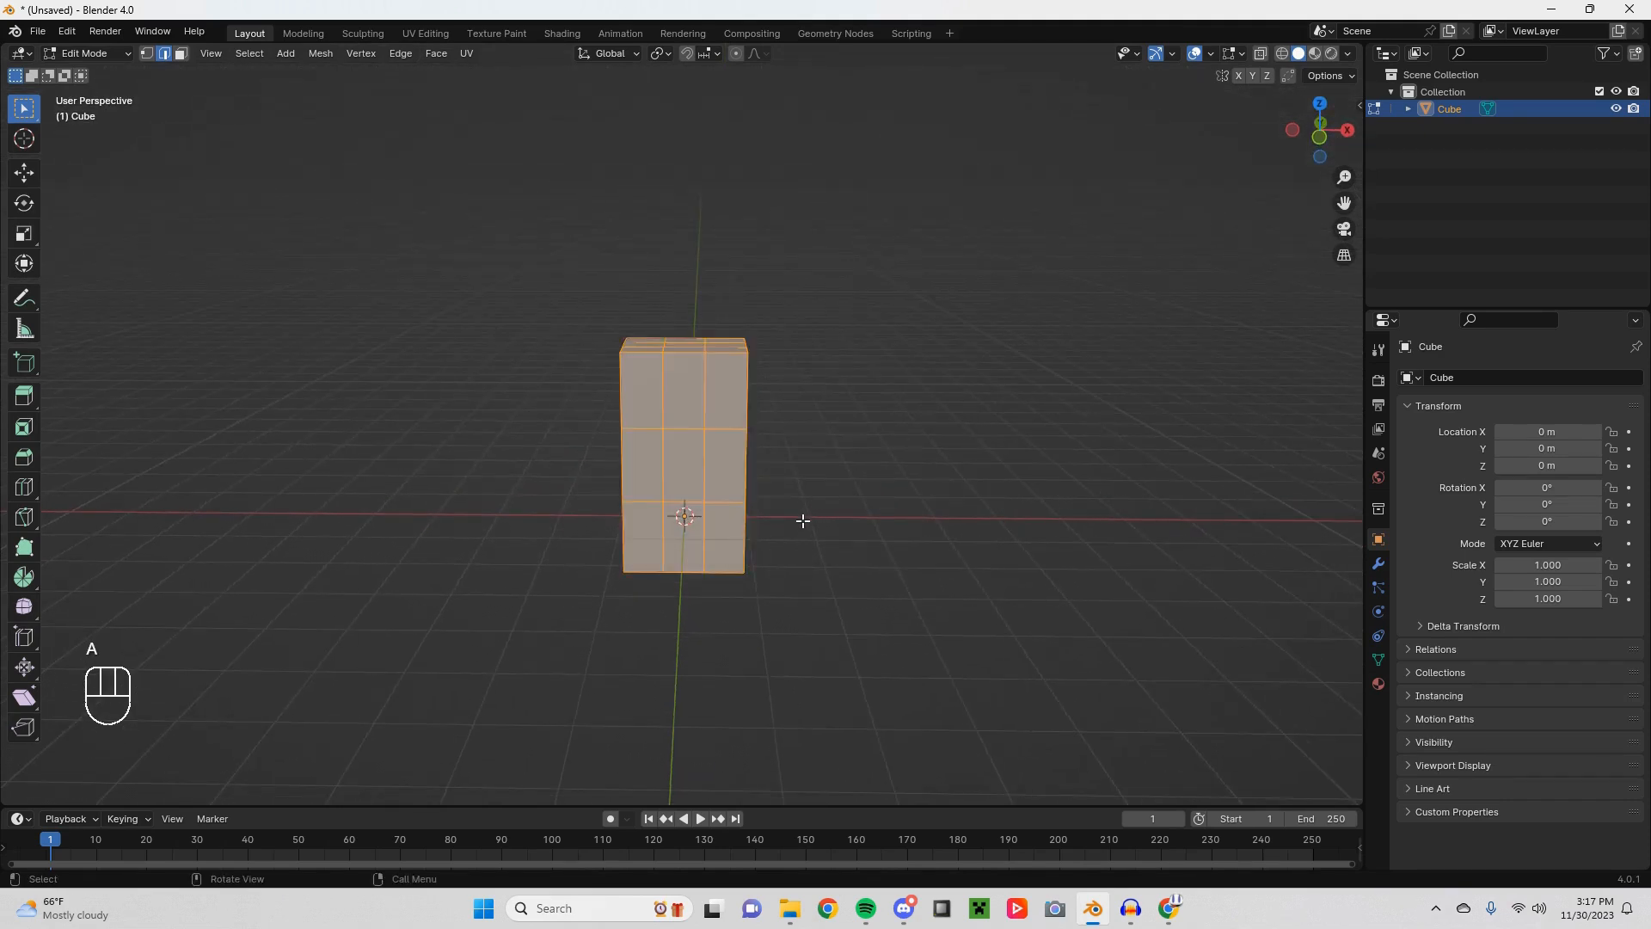
click(30, 613)
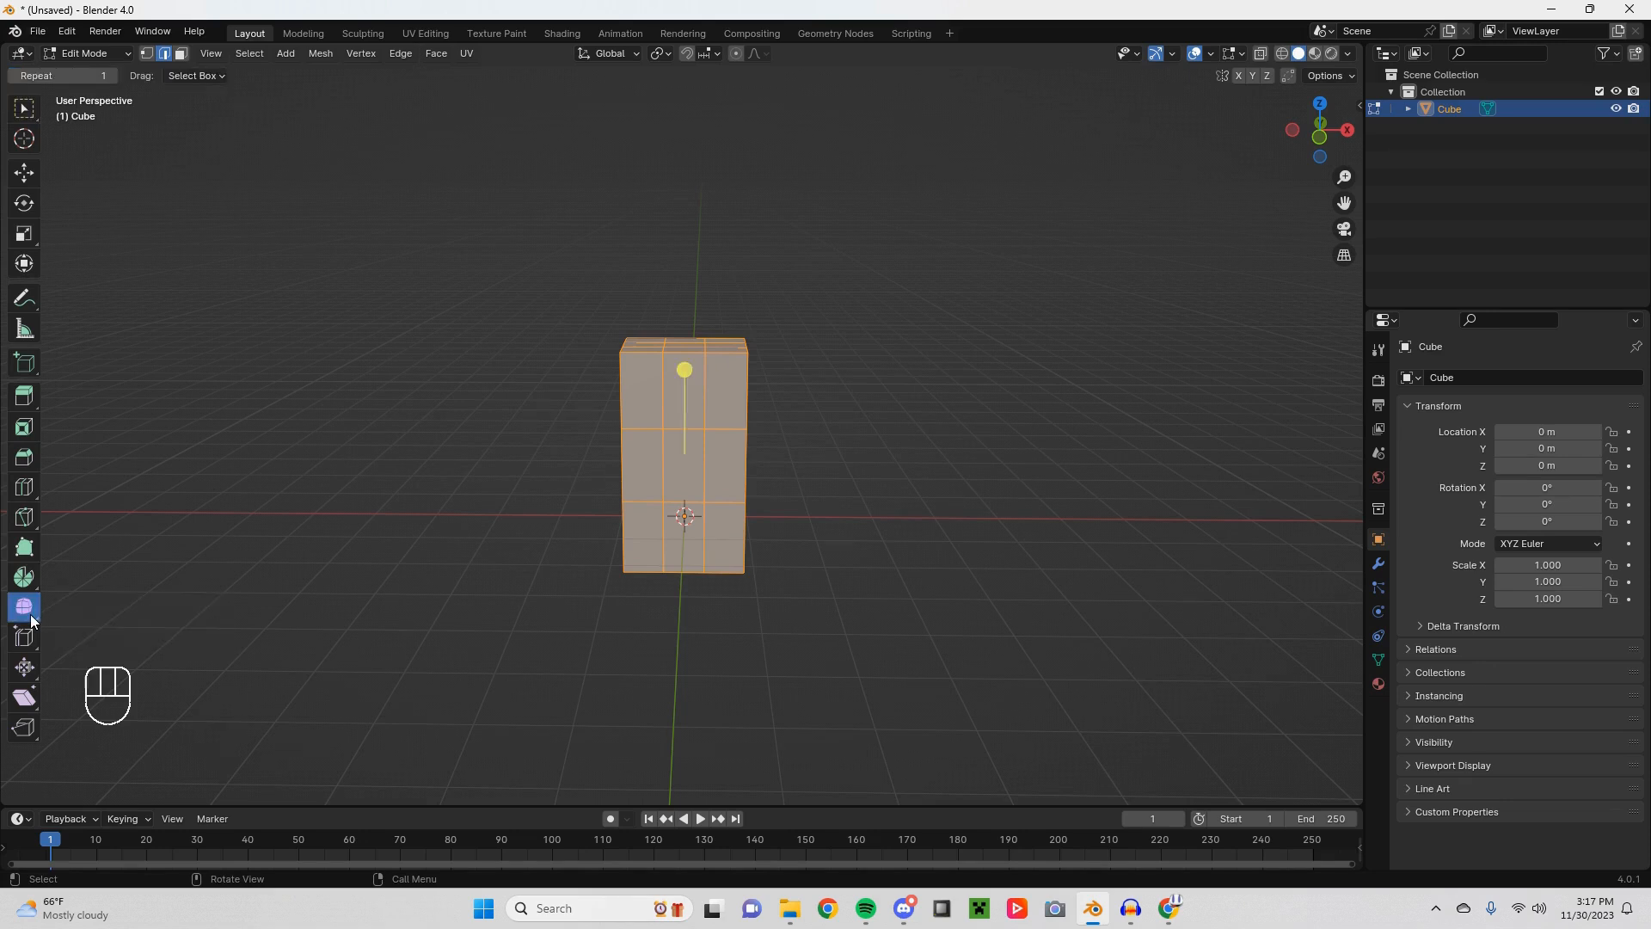
middle_drag(779, 647, 760, 602)
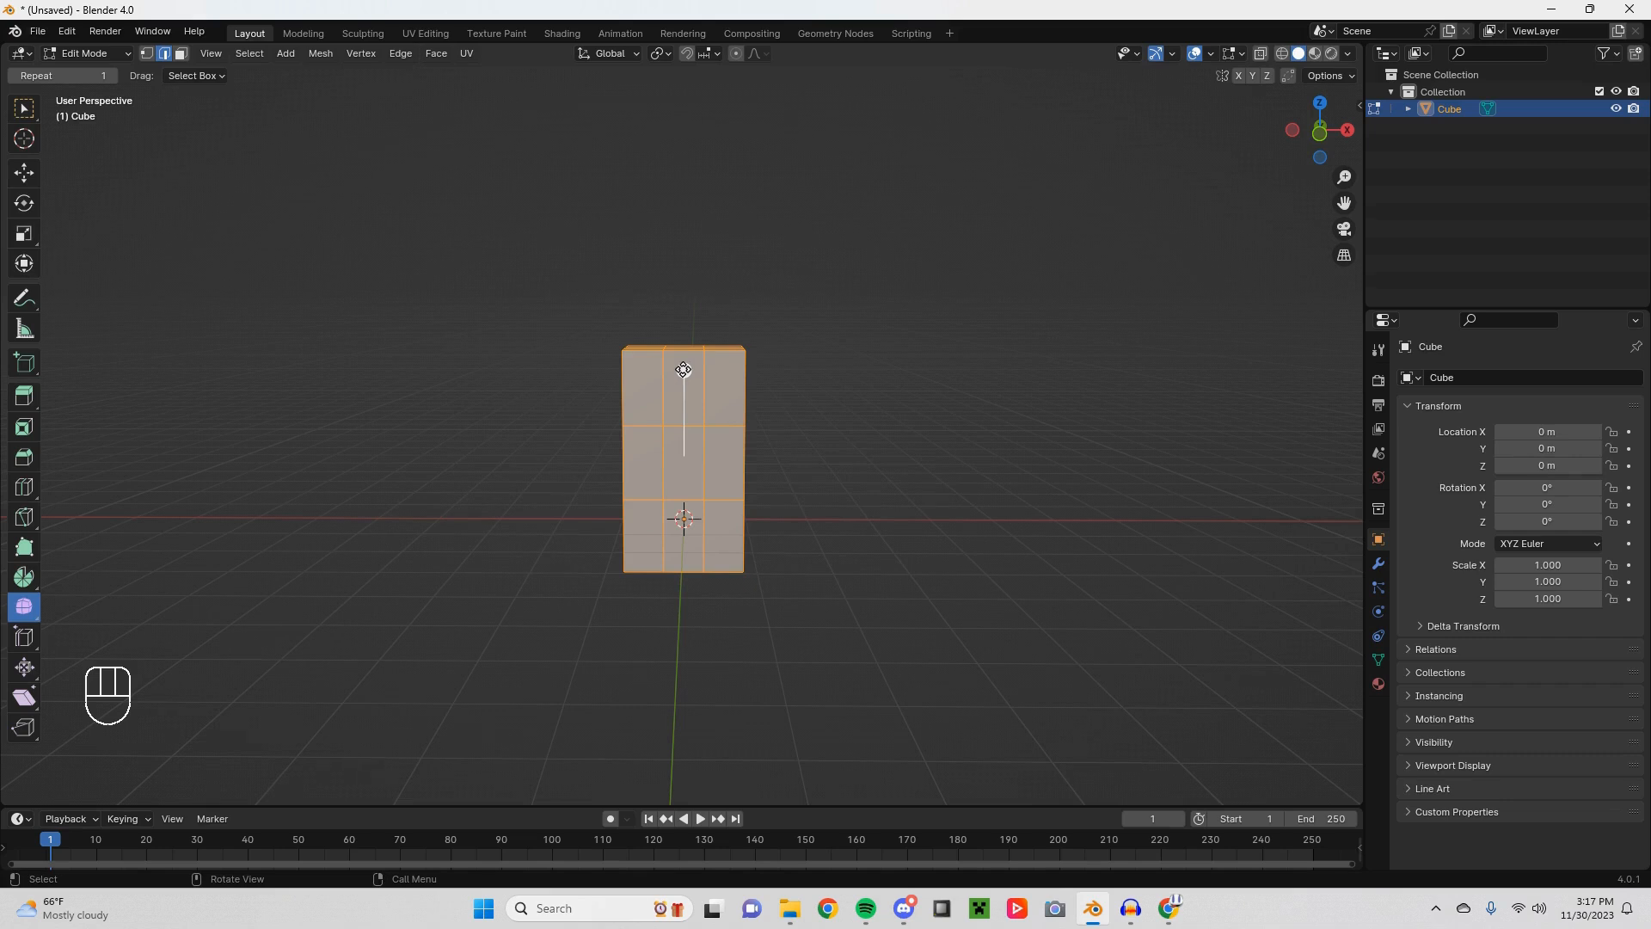
drag(684, 370, 935, 422)
key(KP_1)
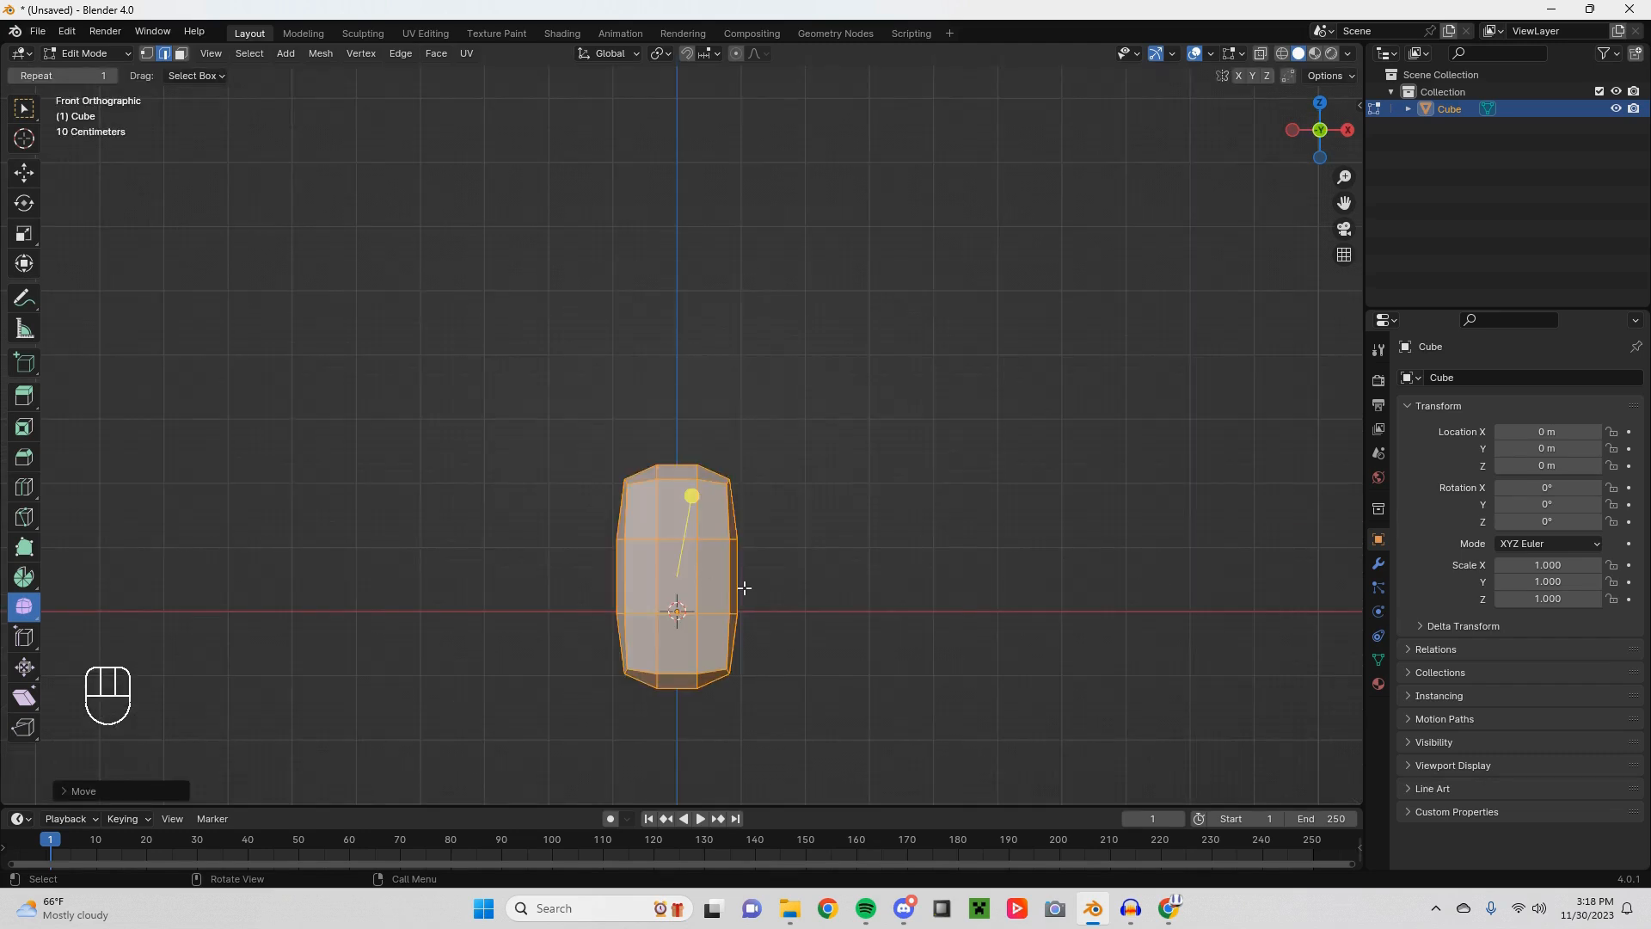
middle_drag(807, 556, 896, 570)
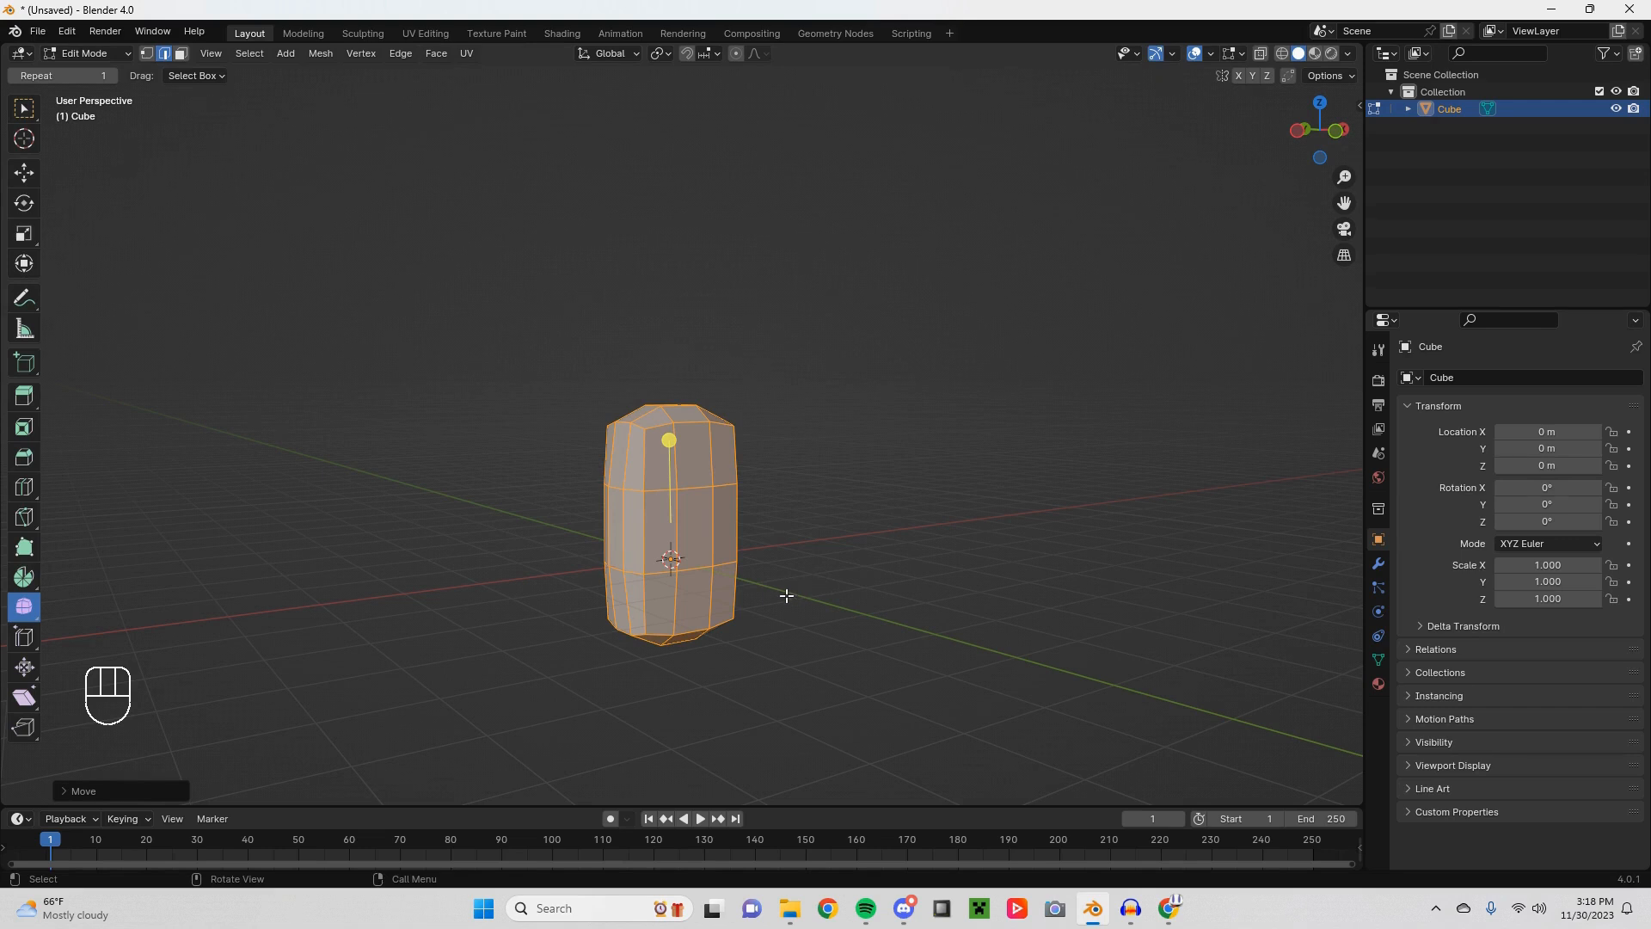
middle_drag(733, 470, 660, 469)
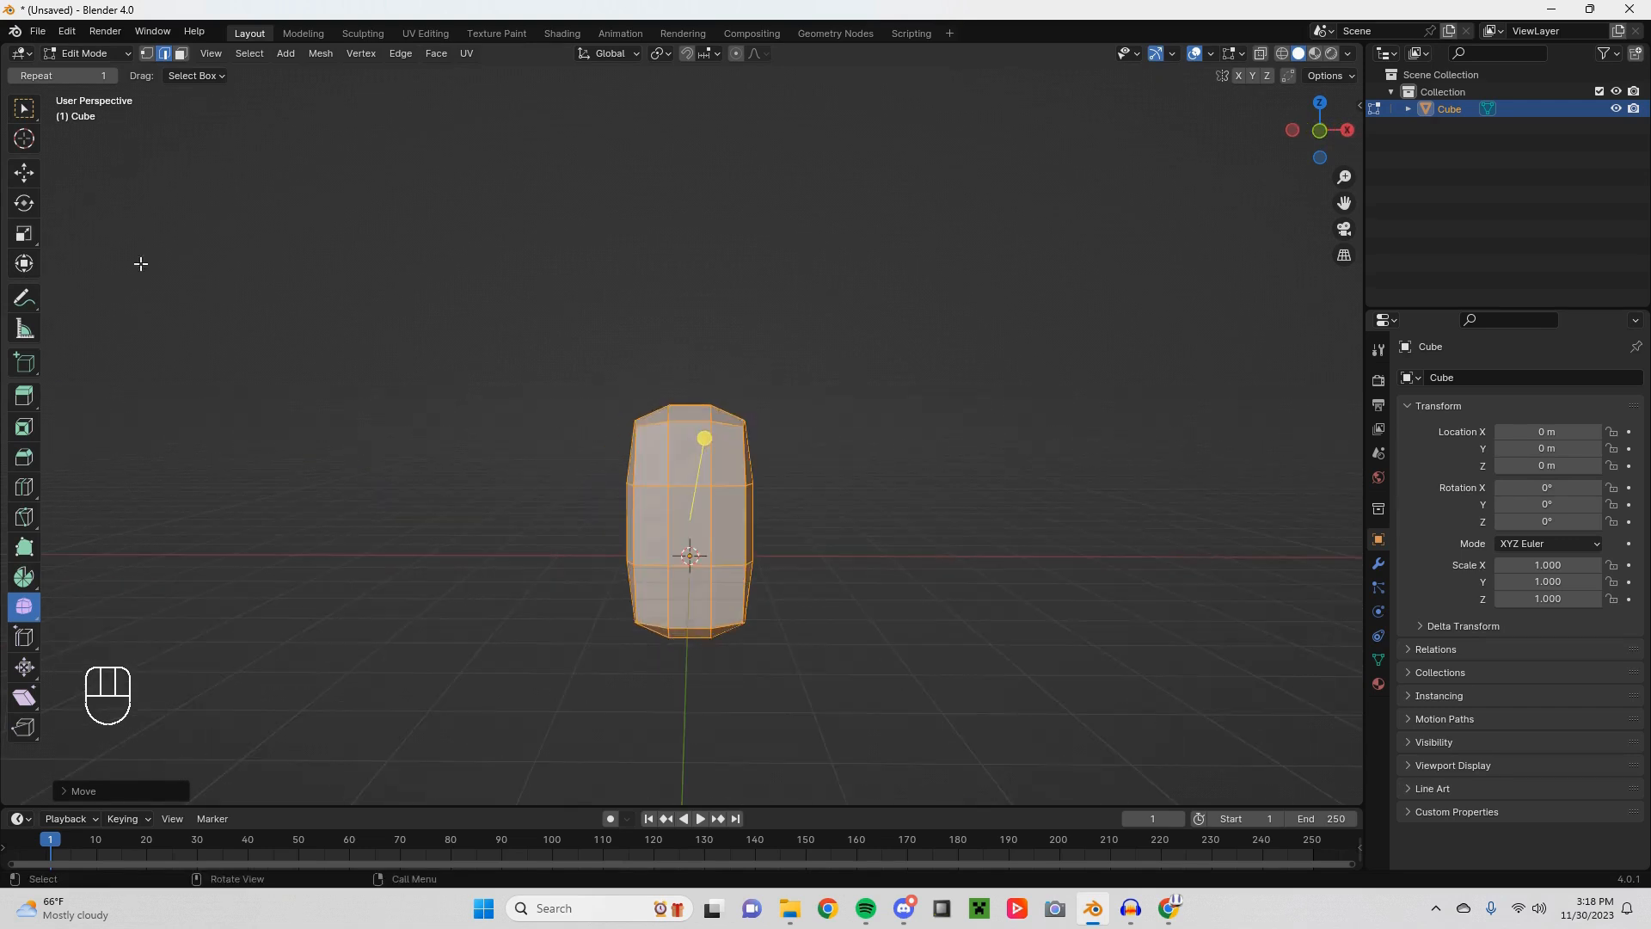
Step: Return to box selection and, in front orthographic view, raise all of the rounded box's geometry along Z above the grid floor
click(29, 112)
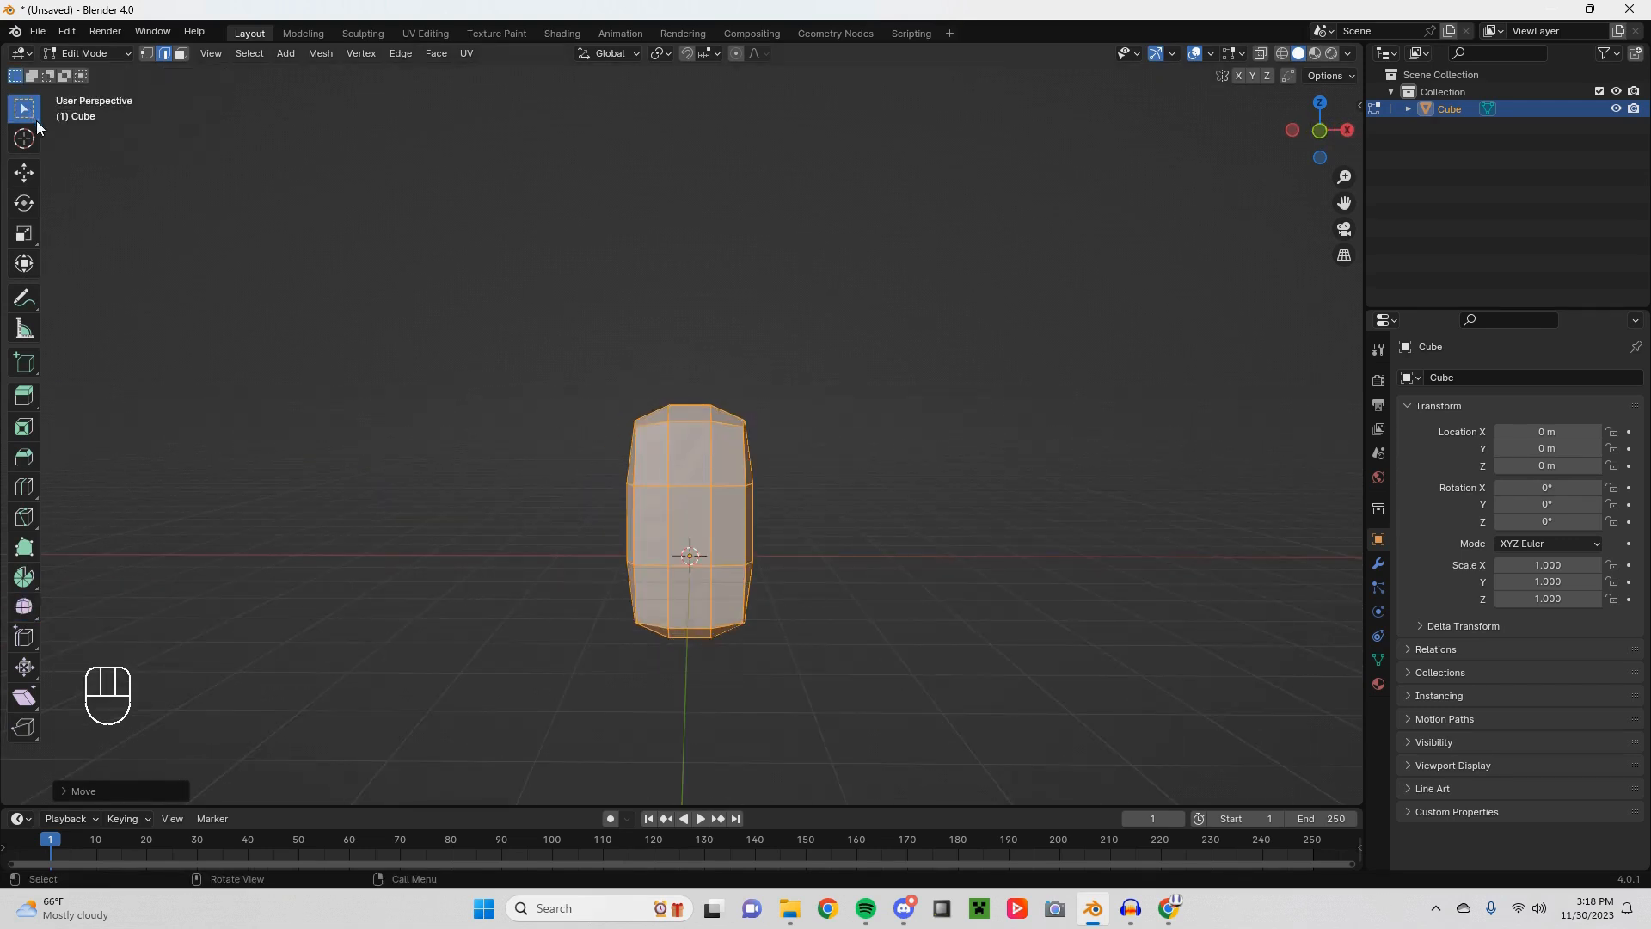
drag(325, 201, 719, 516)
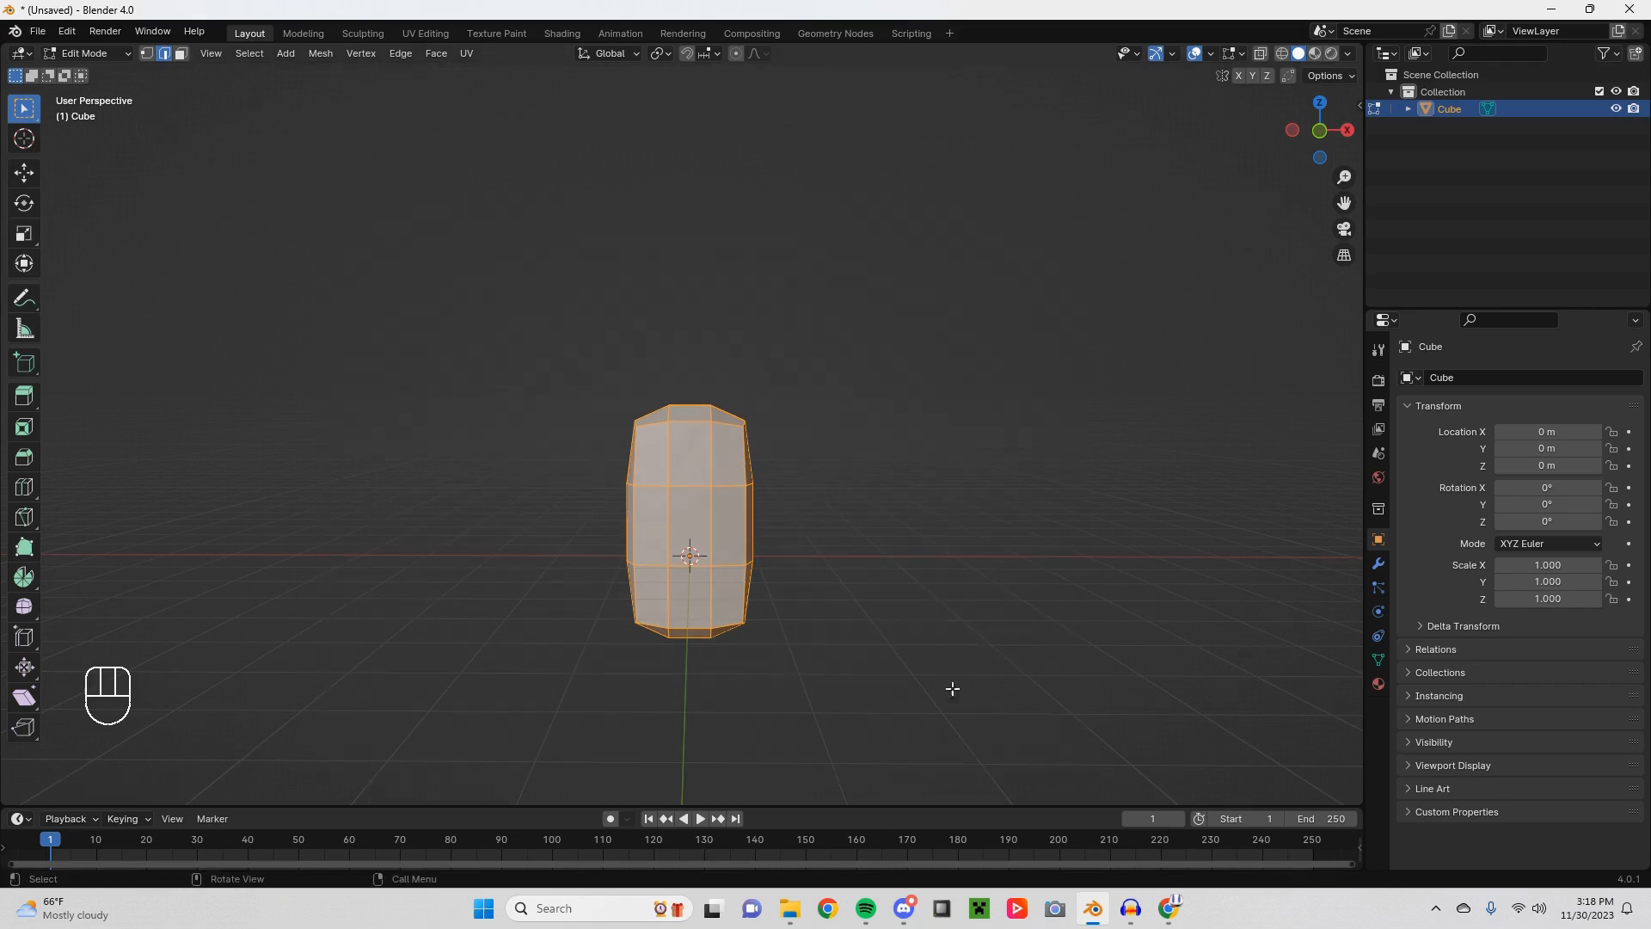
middle_drag(972, 546, 826, 556)
click(962, 567)
key(KP_1)
scroll(862, 568, down, 2)
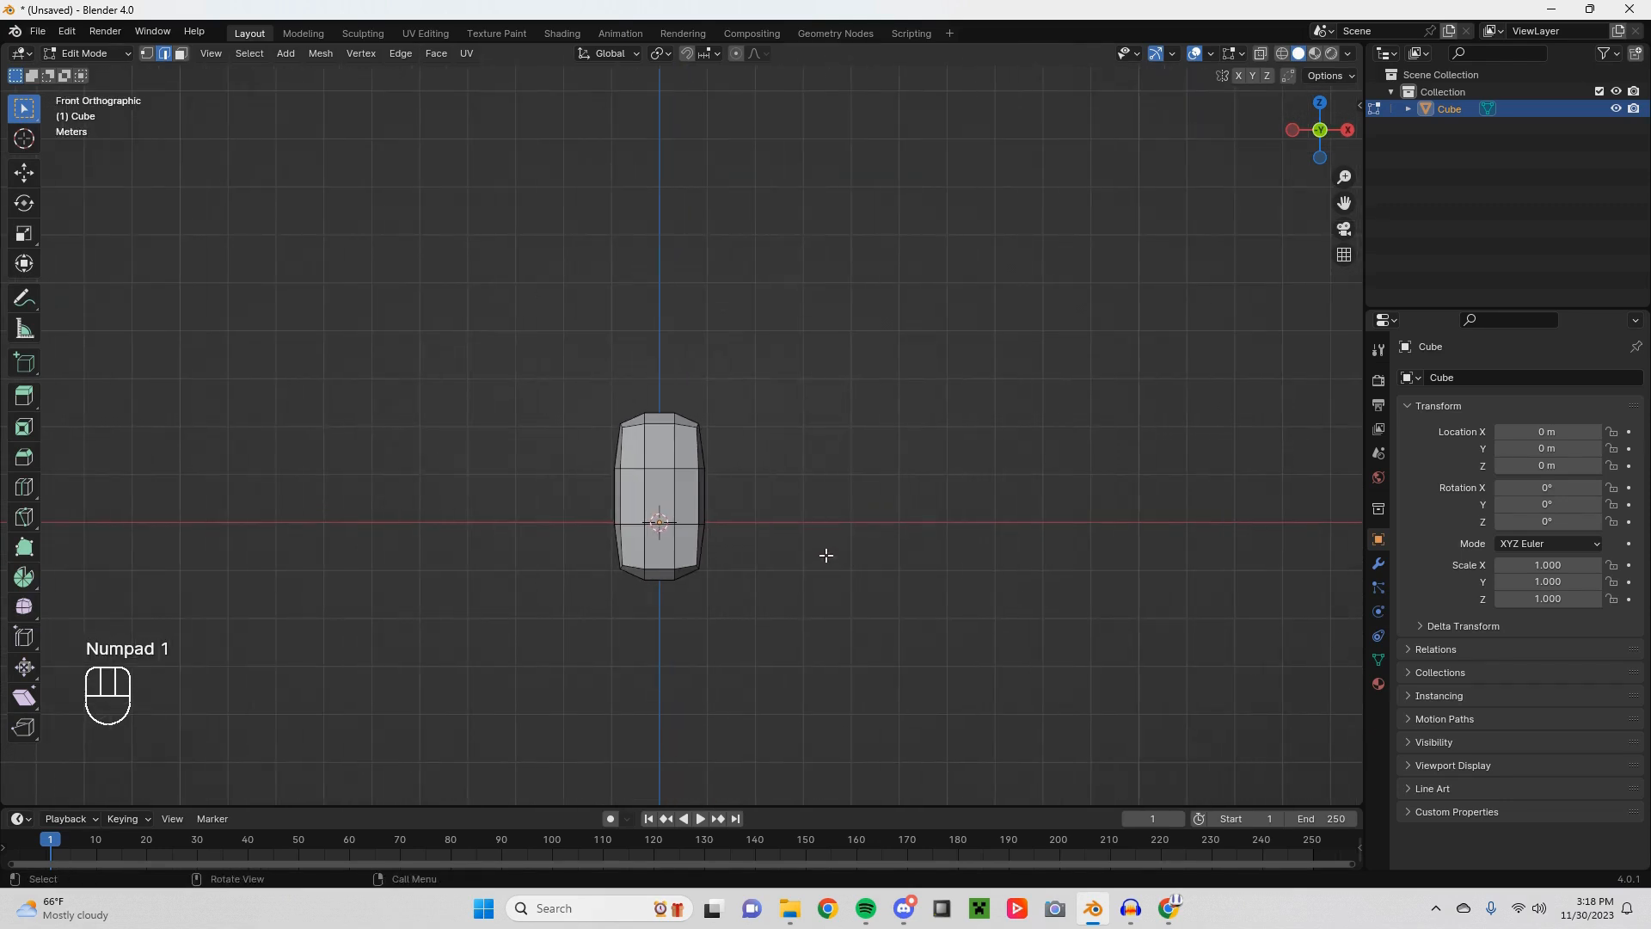
key(a)
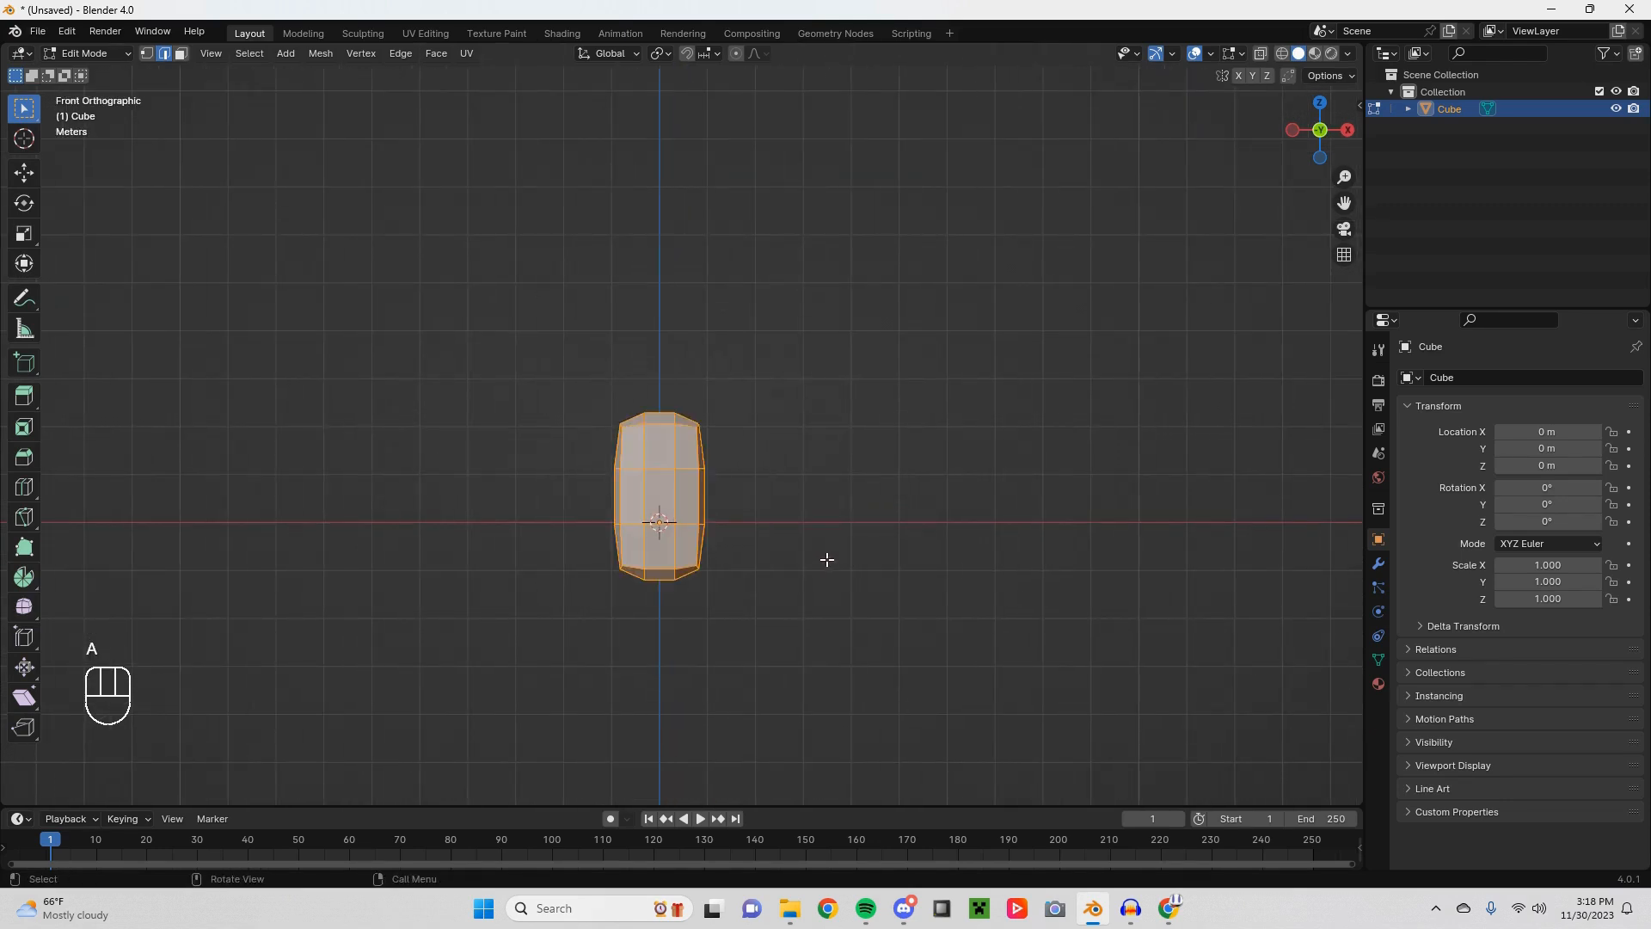
key(g)
key(z)
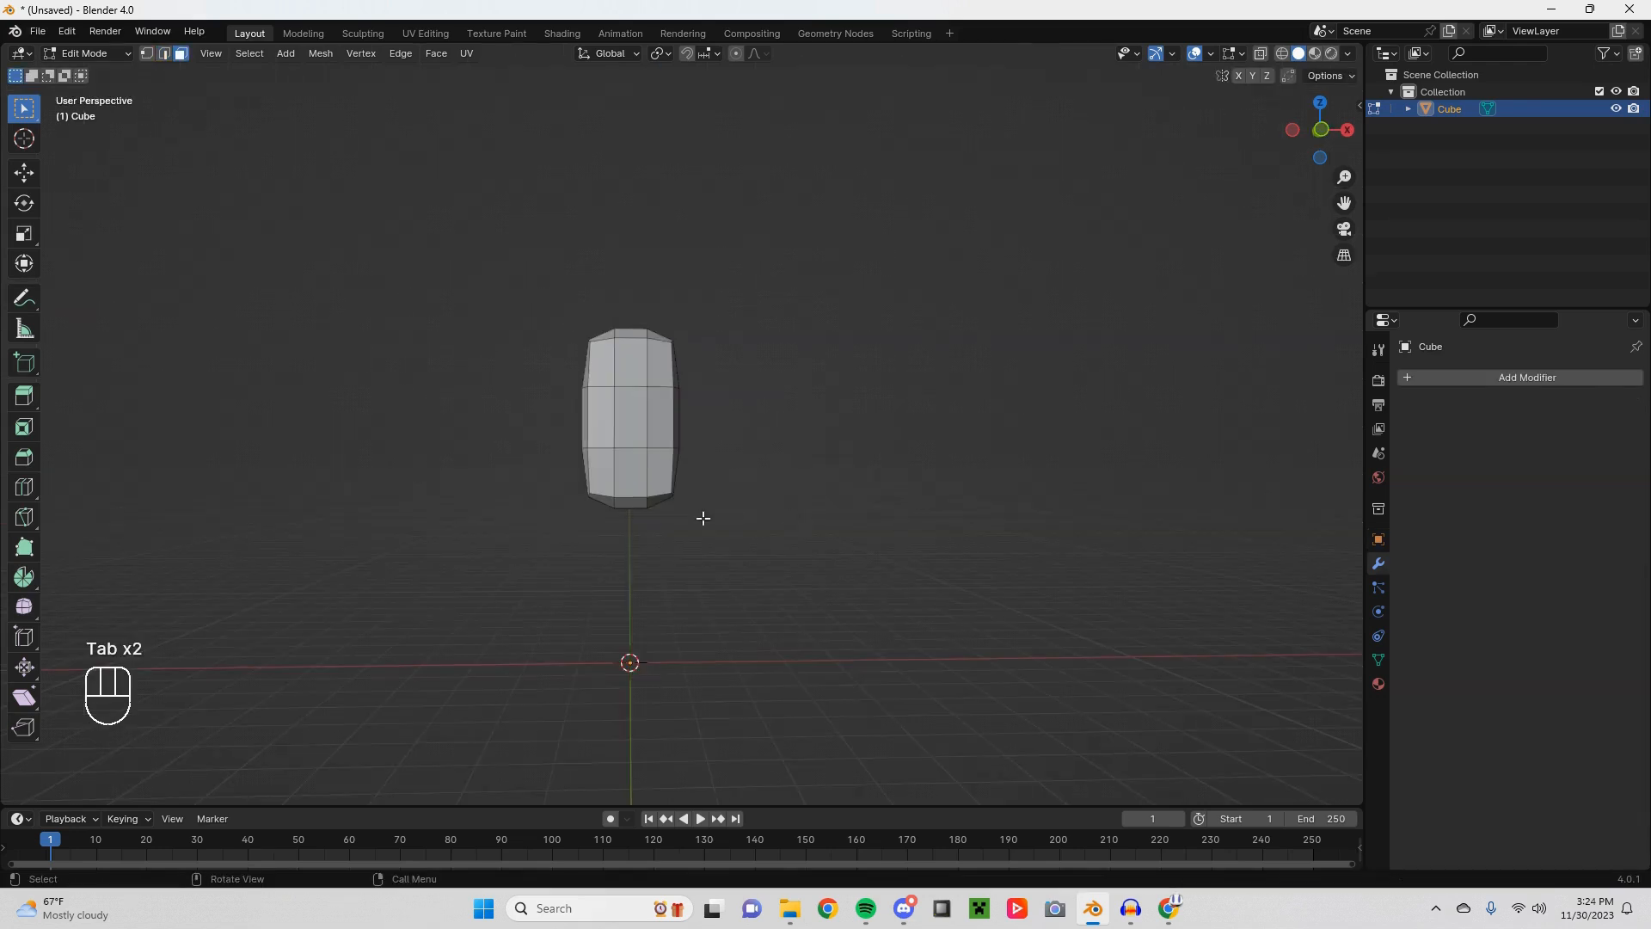
Step: Switch to Object Mode, deselect the rounded box, and add a new 2 m cube at the origin
shift+middle_drag(700, 516, 724, 545)
scroll(822, 530, up, 3)
shift+middle_drag(881, 508, 706, 478)
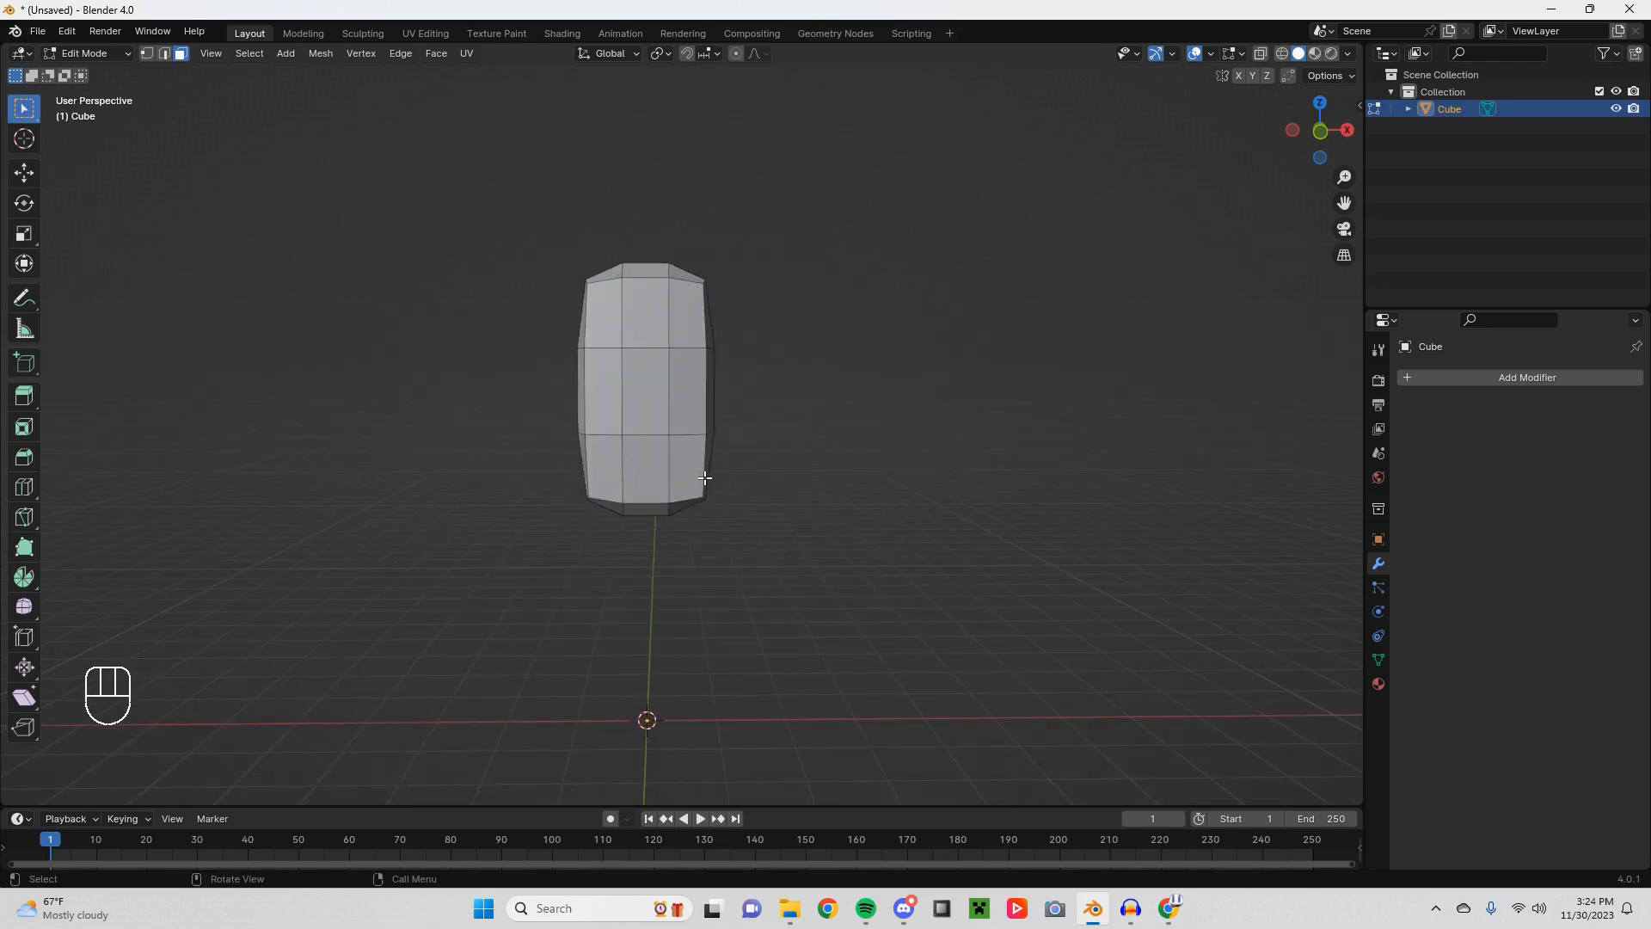
key(Tab)
click(751, 627)
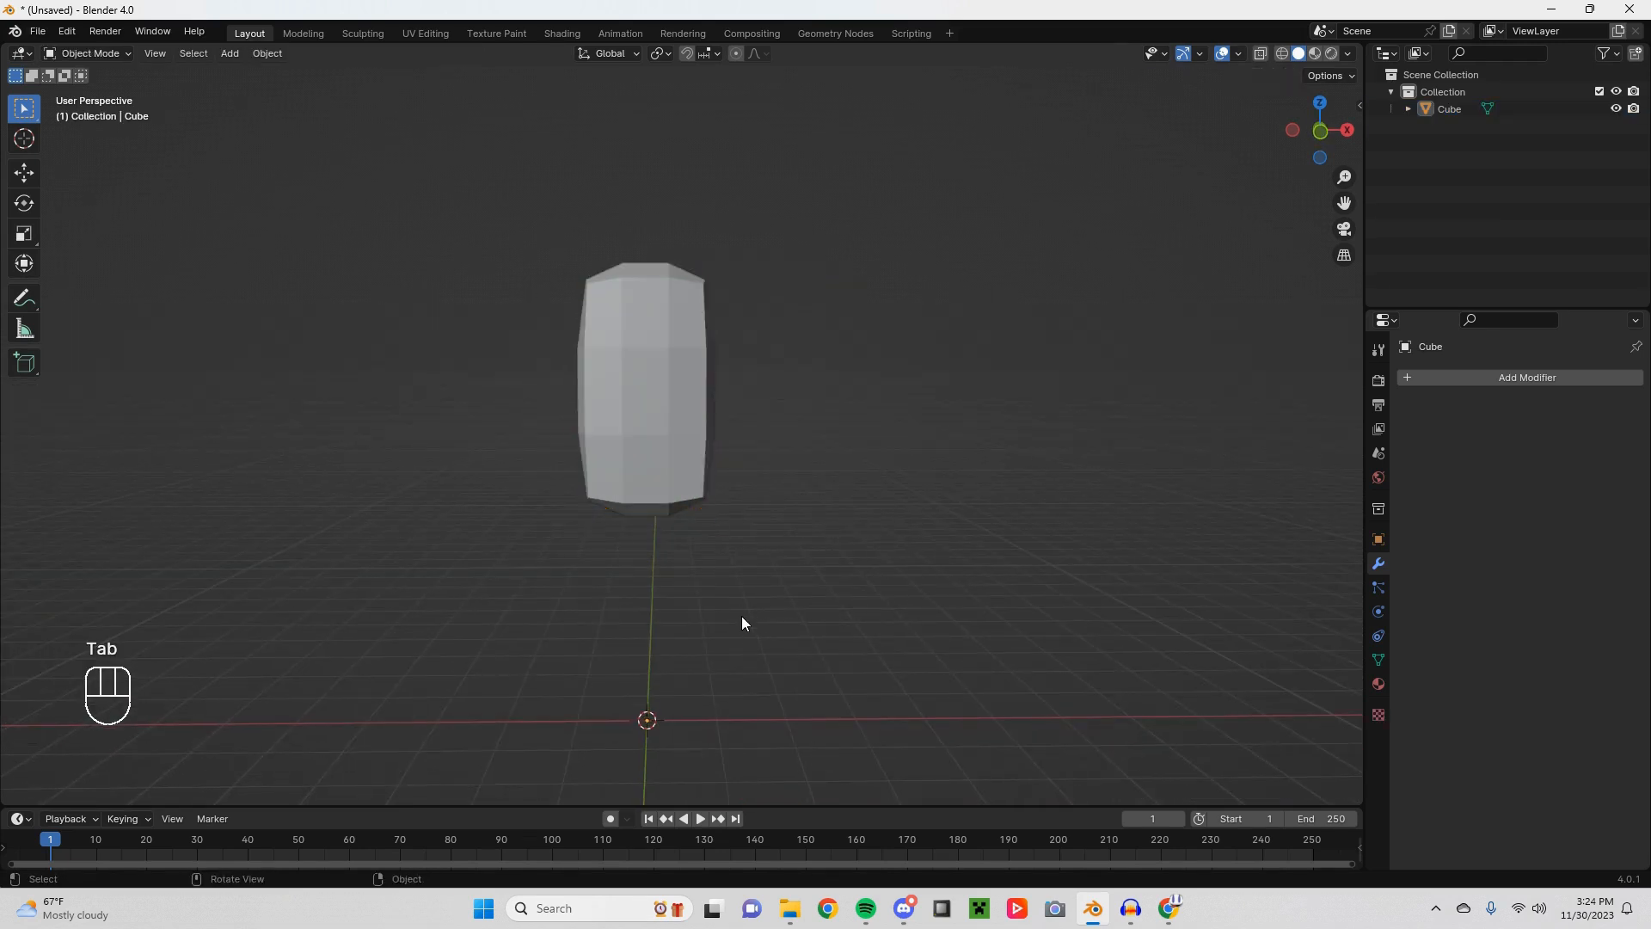
key(shift+a)
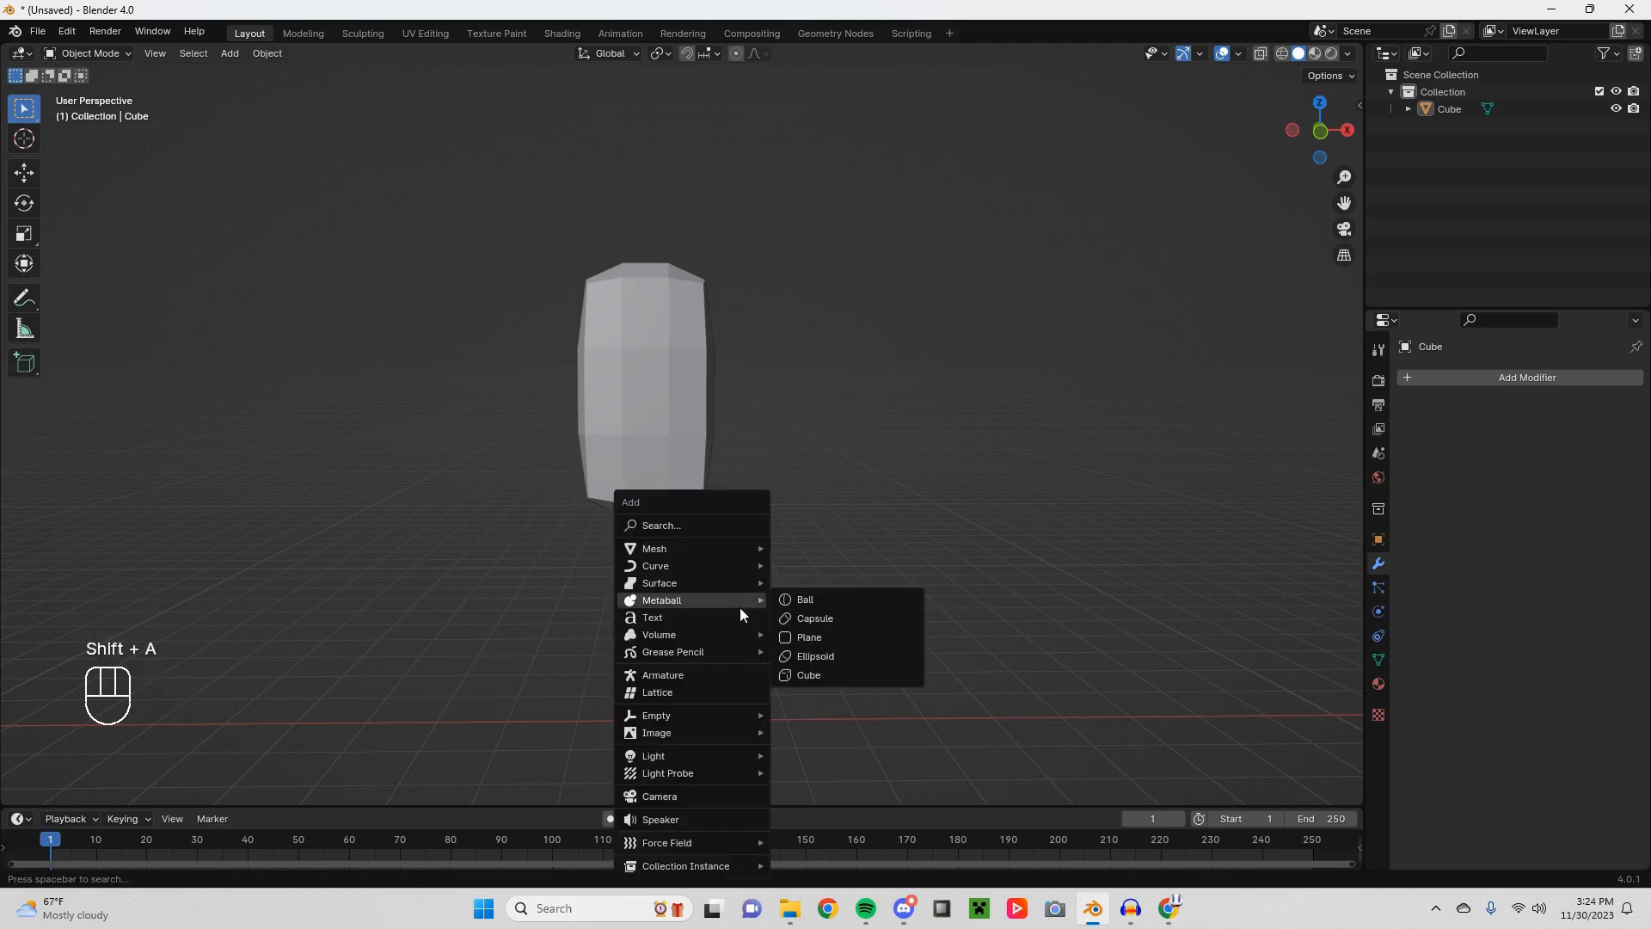
mouse_move(727, 547)
click(833, 565)
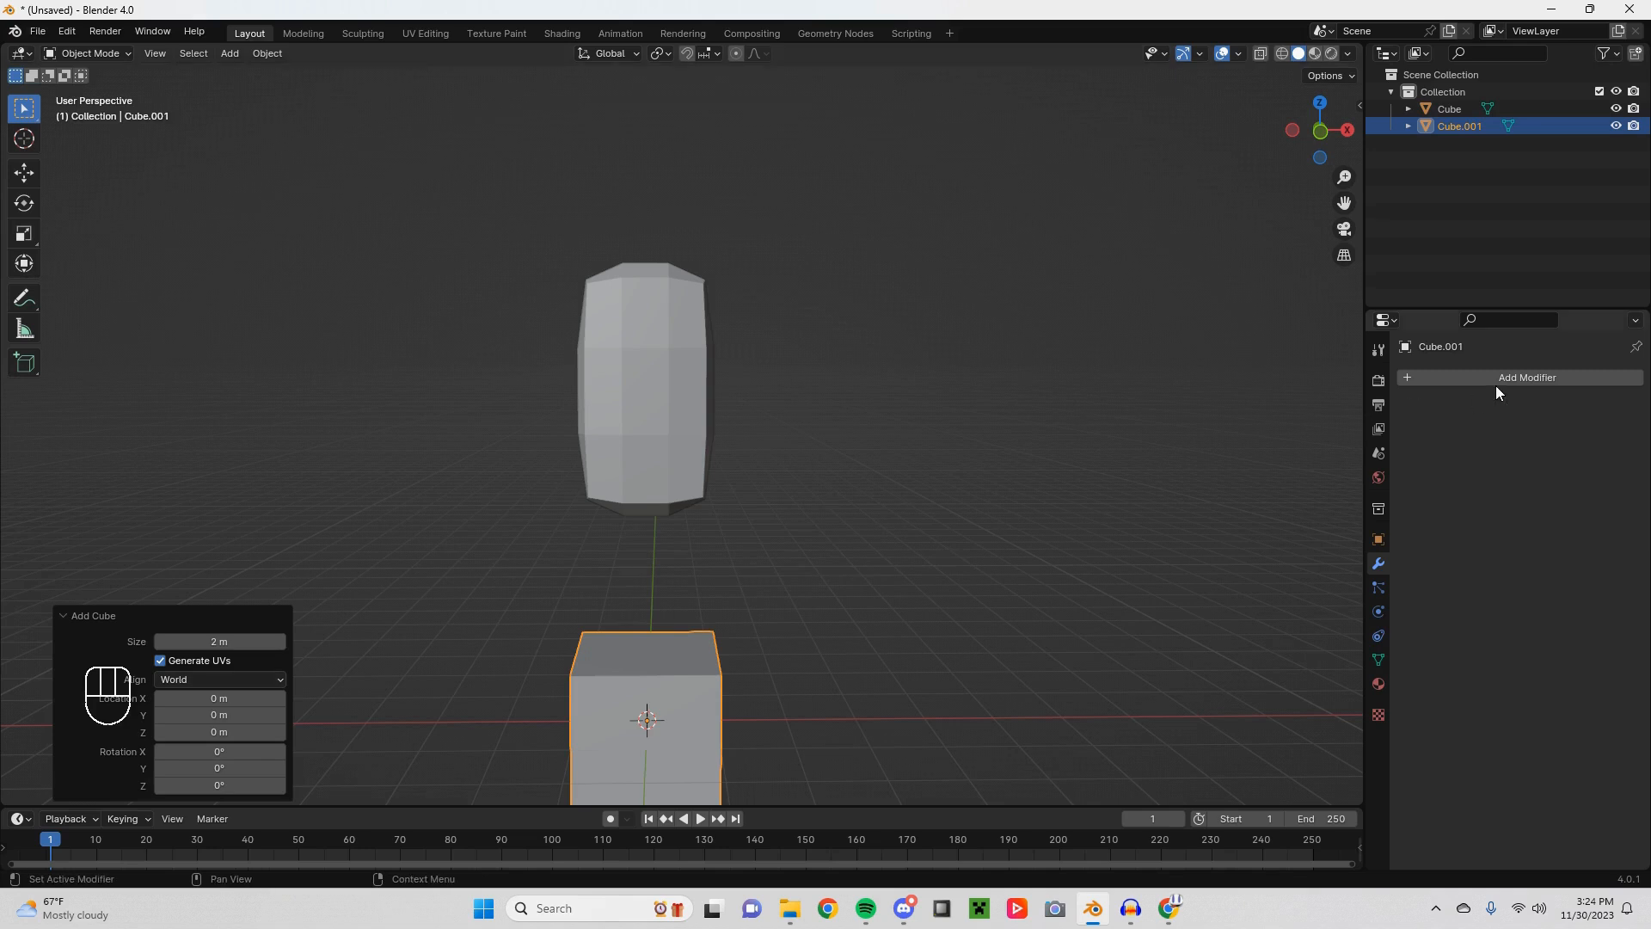
Step: Add a Mirror modifier on the X axis to the new cube
click(1379, 573)
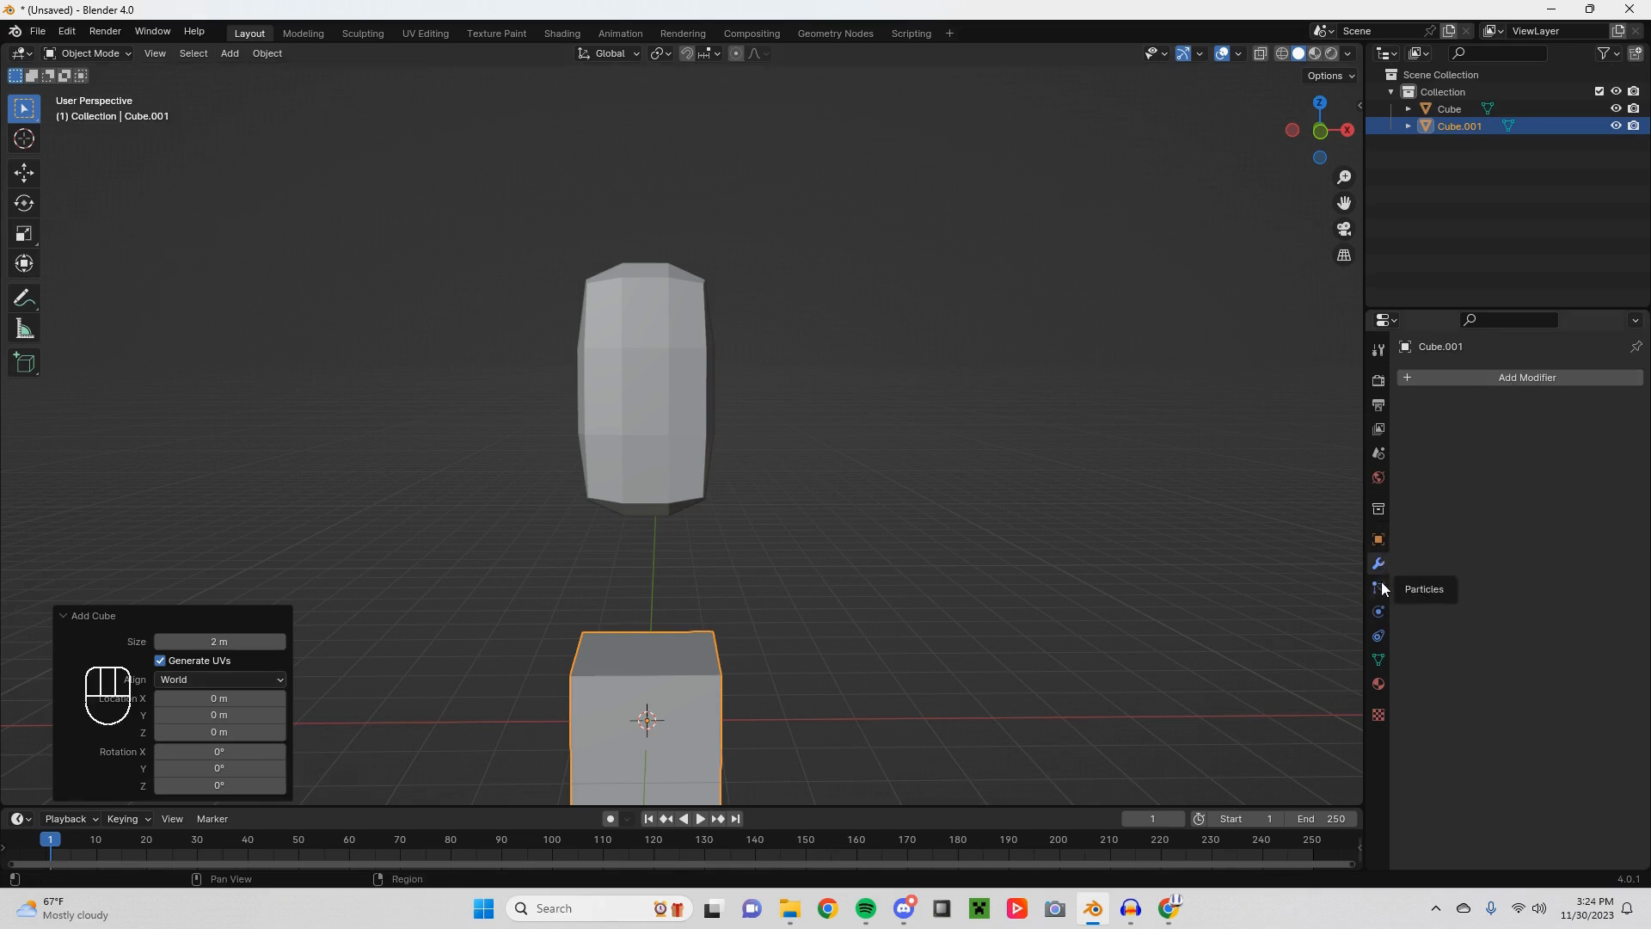
click(1536, 382)
mouse_move(1537, 385)
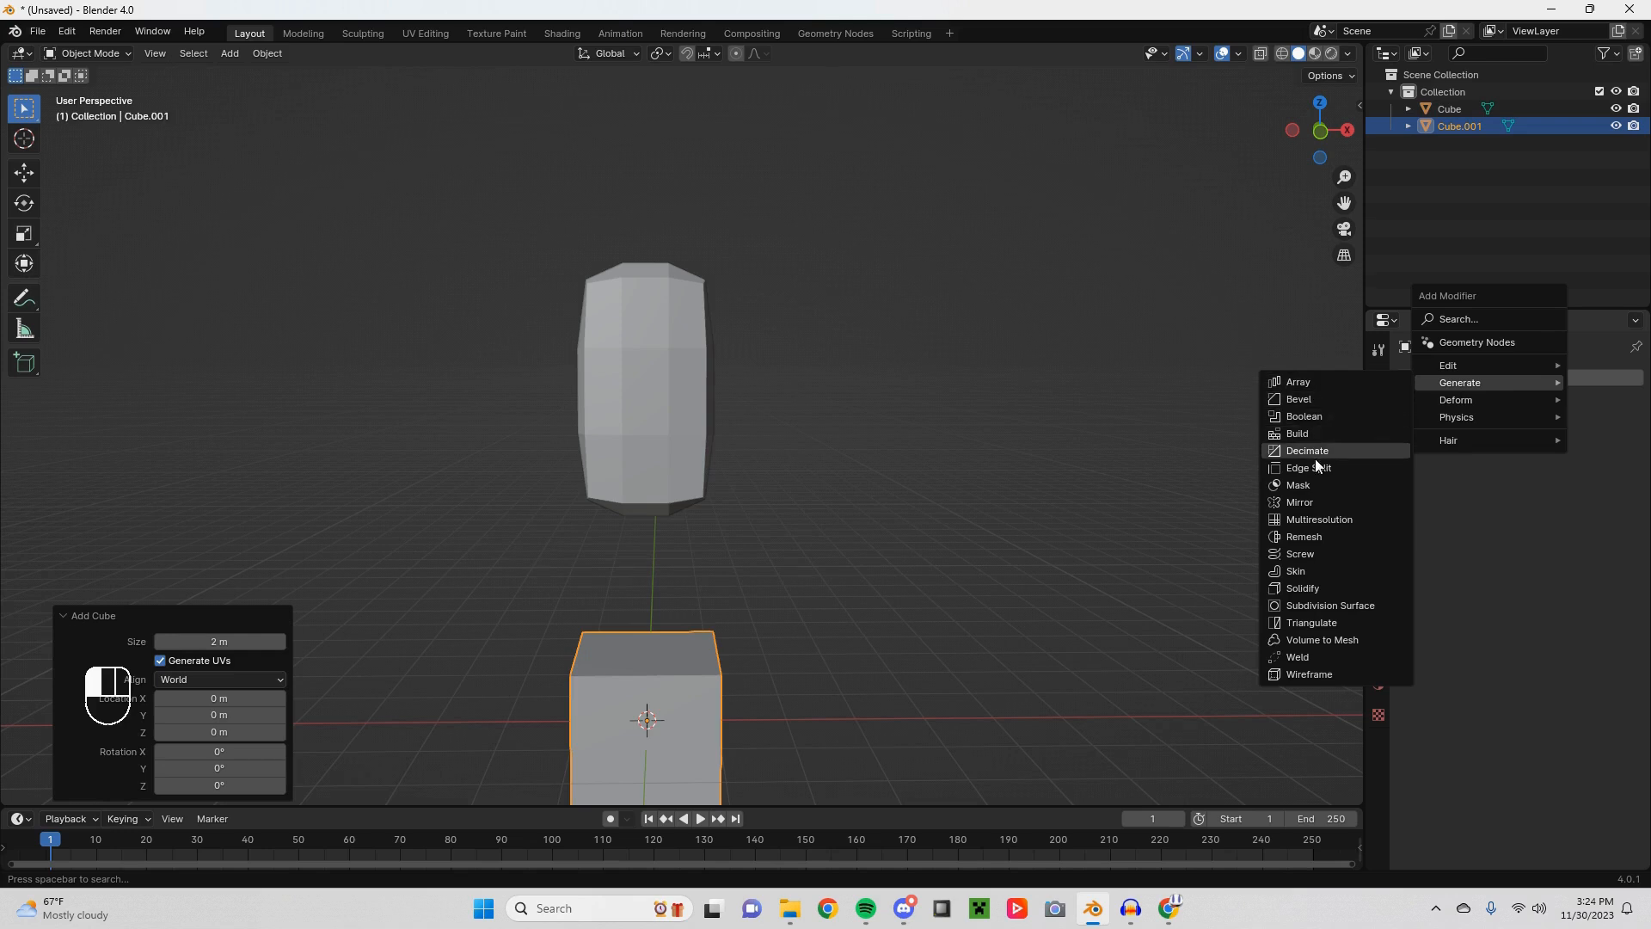
click(1311, 508)
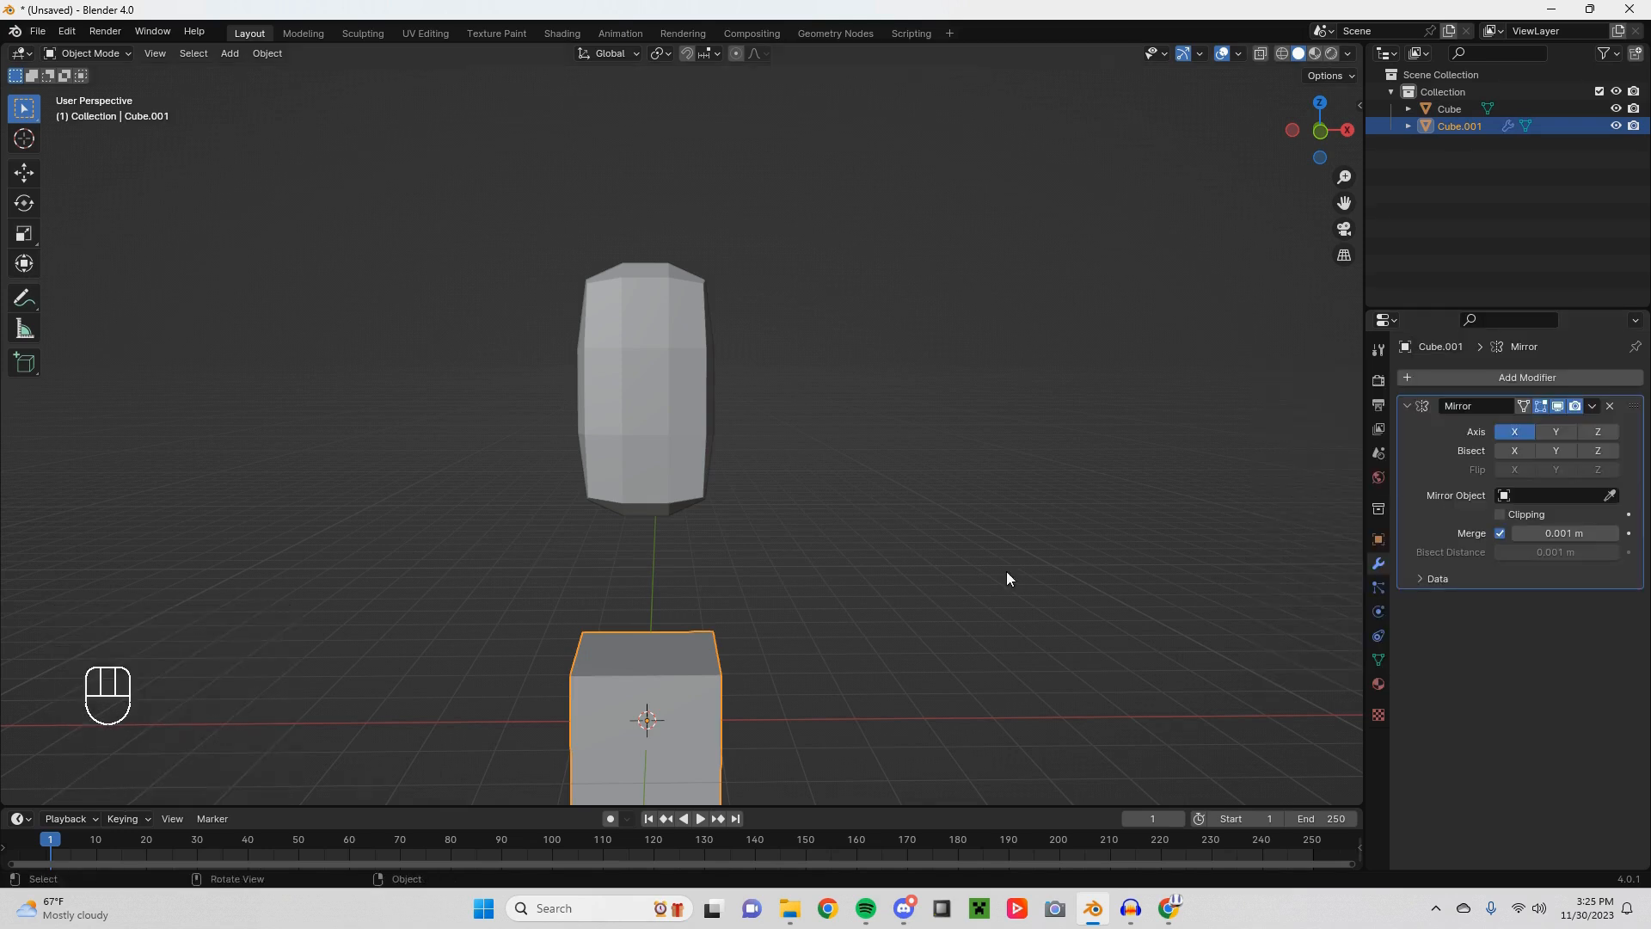
Step: In Edit Mode, move the new cube's geometry about 3.88 m along X so its mirrored copy separates
shift+middle_drag(782, 615, 782, 571)
key(Tab)
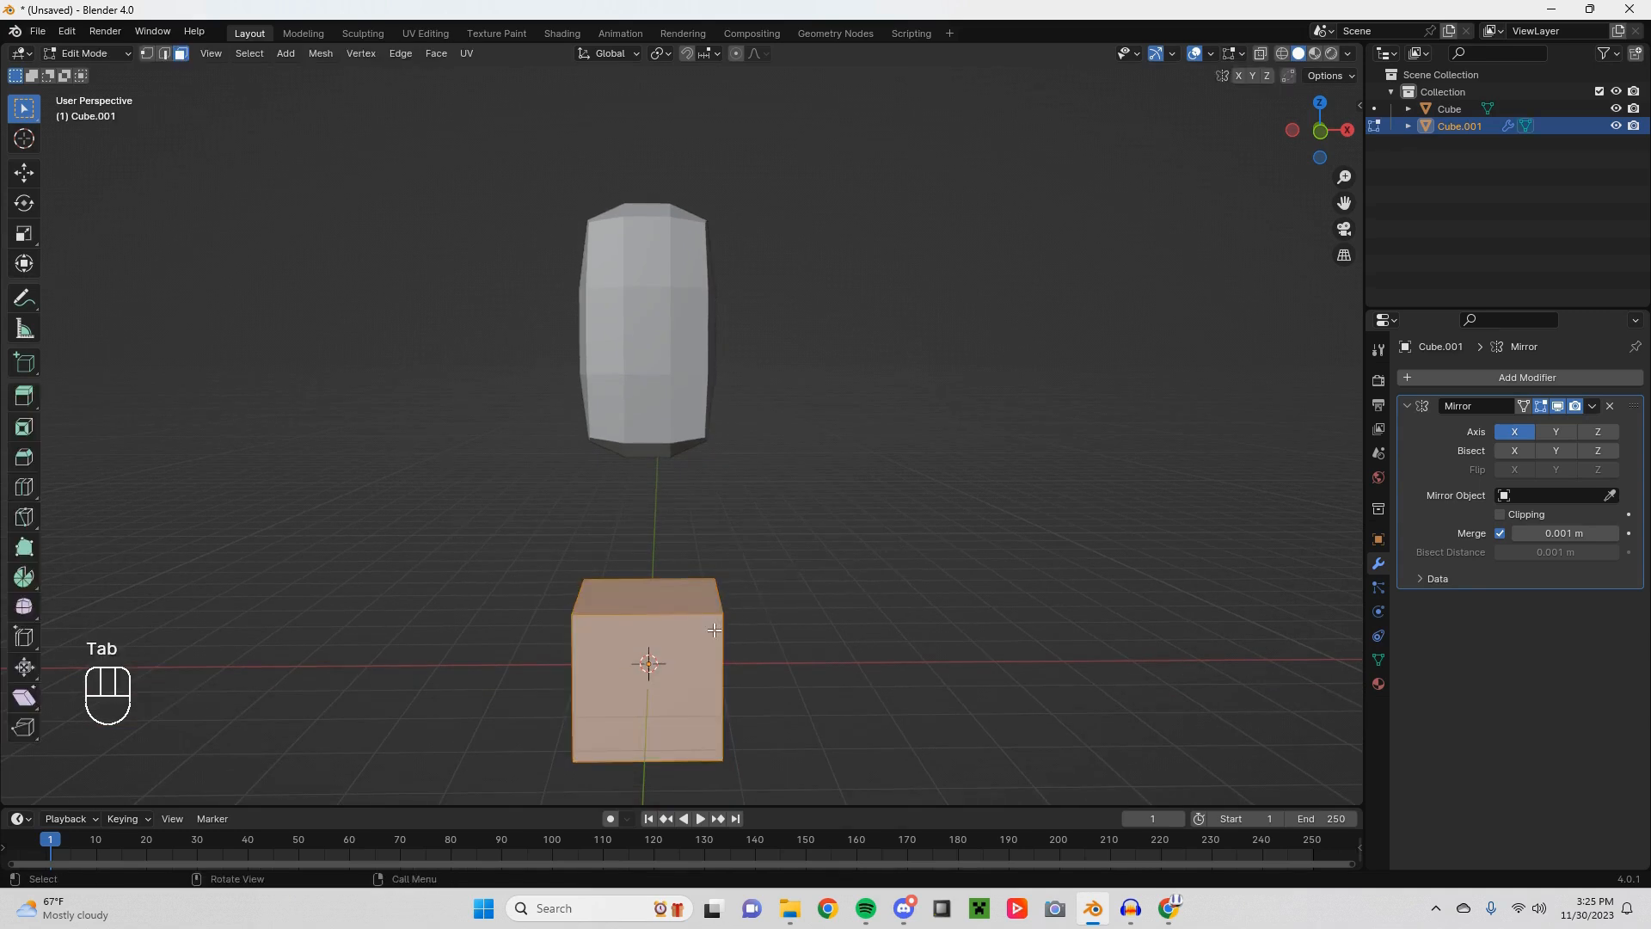
key(g)
key(x)
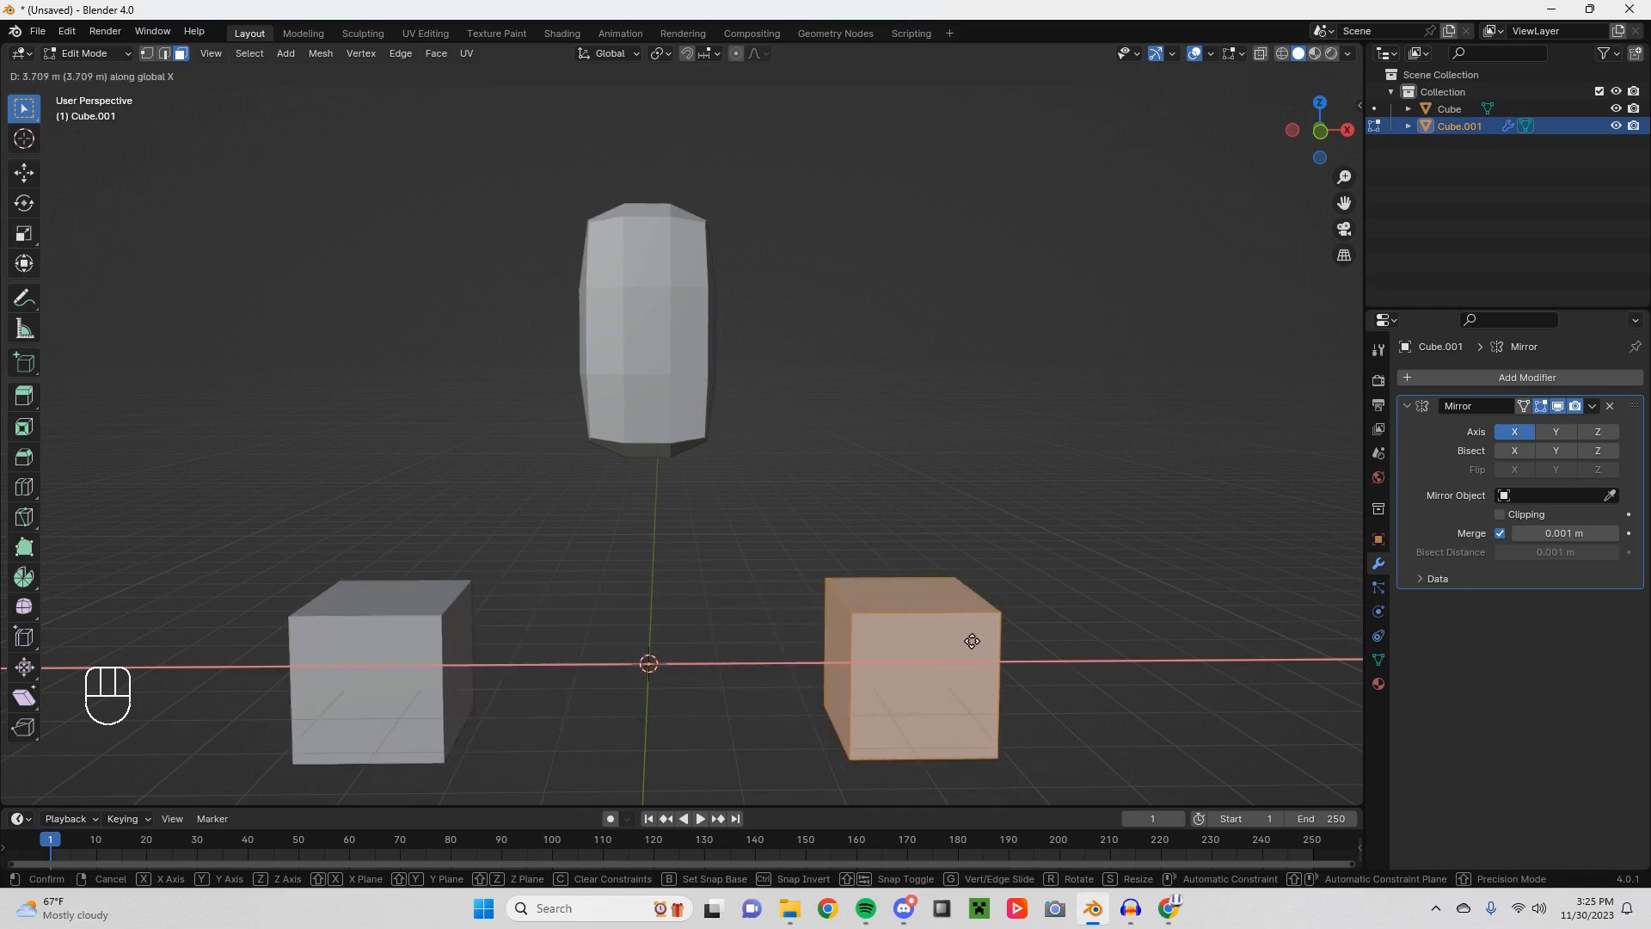
click(983, 644)
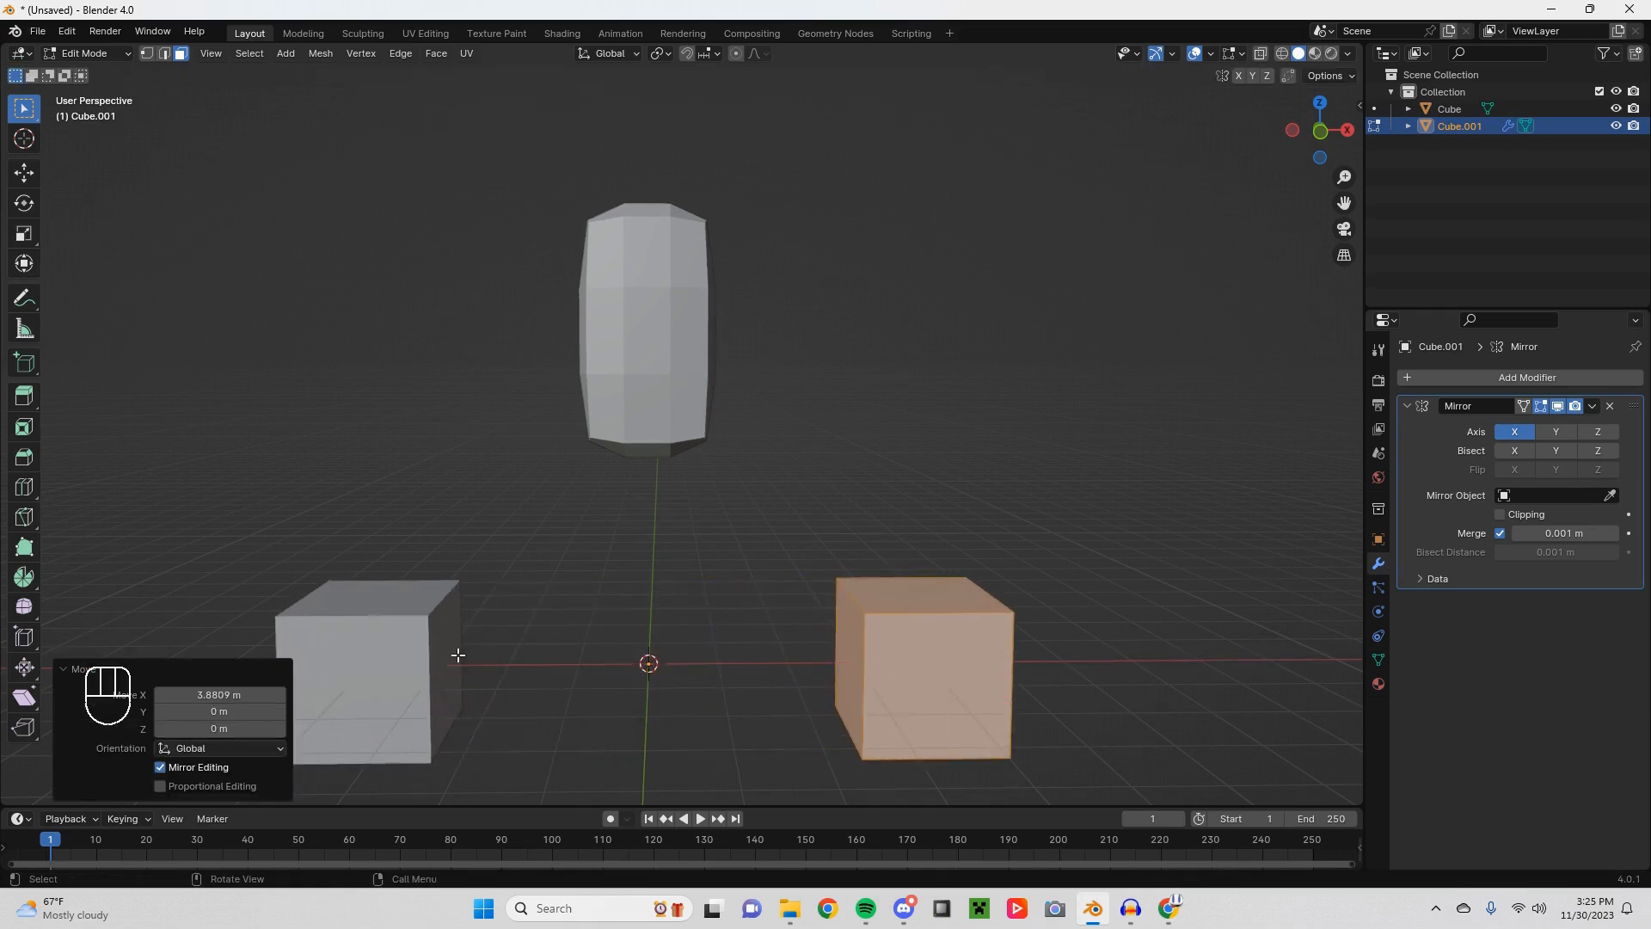
Step: In front orthographic view, raise the mirrored cube along Z beside the rounded box's upper part and shift it farther outward along X
key(KP_1)
key(g)
key(shift+z)
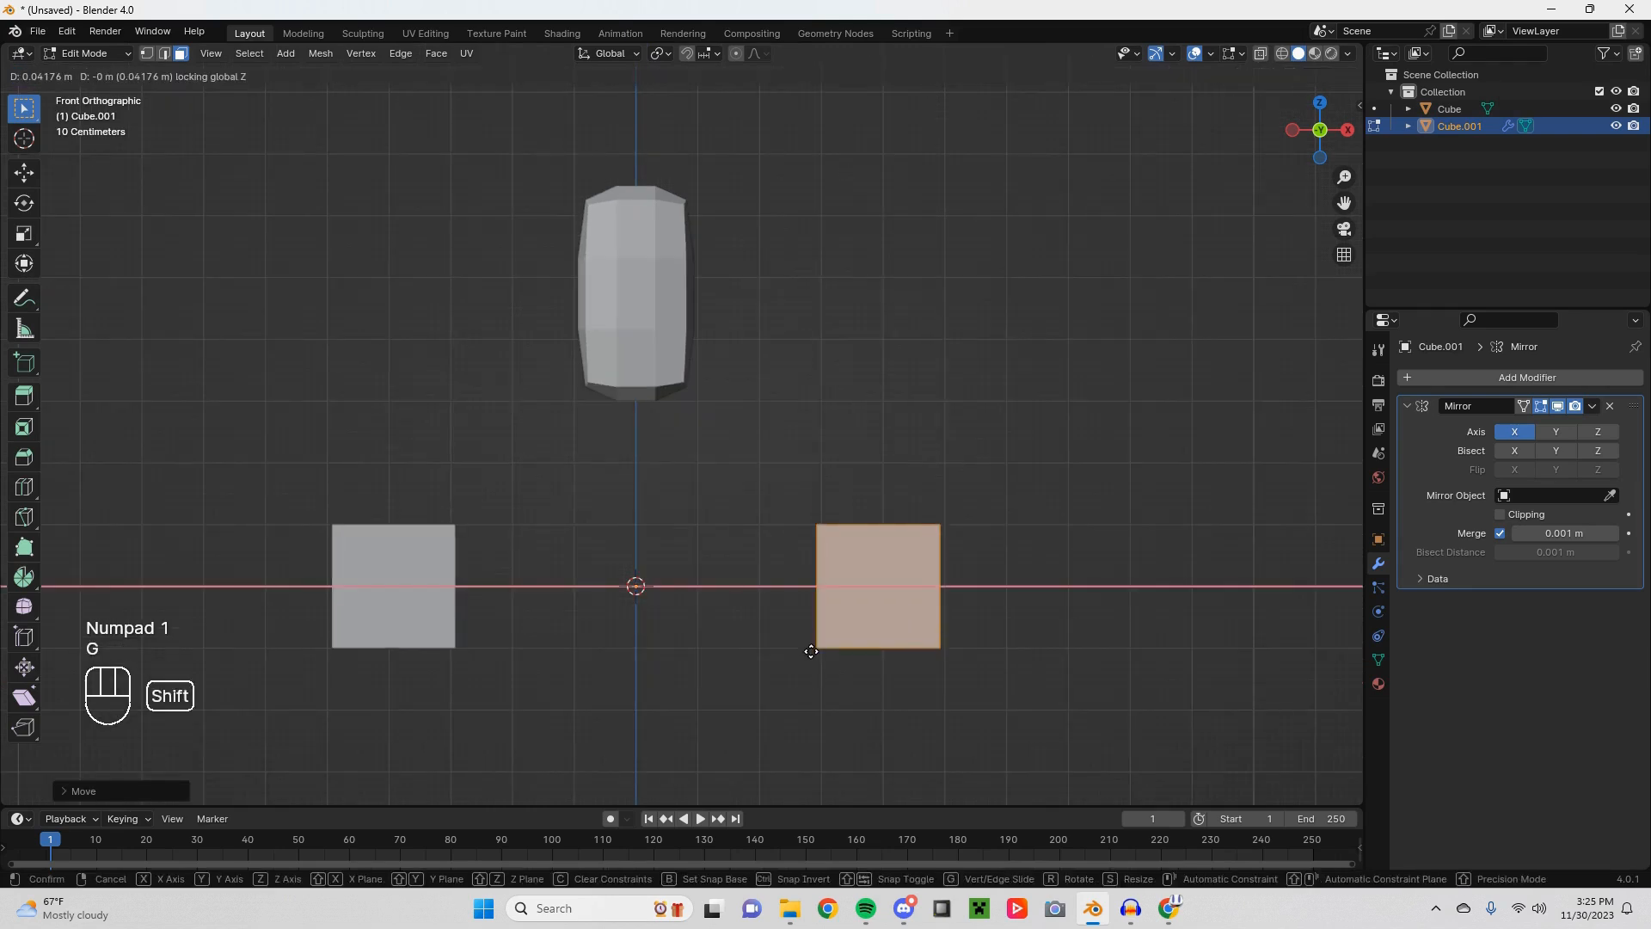
key(z)
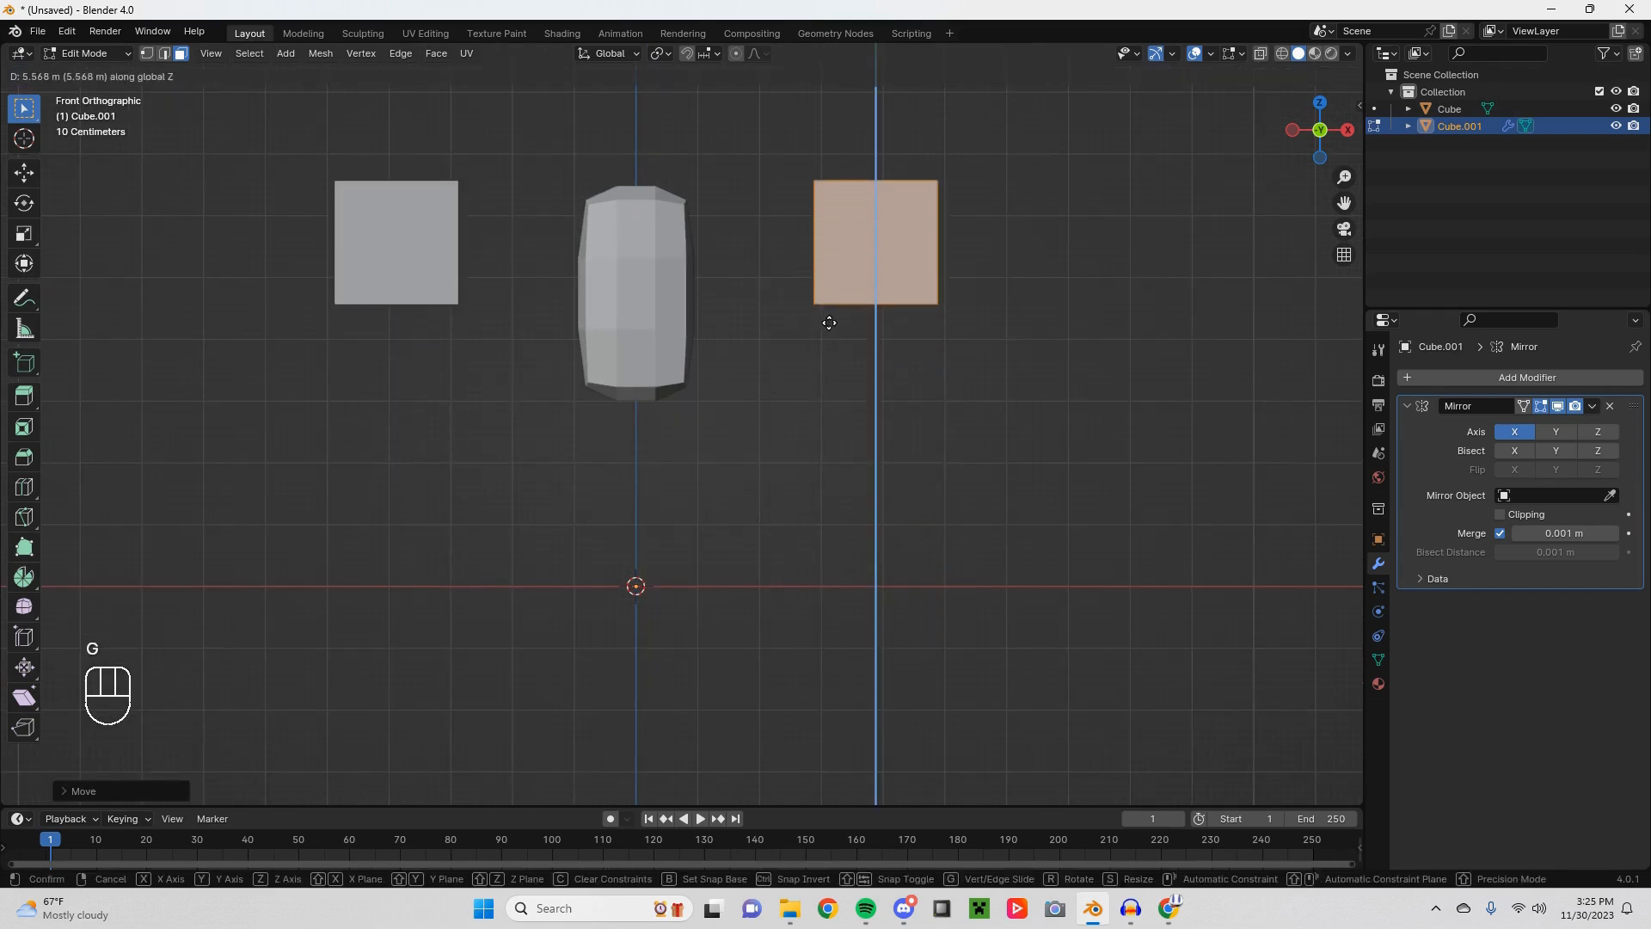
key(z)
key(x)
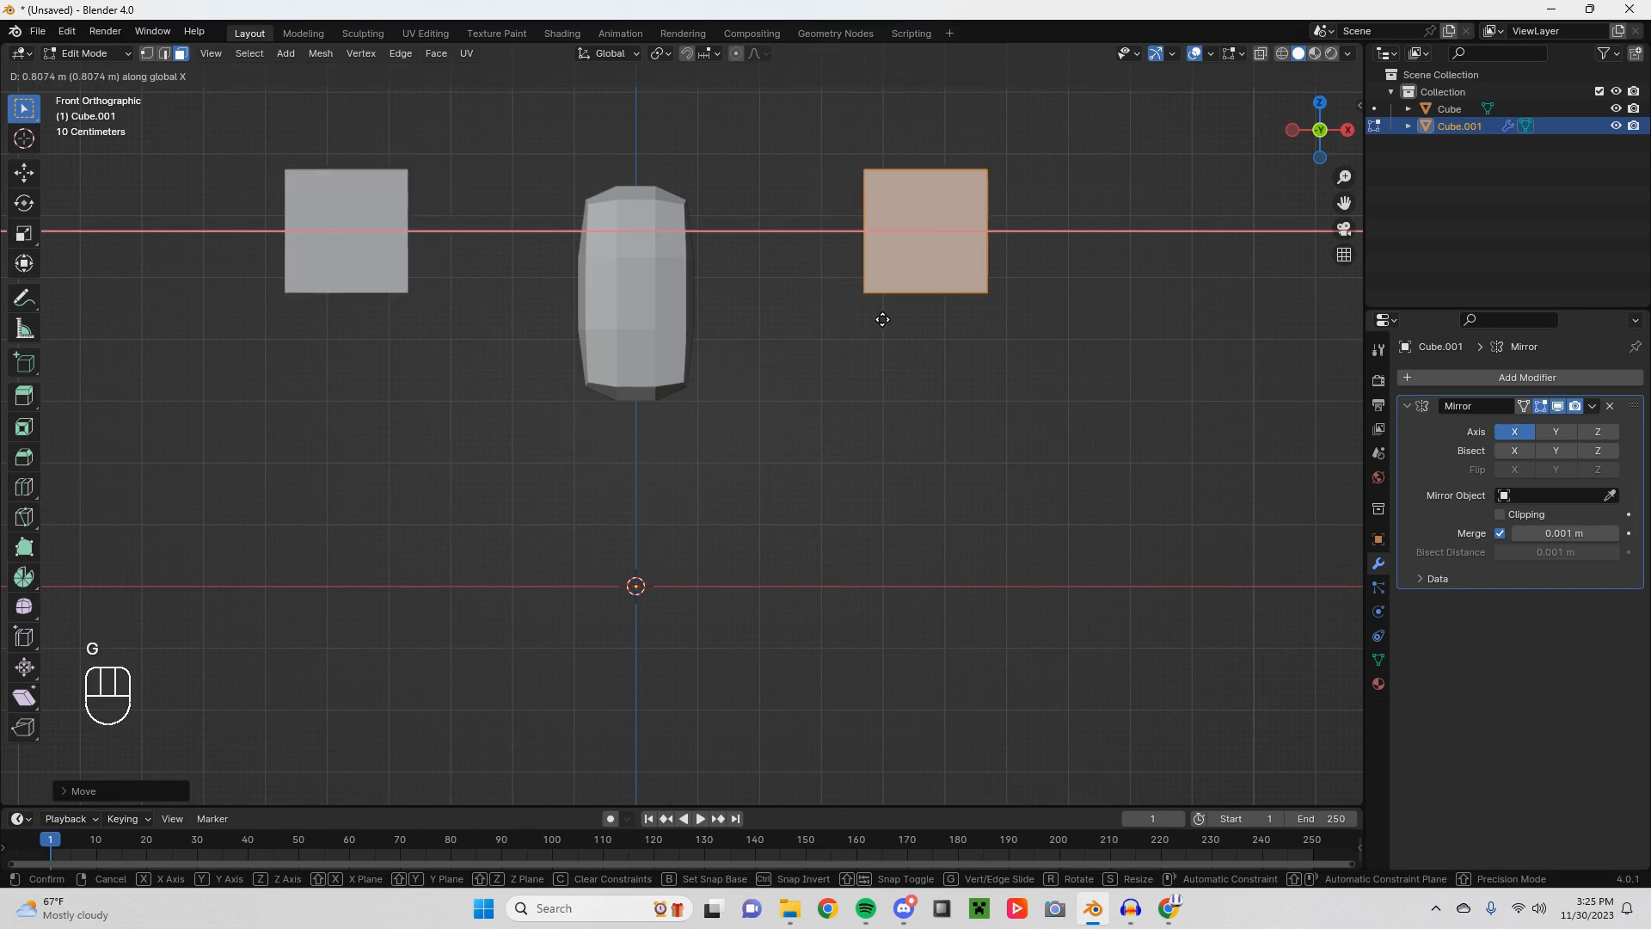
click(889, 318)
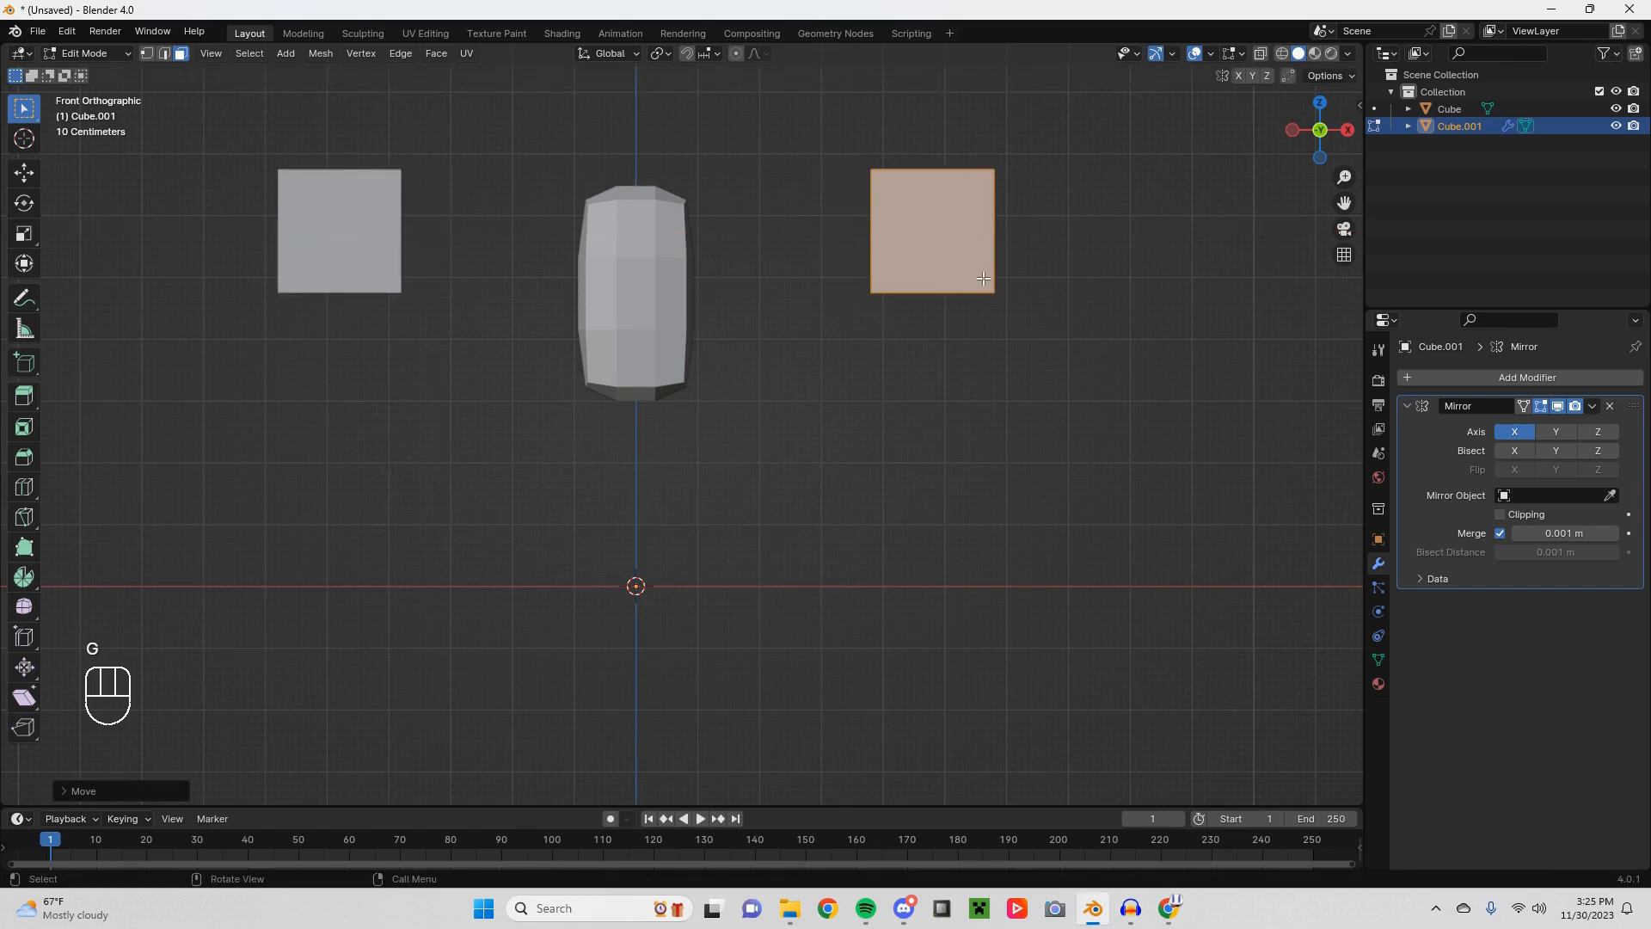
Step: Scale the mirrored cube uniformly down to less than half its size
shift+middle_drag(983, 278, 950, 423)
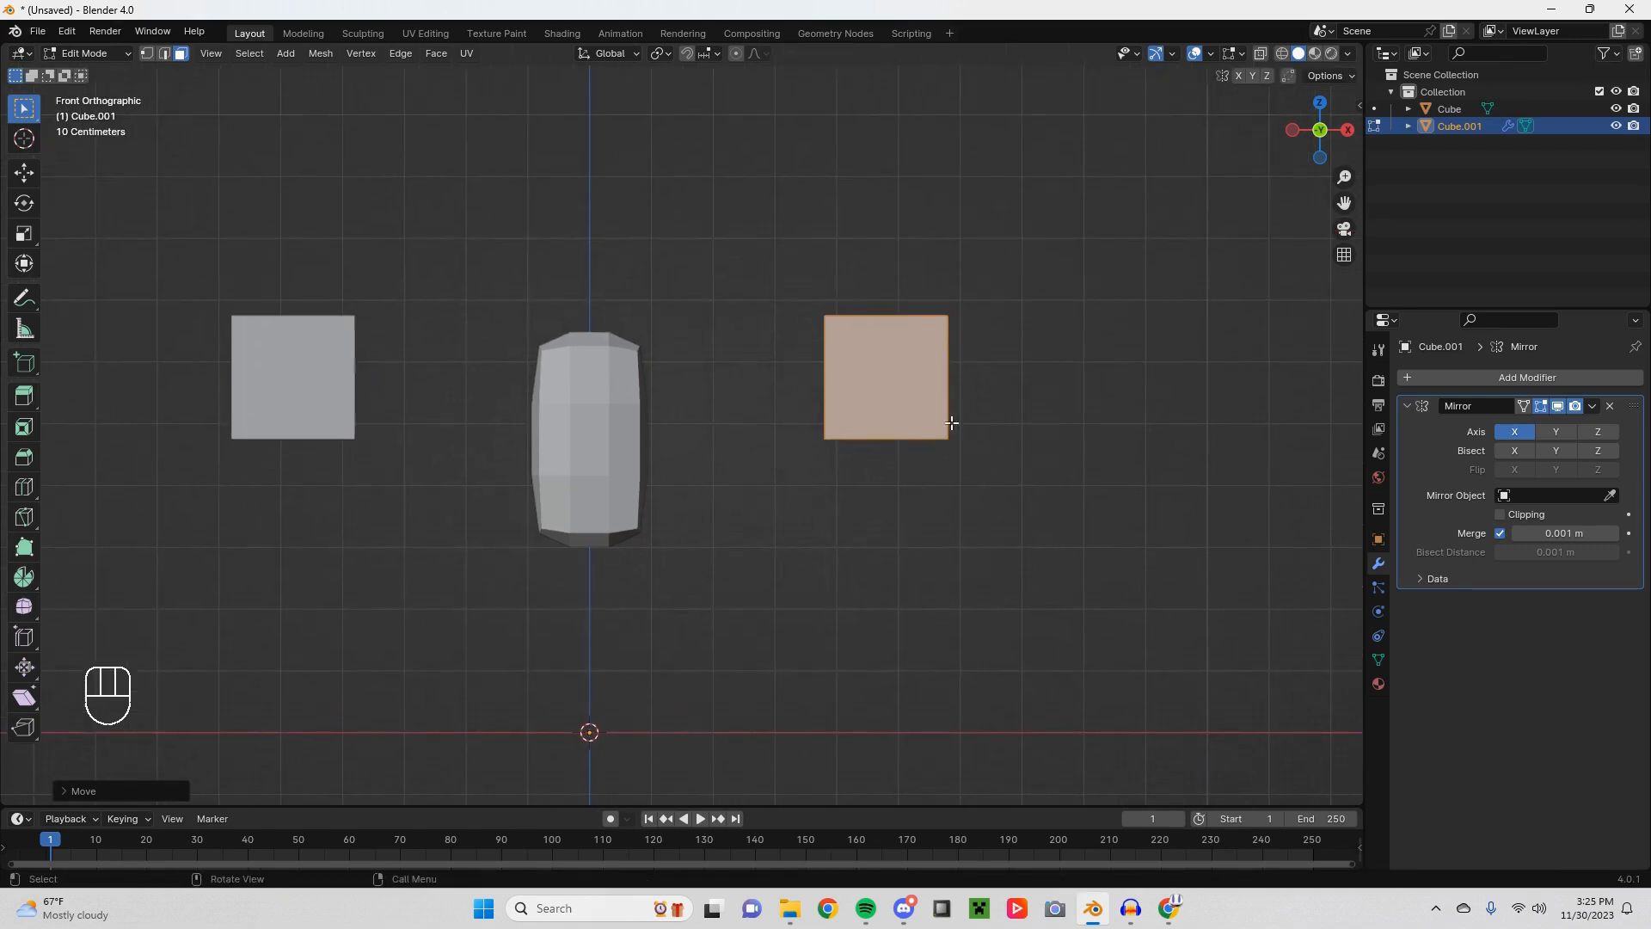
key(s)
click(1165, 533)
key(s)
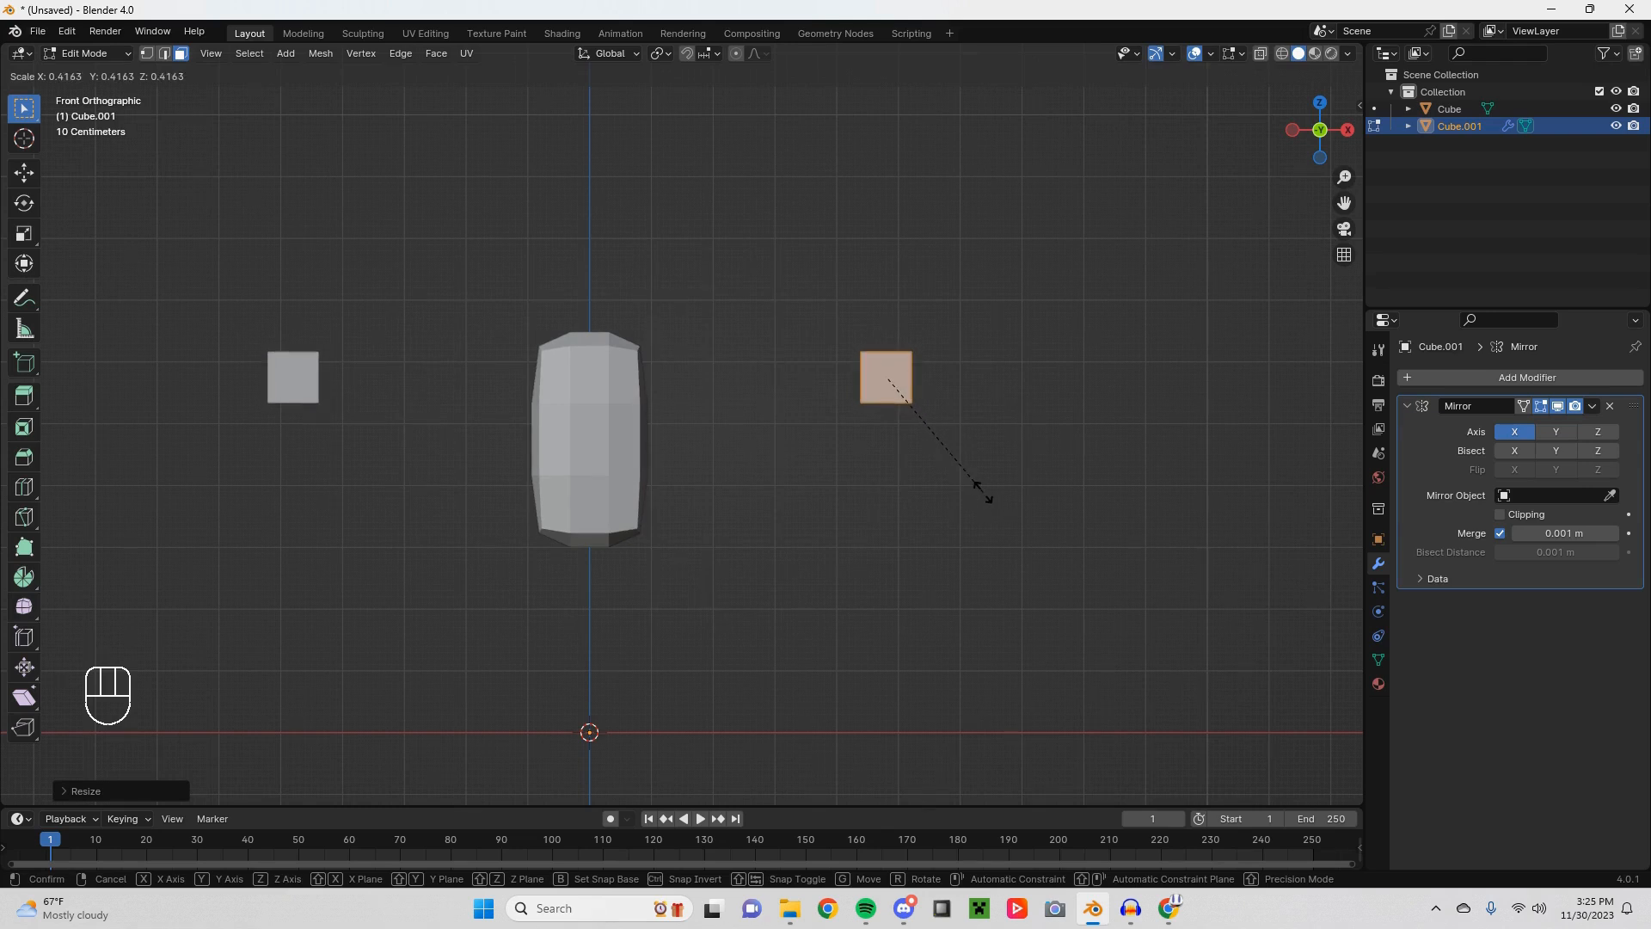
click(990, 505)
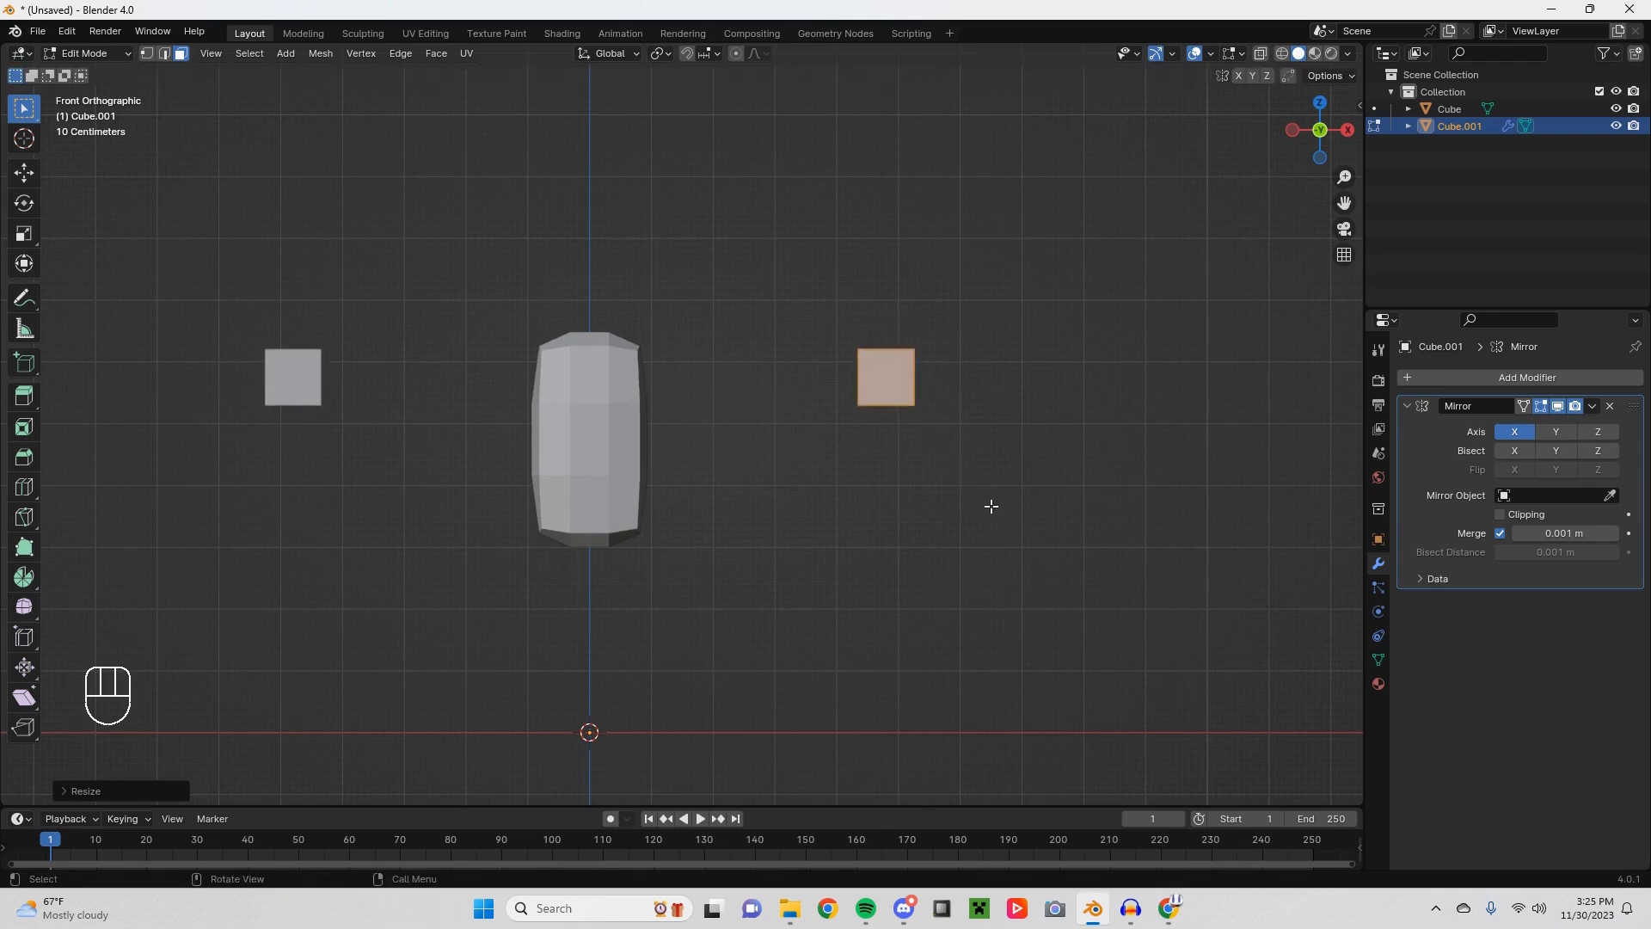
Step: Subdivide the mirrored cube's faces with 2 cuts
shift+middle_drag(944, 421, 911, 440)
right_click(824, 391)
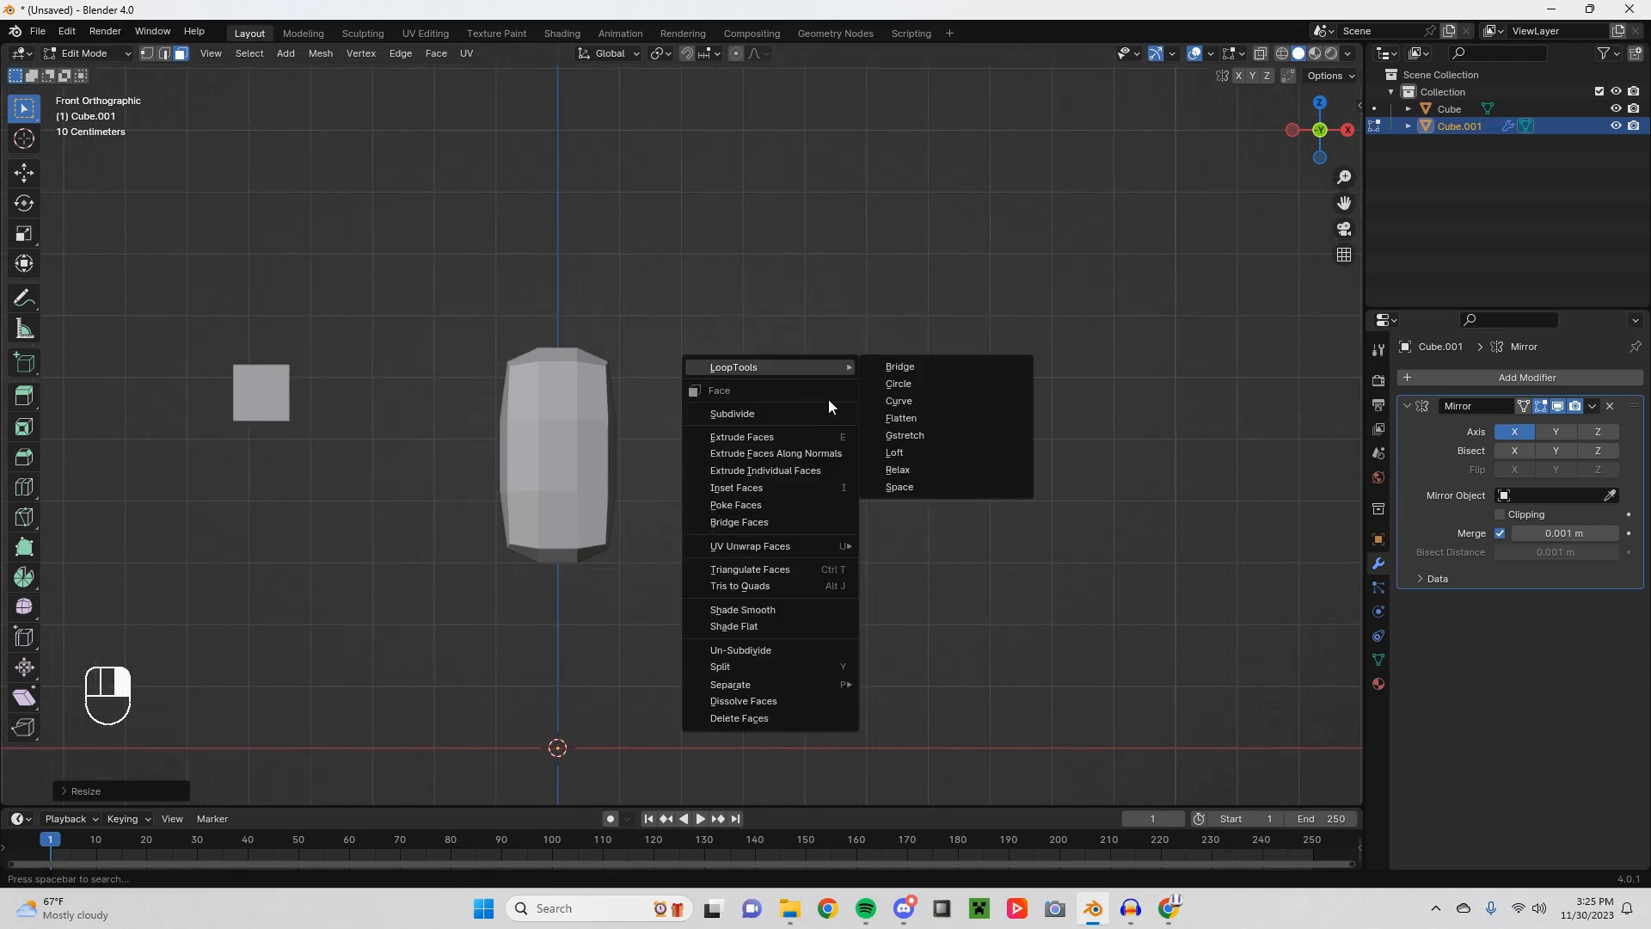
click(762, 416)
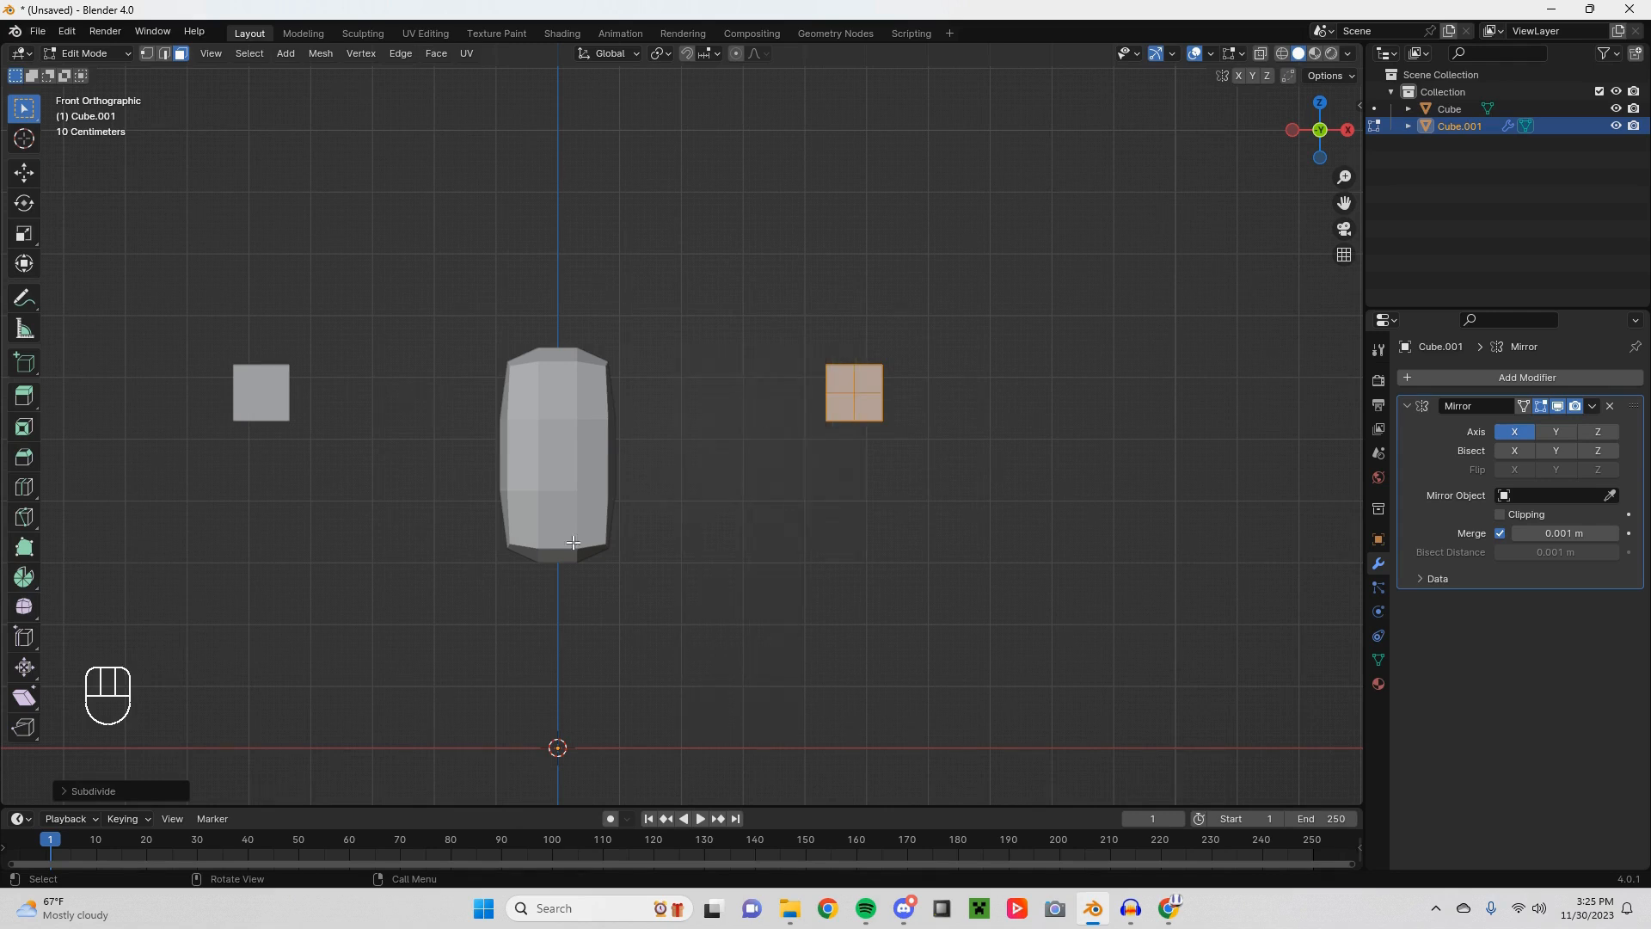
click(121, 791)
click(287, 672)
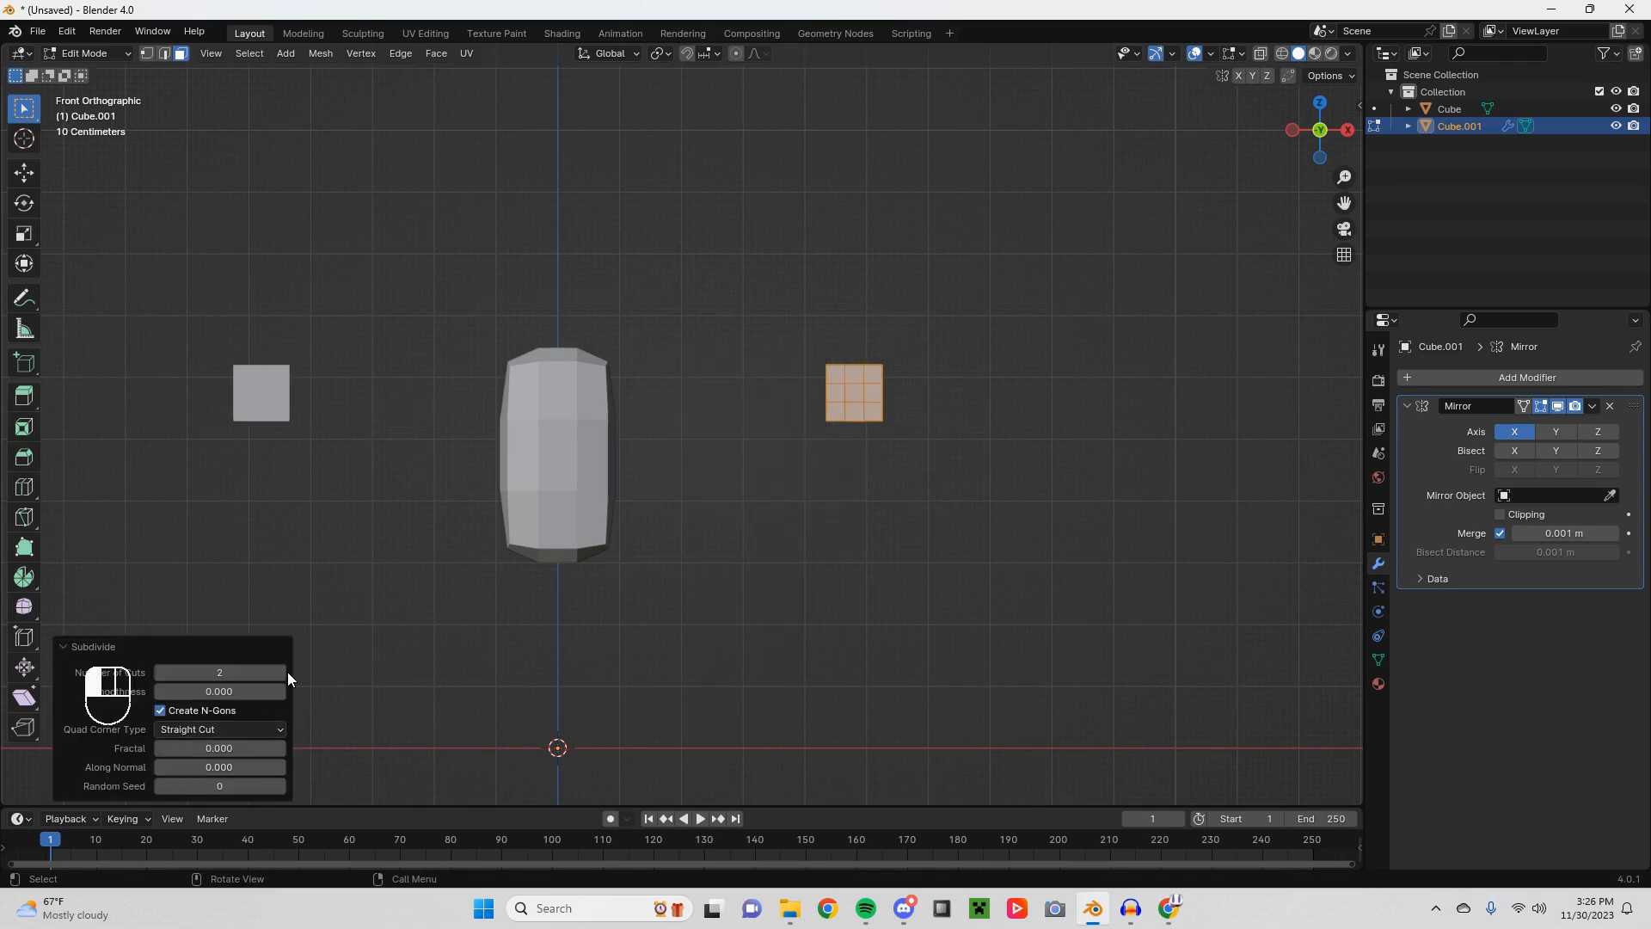
Step: Select all of the subdivided cube's geometry and smooth its vertices by a factor of about 1.27 to round it
click(882, 507)
middle_drag(910, 452, 767, 587)
scroll(737, 546, up, 1)
shift+middle_drag(538, 636, 601, 569)
scroll(737, 546, up, 4)
shift+middle_drag(963, 542, 737, 552)
middle_drag(594, 601, 549, 604)
scroll(550, 604, down, 2)
key(a)
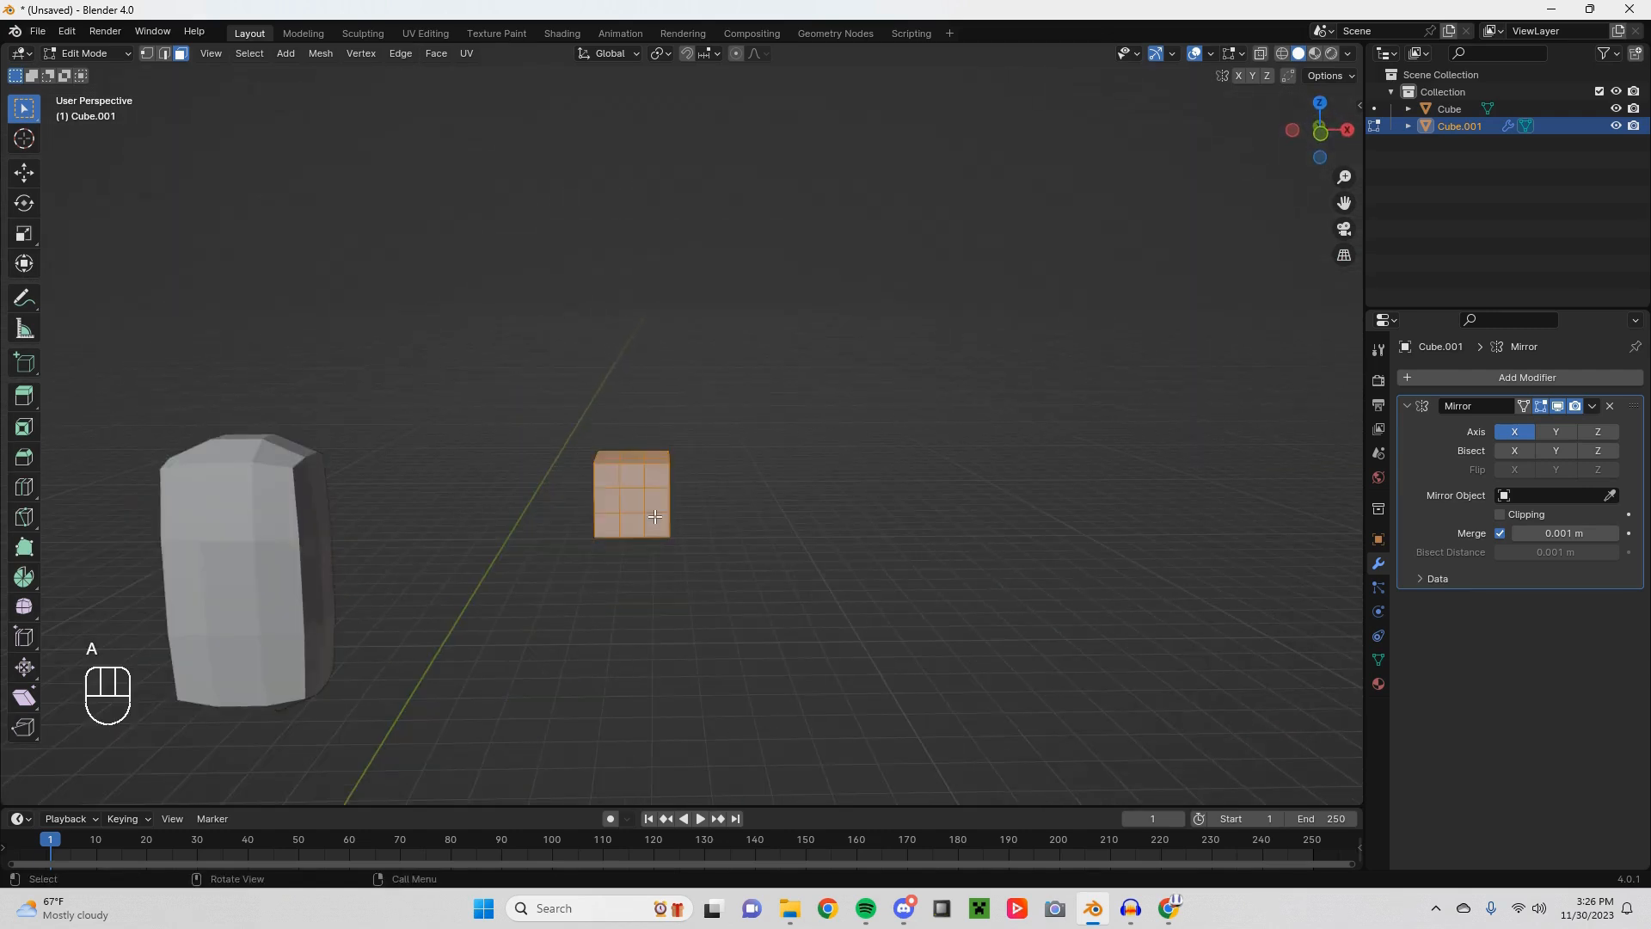
click(24, 608)
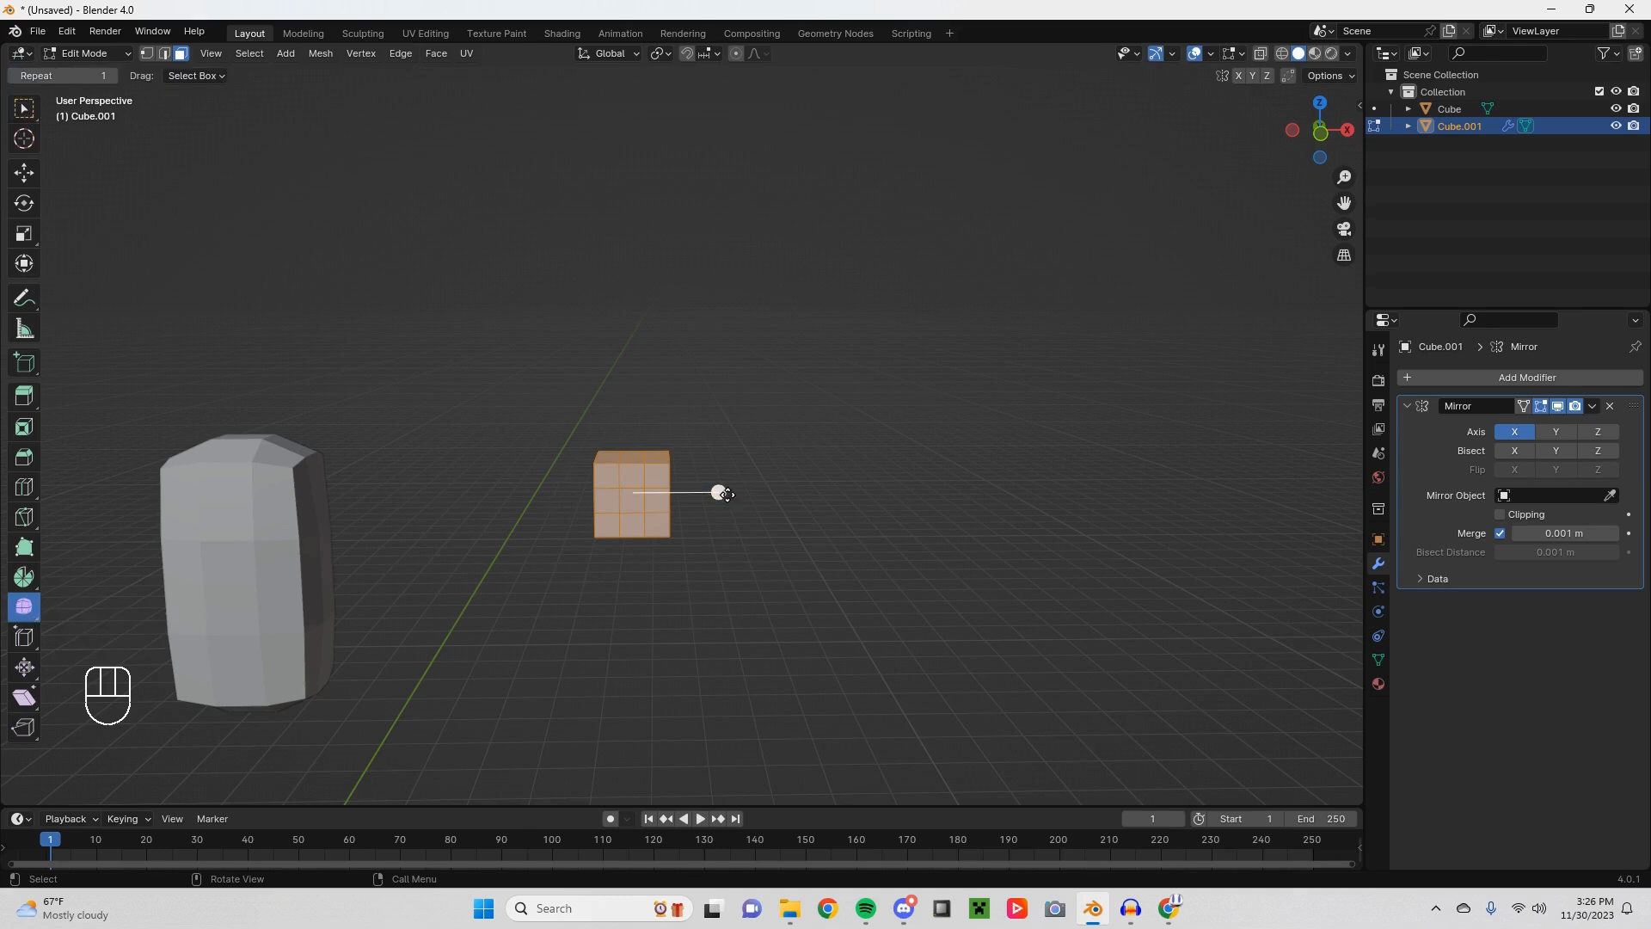
drag(720, 494, 1159, 579)
Step: Select the middle face on the rounded cube's side facing the body and inset it slightly
shift+middle_drag(674, 556, 751, 586)
scroll(752, 585, up, 4)
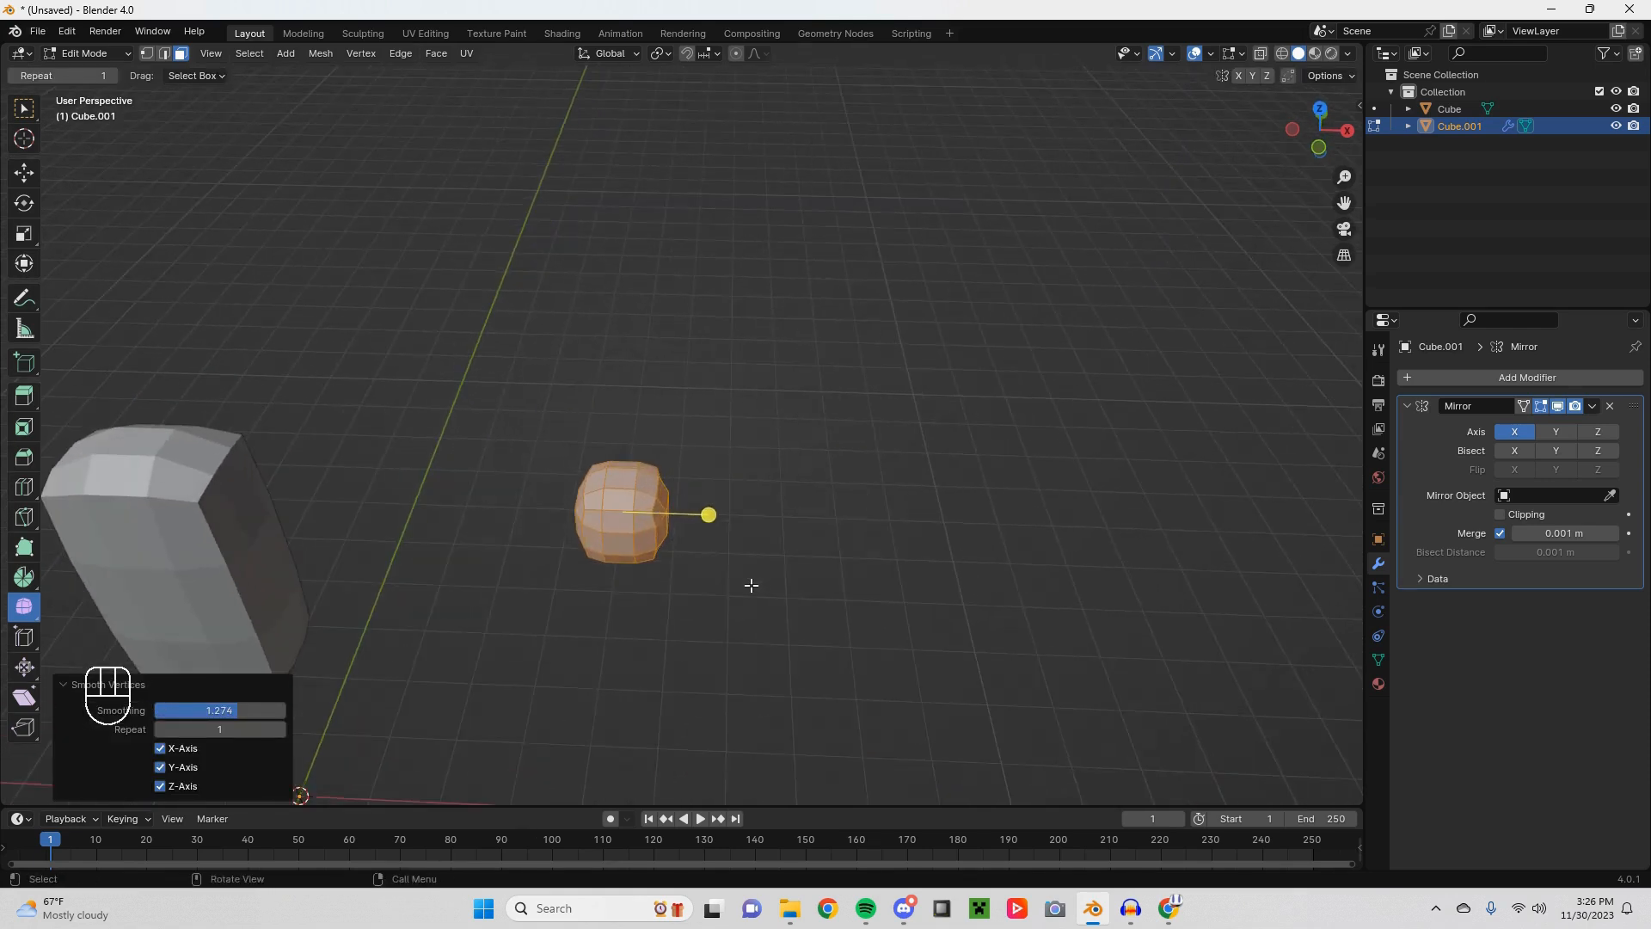
middle_drag(524, 664, 670, 590)
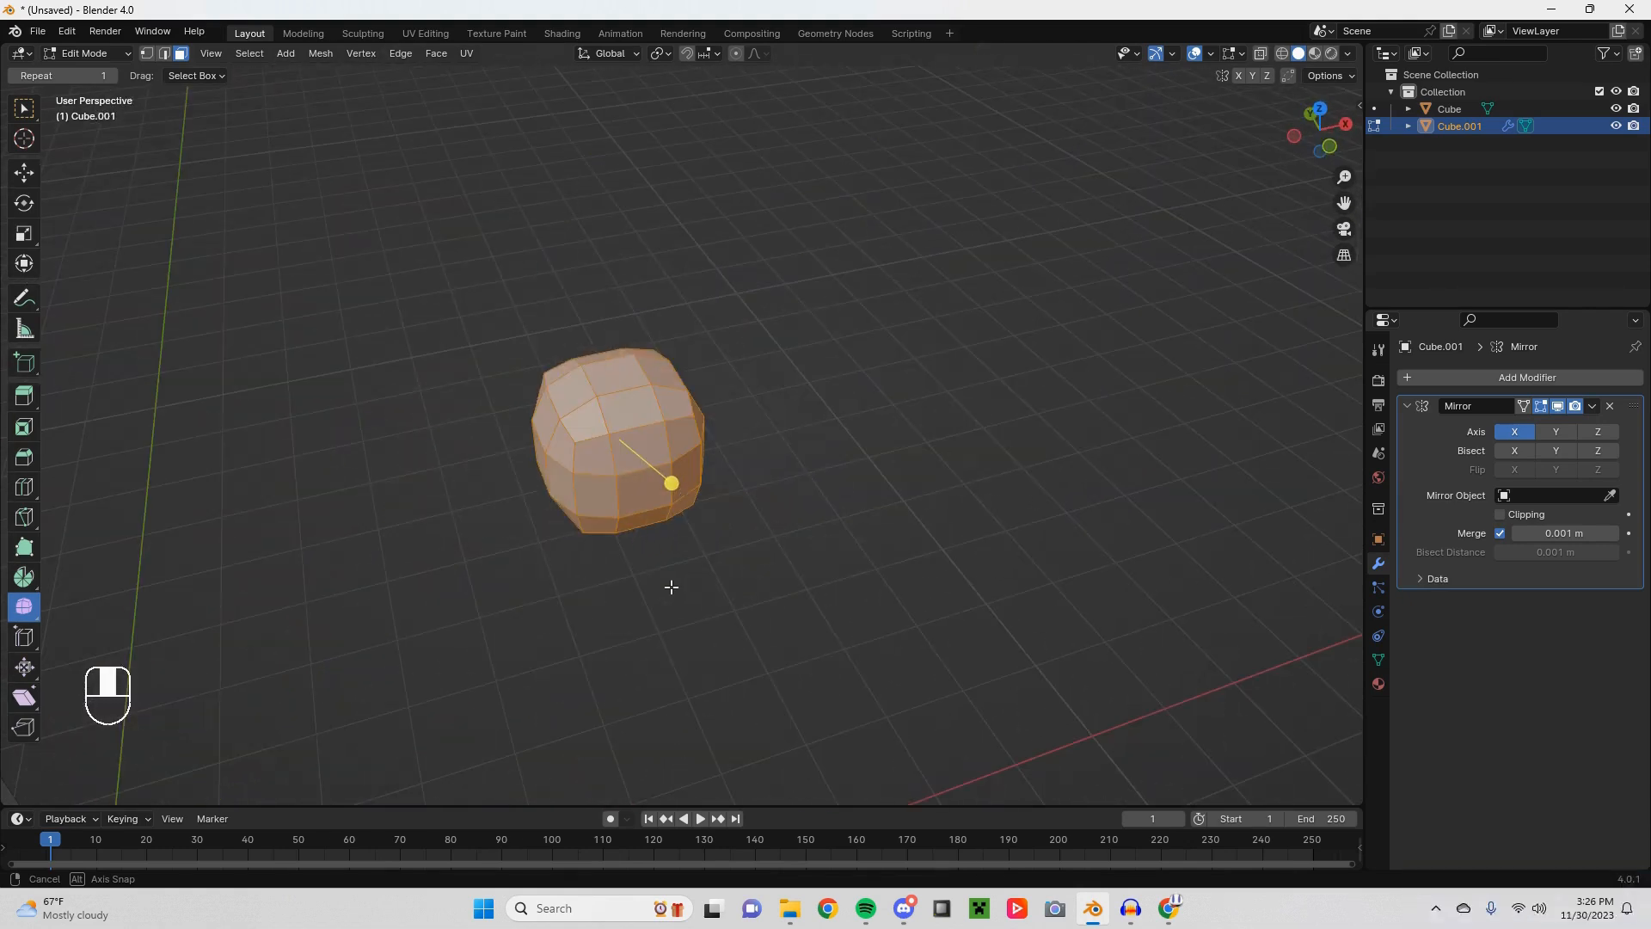
shift+middle_drag(531, 615, 573, 627)
middle_drag(505, 543, 641, 544)
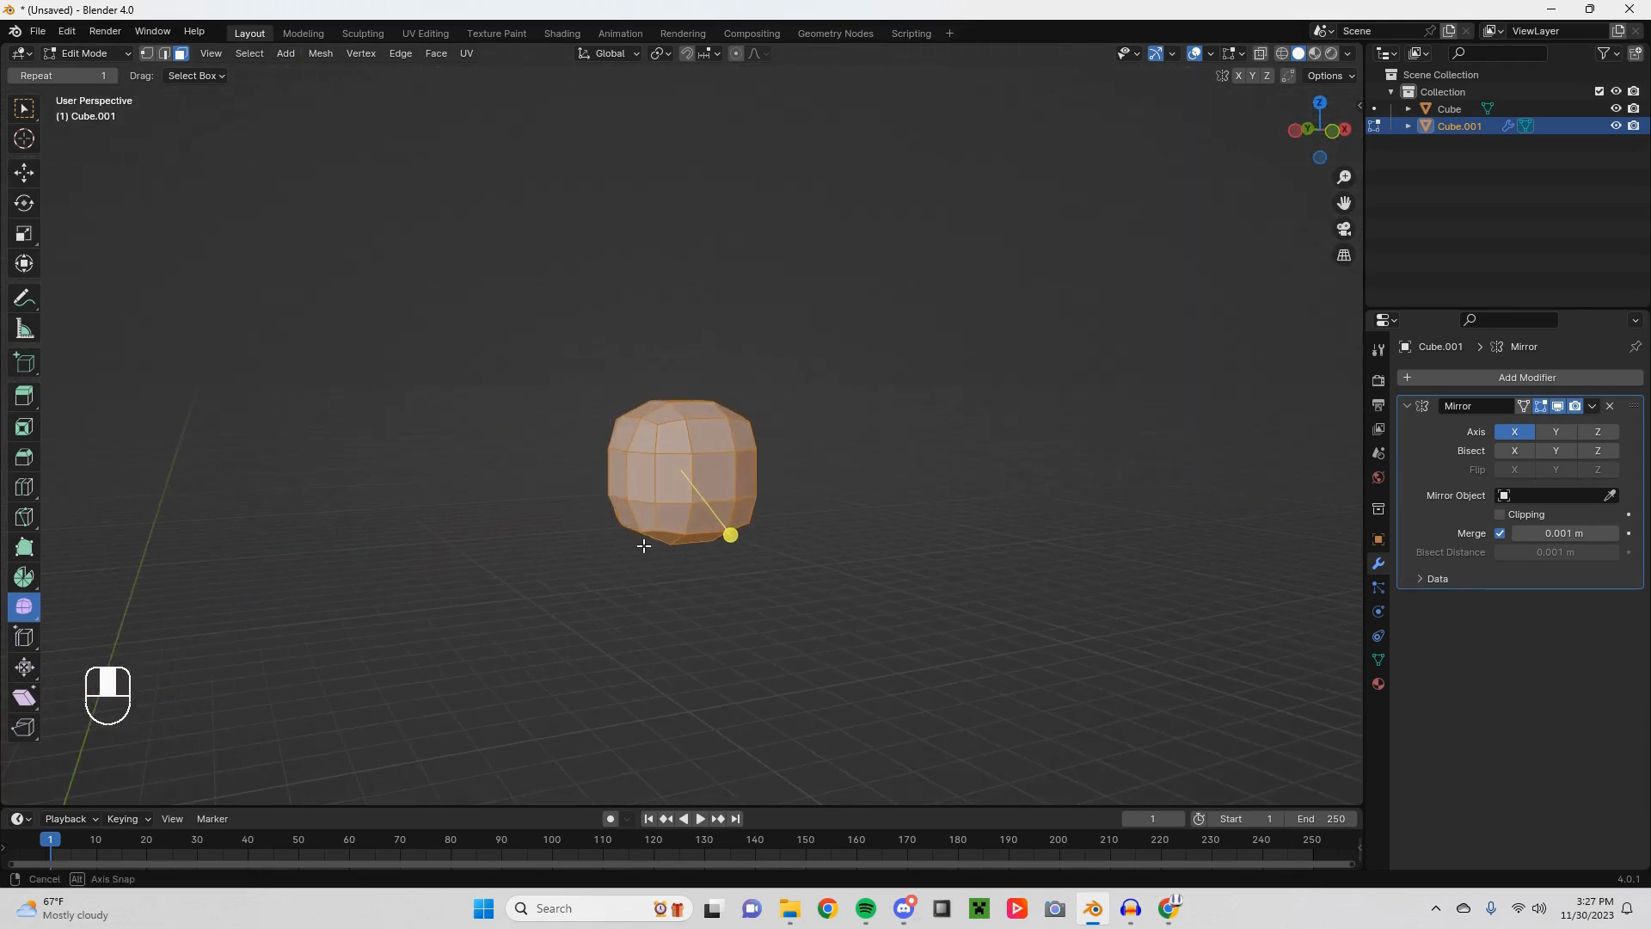
click(24, 107)
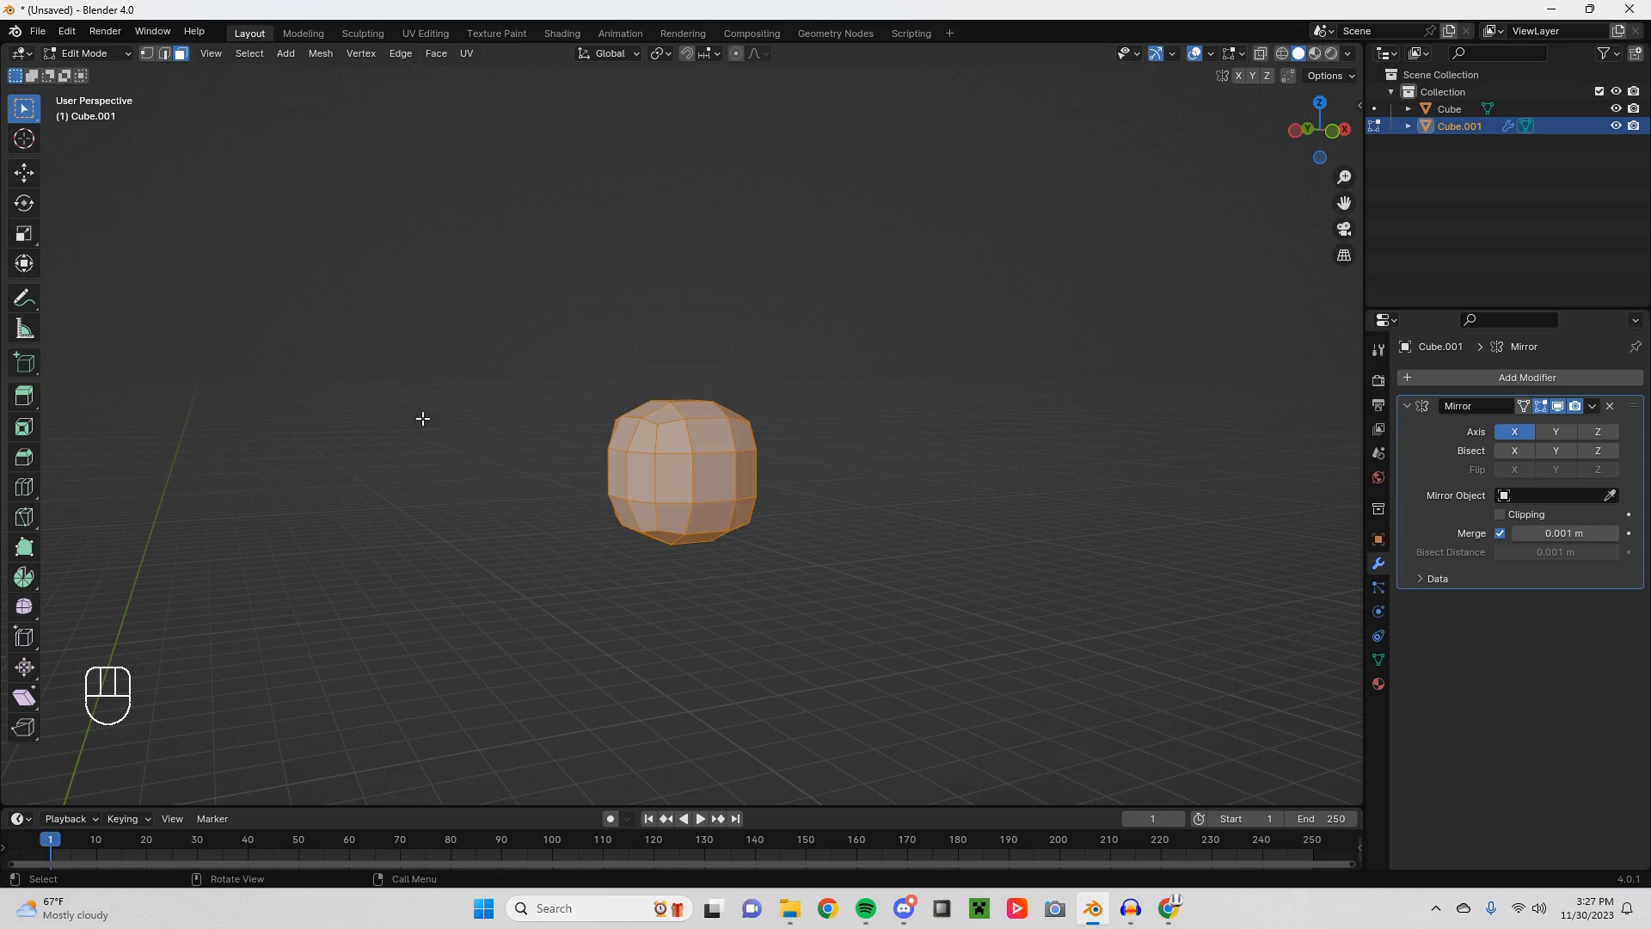
click(617, 475)
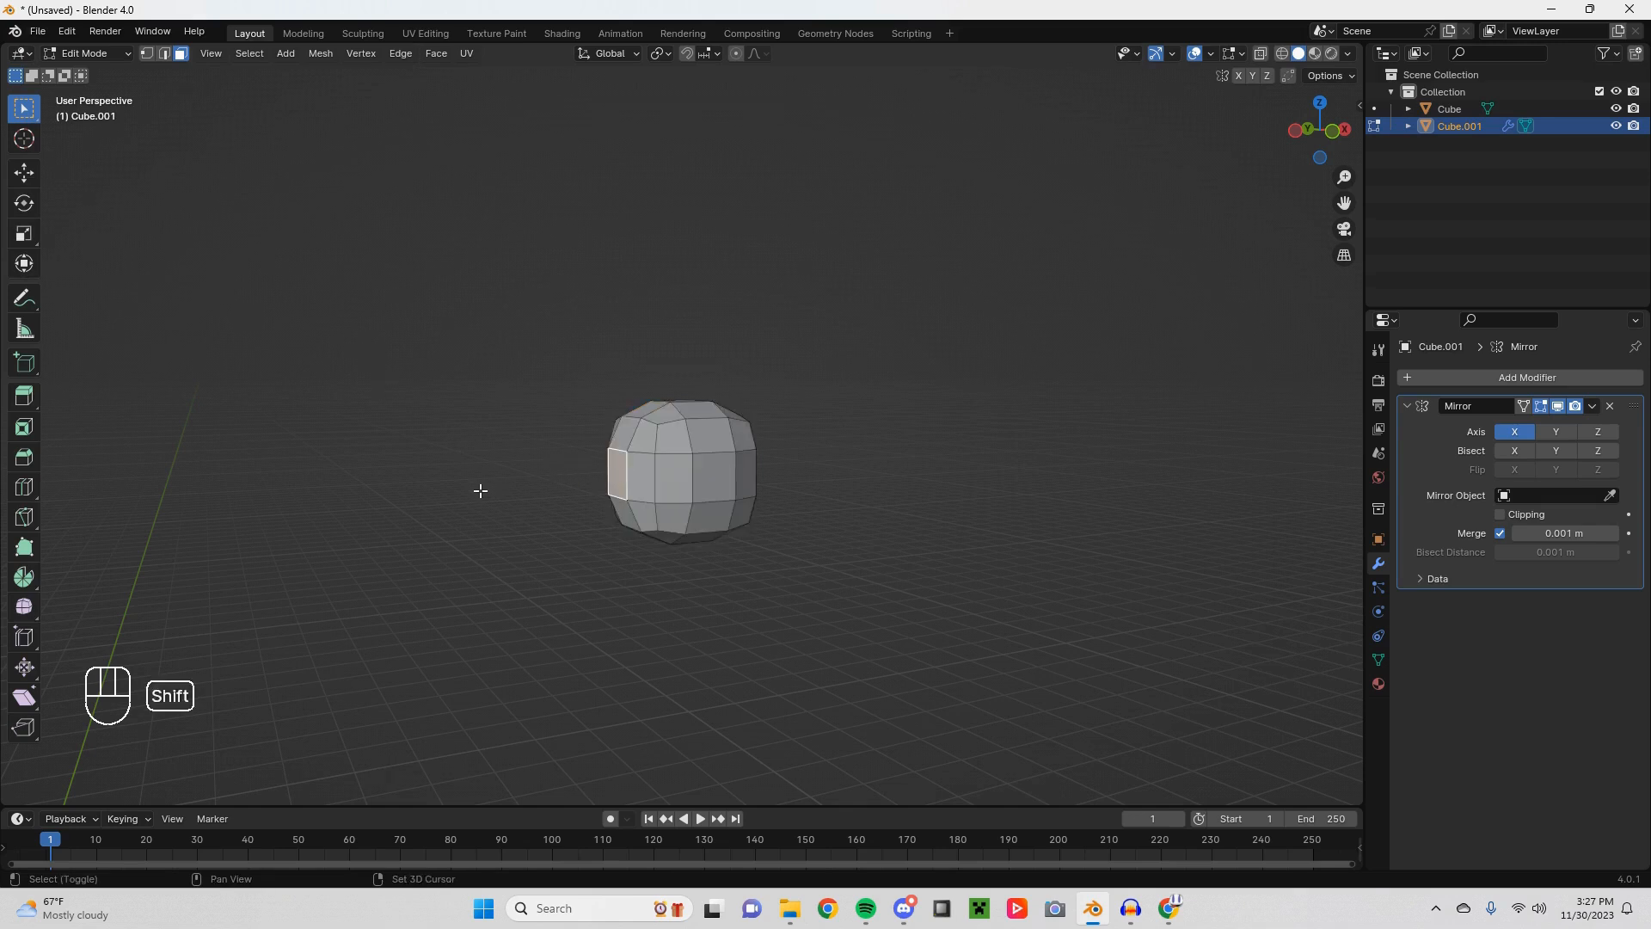
shift+middle_drag(479, 491, 691, 478)
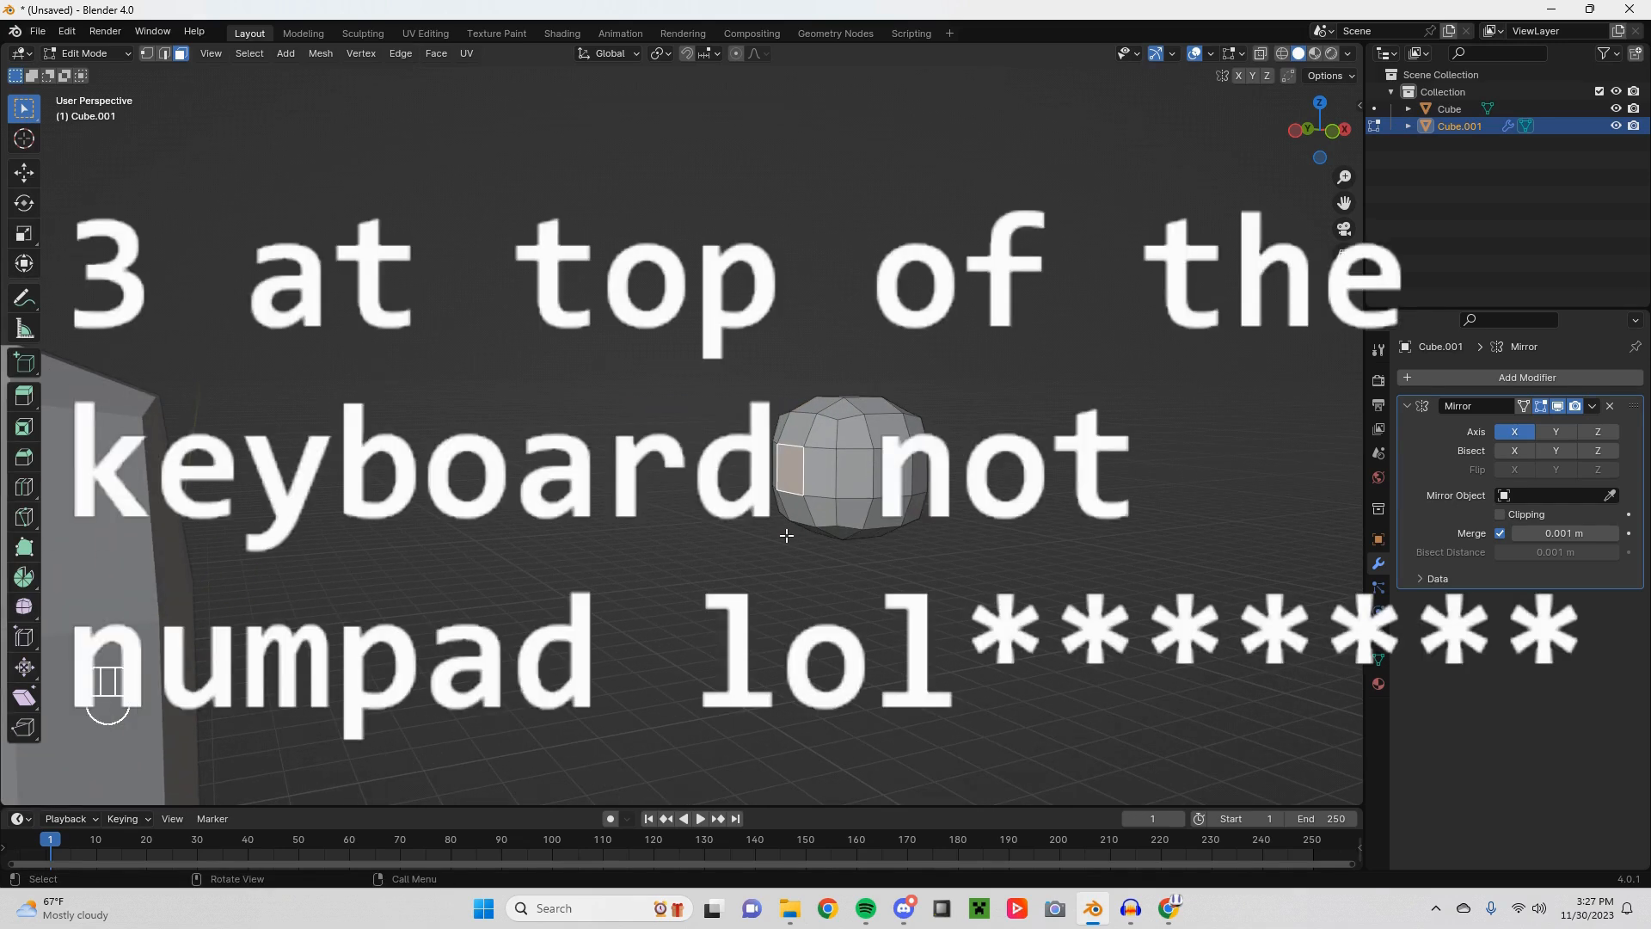
key(3)
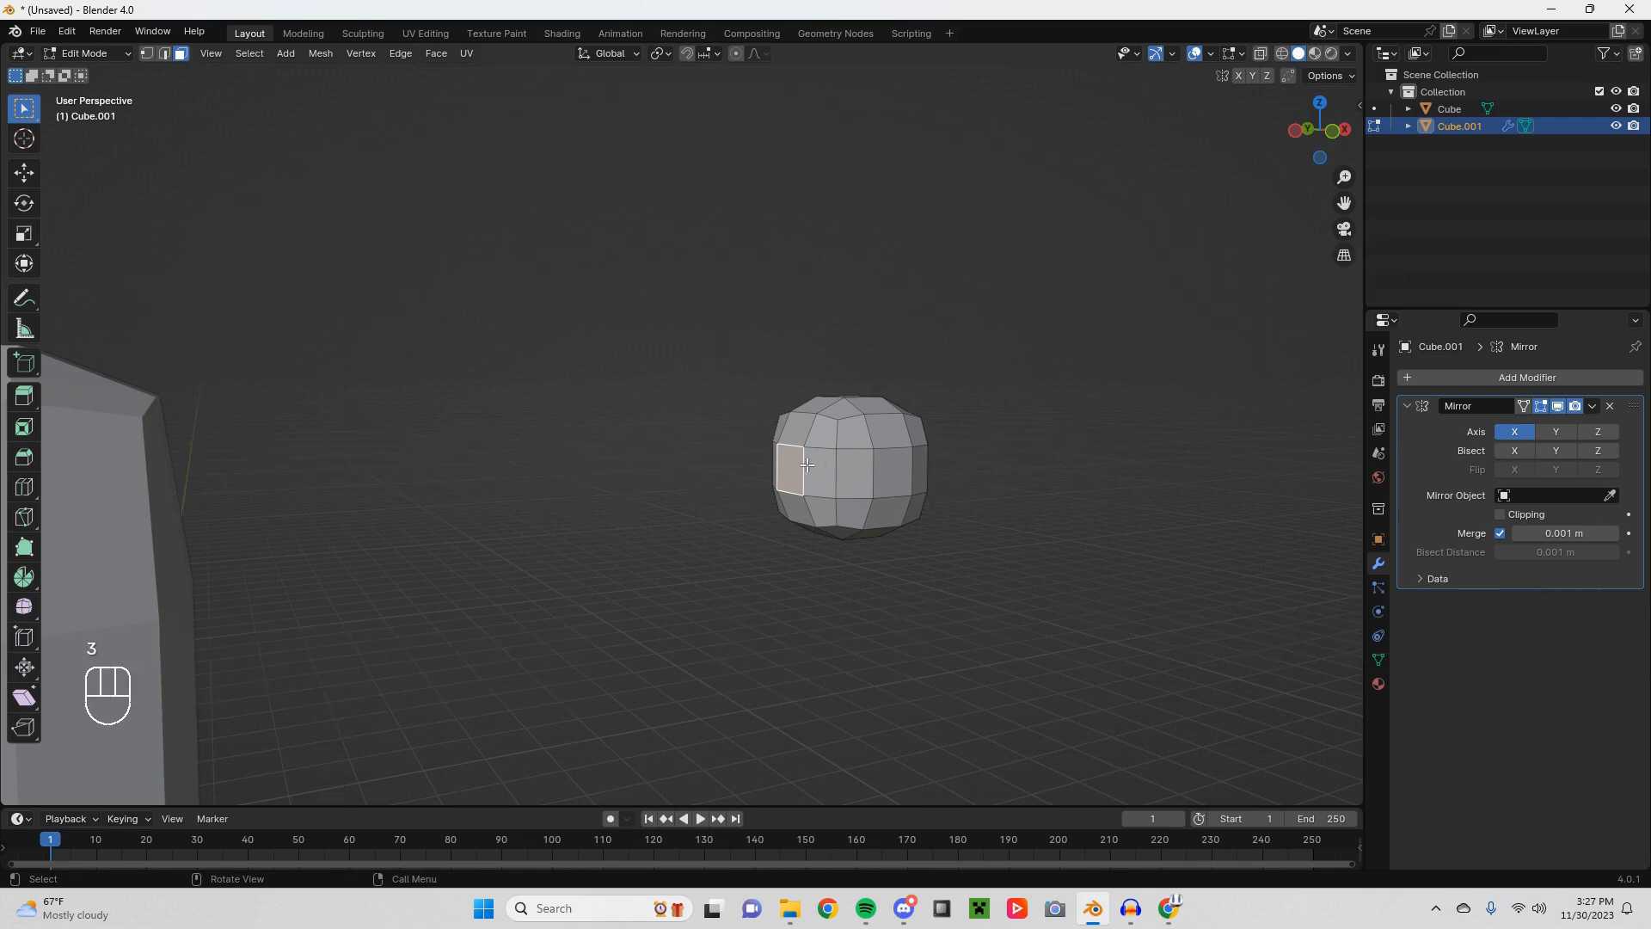
click(793, 472)
key(i)
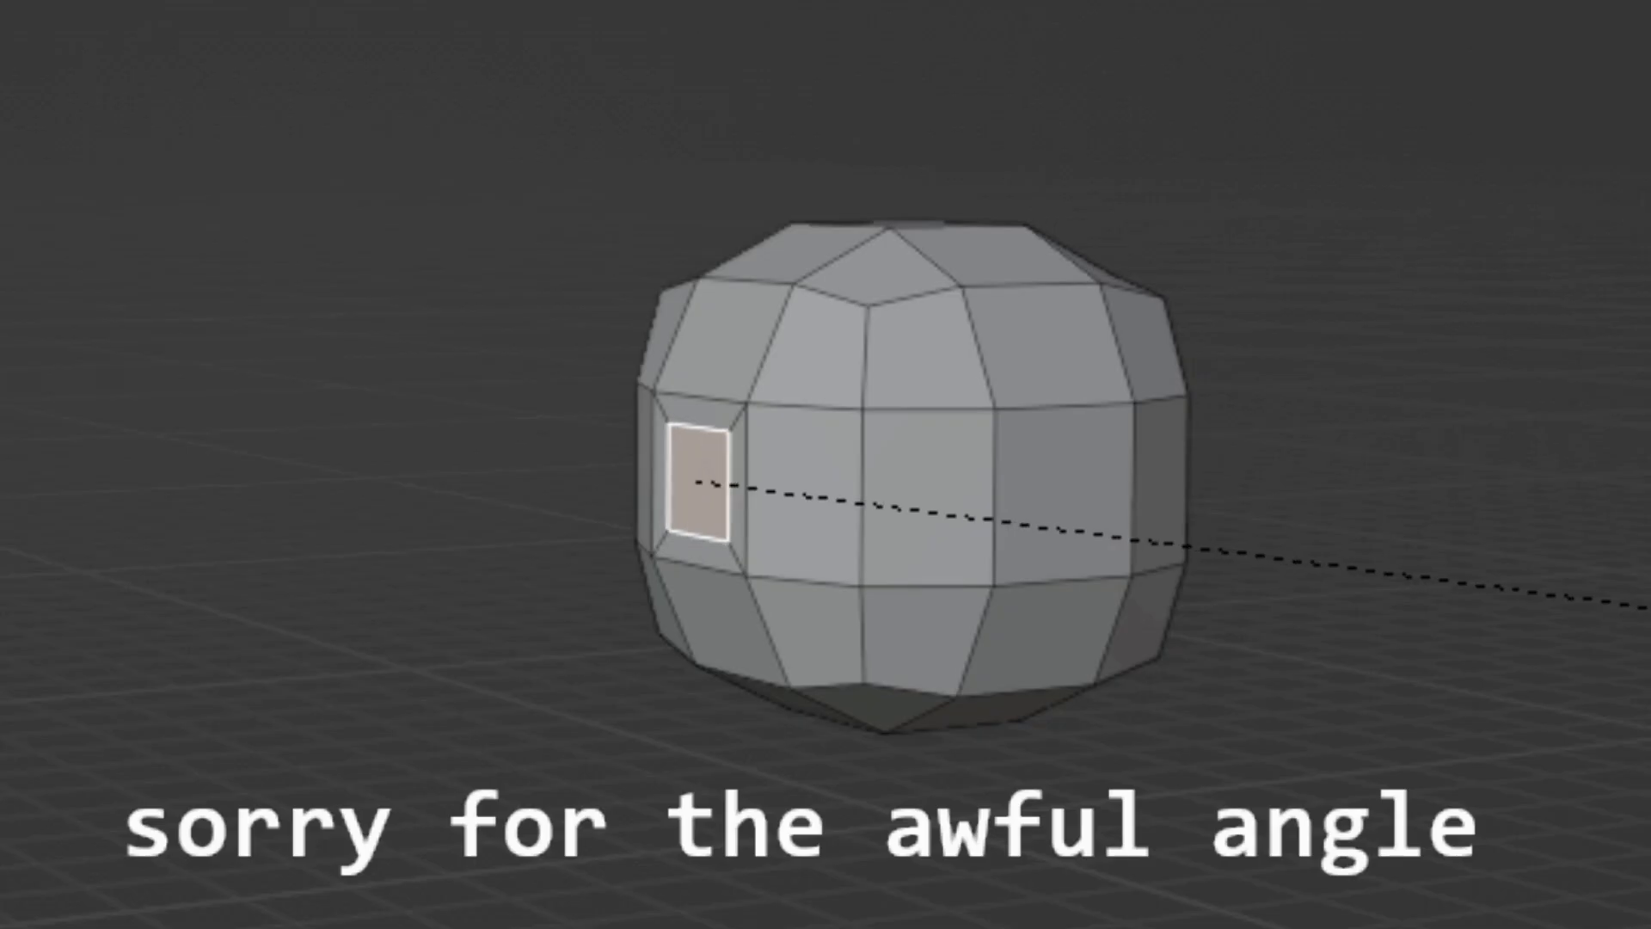
click(1647, 608)
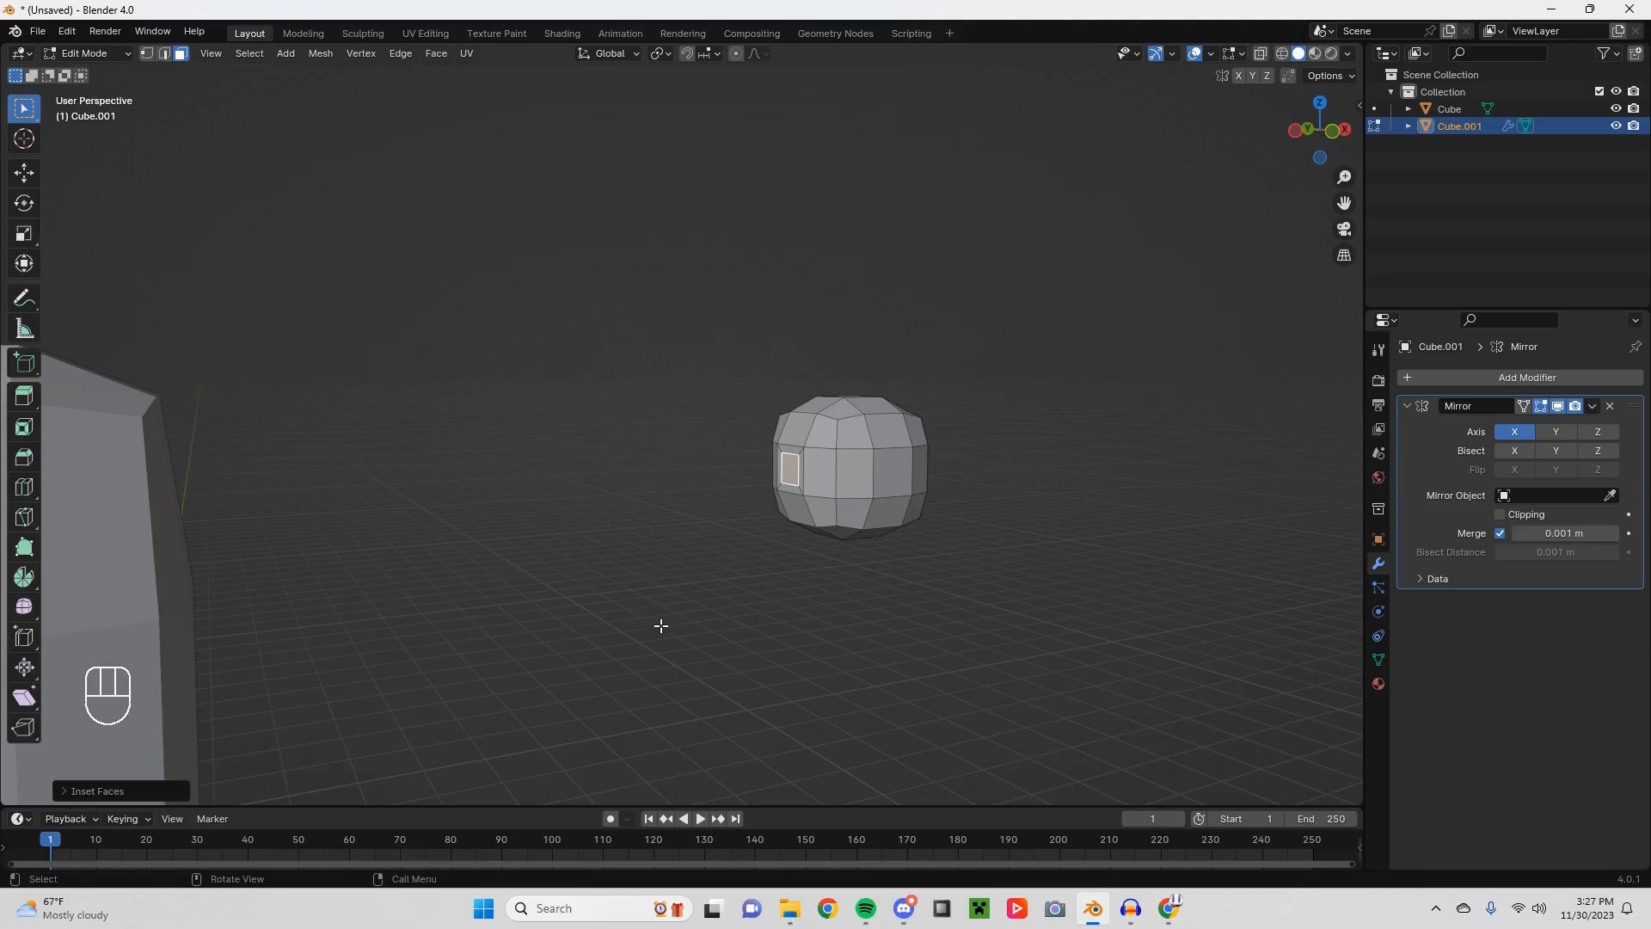
Step: In front orthographic view, extrude the inset face about 3.2 m toward the body to form a thin arm
key(KP_1)
scroll(847, 436, up, 3)
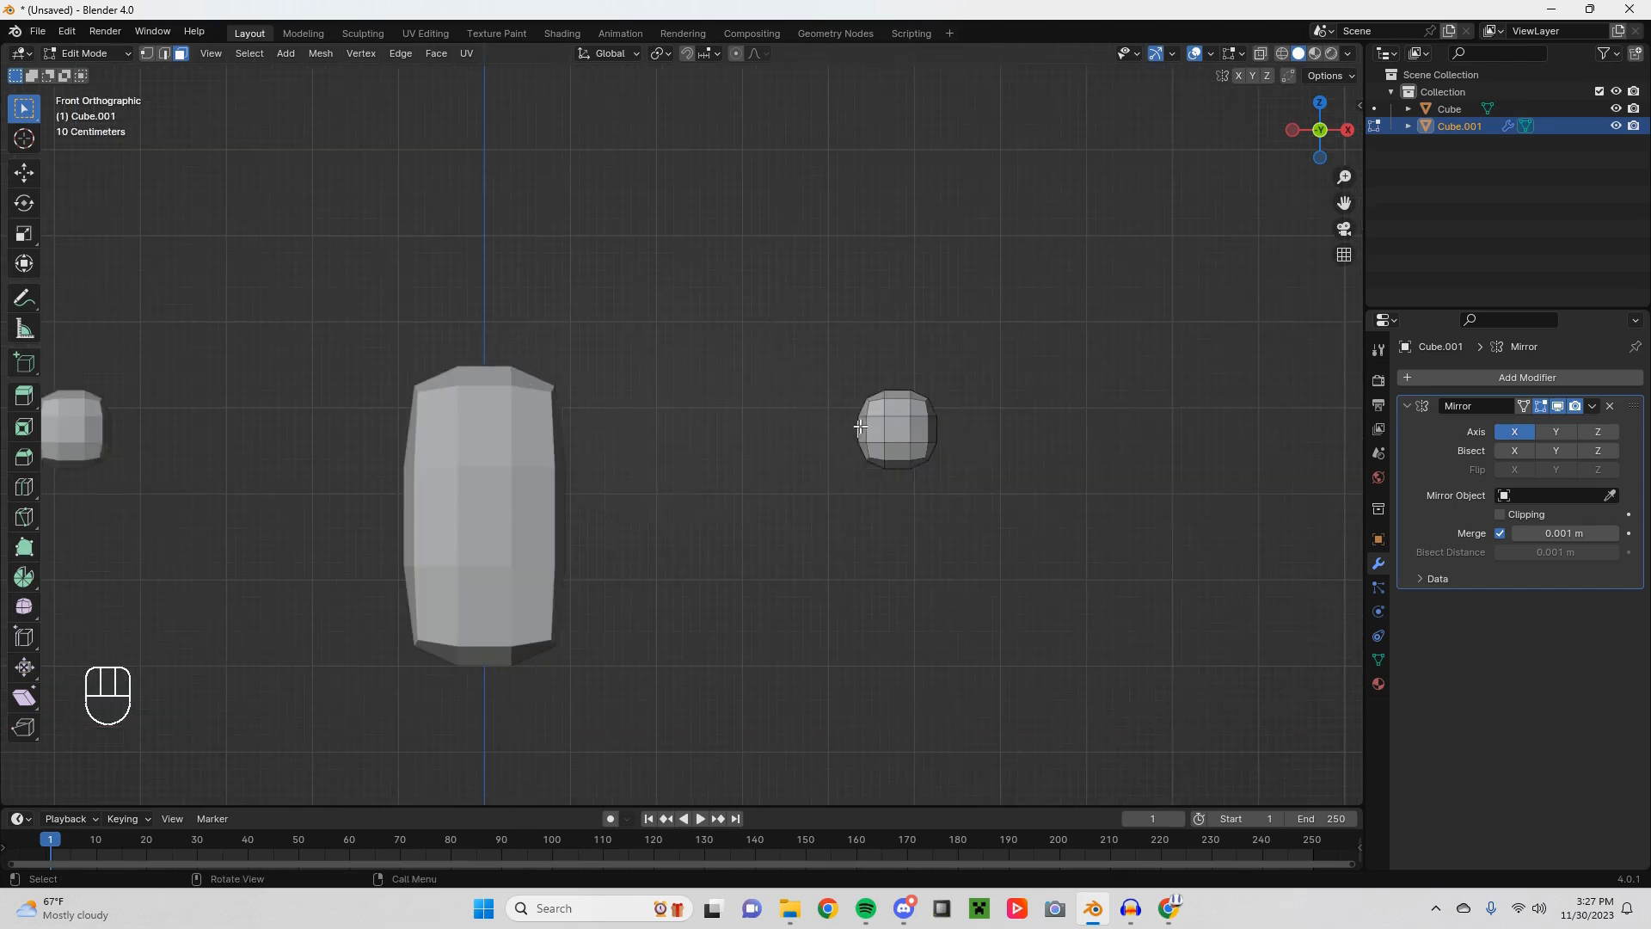
key(e)
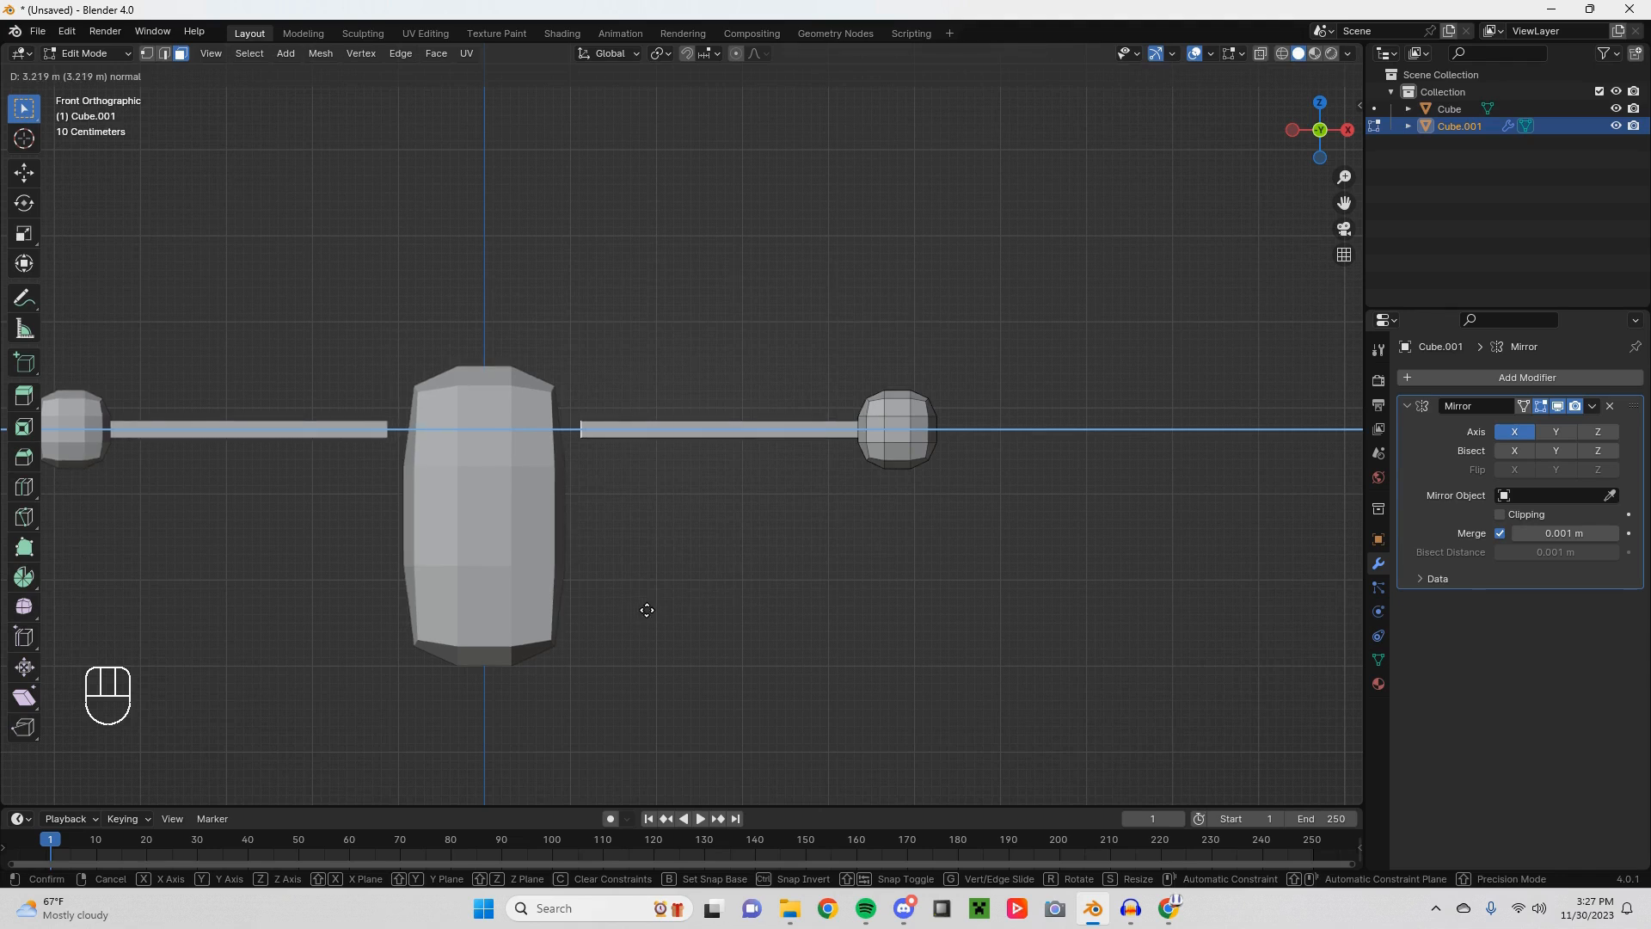
click(647, 609)
scroll(661, 550, down, 4)
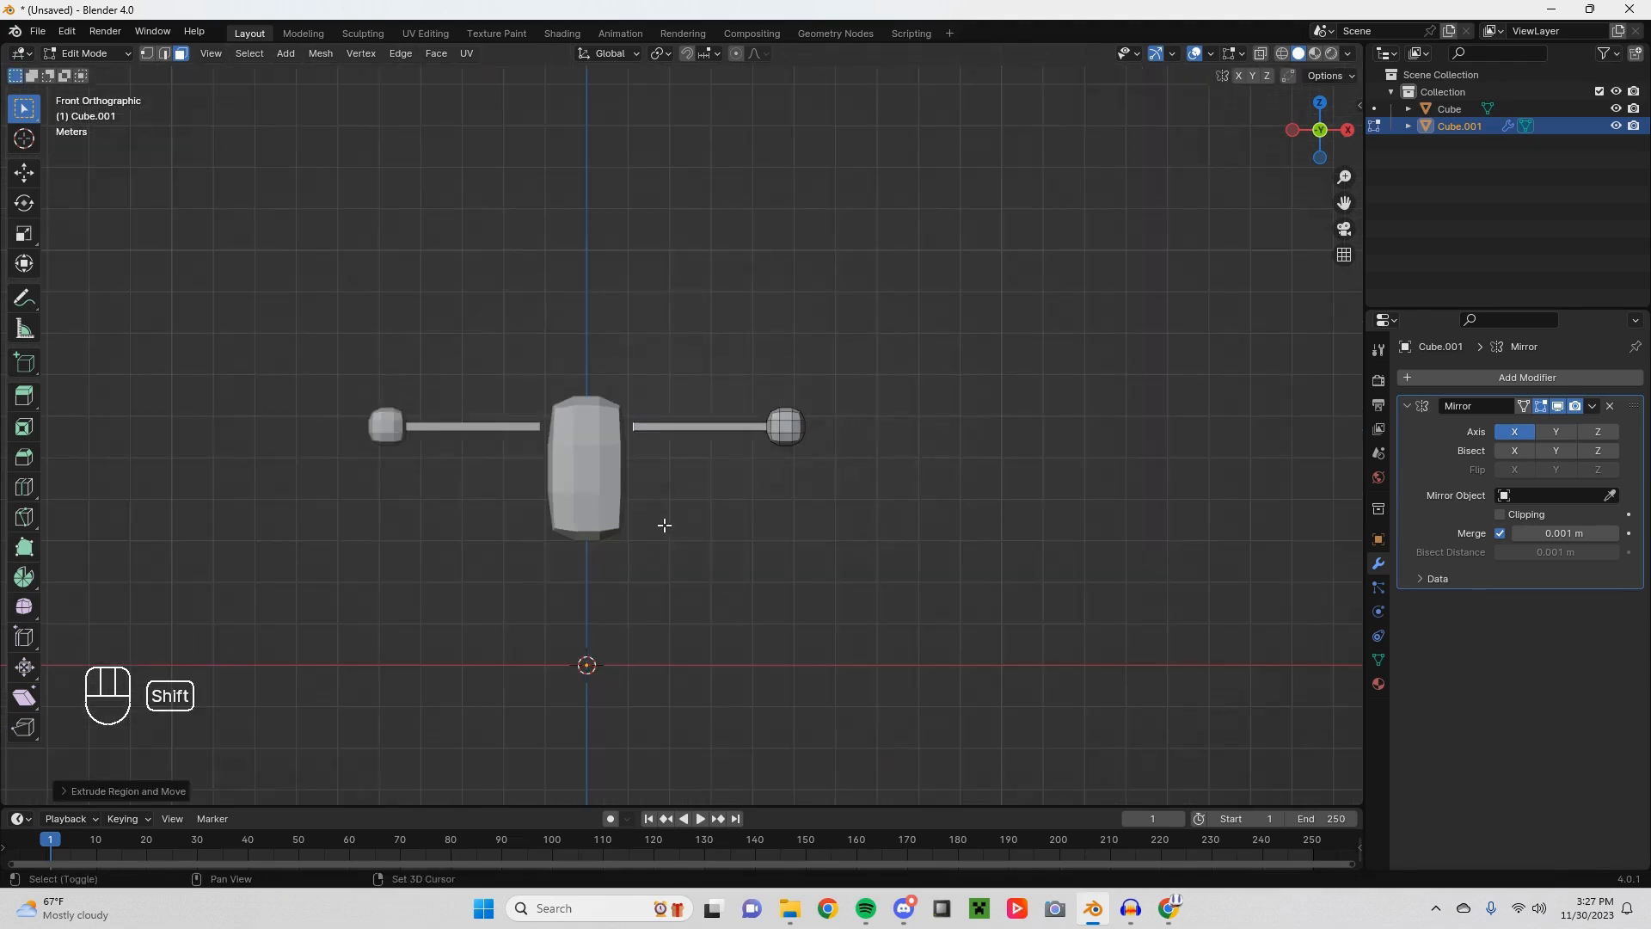
Step: Select the whole hand and arm mesh and raise it slightly along Z to shoulder height near the body's top
shift+middle_drag(663, 524, 679, 527)
scroll(679, 526, up, 2)
key(a)
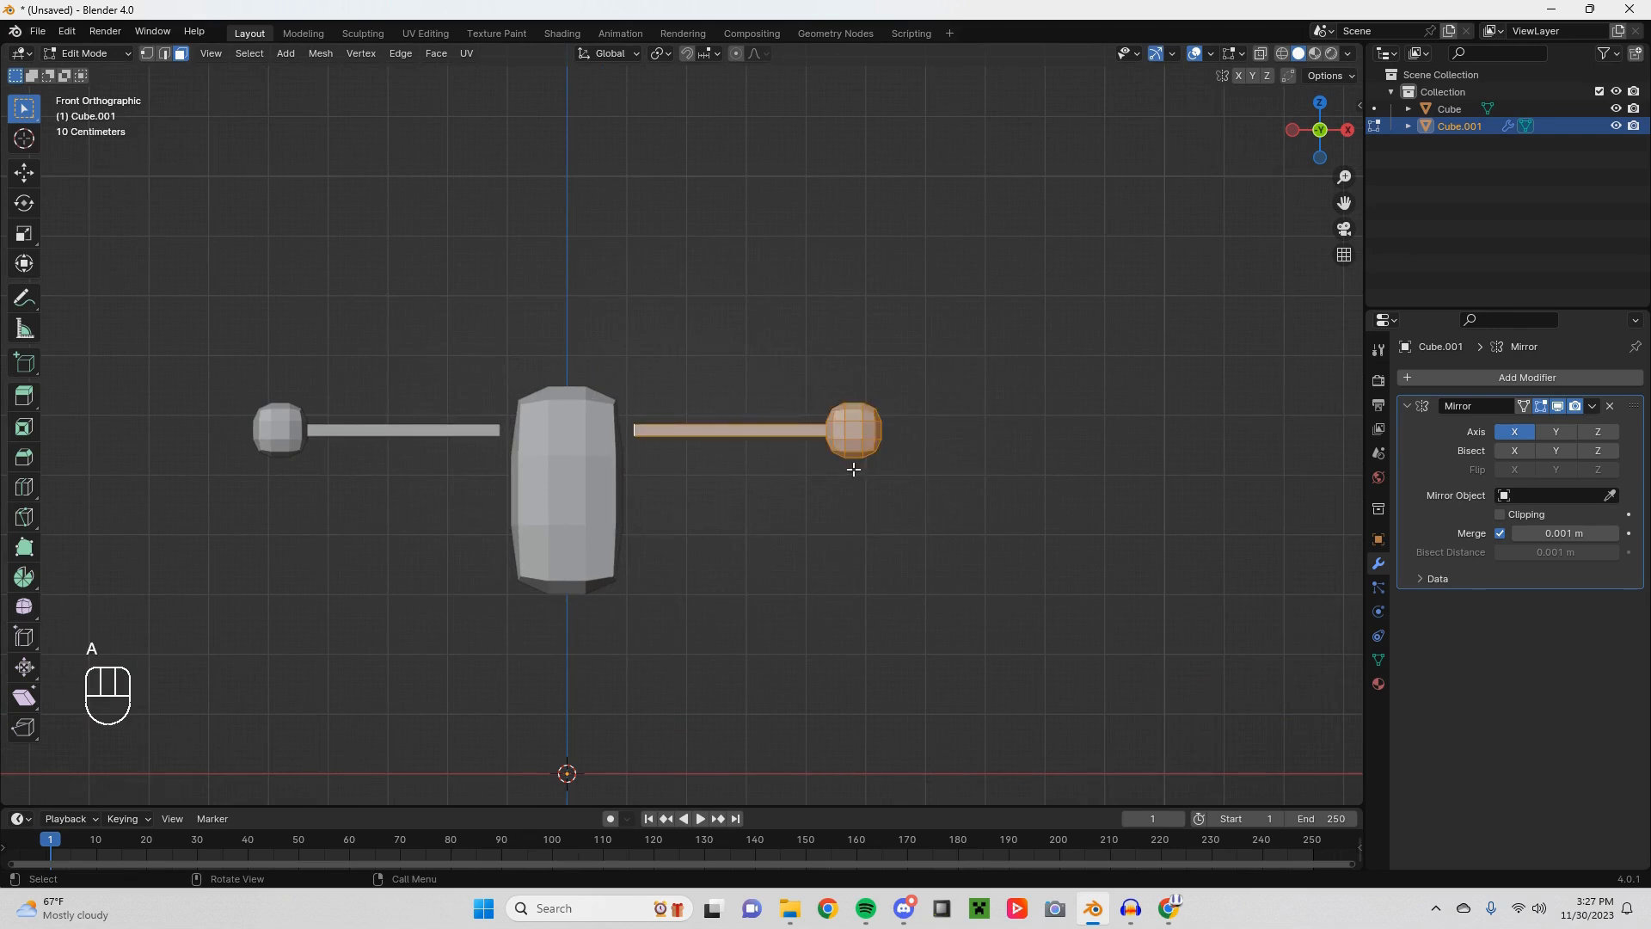
key(g)
key(z)
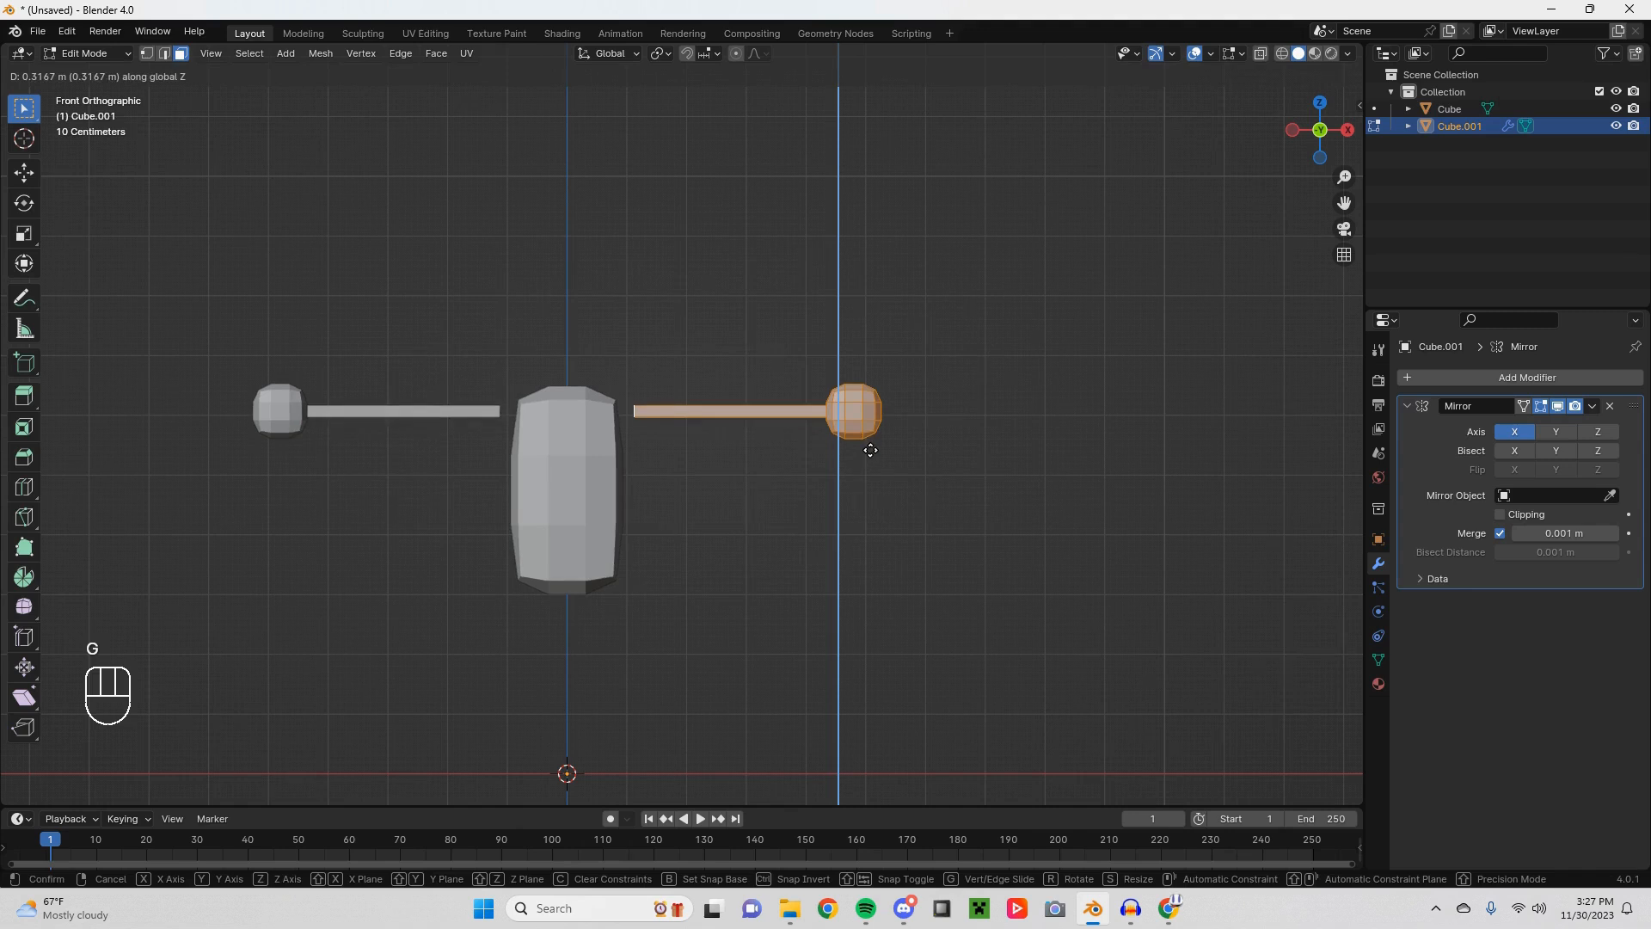
click(874, 445)
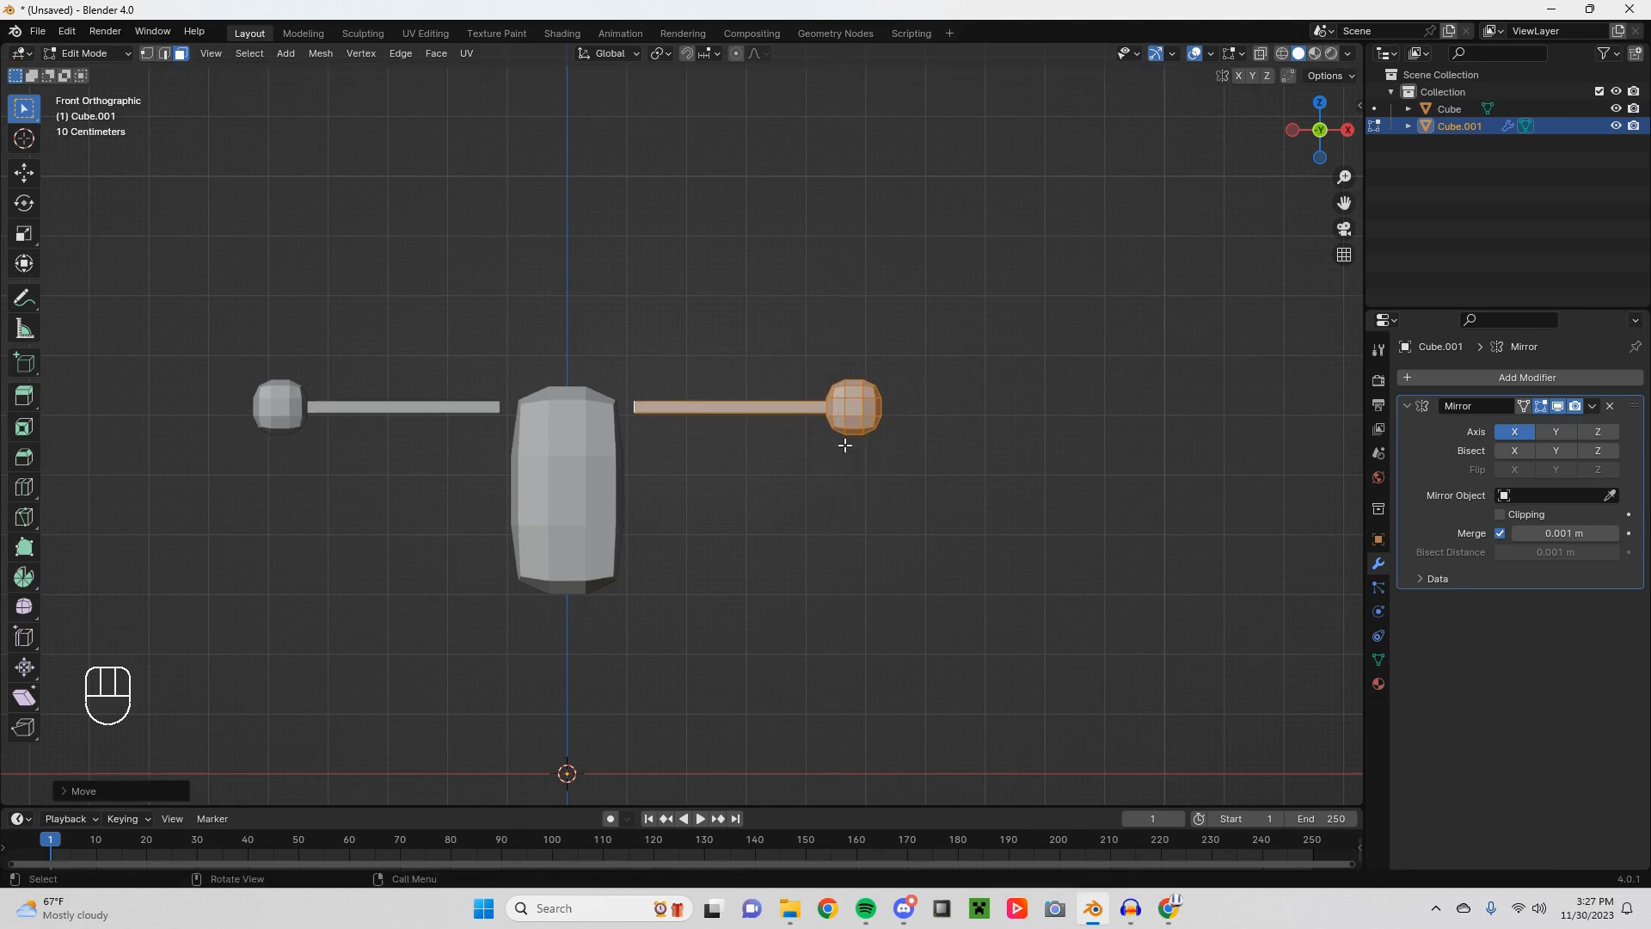
scroll(542, 405, up, 4)
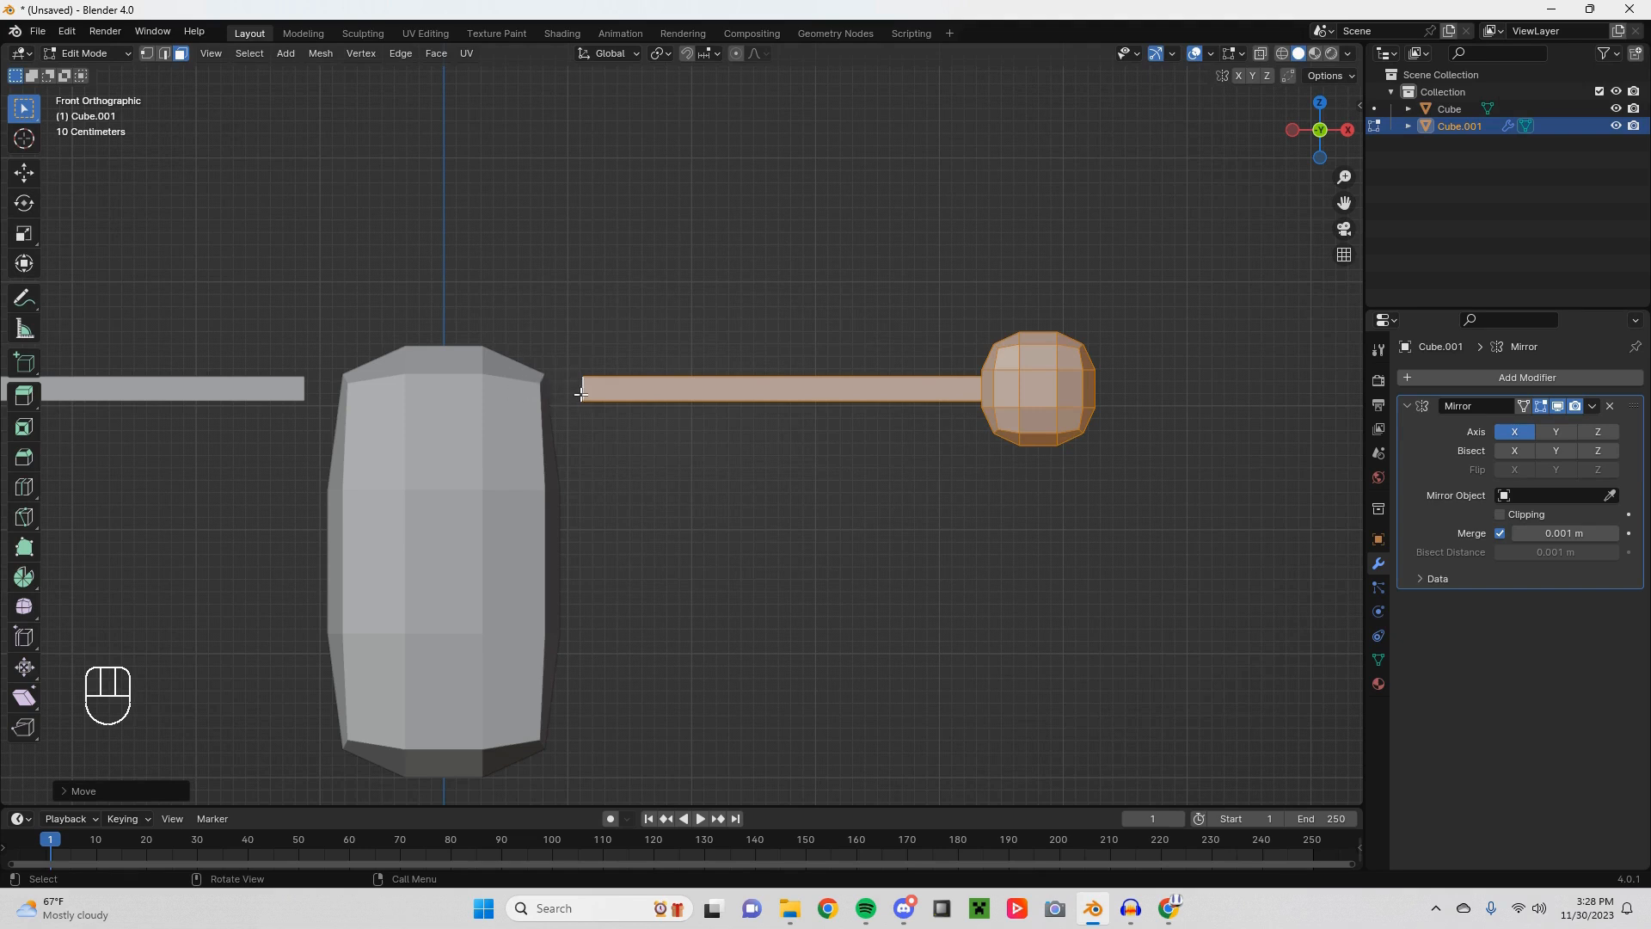
scroll(647, 419, down, 1)
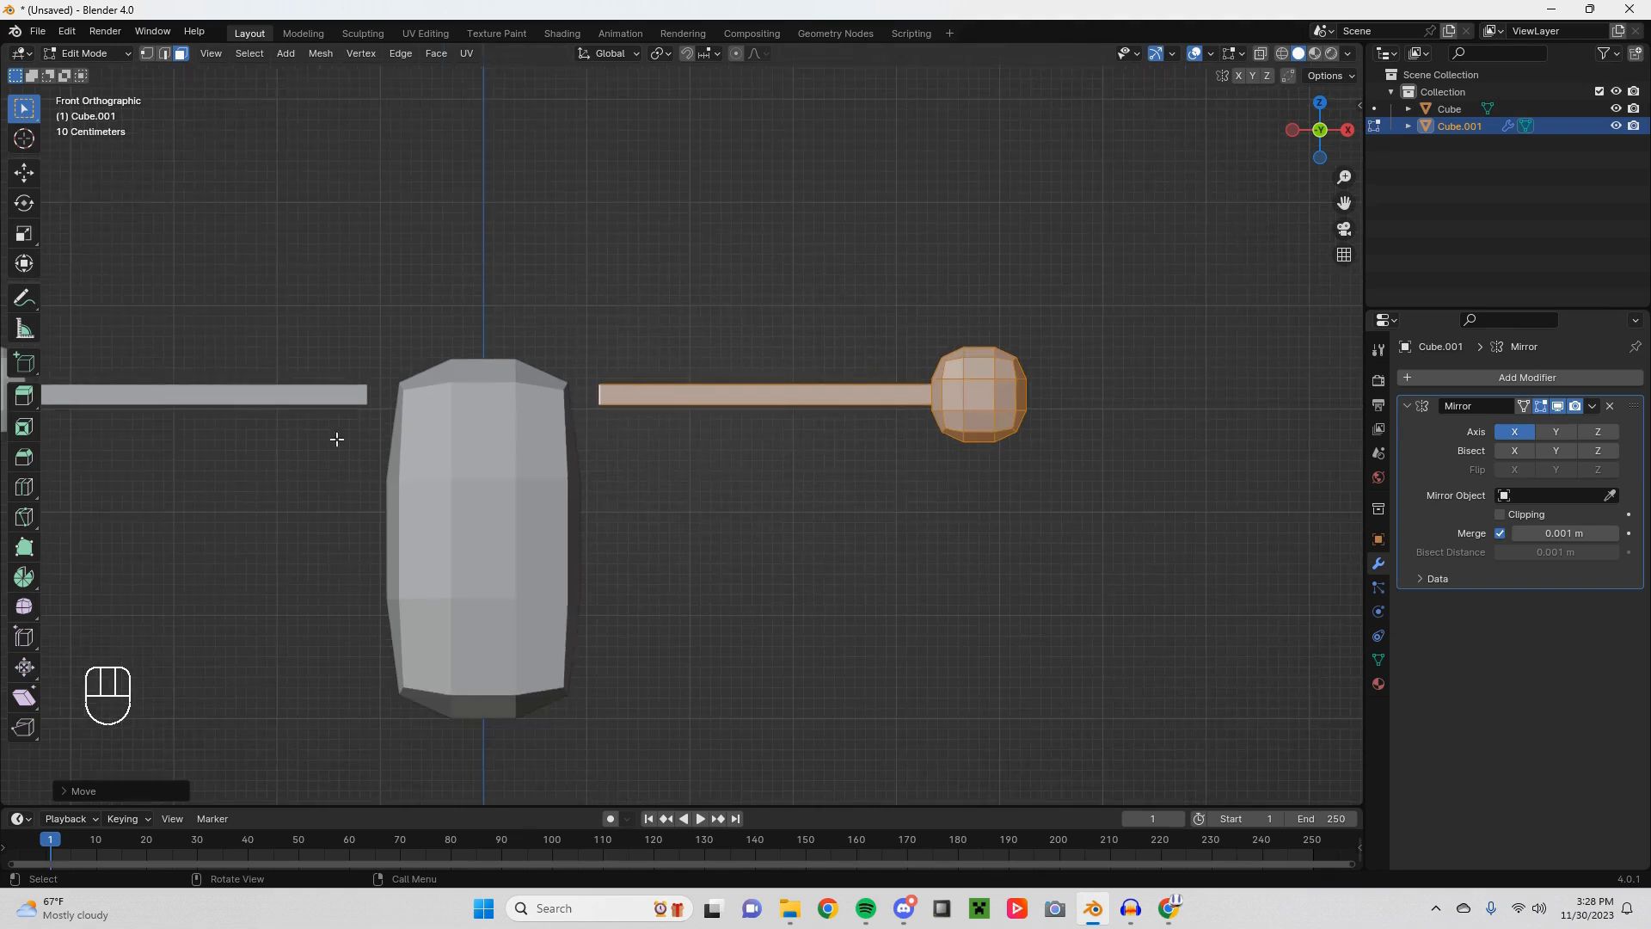
drag(539, 345, 568, 391)
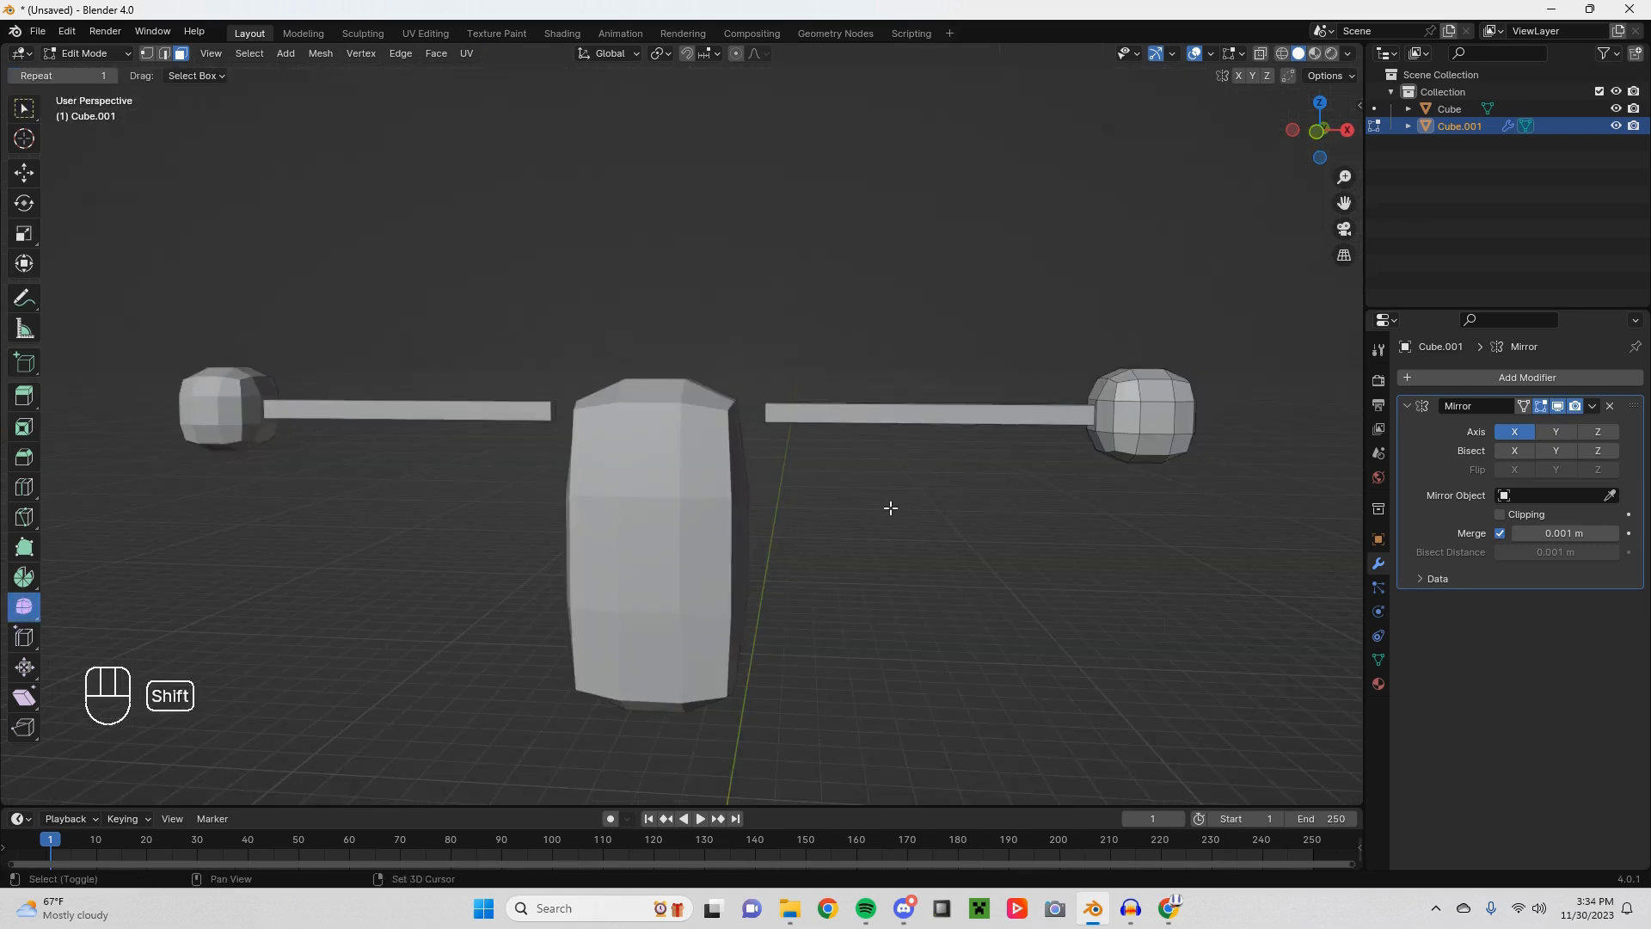
Step: Return to Object Mode, deselect the arms and add a new cube at the world origin
middle_drag(888, 505, 807, 527)
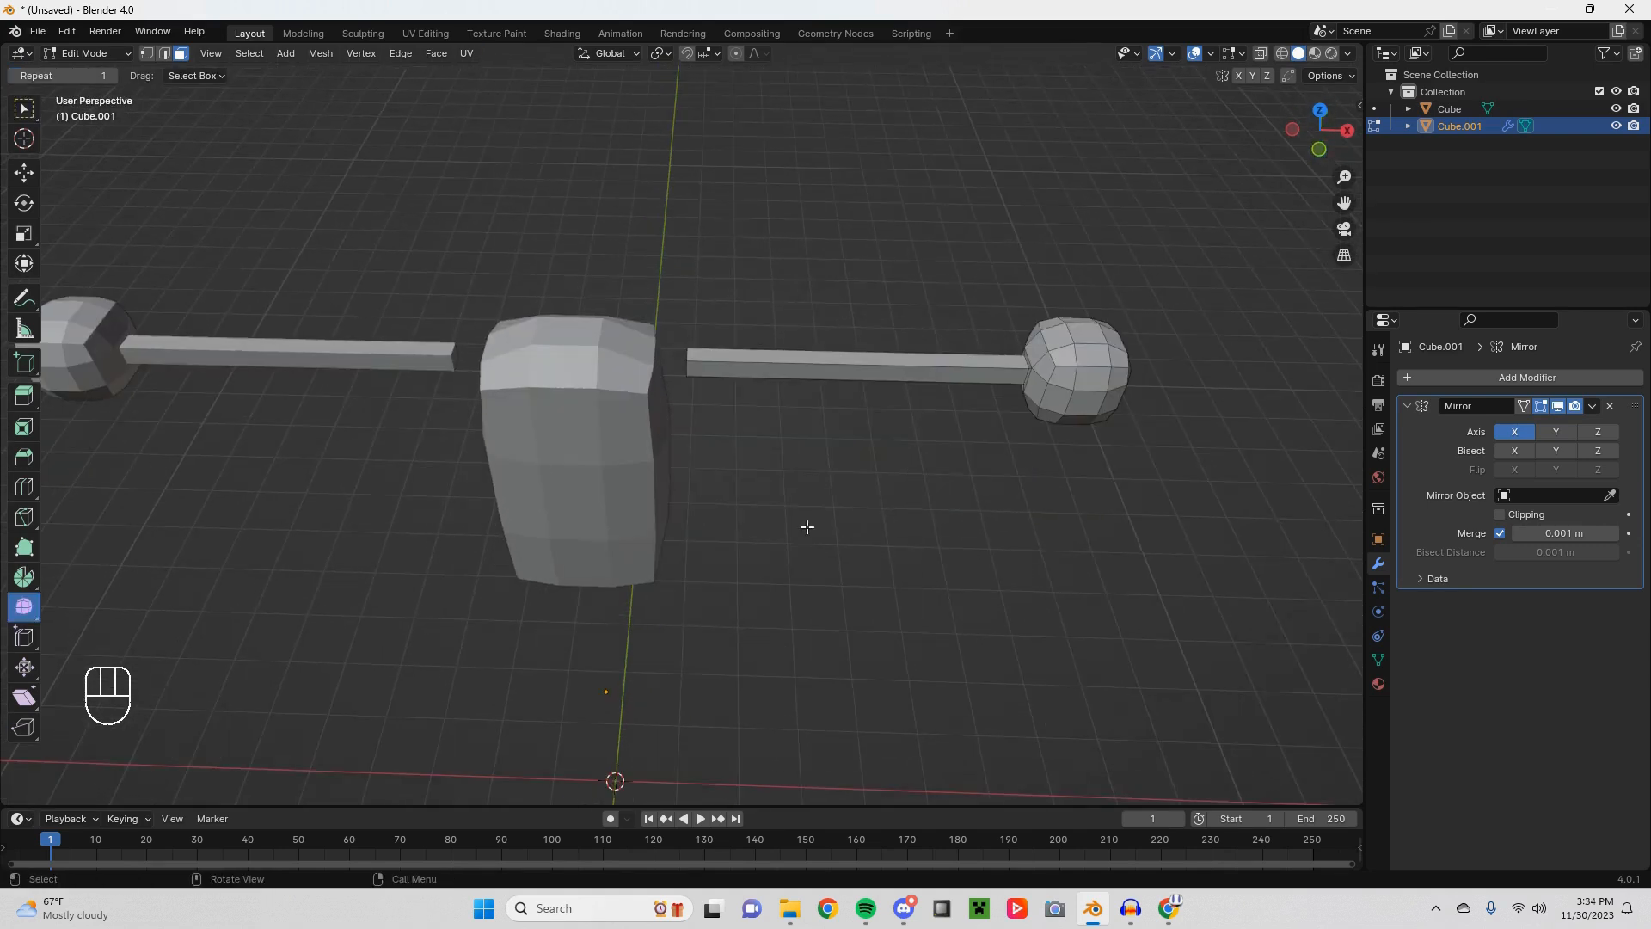
shift+middle_drag(814, 593, 839, 505)
middle_drag(838, 561, 830, 486)
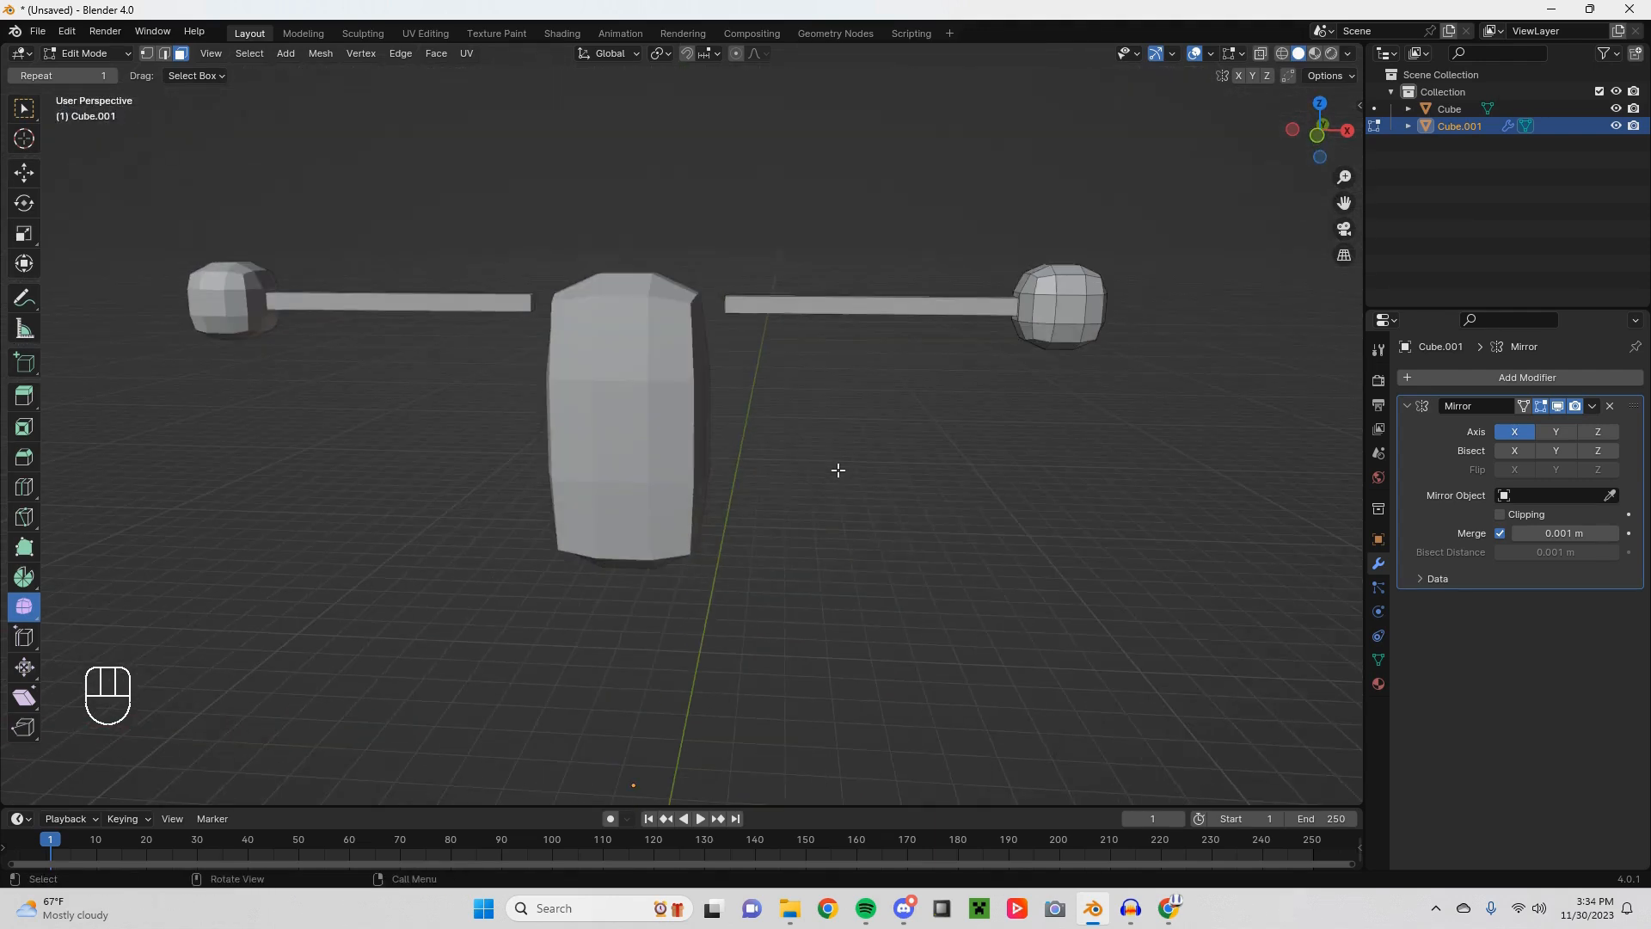
key(Tab)
click(916, 486)
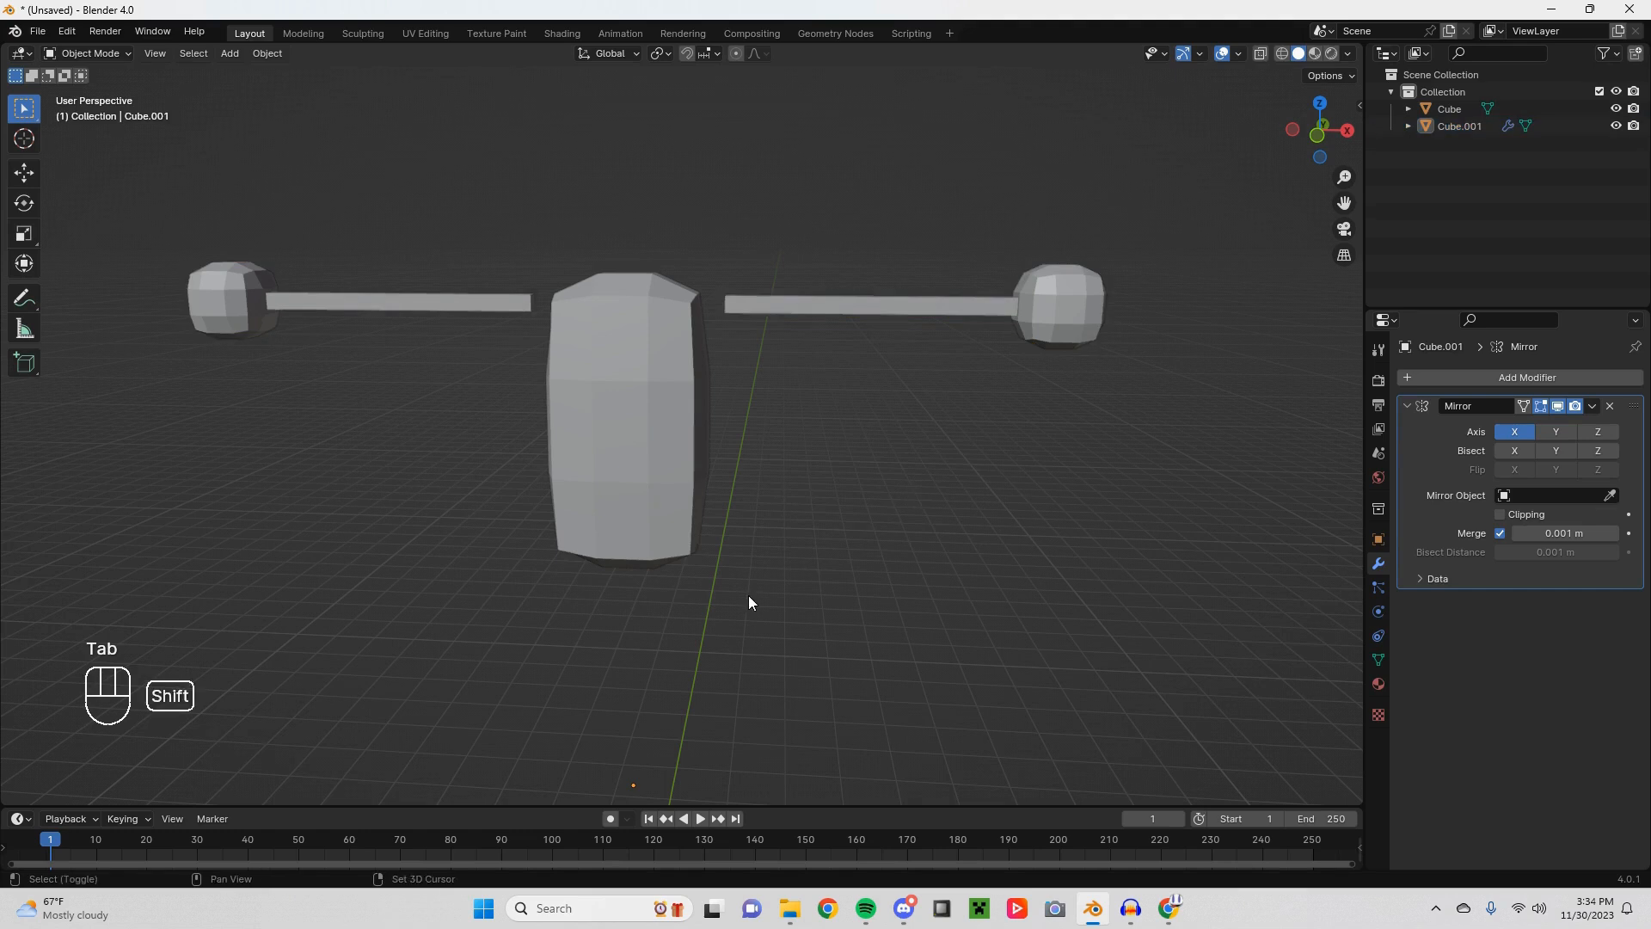
shift+middle_drag(748, 597, 821, 432)
key(shift+a)
mouse_move(820, 444)
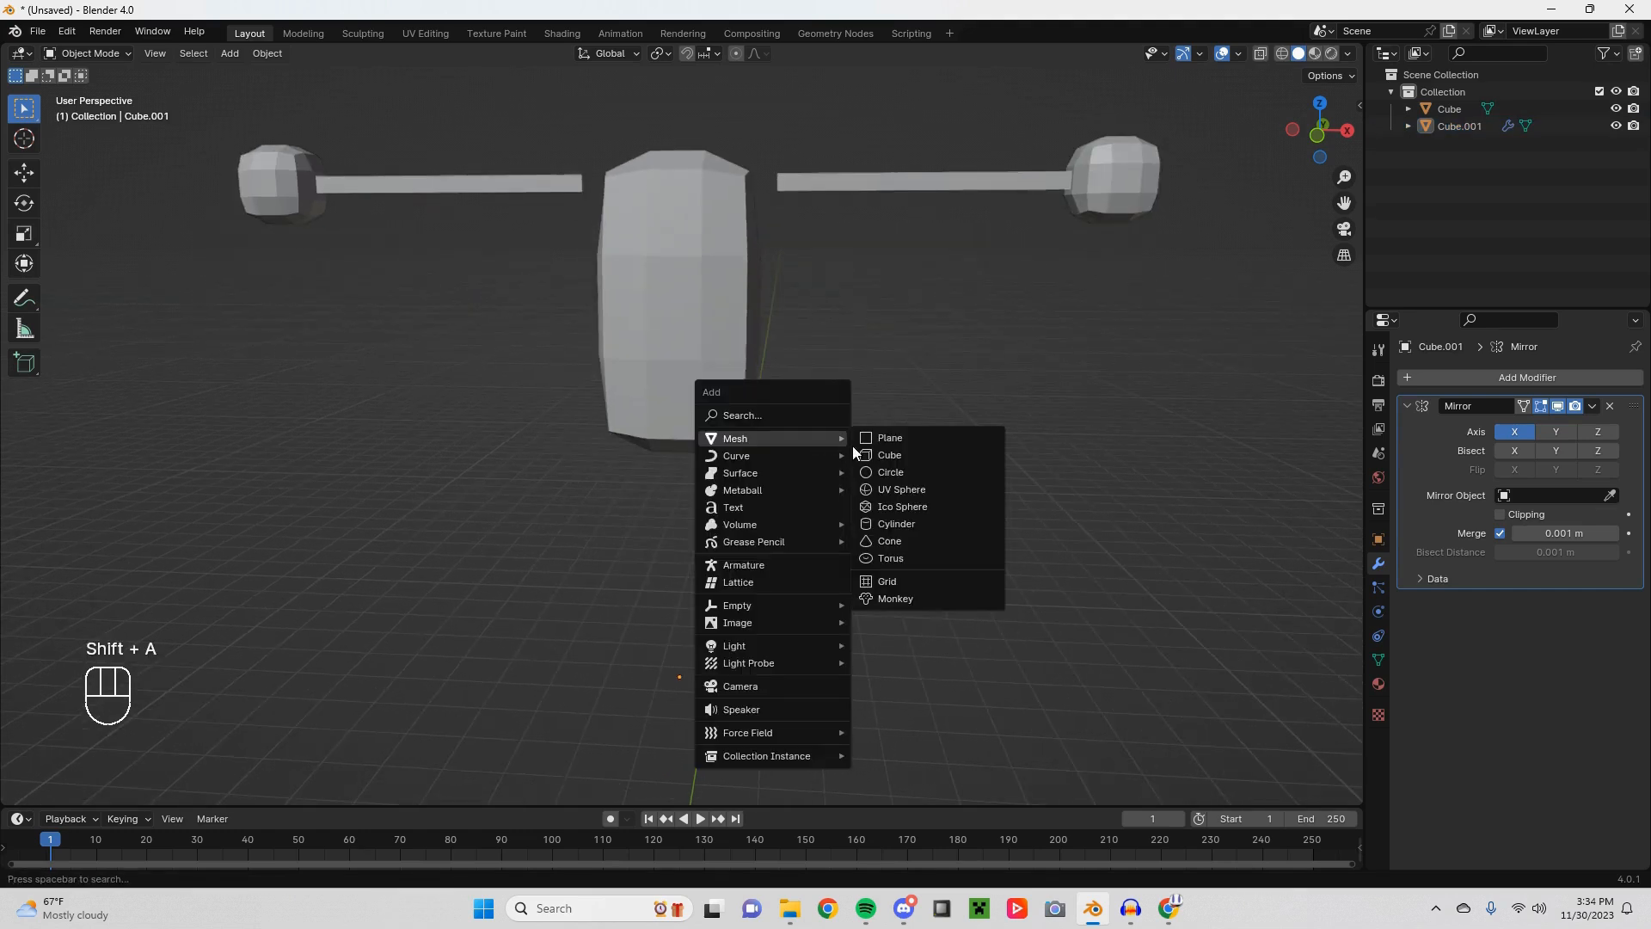
click(908, 456)
Step: Add a Mirror modifier on the X axis to the cube below the body
shift+middle_drag(828, 495, 800, 258)
middle_drag(786, 336, 777, 445)
scroll(776, 543, down, 3)
middle_drag(777, 544, 807, 514)
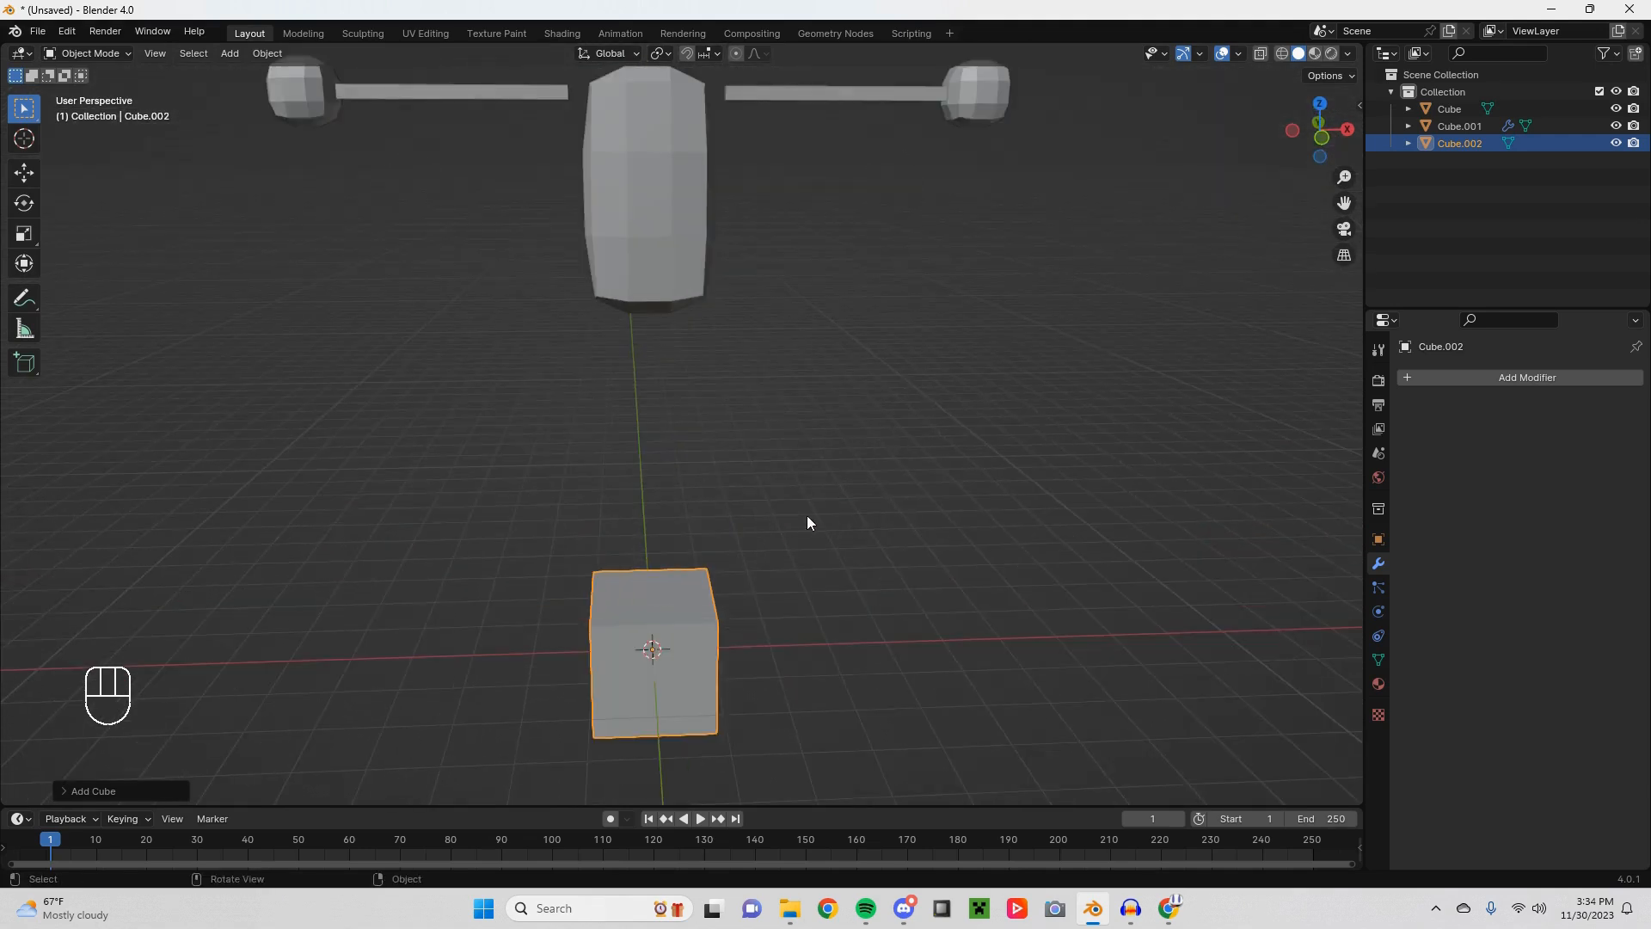
click(1560, 379)
mouse_move(1545, 375)
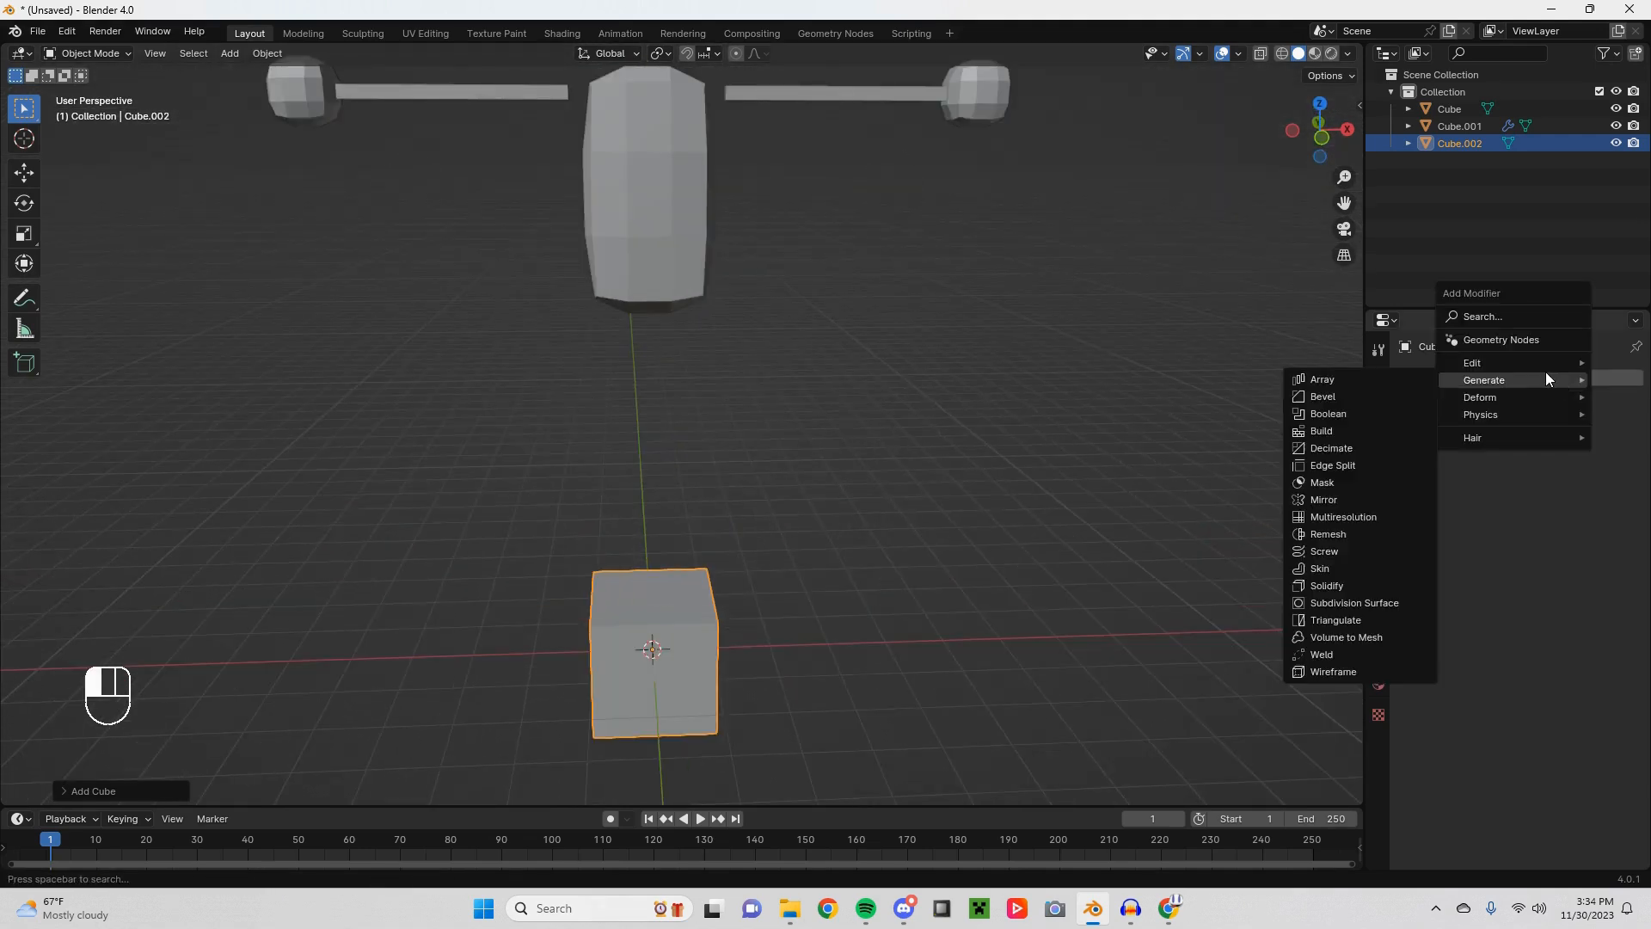
click(1333, 499)
Step: In Edit Mode, move the new cube's geometry along X just past the centre line so its mirrored copy separates
middle_drag(787, 534, 788, 493)
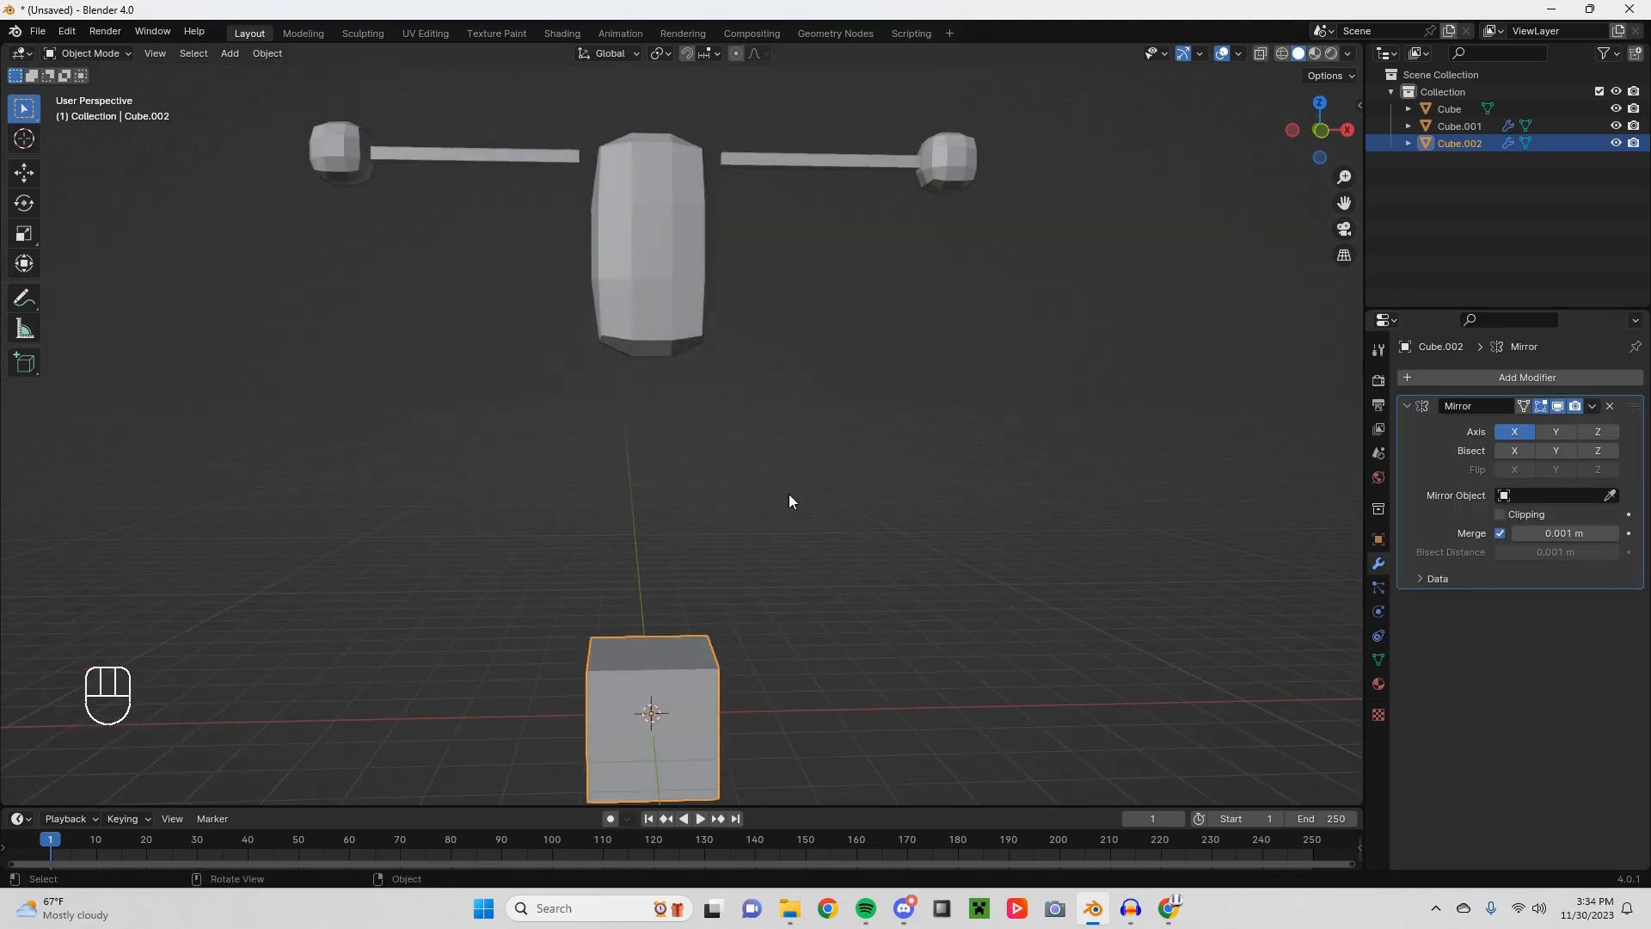
key(Tab)
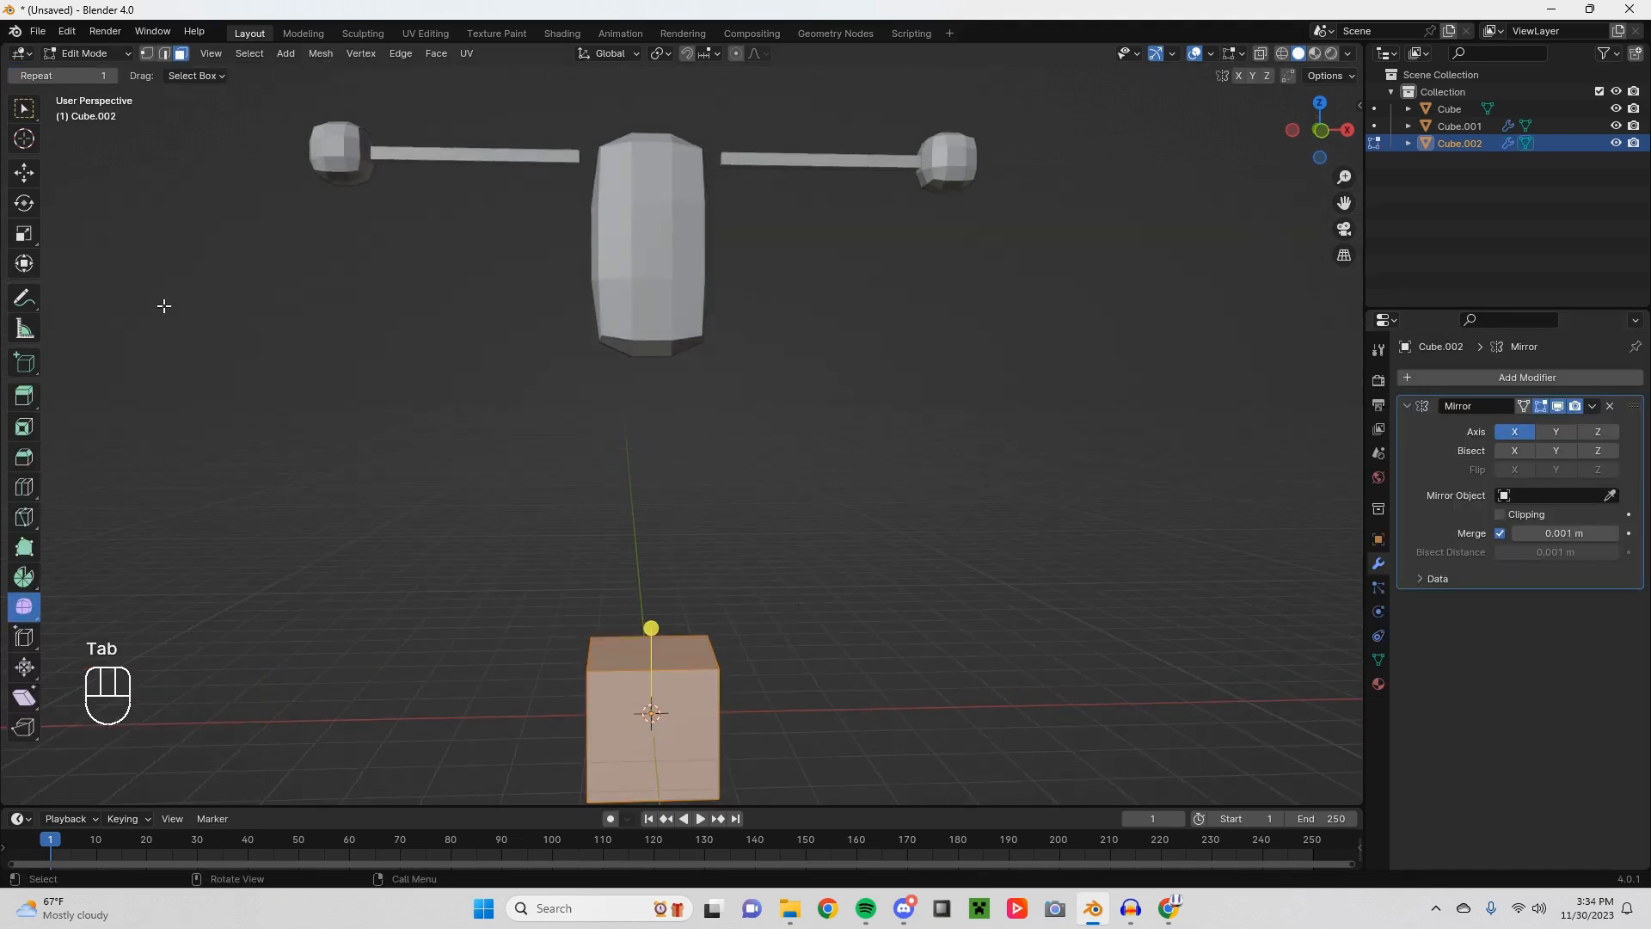
click(24, 173)
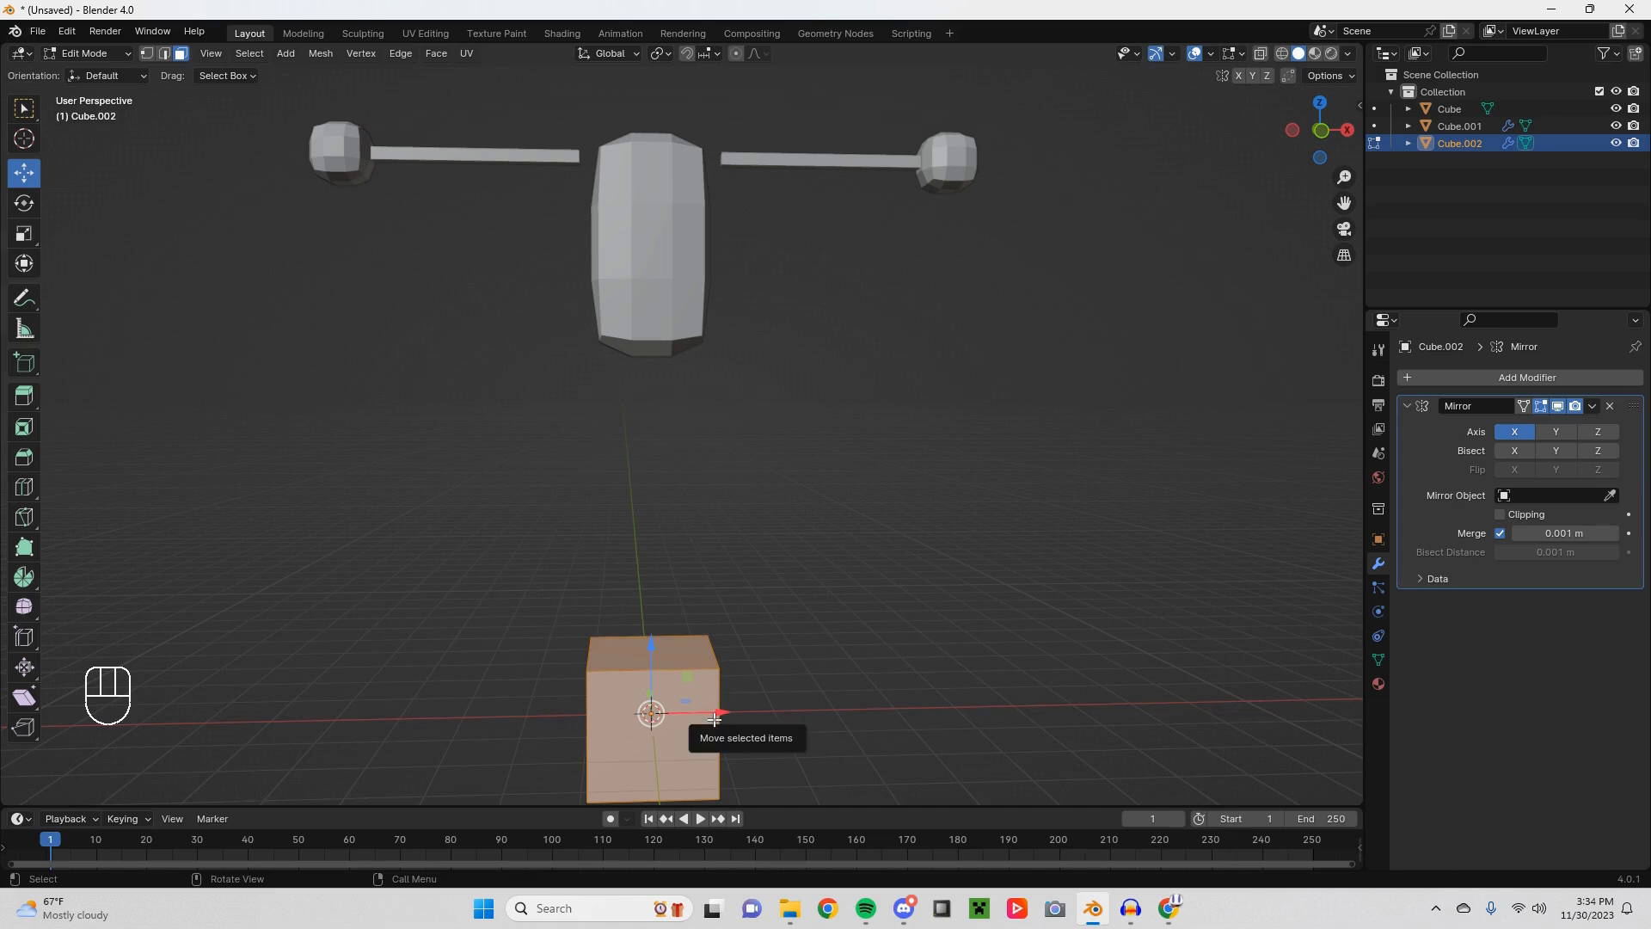
drag(717, 705, 787, 704)
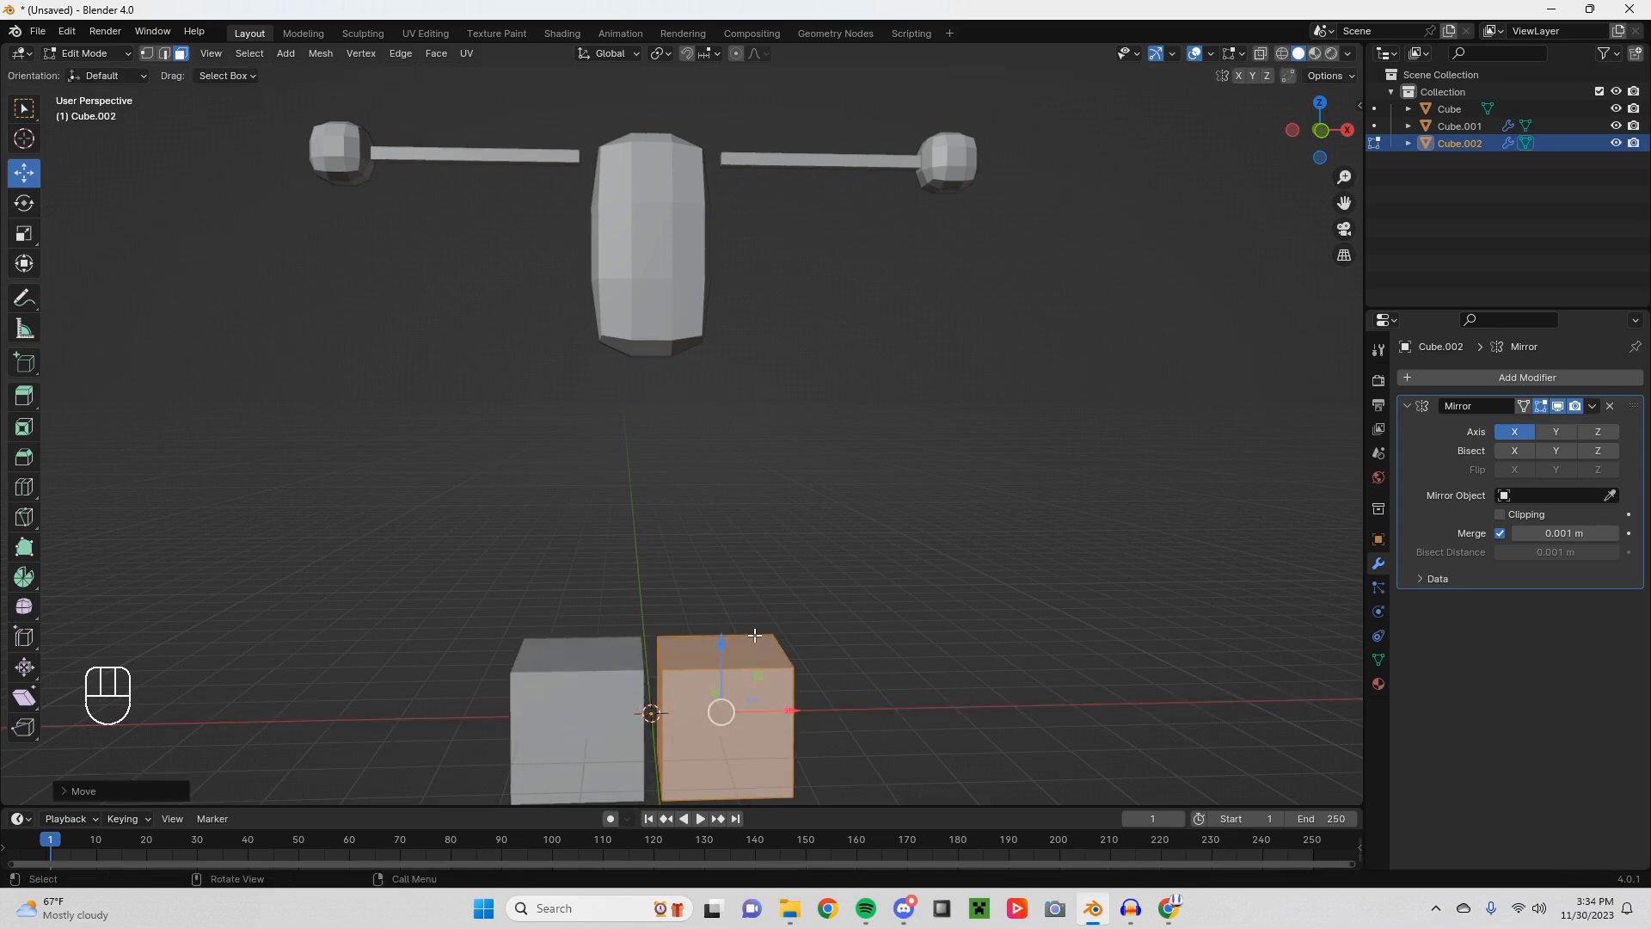
key(g)
key(z)
key(x)
right_click(754, 636)
Step: Raise the whole cube along Z in the front view so it sits higher between the origin and the body
click(24, 108)
shift+middle_drag(754, 536, 719, 486)
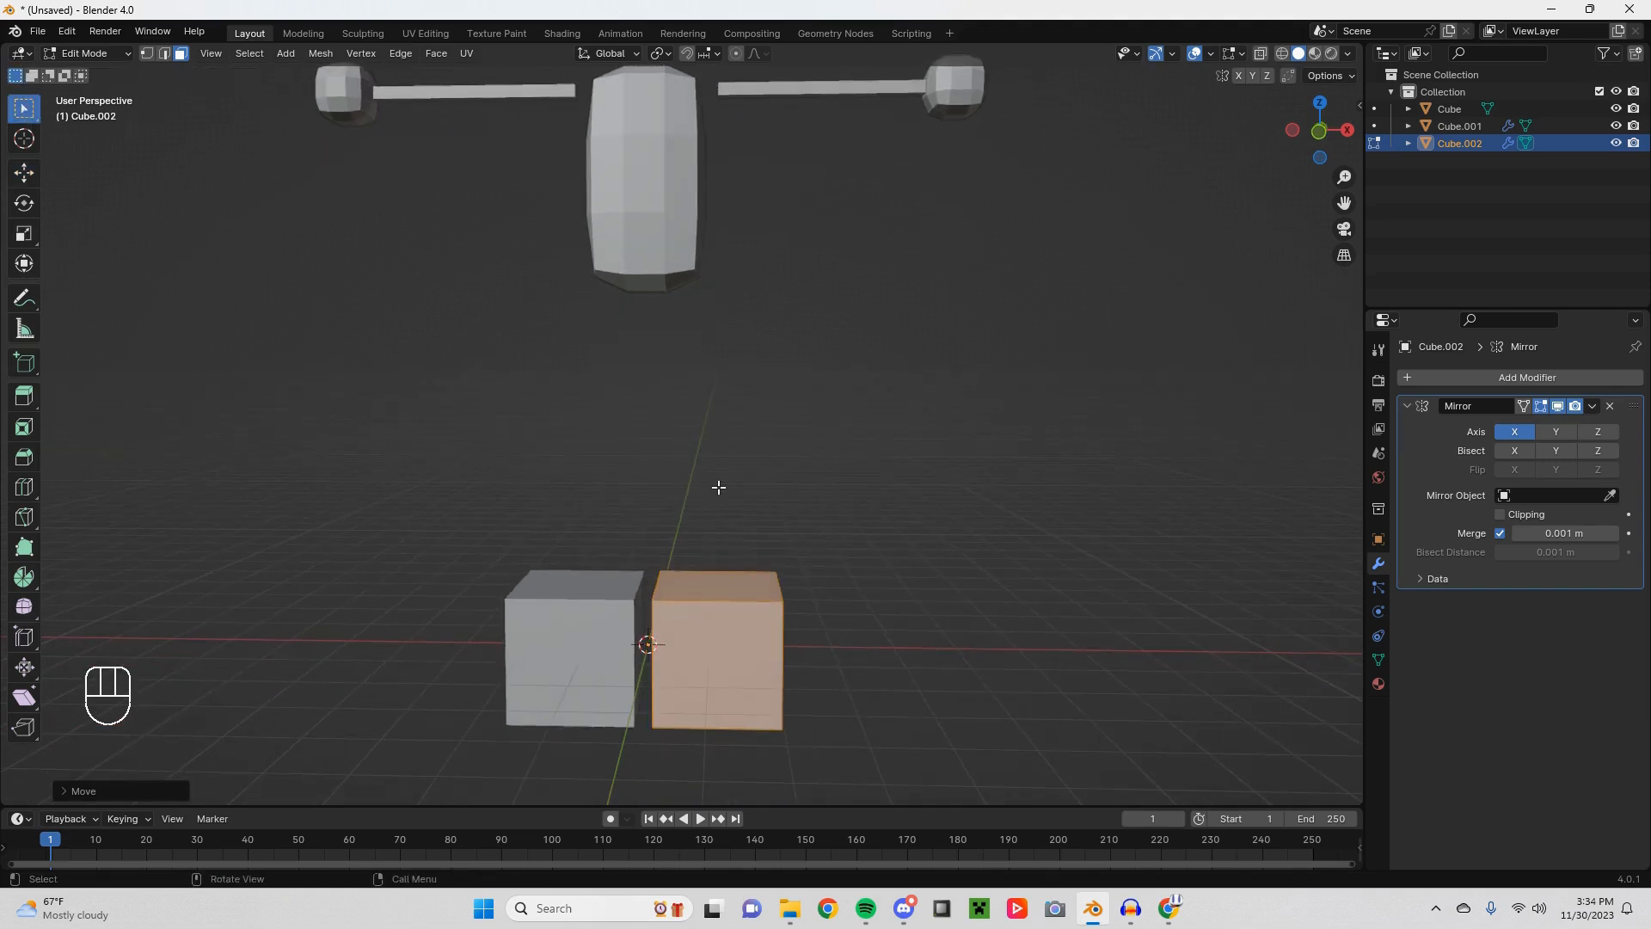
key(KP_1)
scroll(641, 610, down, 2)
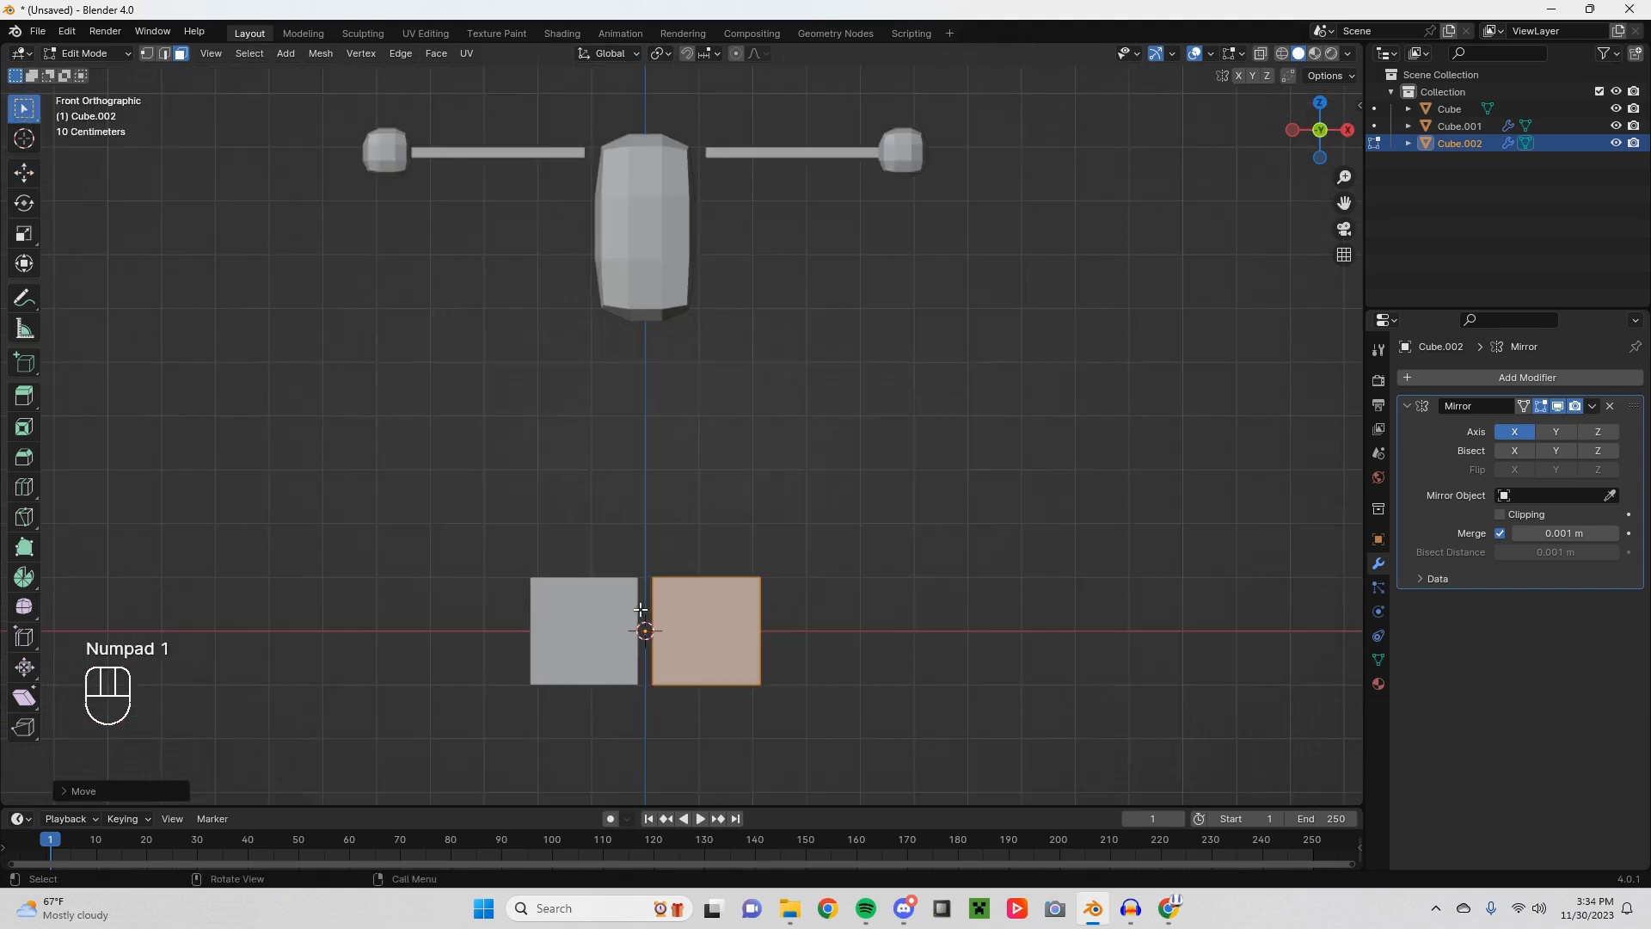
key(g)
middle_click(754, 593)
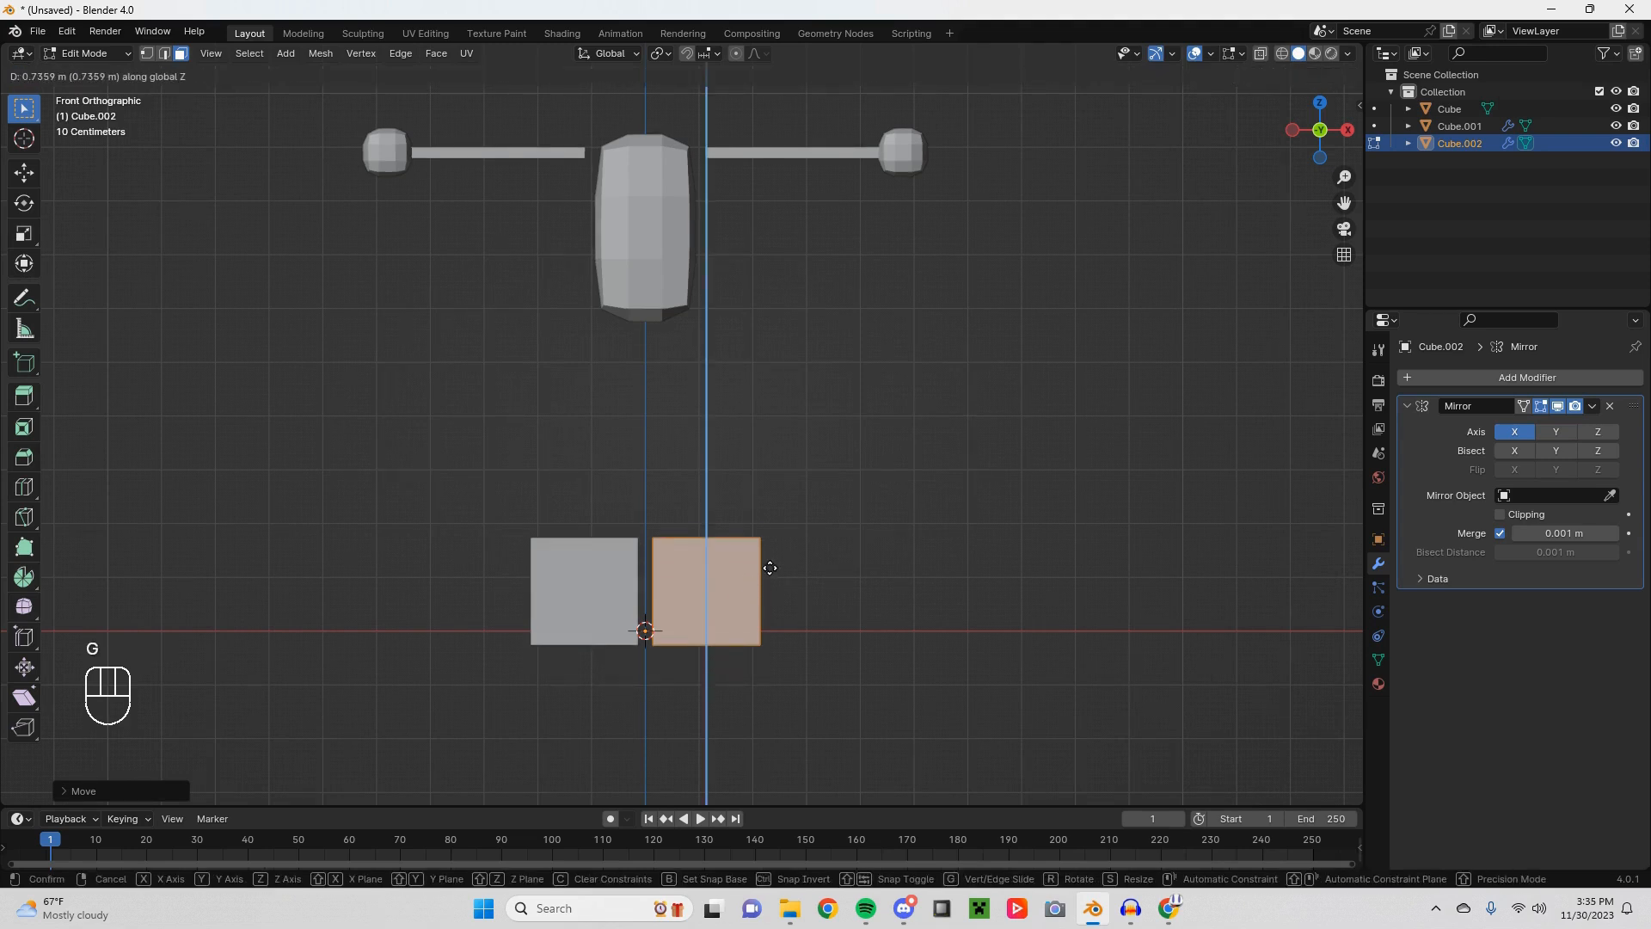
click(766, 559)
Step: Scale the cube down uniformly and move it about 0.45 m along X toward the centre line
middle_drag(763, 553, 854, 612)
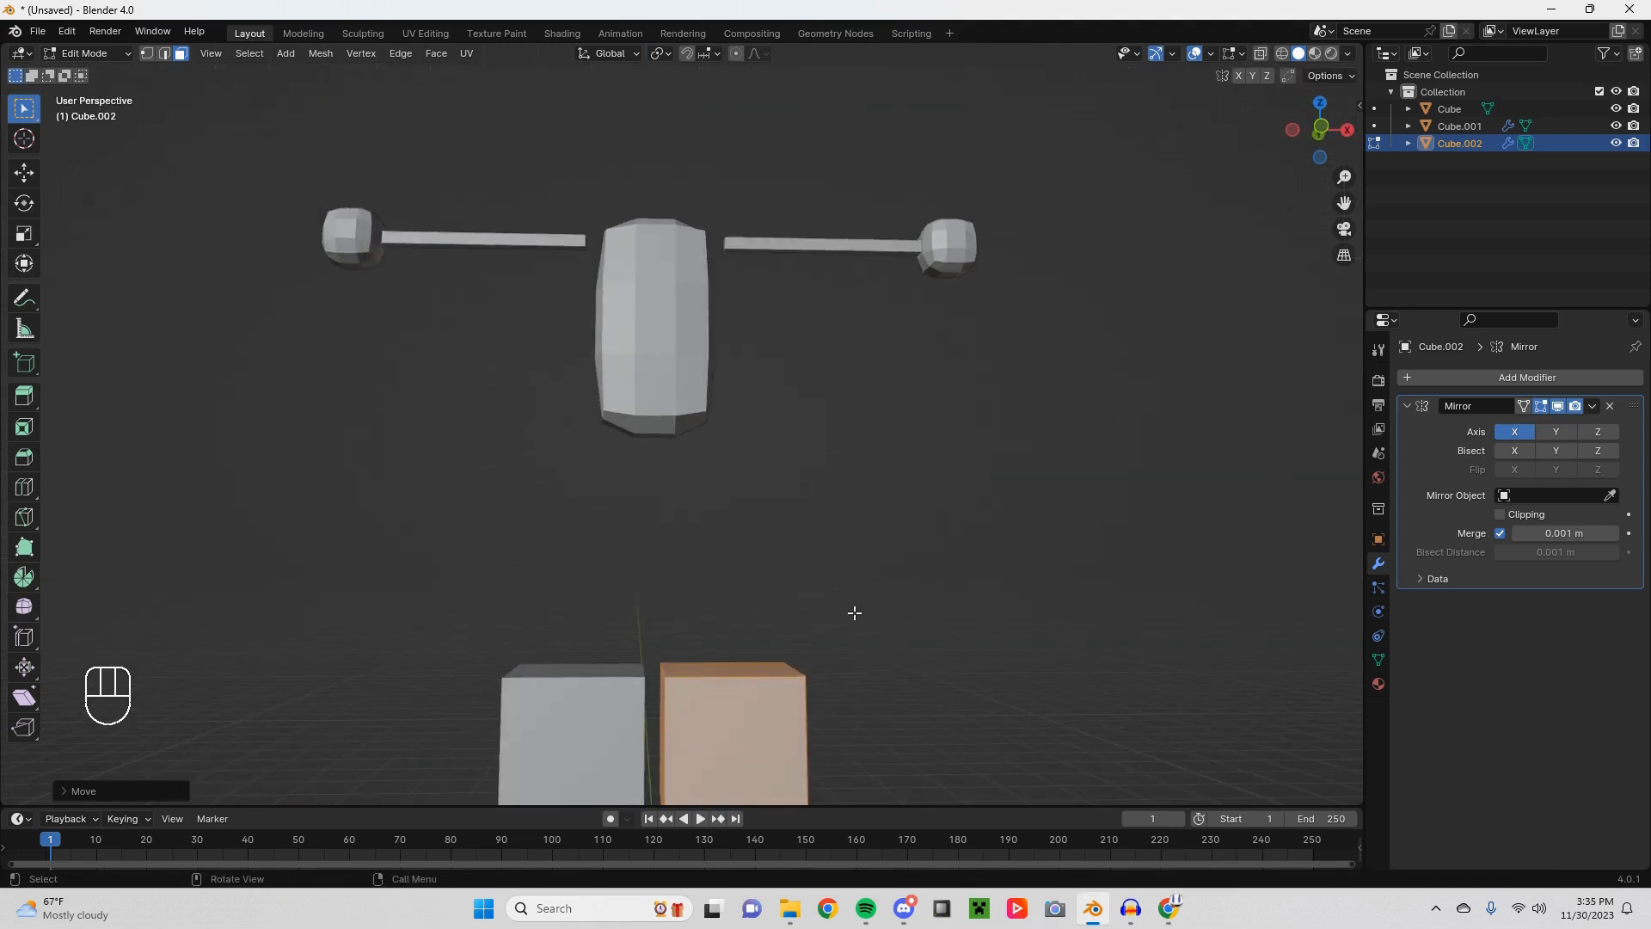
scroll(854, 612, down, 1)
key(s)
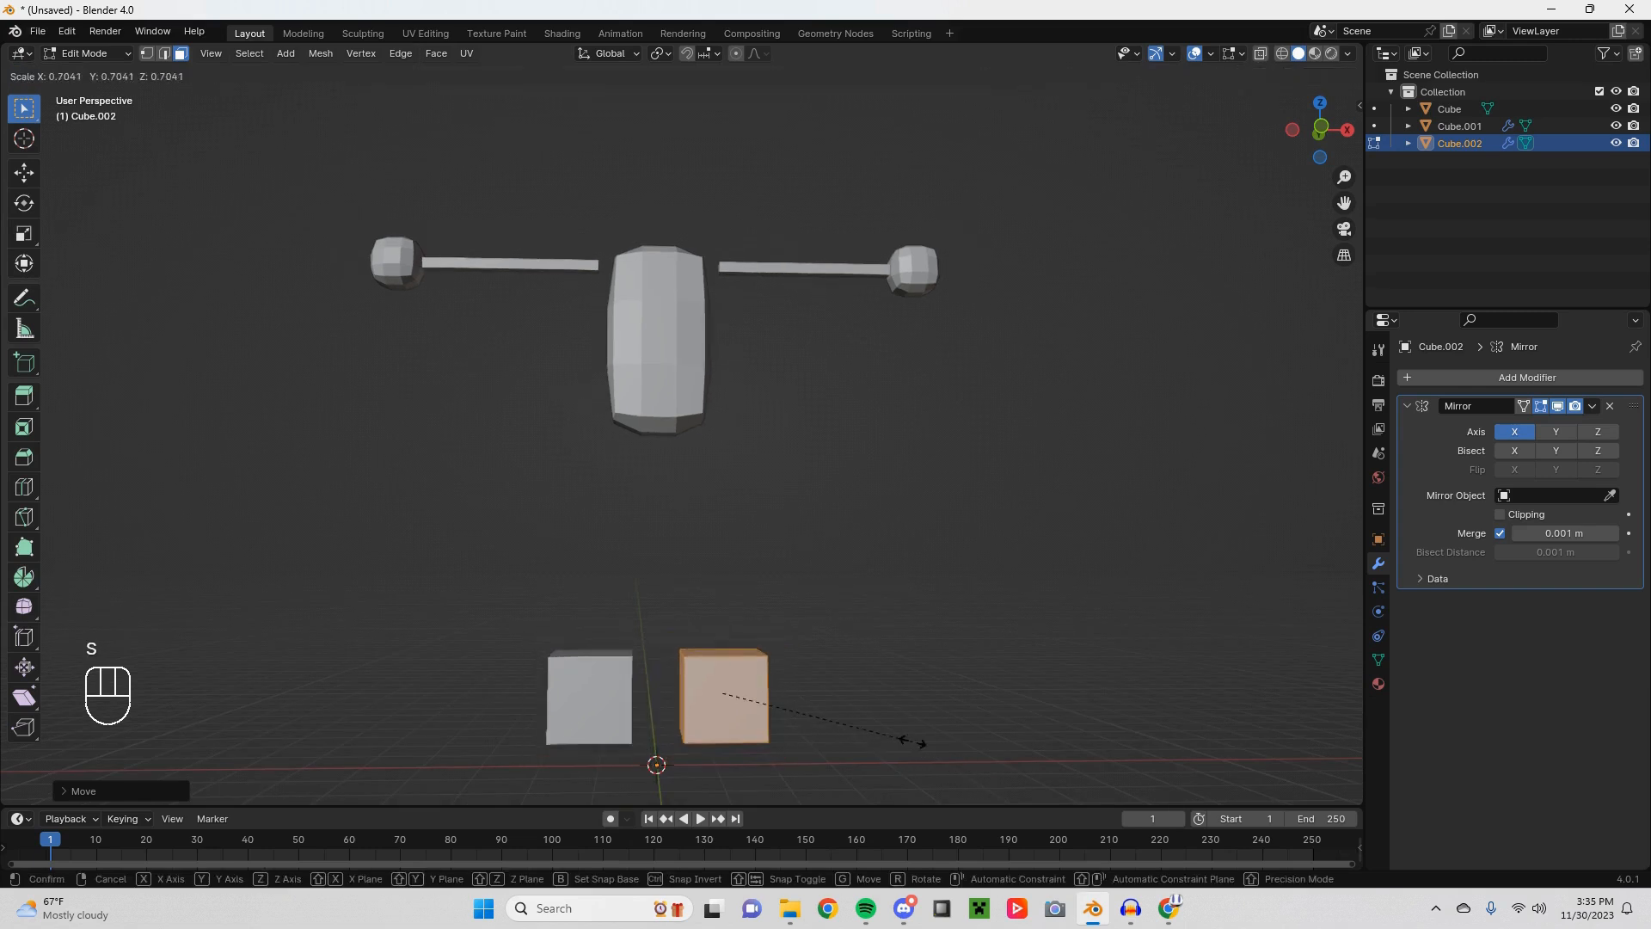
click(847, 715)
key(g)
key(x)
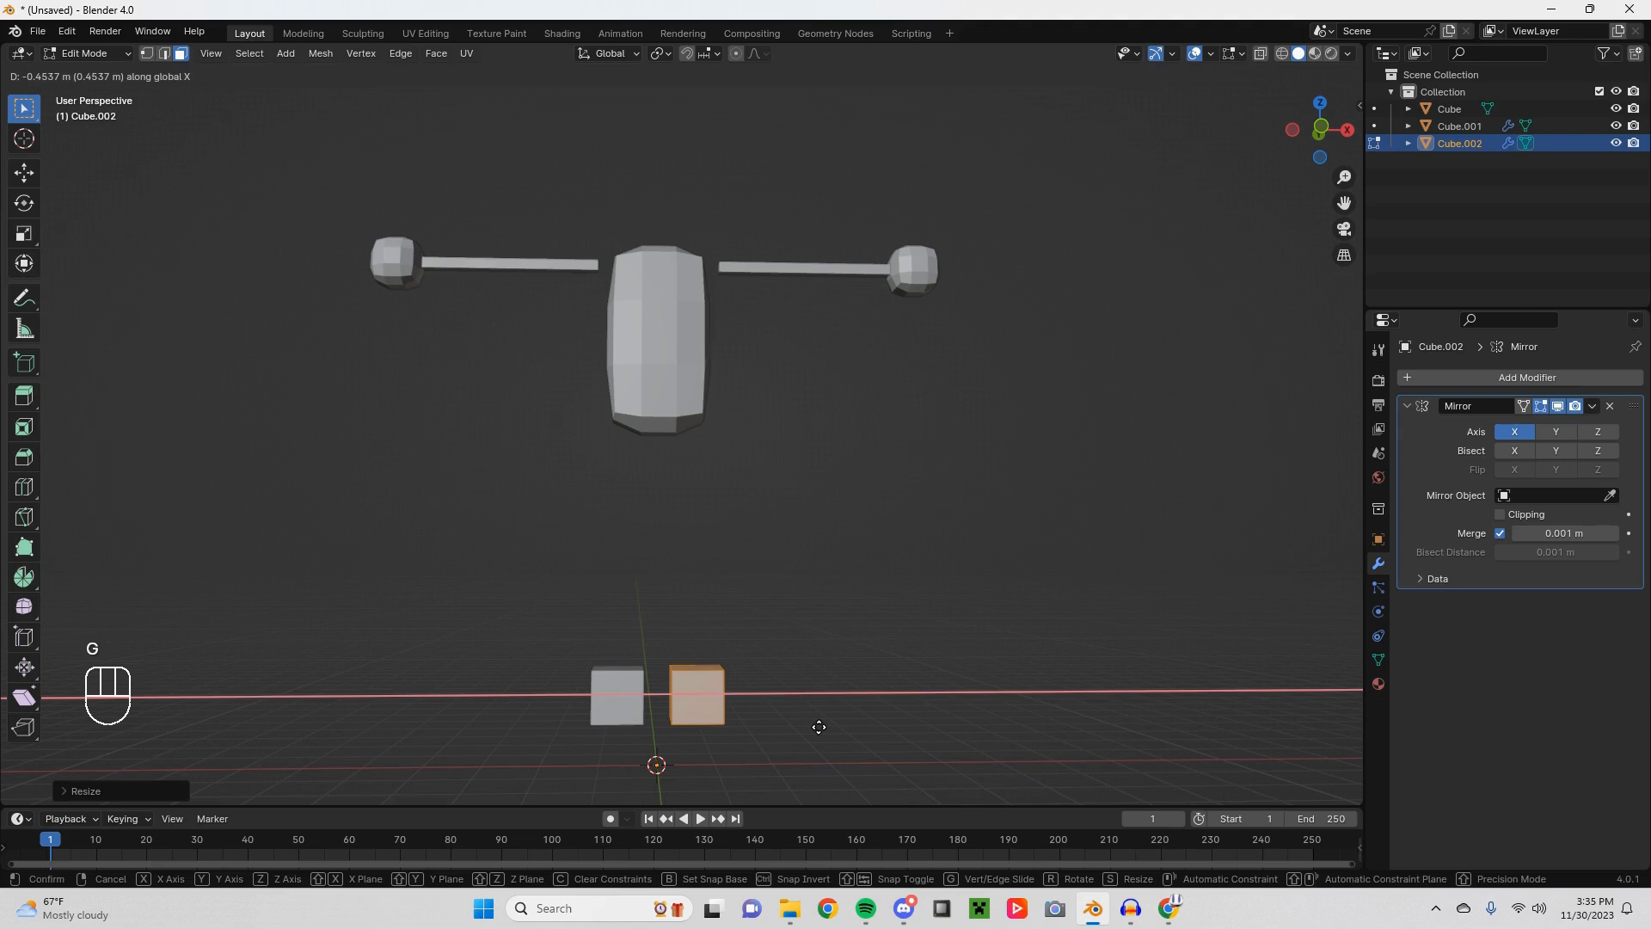
click(819, 727)
Step: Nudge the small cube slightly upward and toward the centre line in the front view
key(KP_1)
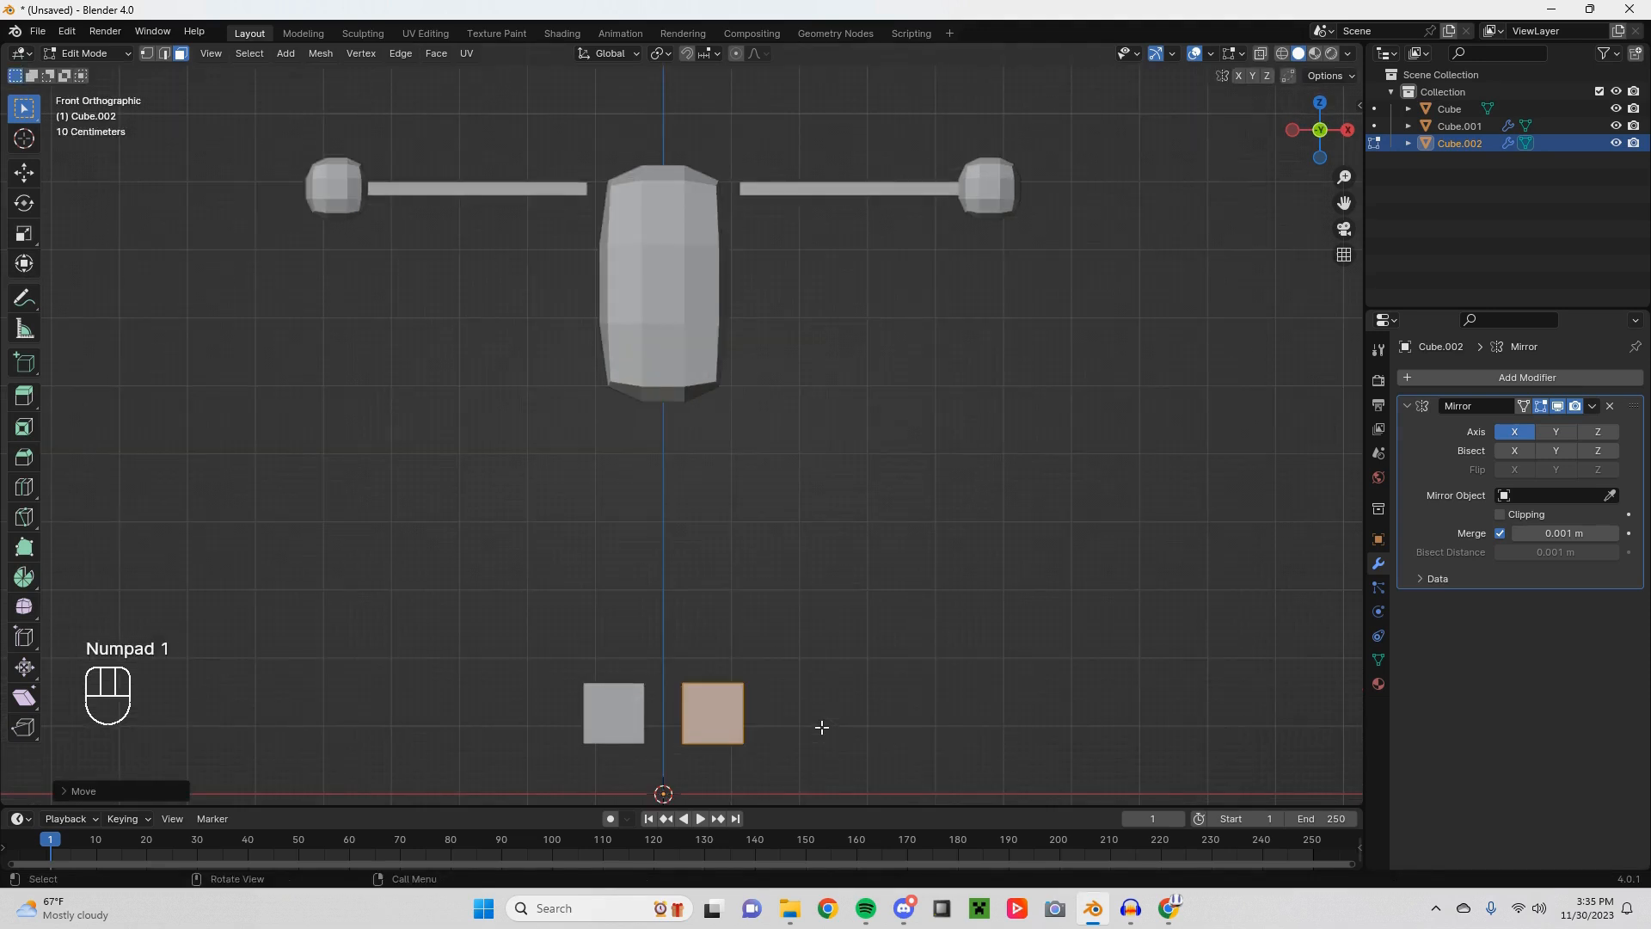
key(g)
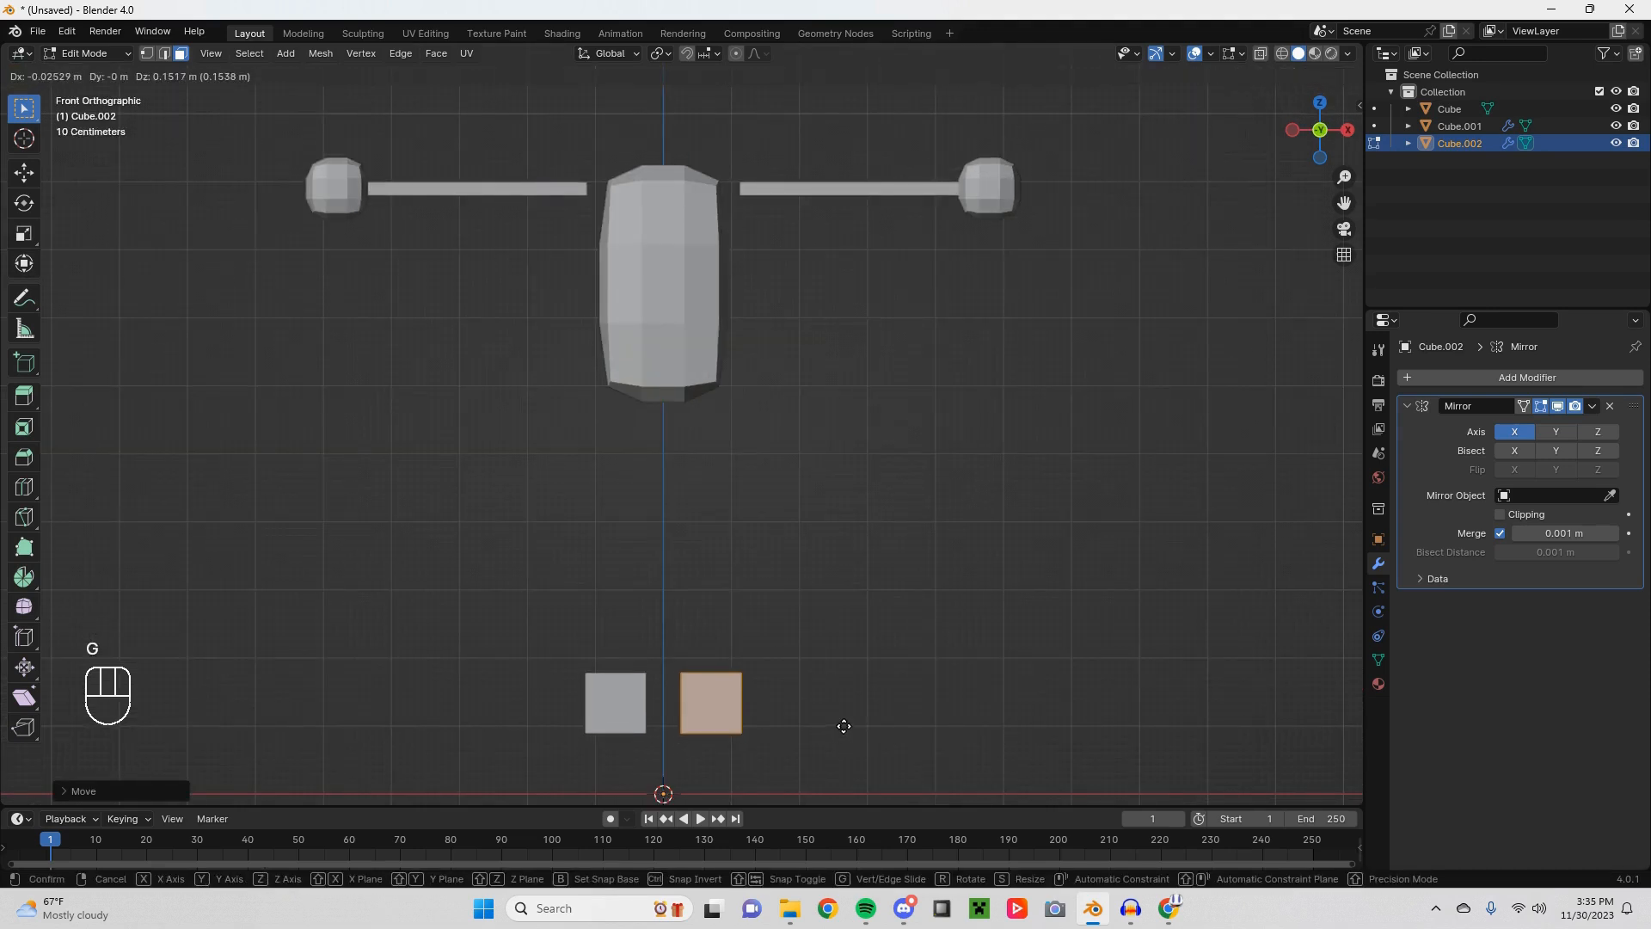
click(840, 724)
Step: In the side view, shift the cube about -0.06 m along Y and lower it slightly along Z beneath the body
key(KP_3)
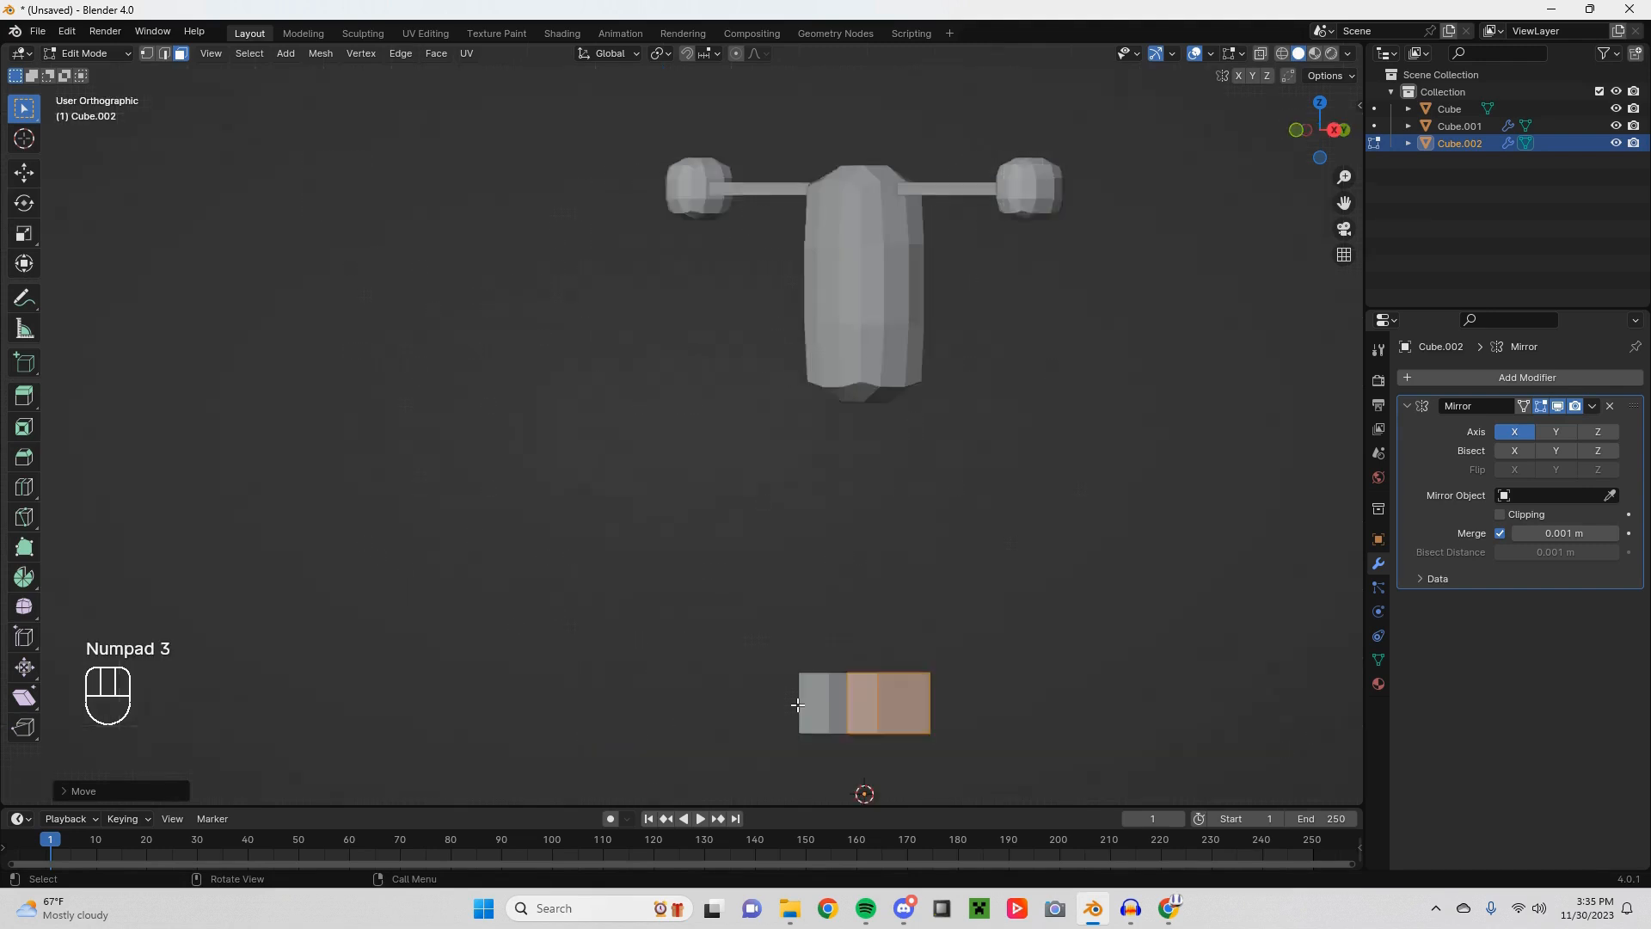
shift+middle_drag(1028, 674, 970, 677)
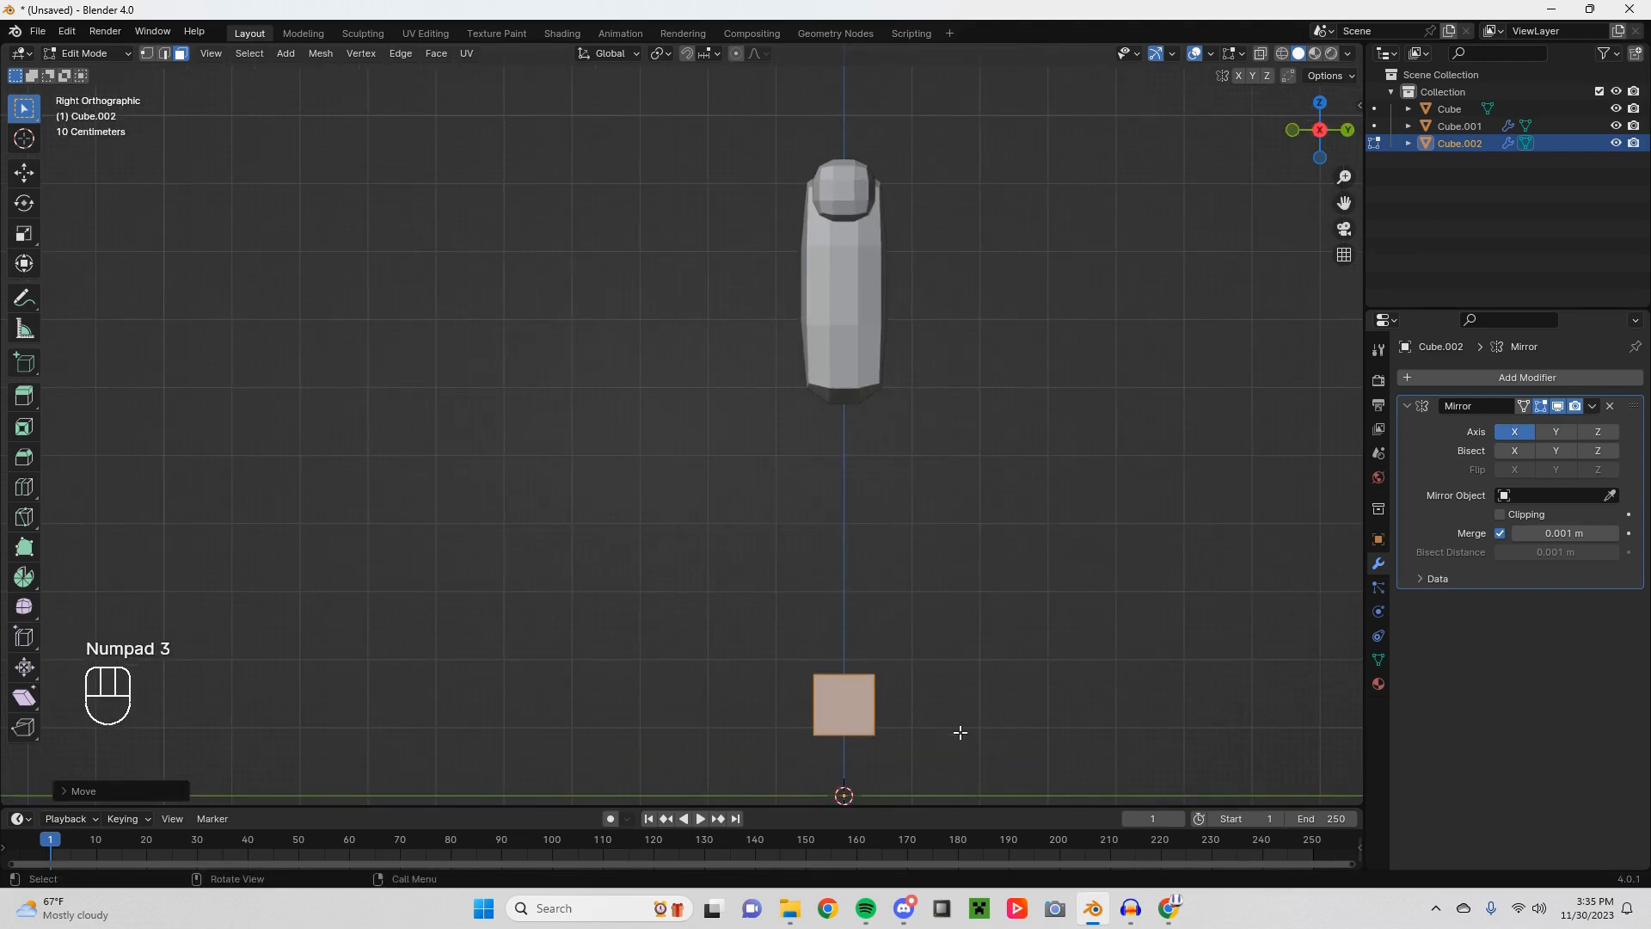
key(g)
key(y)
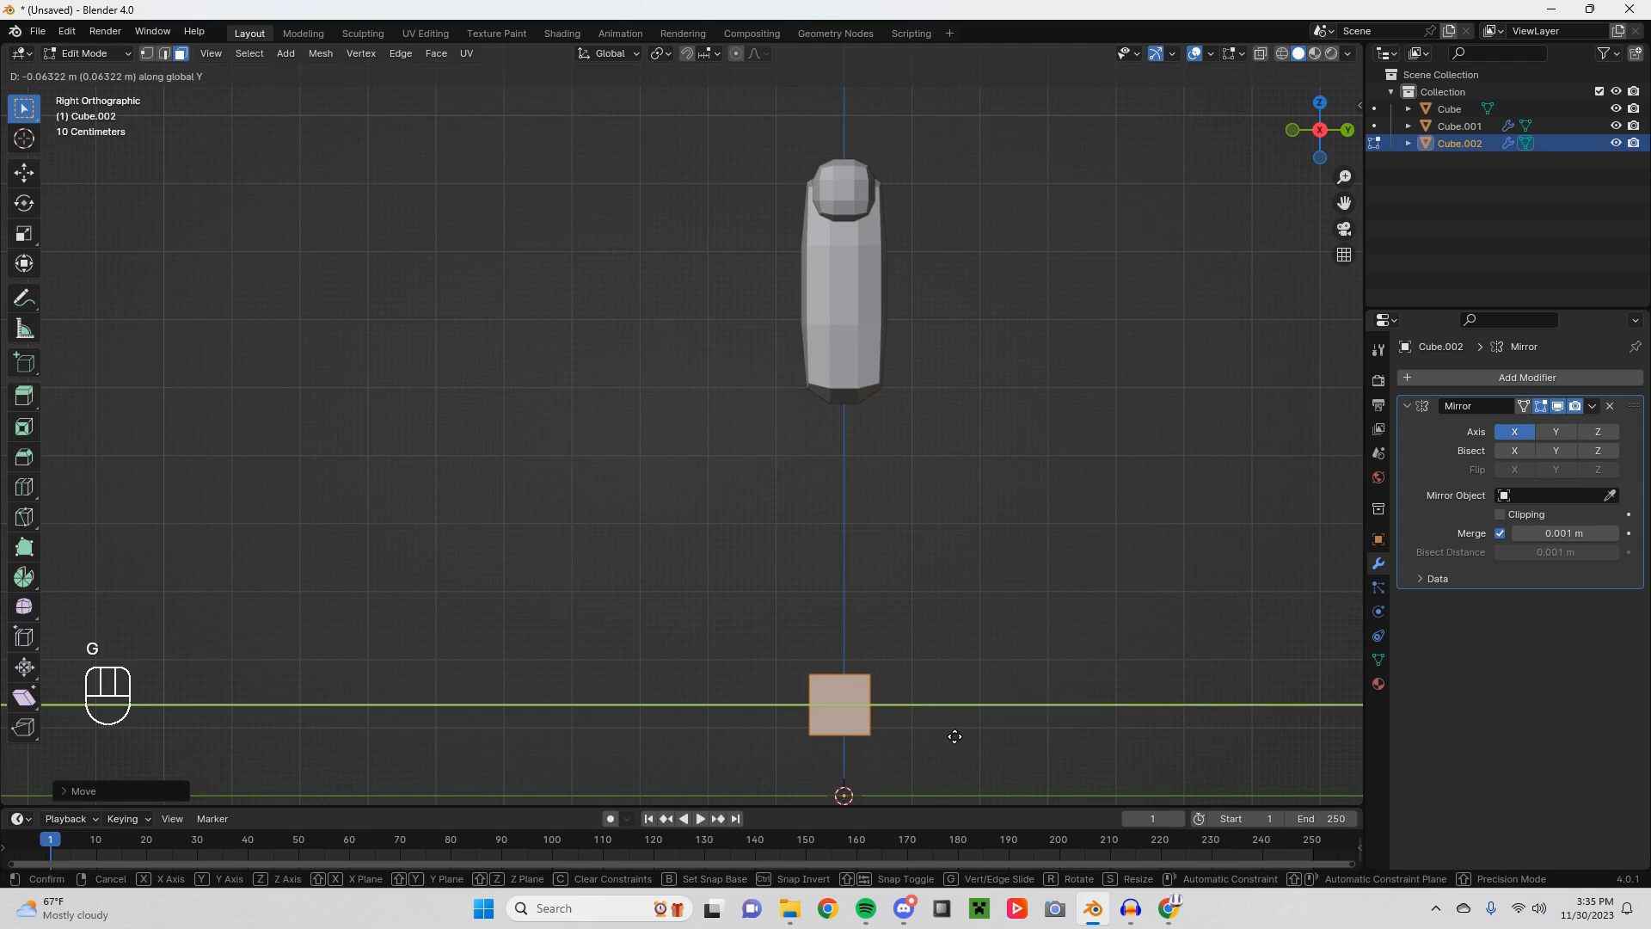
click(955, 737)
key(g)
key(z)
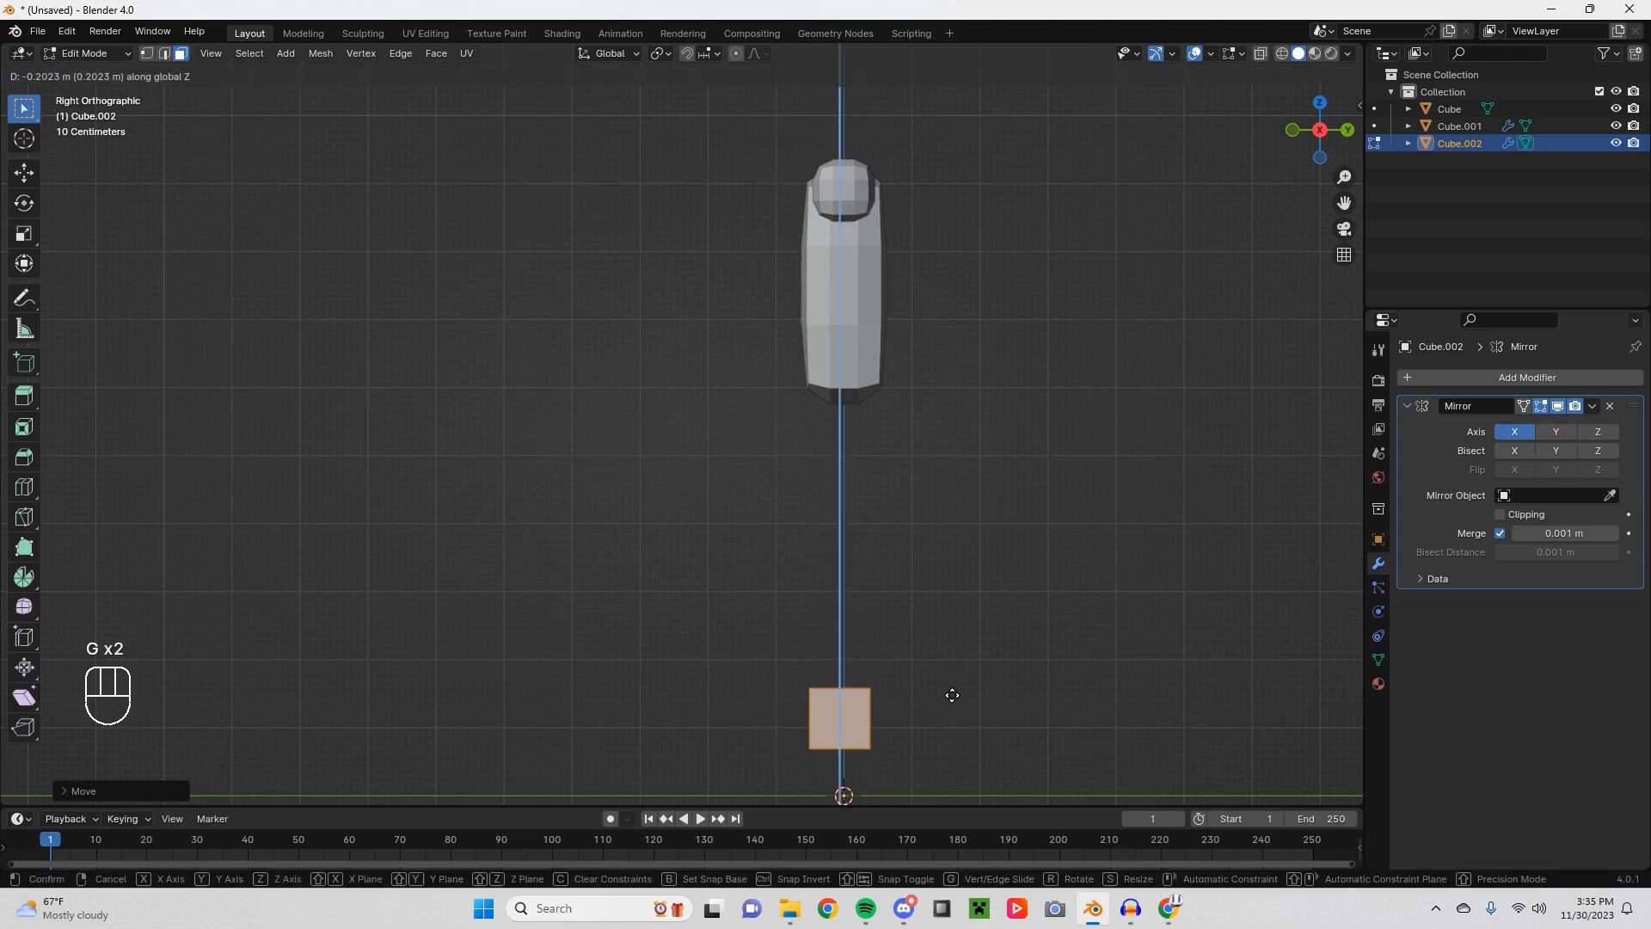
click(957, 689)
Step: Select the cube's front face and pull it forward along Y to lengthen the cube into a foot-like block
middle_drag(957, 689, 778, 537)
click(767, 550)
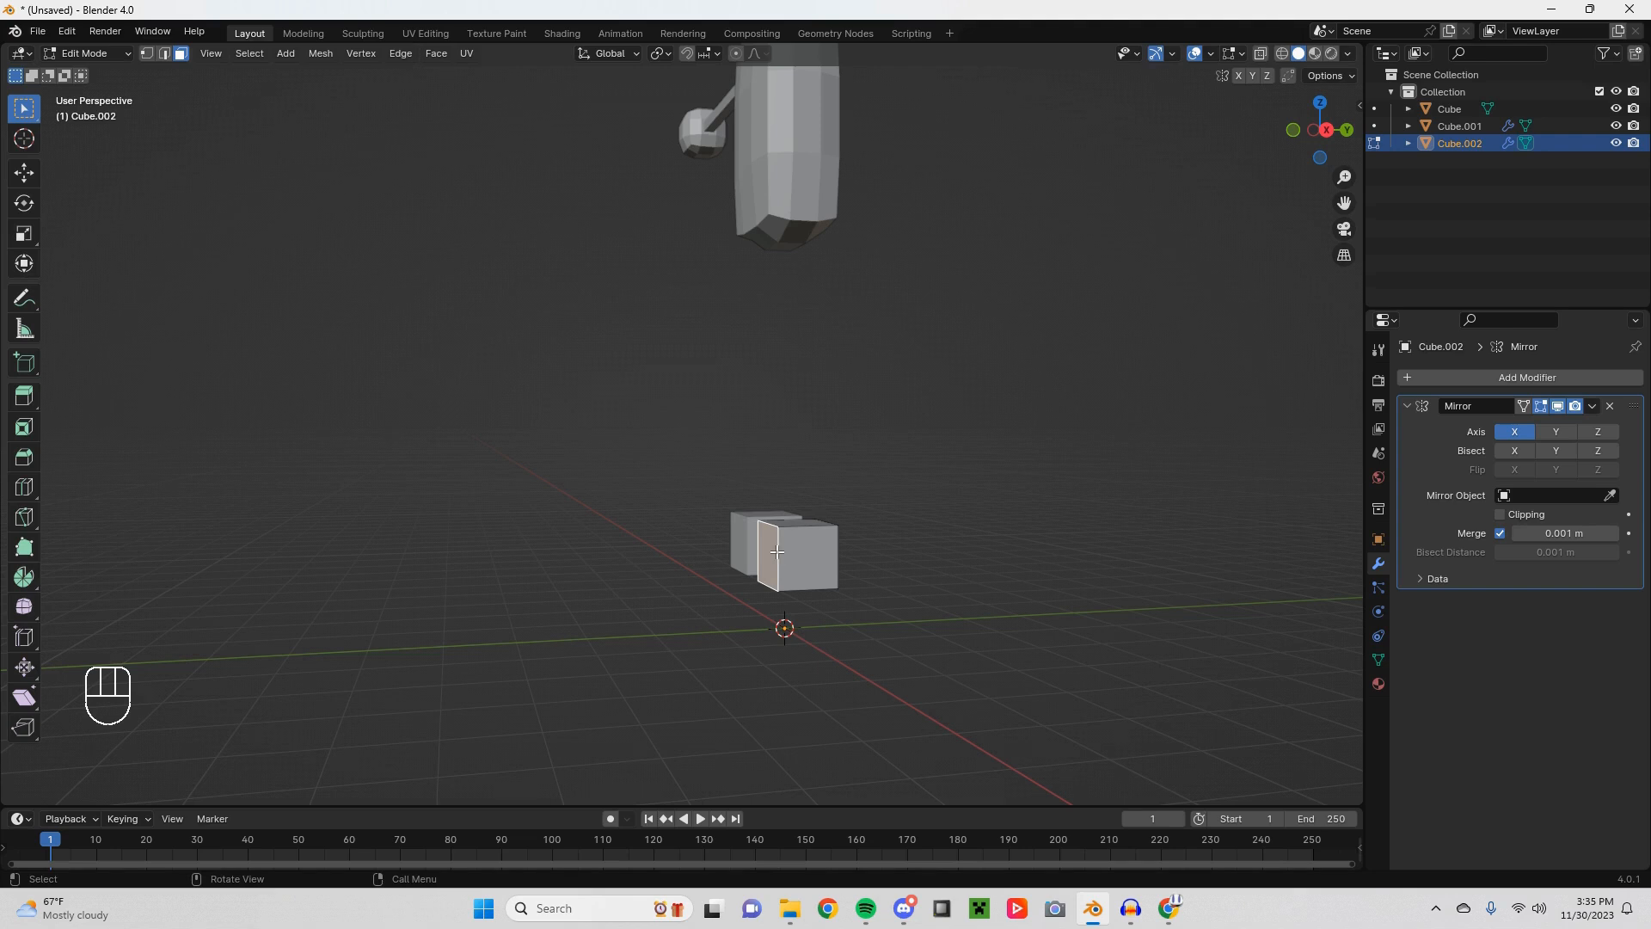
key(g)
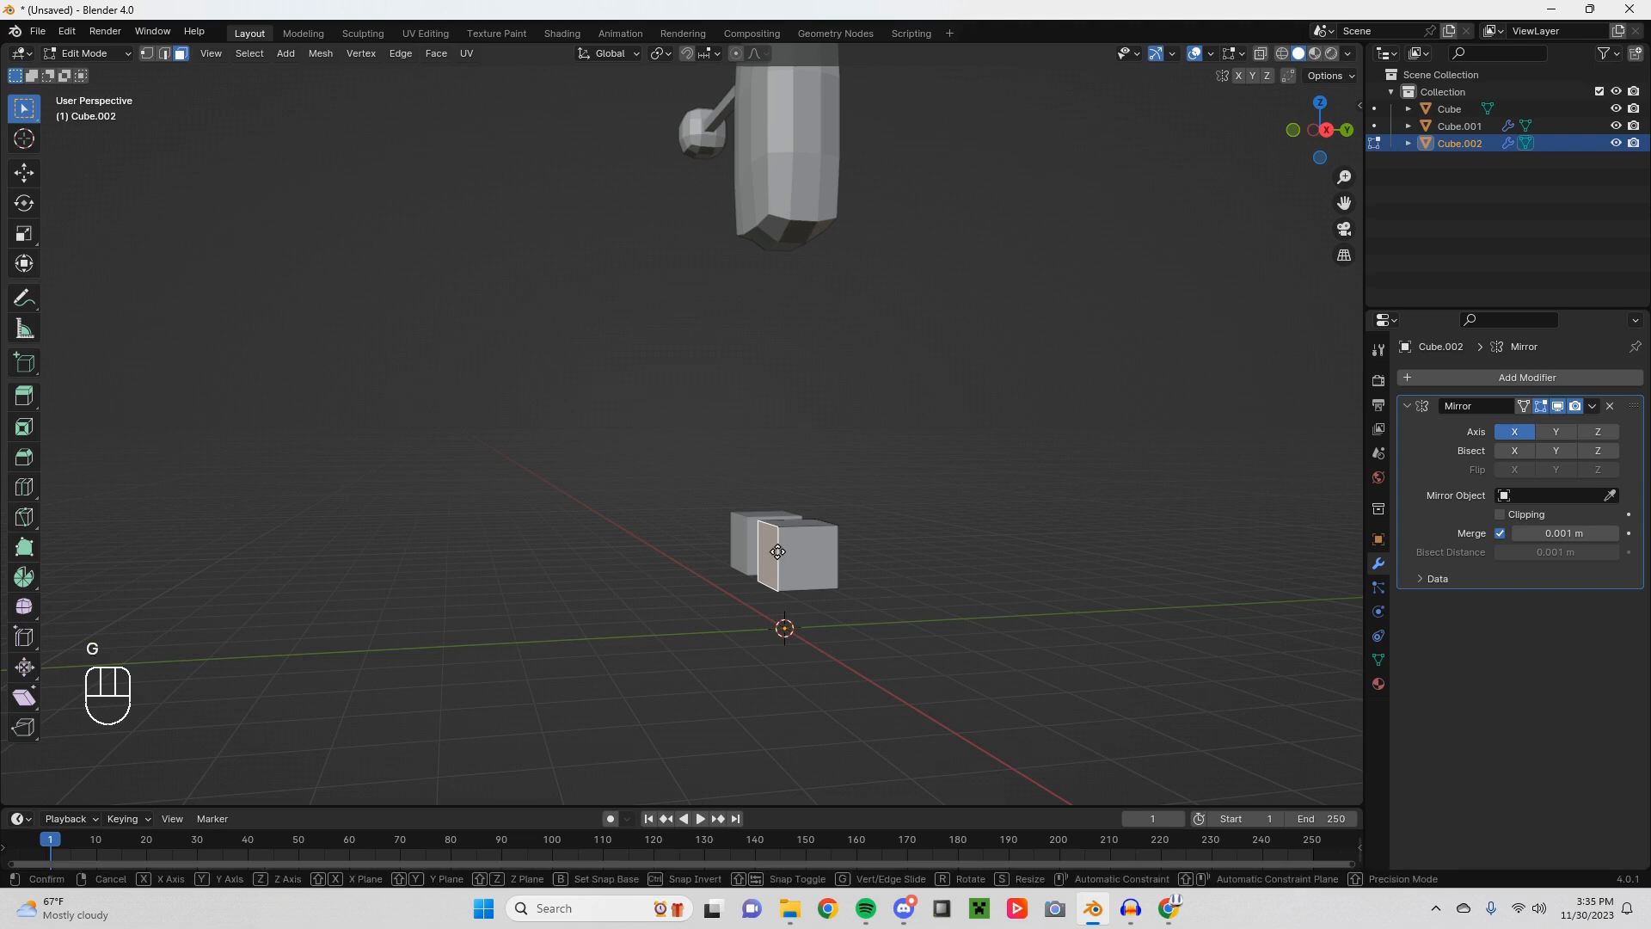
key(y)
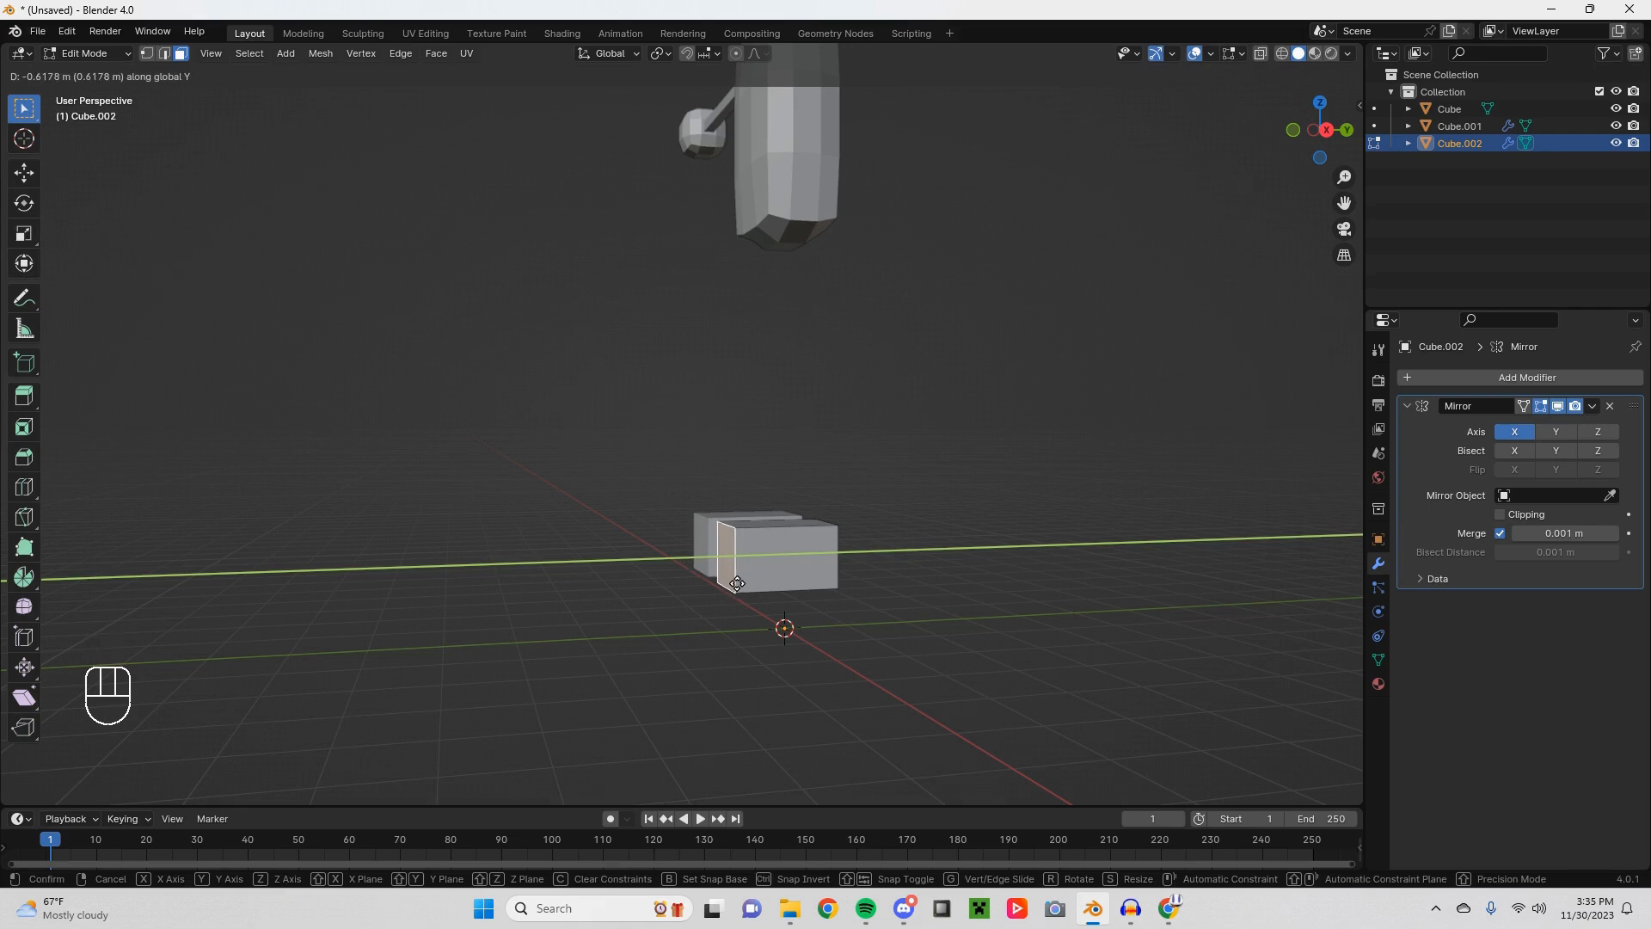
click(744, 575)
Step: Select the whole block, scale it down slightly overall and narrow it along X
middle_drag(583, 514, 907, 594)
drag(633, 562, 779, 706)
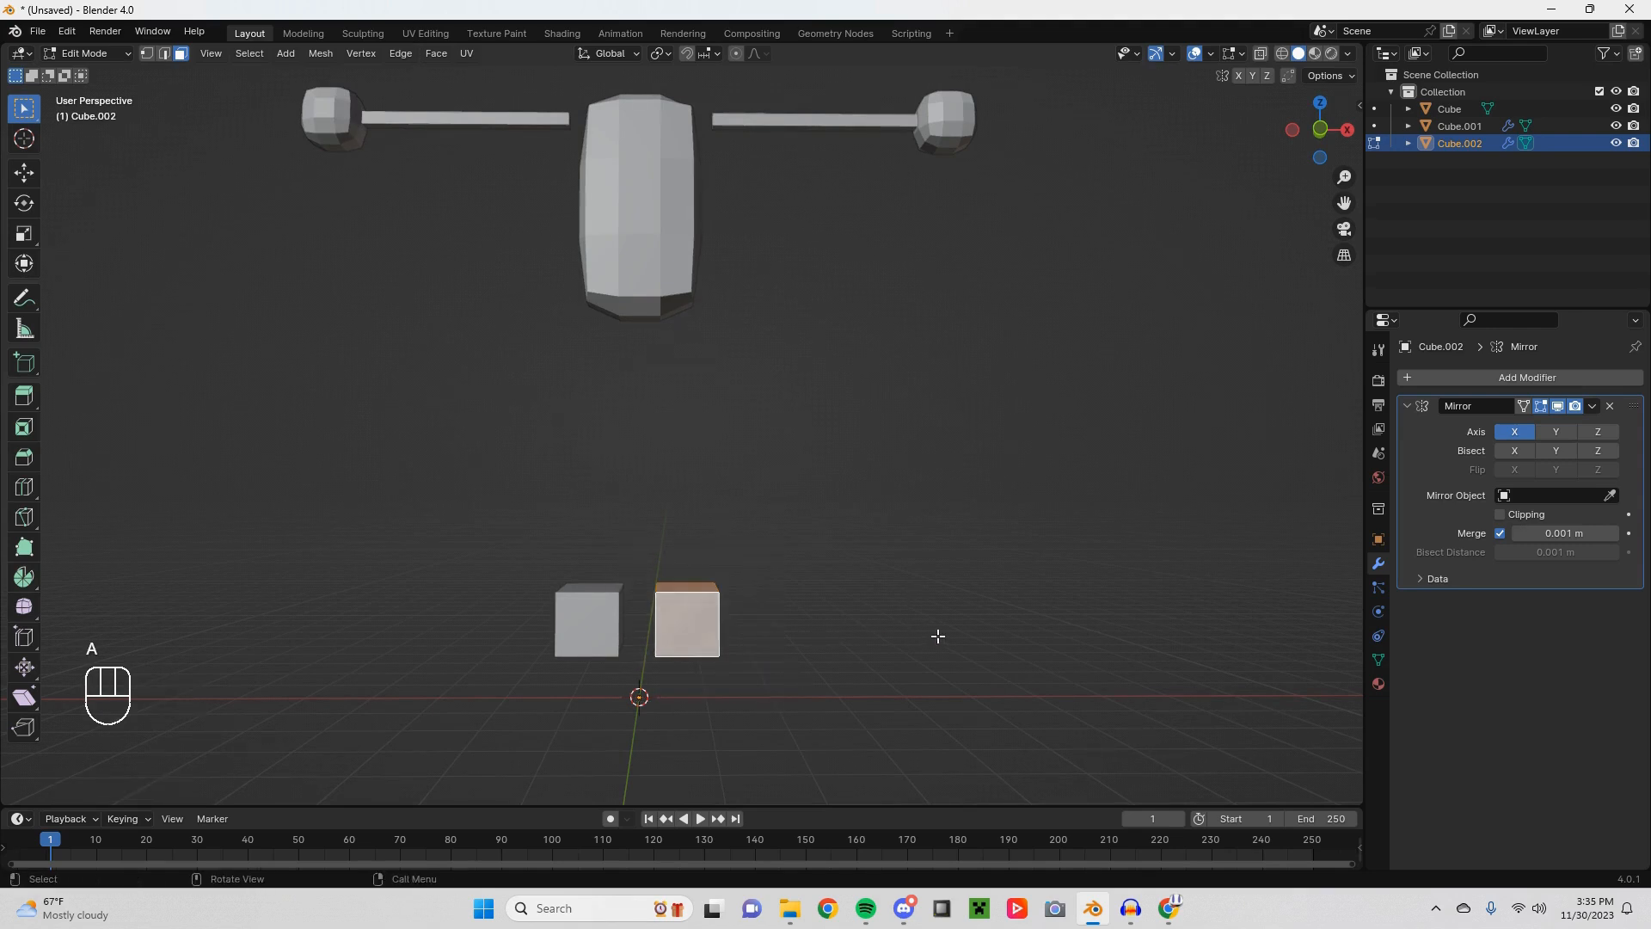
key(s)
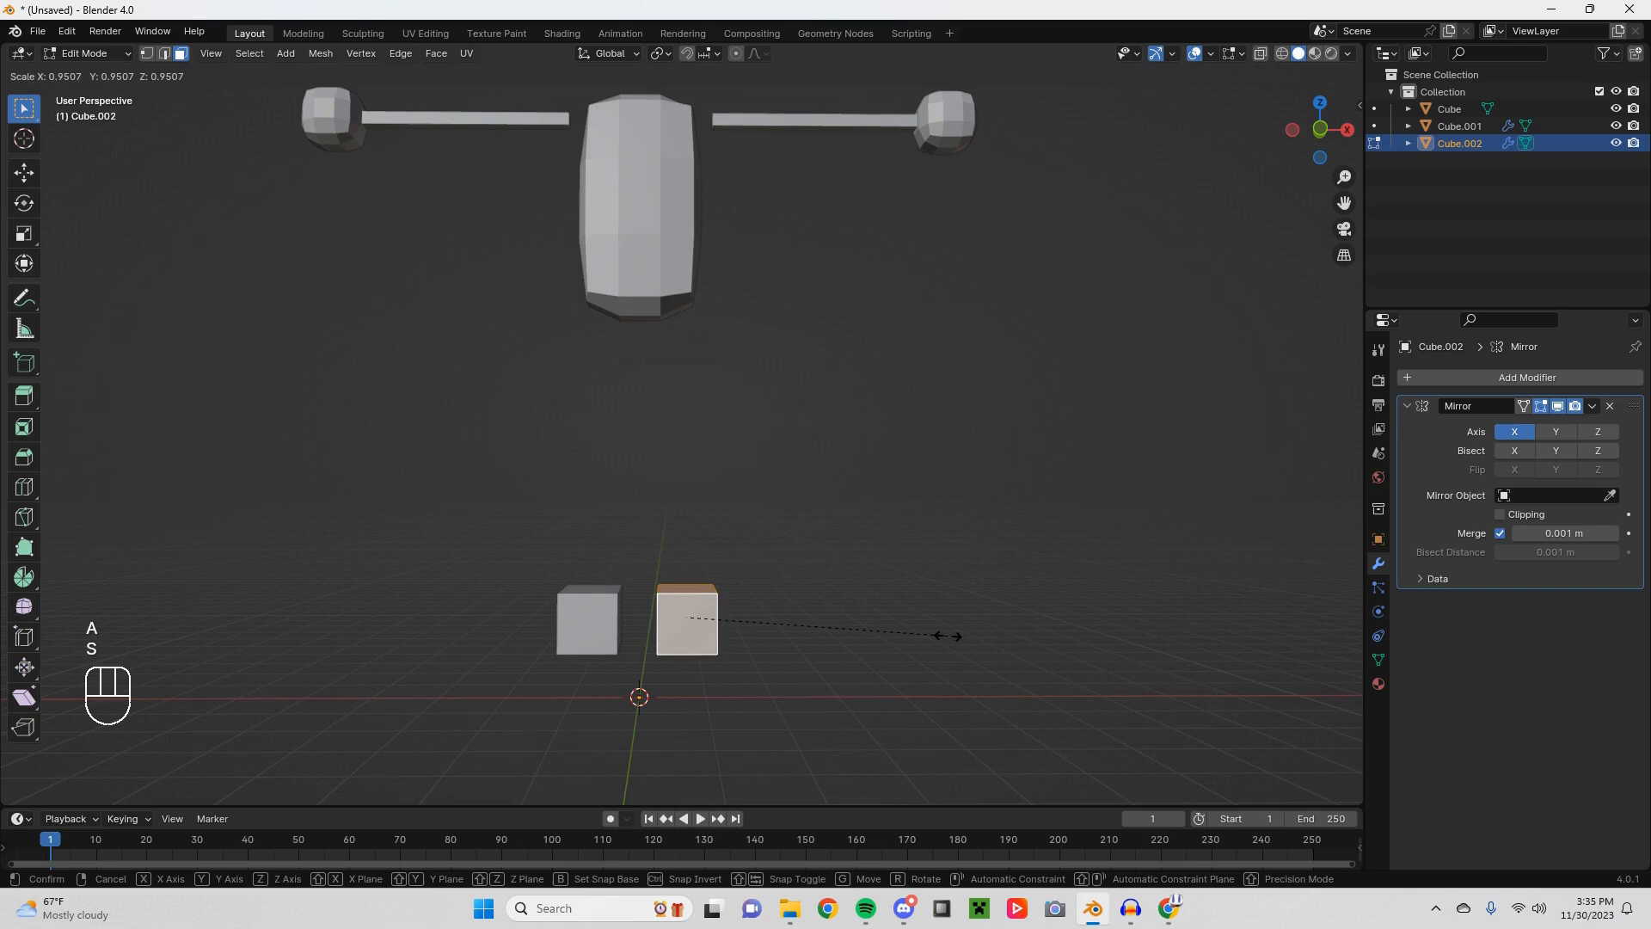
click(961, 637)
key(s)
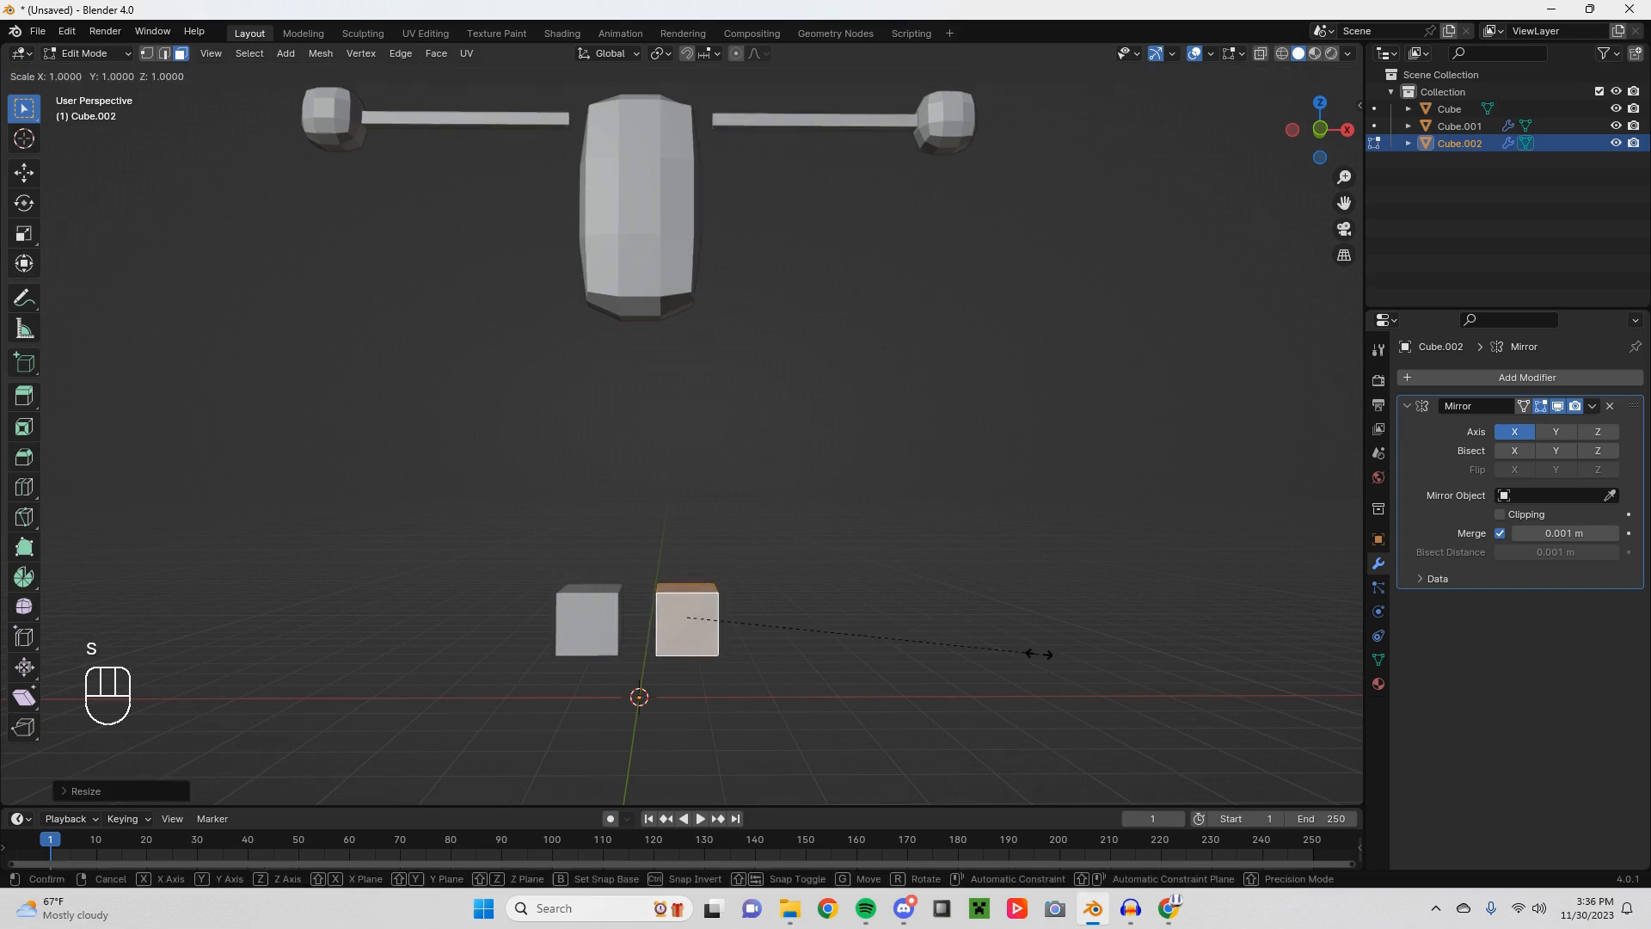
click(996, 660)
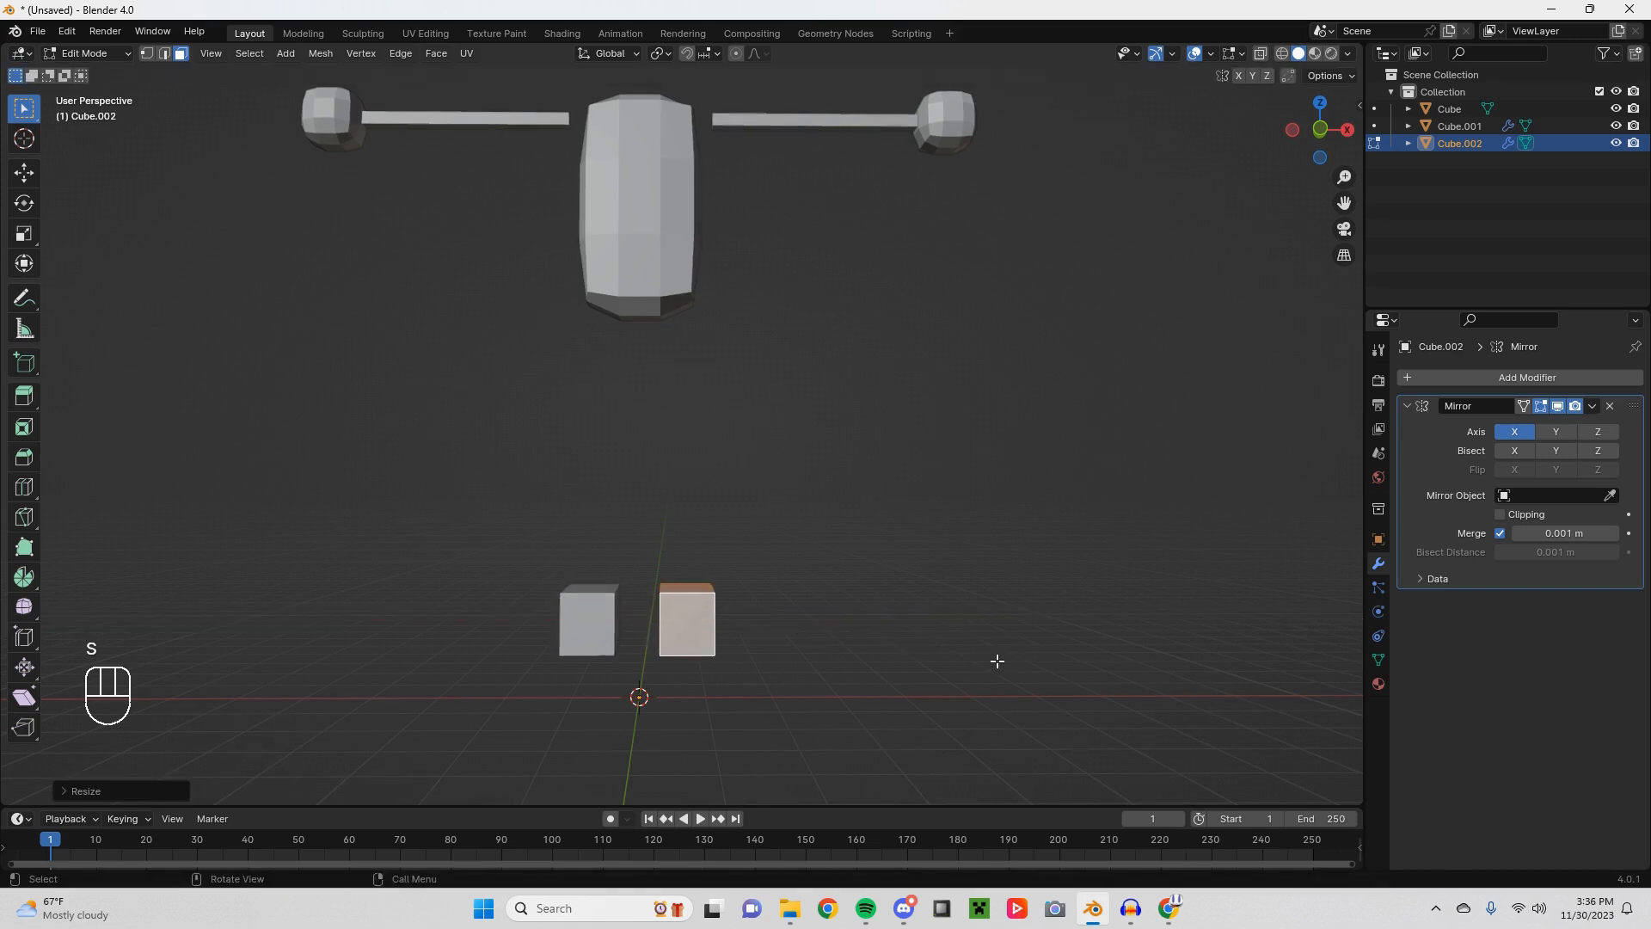
Step: Add two vertical loop cuts across the block's length, slid toward its front with a factor of about 0.25
key(KP_3)
key(KP_1)
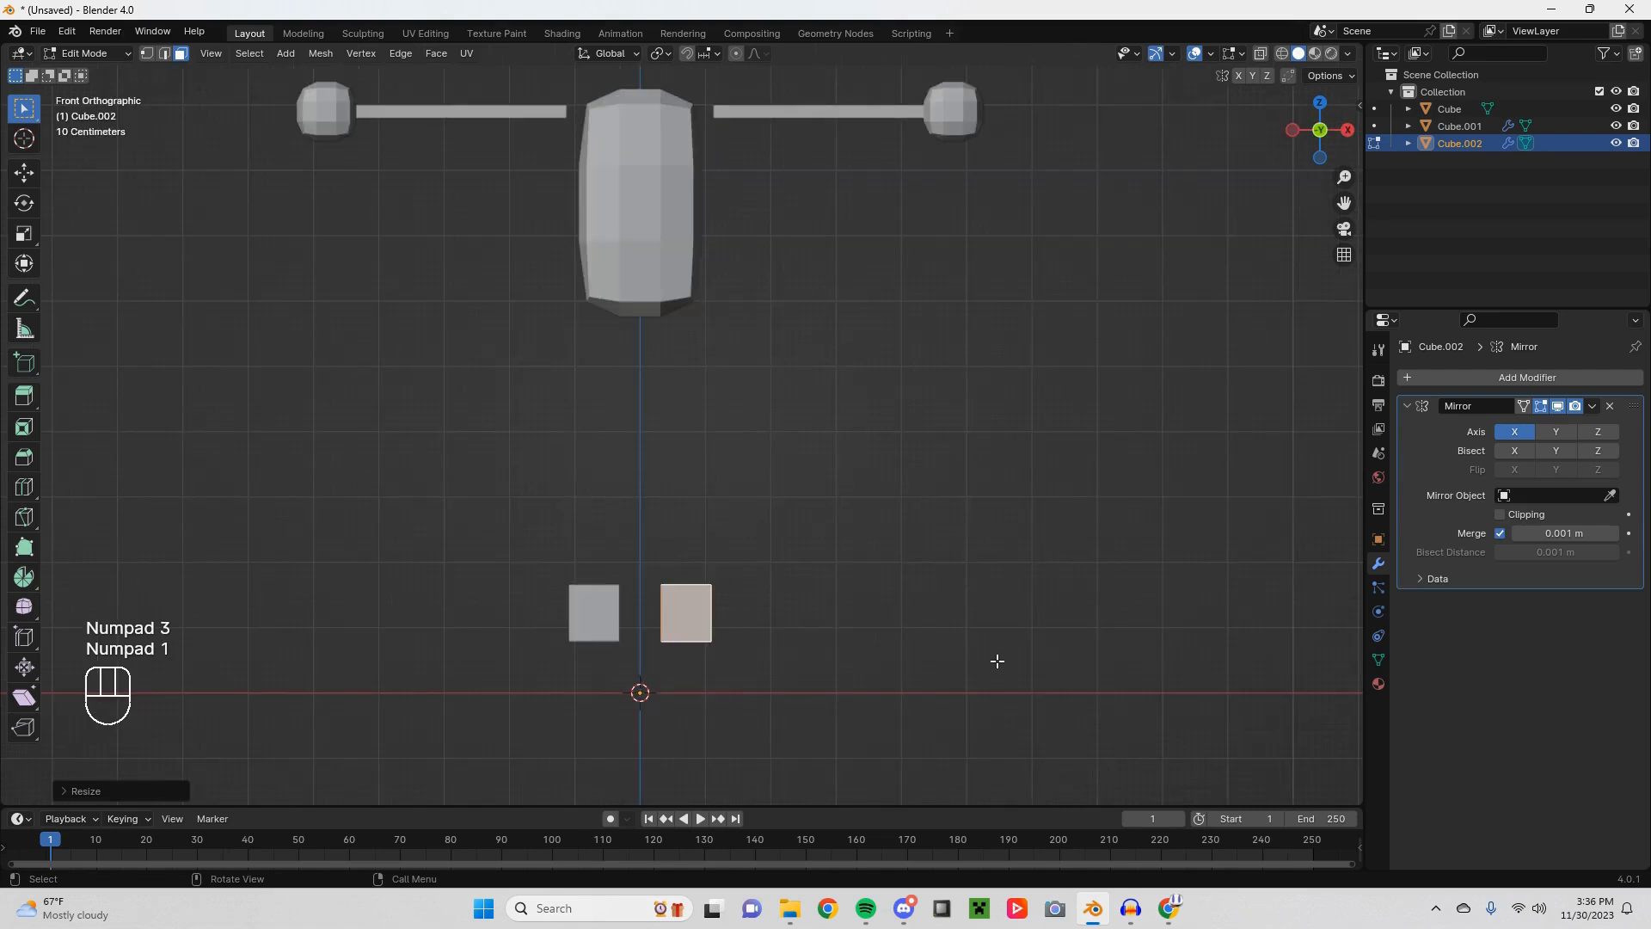
middle_drag(894, 609, 666, 511)
scroll(749, 600, up, 3)
scroll(662, 620, up, 3)
key(ctrl+r)
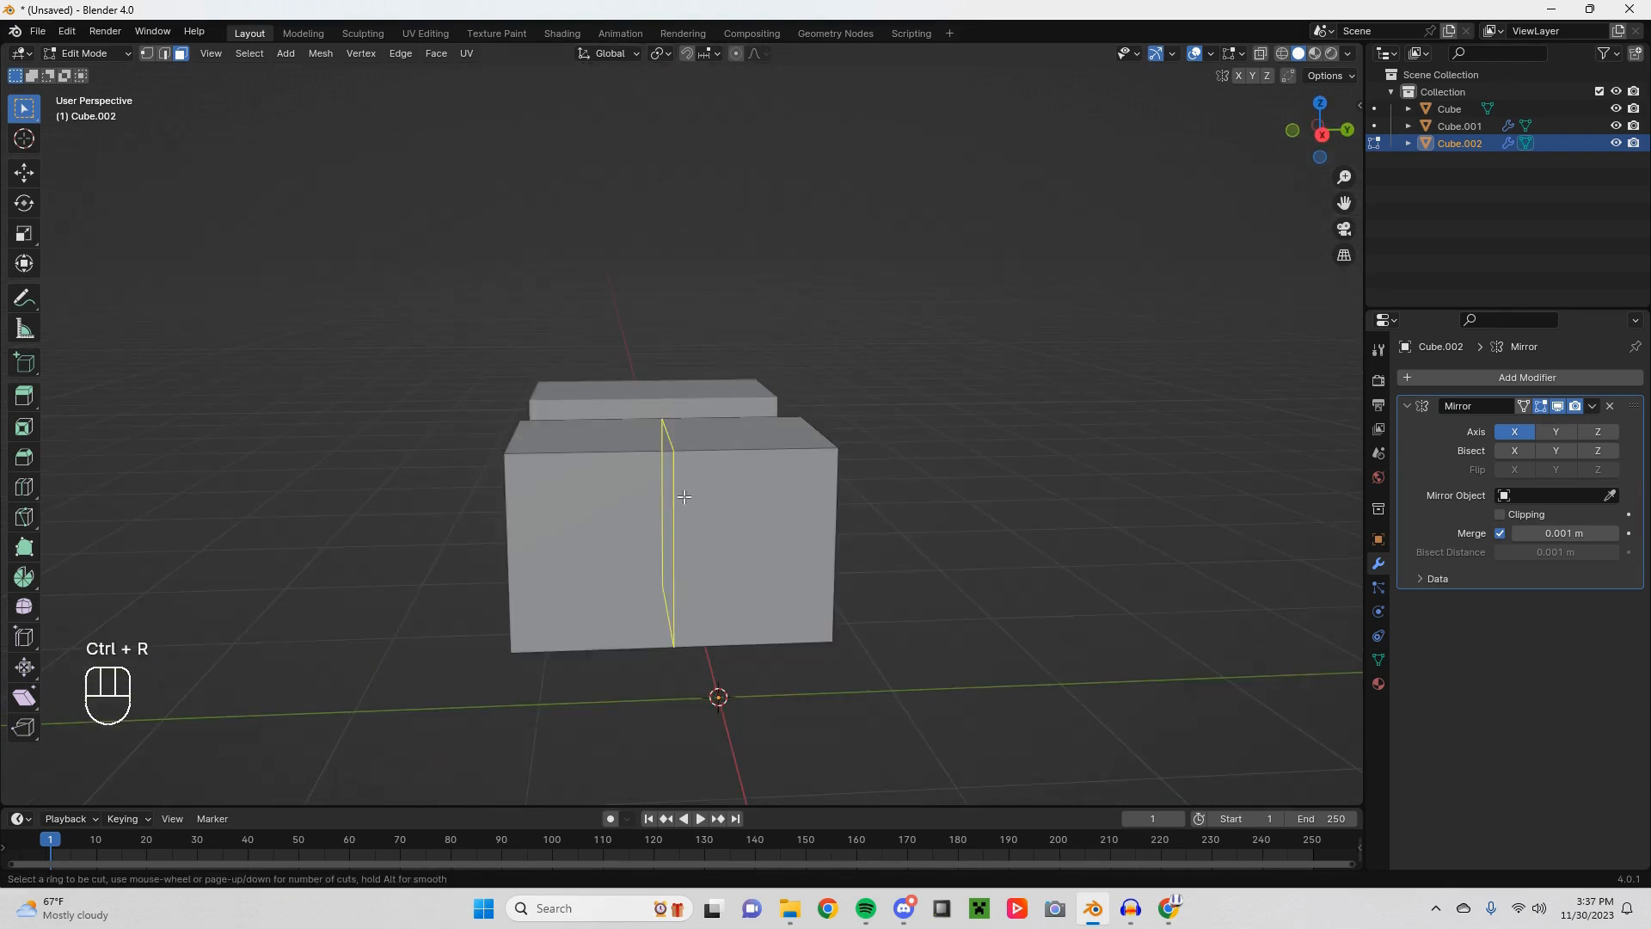
scroll(666, 506, up, 1)
click(654, 485)
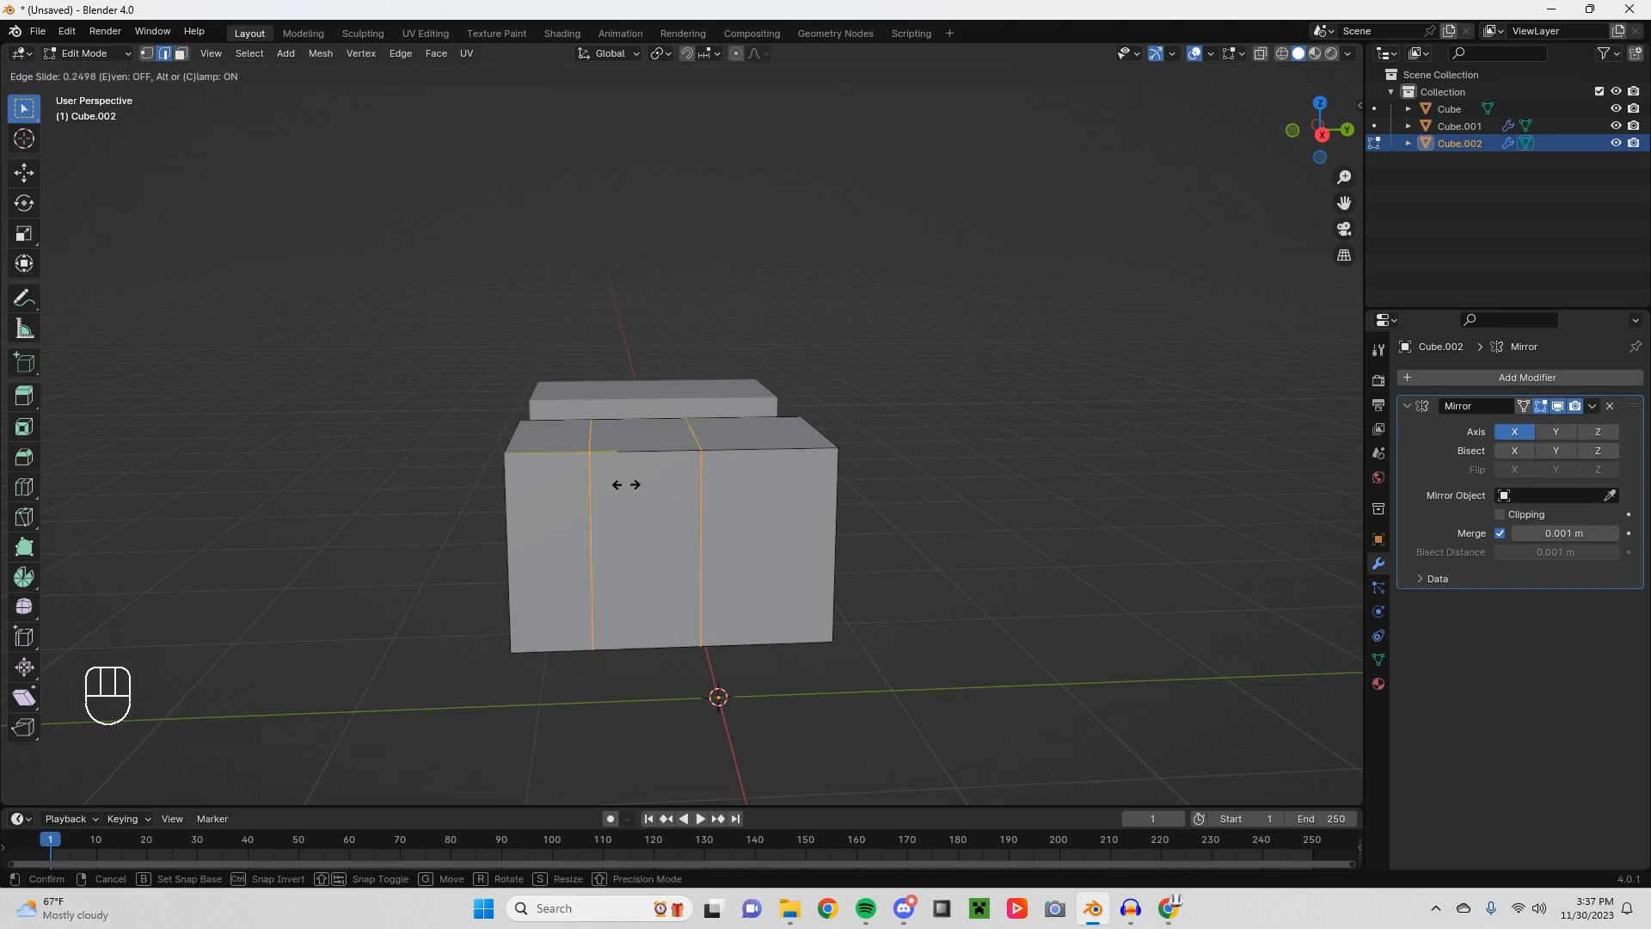
click(625, 484)
middle_drag(625, 485, 689, 503)
key(ctrl+z)
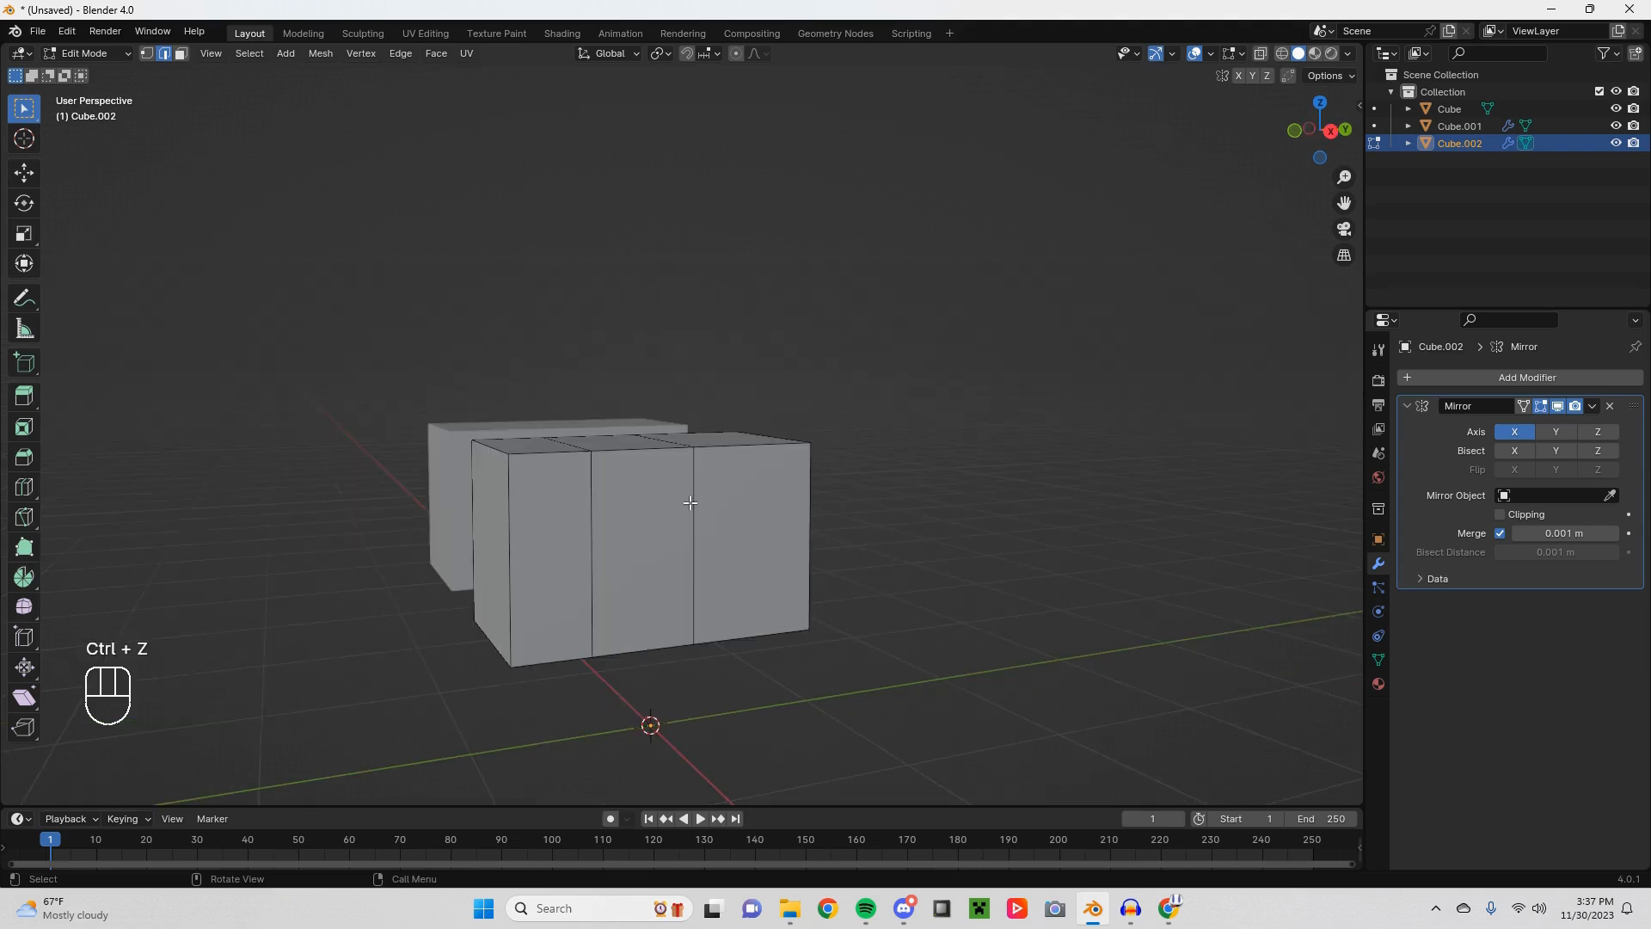
Step: Add two horizontal loop cuts around the block, slid downward with a factor of about 0.18, and deselect them
key(ctrl+r)
scroll(731, 520, up, 1)
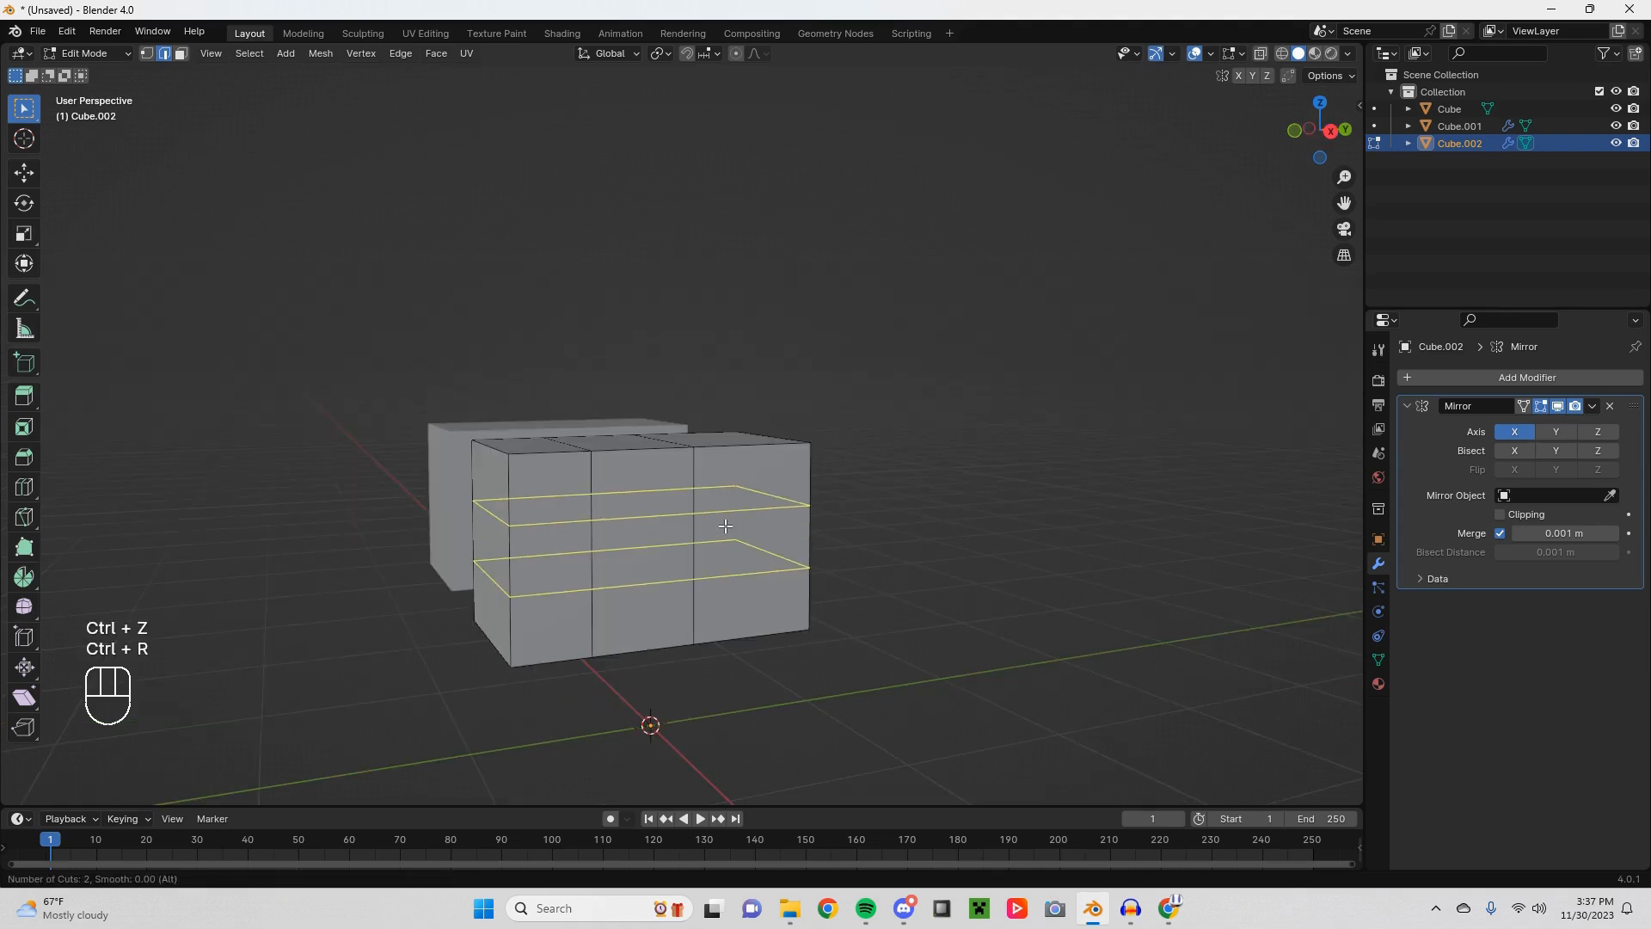
click(725, 525)
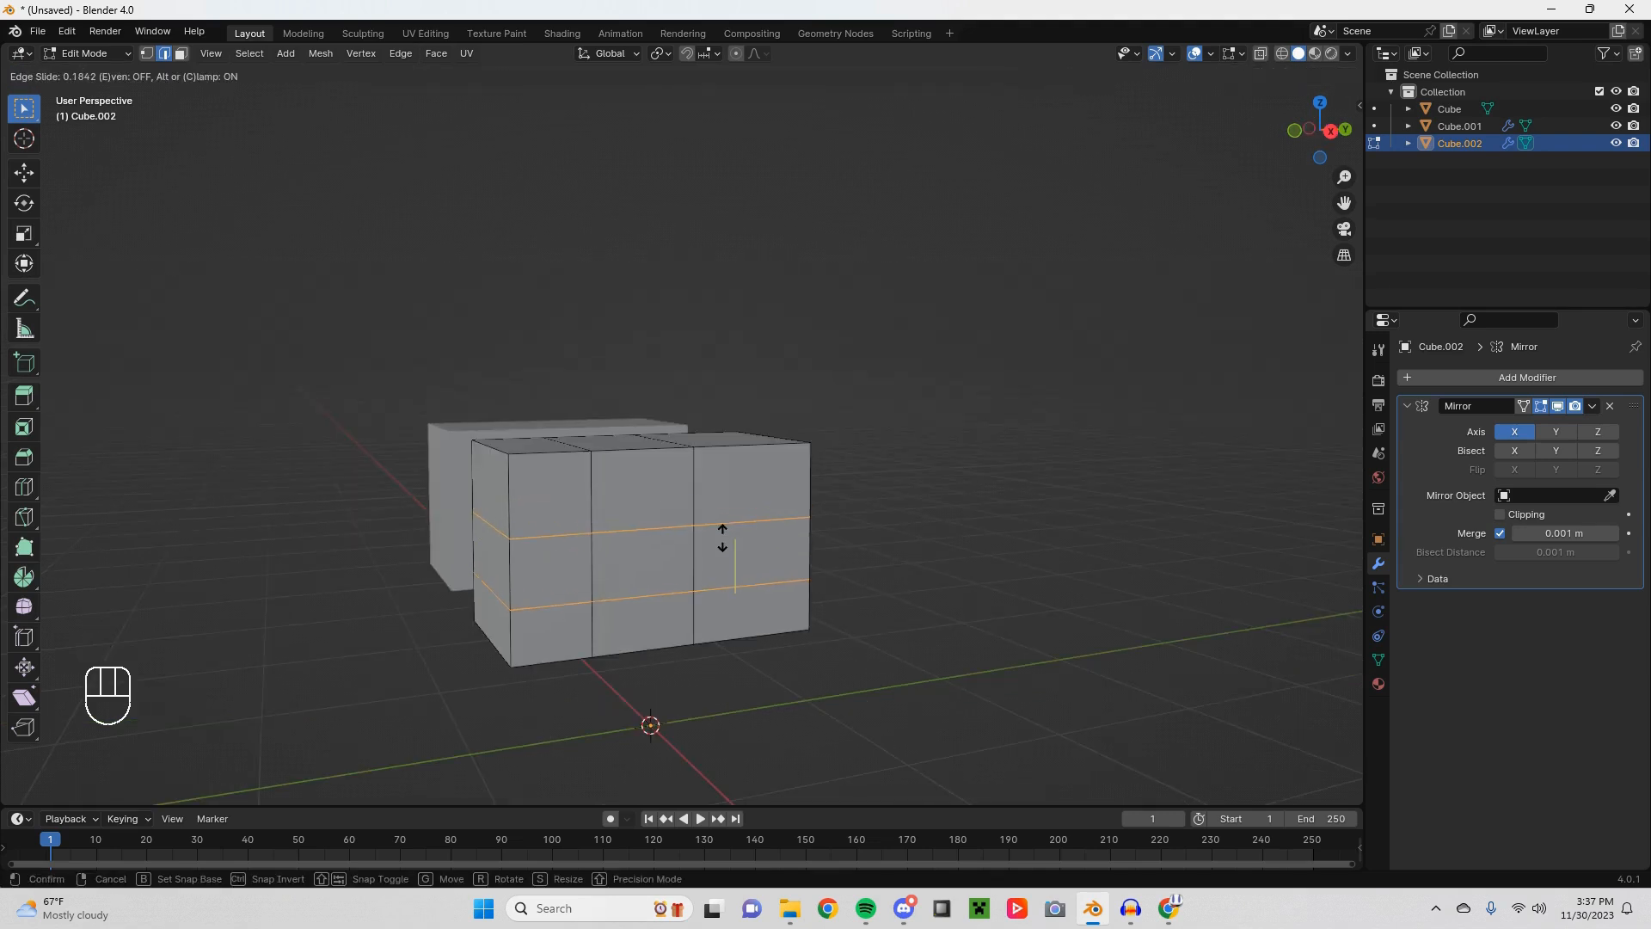
click(722, 537)
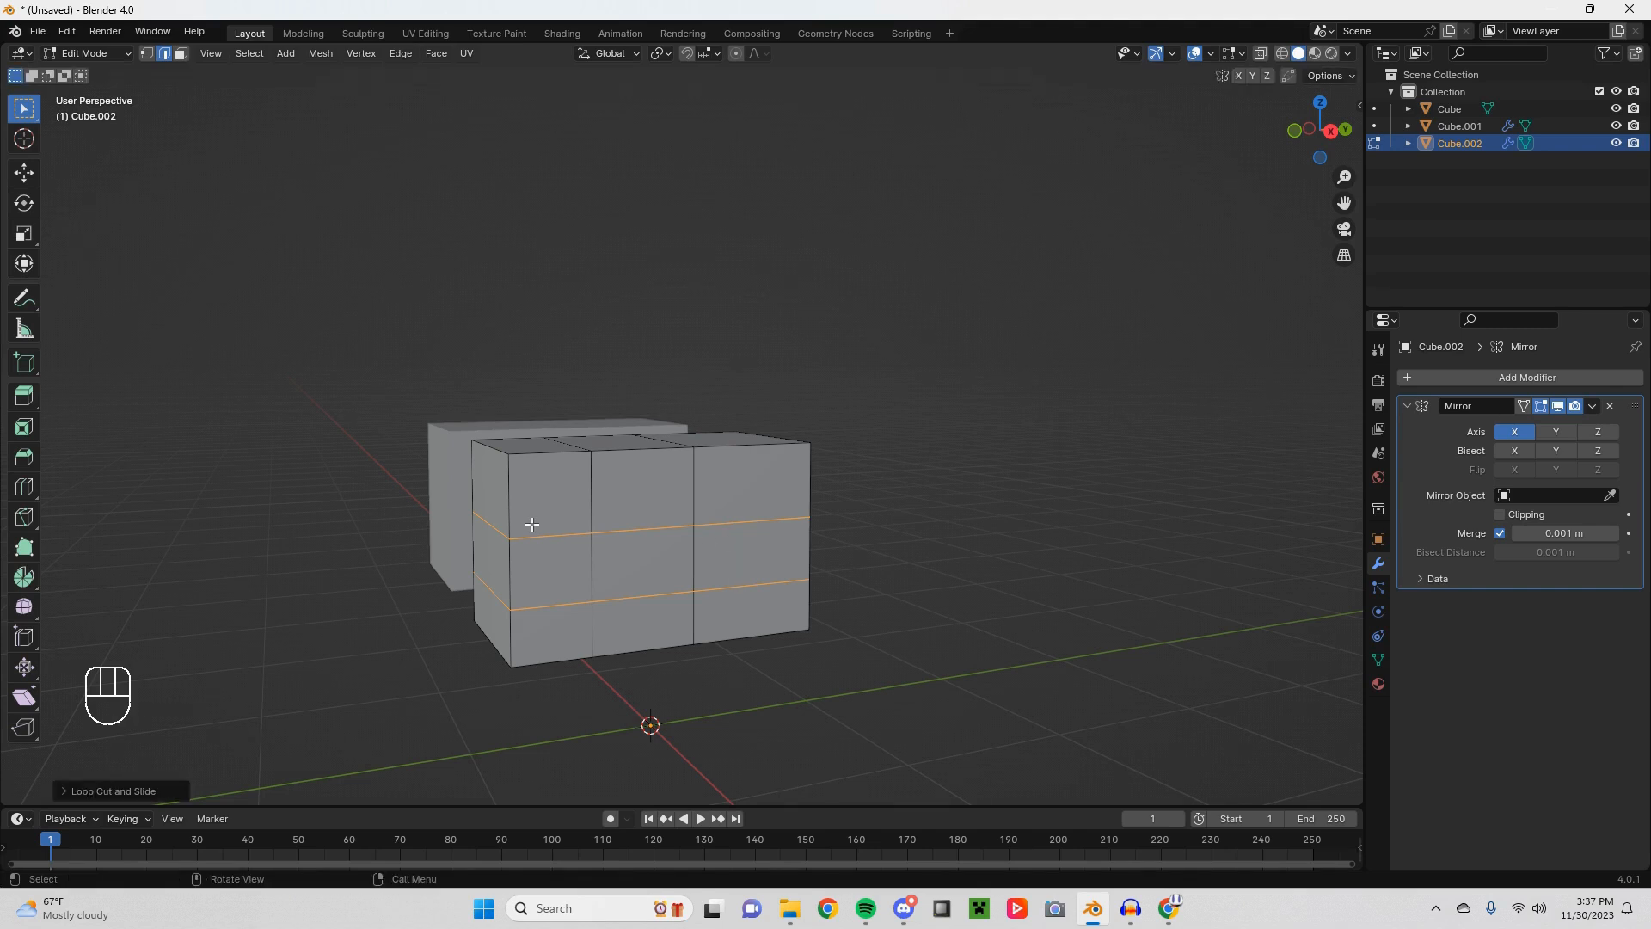
mouse_move(533, 524)
middle_down()
mouse_move(700, 515)
mouse_move(467, 513)
mouse_move(563, 530)
middle_up()
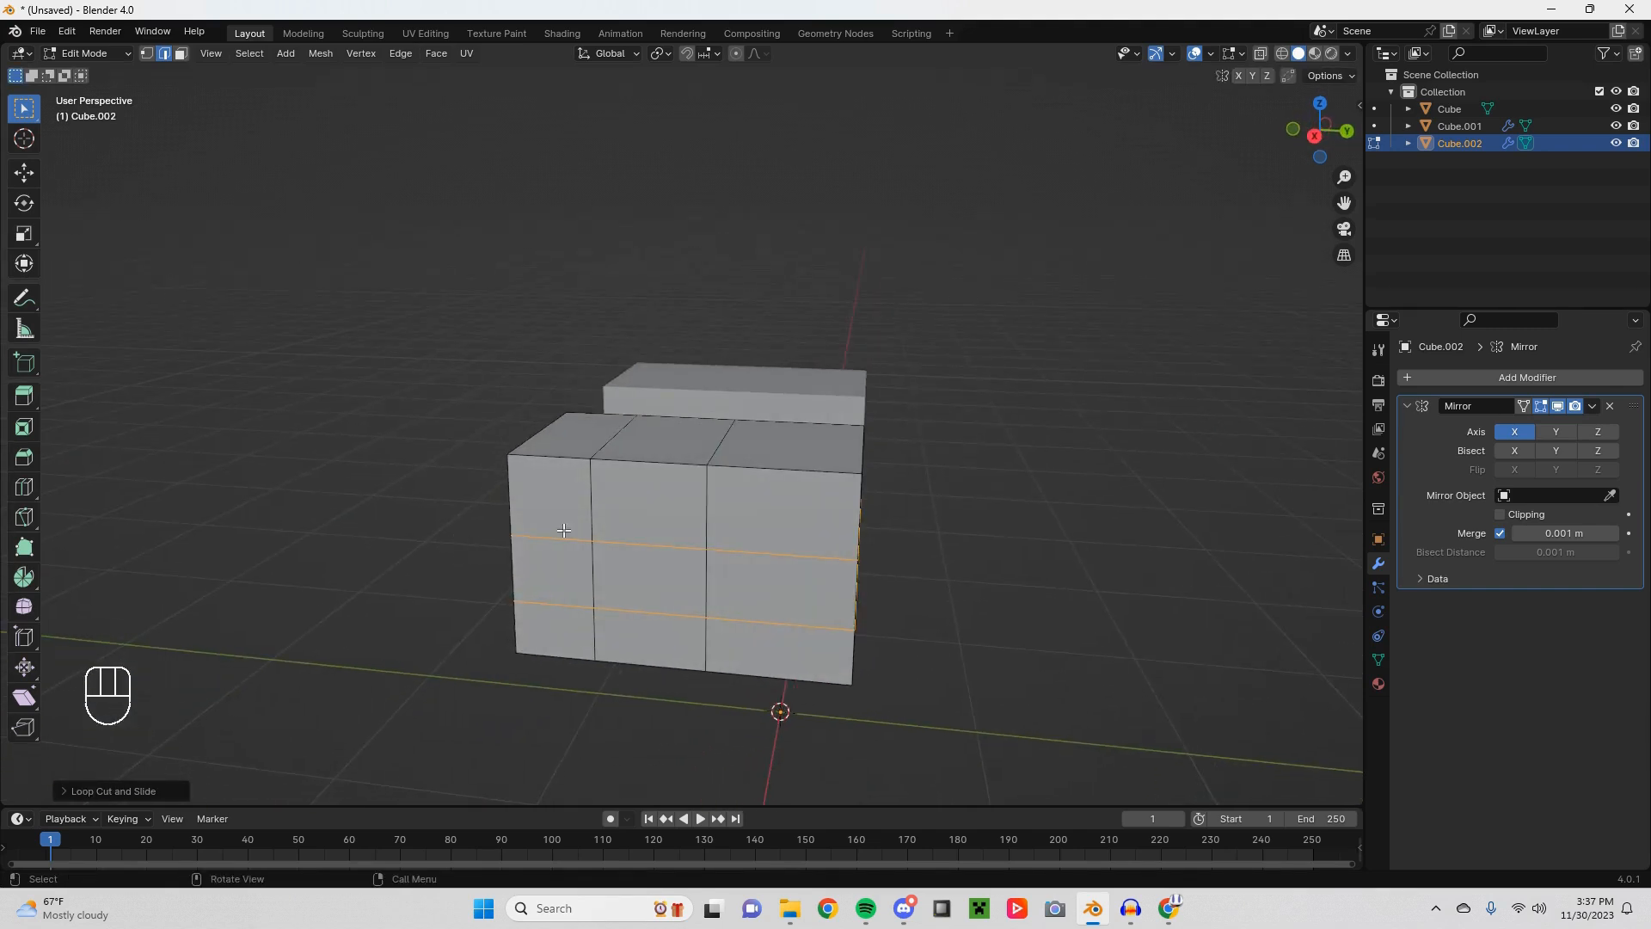
click(952, 570)
Step: Select the entire block and round it off with the Smooth tool
middle_drag(671, 552, 737, 545)
key(a)
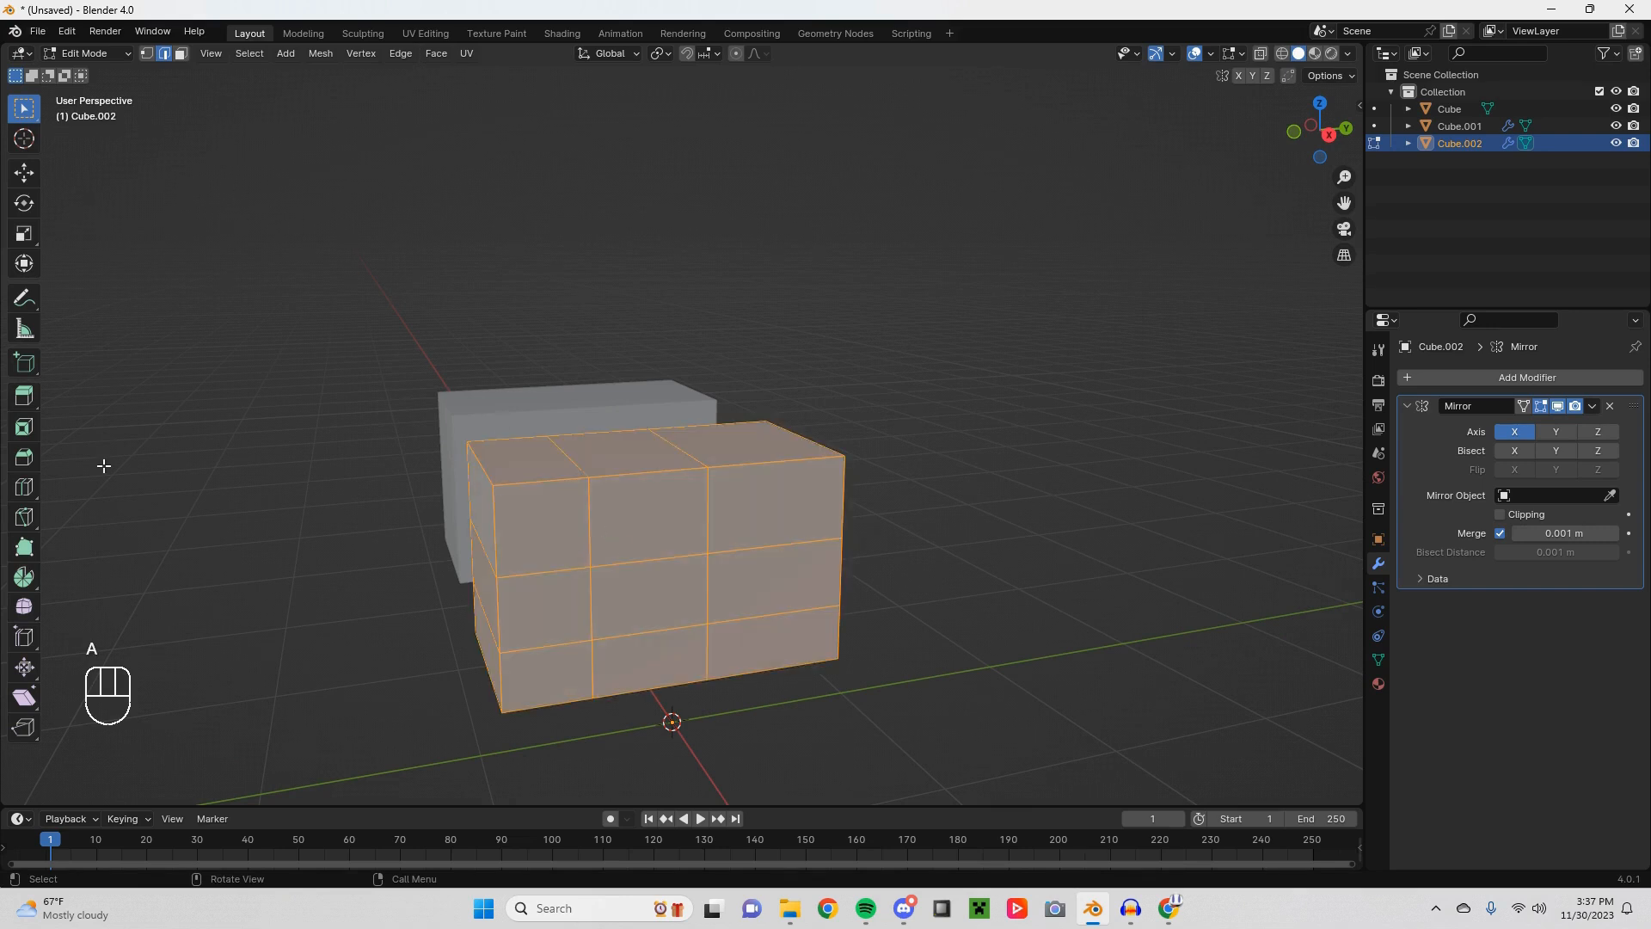
click(24, 609)
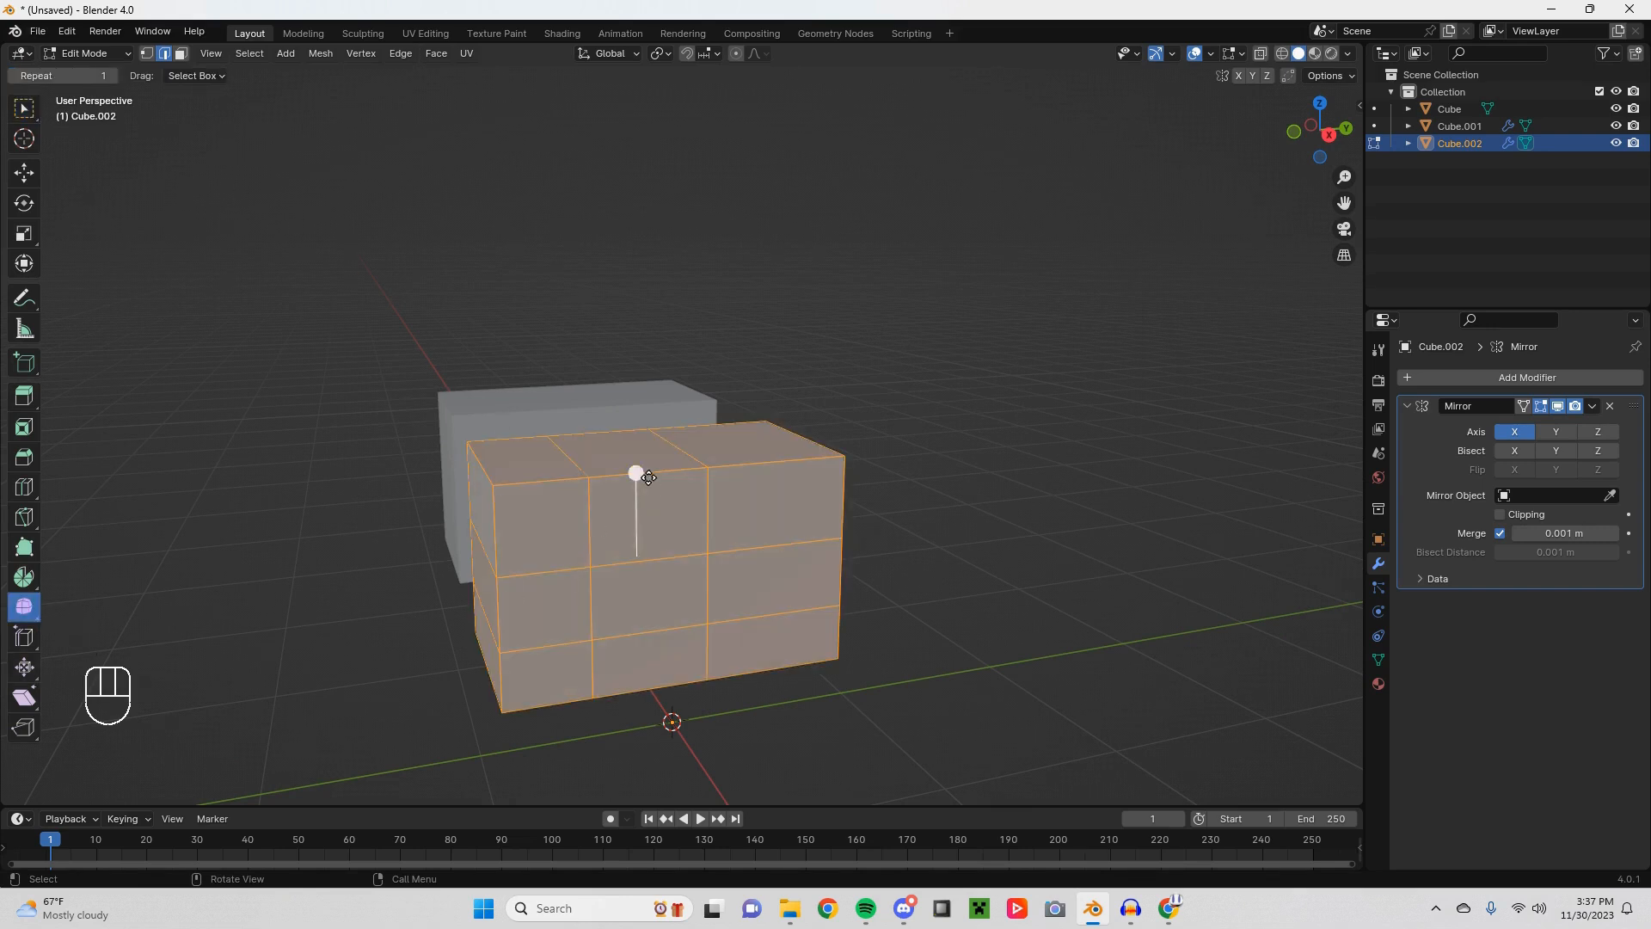
drag(637, 467, 815, 412)
middle_drag(815, 412, 885, 499)
click(24, 108)
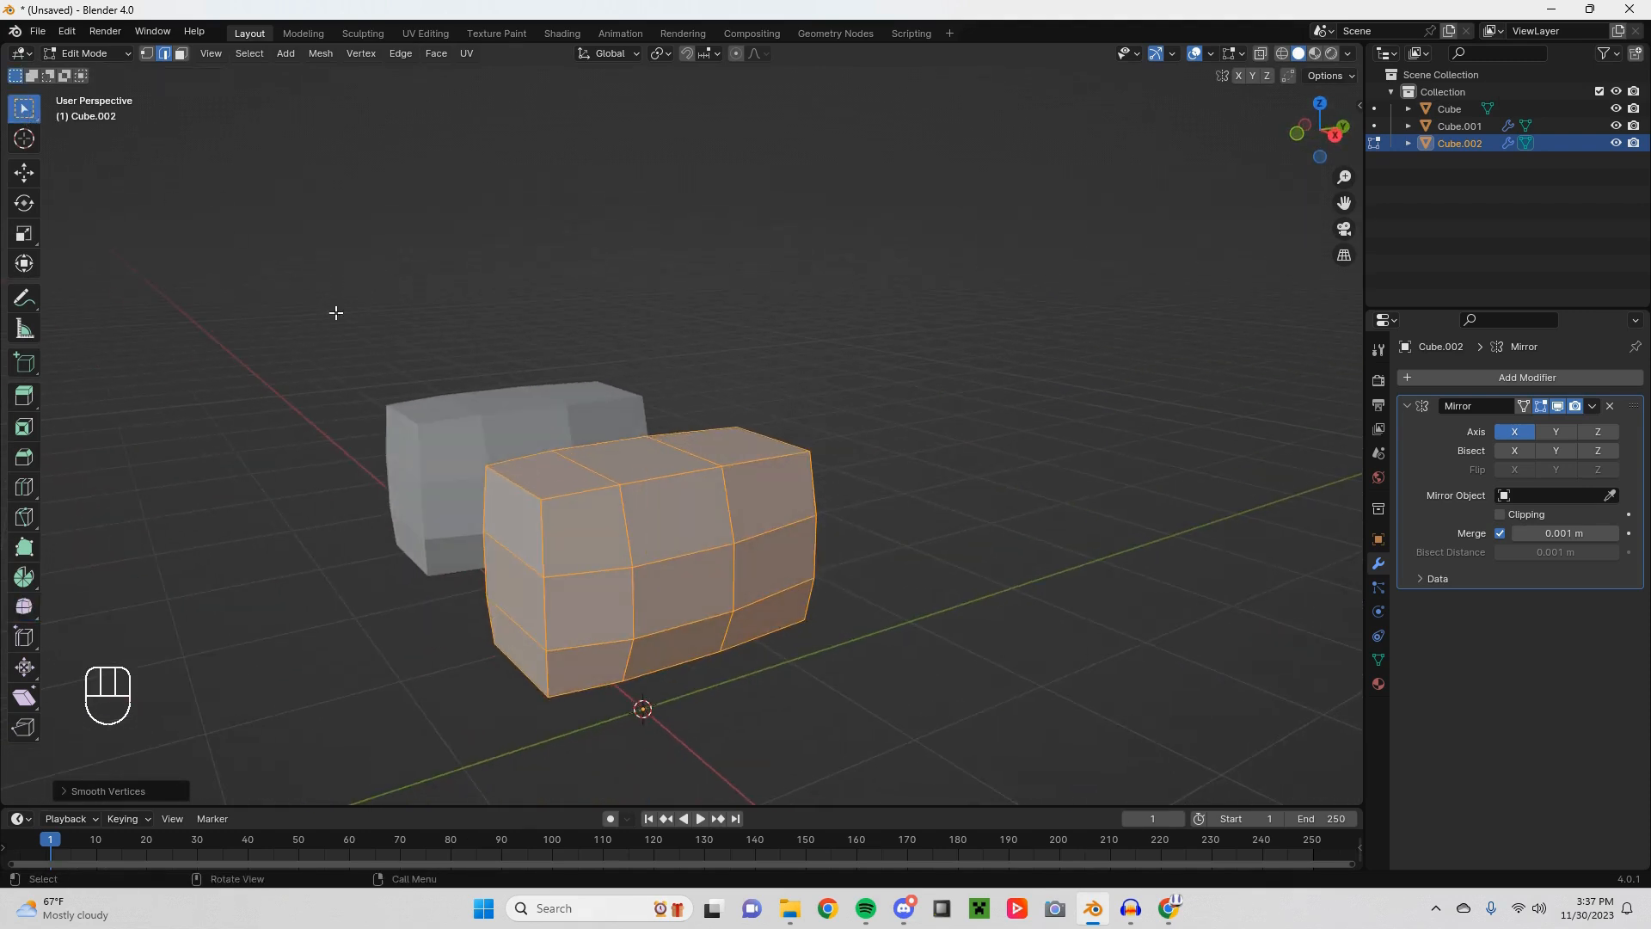
middle_drag(846, 511, 823, 512)
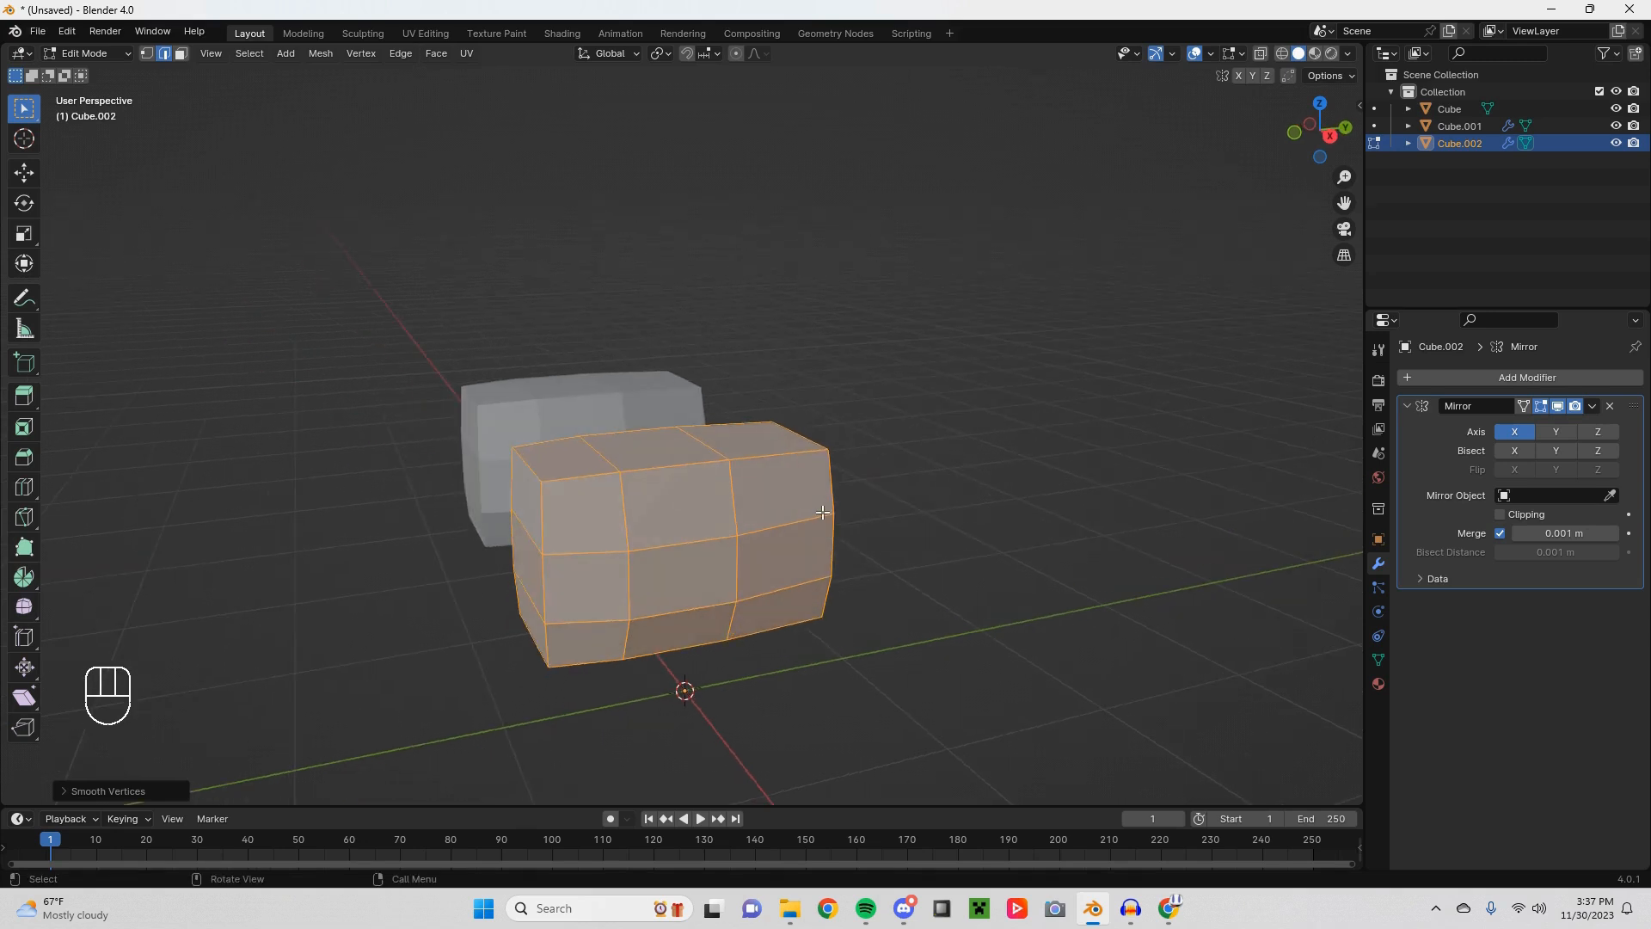
Step: Try to move the block's bottom front edge along Y
middle_drag(882, 577, 869, 560)
shift+middle_drag(629, 603, 644, 554)
click(584, 580)
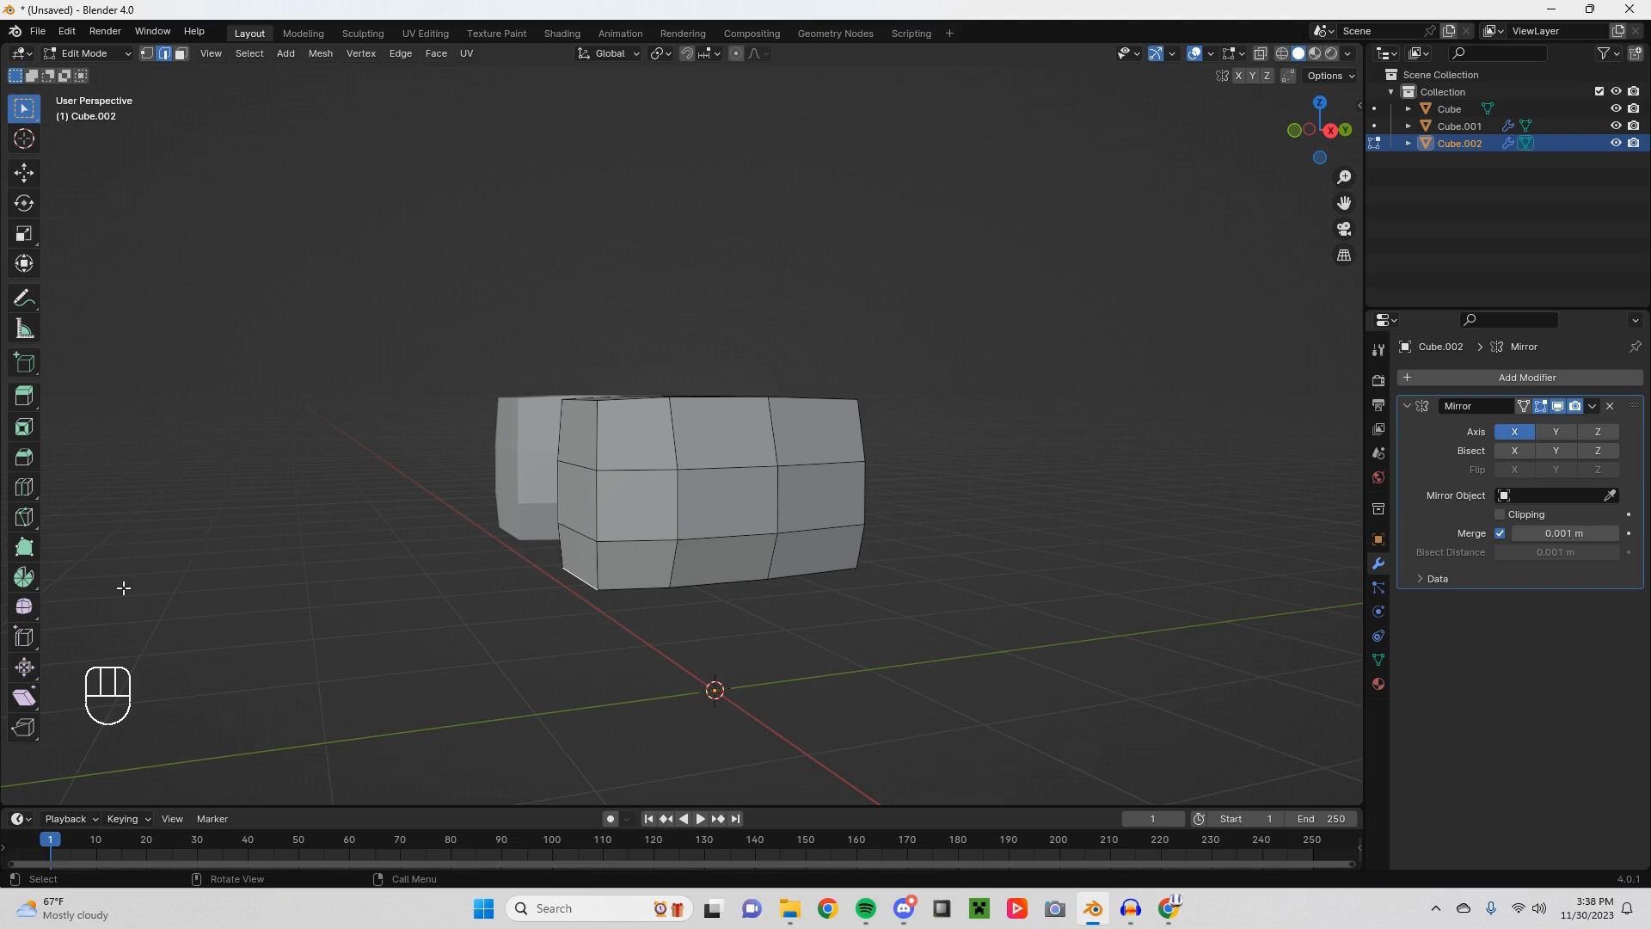
click(23, 173)
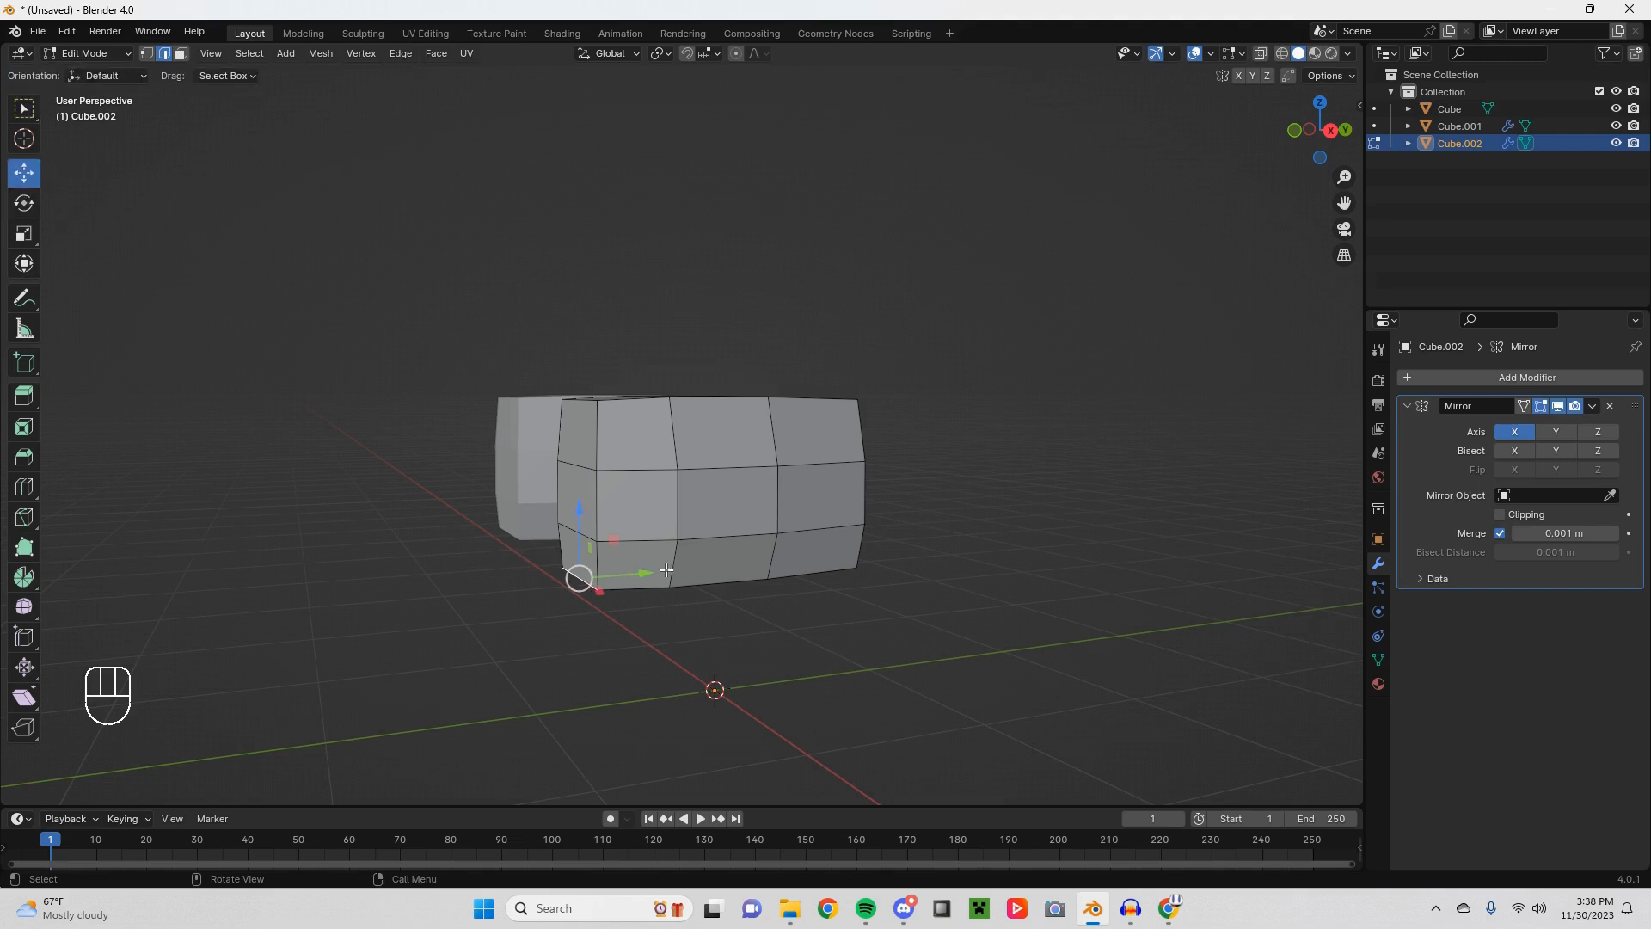
drag(667, 570, 643, 583)
key(ctrl+z)
Step: Raise the foot block's front top cross edge along Z to form a hump
middle_drag(644, 583, 655, 497)
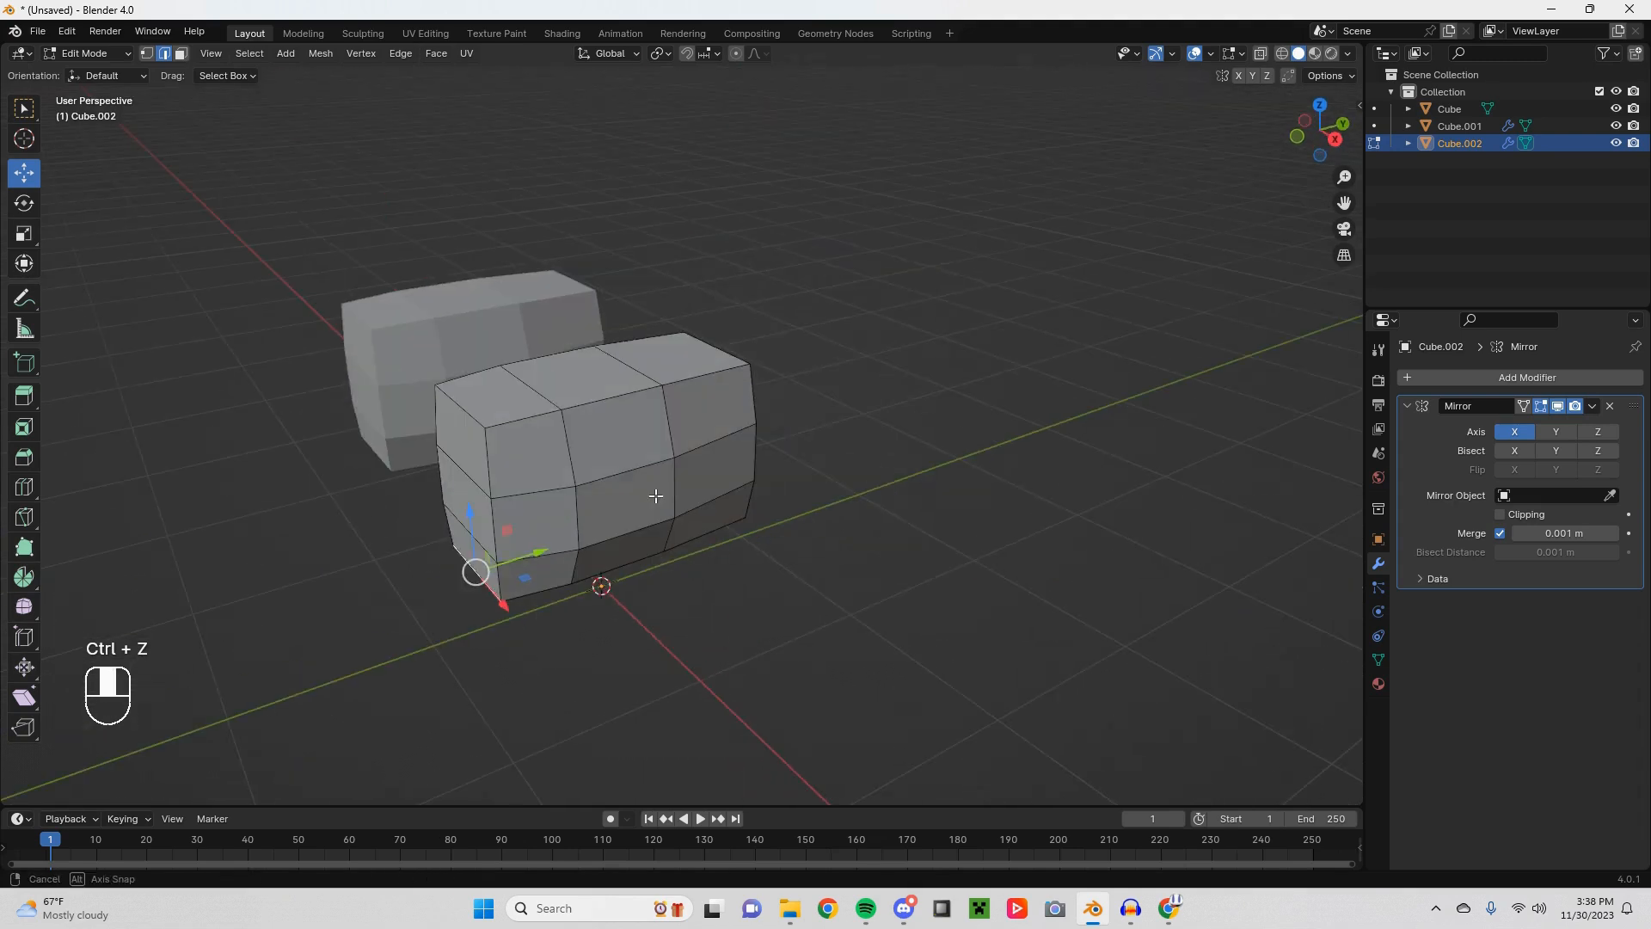
click(532, 385)
middle_drag(531, 385, 655, 546)
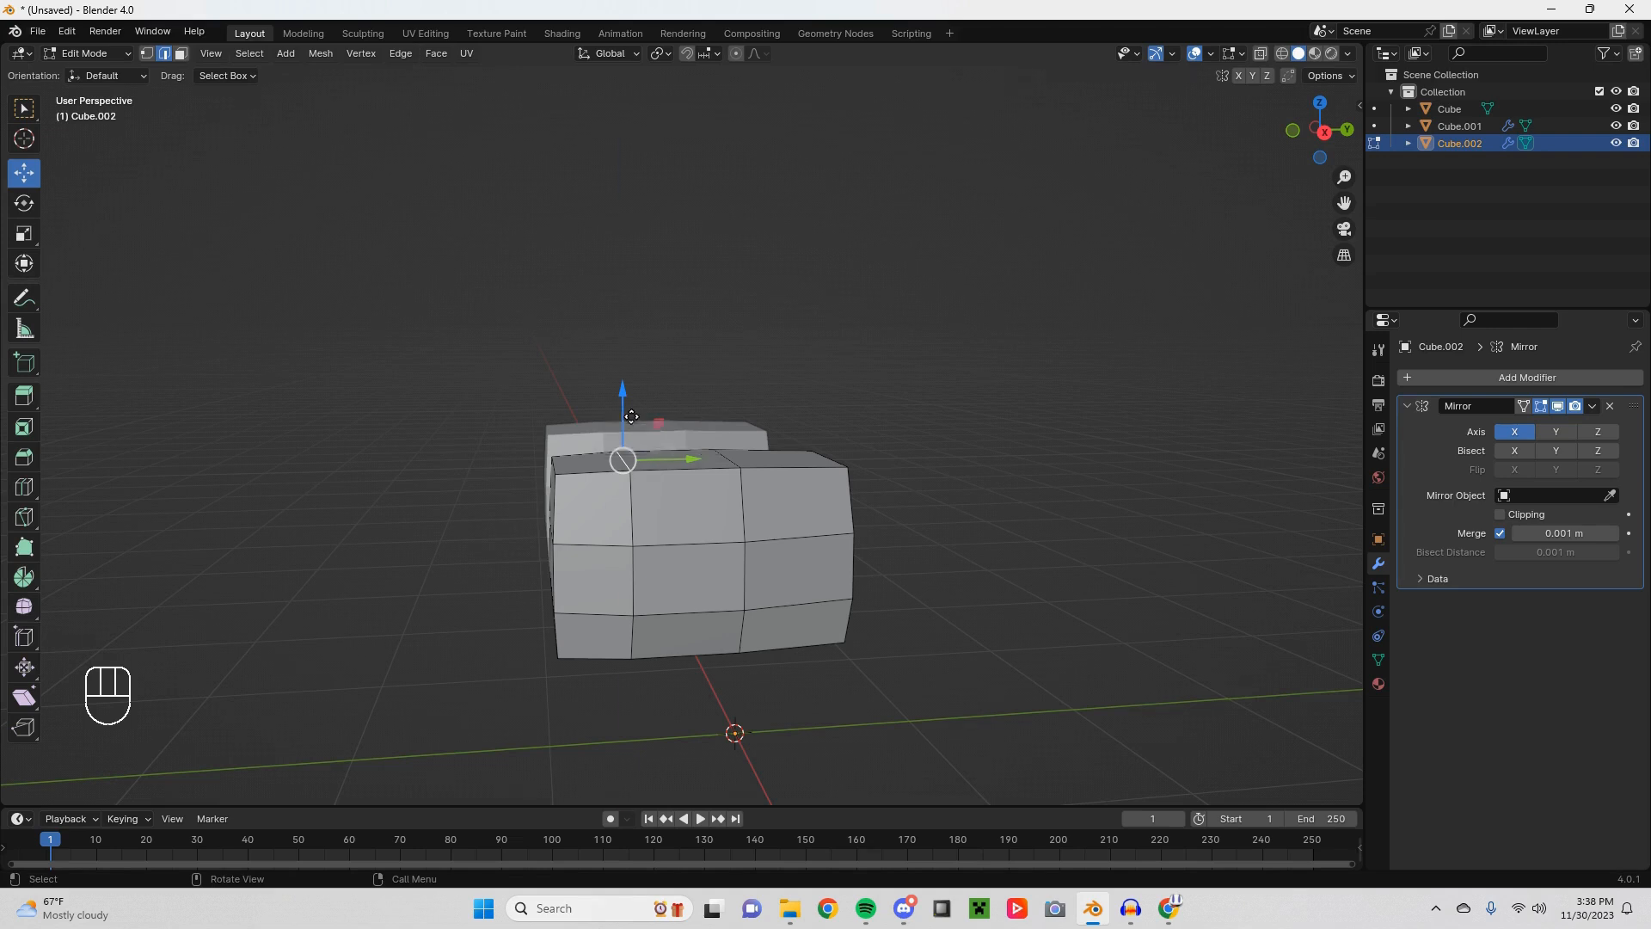
drag(631, 416, 638, 403)
Step: Move the foot block's bottom front edge outward along Y and select the front edge just above it
middle_drag(638, 402, 750, 554)
click(540, 617)
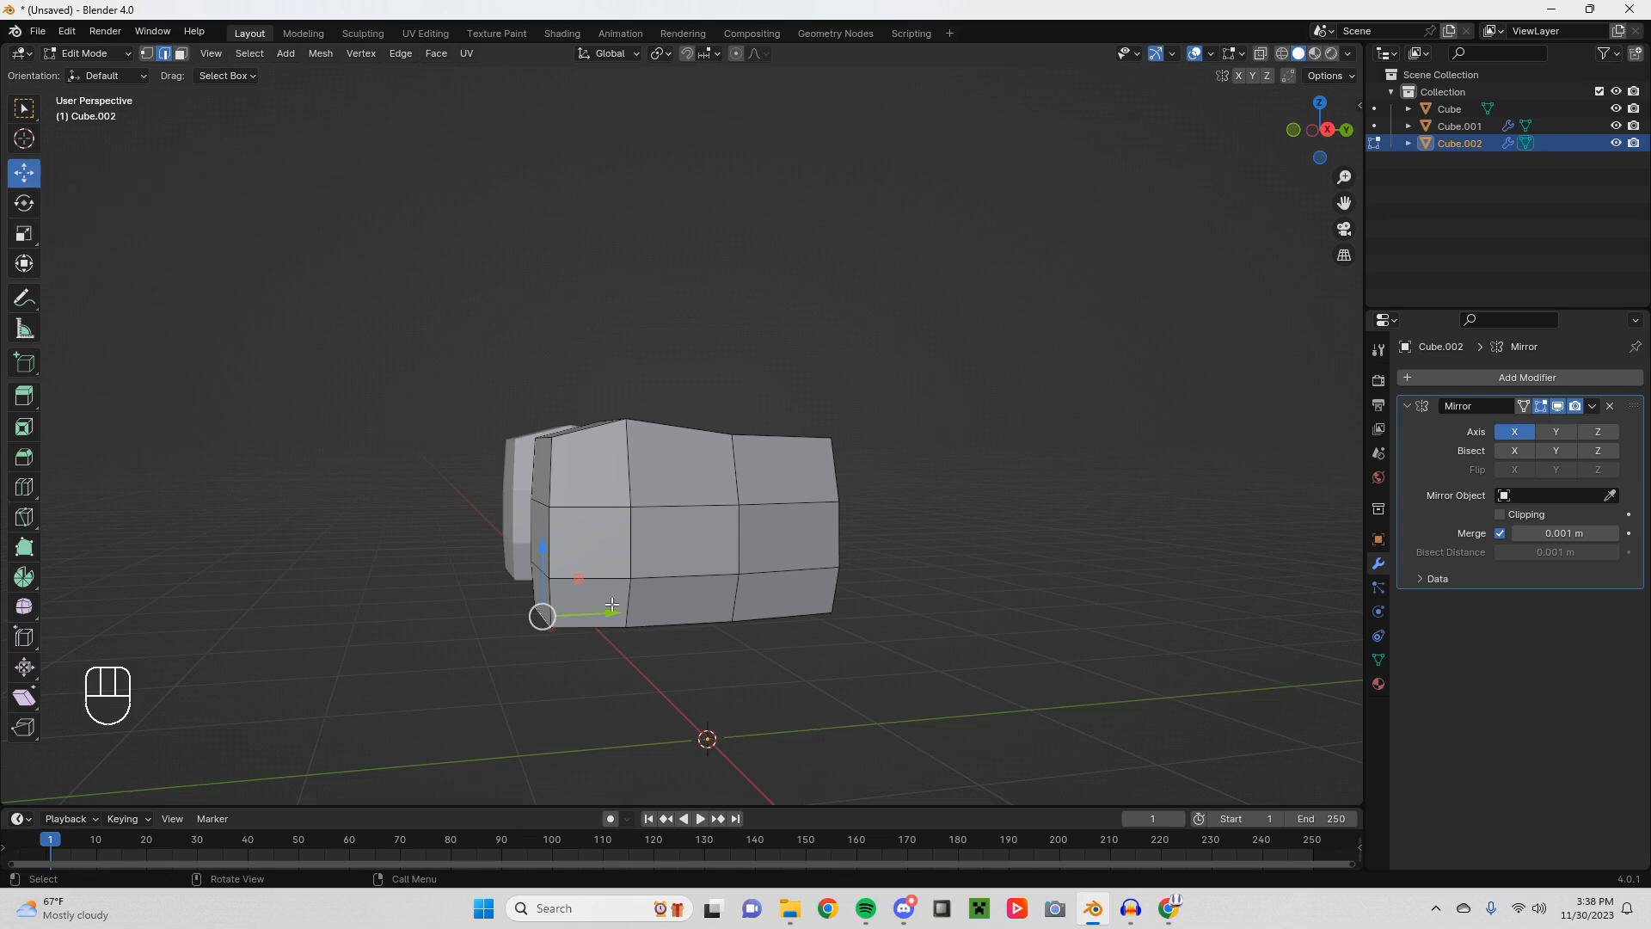
drag(611, 605, 588, 573)
click(541, 570)
mouse_move(624, 585)
middle_down()
mouse_move(585, 575)
mouse_move(616, 574)
middle_up()
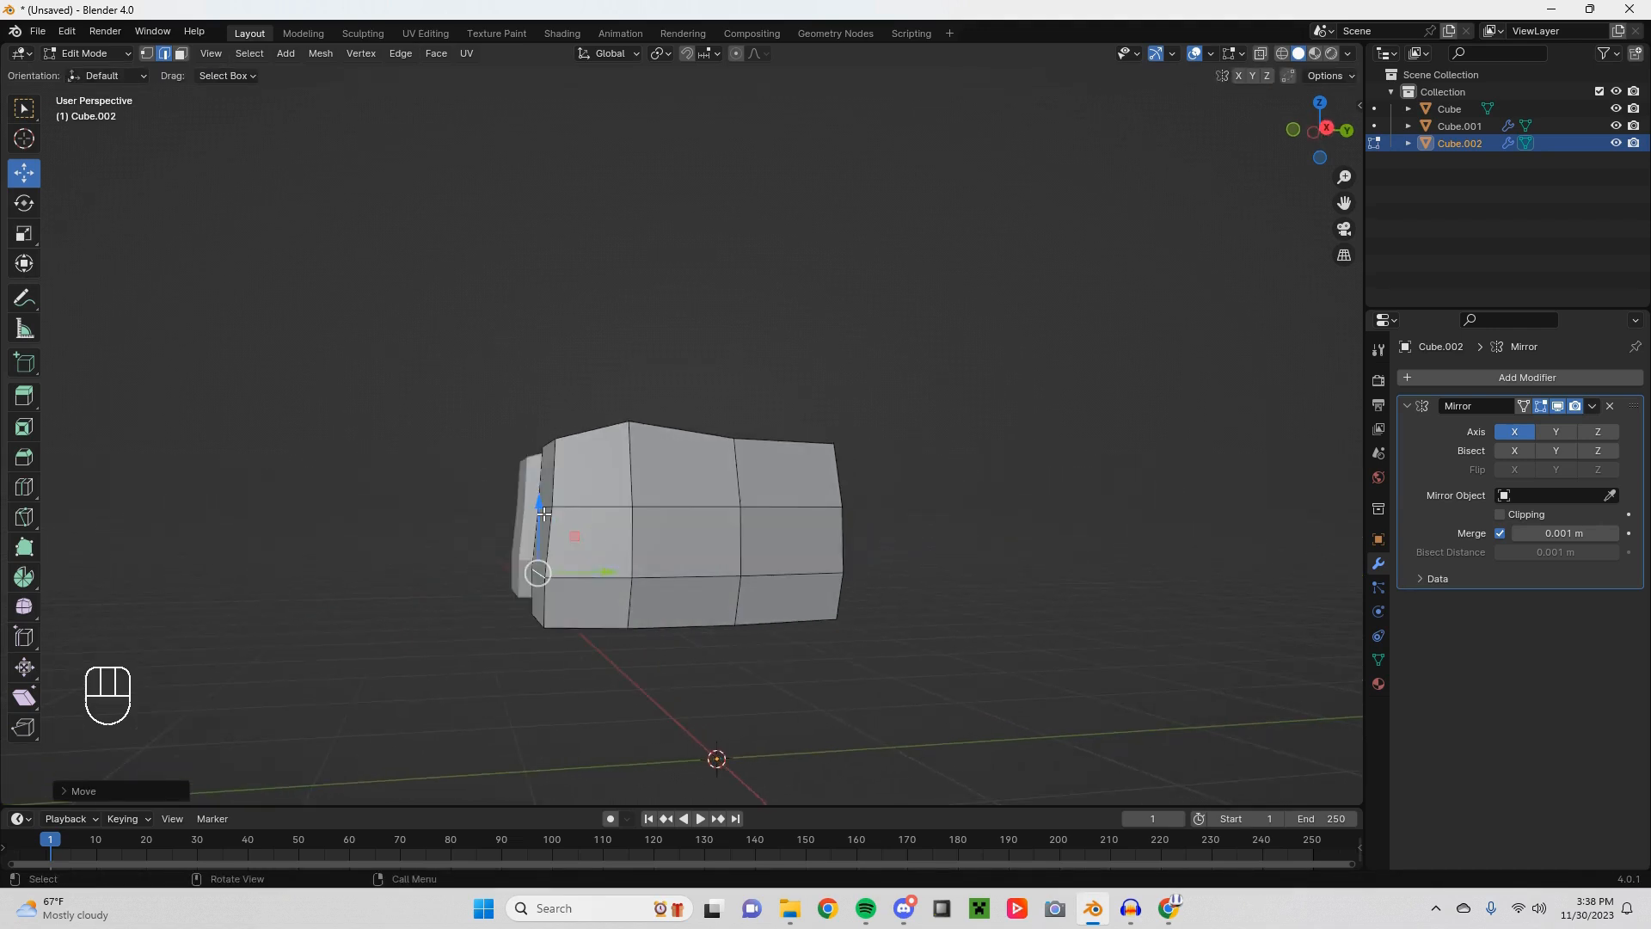
Step: Try moving the upper of the foot's two middle front edges outward along Y, and undo it
click(547, 503)
drag(597, 509, 589, 509)
key(g)
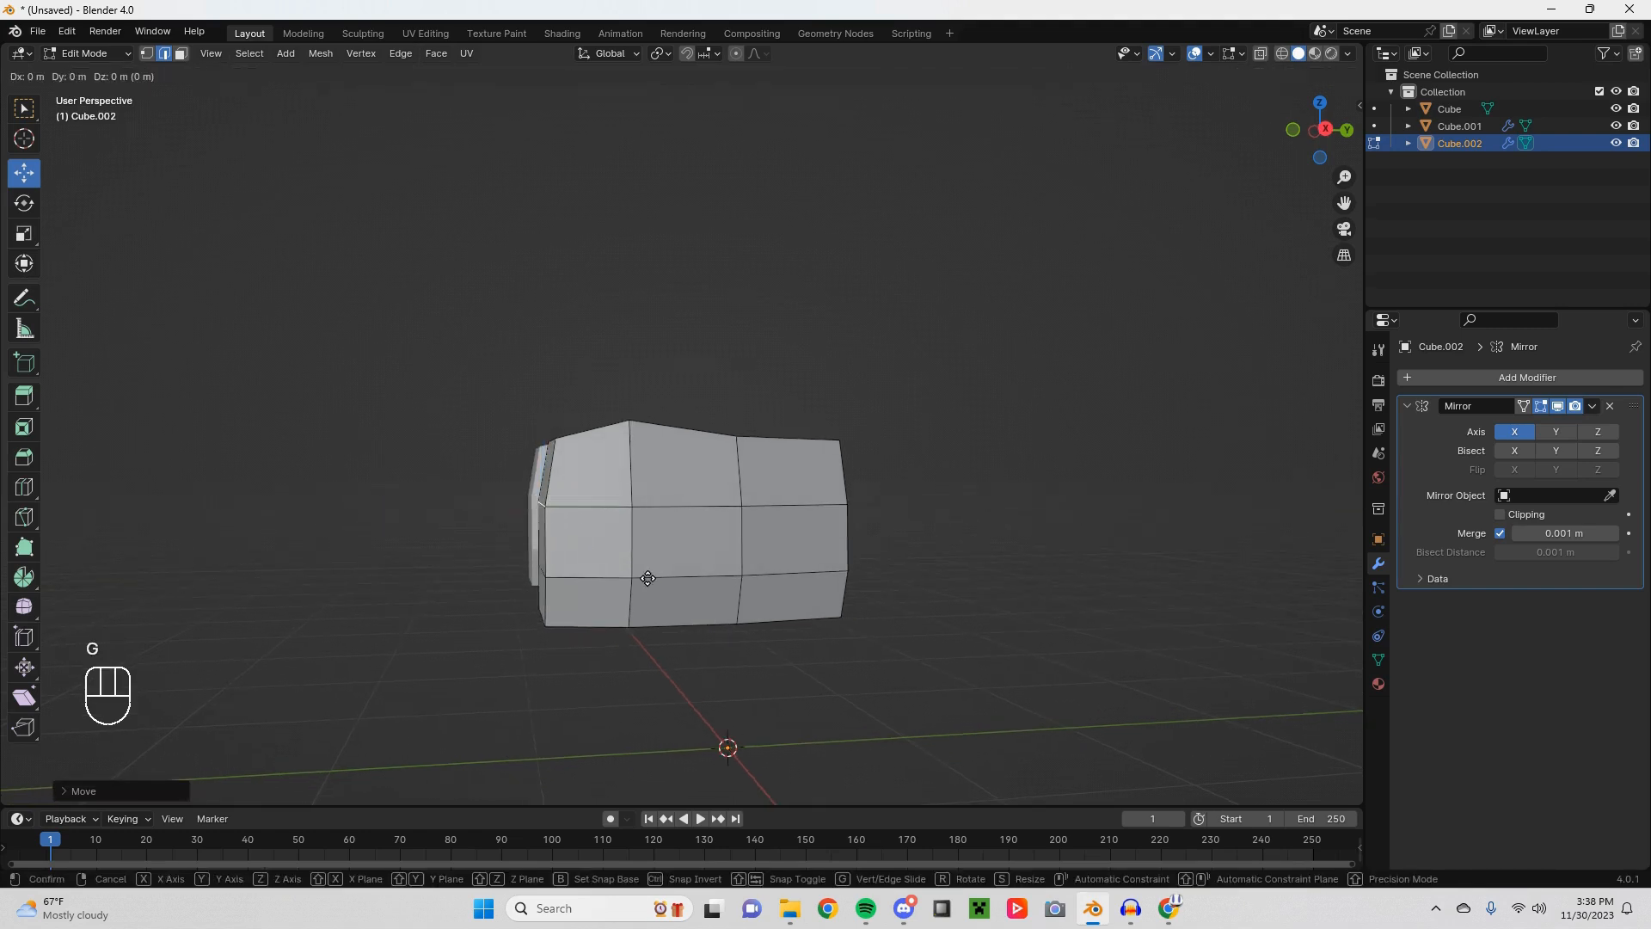
key(y)
right_click(649, 586)
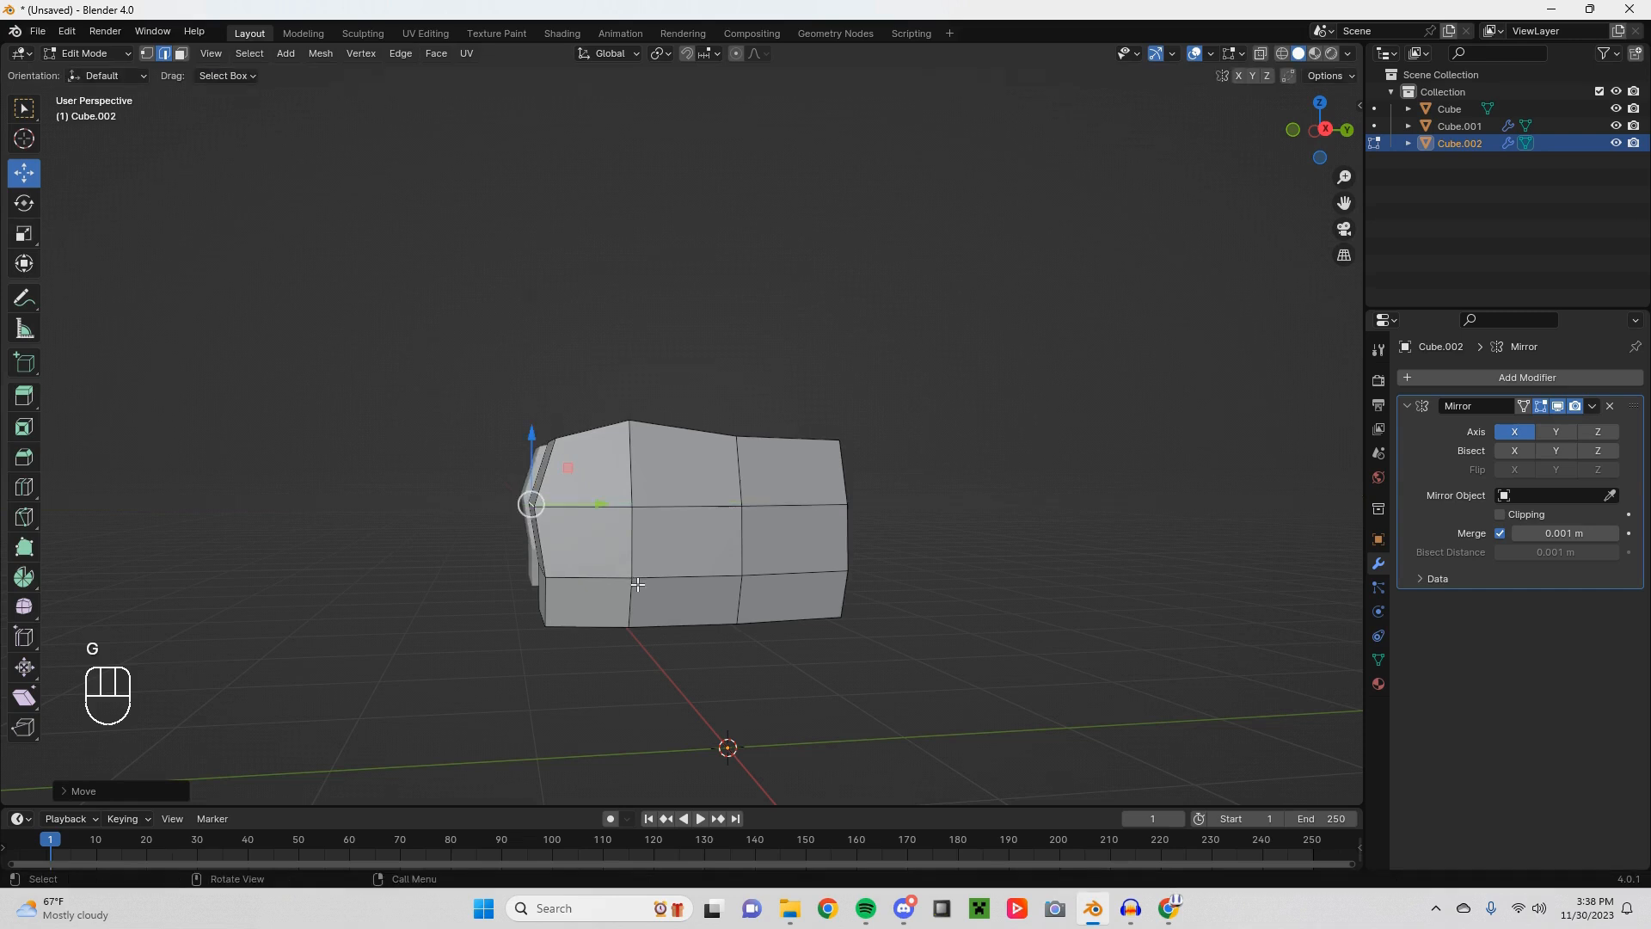
key(ctrl+z)
Step: Move the foot's two lowest front edges outward along Y together, and shift the bottom one slightly back
middle_drag(622, 601, 541, 582)
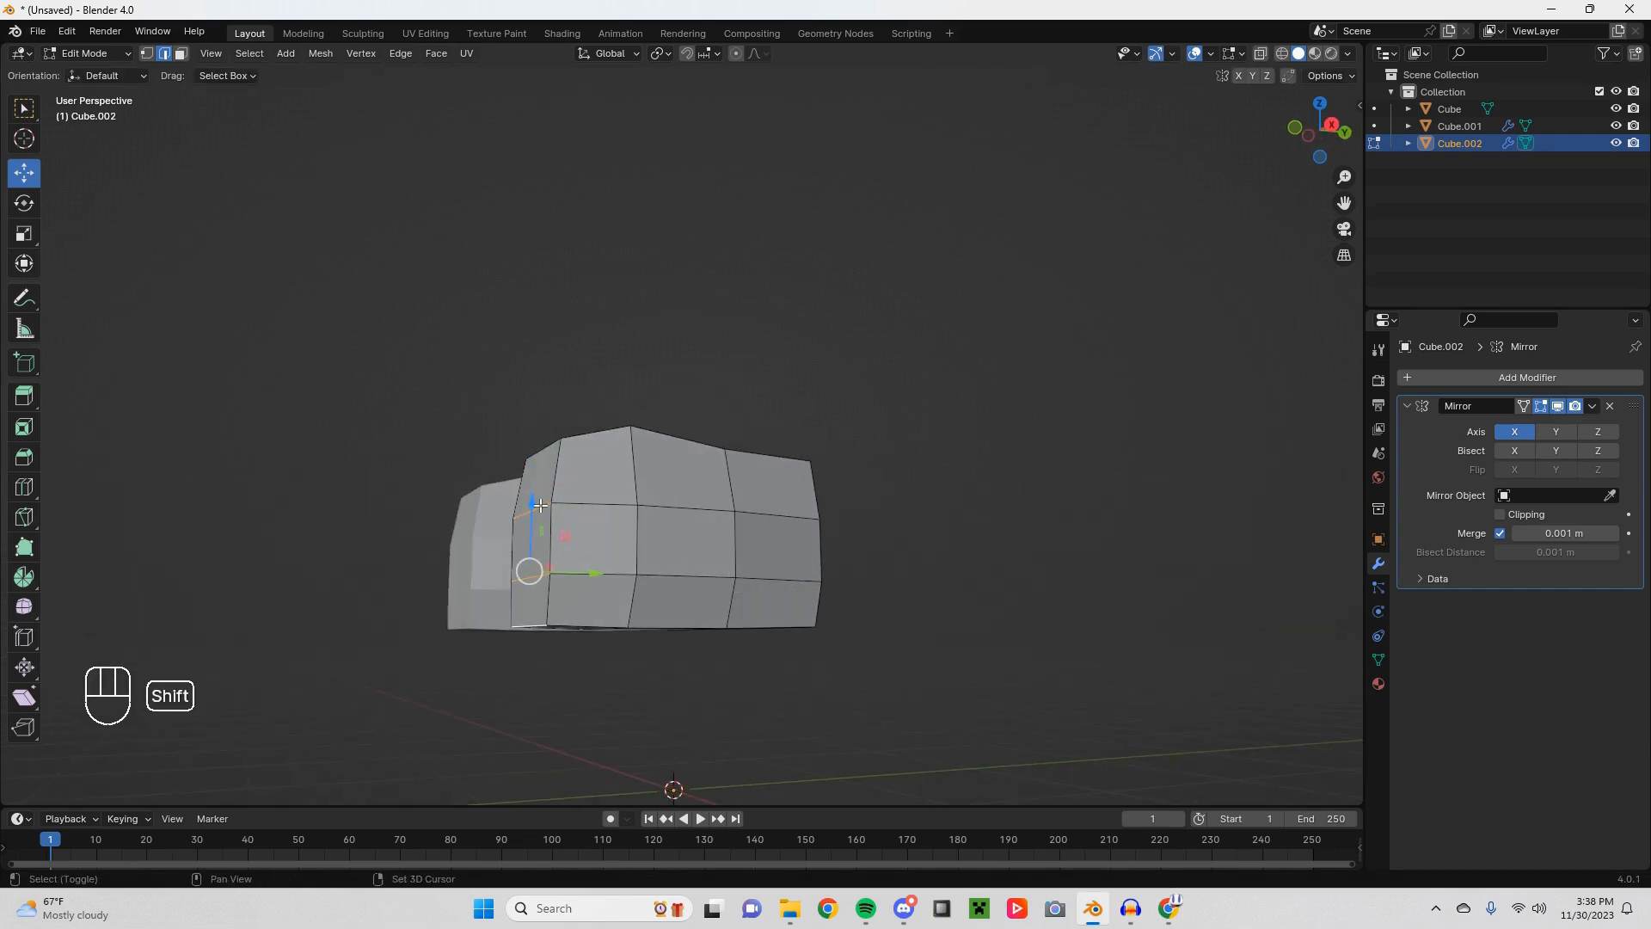
middle_drag(641, 628, 605, 628)
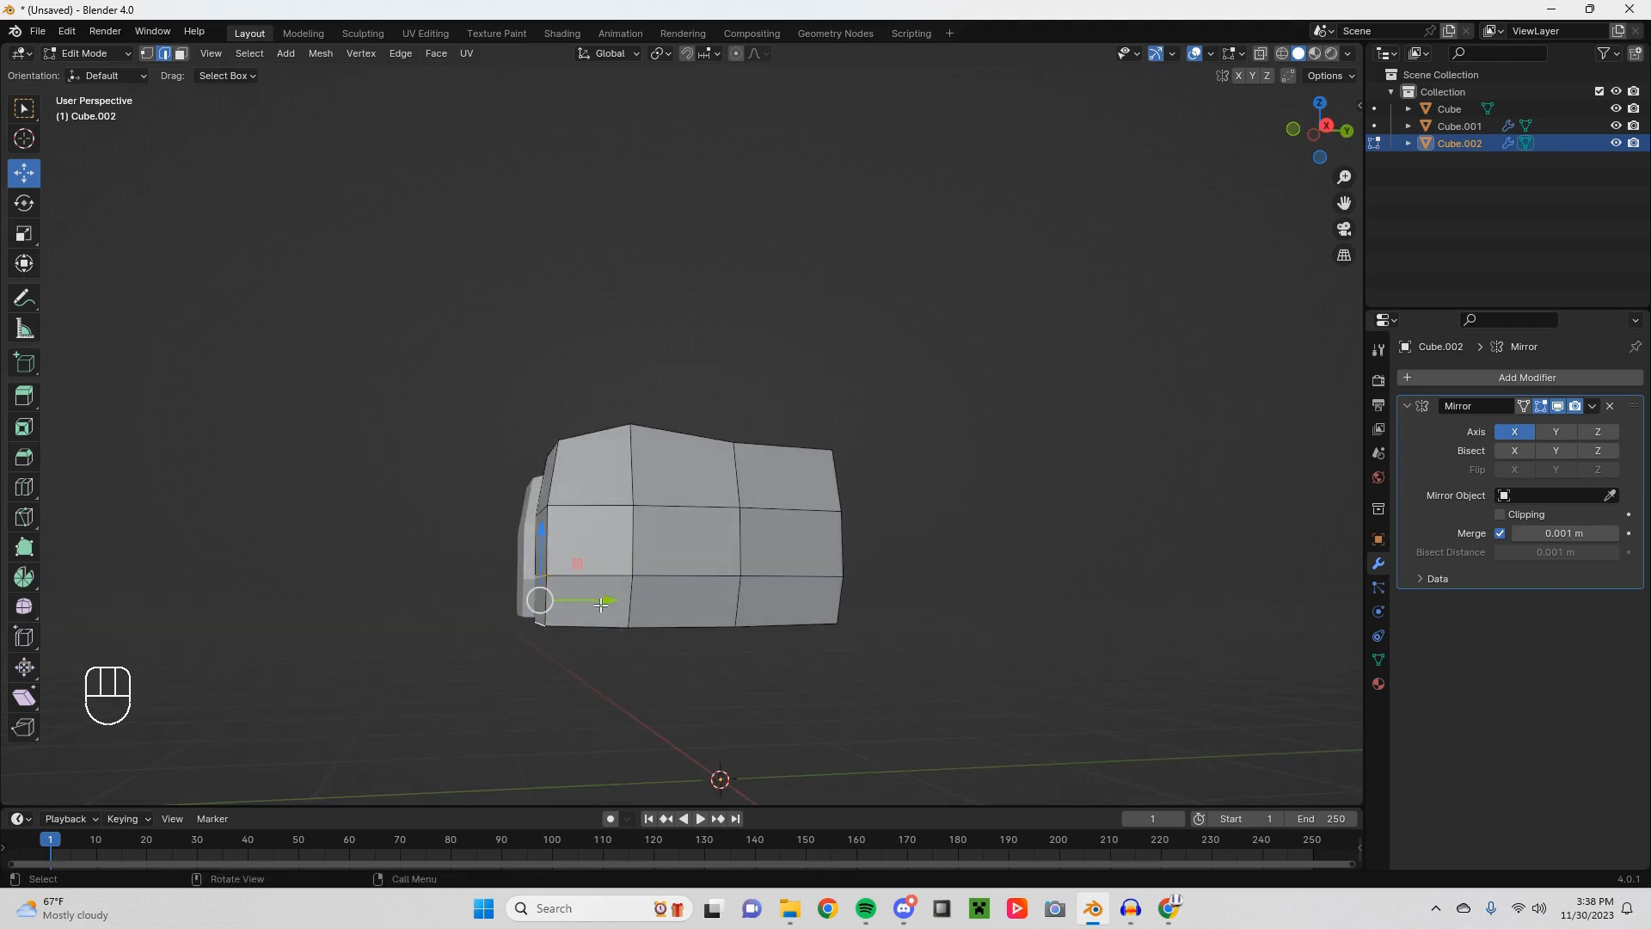
drag(600, 604, 592, 613)
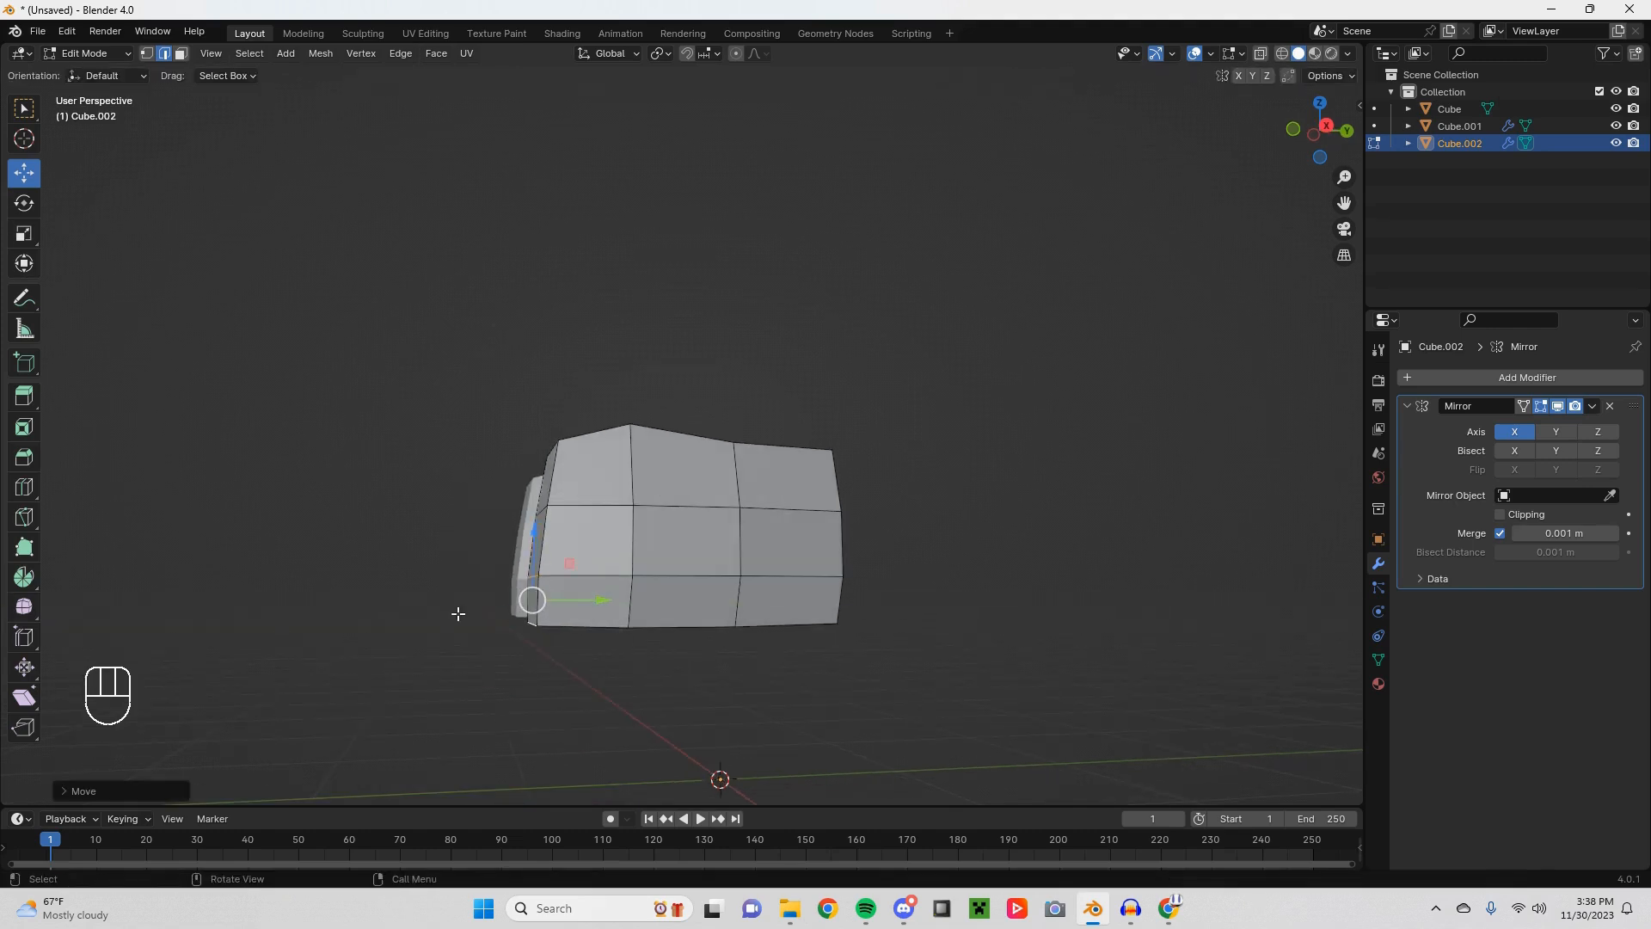
mouse_move(457, 611)
middle_down()
mouse_move(556, 637)
mouse_move(732, 628)
mouse_move(438, 605)
mouse_move(459, 624)
middle_up()
click(531, 619)
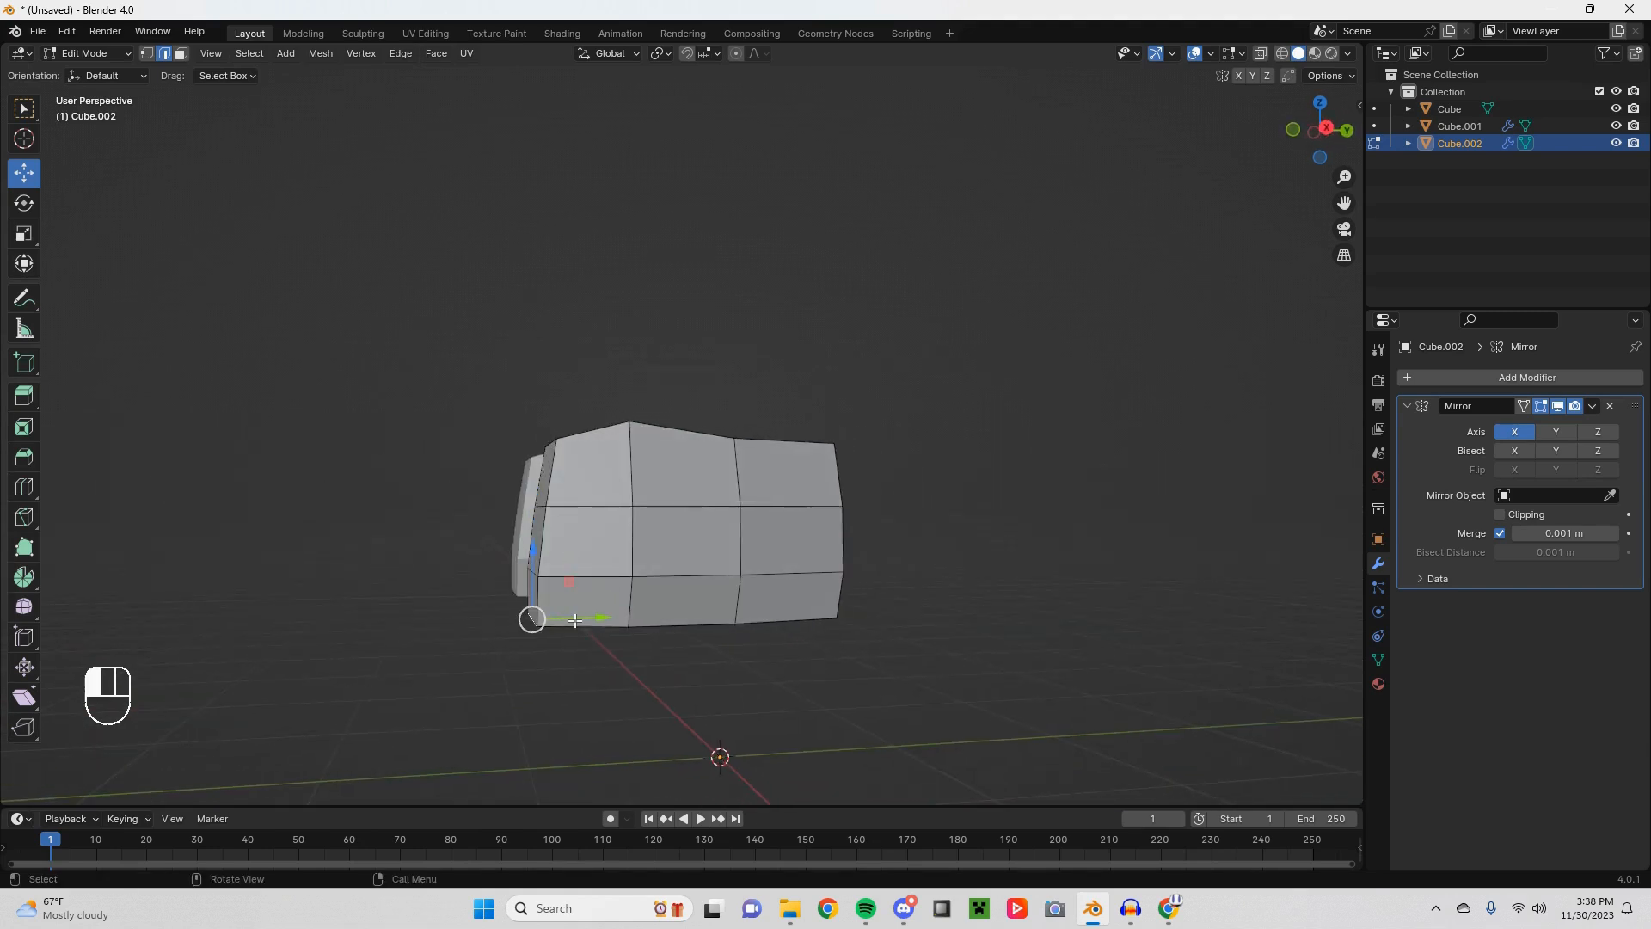
drag(574, 620, 586, 619)
Step: Move the upper middle edge of the foot's front face slightly outward along Y to round the toe
middle_drag(645, 635, 817, 667)
scroll(714, 534, down, 6)
middle_drag(645, 530, 757, 574)
middle_drag(756, 574, 717, 500)
scroll(740, 590, up, 3)
click(753, 542)
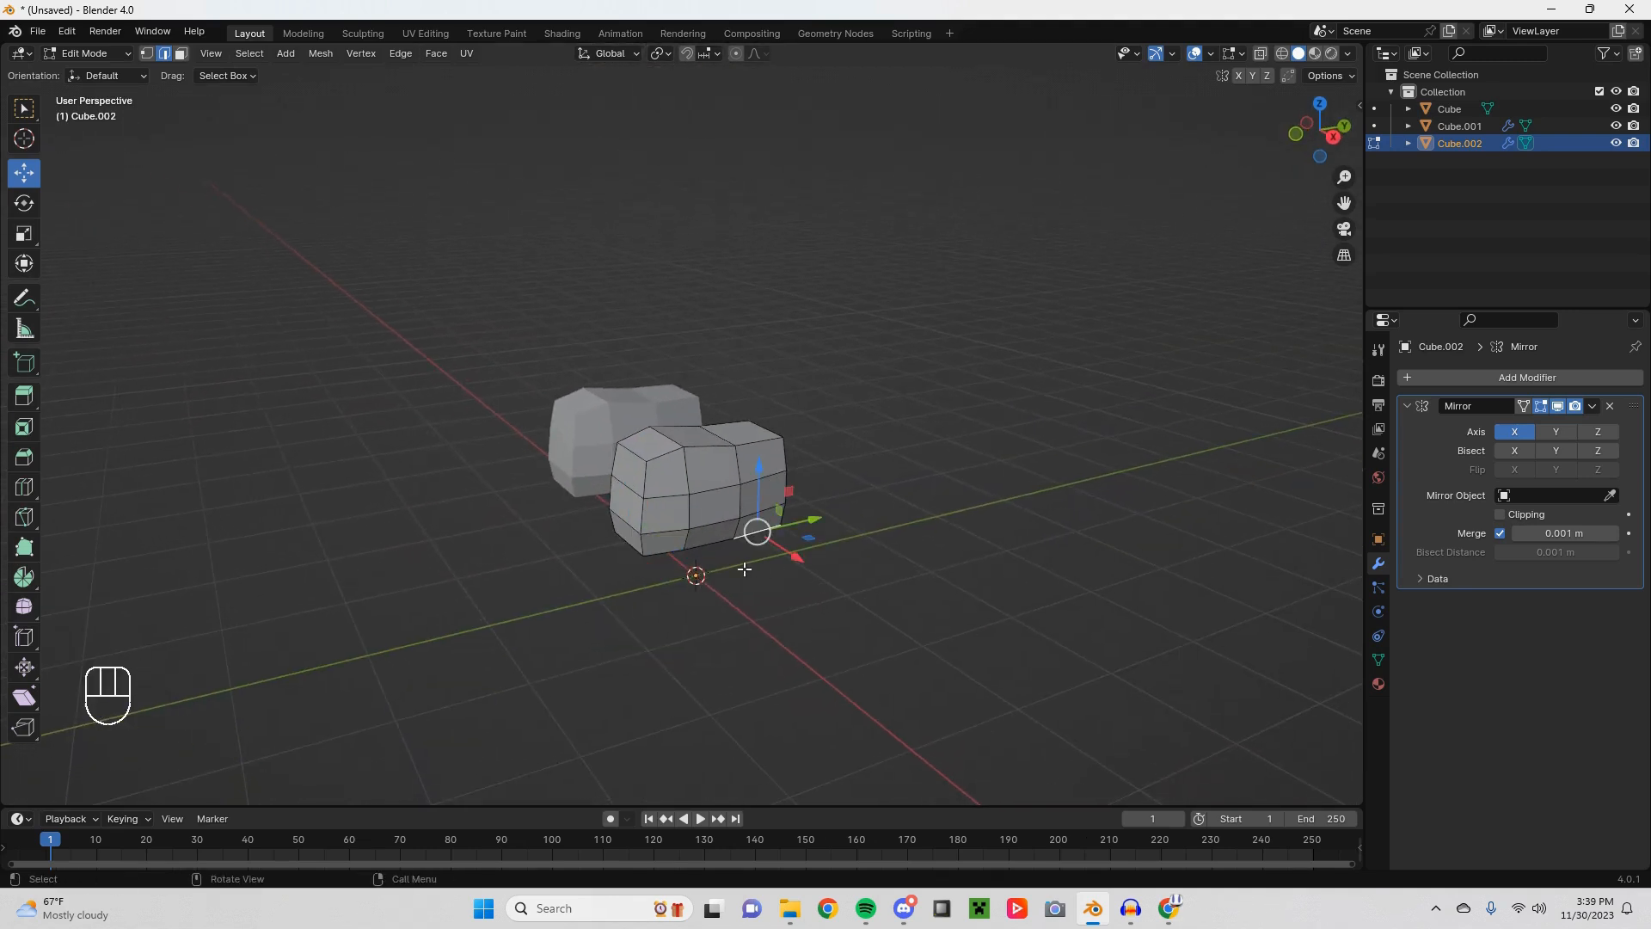
middle_drag(744, 569, 766, 530)
scroll(766, 530, up, 2)
shift+middle_drag(615, 663, 636, 525)
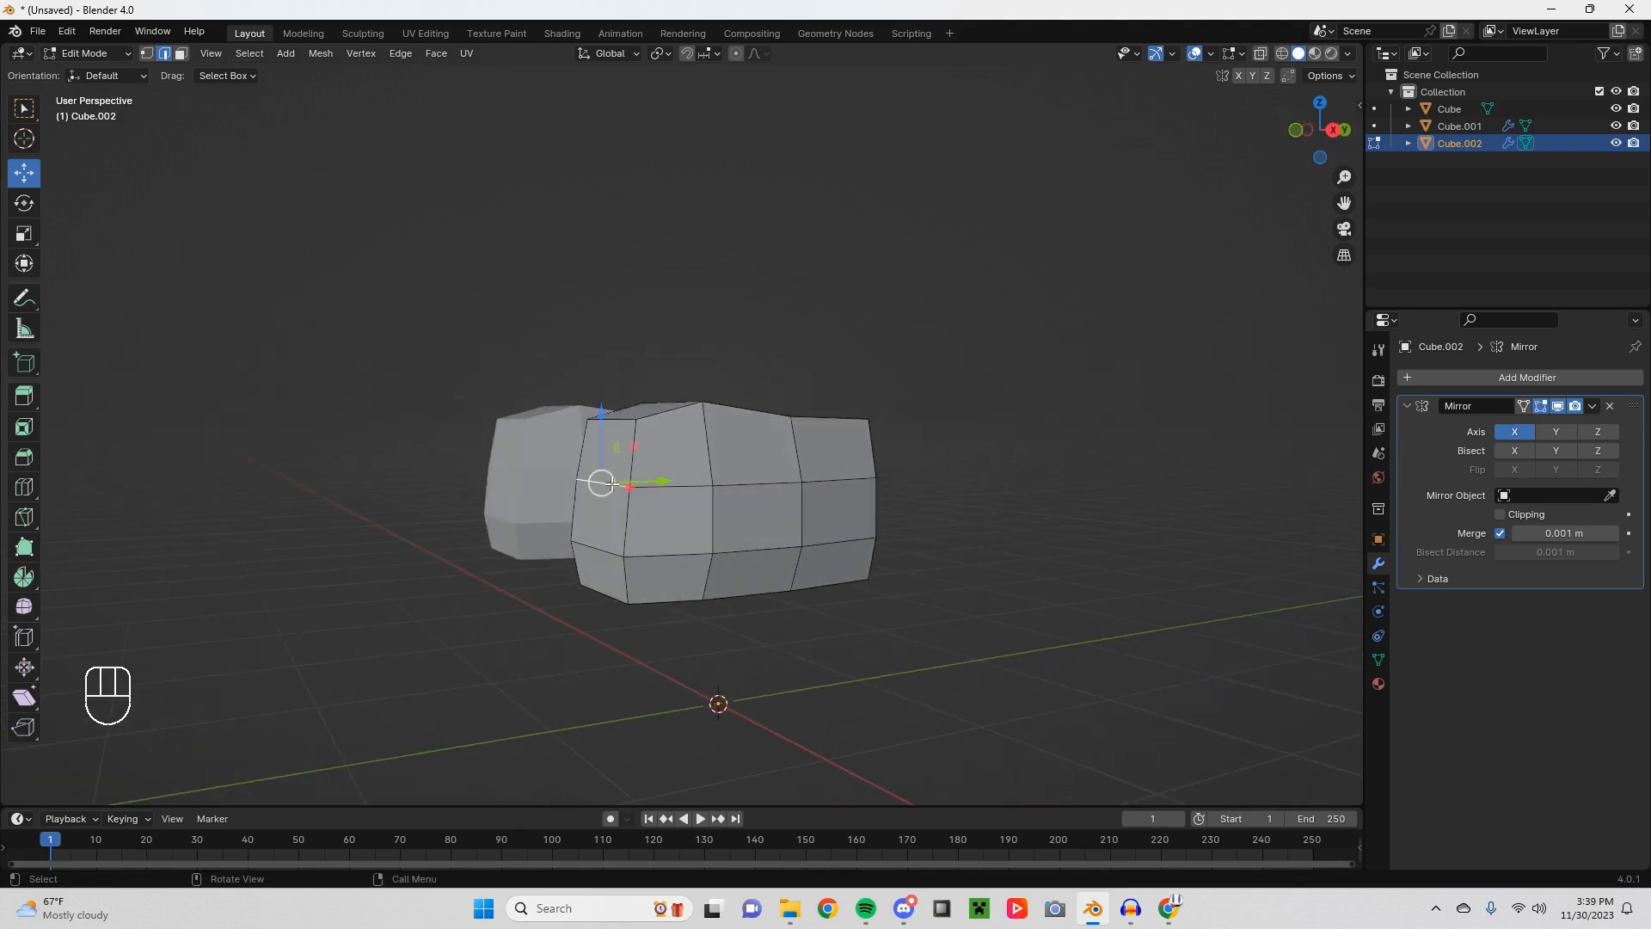
middle_drag(742, 555, 678, 583)
key(g)
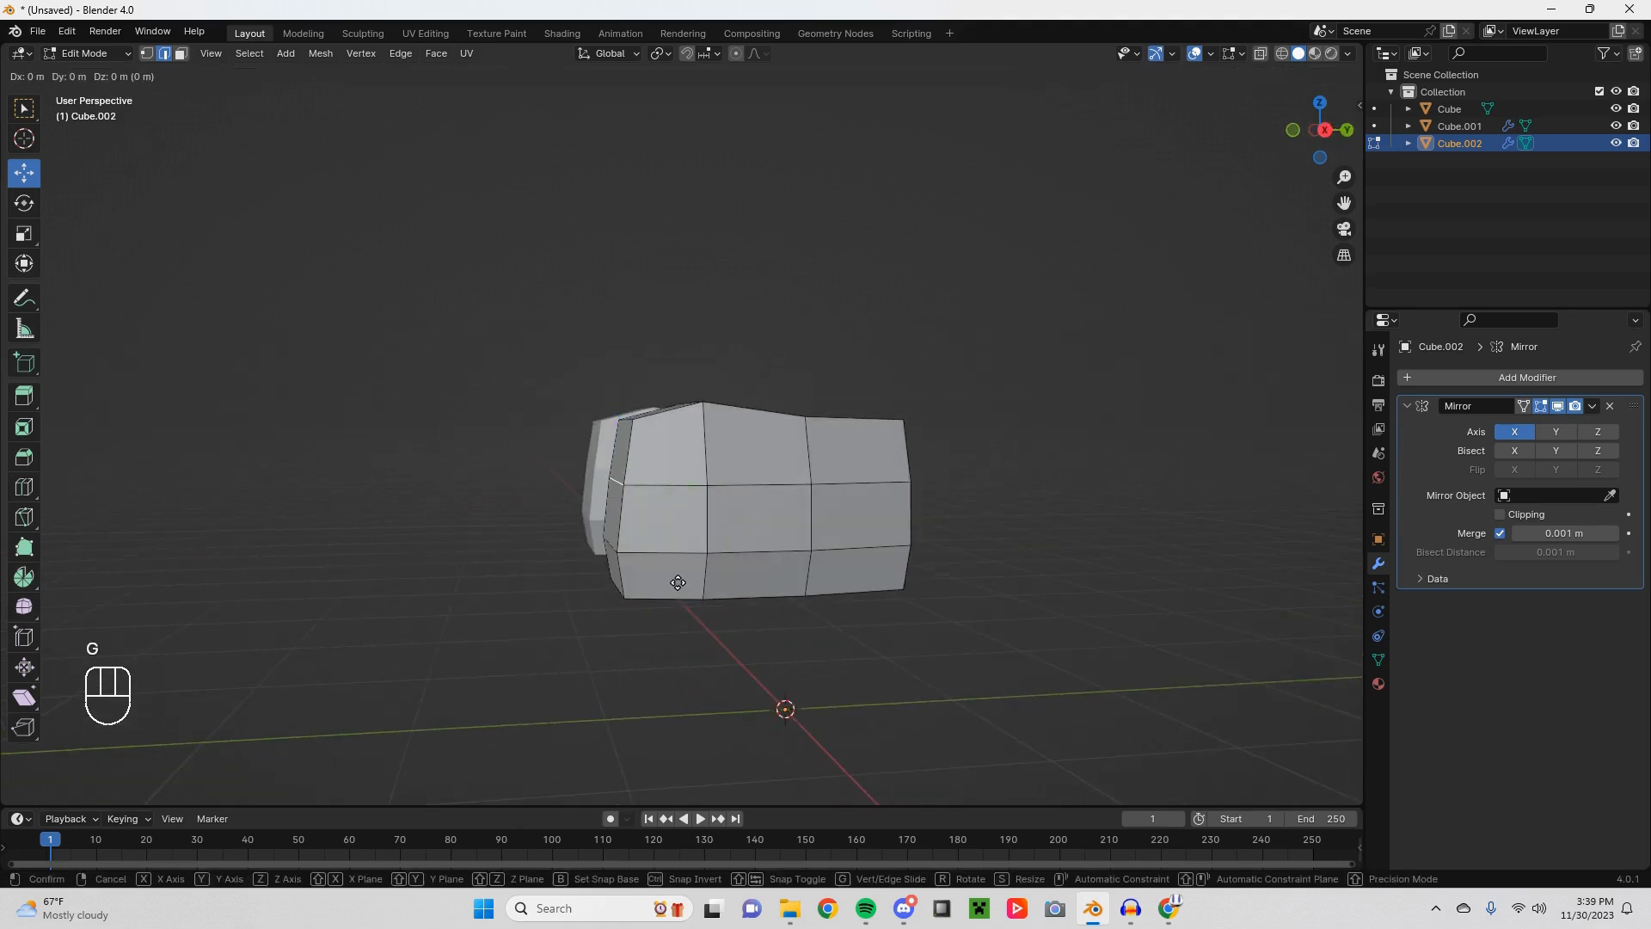
key(y)
click(674, 584)
Step: Switch to face selection and inset the rear top face of the foot
middle_drag(674, 584, 895, 589)
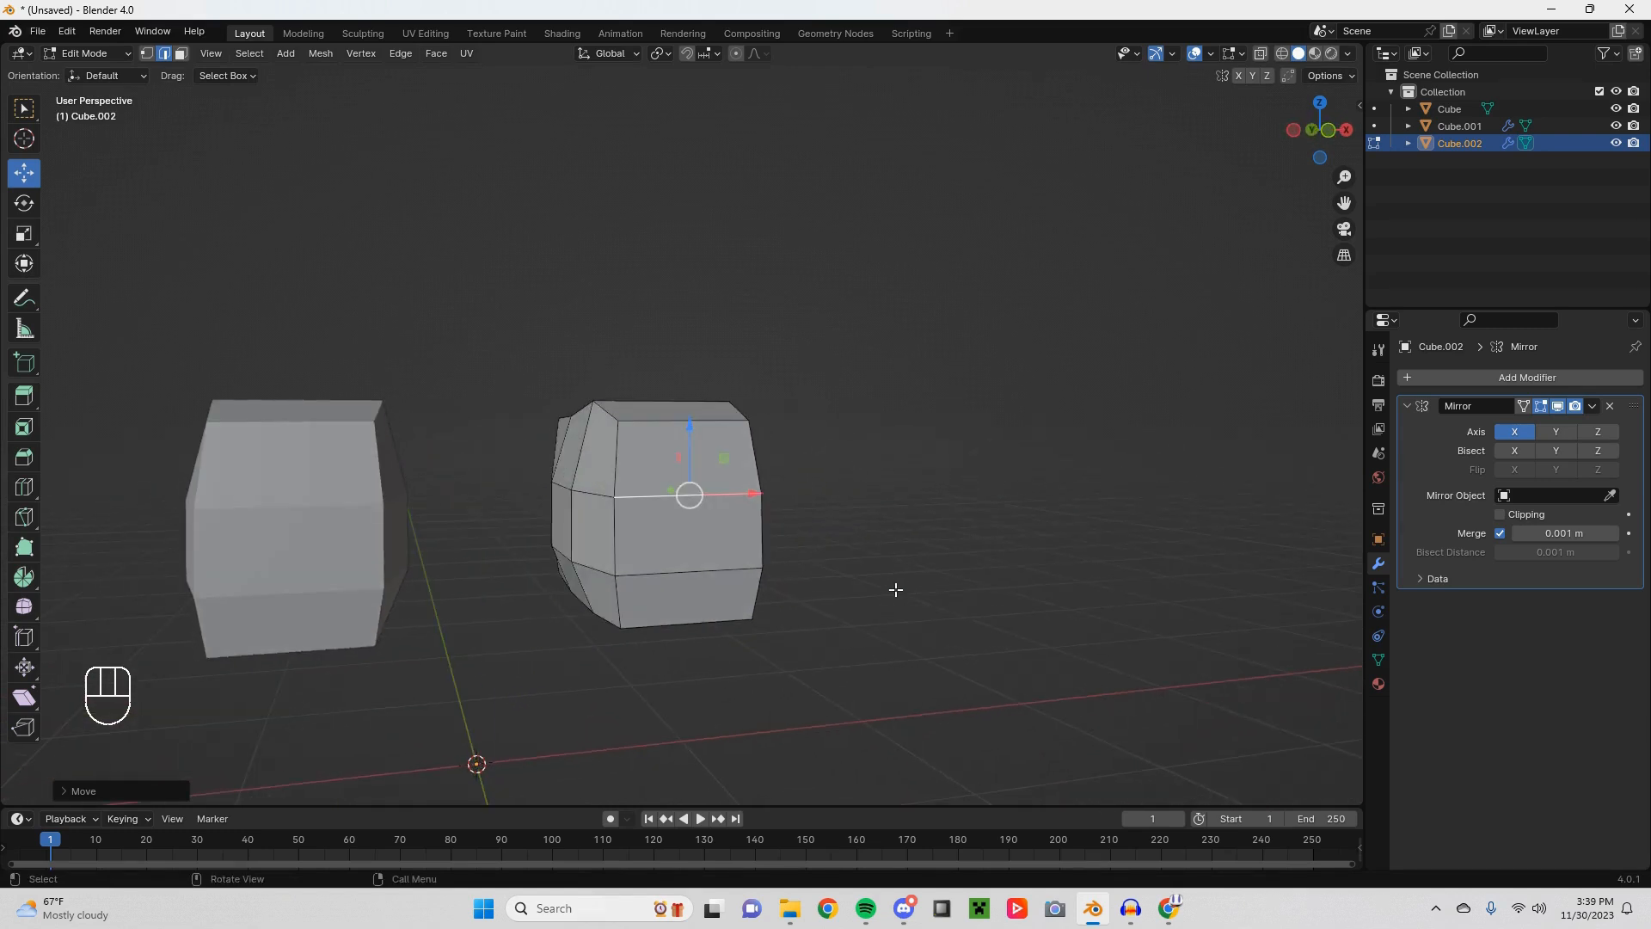
middle_drag(690, 516, 499, 576)
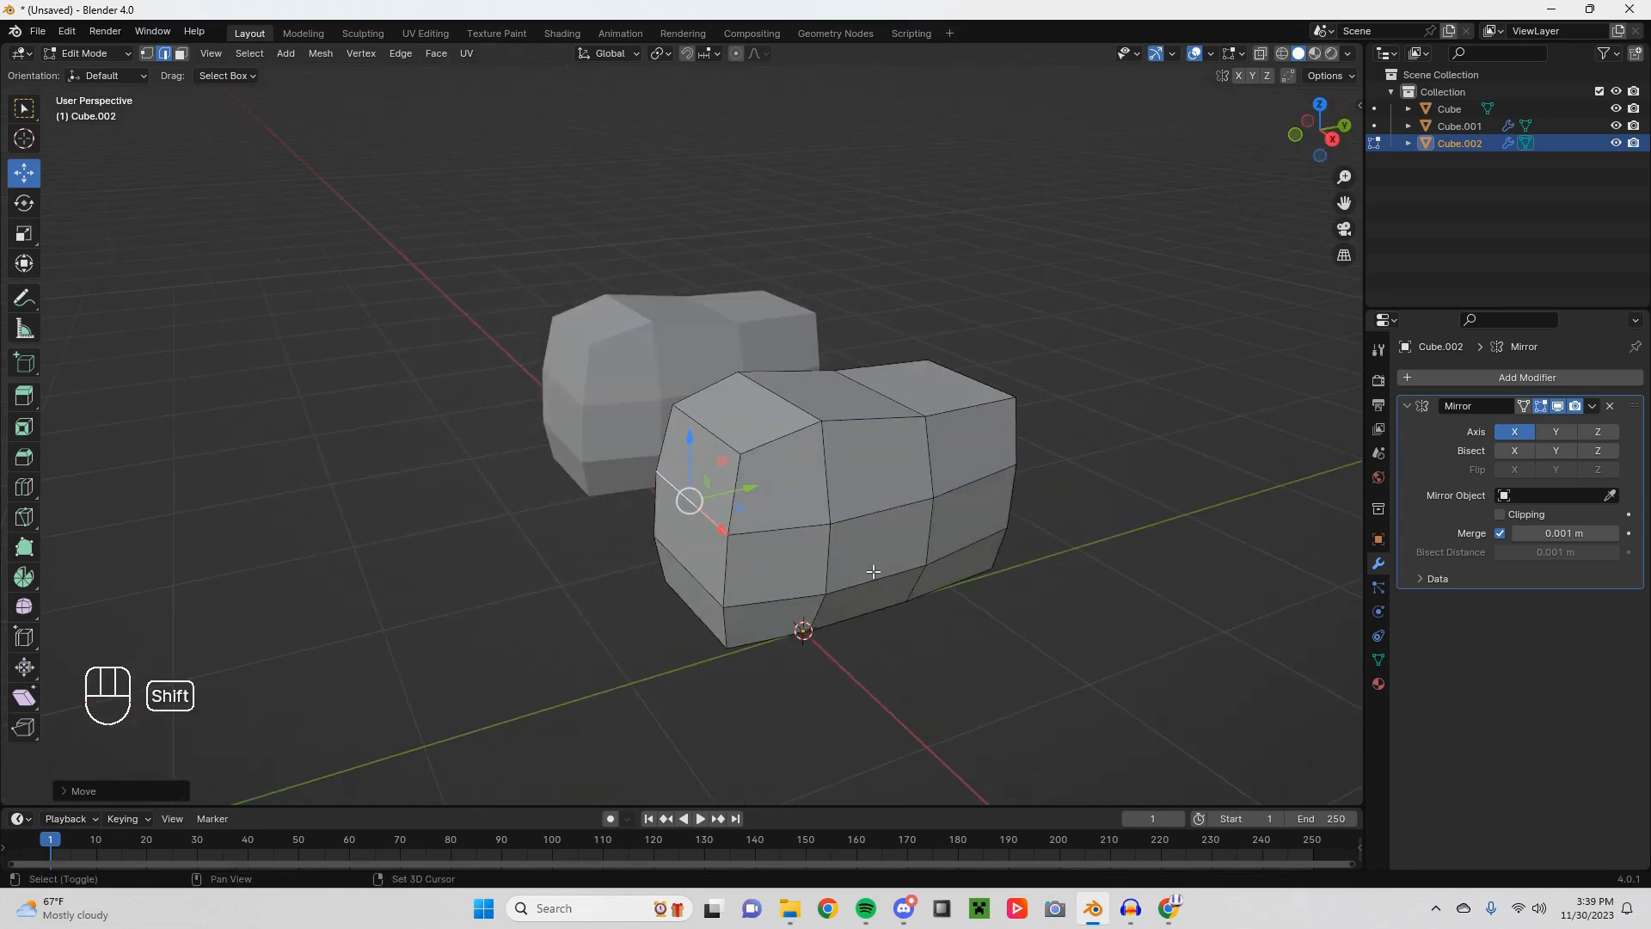
shift+middle_drag(874, 571, 719, 501)
shift+middle_drag(829, 561, 748, 556)
middle_drag(660, 453, 658, 501)
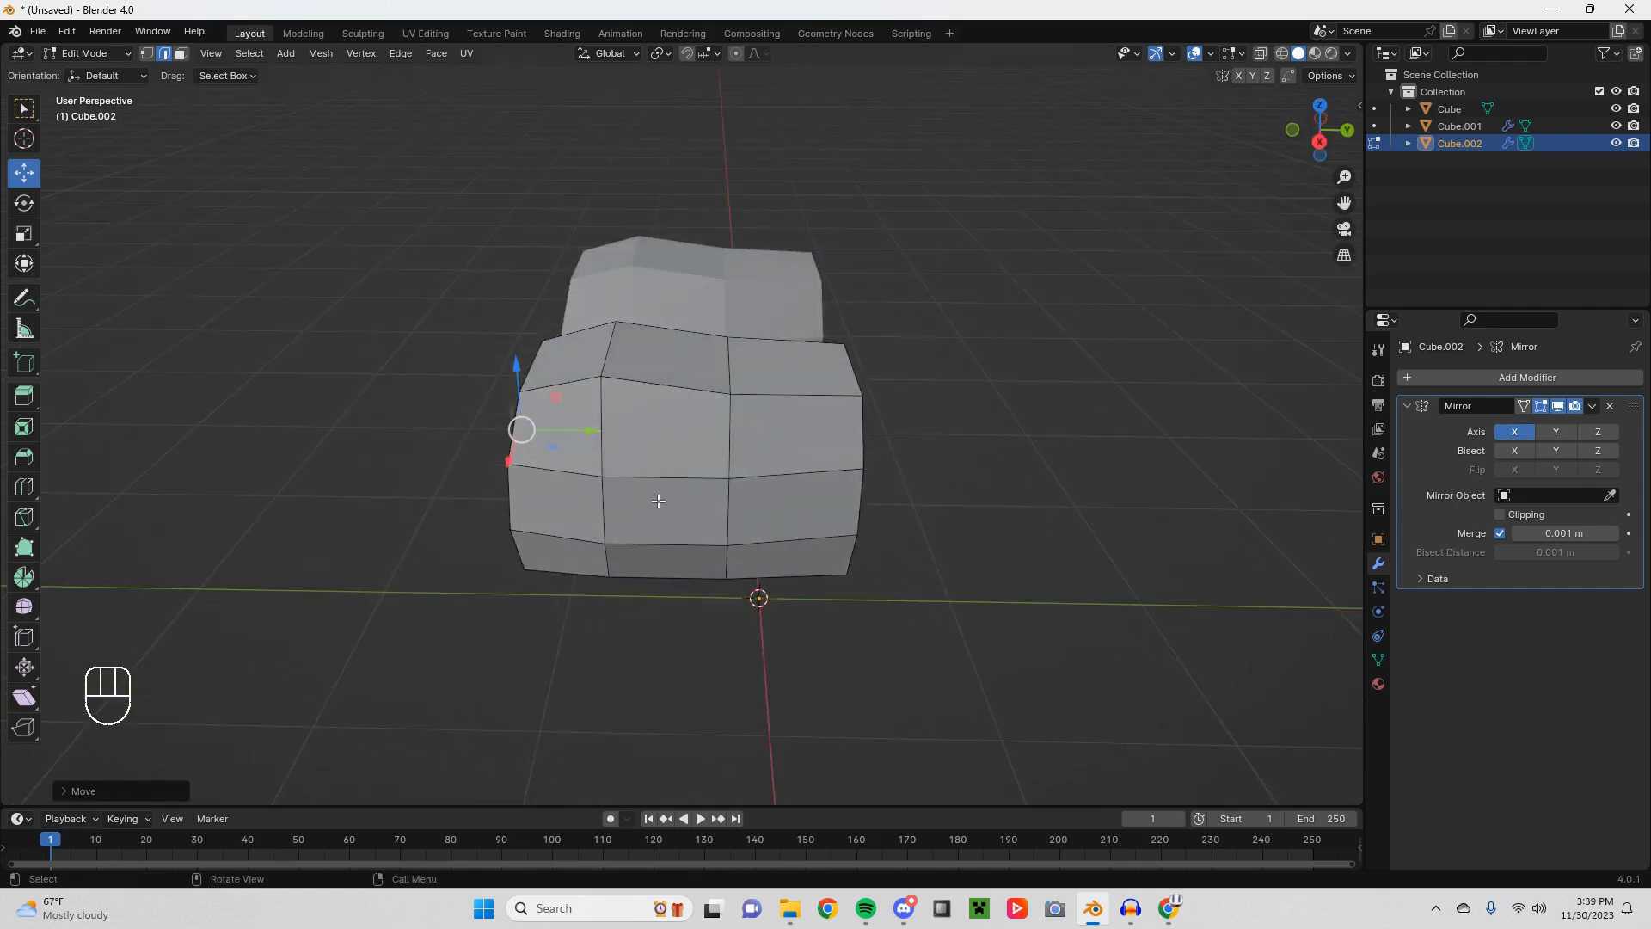
click(181, 54)
shift+middle_drag(684, 422, 539, 552)
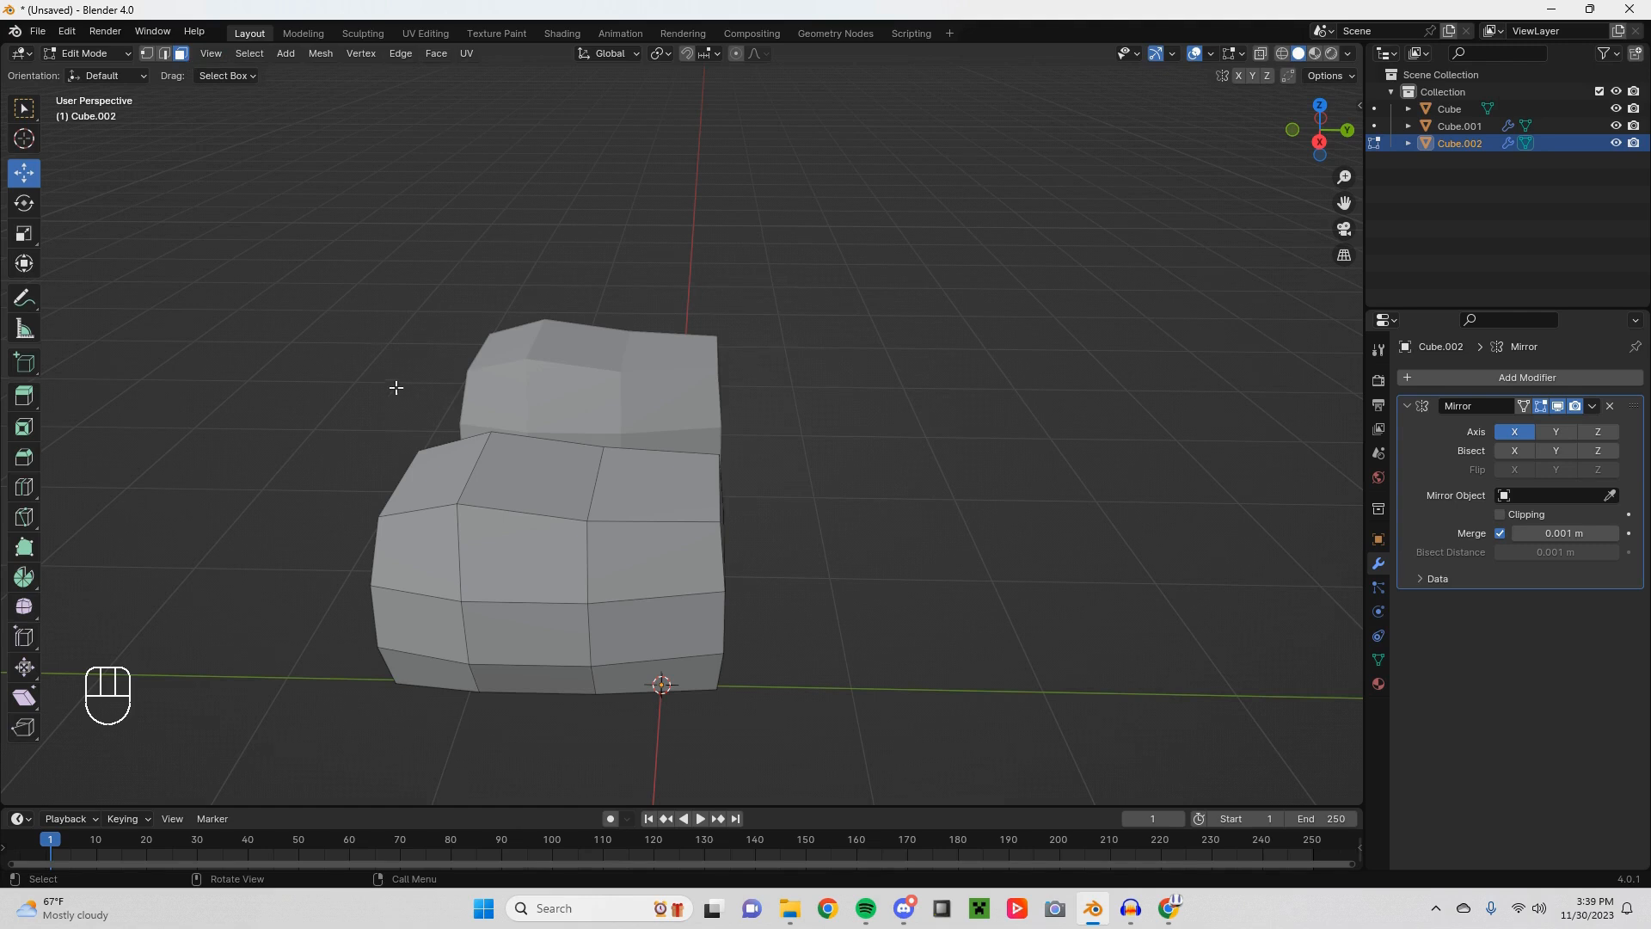
click(668, 497)
middle_drag(668, 495, 719, 501)
scroll(719, 502, down, 2)
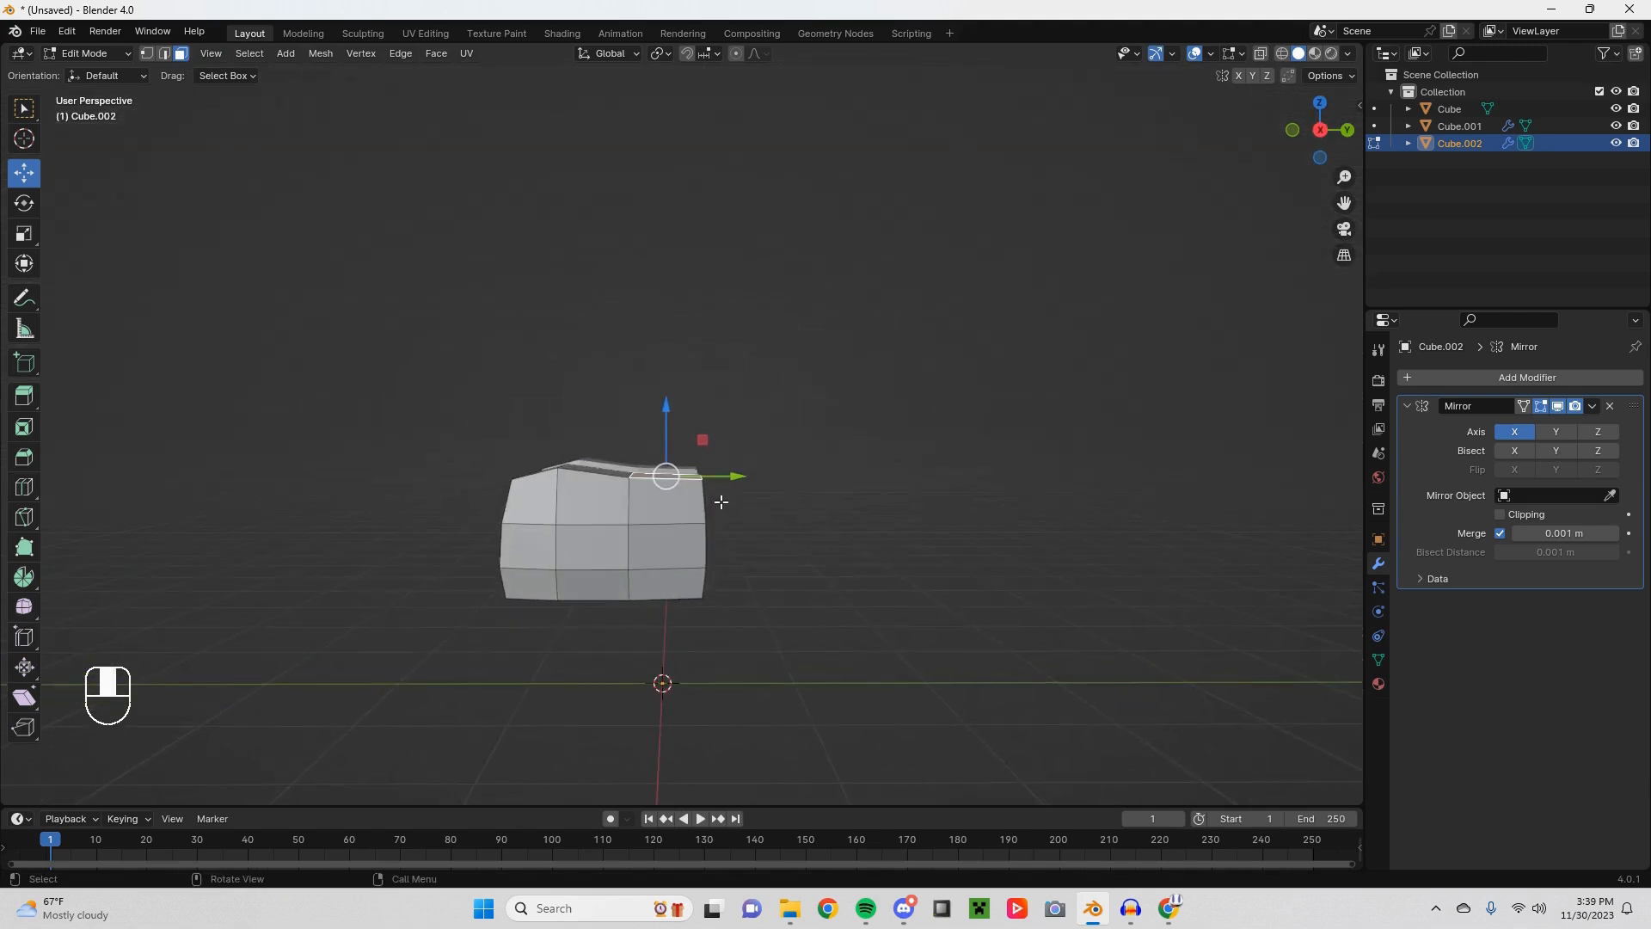
key(i)
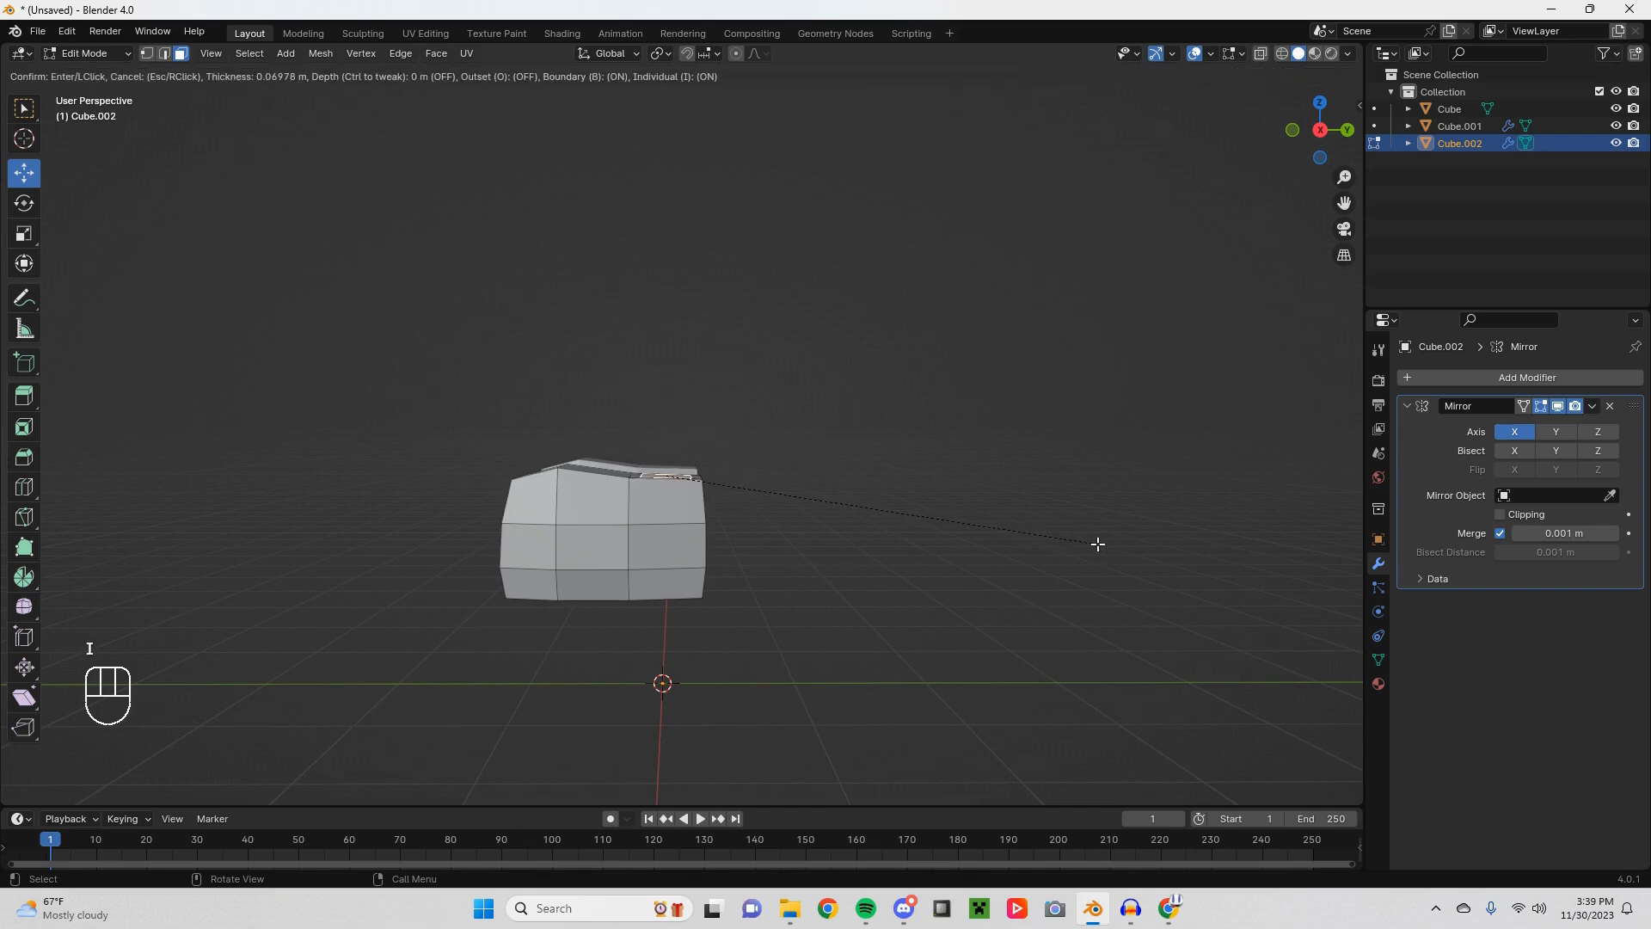
click(1063, 542)
Step: Scale the small inset face narrower along X to make it nearly square
scroll(670, 505, up, 5)
middle_drag(671, 505, 894, 636)
shift+middle_drag(980, 680, 756, 507)
middle_drag(756, 507, 686, 450)
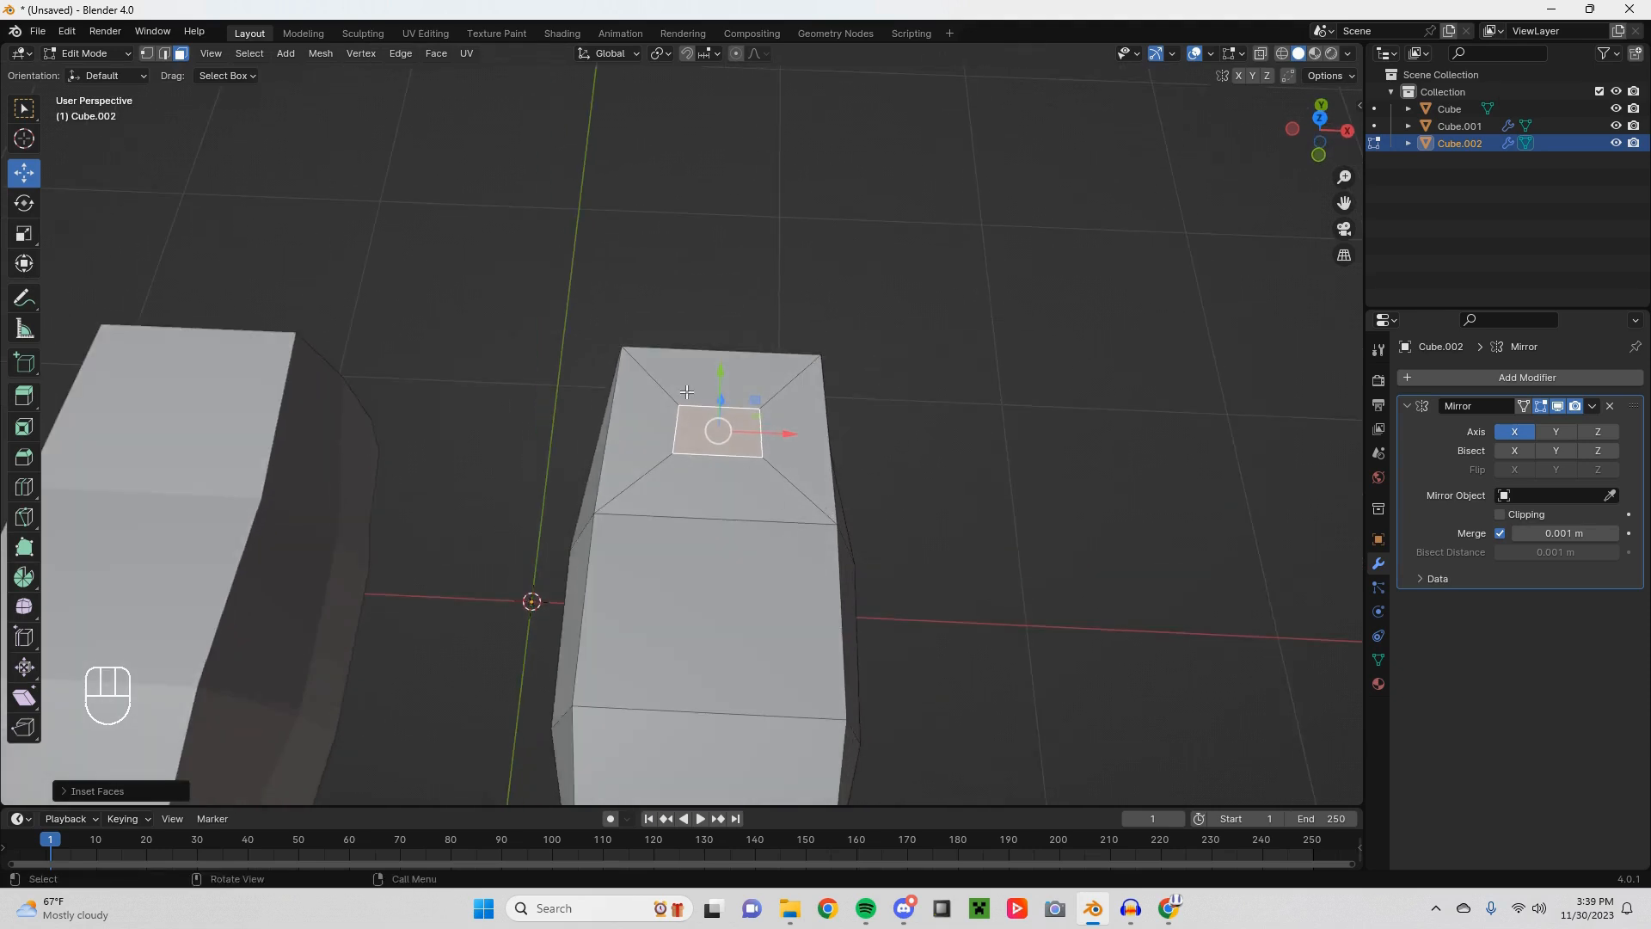
shift+middle_drag(851, 435, 841, 502)
key(s)
key(x)
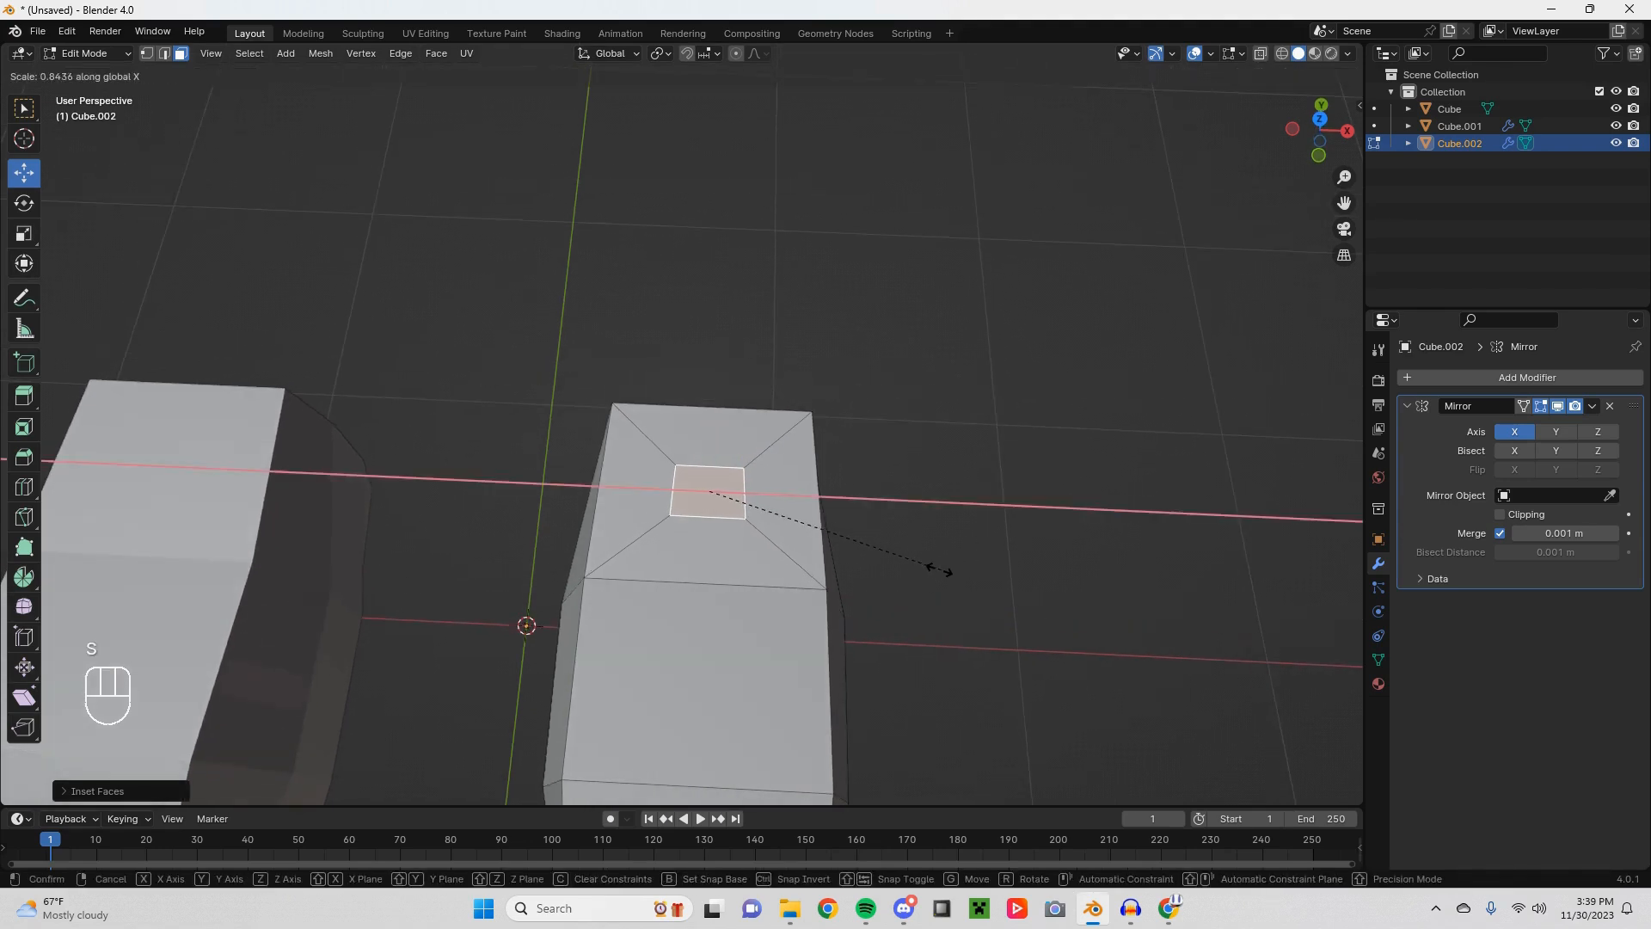
click(874, 557)
Step: Widen the inset's rear edge slightly along X and reselect the inset face
middle_drag(874, 558, 885, 569)
key(2)
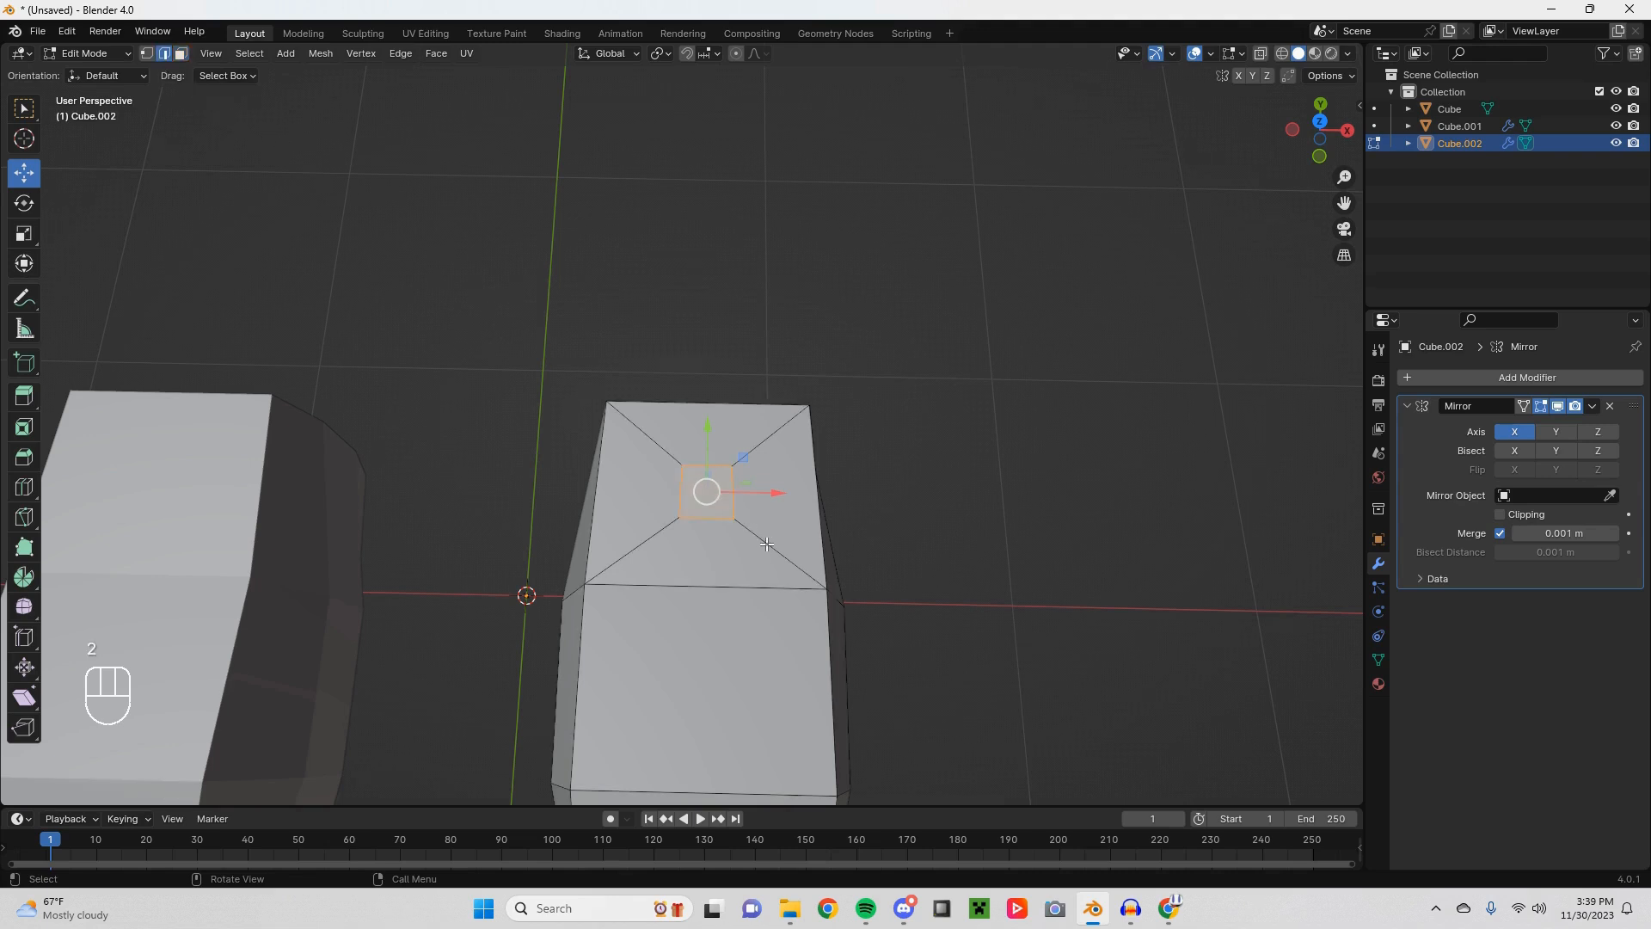
click(710, 467)
middle_drag(709, 467, 831, 520)
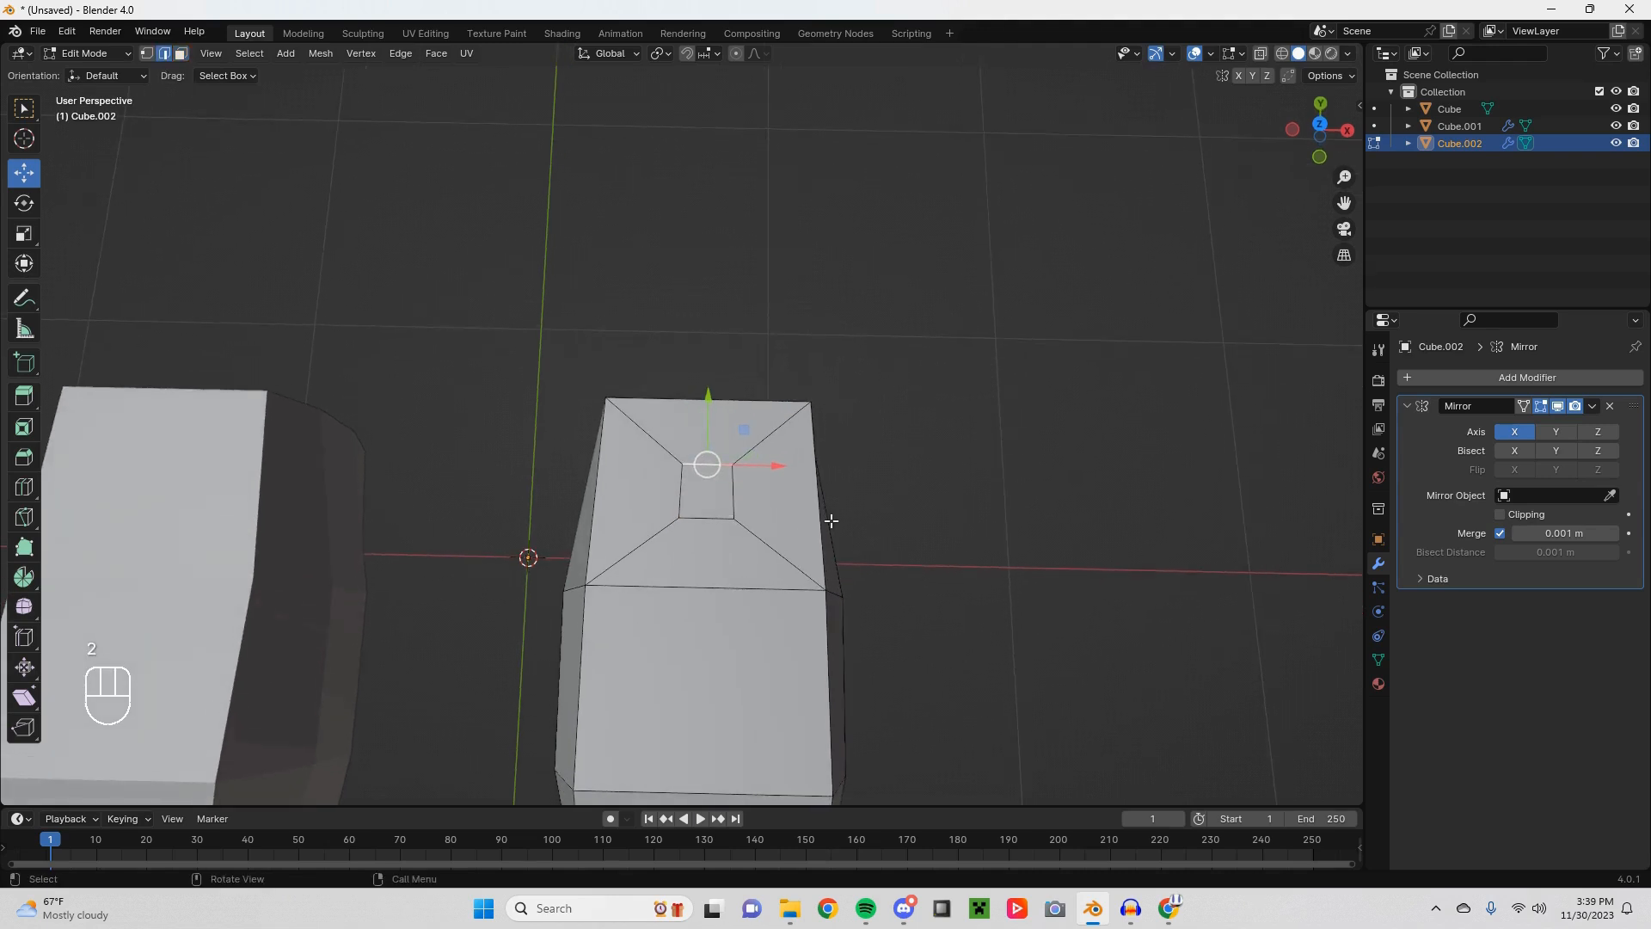
key(s)
key(x)
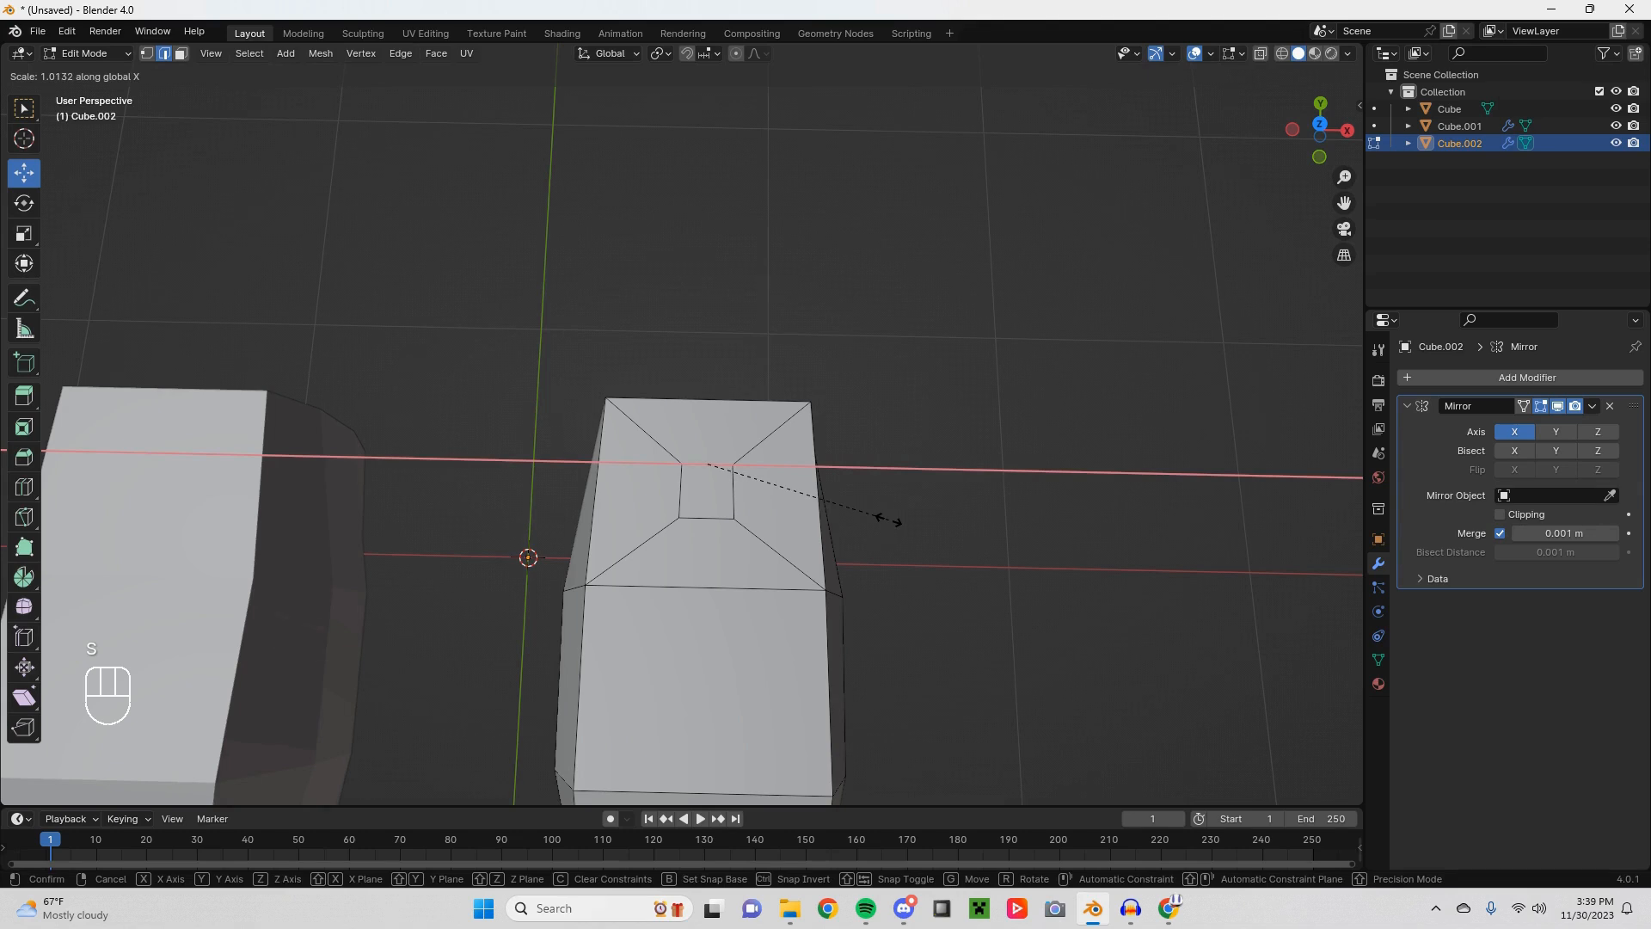
click(897, 517)
middle_drag(898, 518, 888, 538)
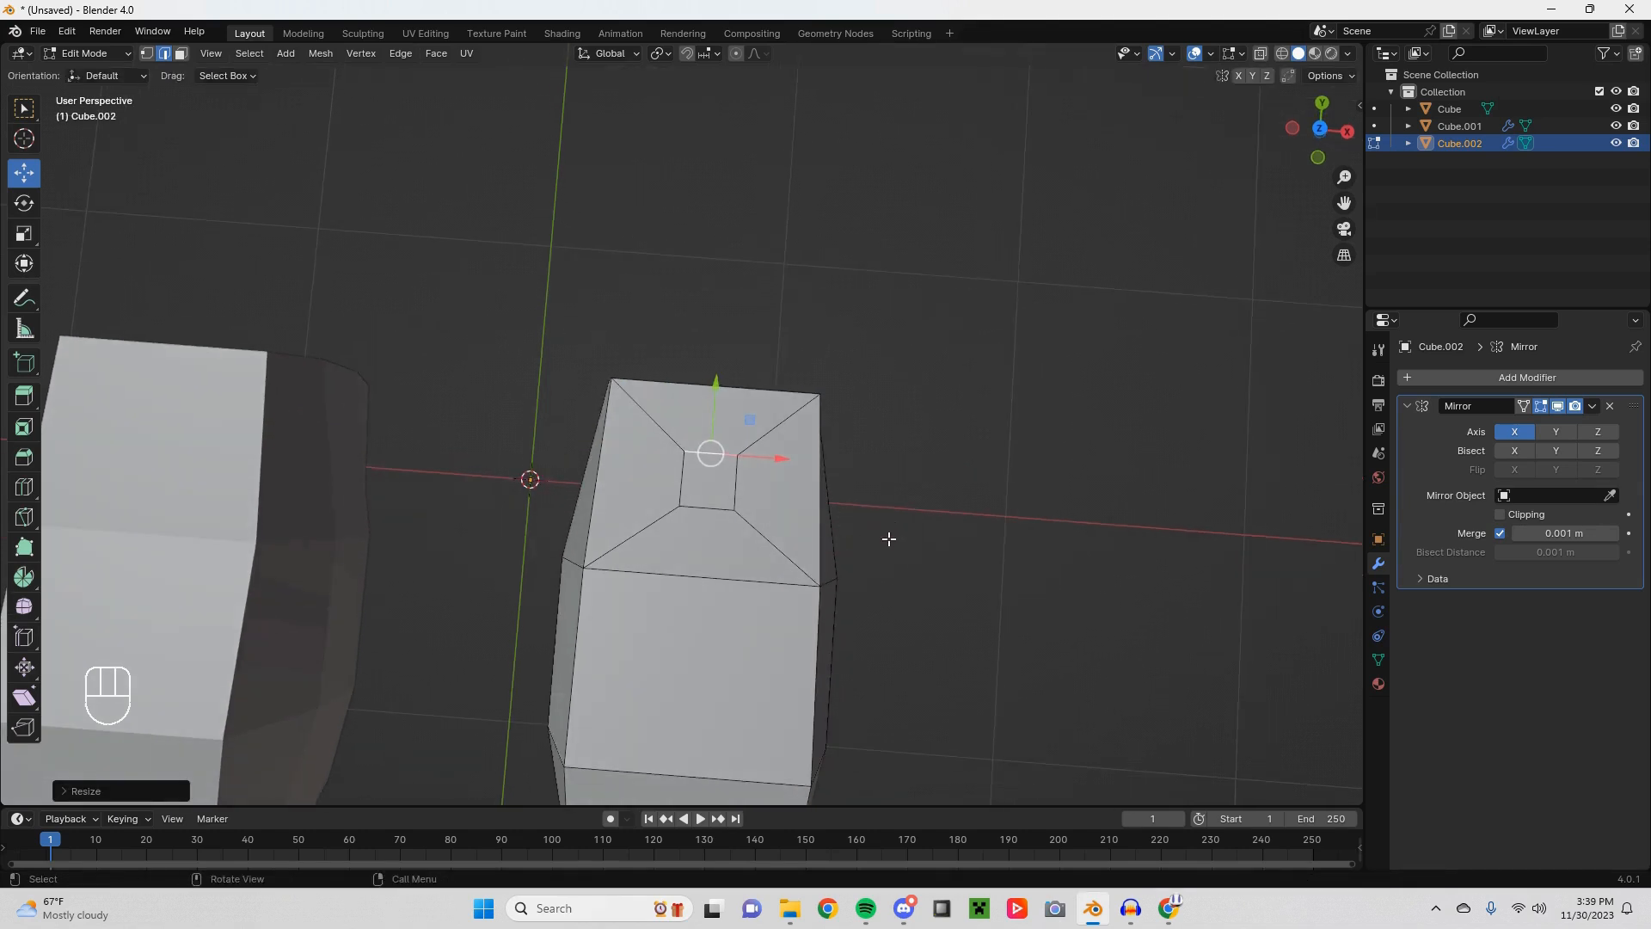
click(179, 55)
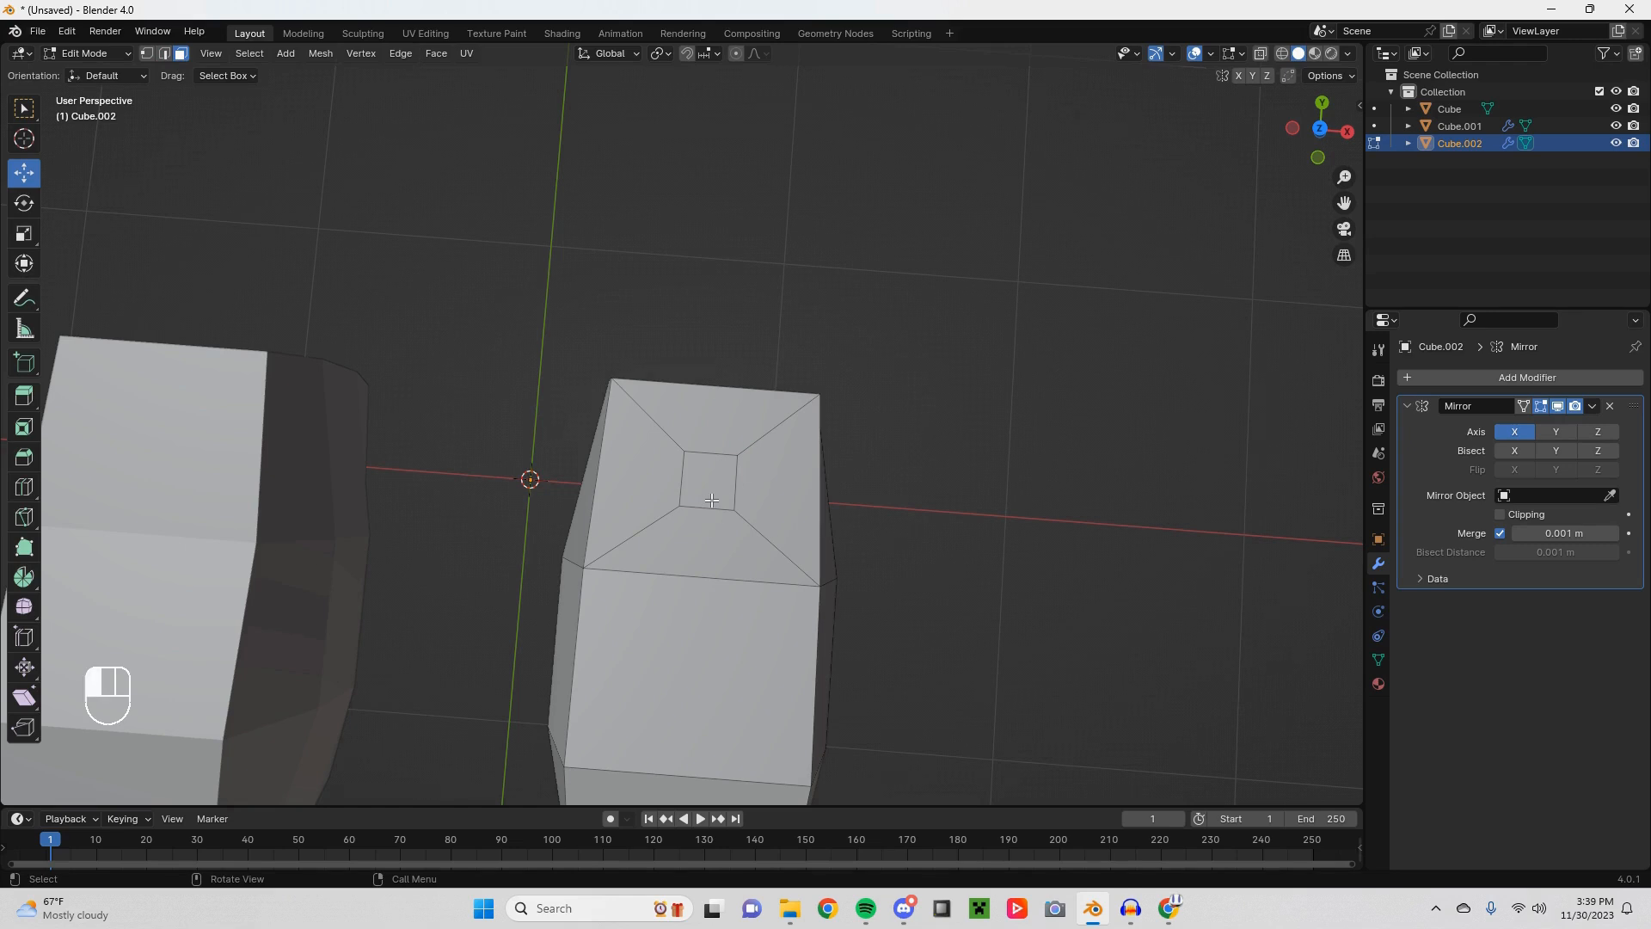
click(711, 499)
Step: From the front view, extrude the inset face upward into a thin leg ending just below the body
middle_drag(711, 500, 700, 457)
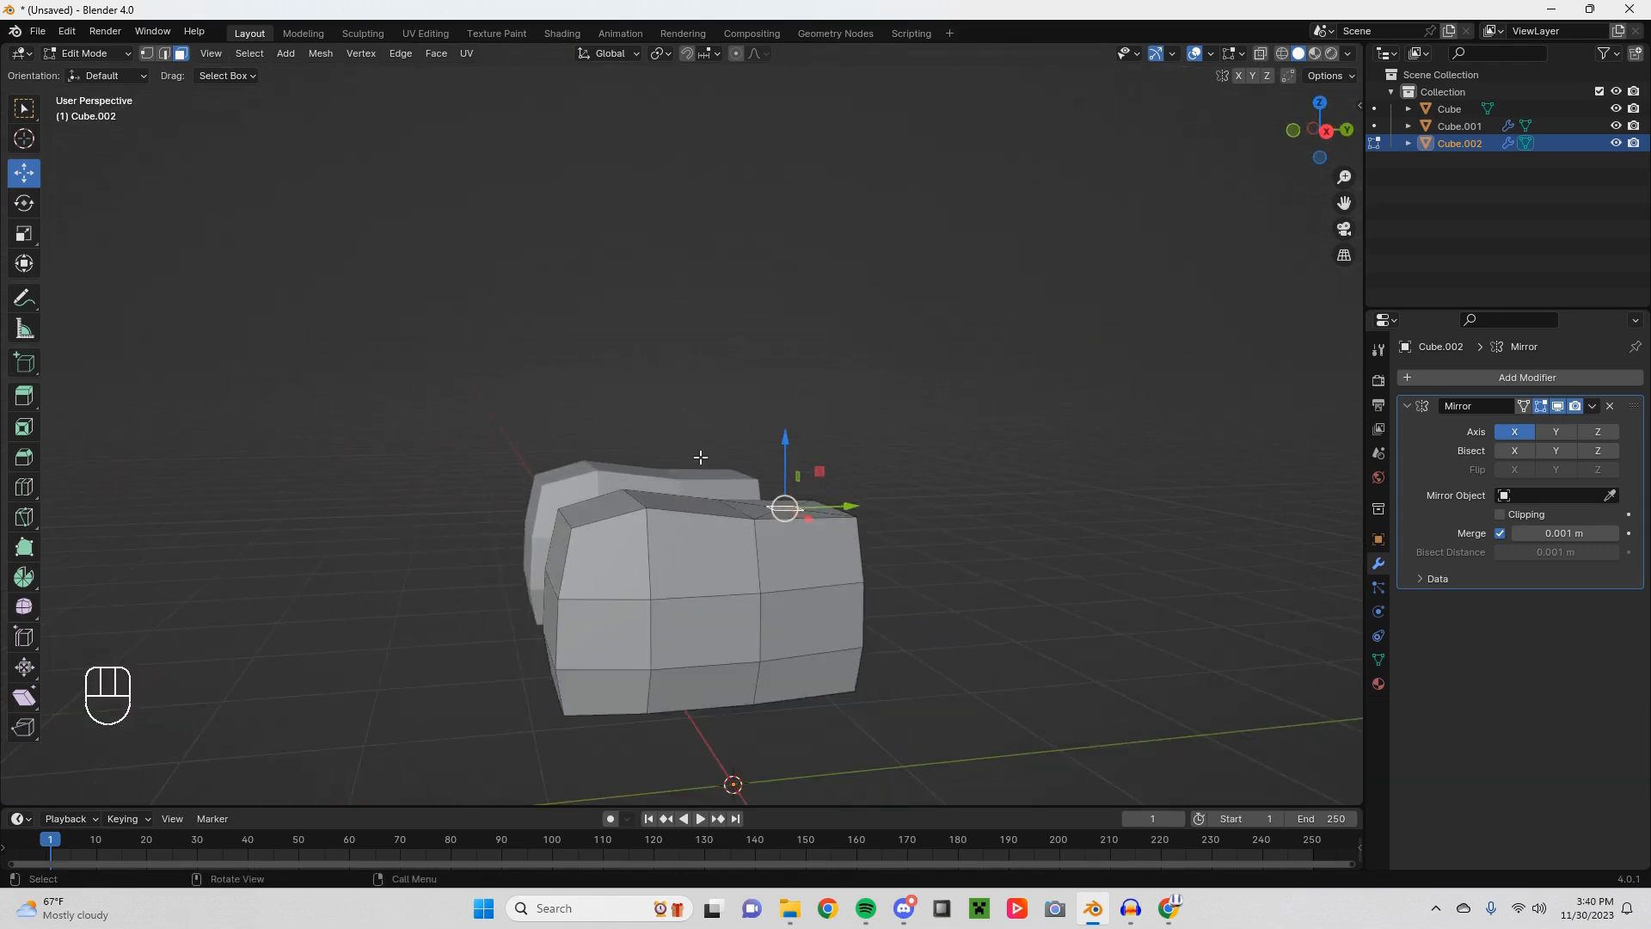
scroll(700, 457, down, 3)
shift+middle_drag(508, 413, 555, 468)
key(KP_1)
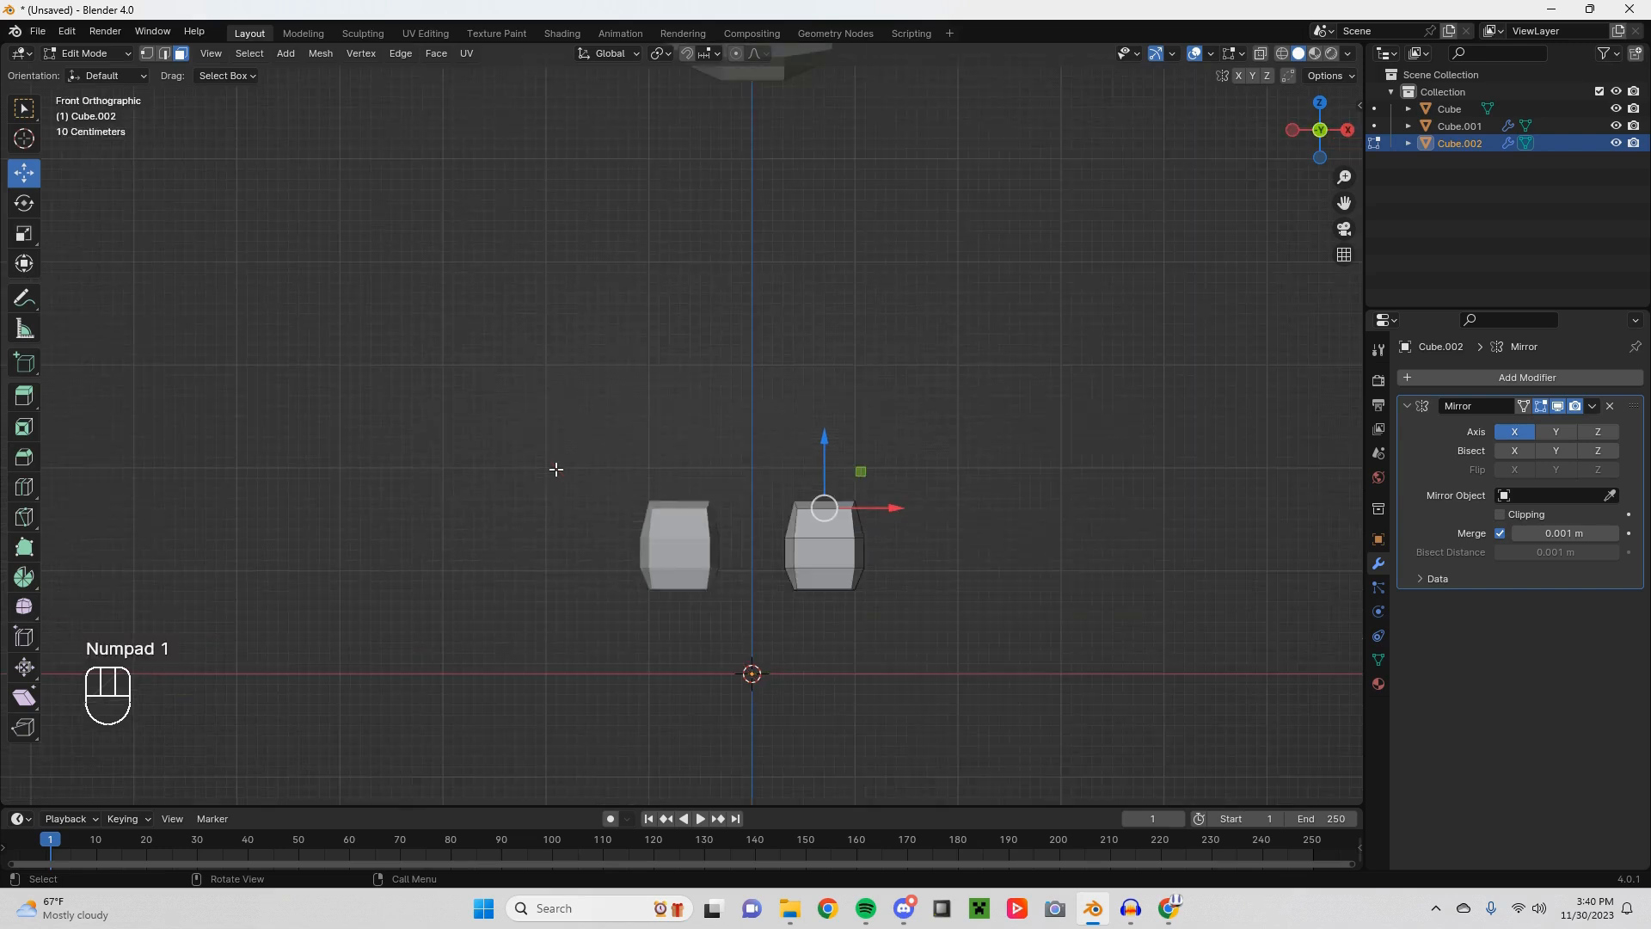
shift+middle_drag(905, 451, 800, 457)
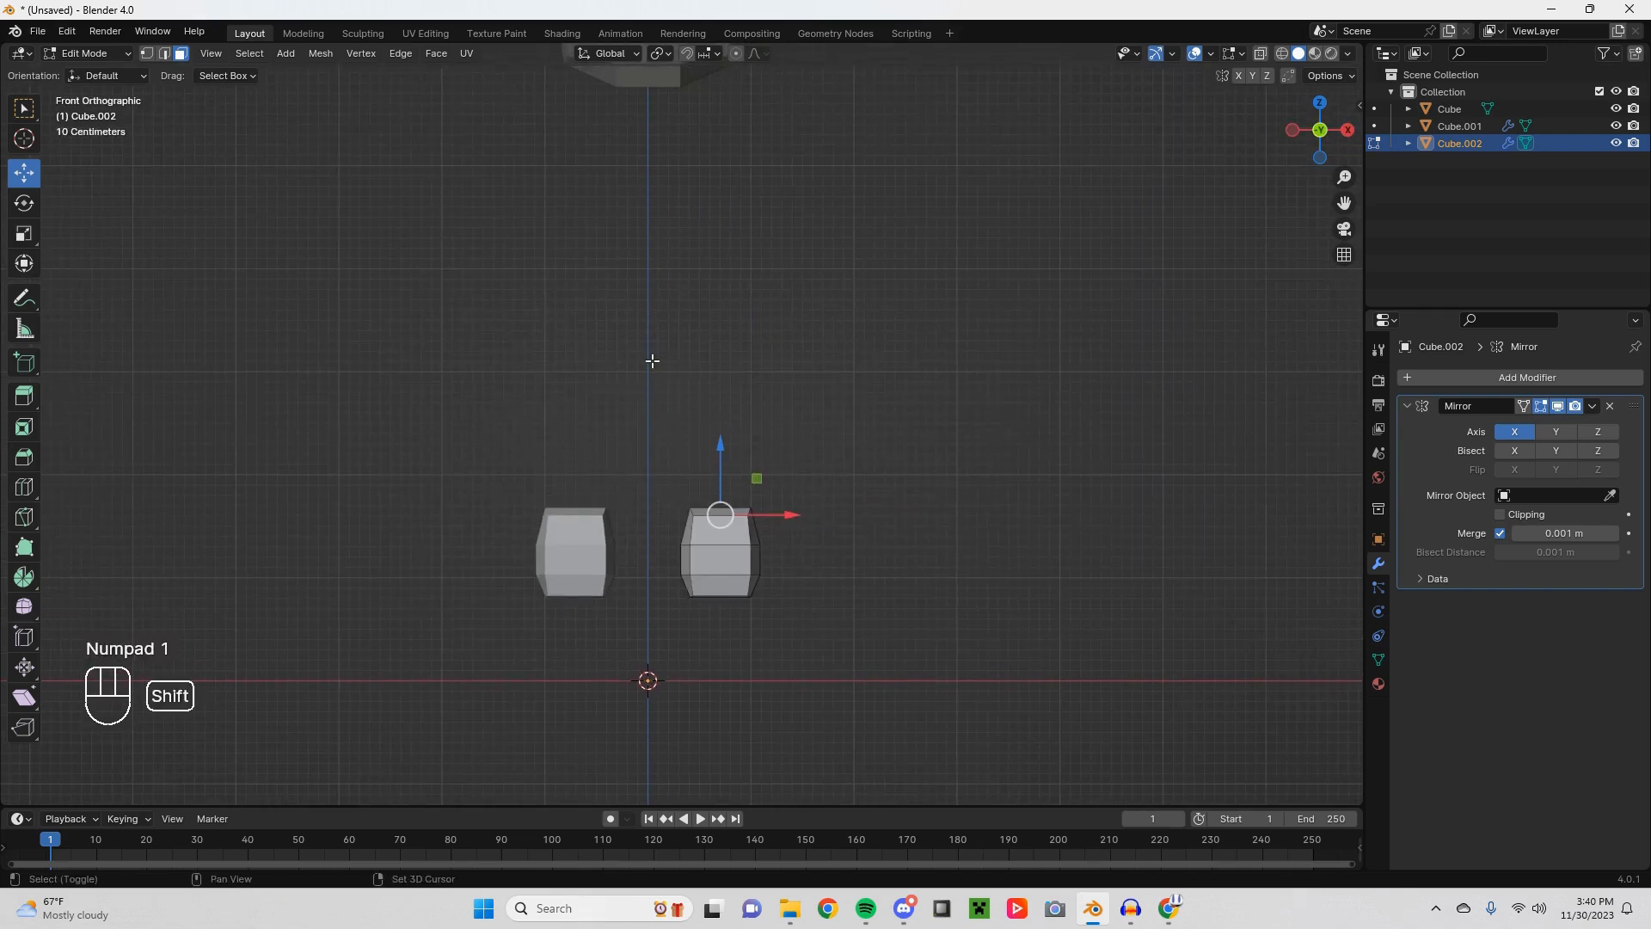
shift+middle_drag(653, 358, 651, 473)
key(e)
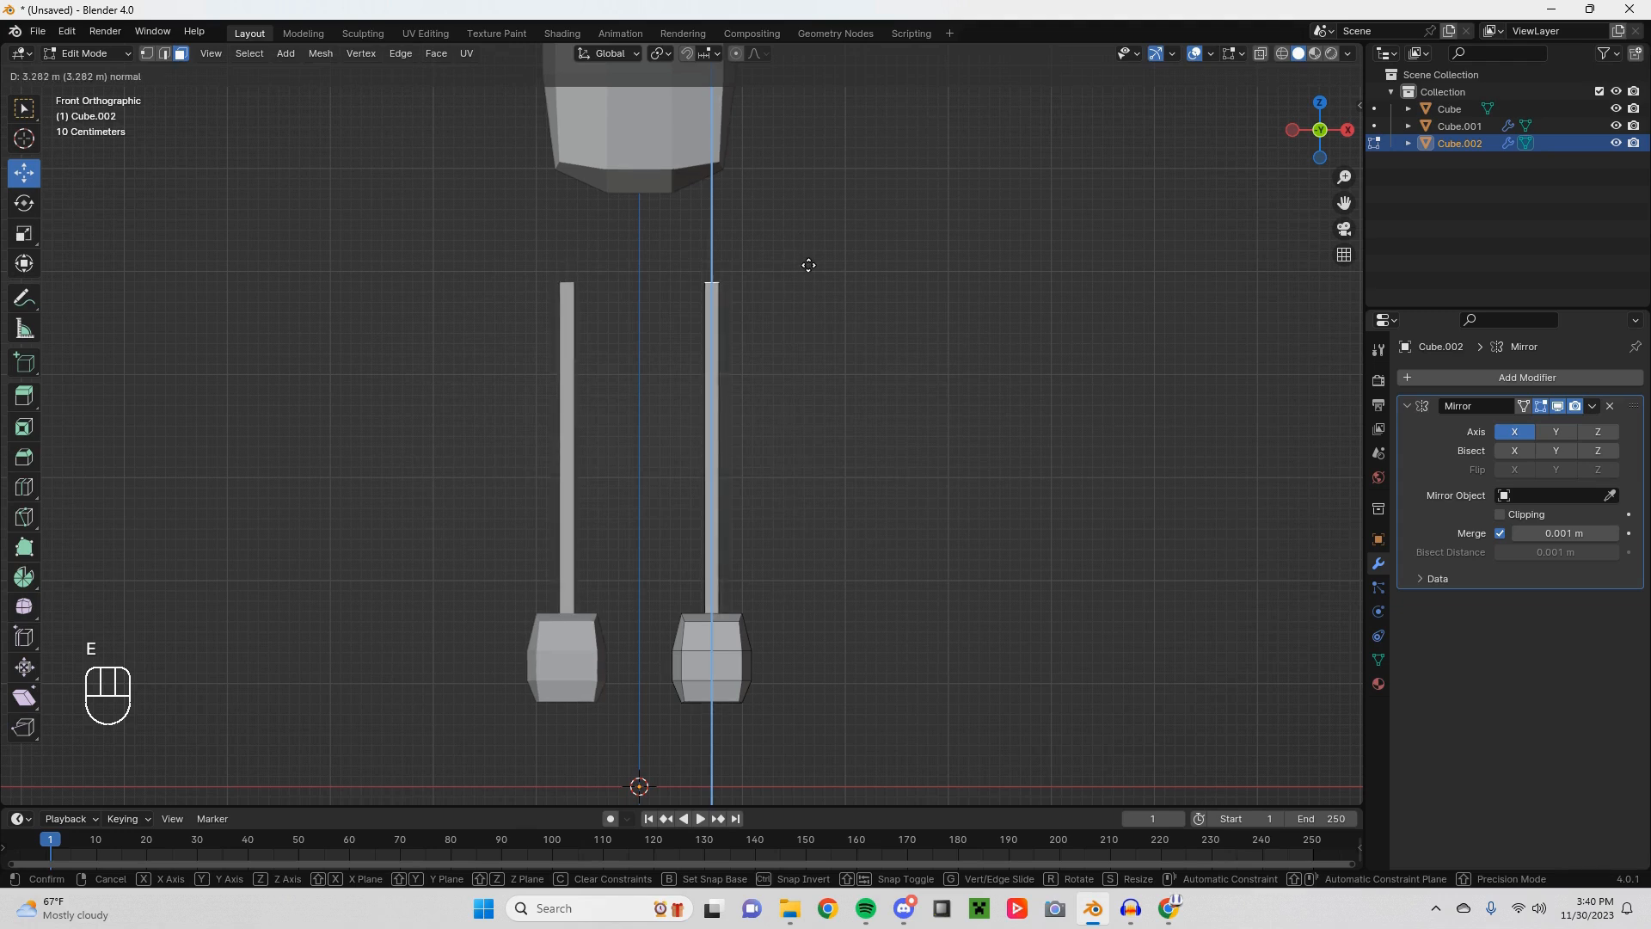
click(821, 221)
Step: Check the leg's thickness against the body and arms, and undo the leg extrusion
scroll(810, 309, down, 4)
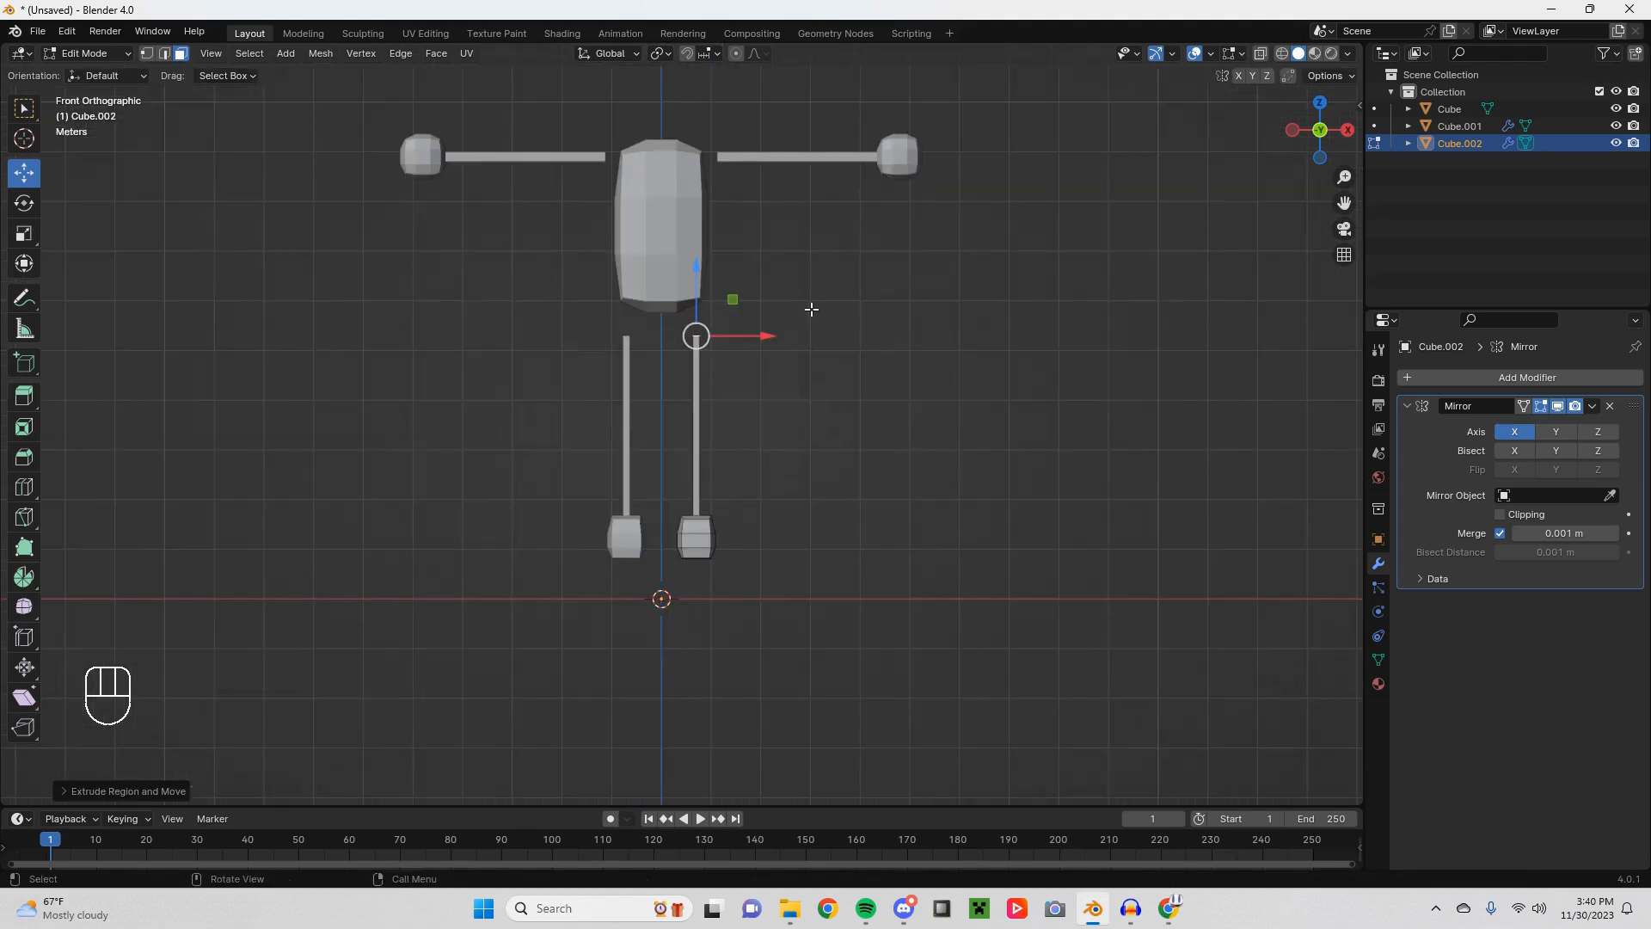
shift+middle_drag(811, 306, 784, 378)
scroll(784, 379, up, 2)
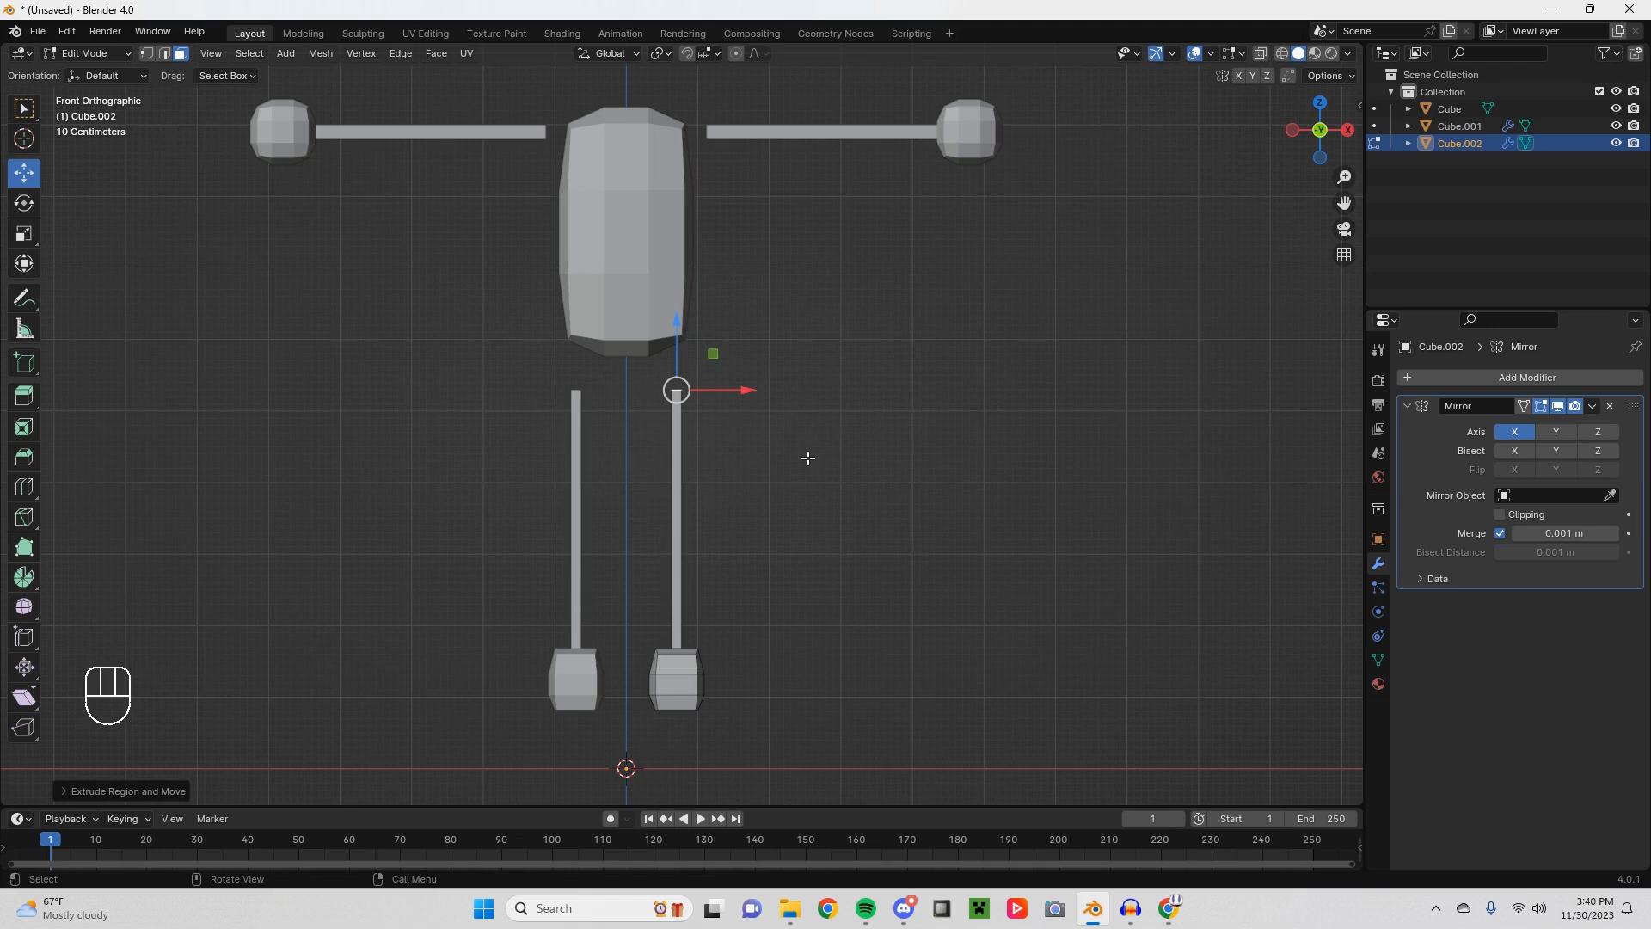
middle_drag(808, 457, 791, 414)
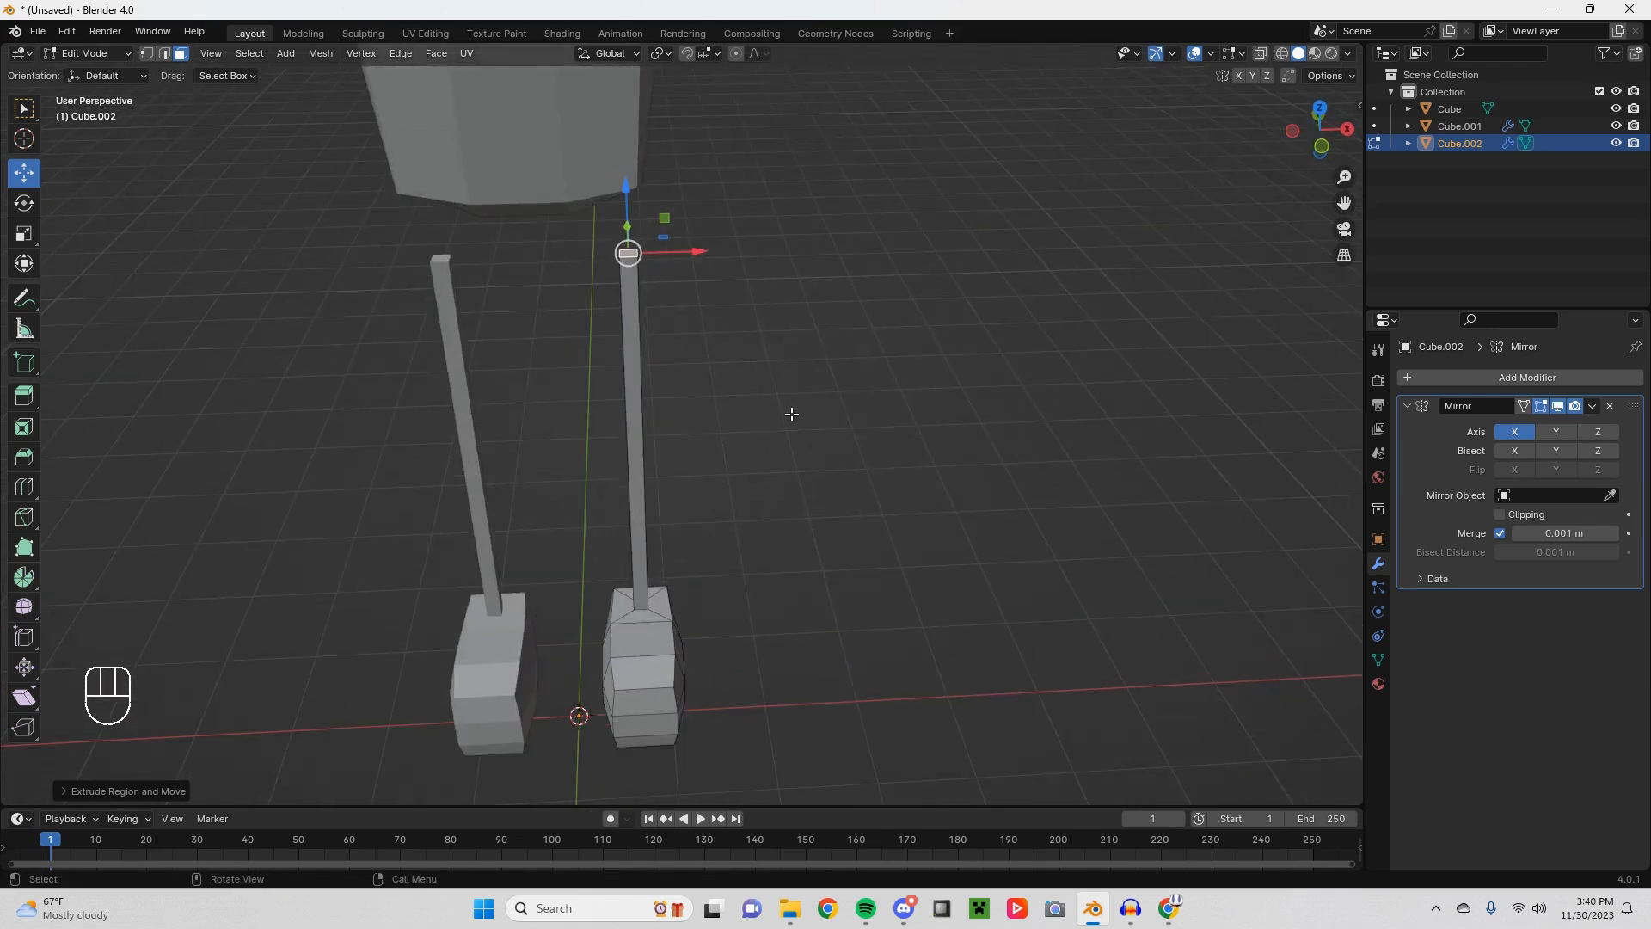
shift+middle_drag(773, 522, 804, 450)
scroll(803, 450, up, 1)
scroll(805, 452, up, 1)
key(ctrl+z)
Step: Scale the inset face on top of the foot up slightly for a thicker leg
scroll(740, 585, up, 1)
shift+middle_drag(740, 585, 763, 535)
key(s)
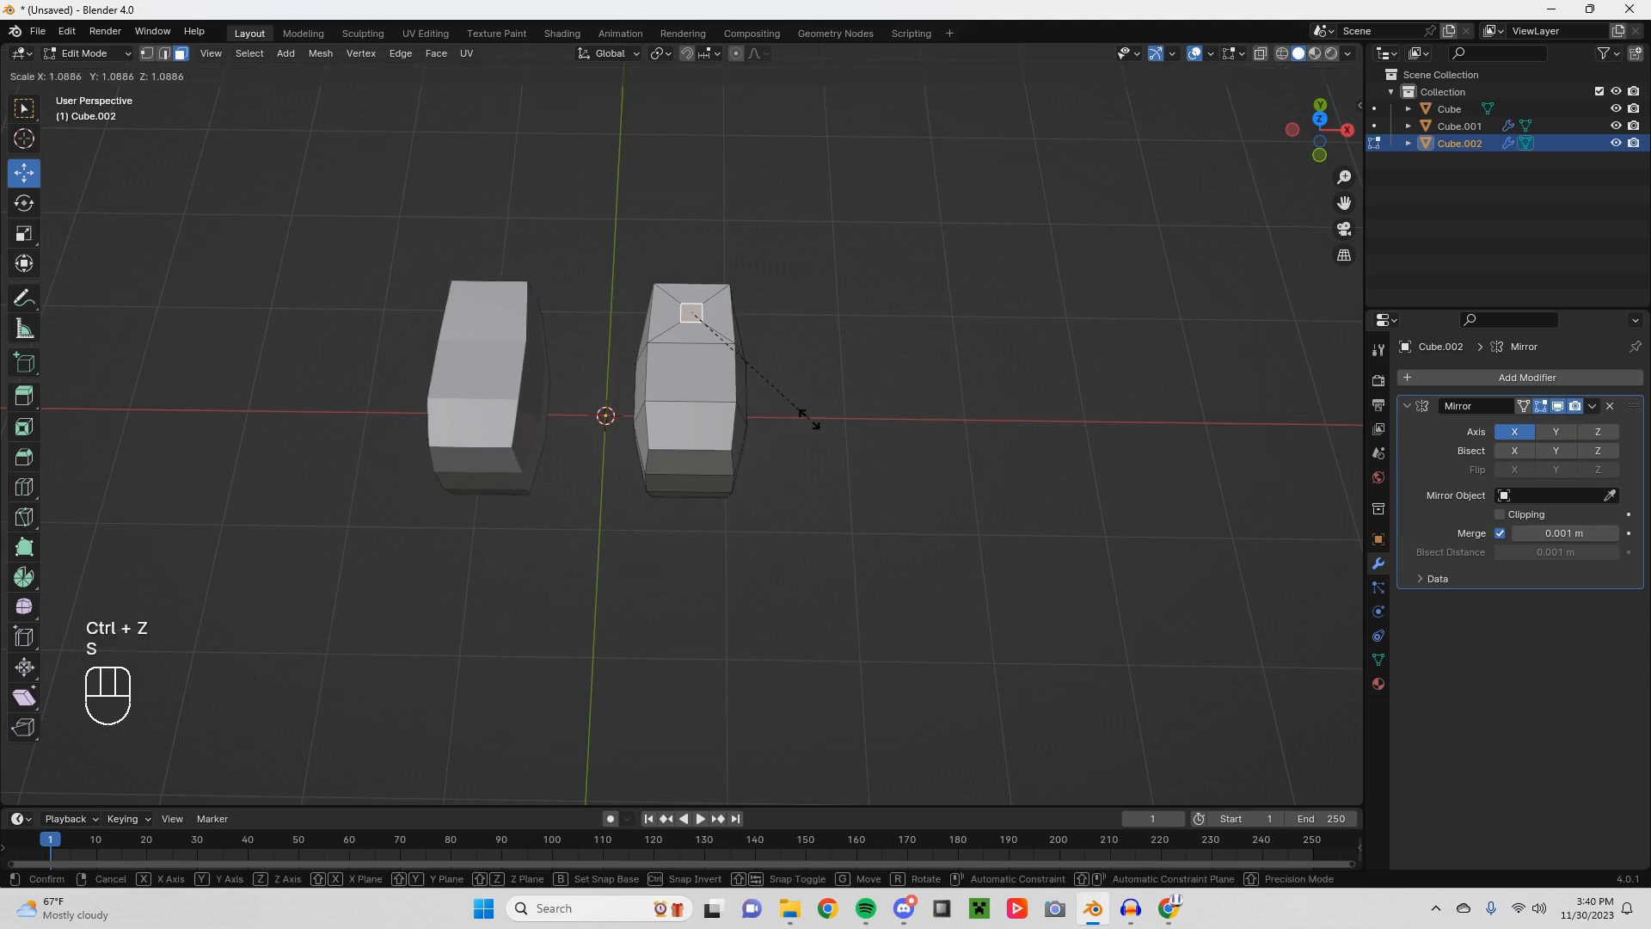
click(834, 430)
Step: Extrude the enlarged inset face on top of the foot upward into a leg ending just below the body
middle_drag(825, 479, 827, 436)
key(e)
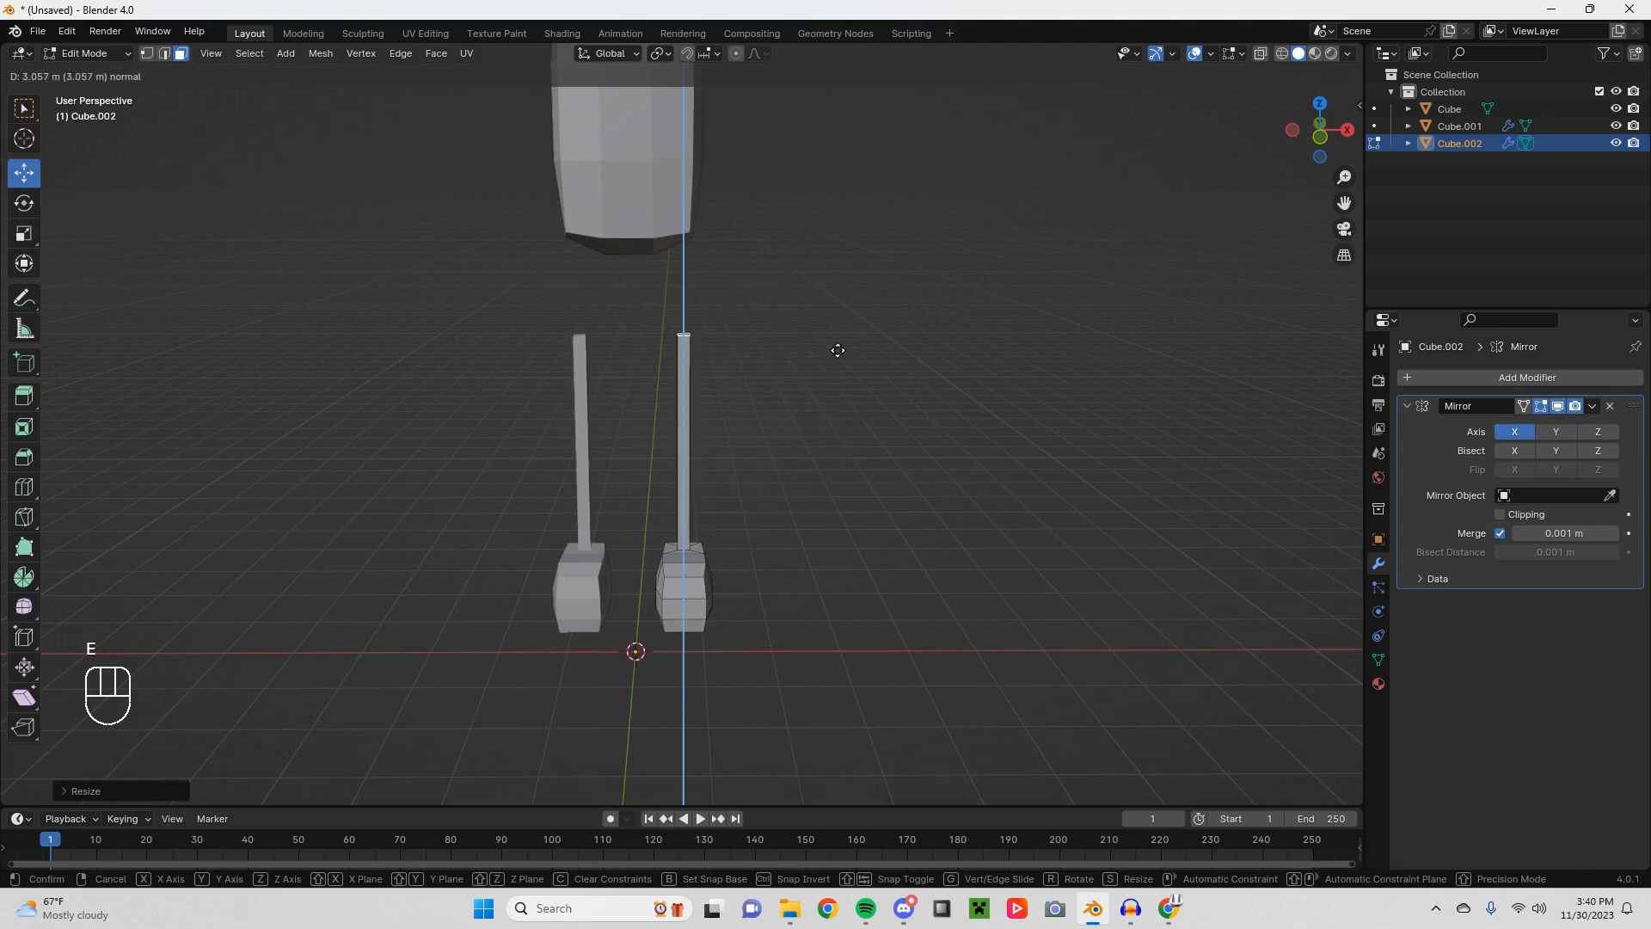
click(849, 297)
middle_drag(849, 296, 837, 429)
key(KP_1)
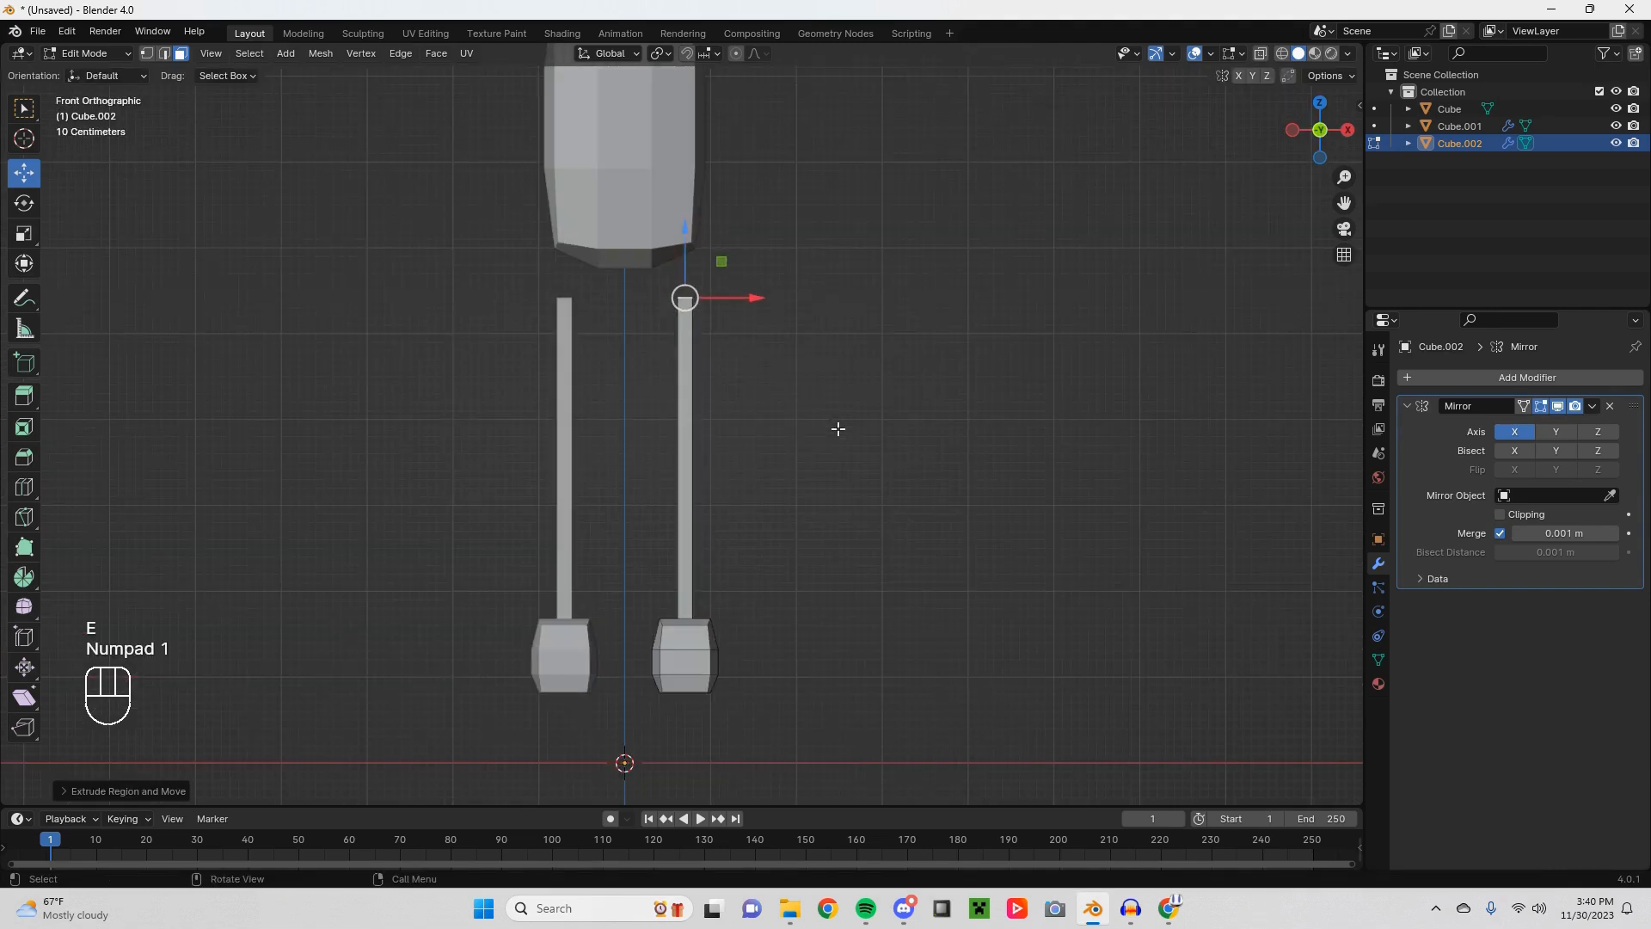
Step: Select the entire leg and foot mesh and move it about 0.18 m inward along X to bring the mirrored legs closer together
scroll(826, 438, down, 1)
key(a)
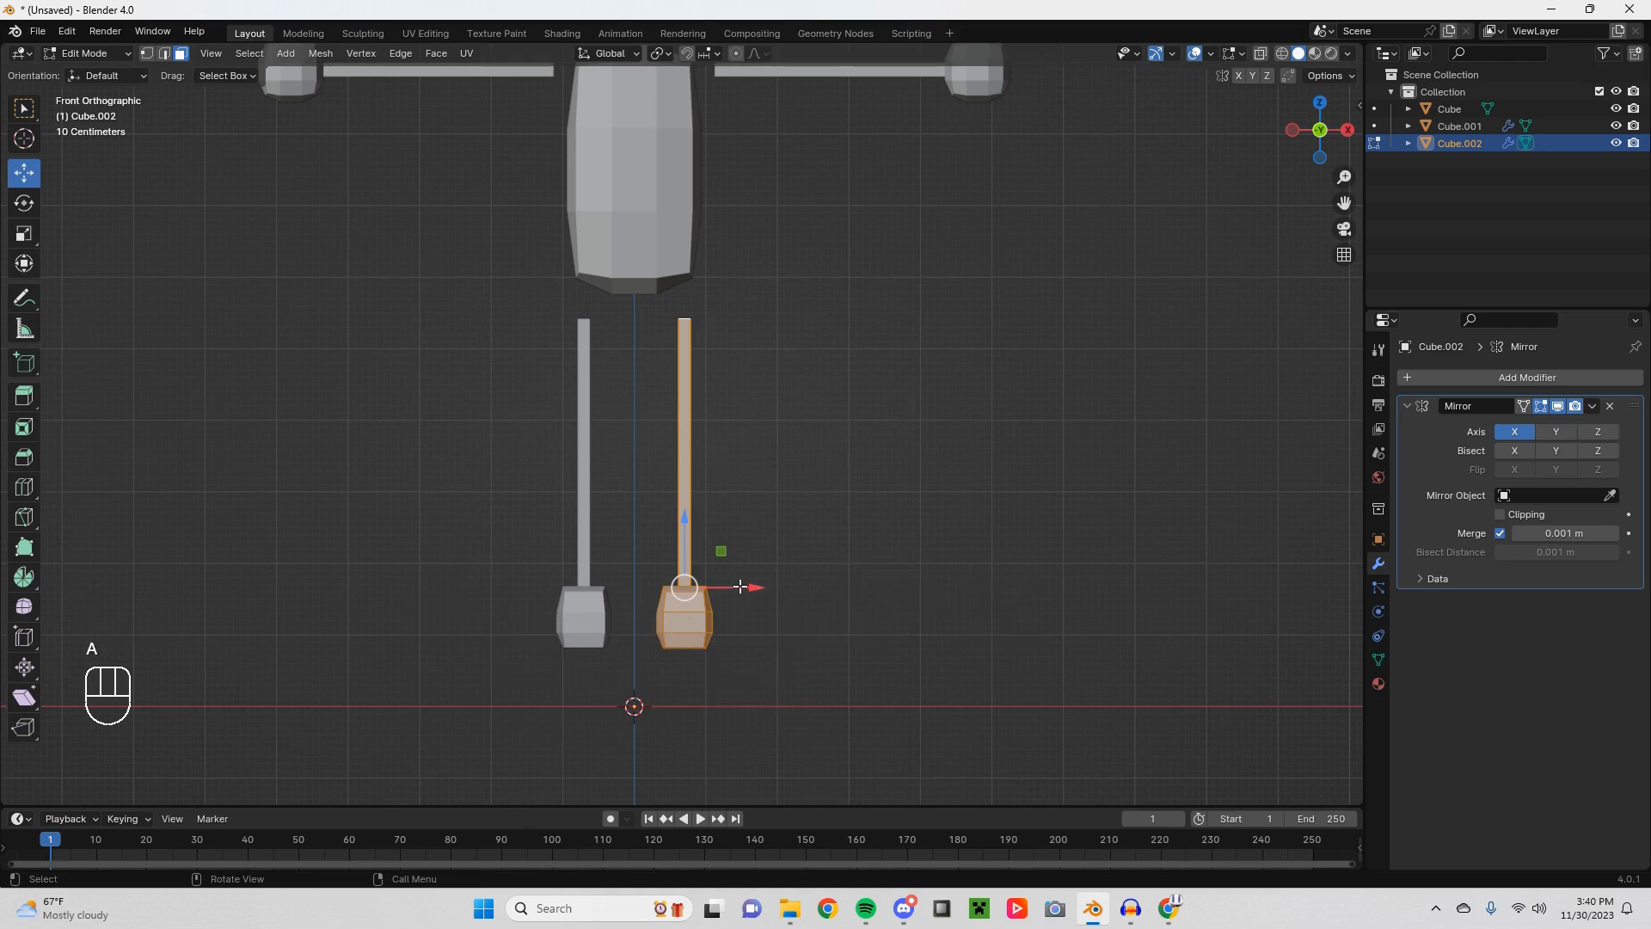
key(g)
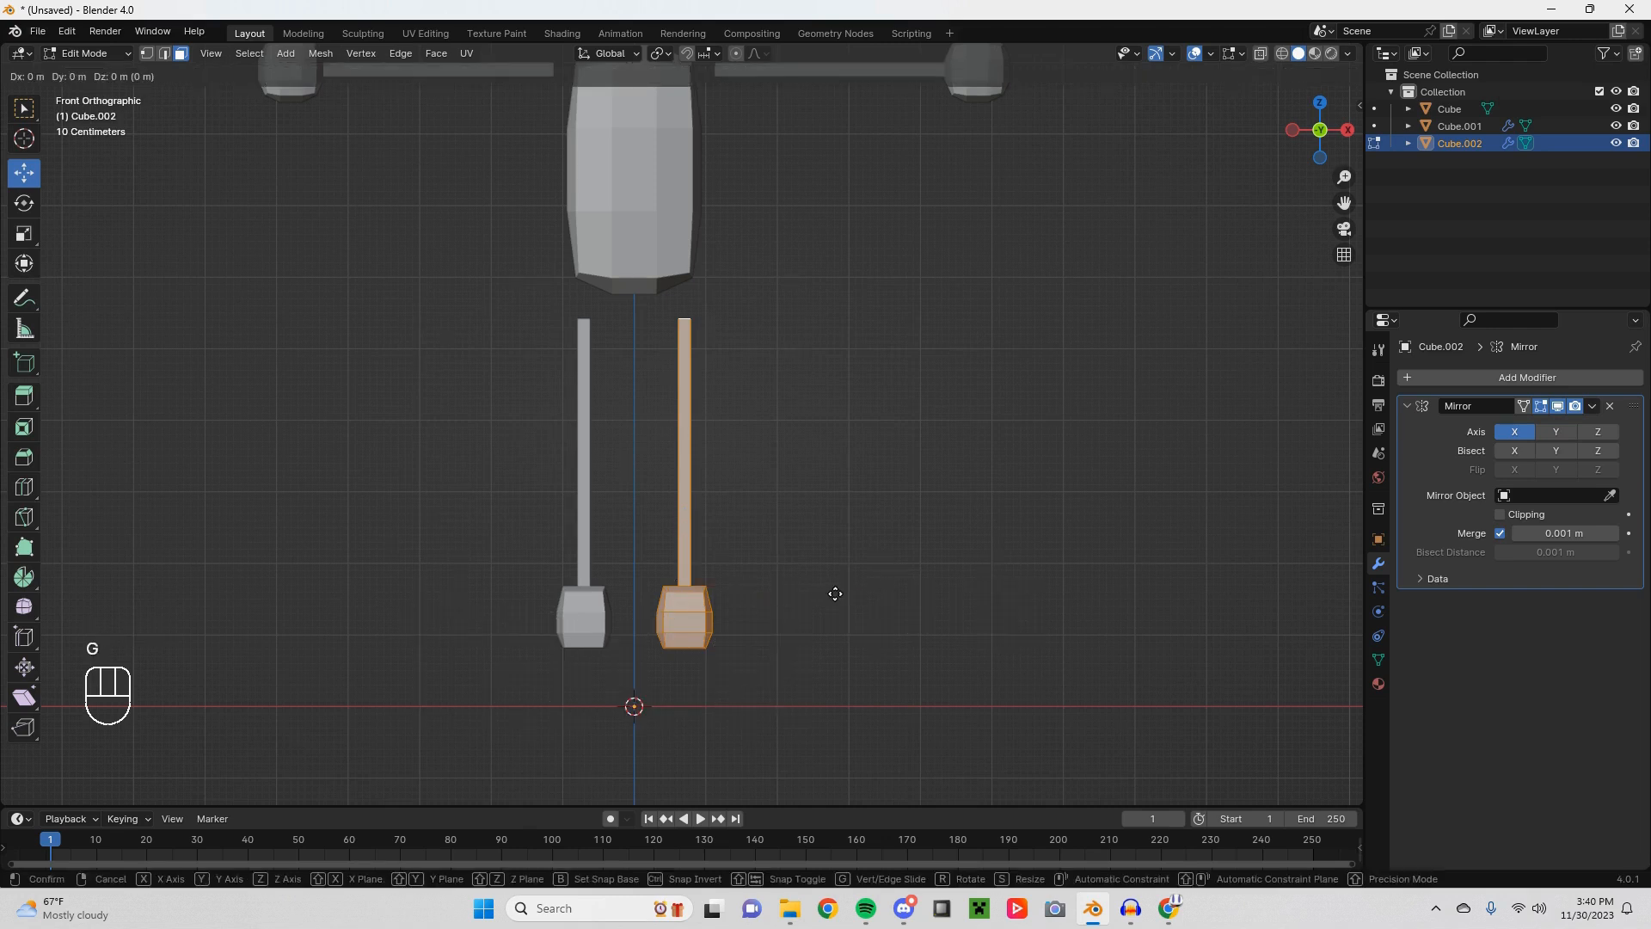
key(z)
key(x)
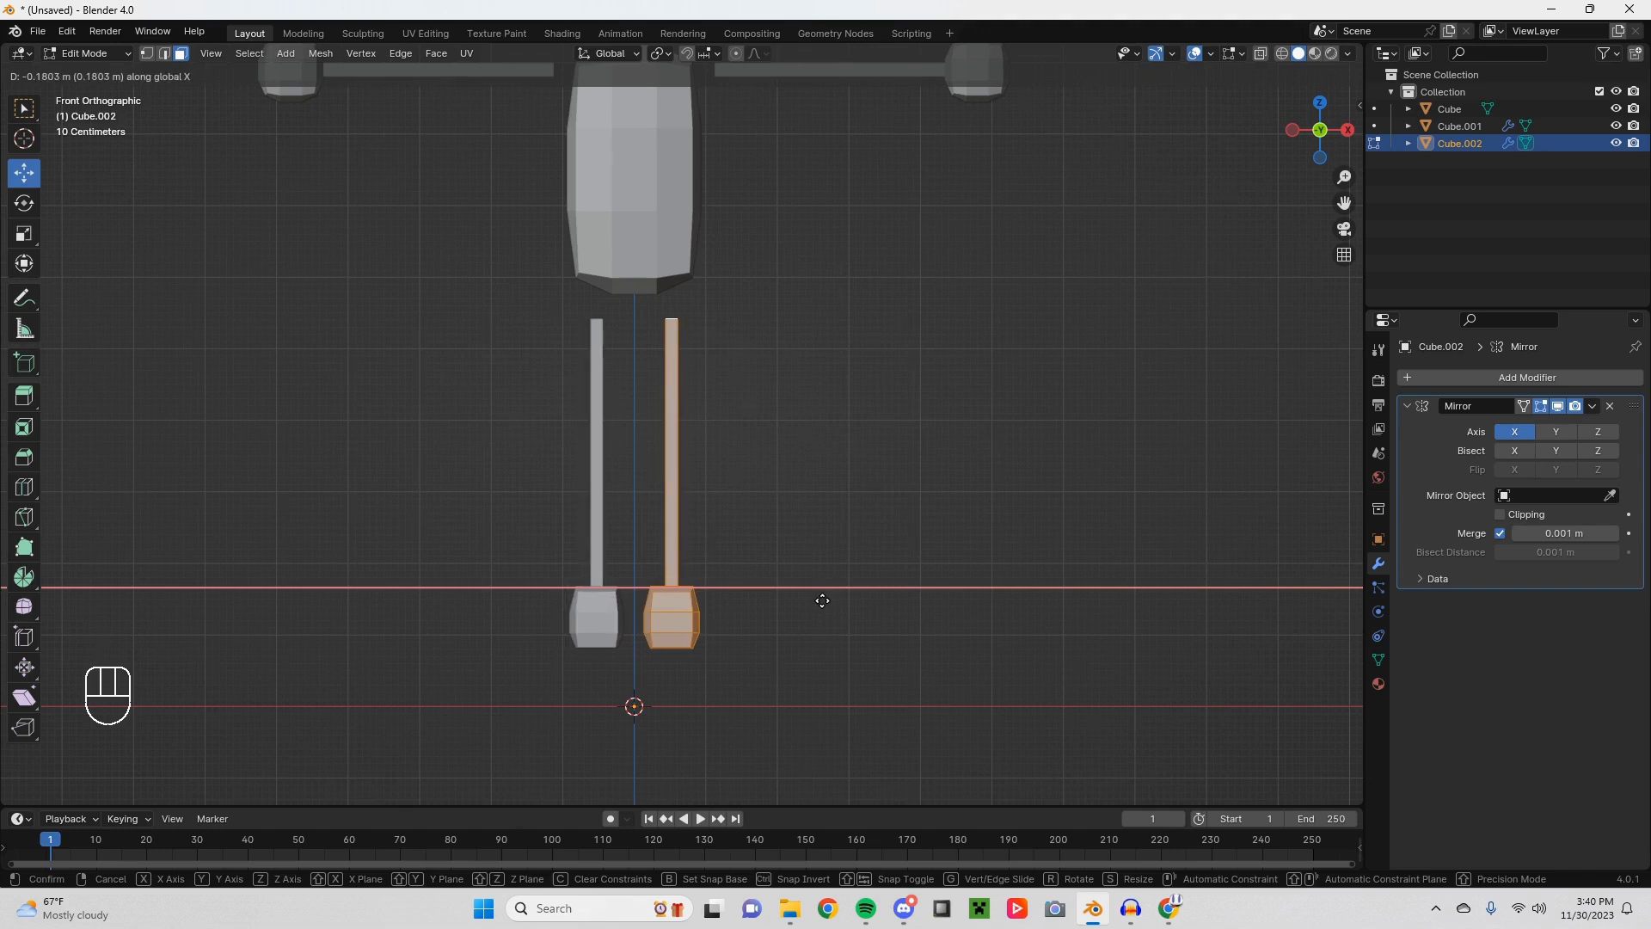
click(819, 597)
mouse_move(756, 490)
middle_down()
mouse_move(759, 576)
mouse_move(765, 508)
middle_up()
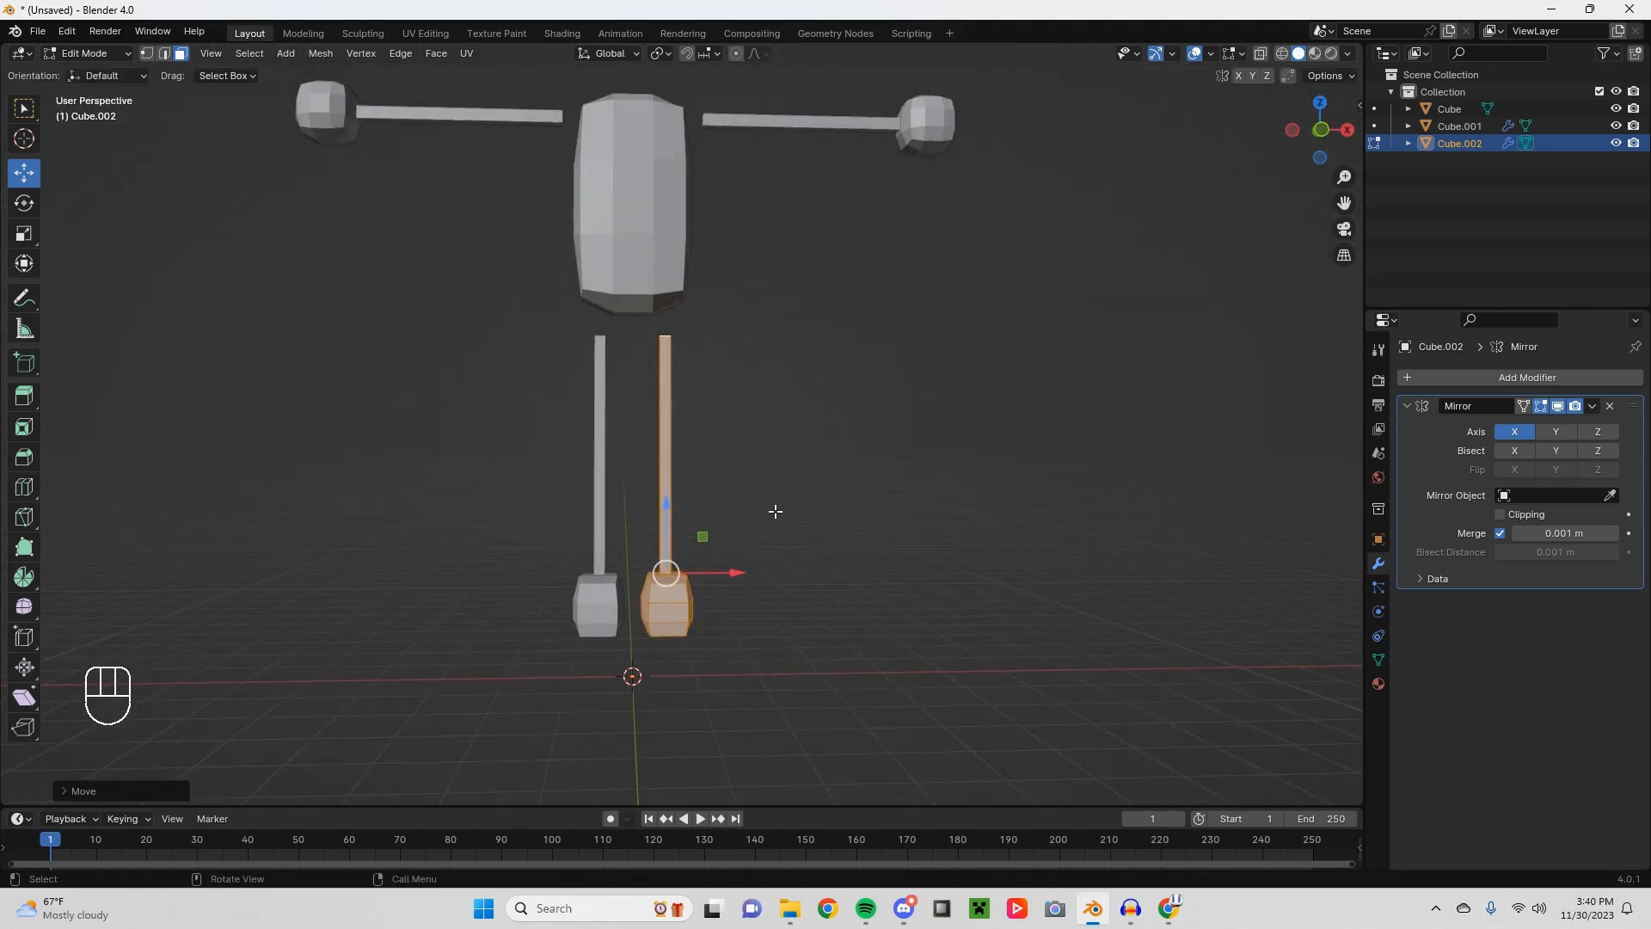
key(g)
key(x)
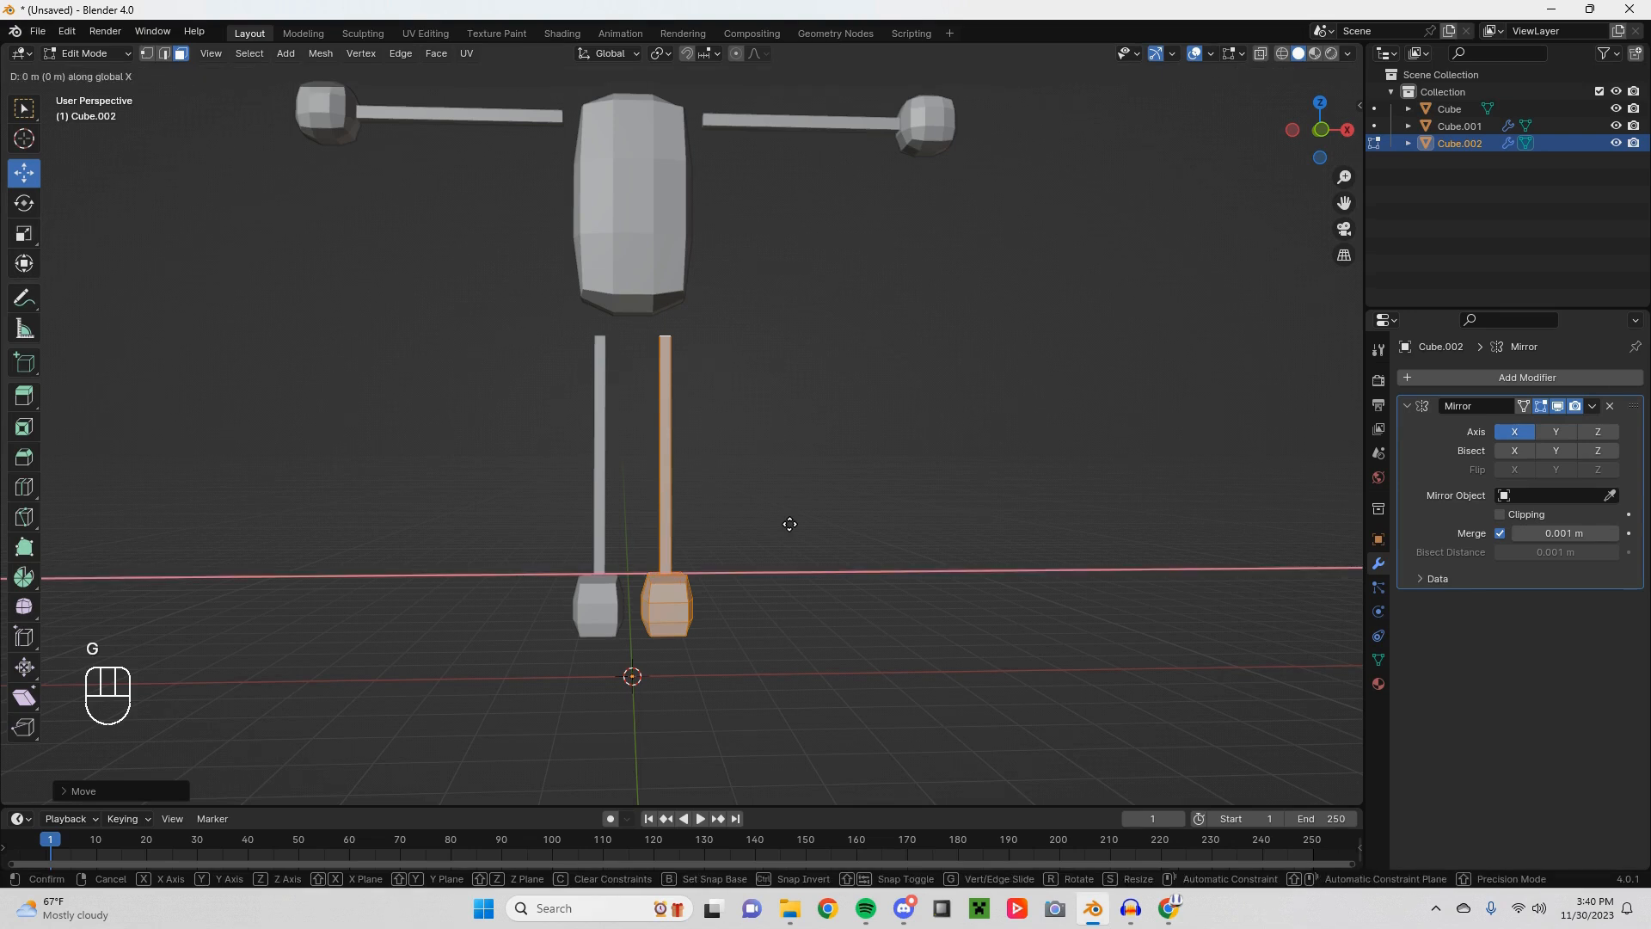
click(786, 521)
middle_drag(702, 540, 674, 508)
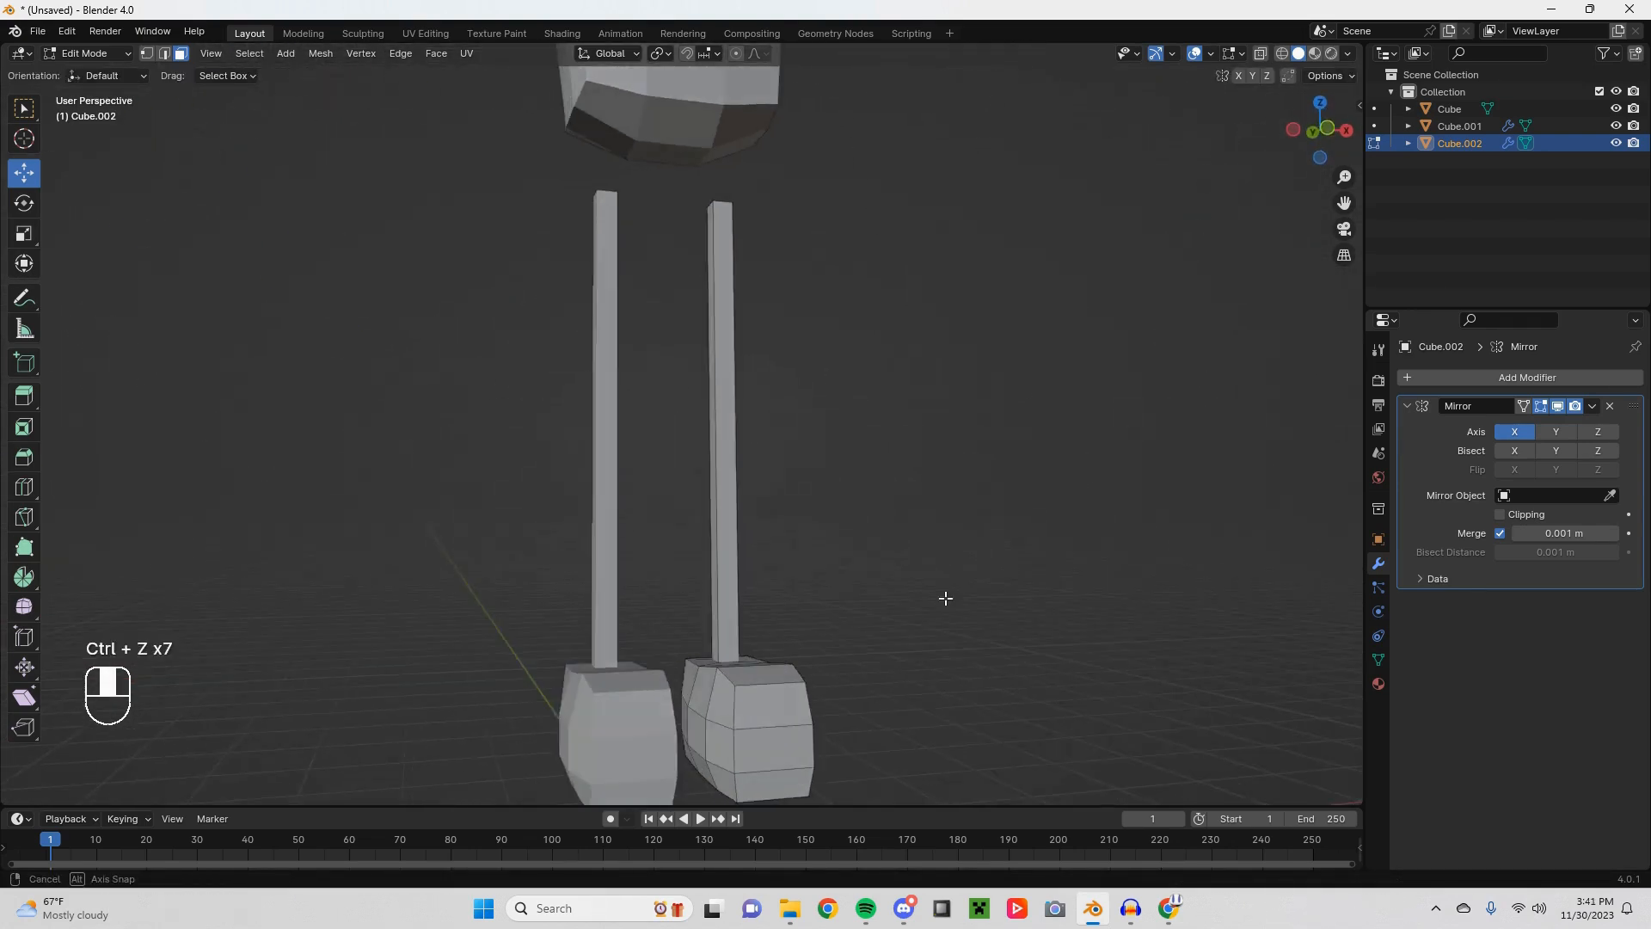
Step: From the right view, move the leg's top face about -0.1 m along Y so the leg stands vertical
middle_drag(943, 597, 727, 601)
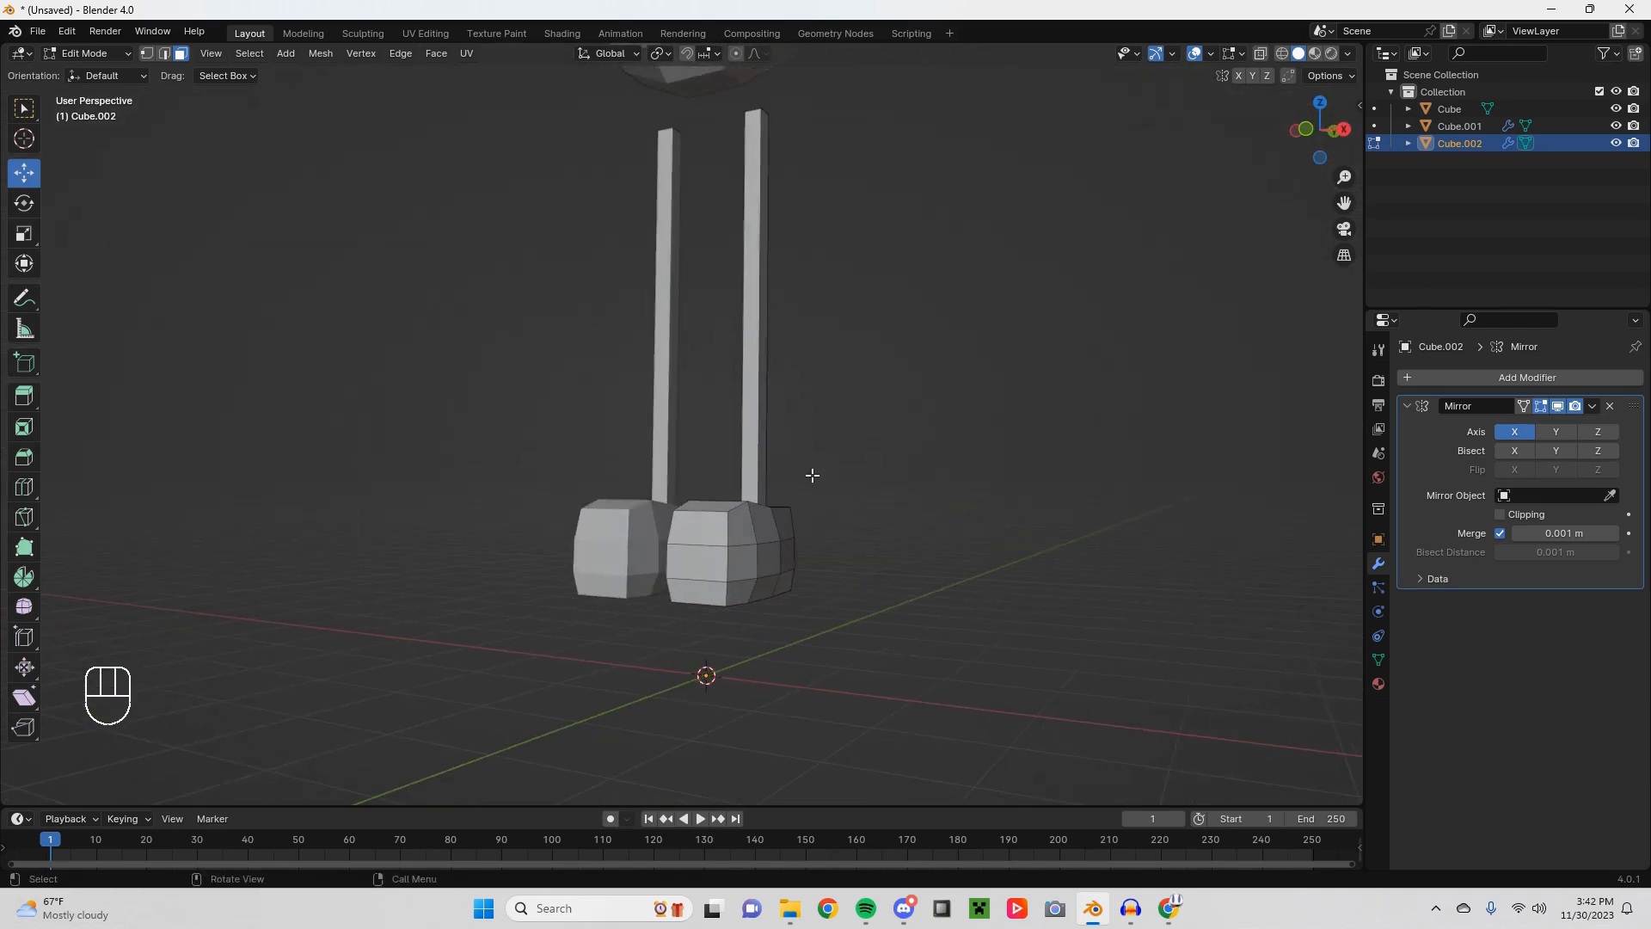
shift+middle_drag(811, 342, 814, 495)
middle_drag(798, 474, 661, 512)
shift+middle_drag(802, 487, 727, 434)
click(723, 431)
shift+middle_drag(770, 532, 751, 491)
middle_drag(753, 493, 766, 446)
key(KP_3)
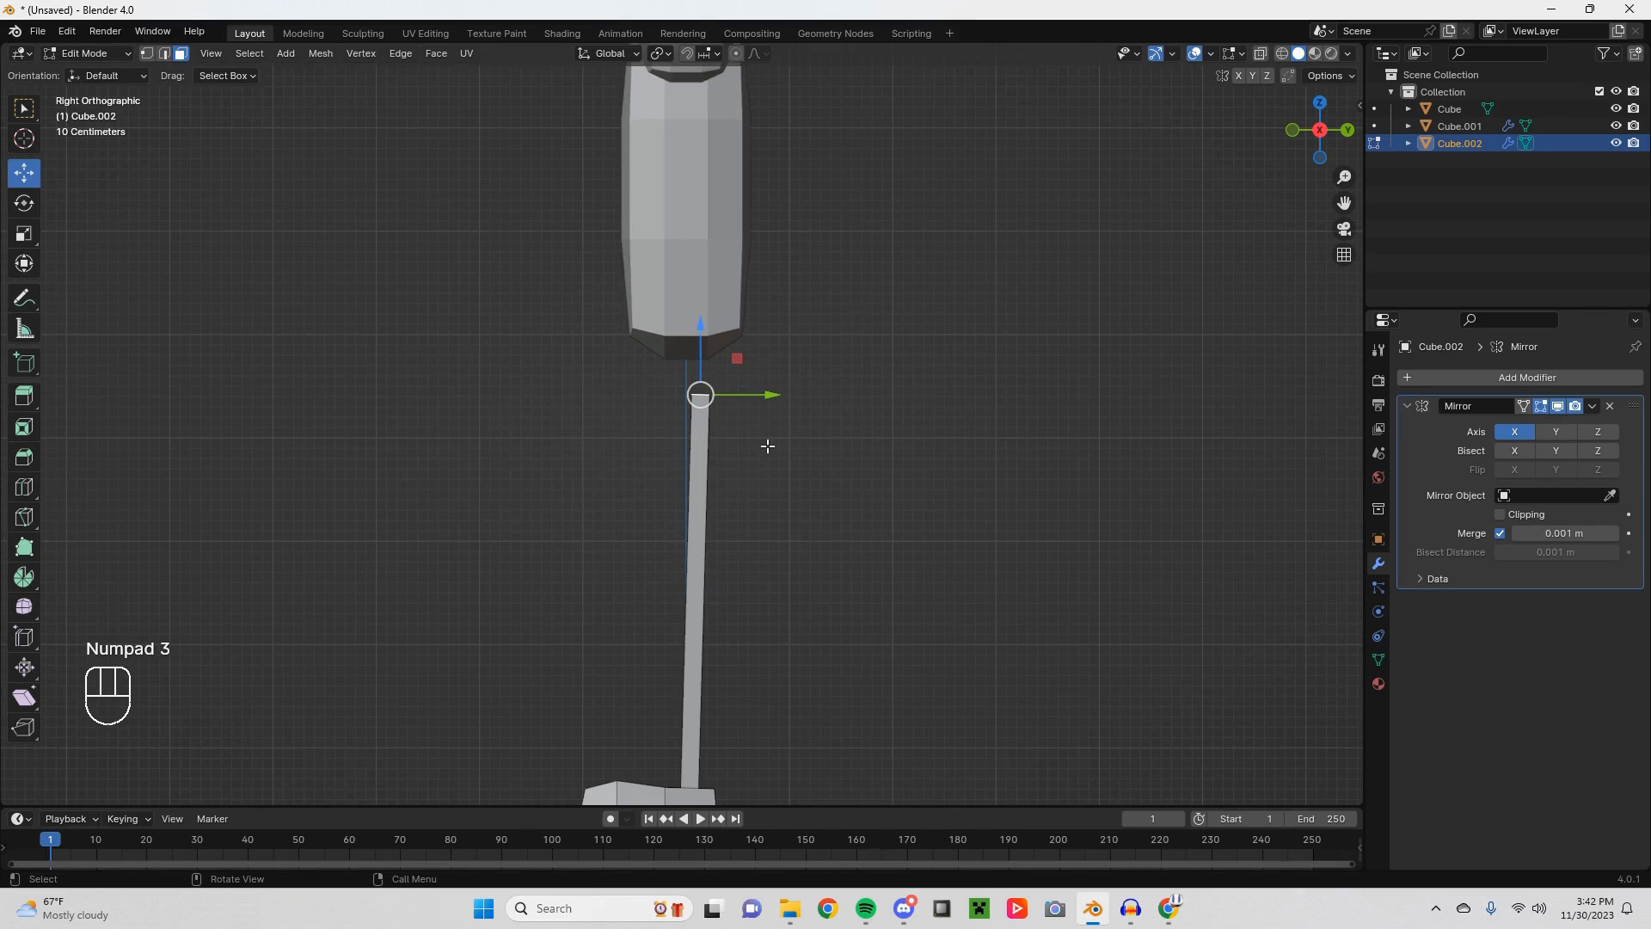
key(g)
key(z)
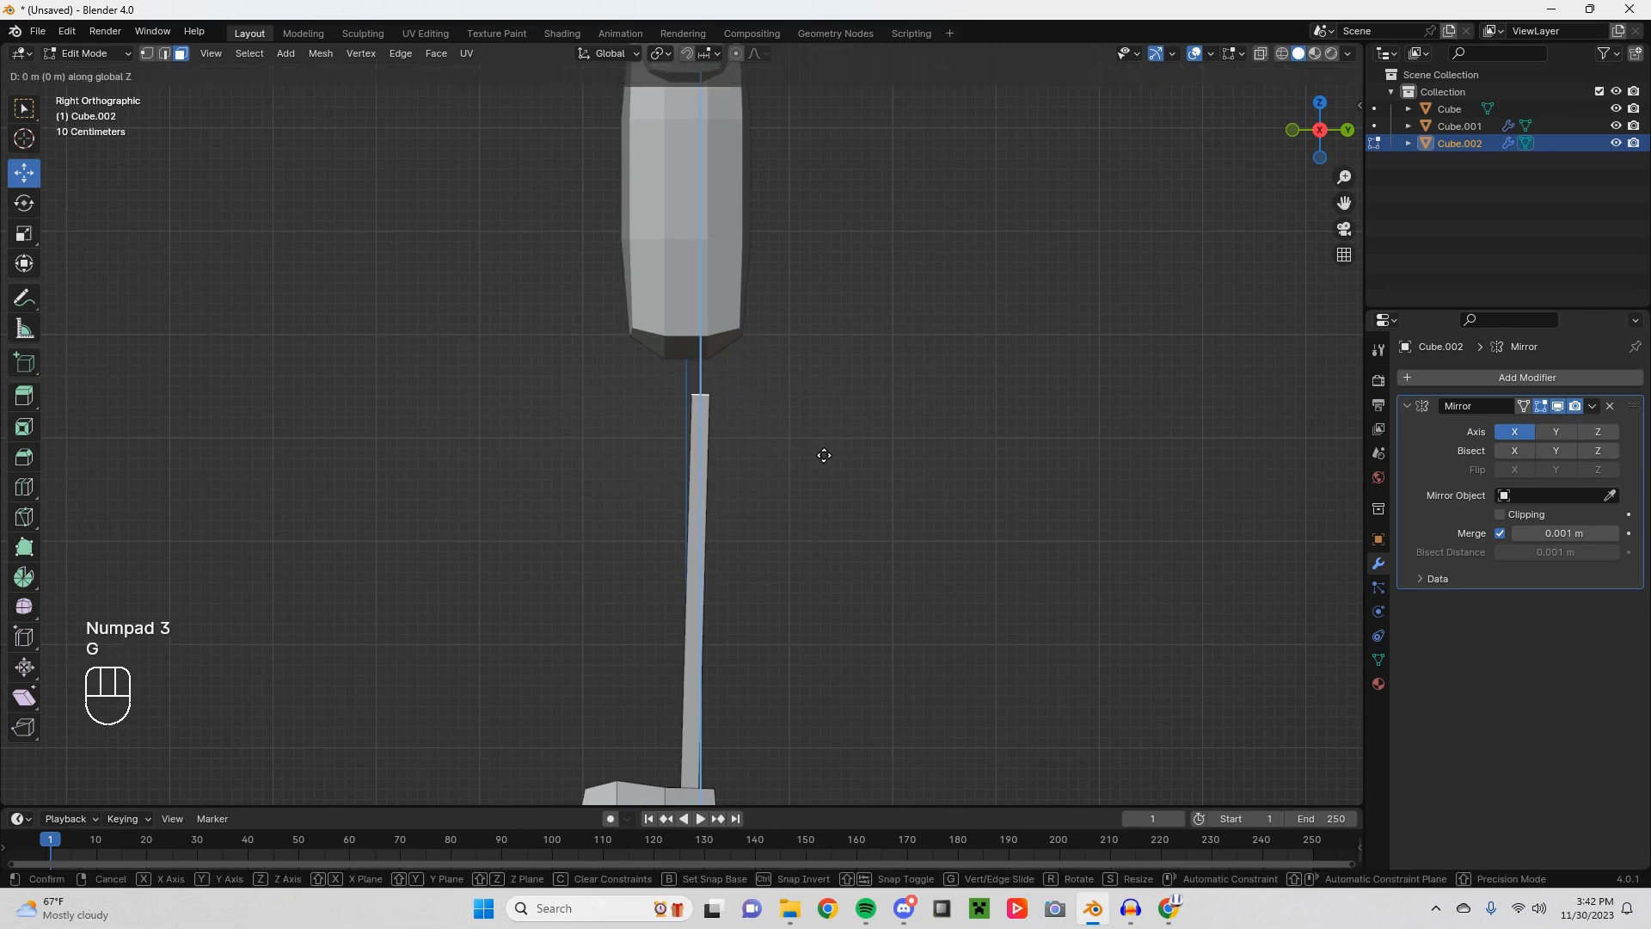
key(y)
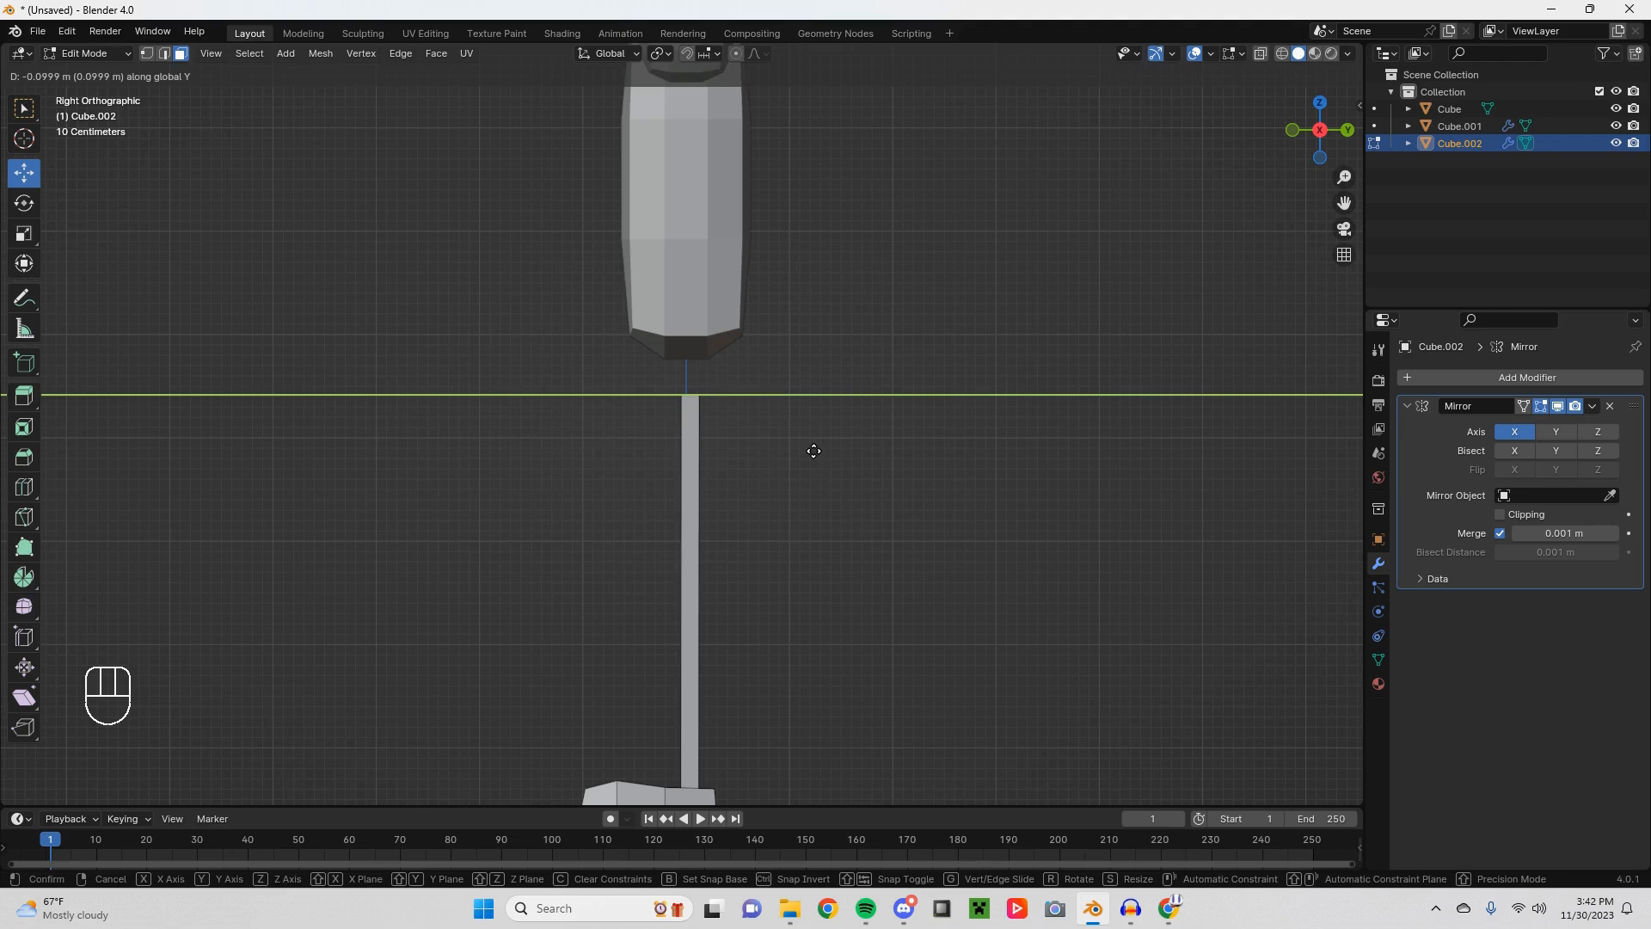
click(813, 450)
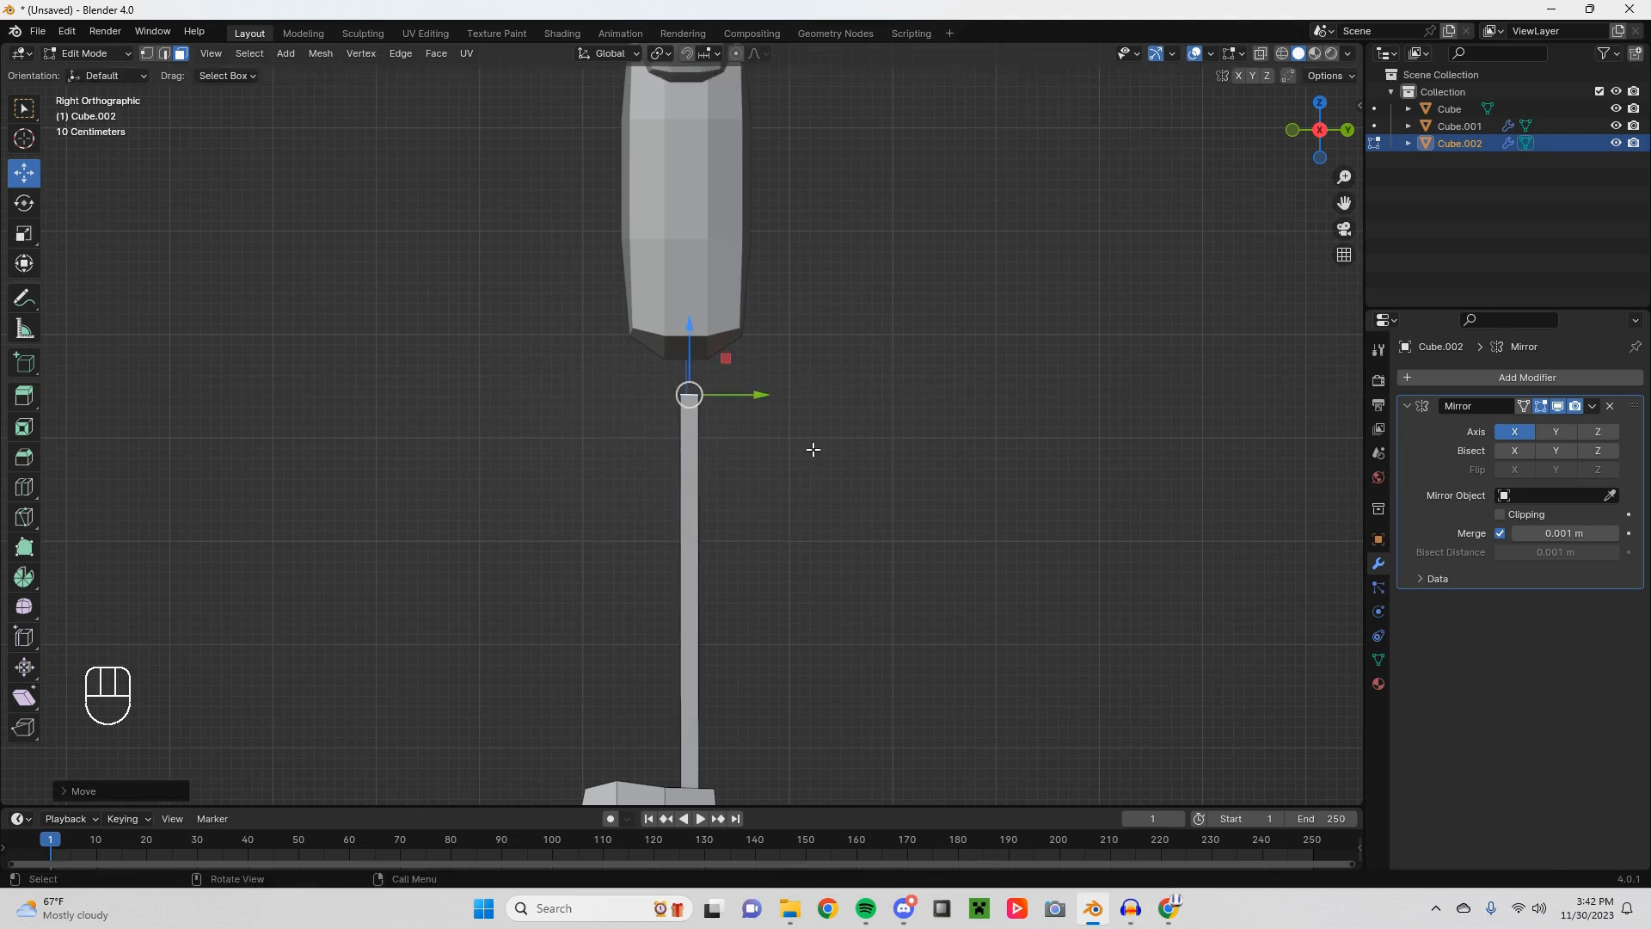
Step: Select the entire leg and foot mesh and rotate it about Z so the feet point outward
shift+middle_drag(788, 543, 918, 495)
scroll(918, 496, down, 5)
middle_drag(704, 495, 700, 529)
shift+middle_drag(822, 572, 789, 514)
scroll(789, 514, up, 2)
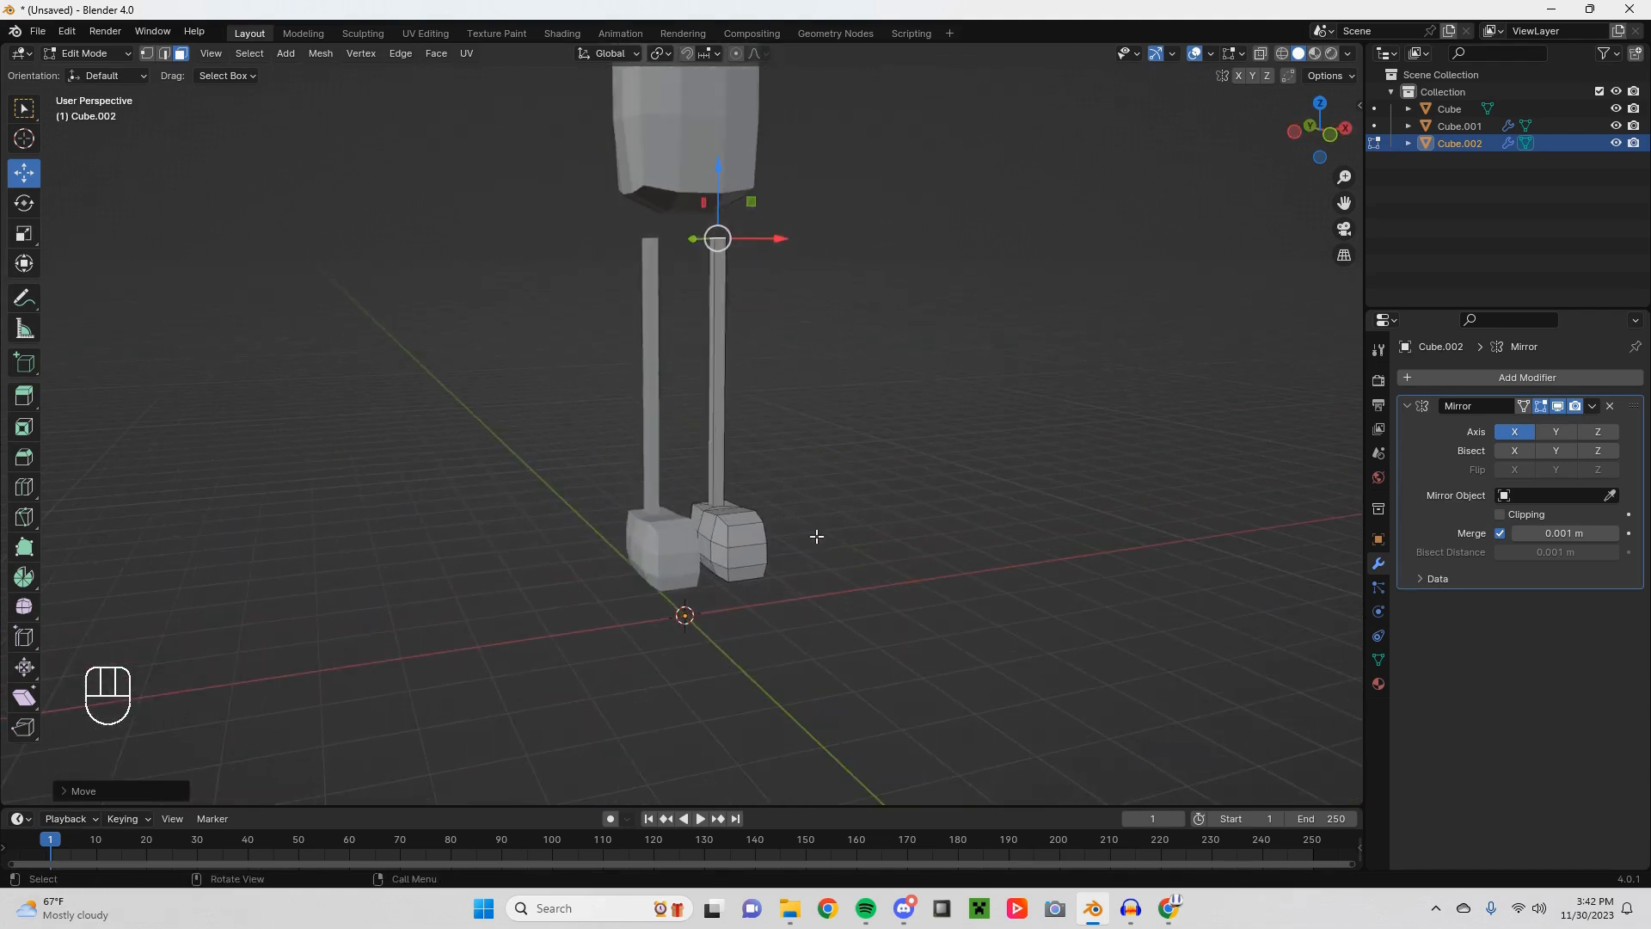
key(a)
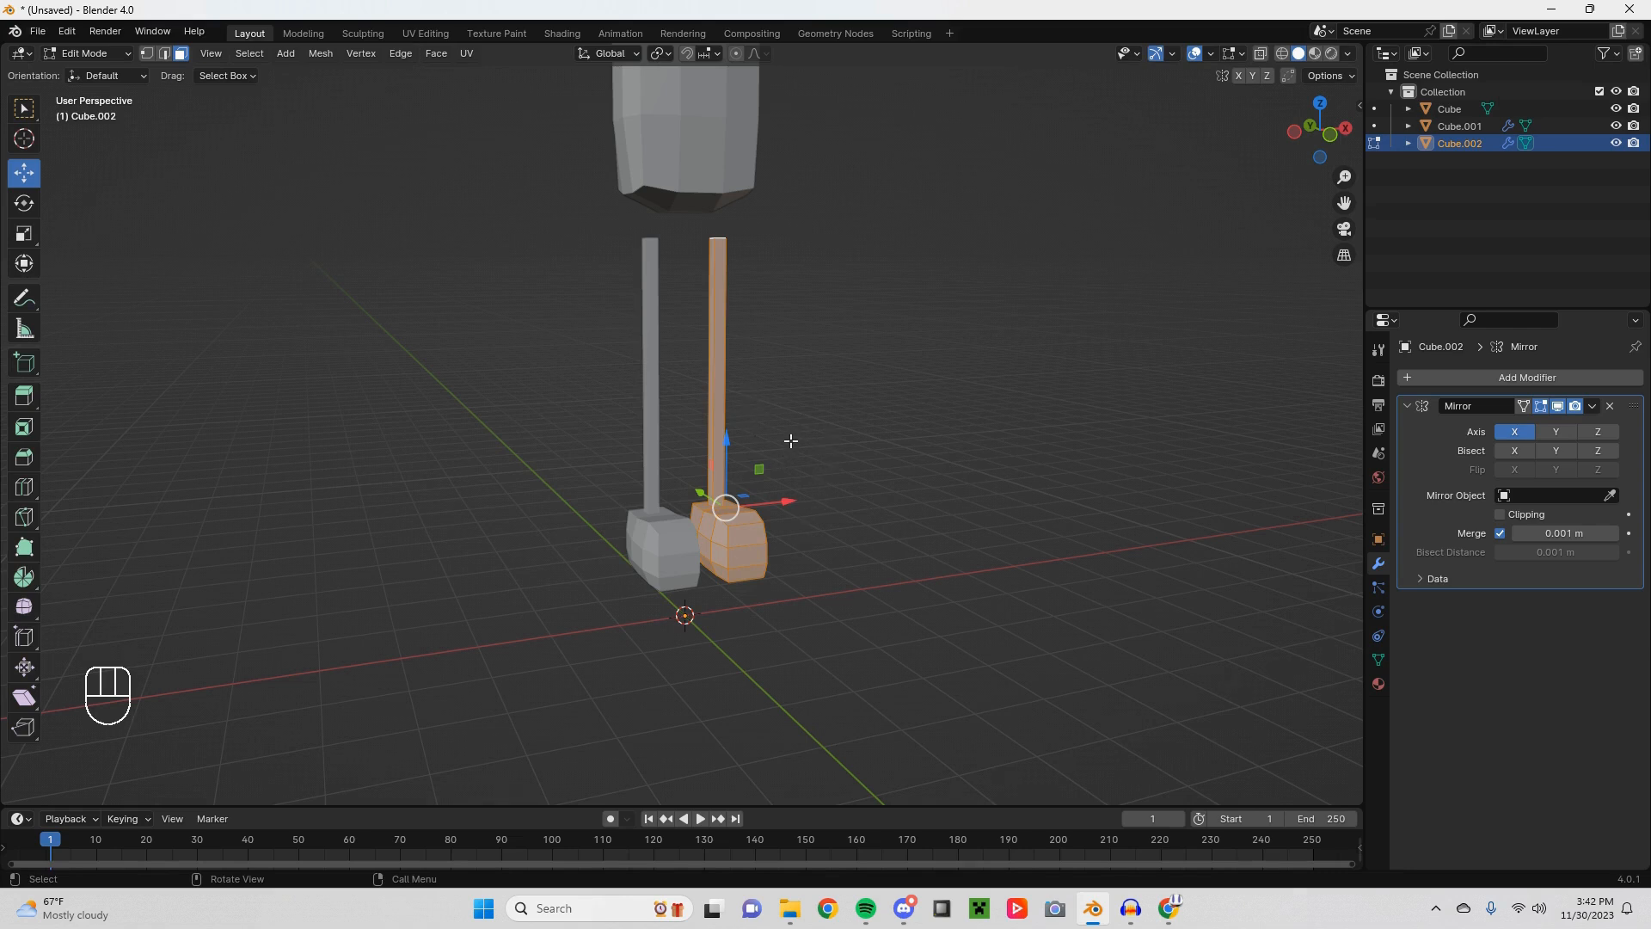
shift+middle_drag(791, 441, 785, 436)
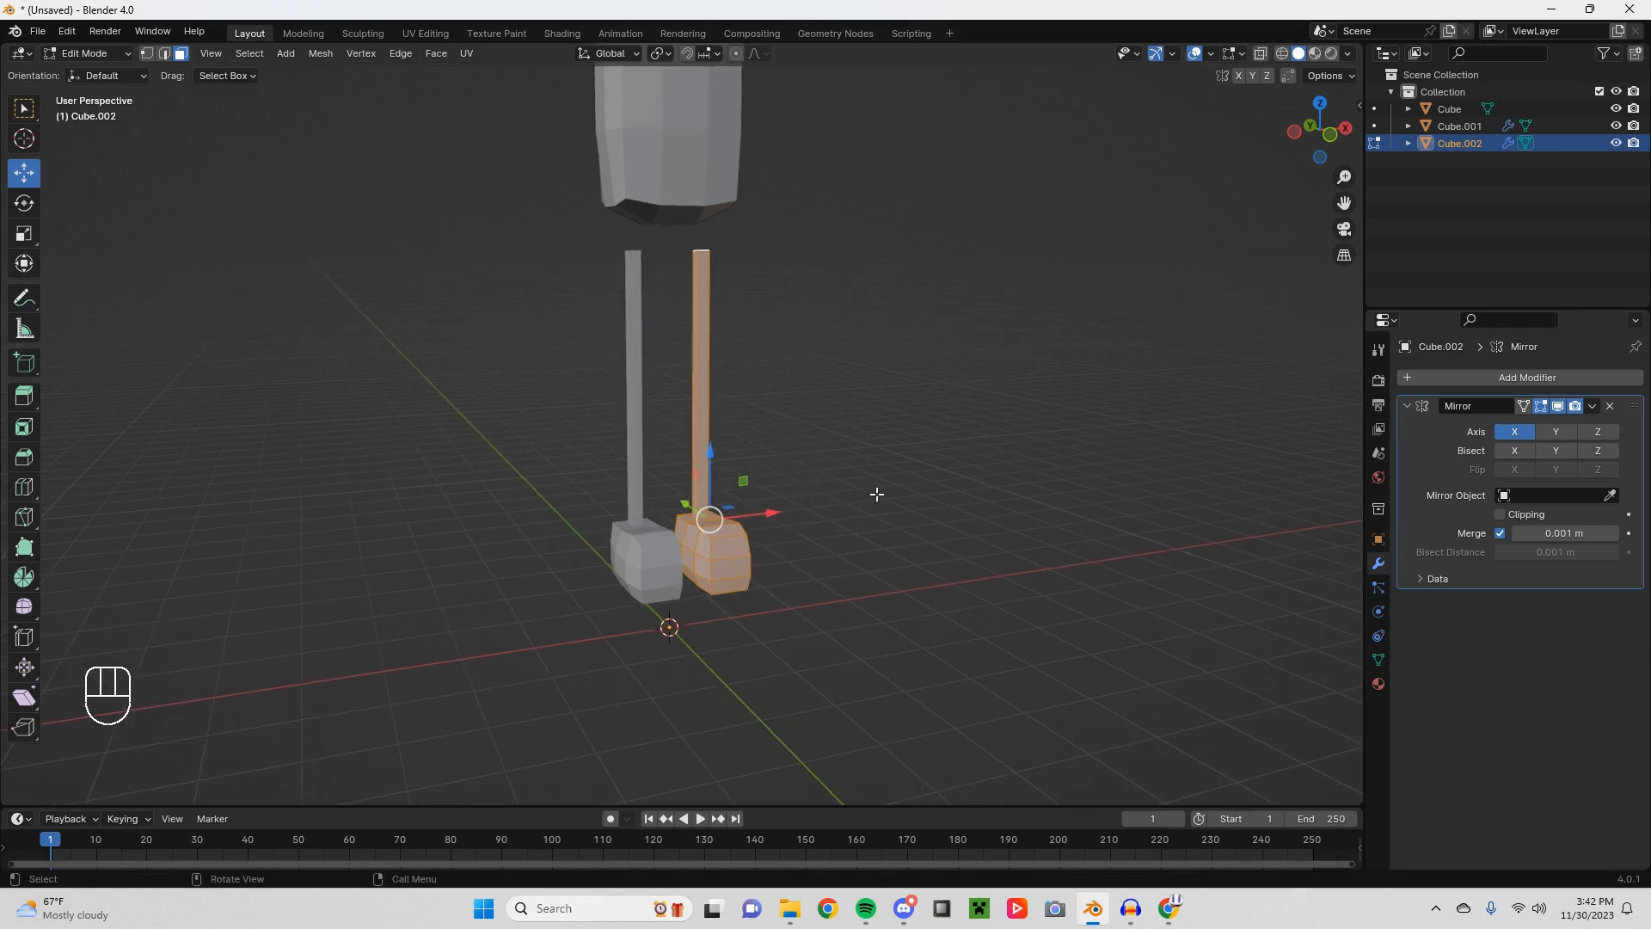
key(r)
key(z)
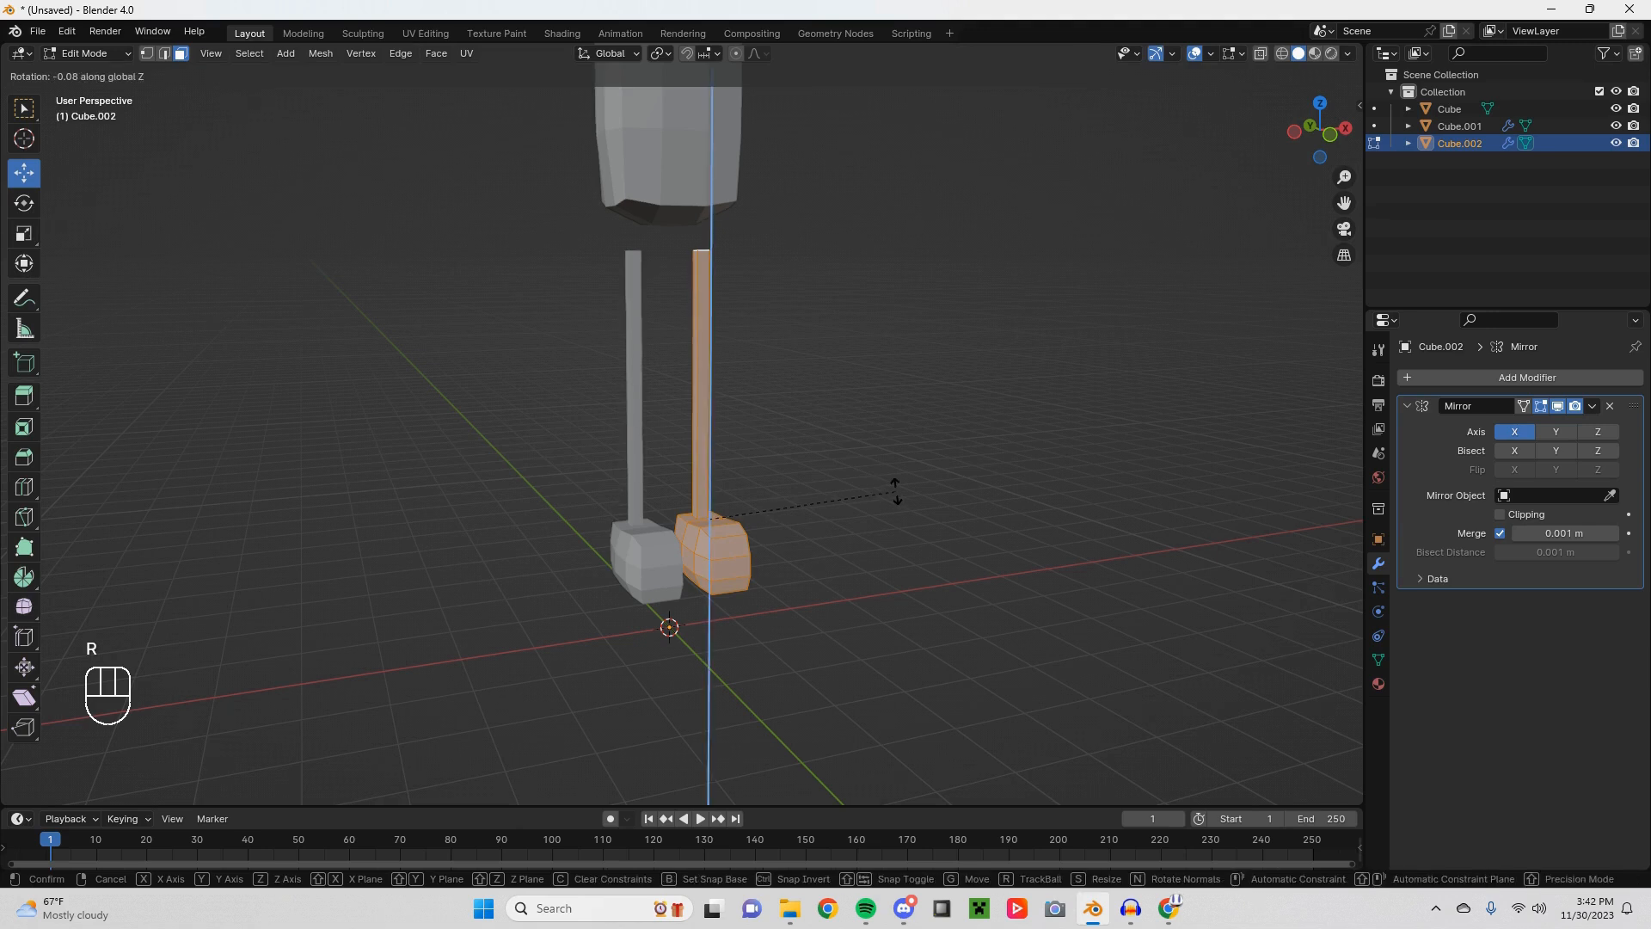
click(873, 437)
Step: Deselect the leg mesh, check the feet from several angles, and return to Object Mode
middle_drag(874, 437, 800, 540)
drag(787, 524, 794, 528)
middle_drag(794, 528, 167, 599)
scroll(799, 516, down, 3)
scroll(719, 587, up, 4)
click(841, 585)
middle_drag(683, 519, 784, 558)
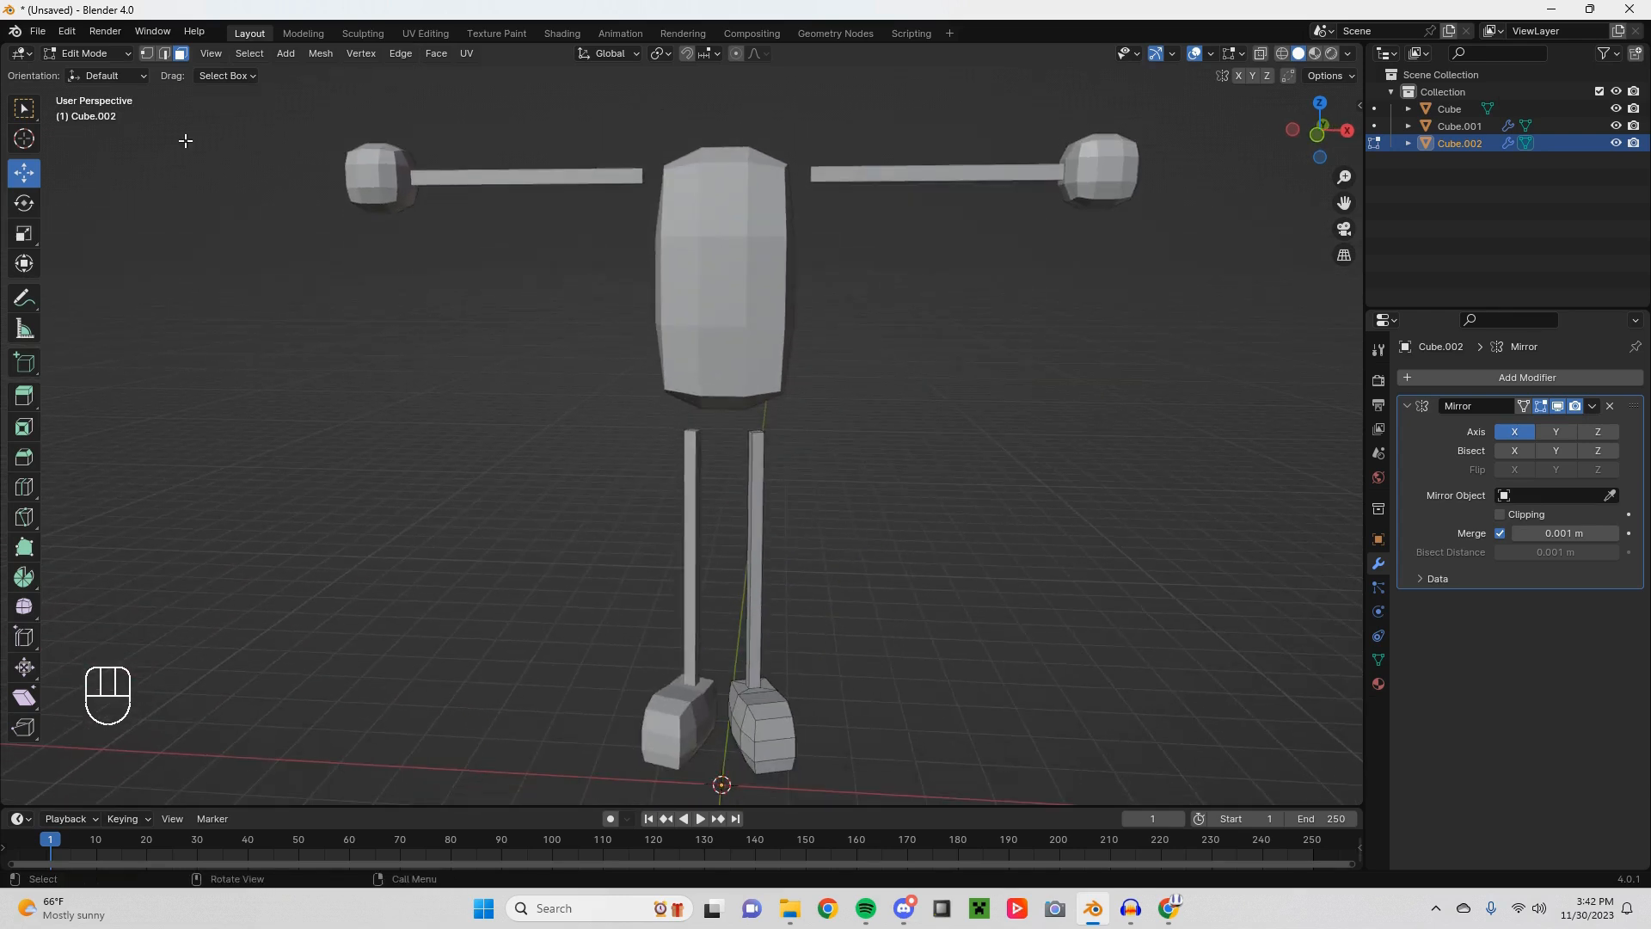
click(106, 51)
key(Tab)
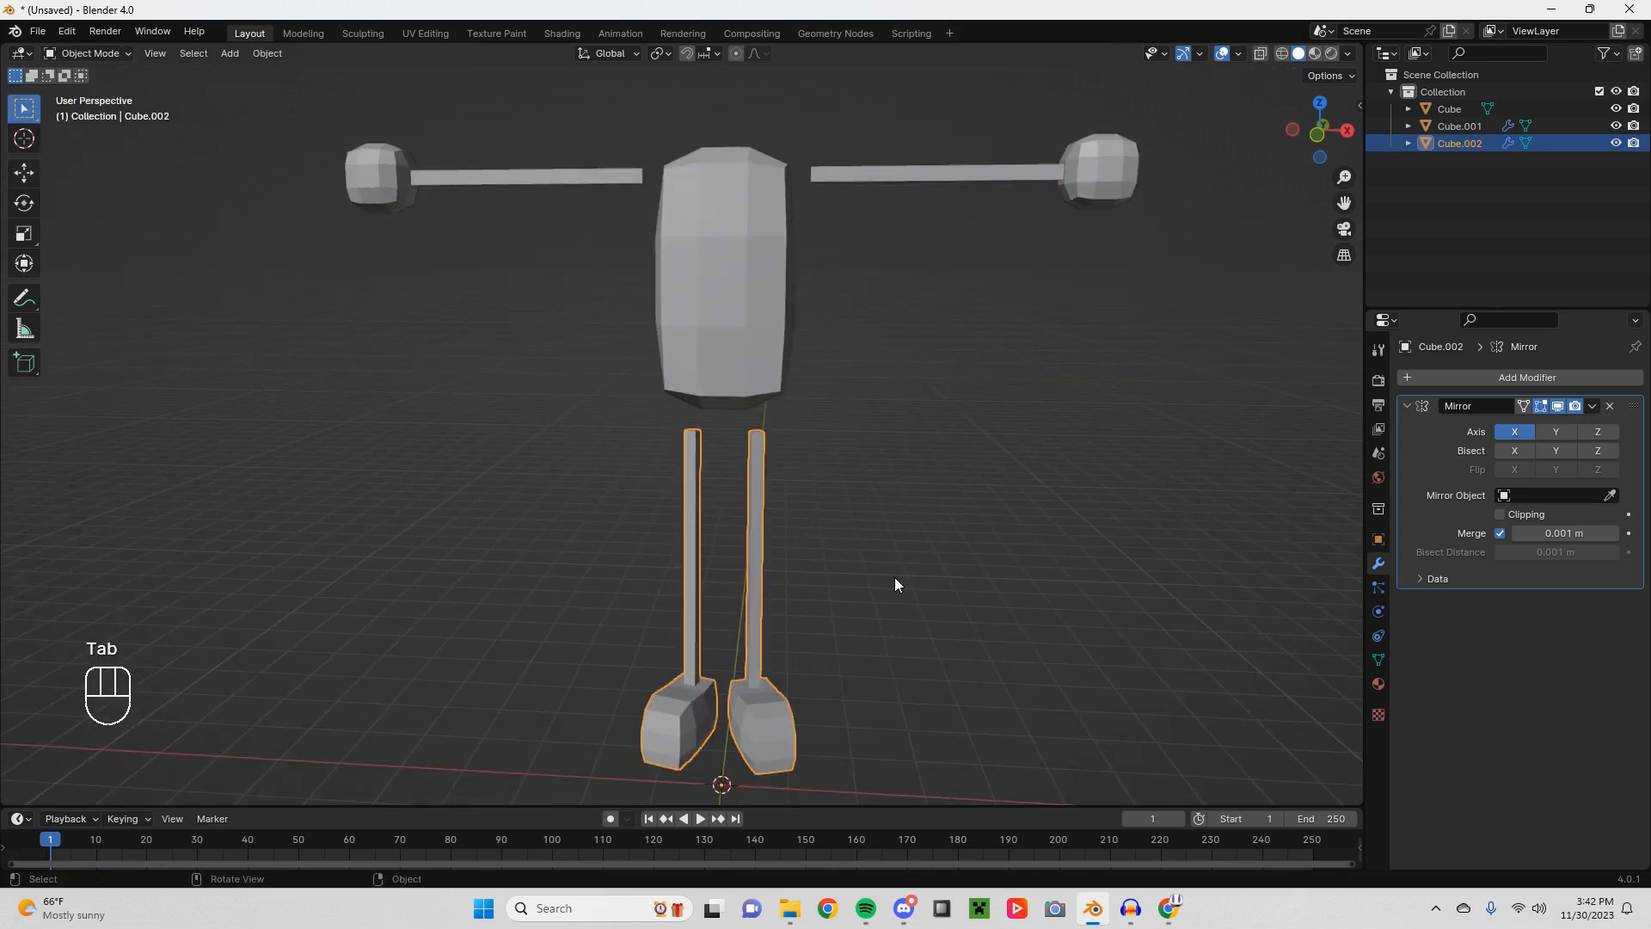
Step: Apply the Mirror modifiers on the legs object and the arms object, then deselect everything
shift+middle_drag(980, 569, 1083, 553)
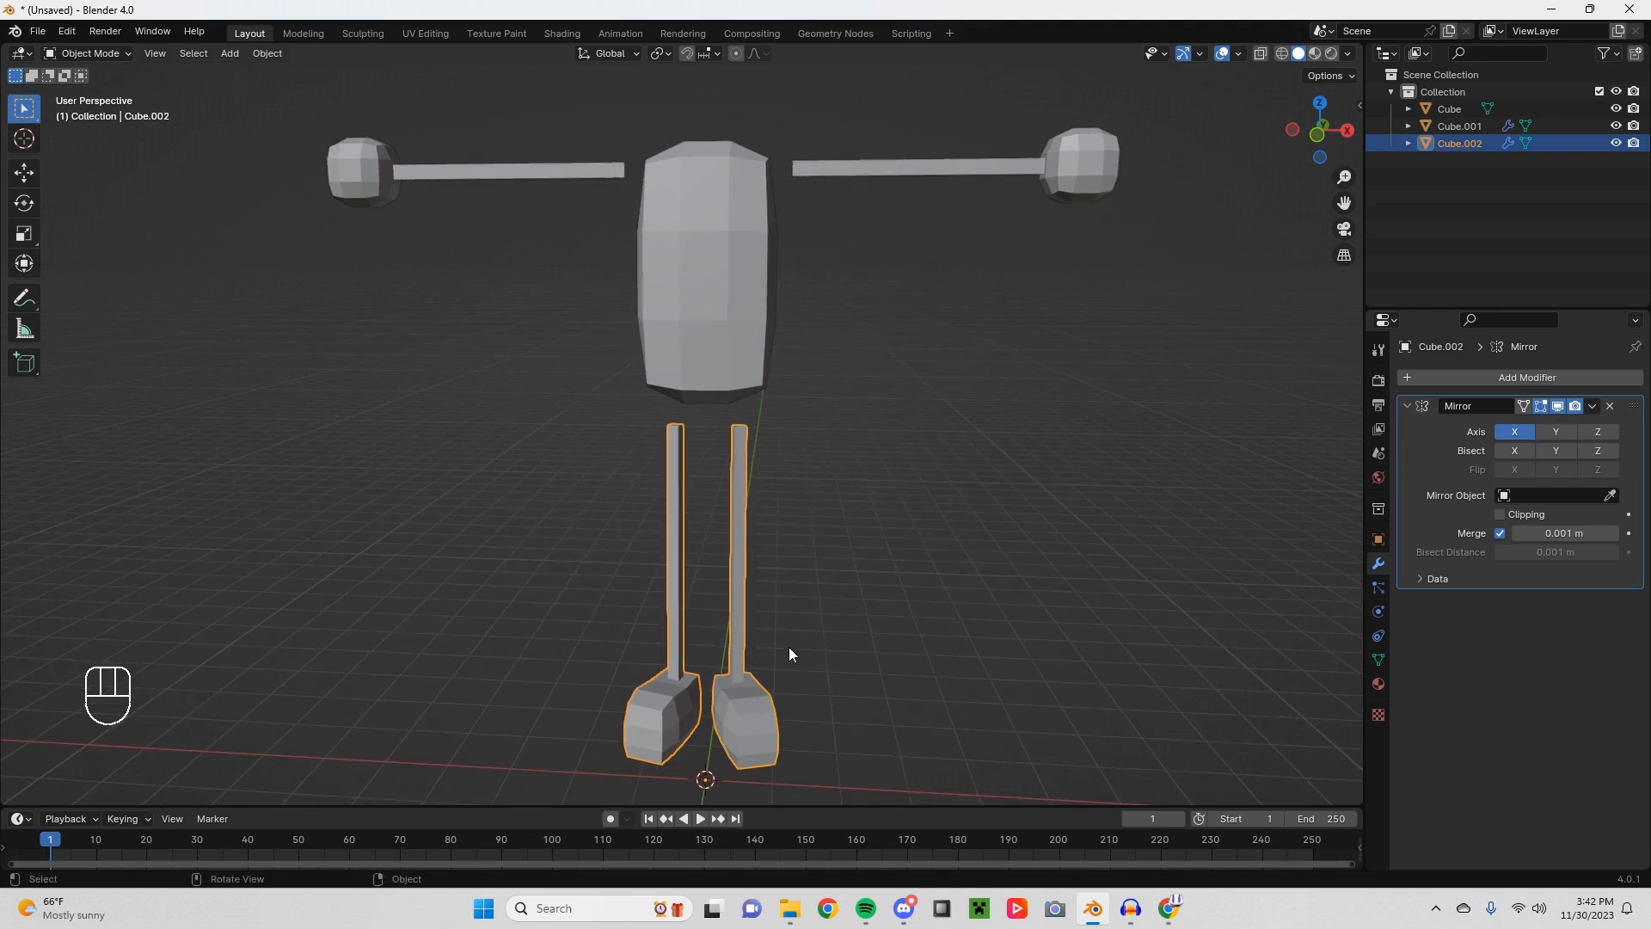
click(1594, 412)
click(1570, 428)
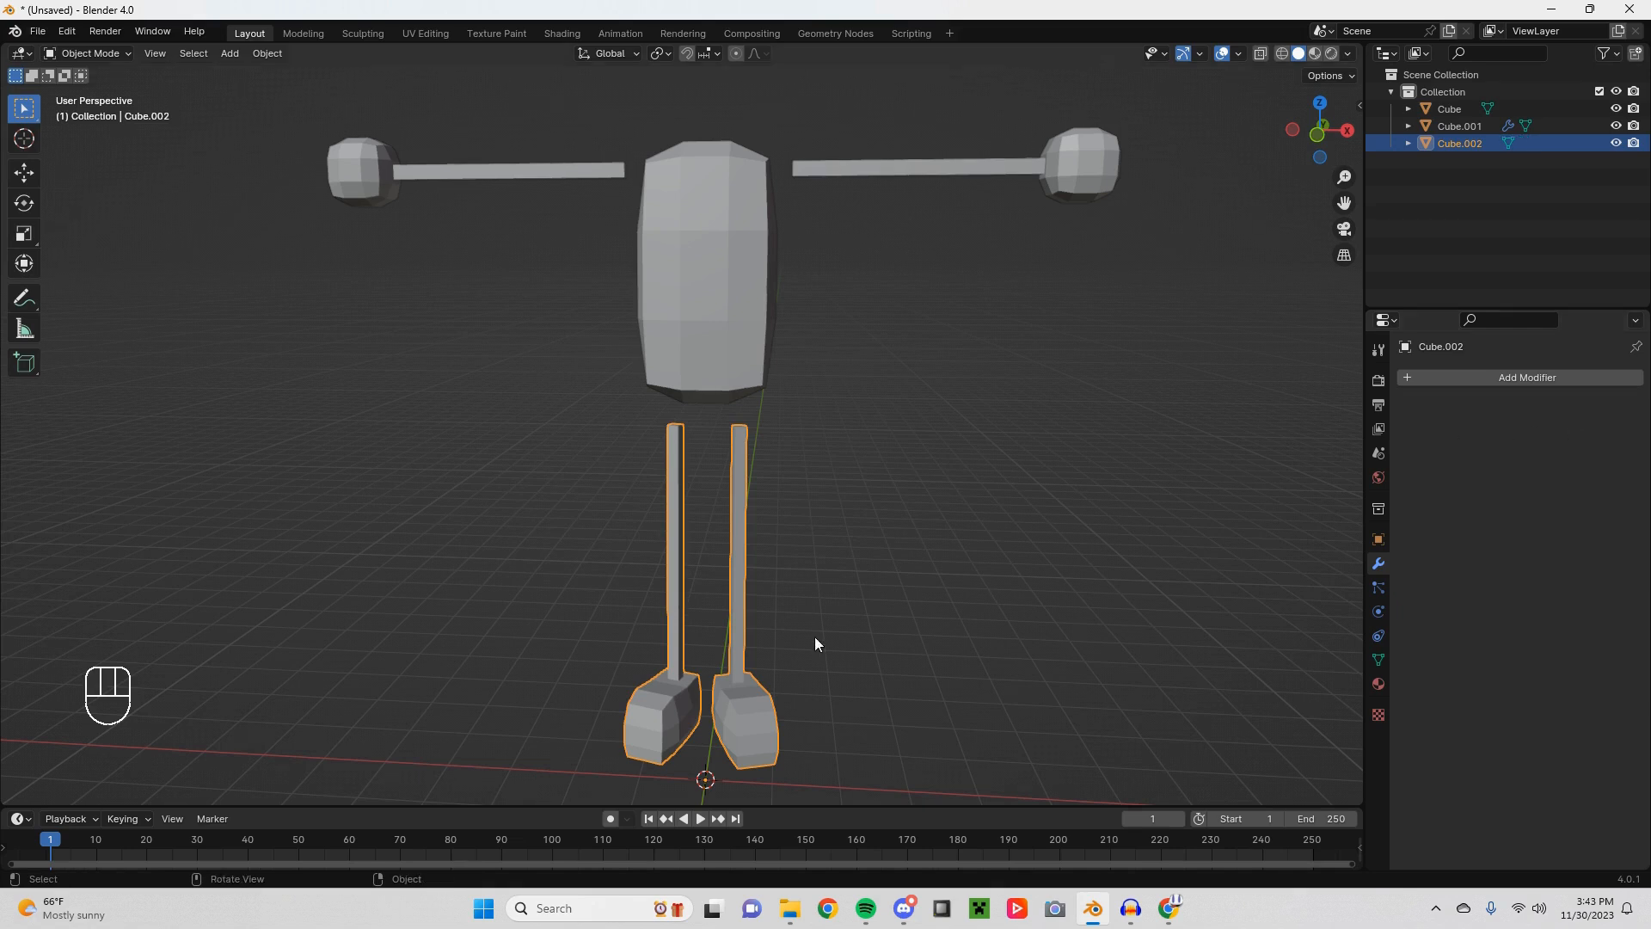
click(1022, 173)
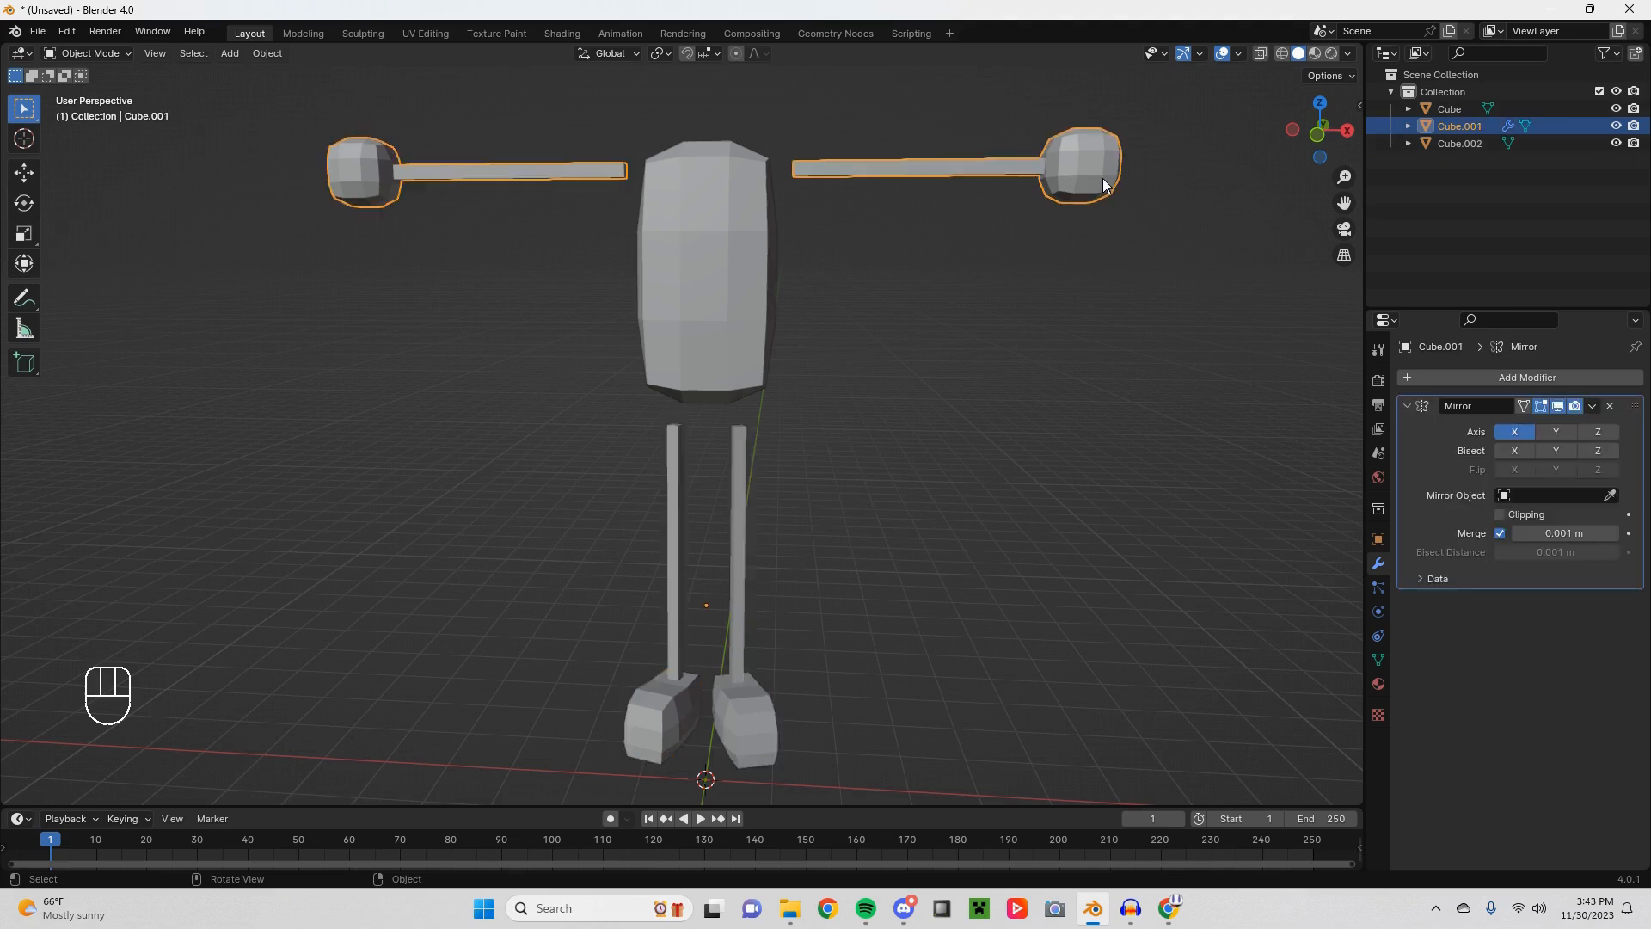
click(1593, 412)
click(1536, 430)
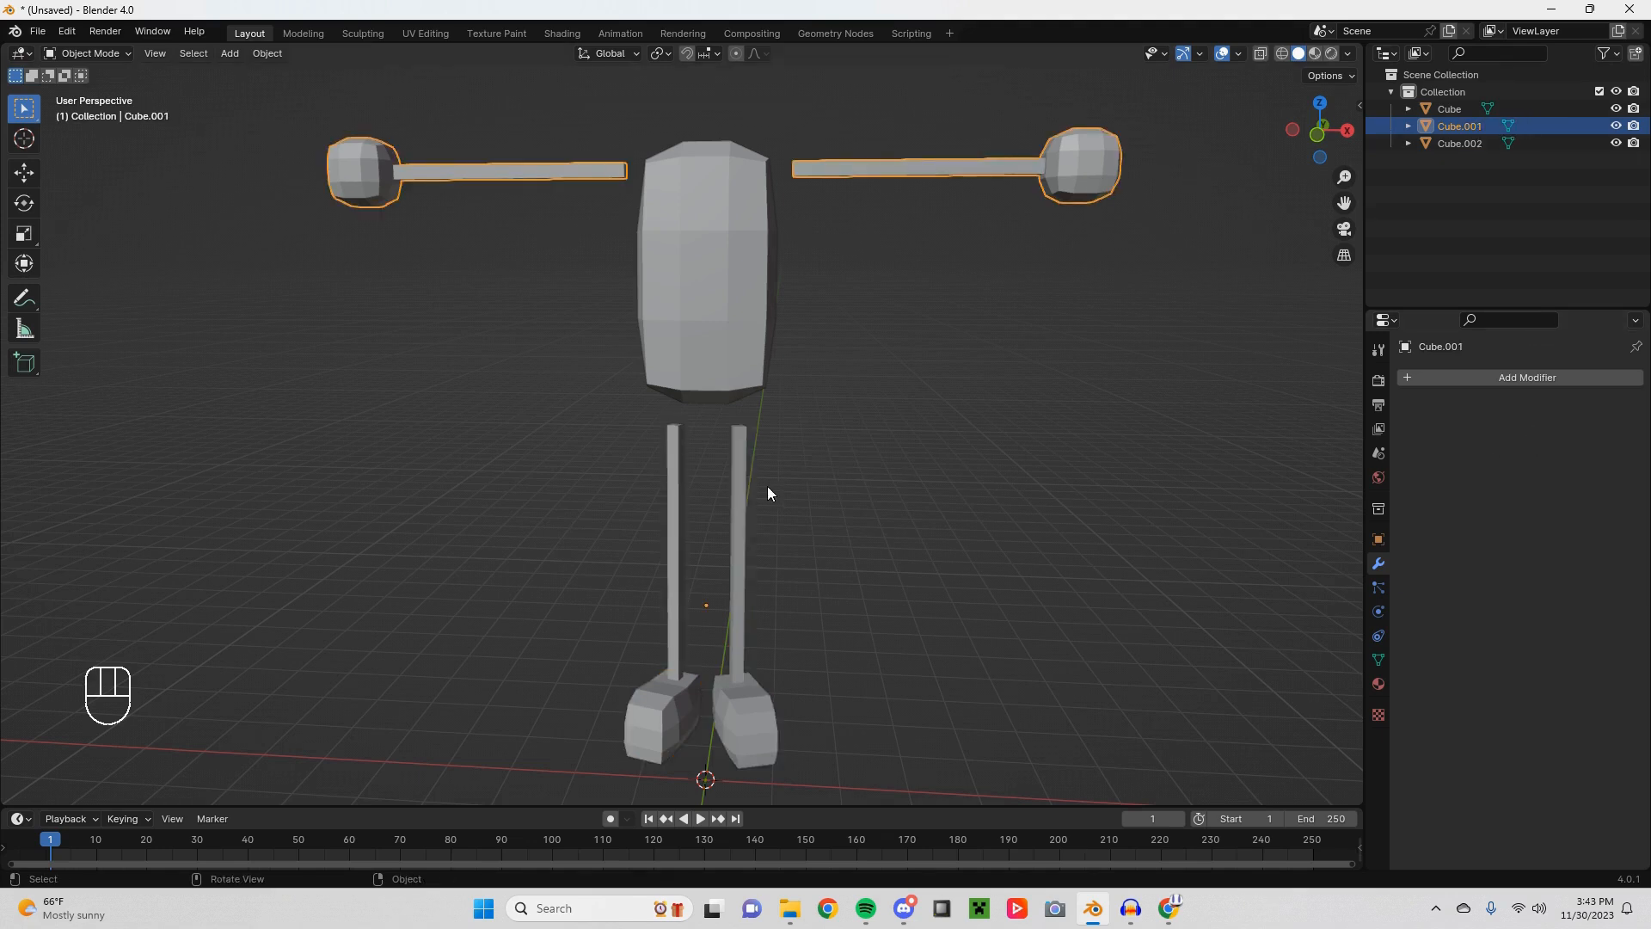
shift+middle_drag(823, 448, 812, 507)
click(849, 516)
Step: From the front view, add a new 2 m cube mesh at the world origin for the head
scroll(849, 516, down, 2)
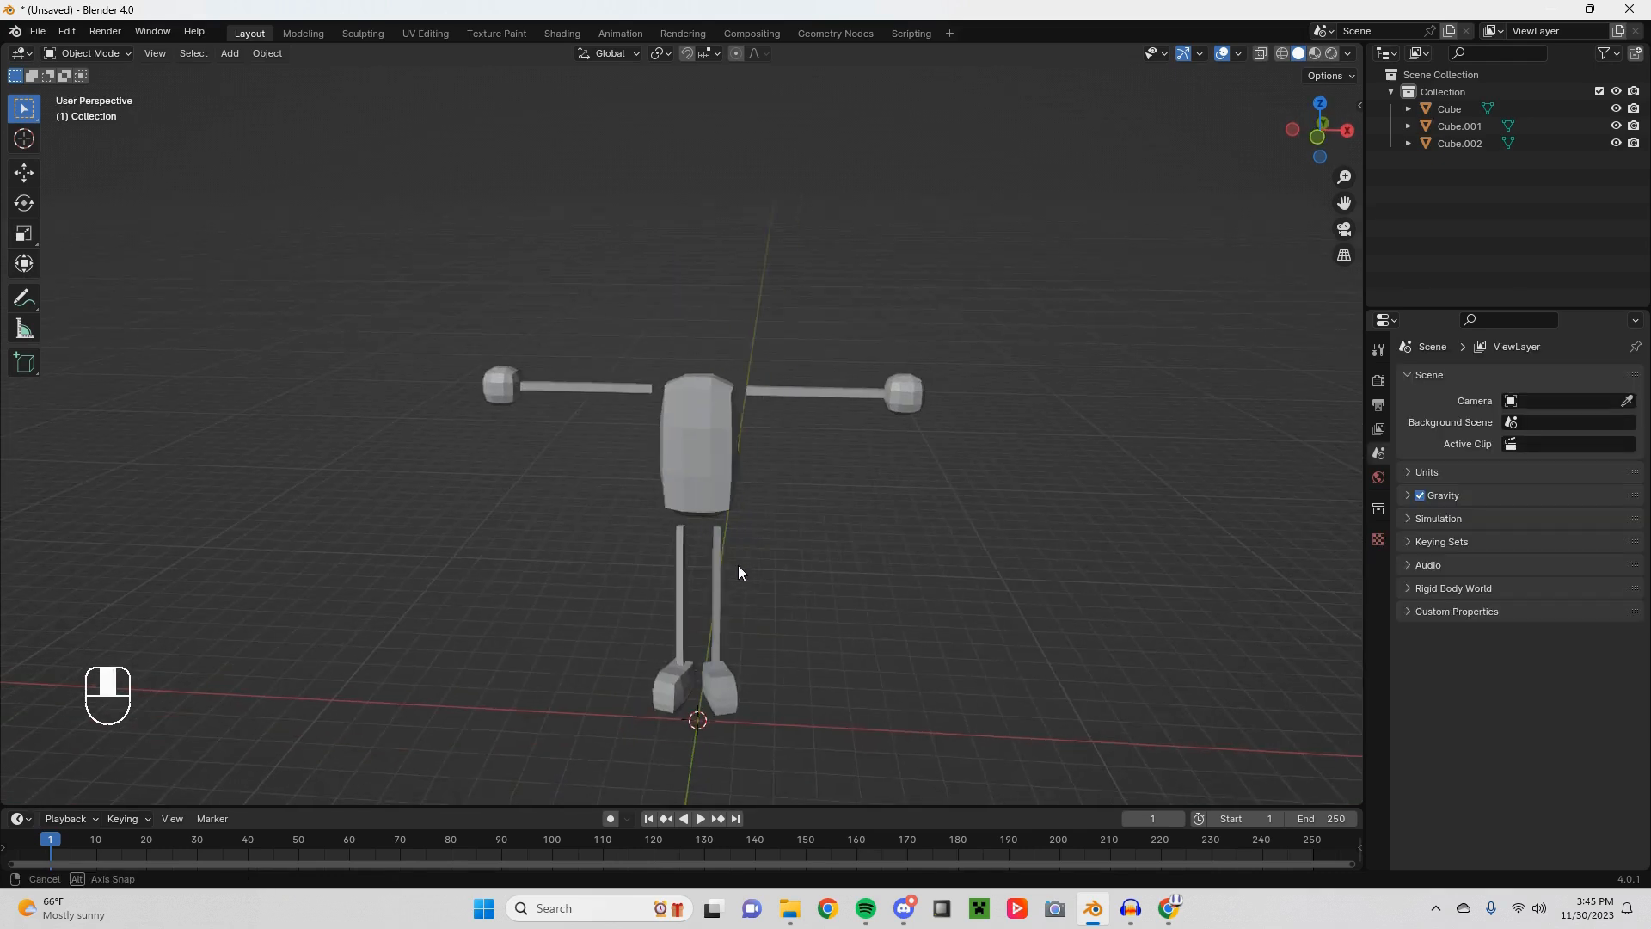
middle_drag(737, 565, 786, 549)
scroll(660, 464, up, 3)
key(KP_1)
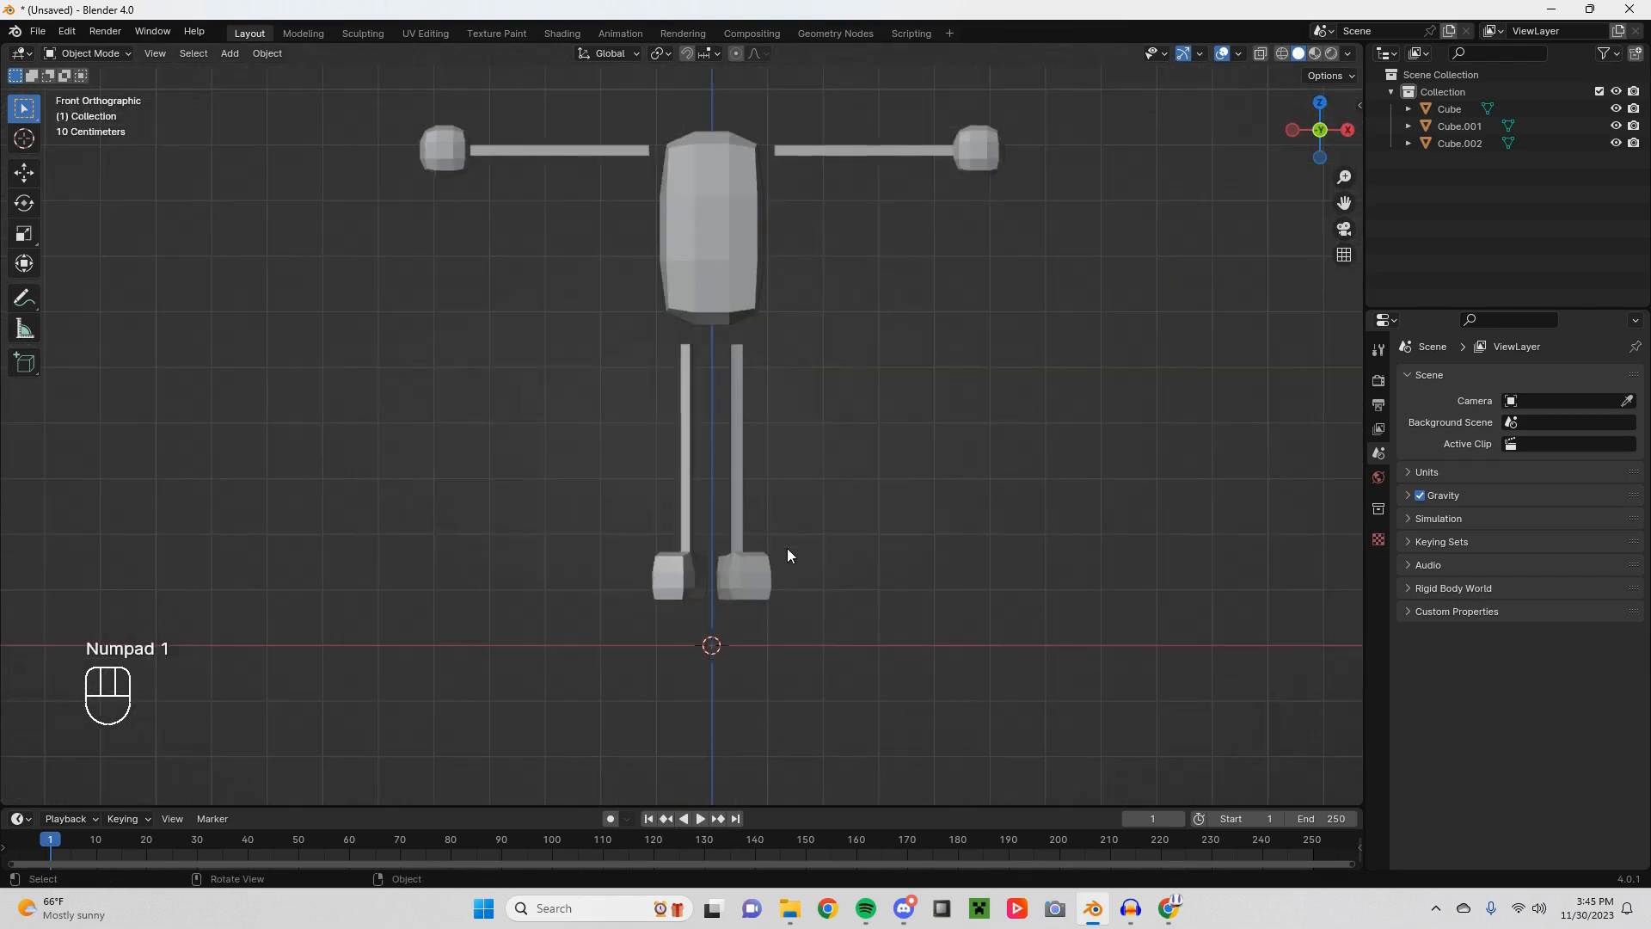
key(shift+a)
mouse_move(787, 549)
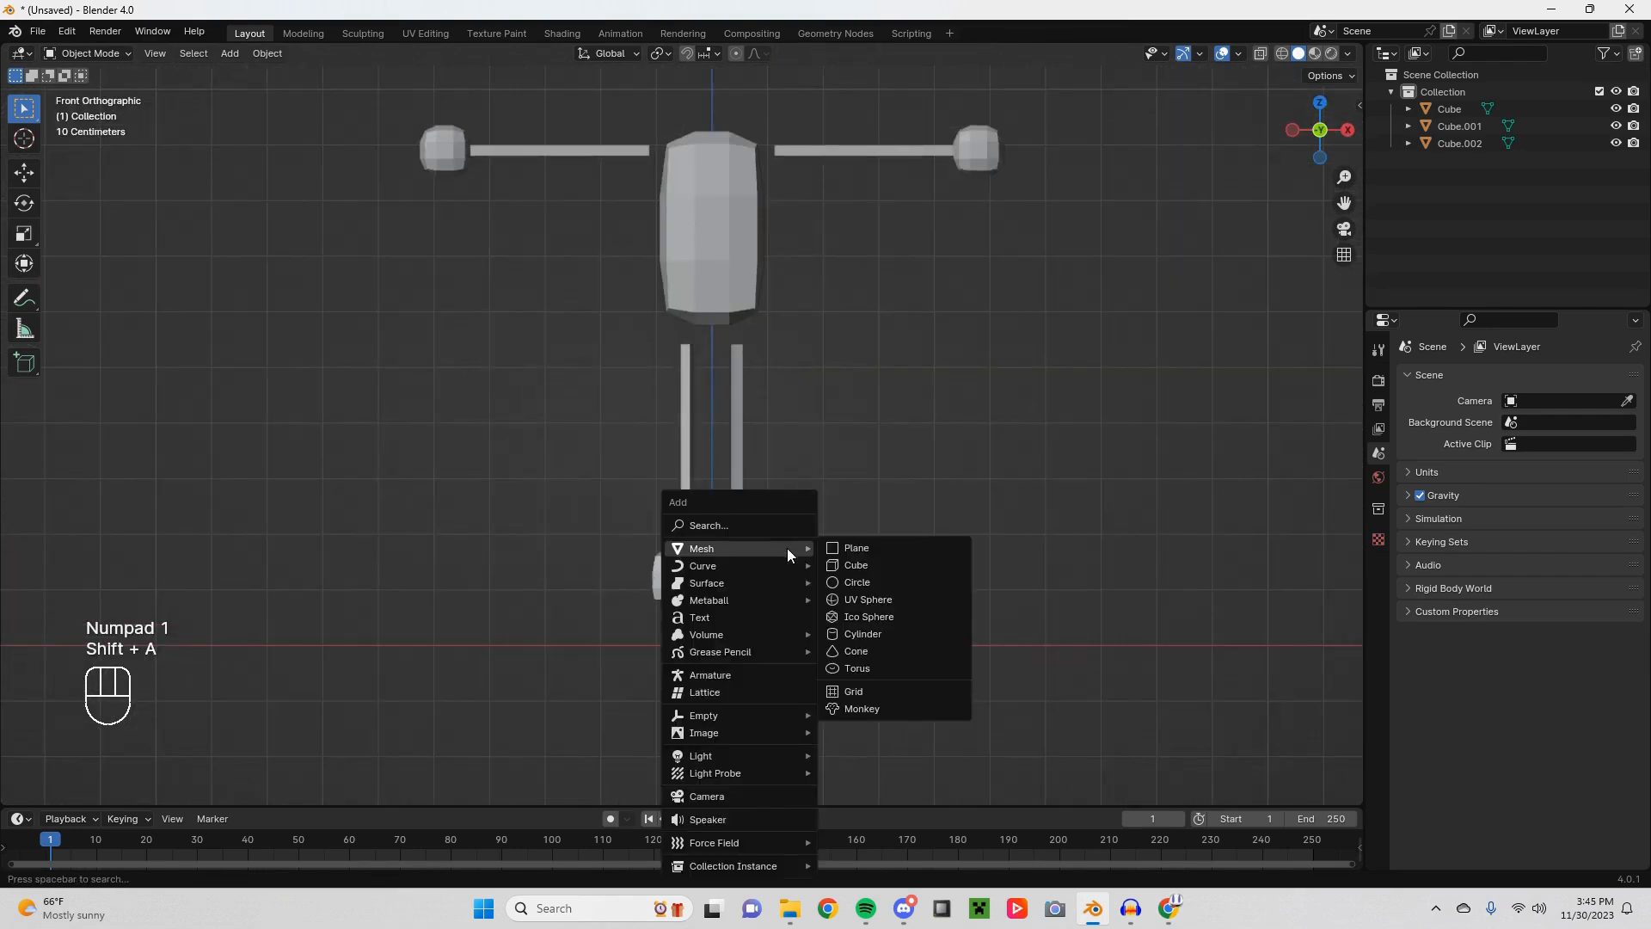
click(880, 564)
shift+middle_drag(878, 563, 754, 586)
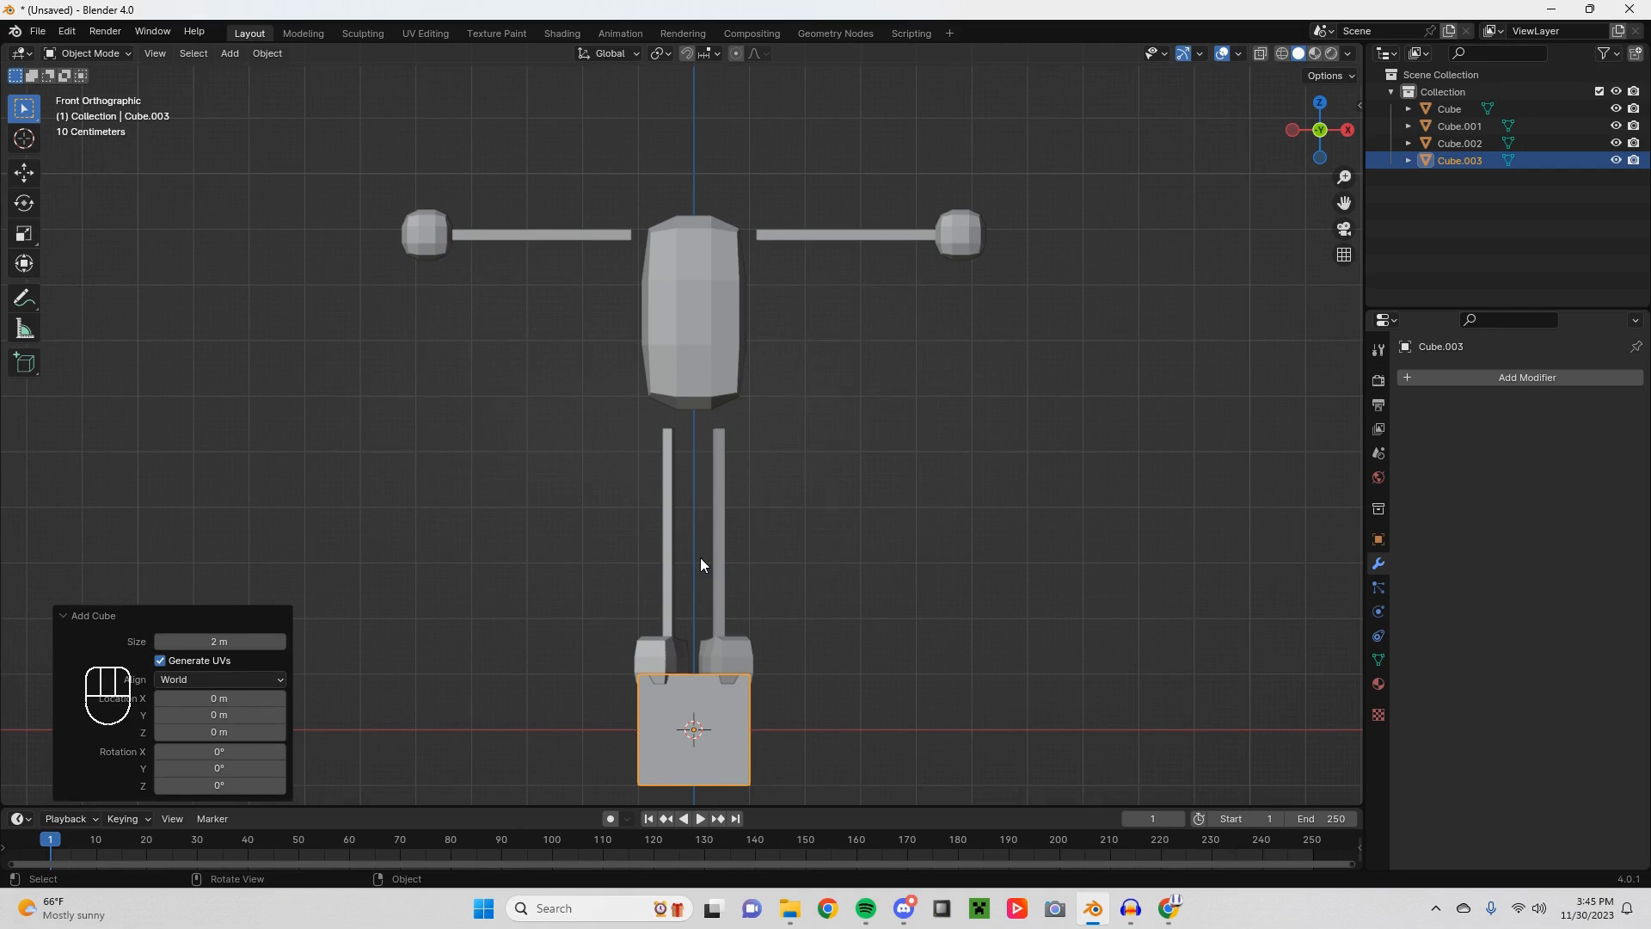
Step: In Edit Mode, move the whole cube up along Z by about 10.8 m so it sits above the body
key(Tab)
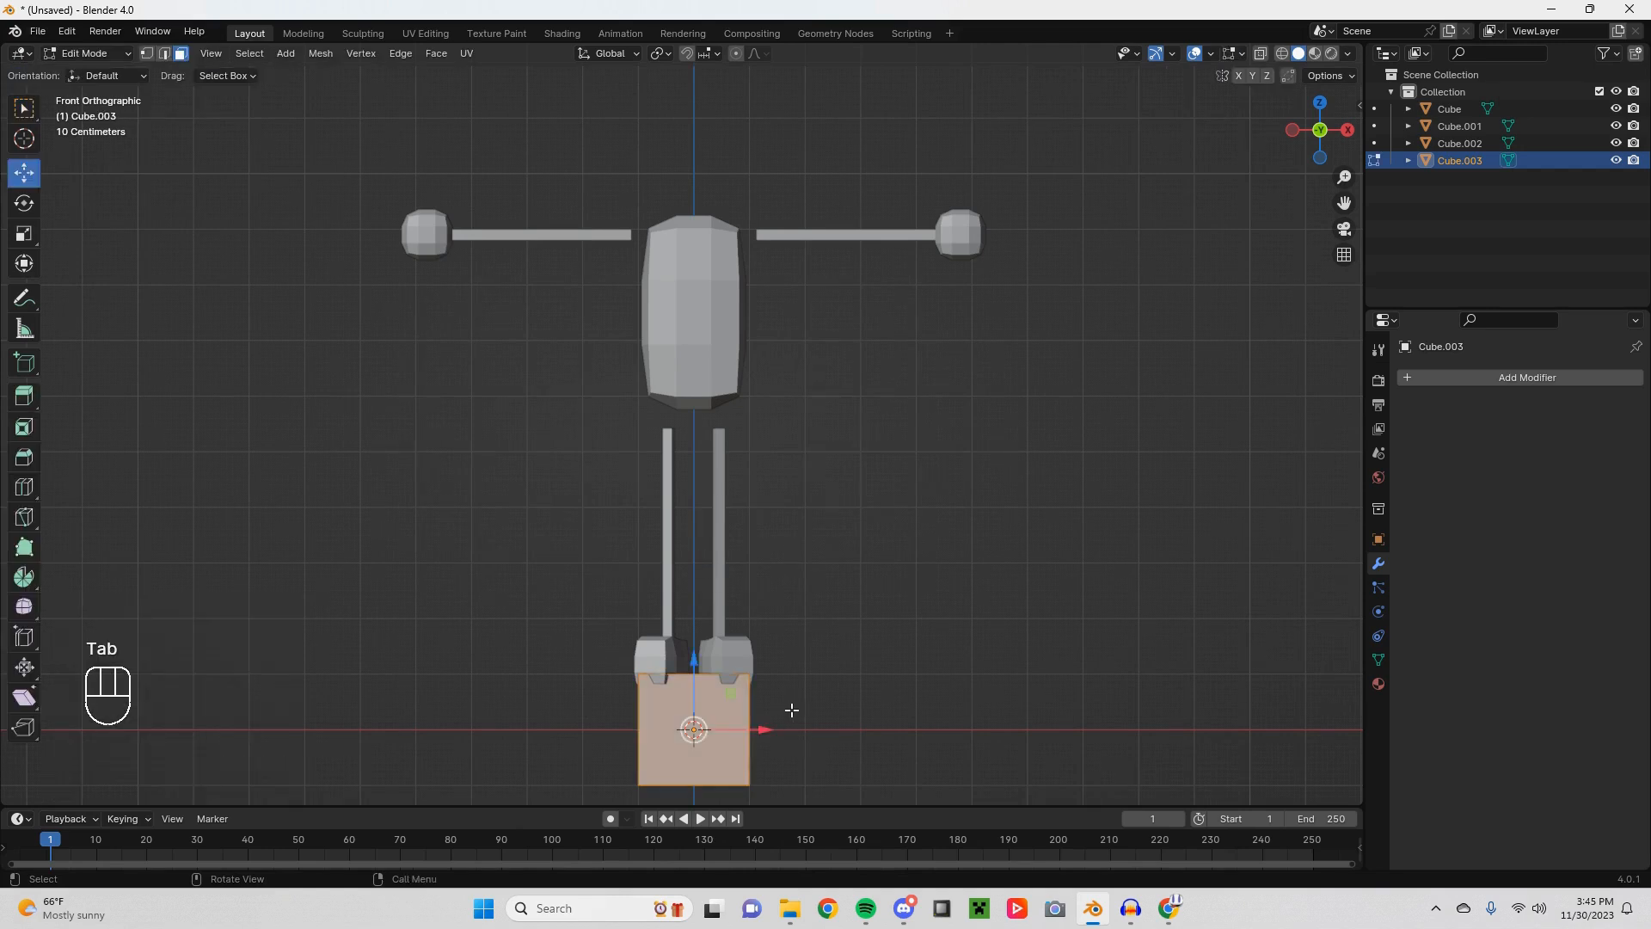
key(g)
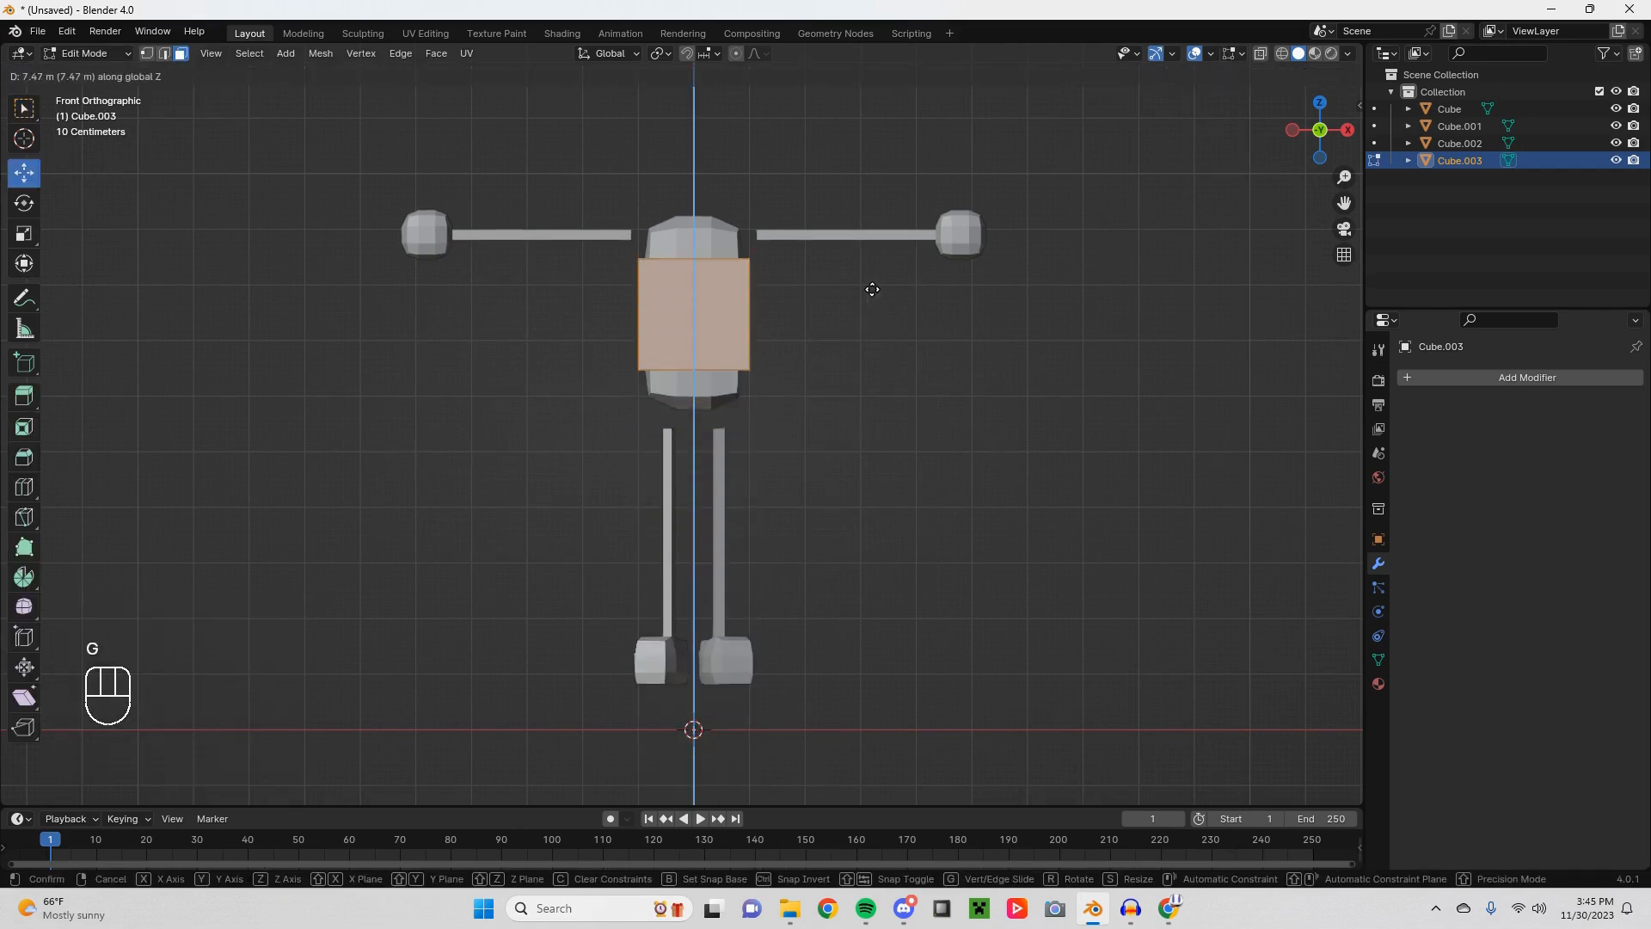
click(880, 109)
middle_drag(804, 181, 808, 369)
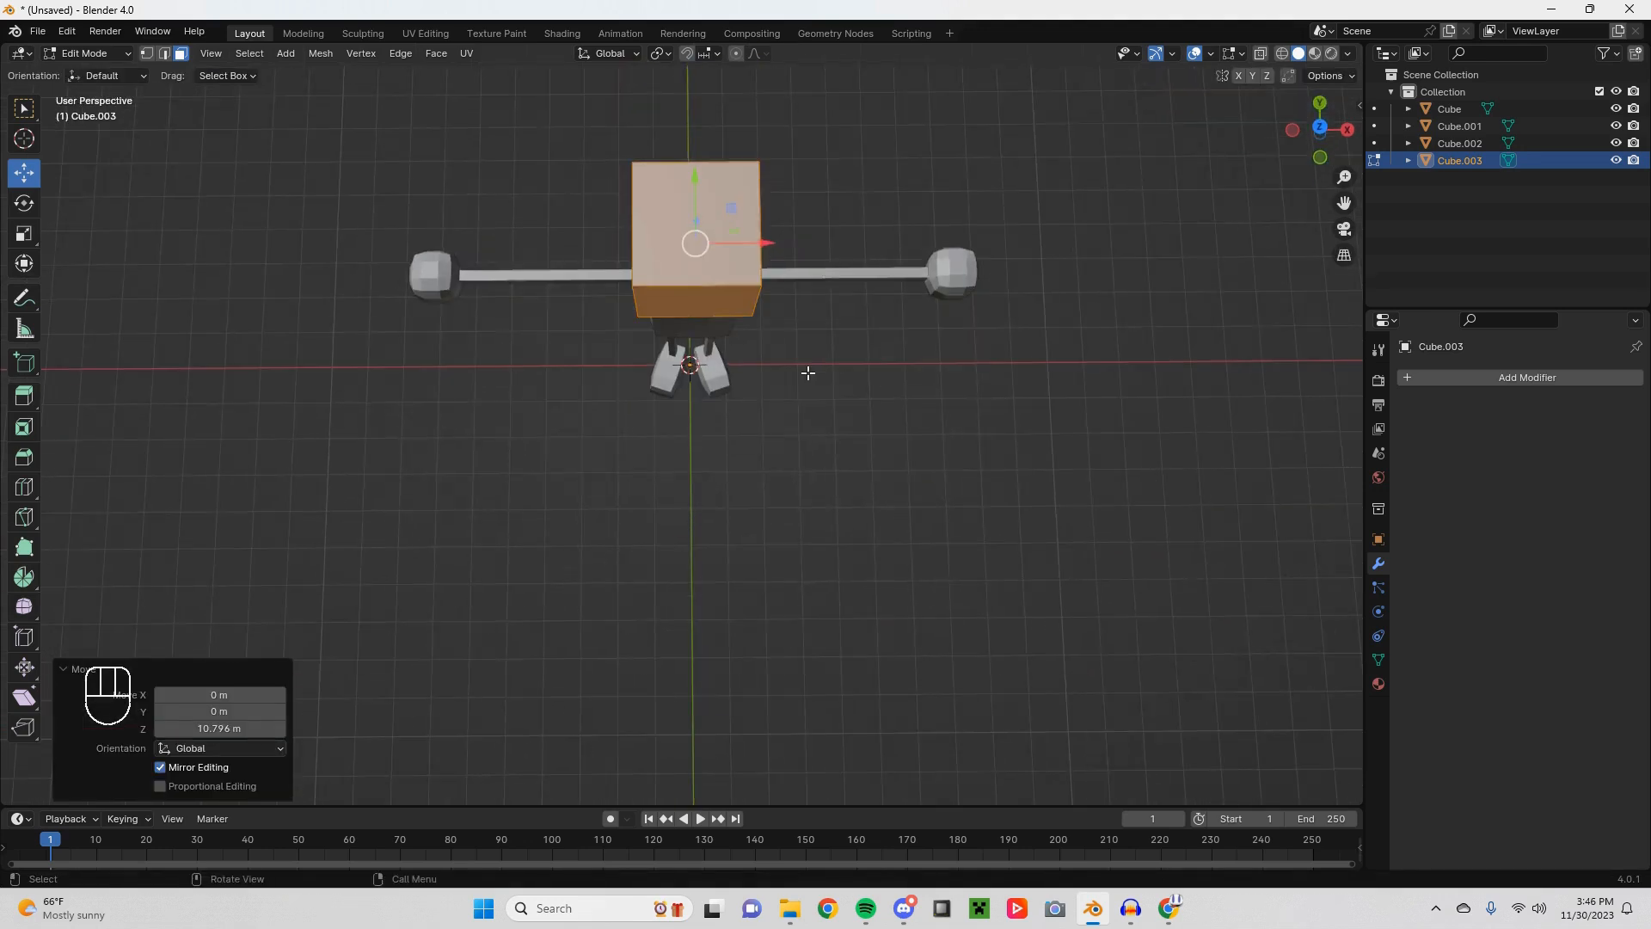
key(KP_1)
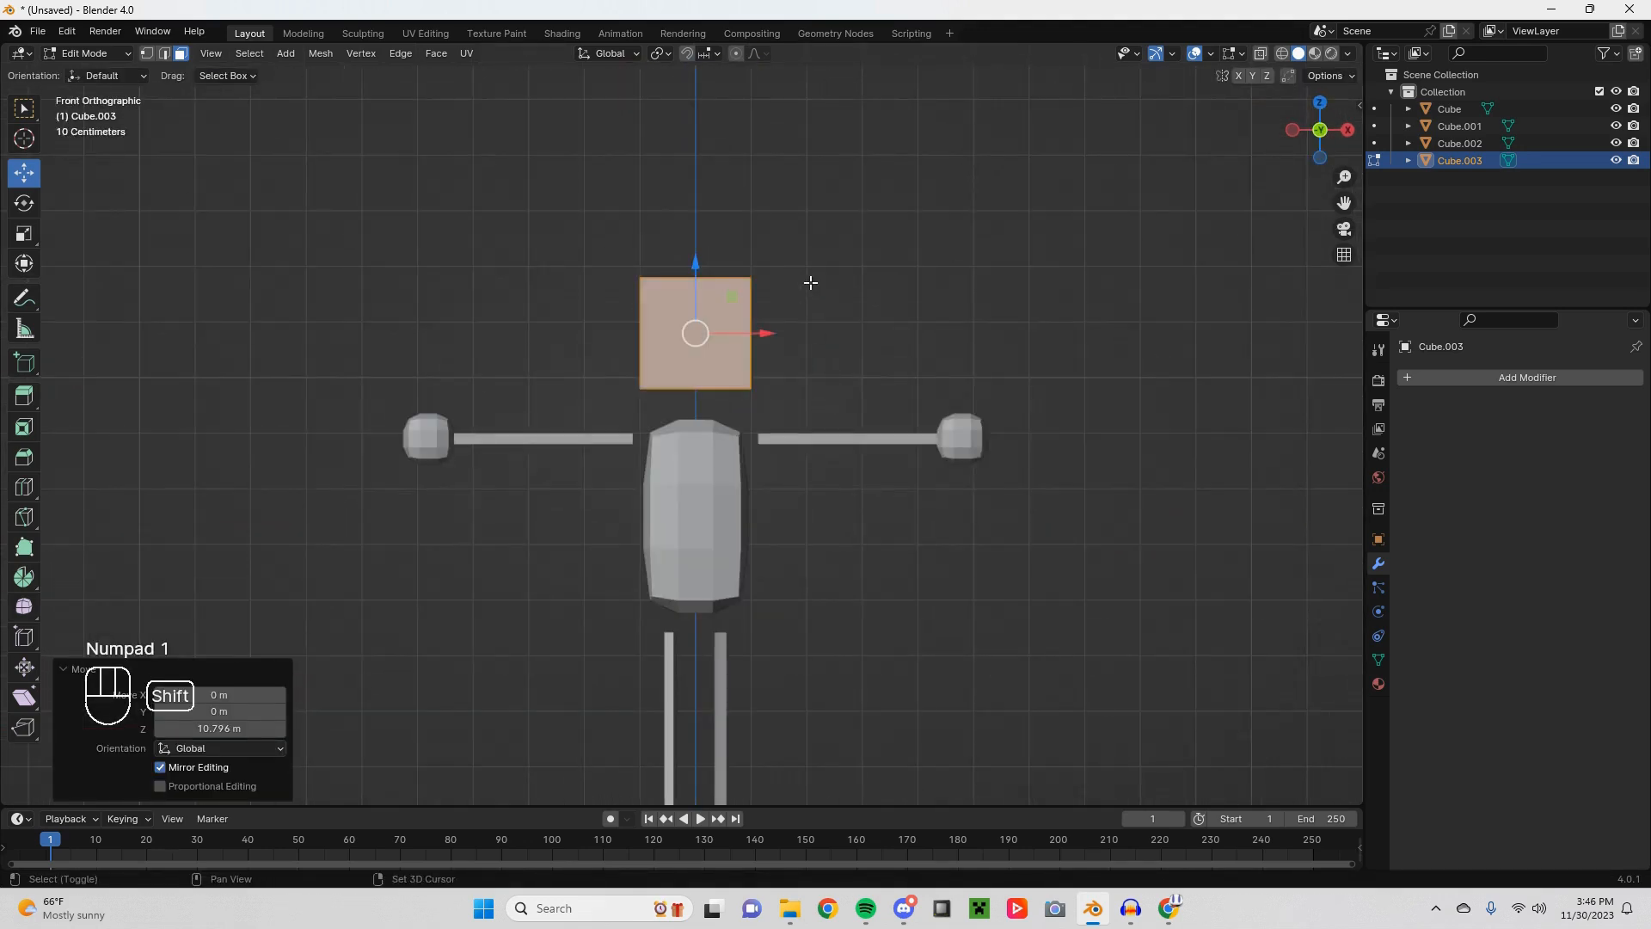
shift+middle_drag(814, 296, 806, 375)
click(62, 669)
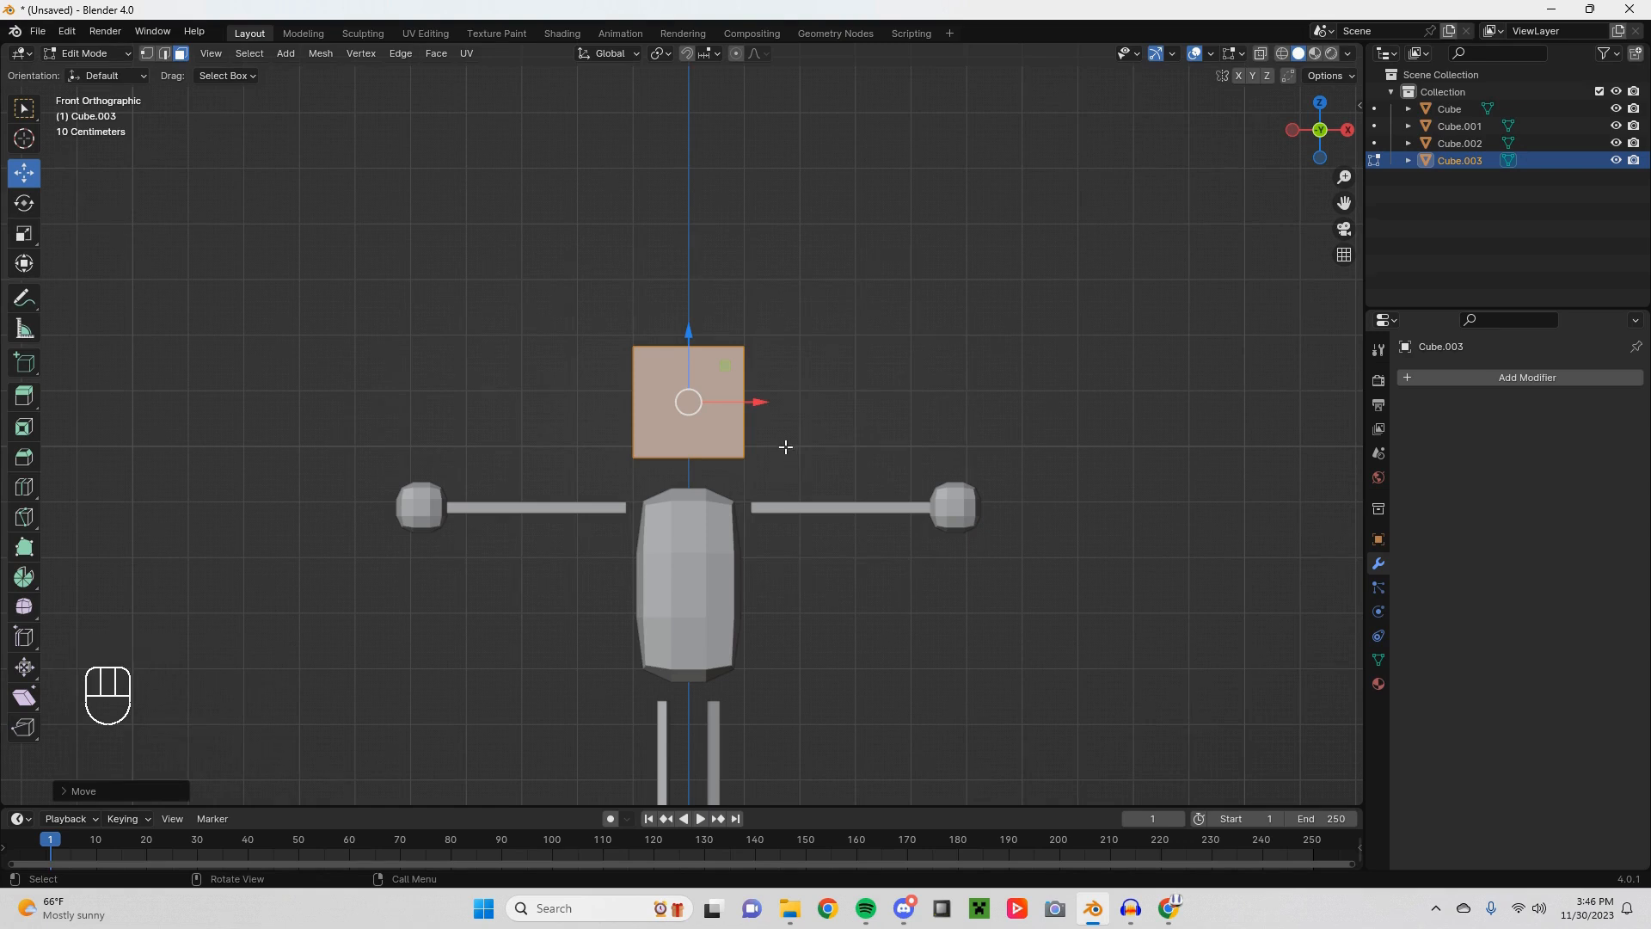
Step: Scale the head cube up by about 1.07 and raise it slightly along Z
scroll(741, 448, up, 3)
key(s)
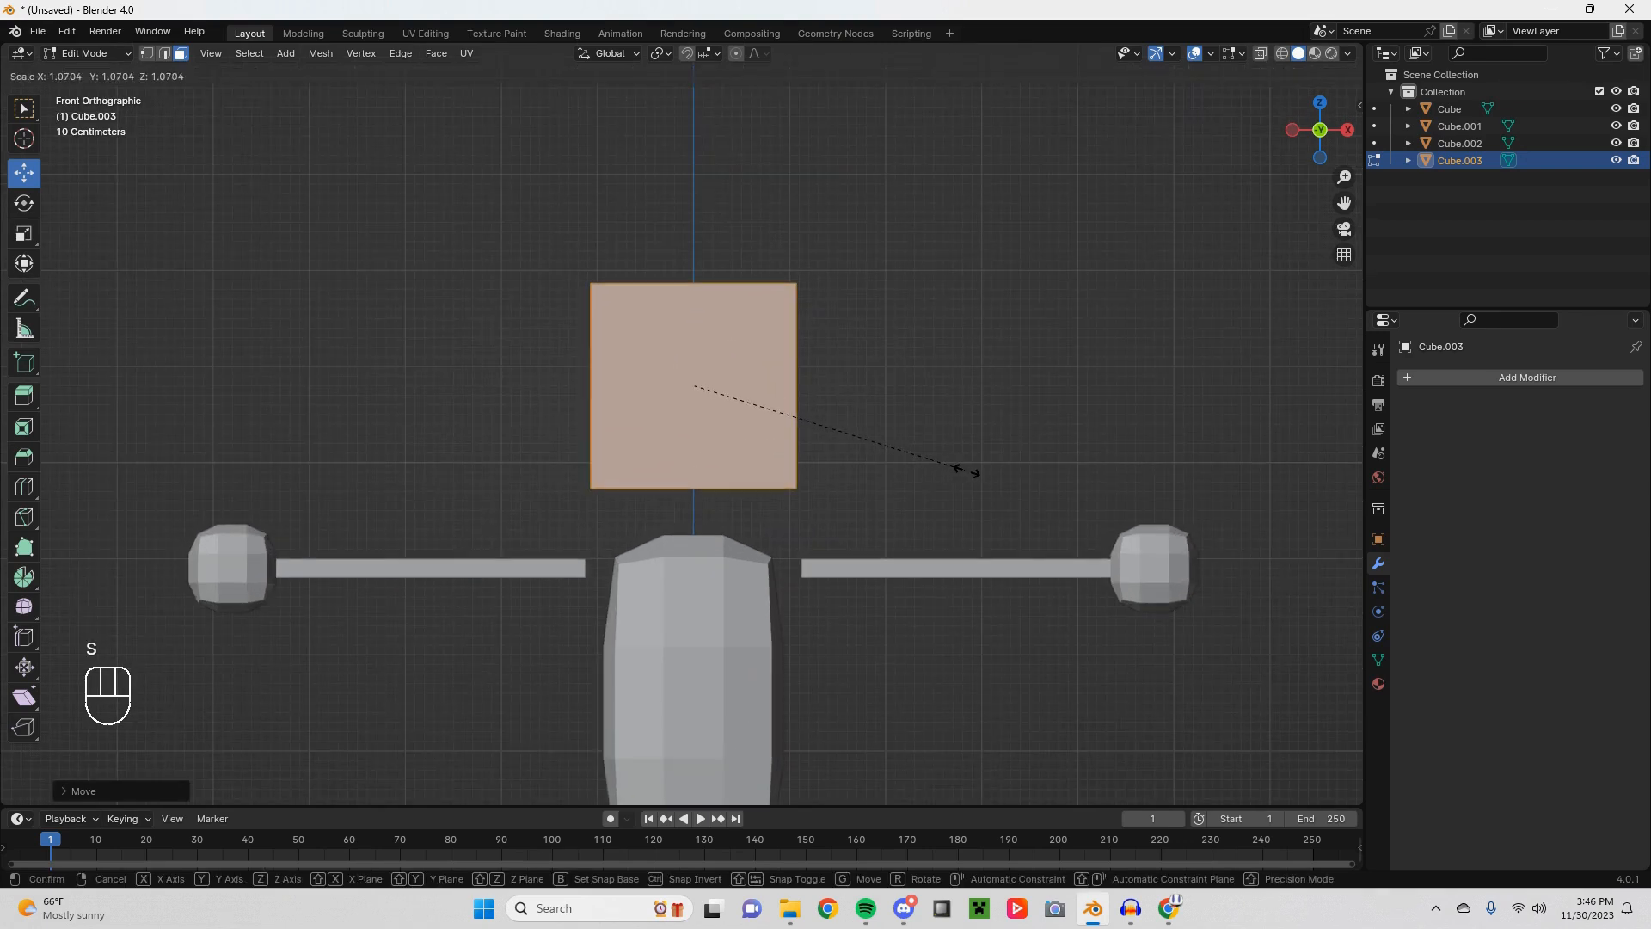
click(965, 471)
drag(688, 320, 688, 308)
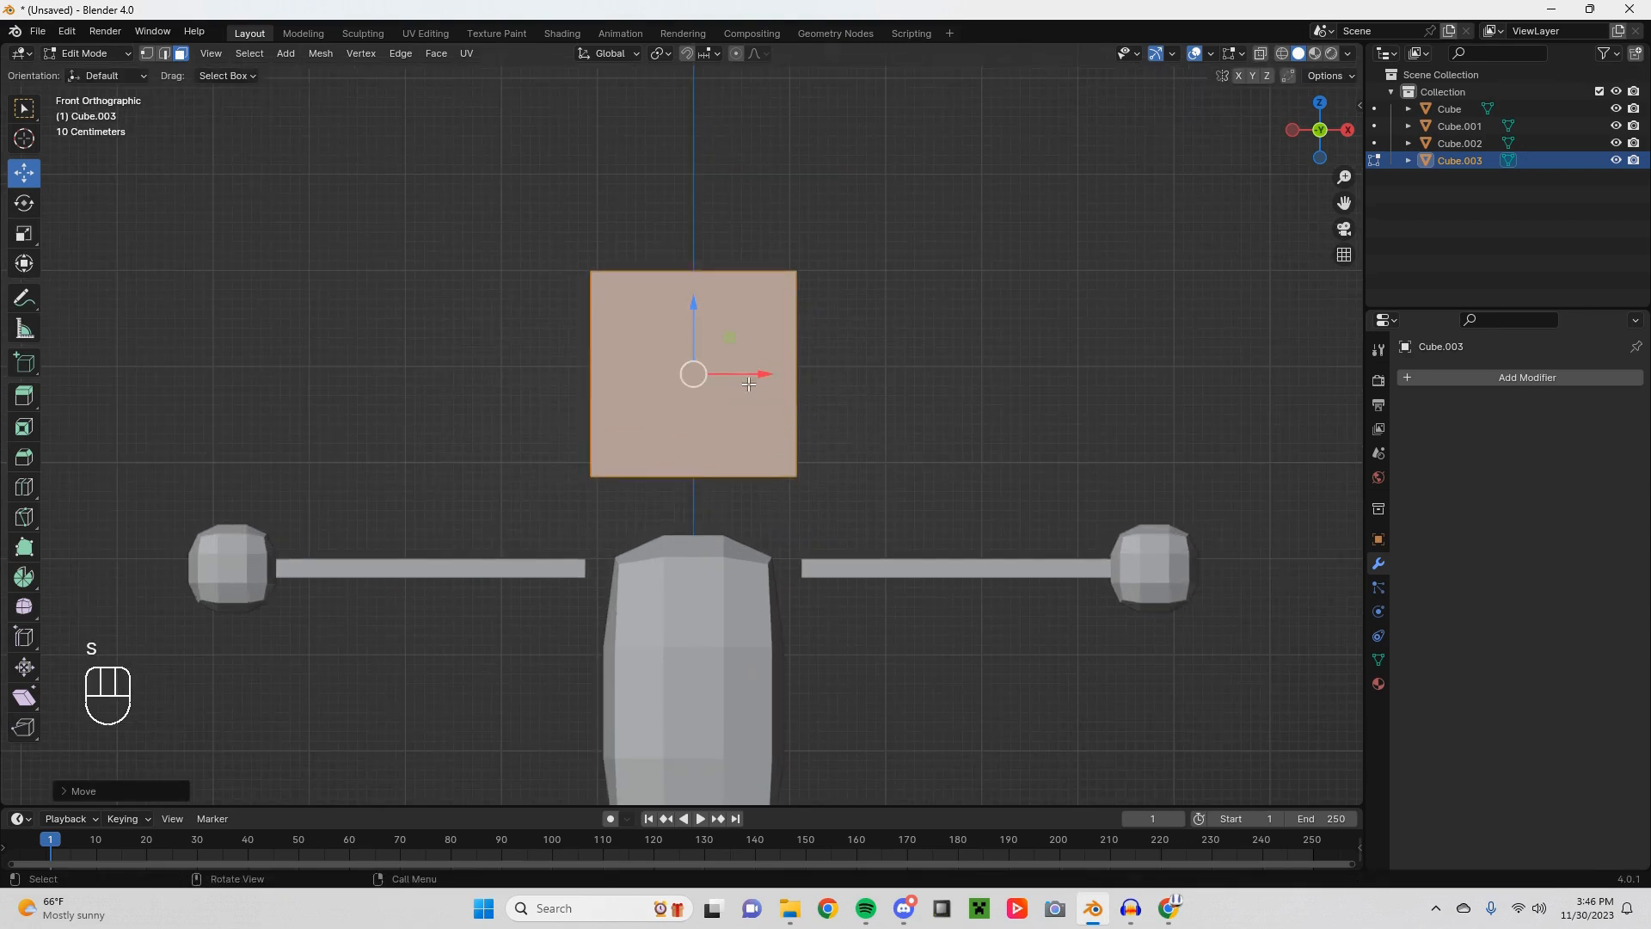
Step: Subdivide the head cube's mesh with 2 cuts
scroll(665, 695, down, 2)
scroll(687, 558, up, 2)
right_click(740, 437)
click(717, 466)
click(107, 793)
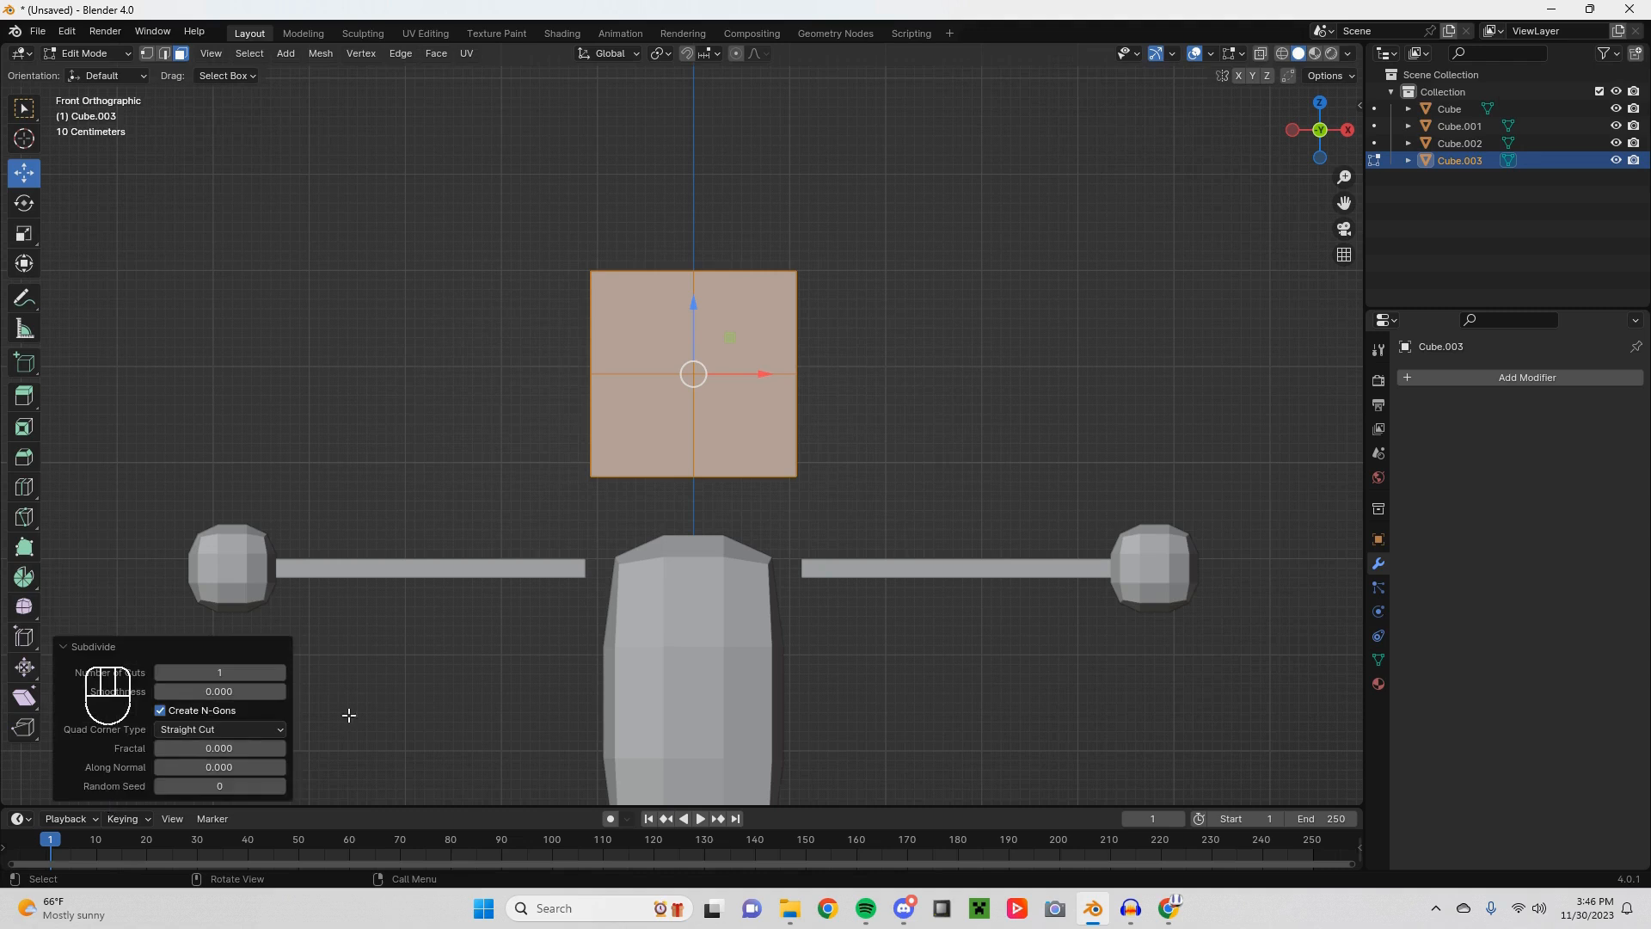
click(280, 673)
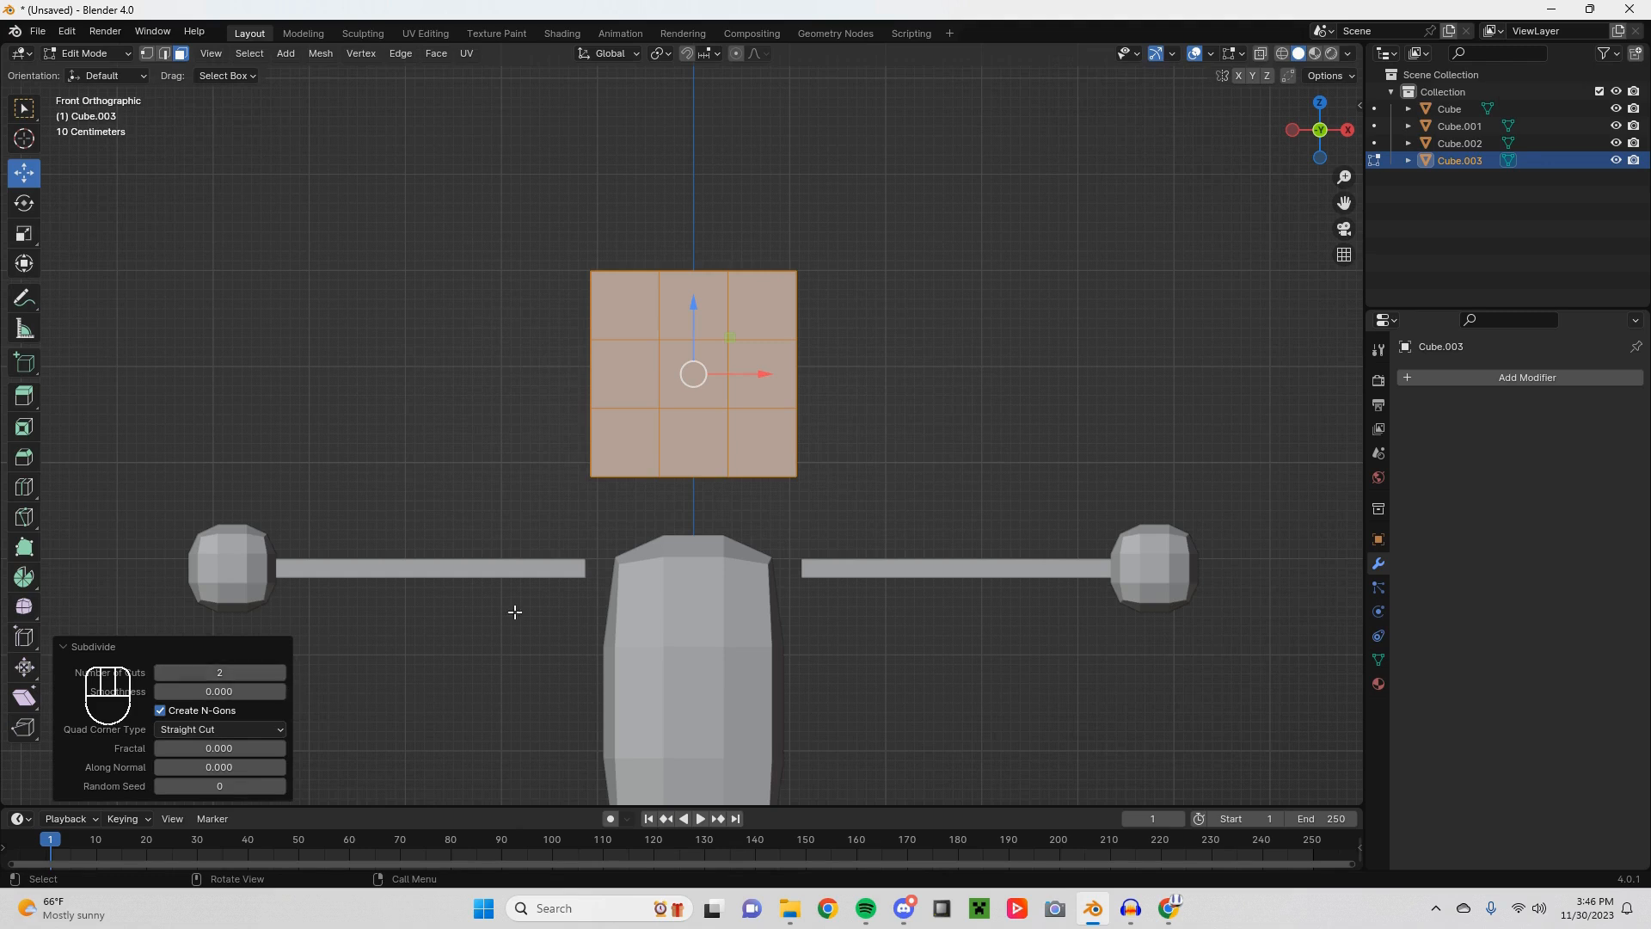
Step: Smooth the subdivided head cube's vertices with the Smooth tool until it becomes a rounded, ball-like head
click(926, 461)
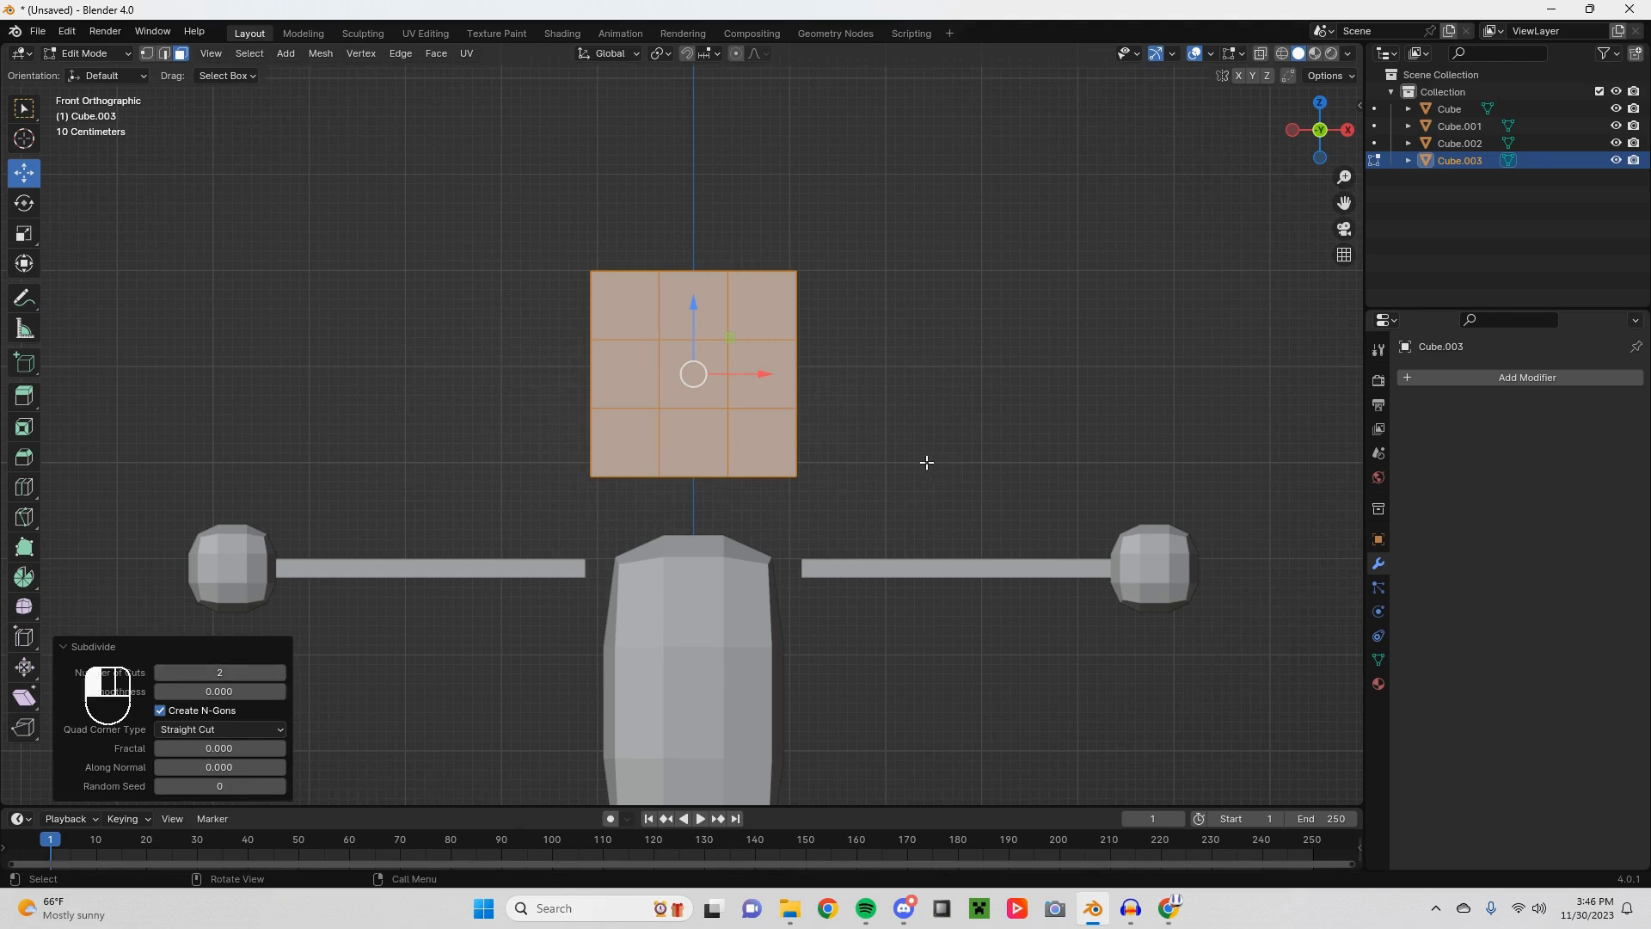
click(26, 611)
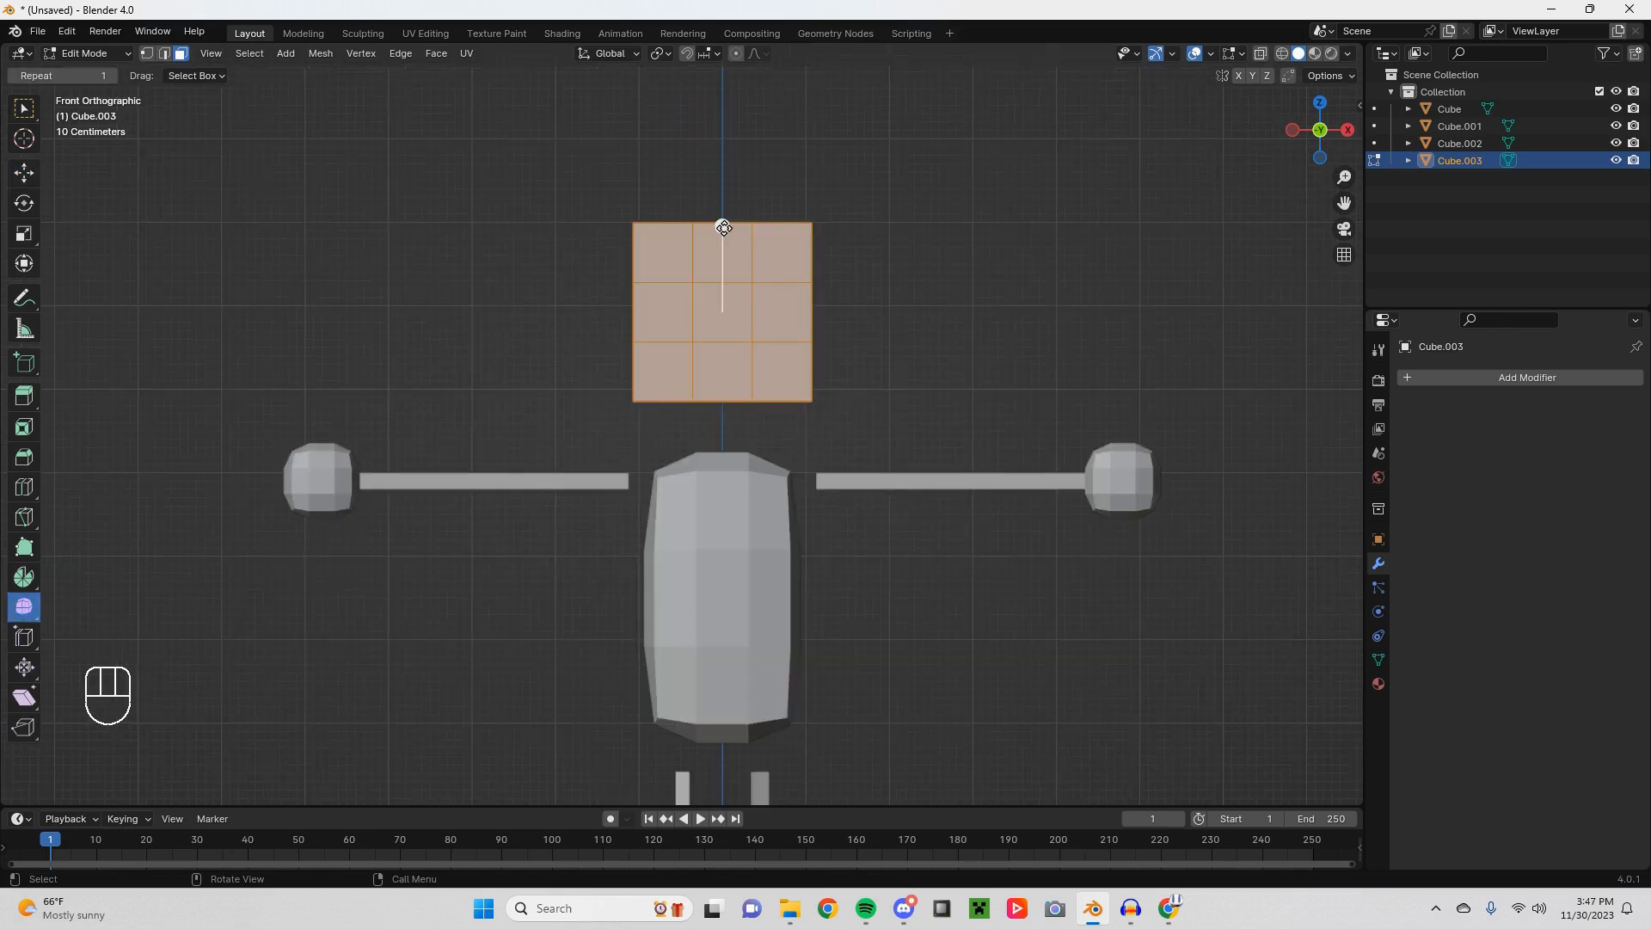
drag(724, 227, 1248, 329)
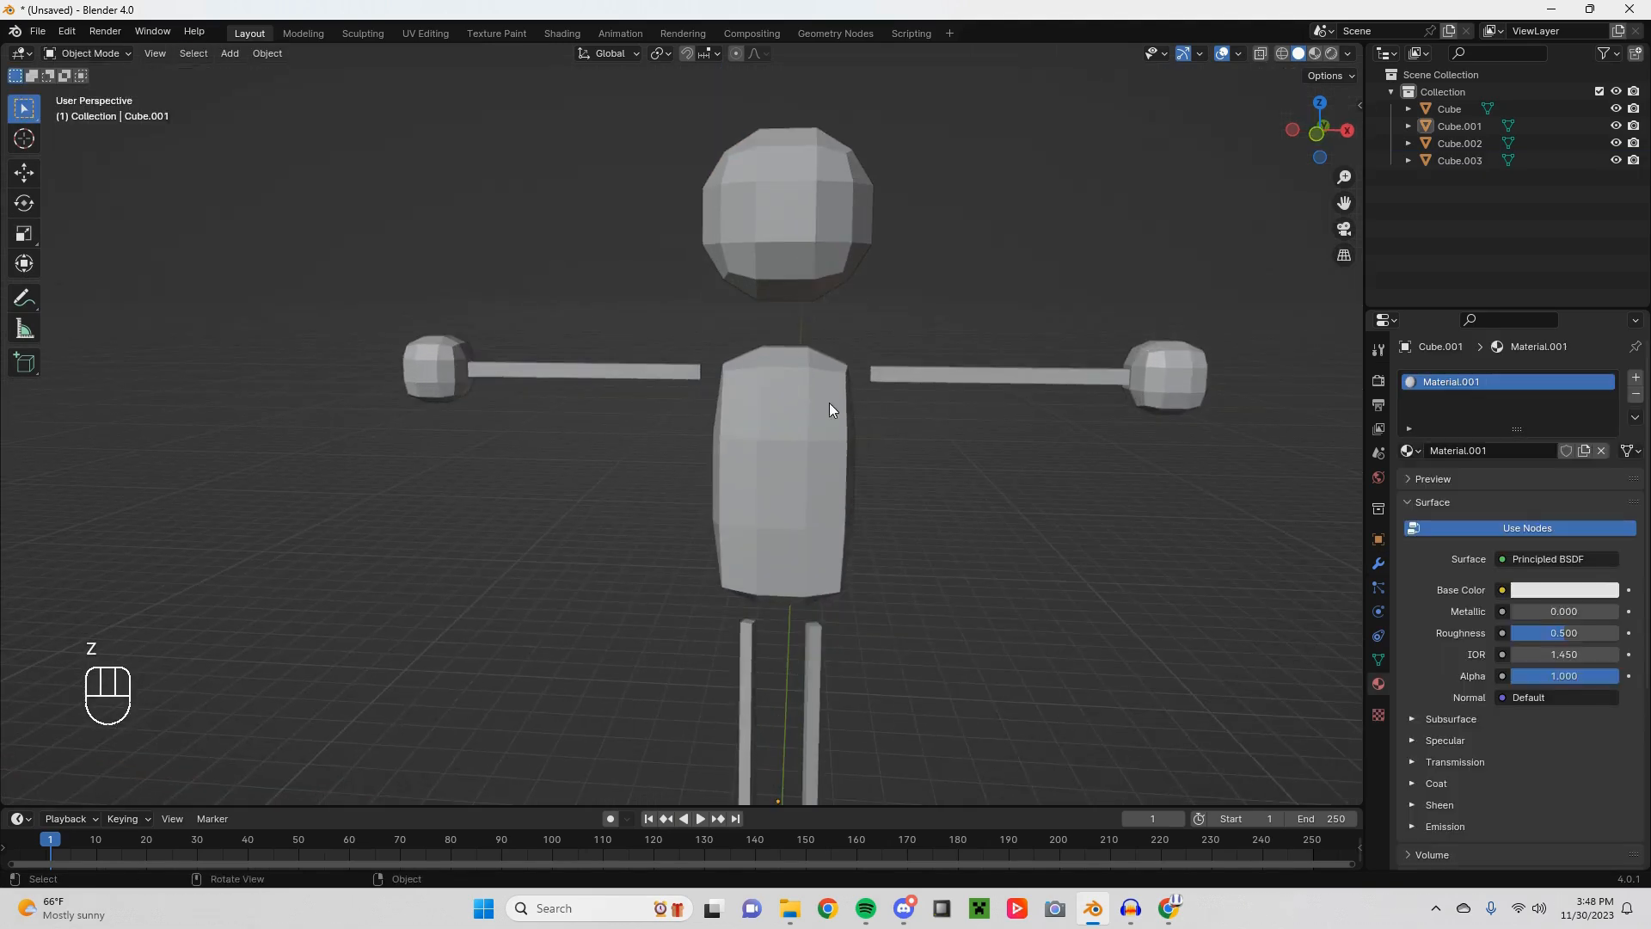
Step: Switch the viewport shading to Material Preview with the whole character in view
mouse_move(829, 402)
shift+middle_down()
mouse_move(619, 344)
mouse_move(817, 382)
shift+middle_up()
scroll(633, 374, down, 2)
mouse_move(680, 392)
shift+middle_down()
mouse_move(750, 394)
mouse_move(729, 416)
mouse_move(760, 471)
mouse_move(679, 447)
mouse_move(830, 376)
mouse_move(724, 457)
mouse_move(771, 431)
mouse_move(877, 467)
mouse_move(688, 468)
mouse_move(705, 400)
mouse_move(750, 533)
mouse_move(777, 470)
mouse_move(736, 469)
mouse_move(808, 471)
shift+middle_up()
key(z)
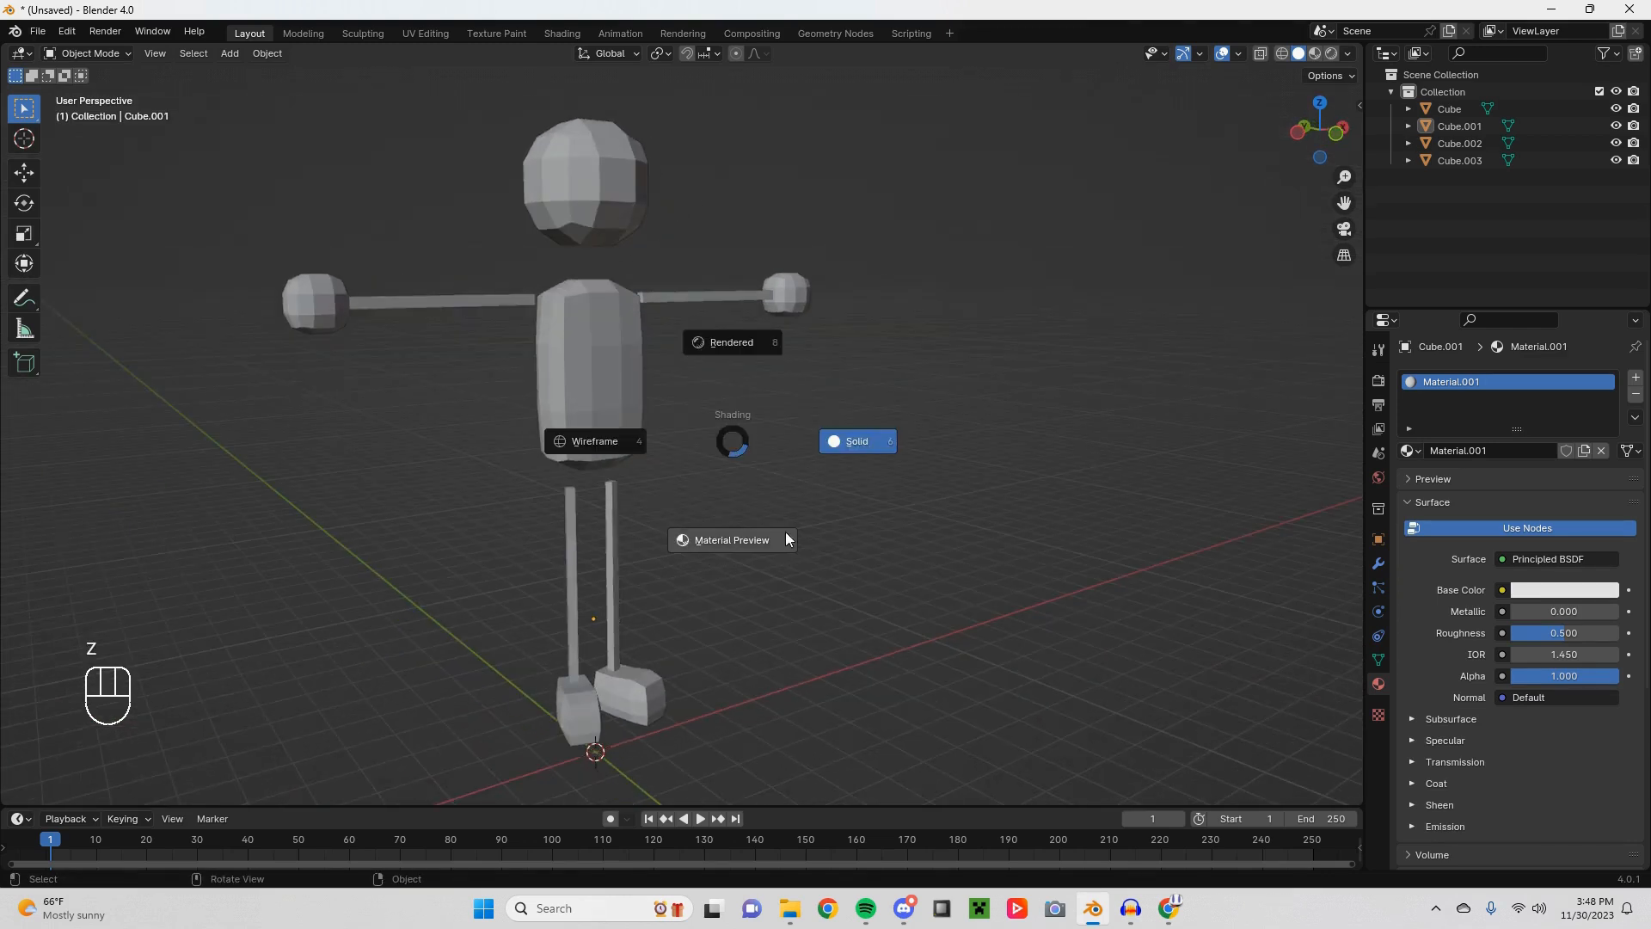
click(785, 531)
mouse_move(637, 338)
middle_down()
mouse_move(708, 404)
mouse_move(616, 410)
middle_up()
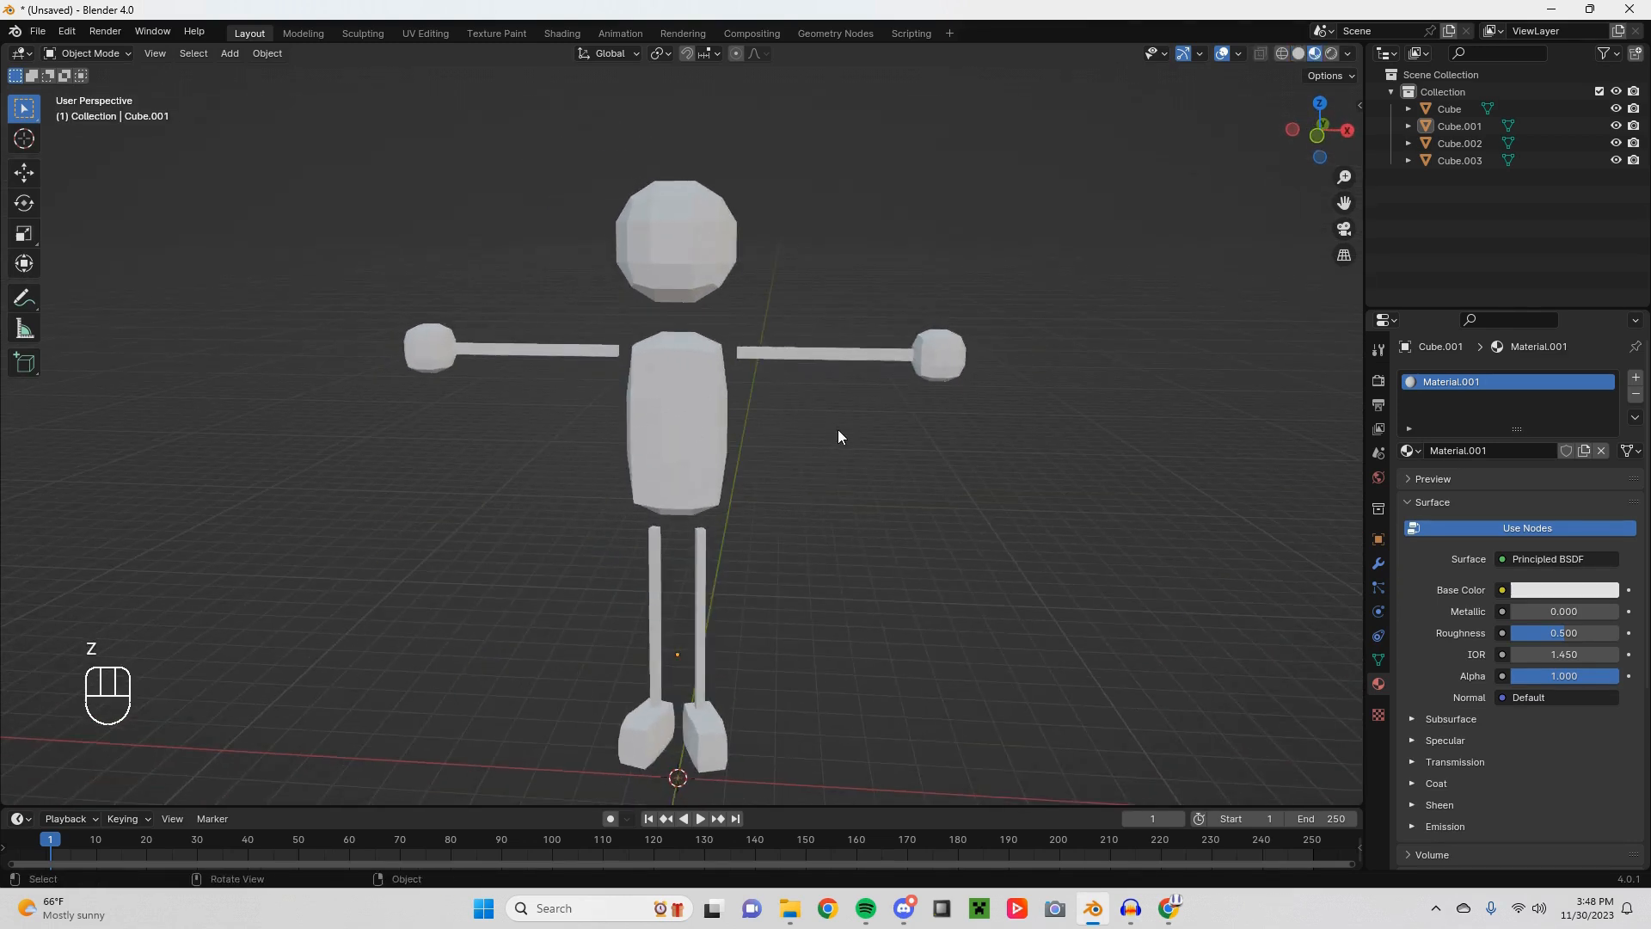
mouse_move(840, 435)
middle_down()
mouse_move(749, 435)
mouse_move(949, 443)
mouse_move(874, 427)
mouse_move(818, 497)
mouse_move(808, 438)
middle_up()
shift+middle_drag(810, 524, 800, 461)
shift+middle_drag(773, 366, 781, 451)
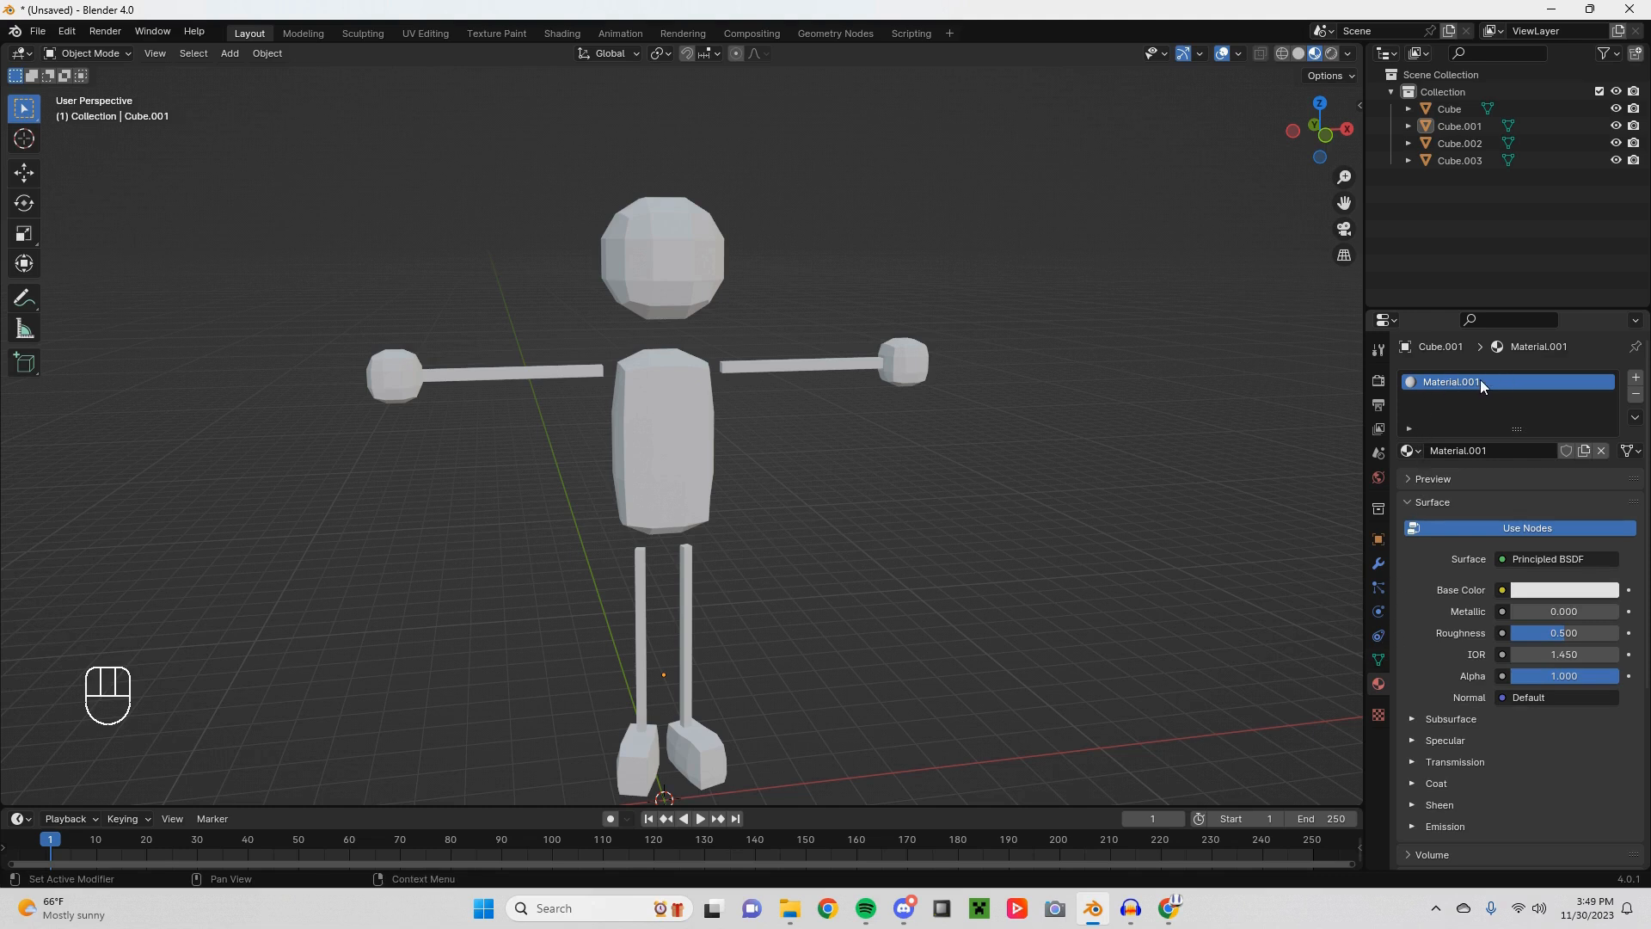
Step: Set the base color of the arms object's material, Material.001, to black
click(1558, 593)
click(913, 377)
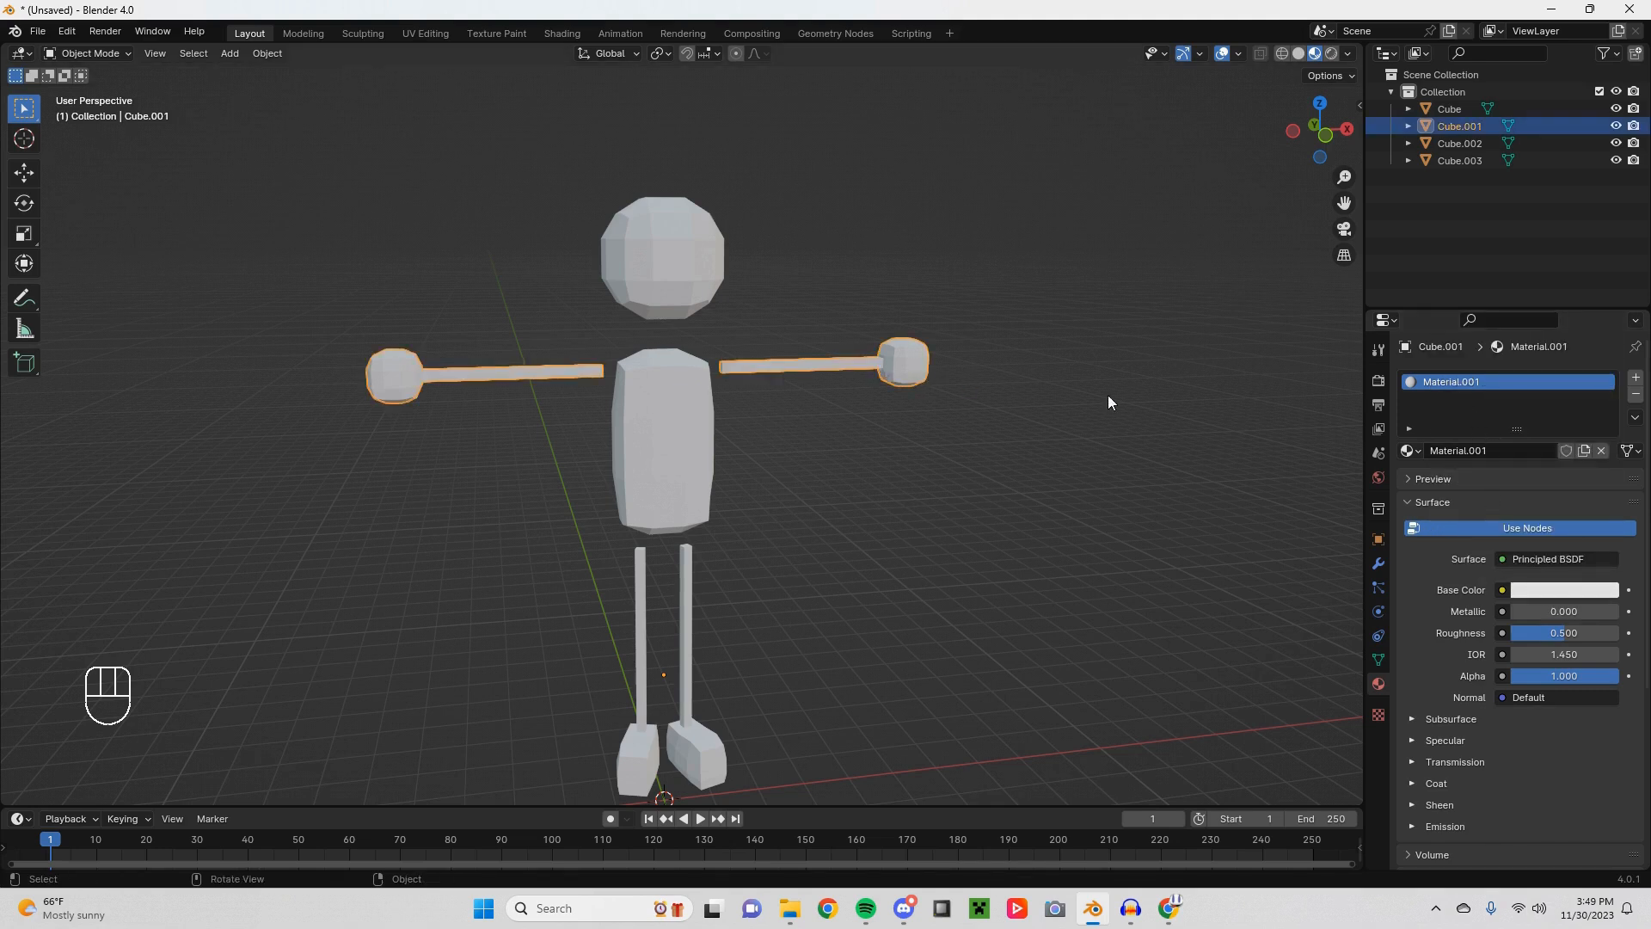
click(1534, 590)
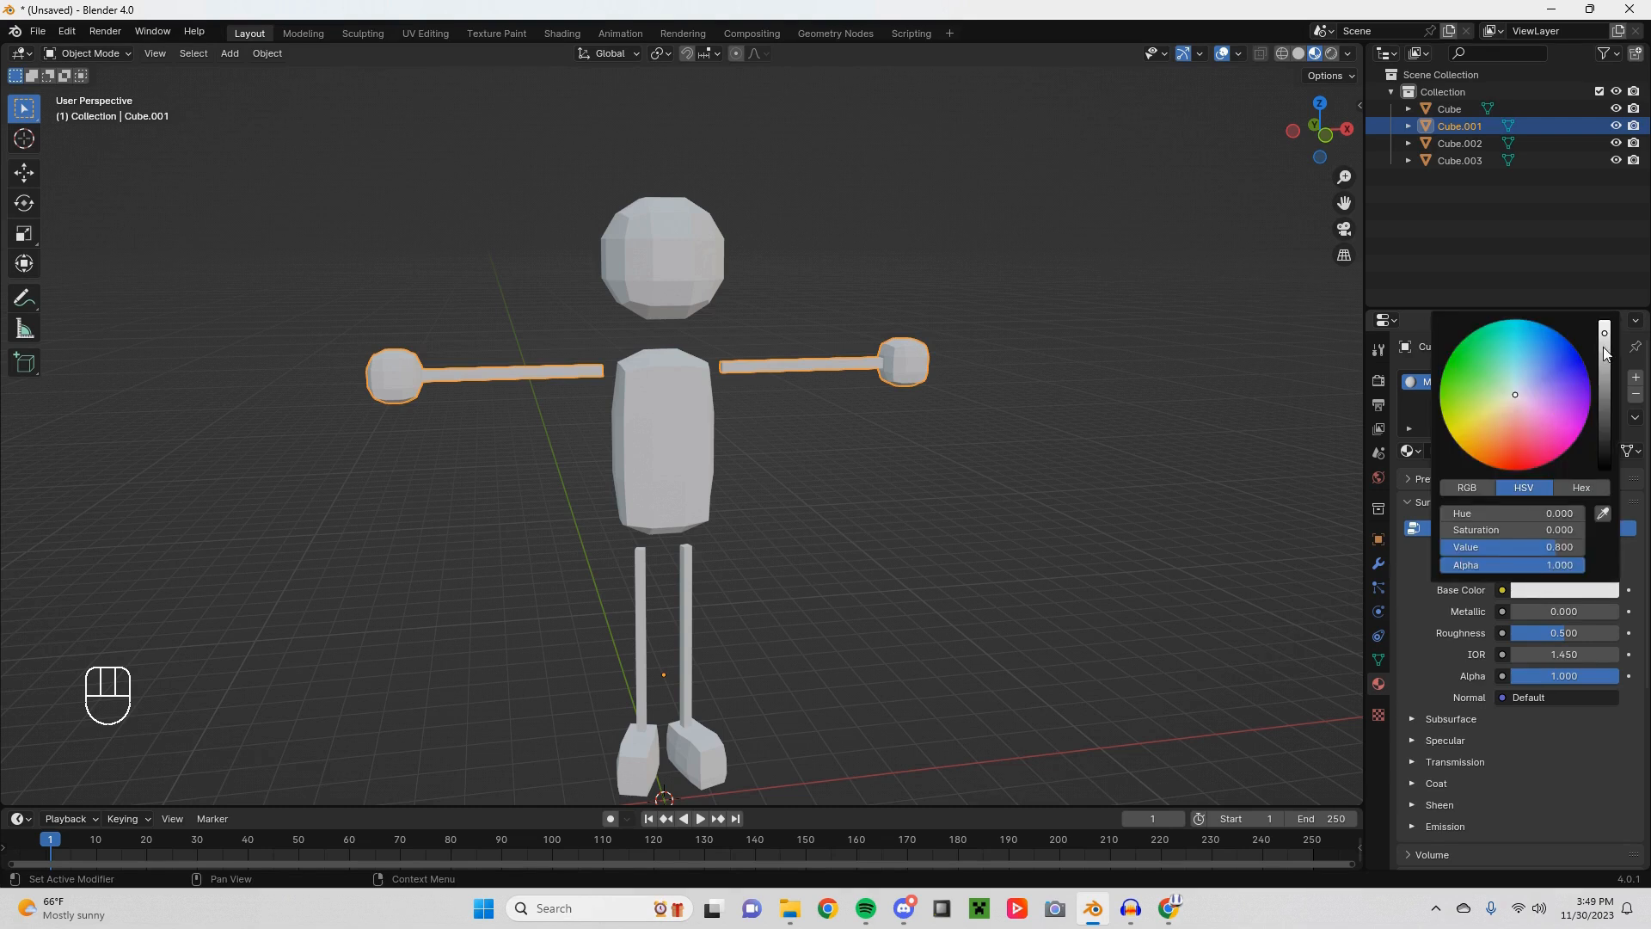
drag(1604, 352, 1604, 469)
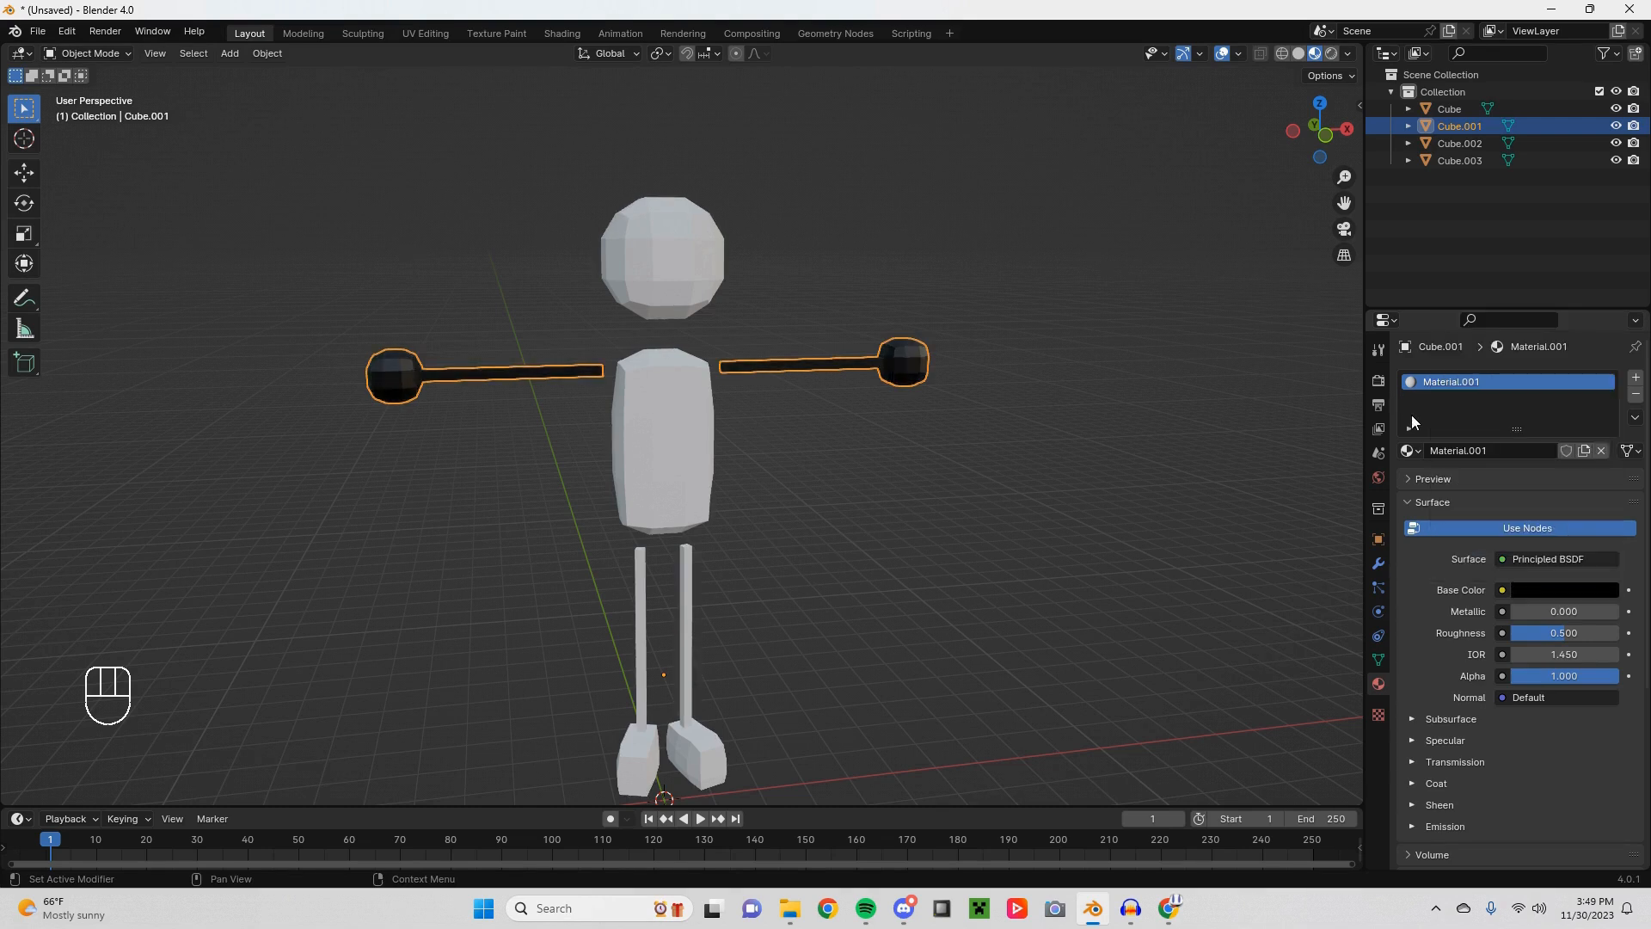
right_click(1013, 503)
Step: Assign the existing black Material.001 to the legs and feet object
click(687, 637)
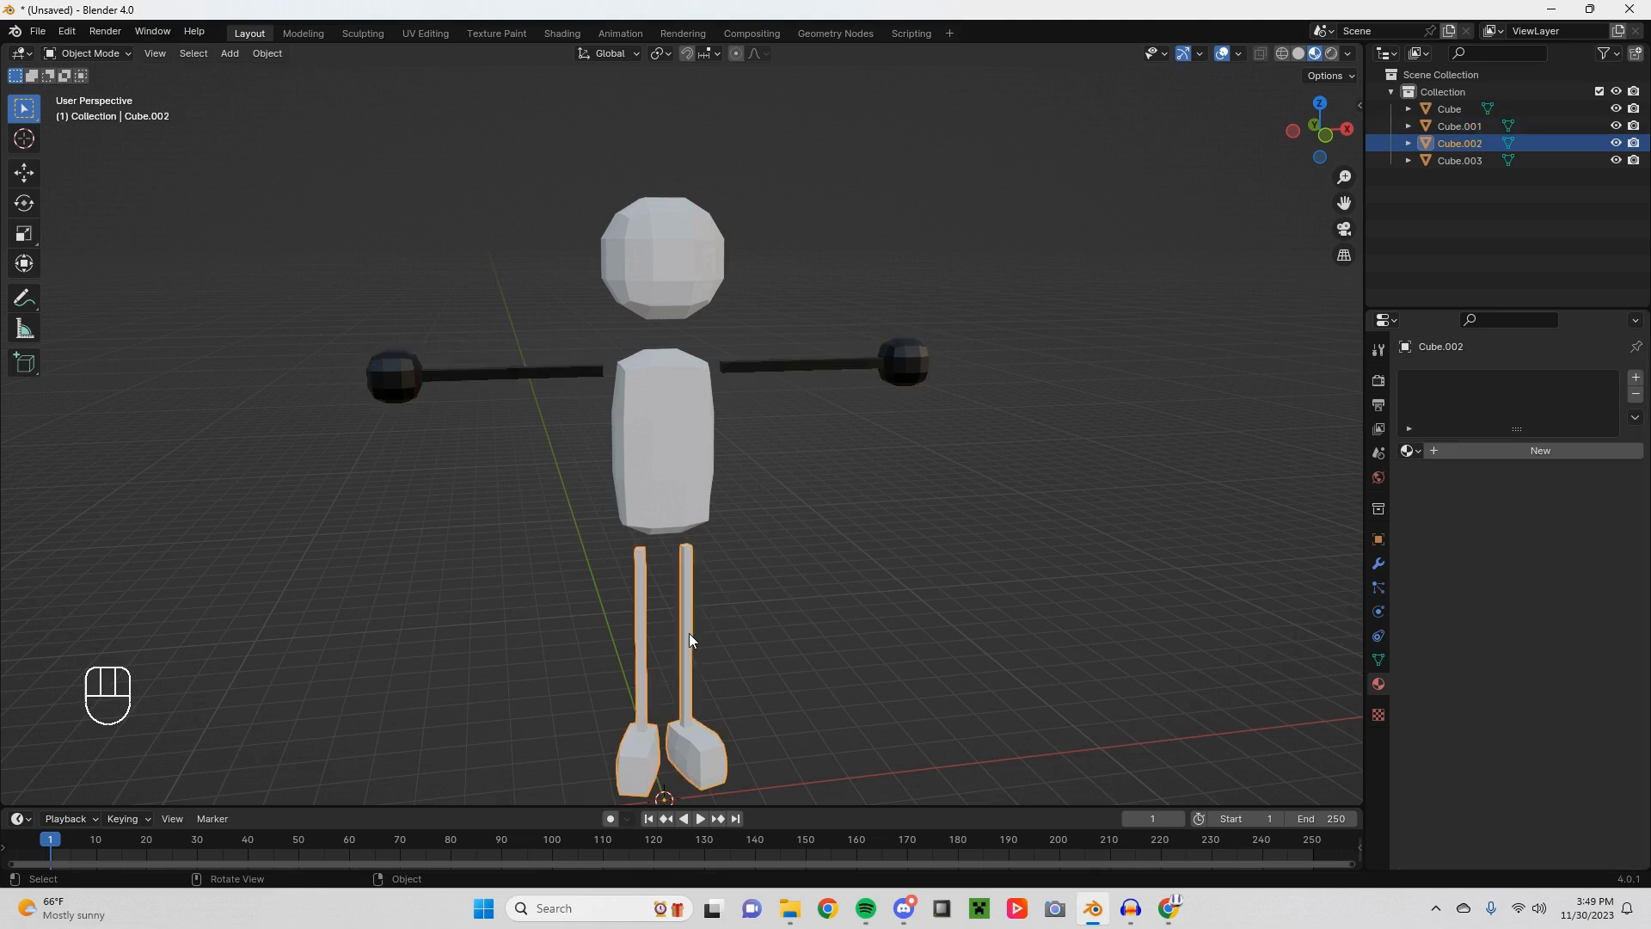
click(1409, 452)
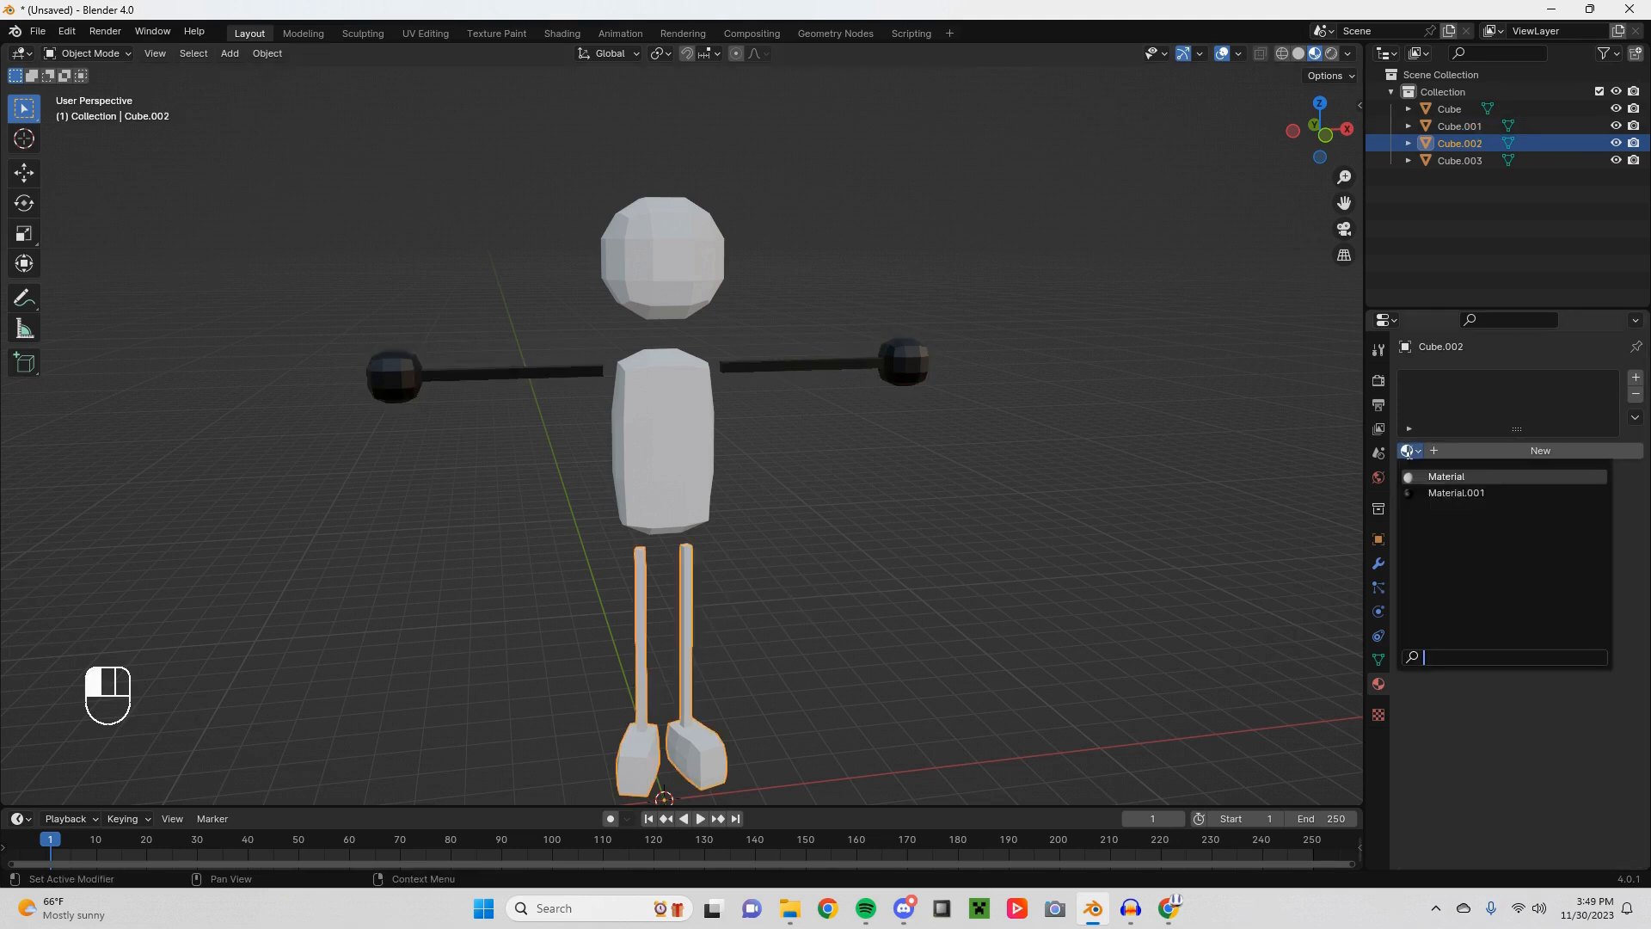
click(1441, 493)
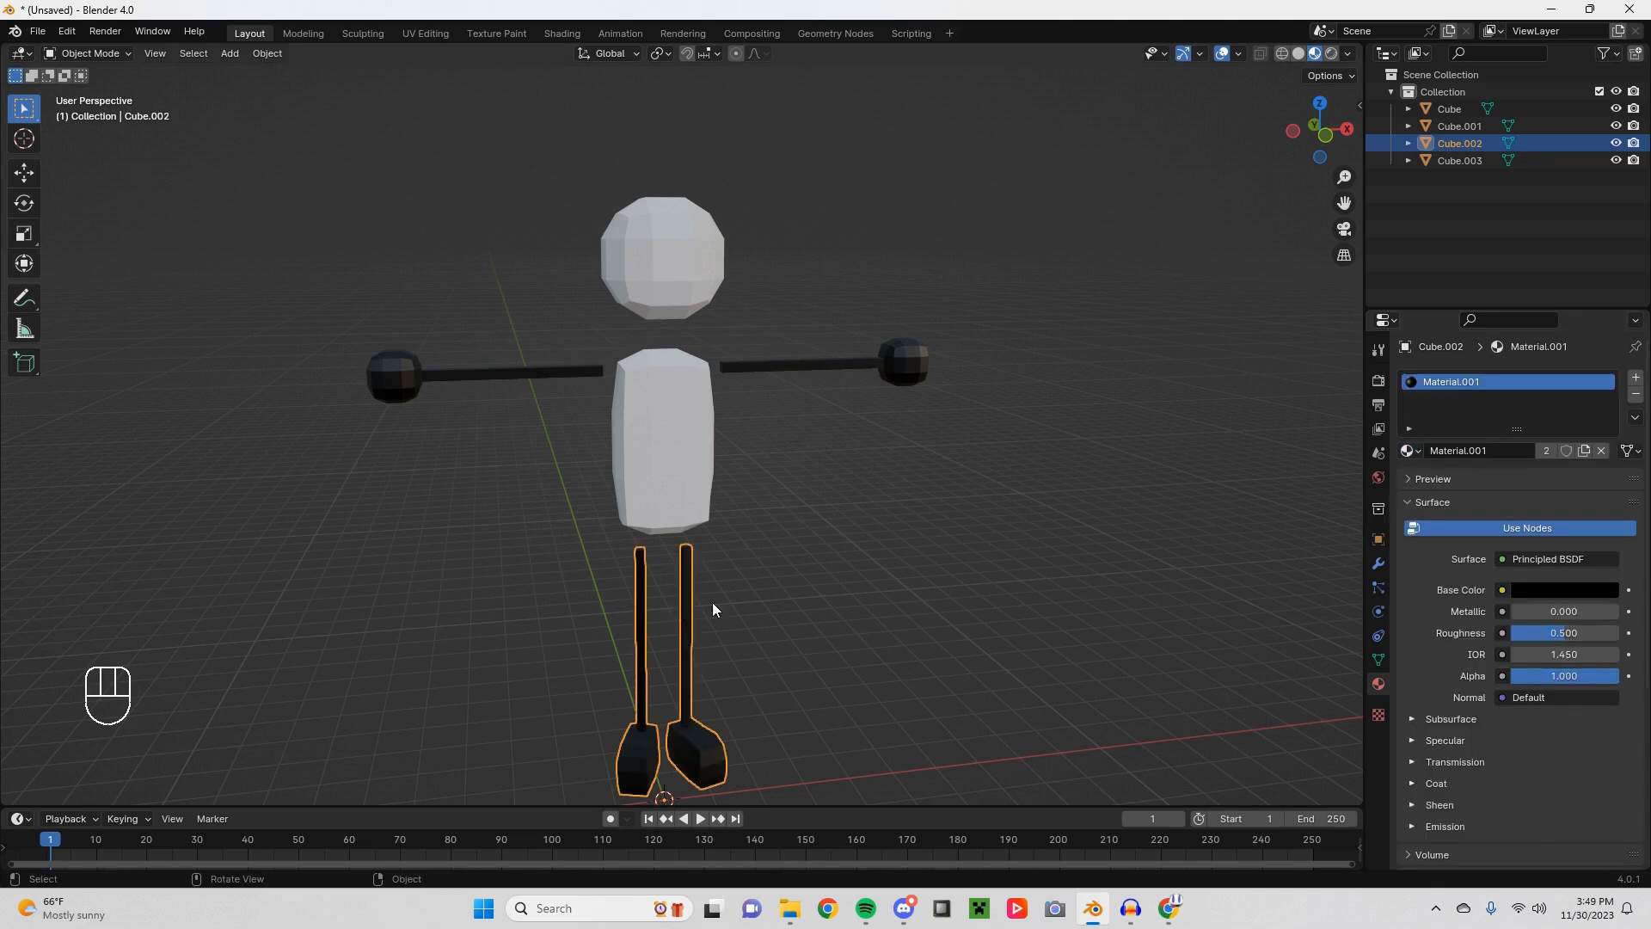
Step: Give the body a new material with a blue base color of about hue 0.658, saturation 0.959 and value 0.655, then deselect it
click(691, 454)
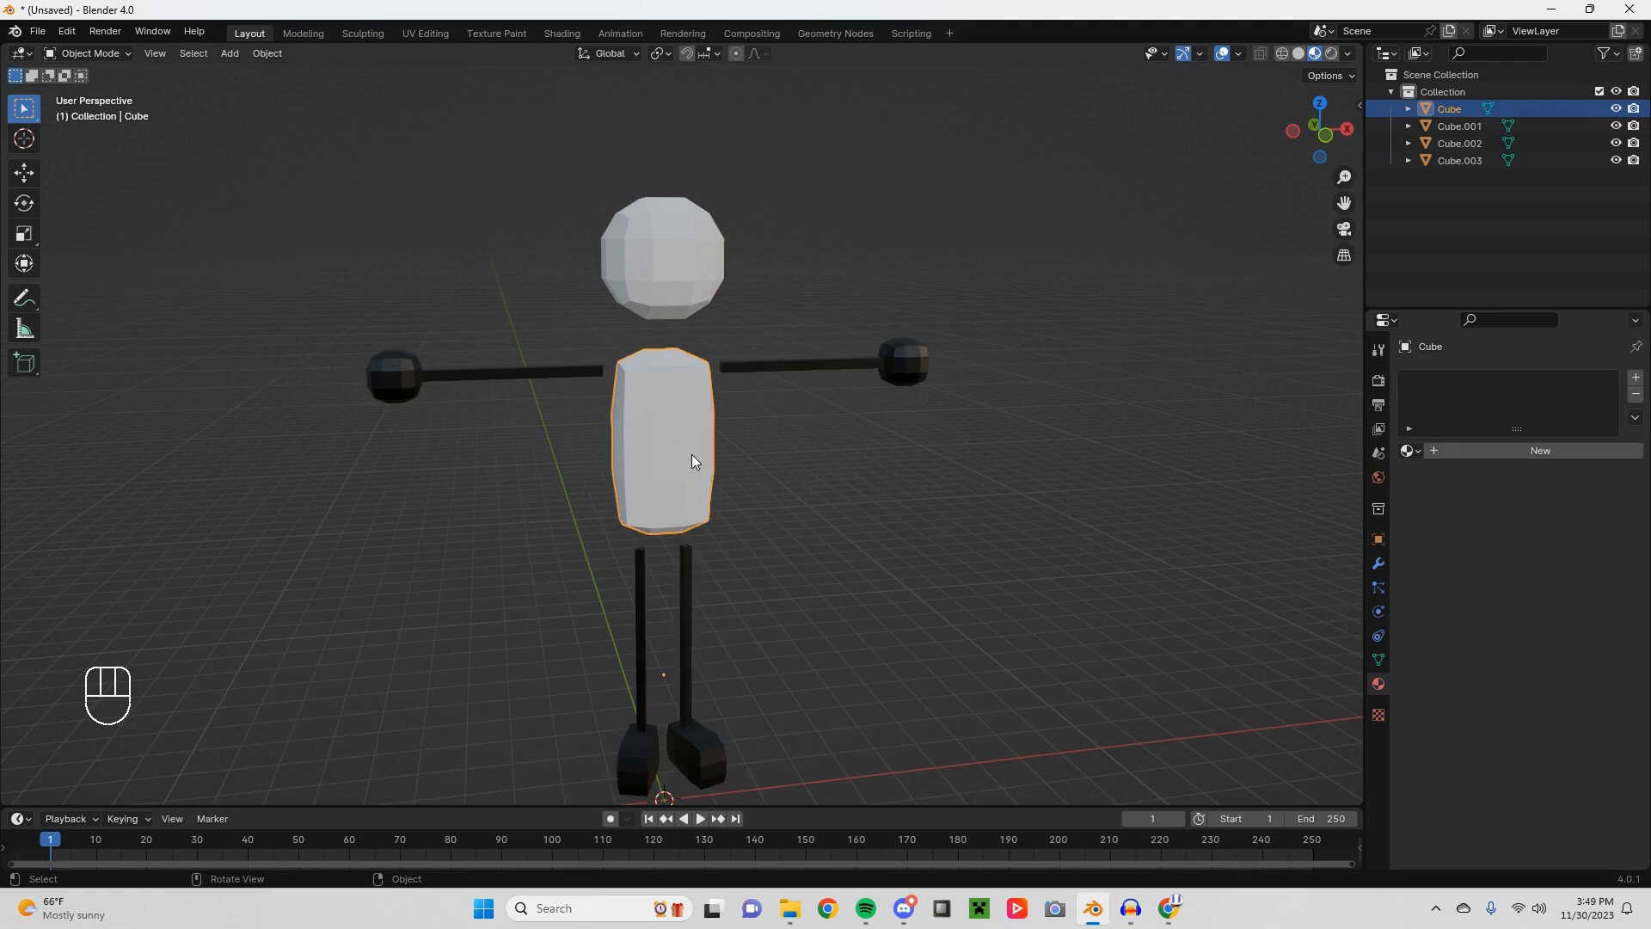
click(1448, 451)
click(1550, 589)
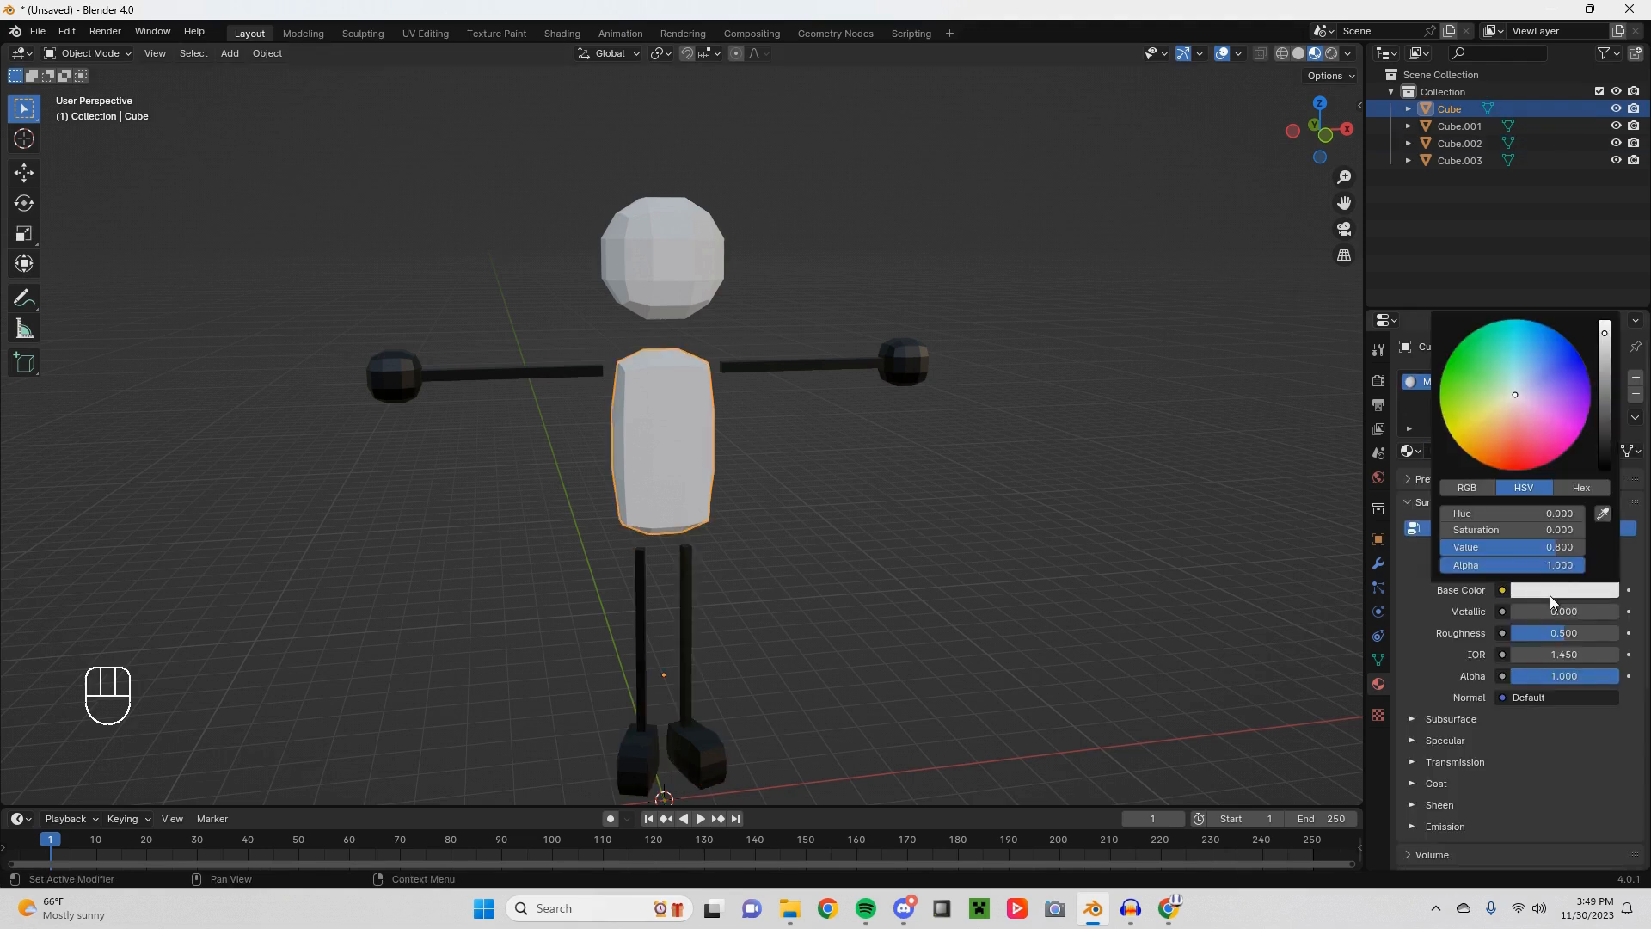
click(1527, 377)
drag(1527, 377, 1558, 353)
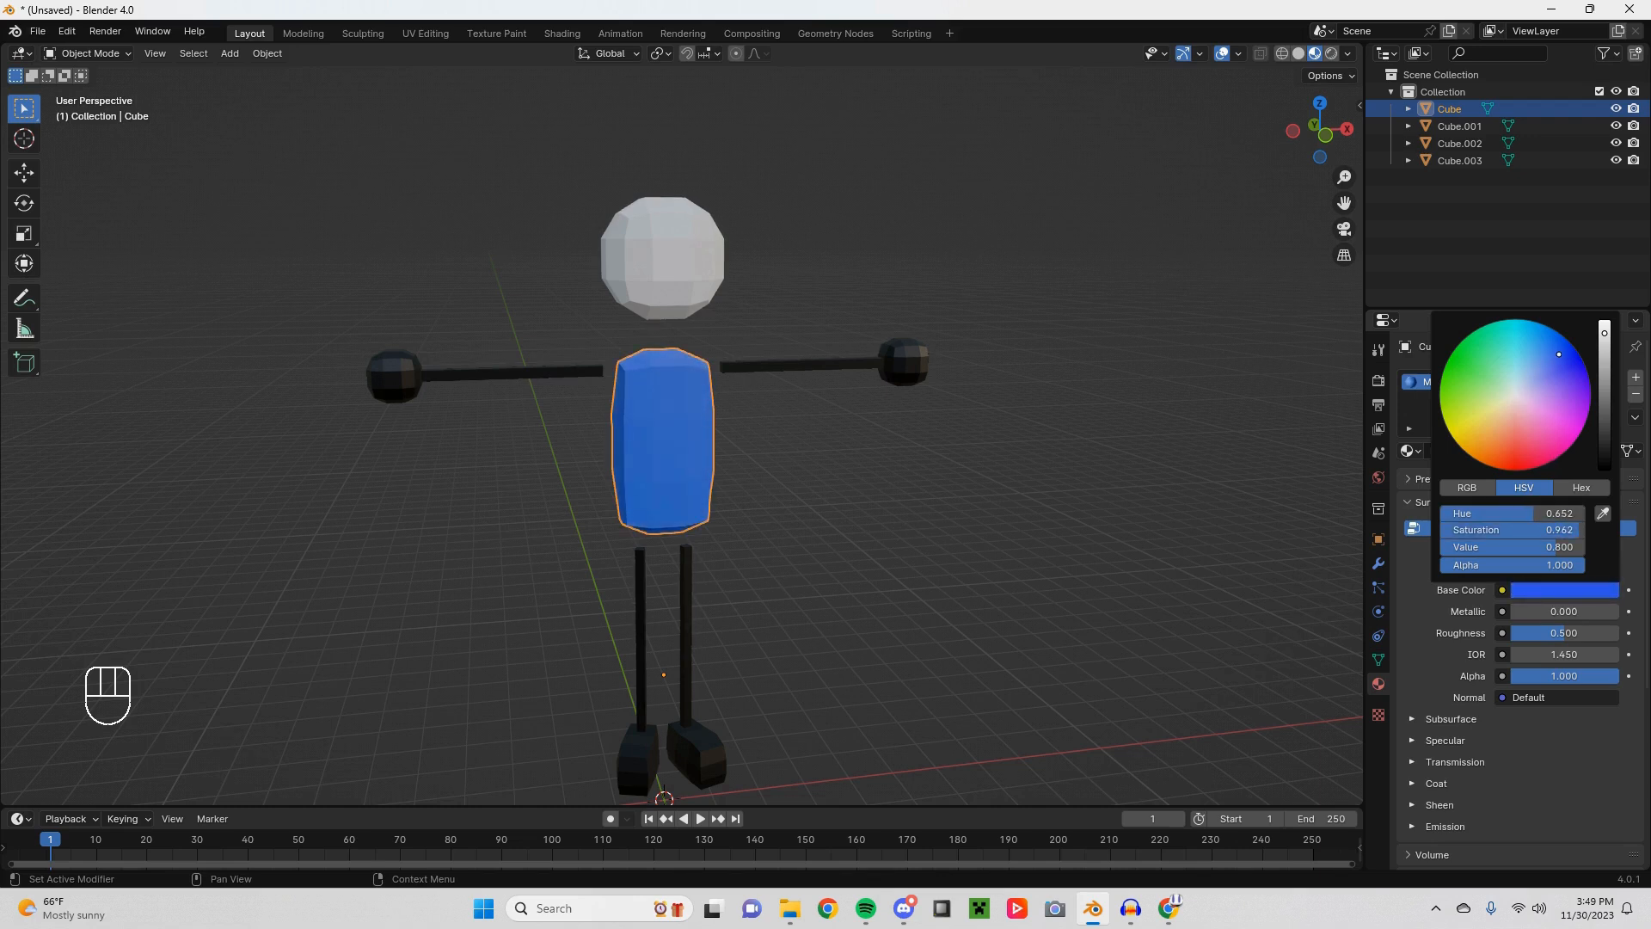
scroll(1563, 362, down, 3)
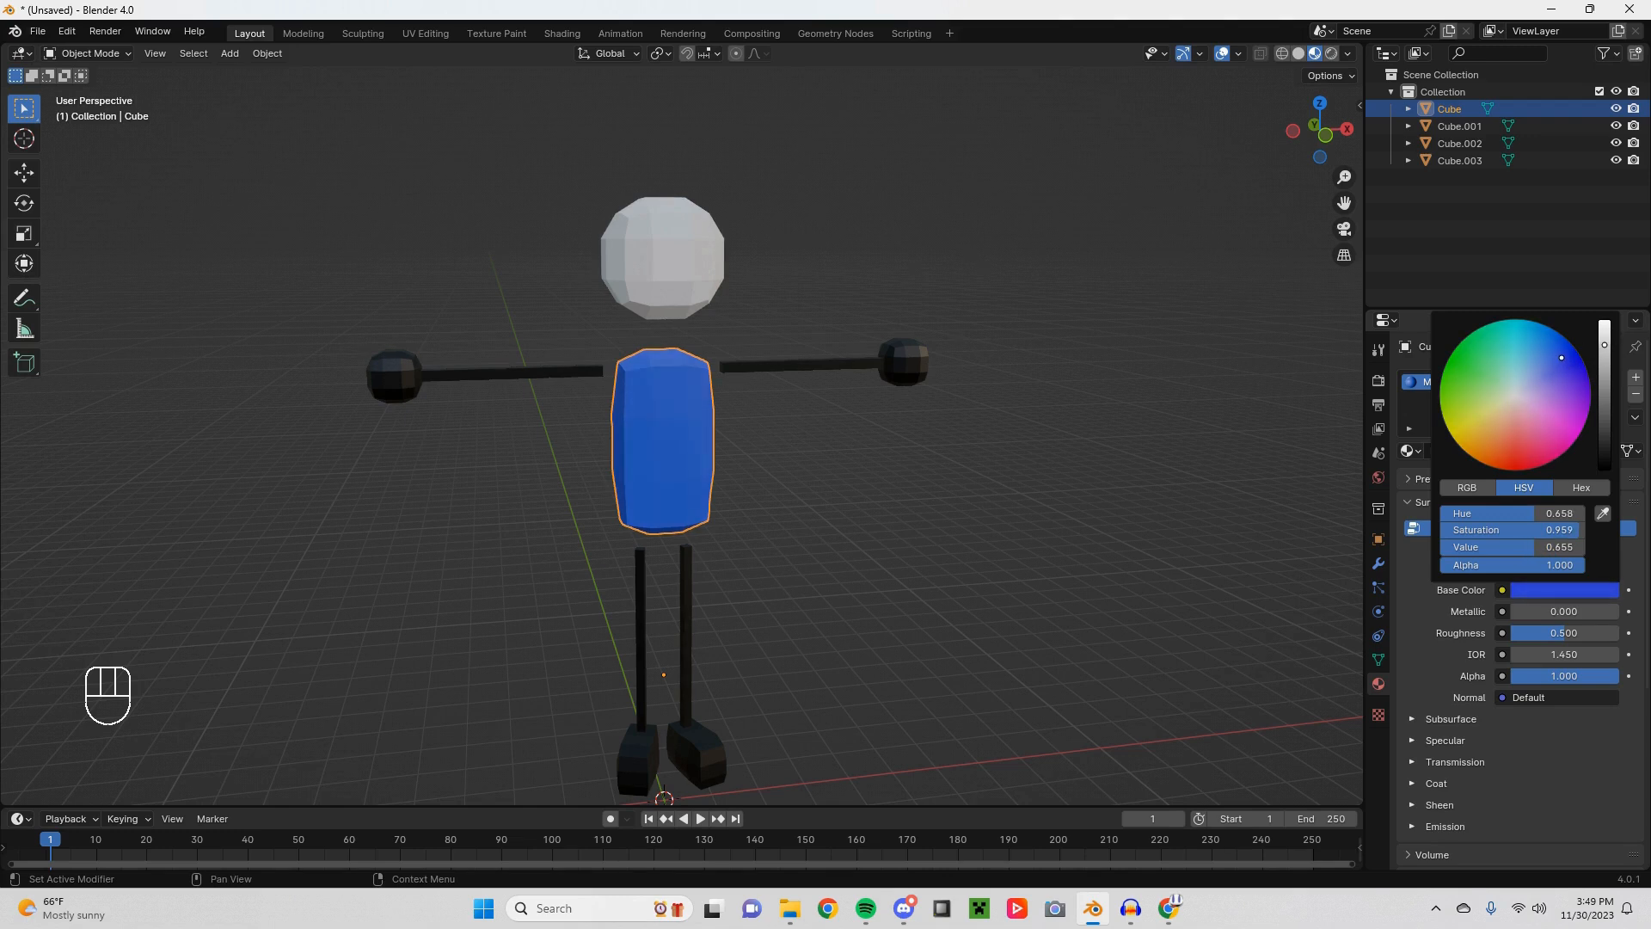
click(897, 447)
middle_drag(658, 307, 769, 428)
middle_drag(854, 392, 581, 597)
shift+middle_drag(759, 624, 714, 614)
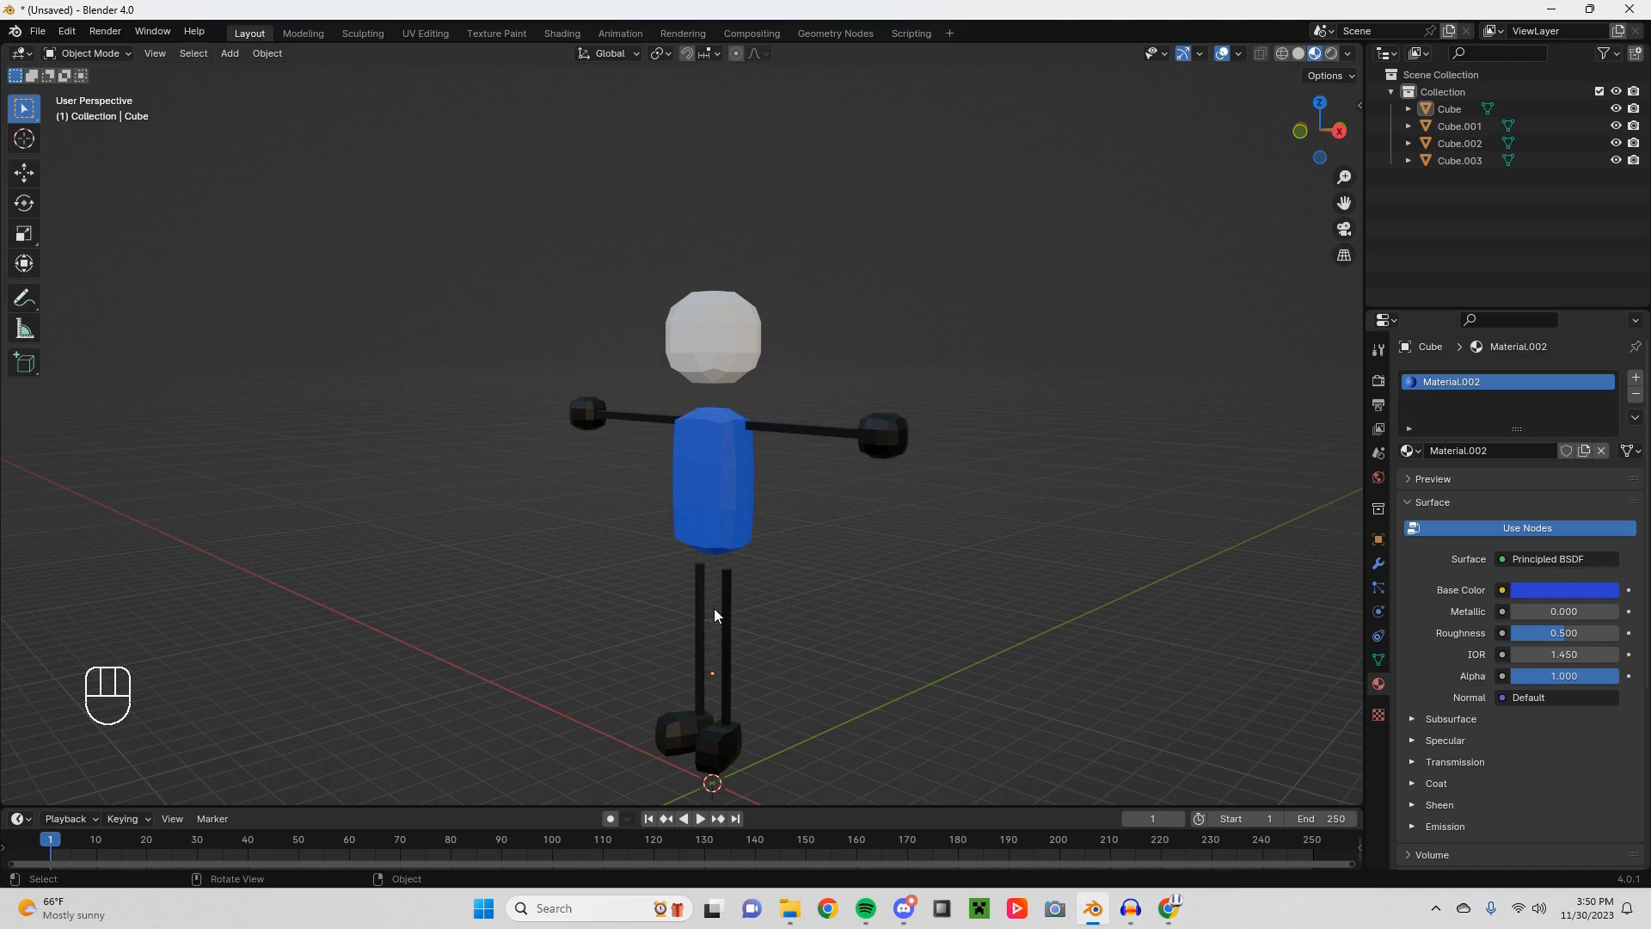
middle_drag(713, 613, 742, 600)
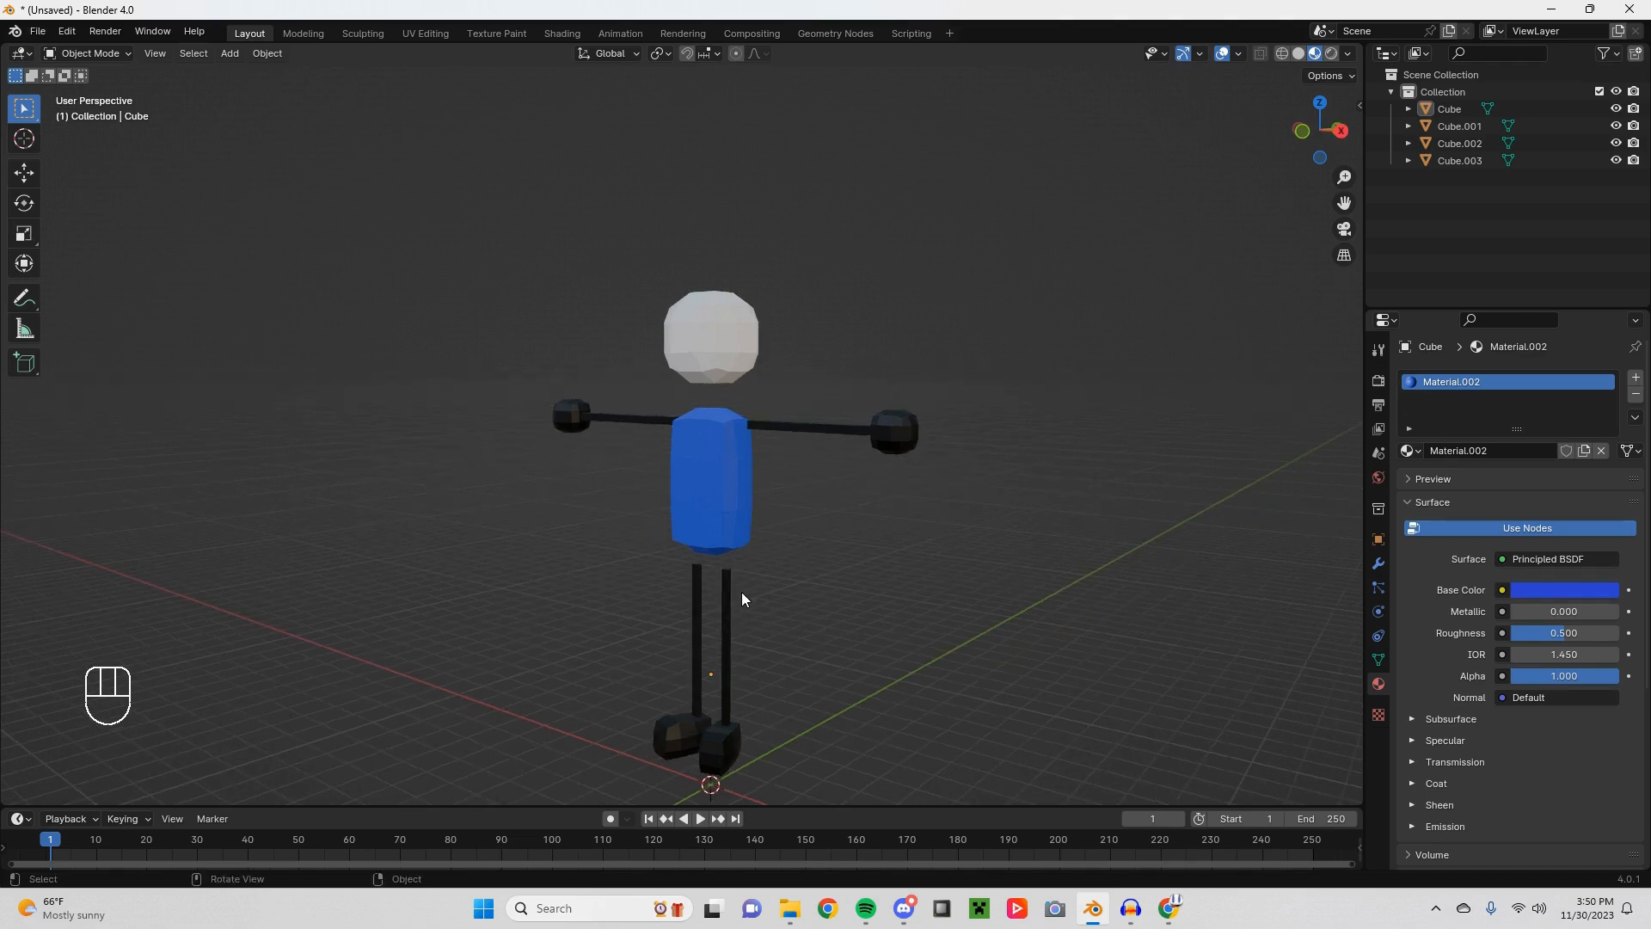